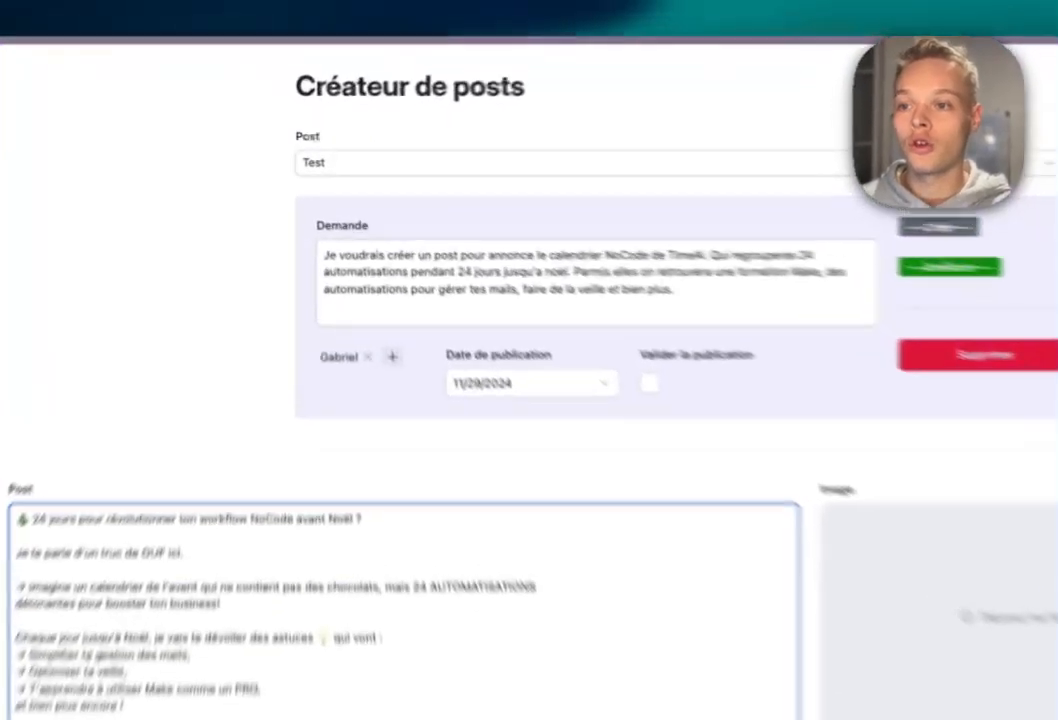
Browse the list of post records, keeping the Test record selected.
click(400, 152)
click(400, 152)
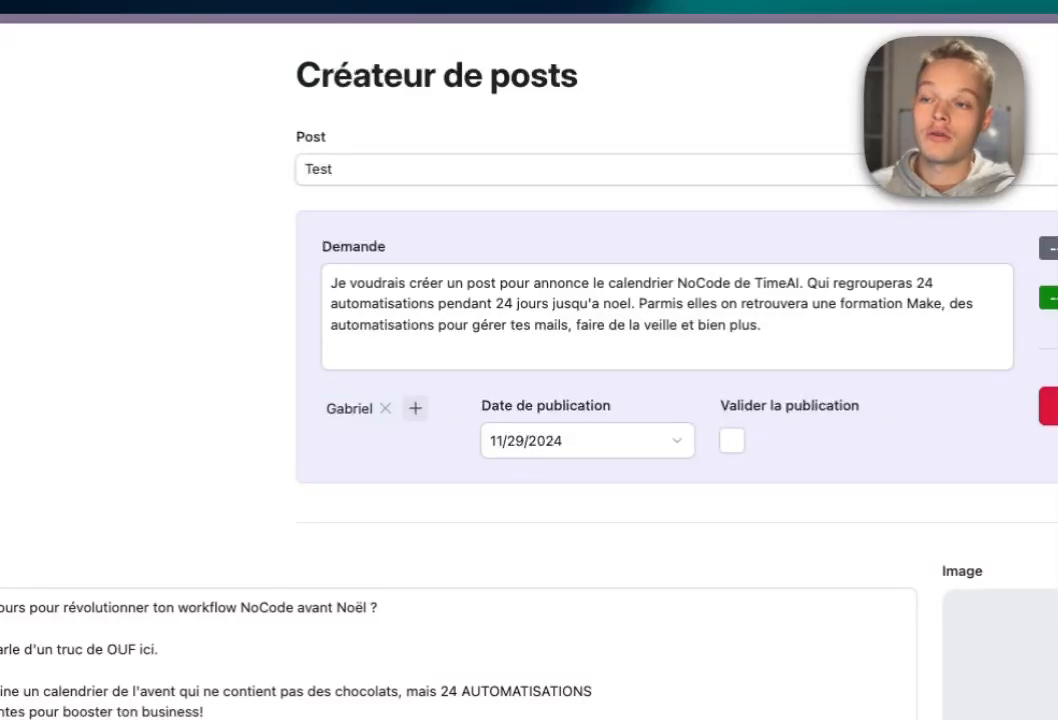
click(580, 170)
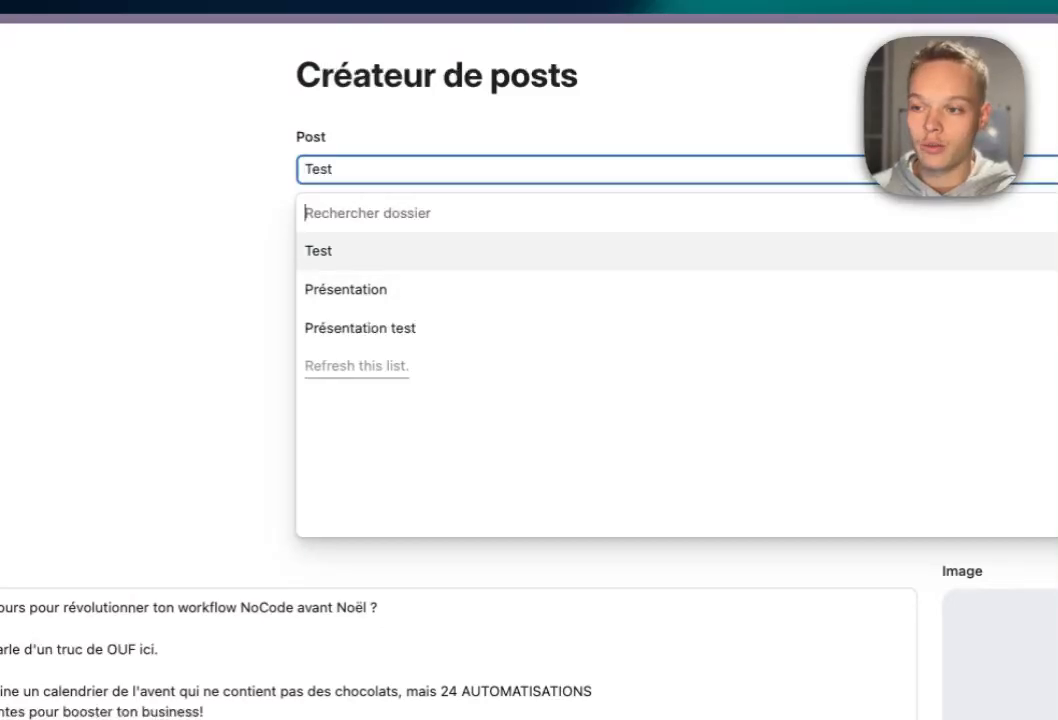
key(Escape)
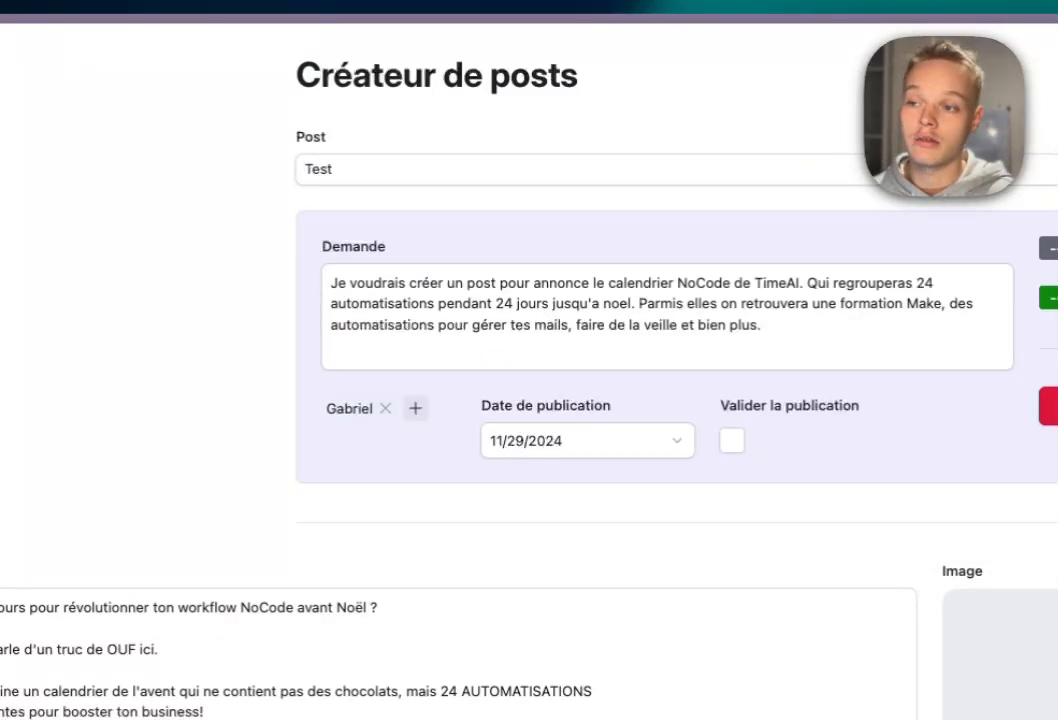
Load the Présentation test record, then switch back to the Test record.
click(580, 169)
click(347, 288)
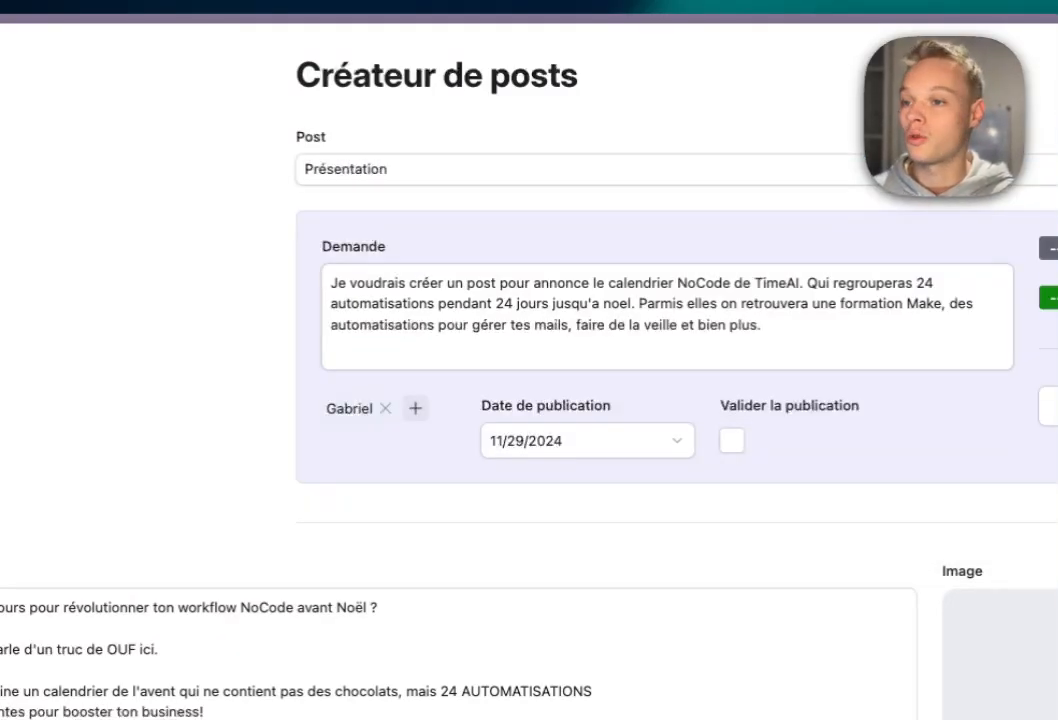
click(580, 169)
click(359, 328)
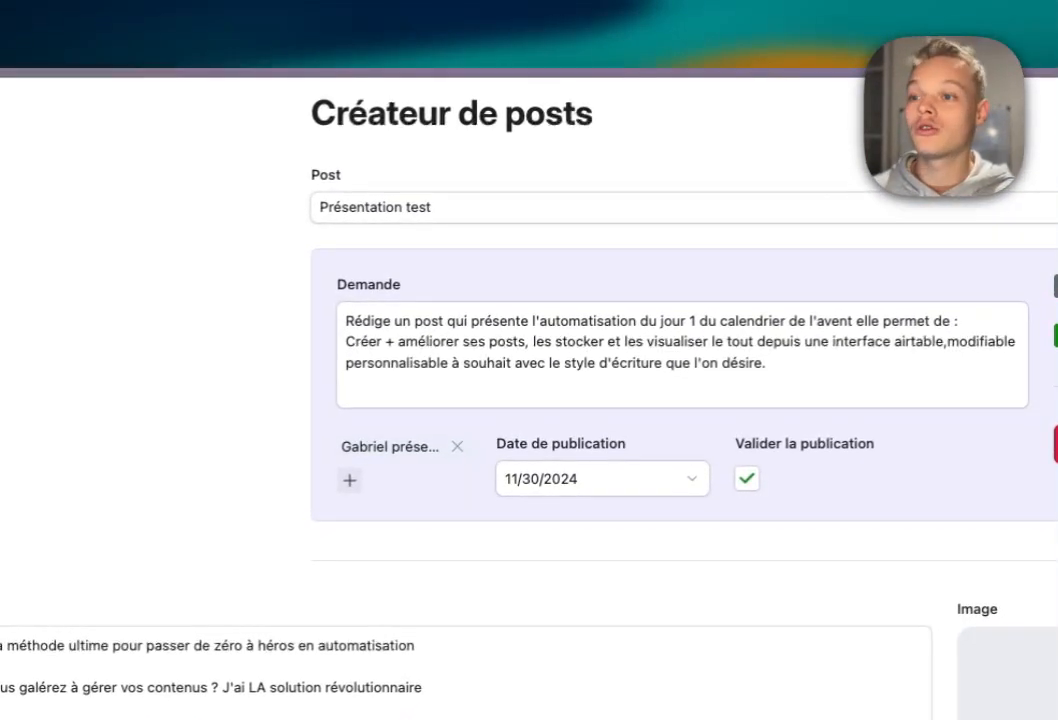
click(580, 207)
click(580, 288)
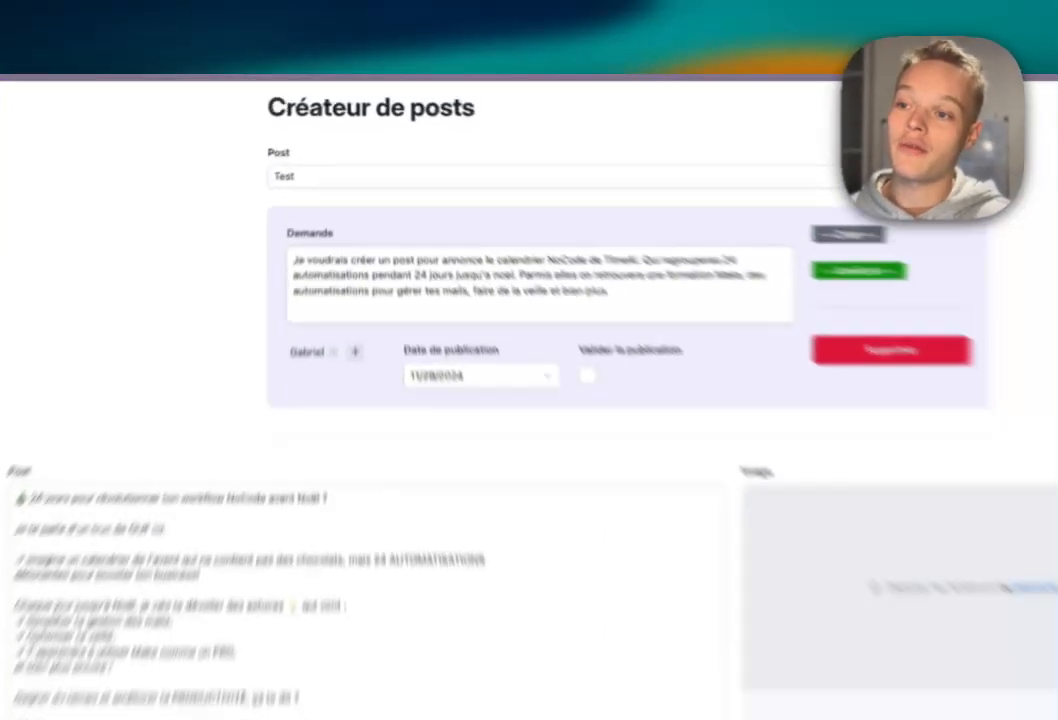
Review the Test record's request wording and its publication date.
drag(528, 222, 330, 201)
click(695, 362)
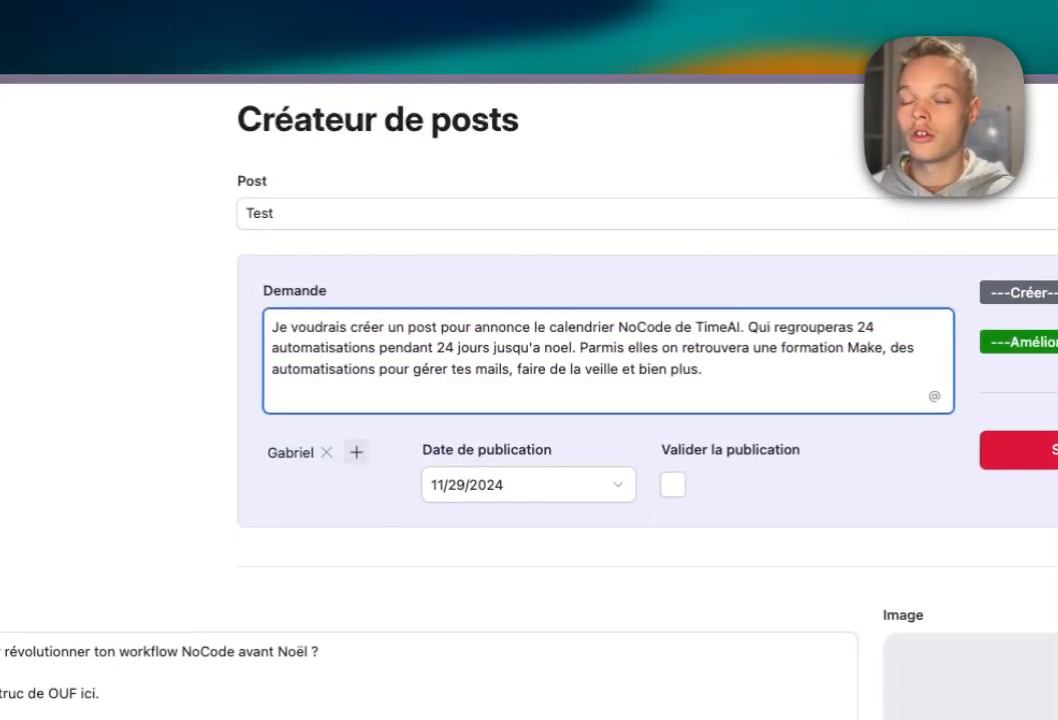
drag(357, 320, 703, 371)
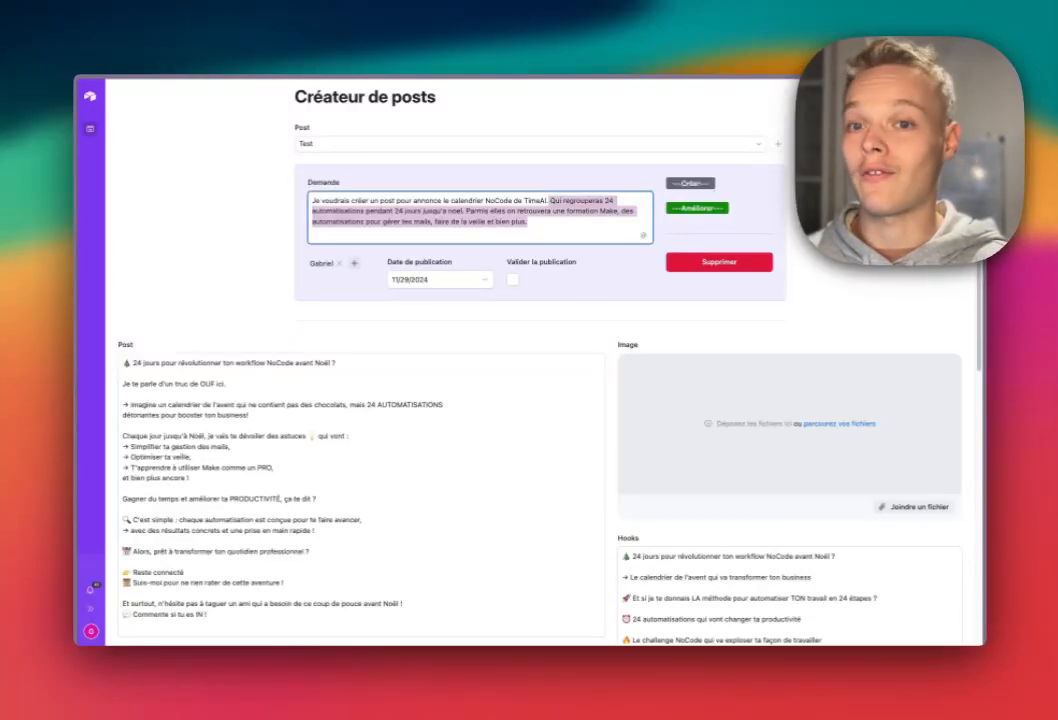
click(428, 280)
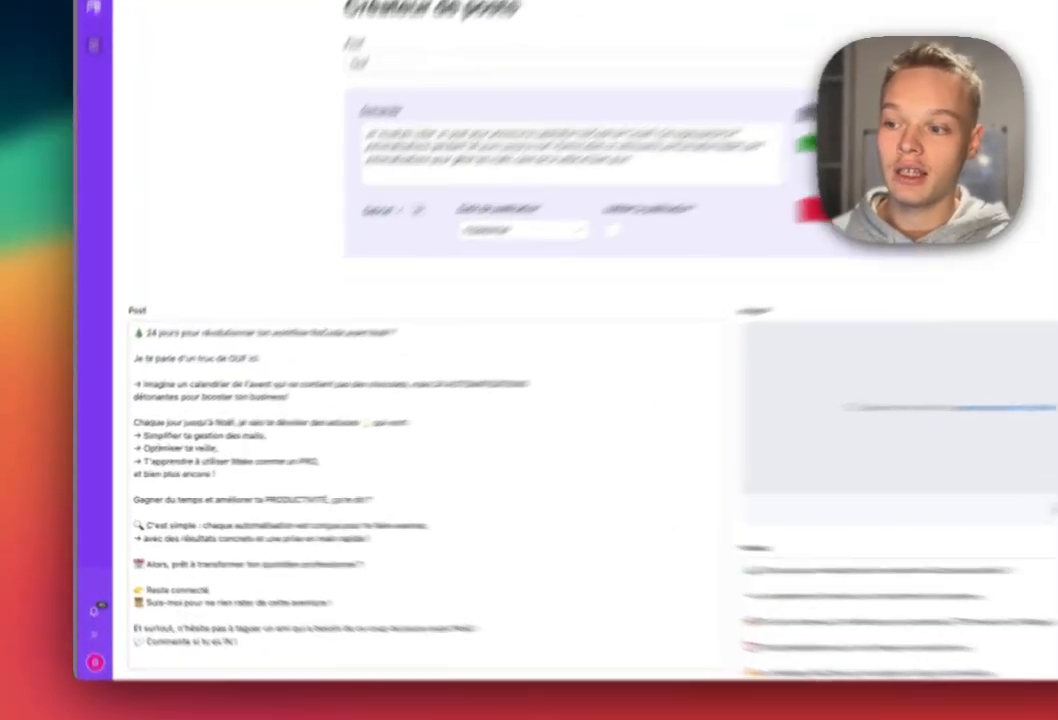
Read through the generated post text in the output.
drag(152, 363, 354, 520)
scroll(354, 520, down, 3)
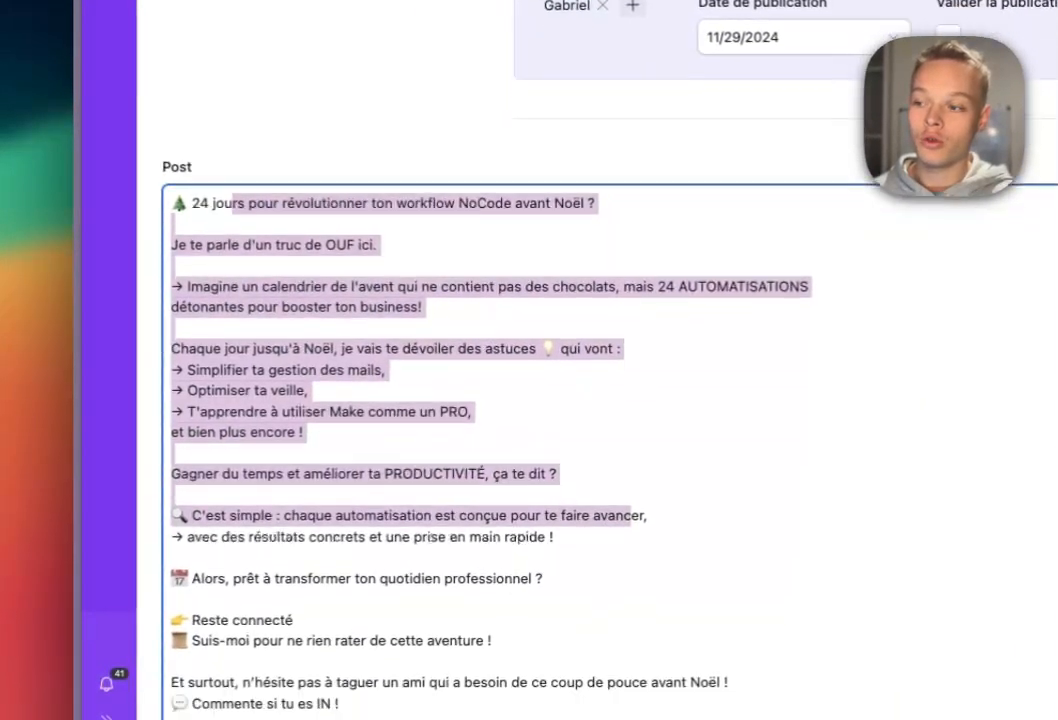
scroll(600, 400, up, 3)
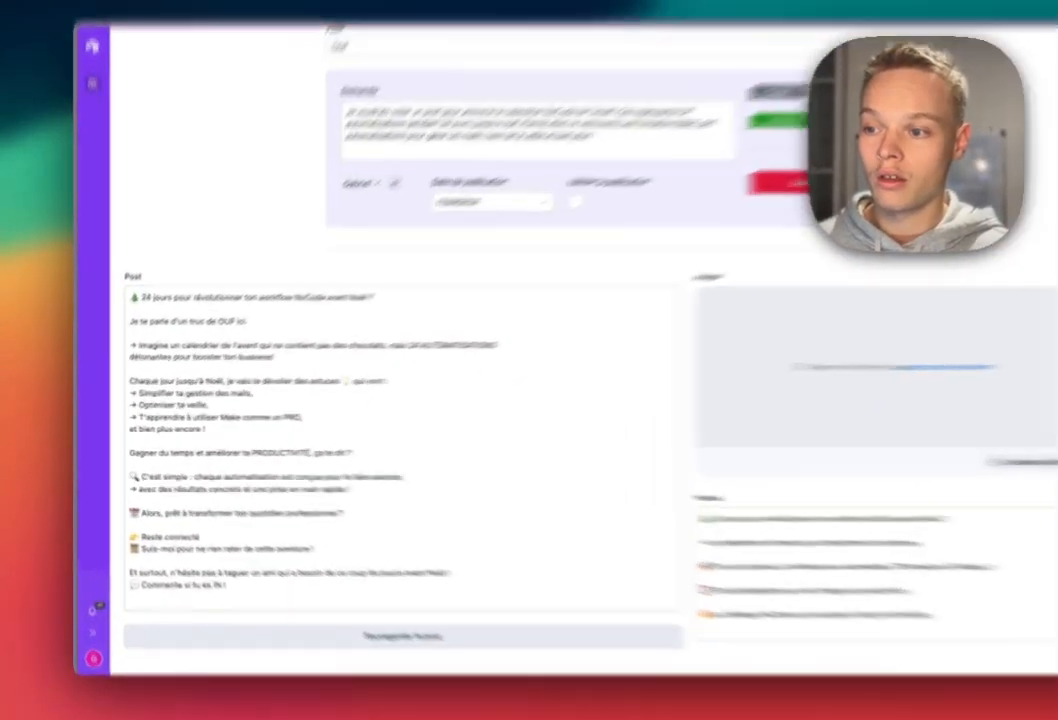
drag(181, 316, 325, 483)
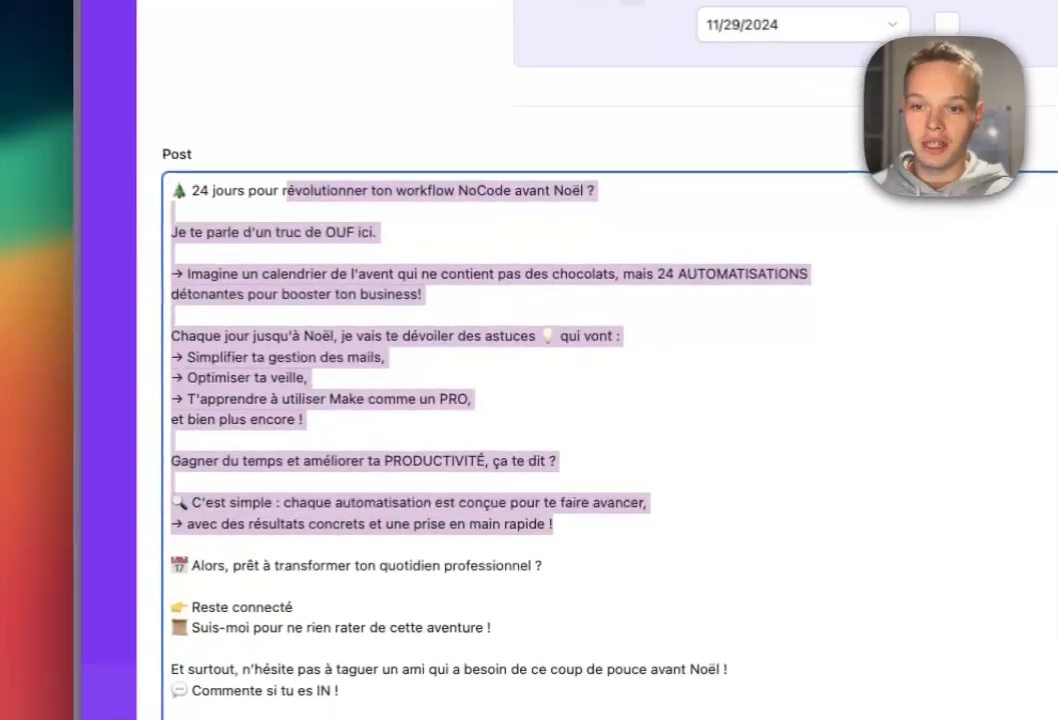
click(560, 524)
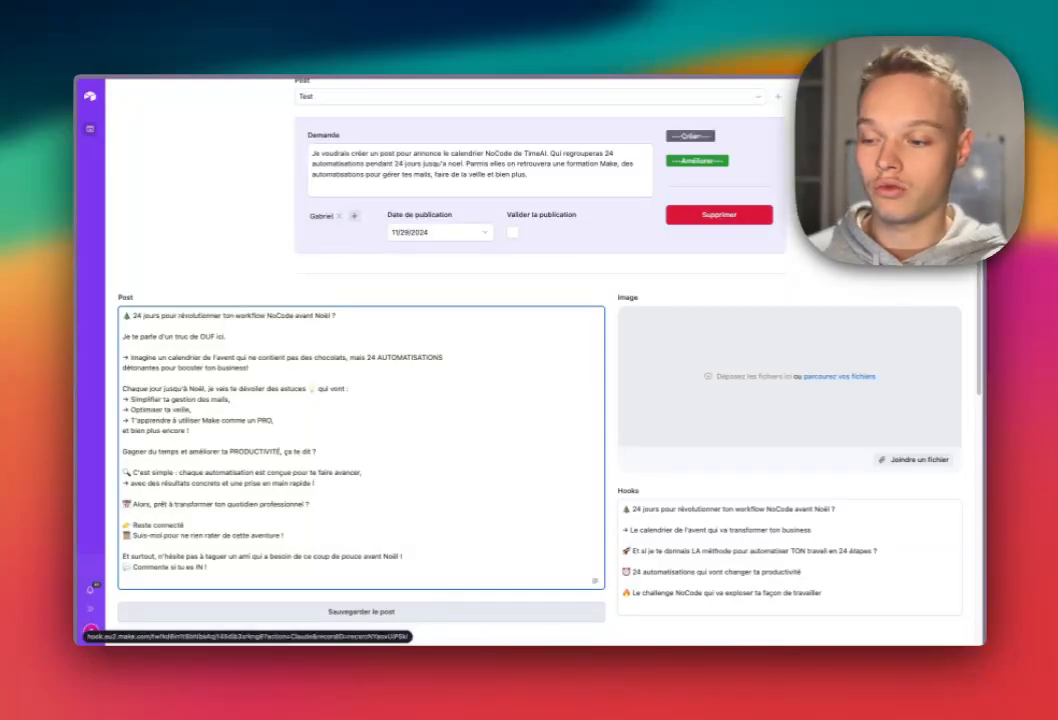
Review the list of generated hooks in the output.
scroll(540, 400, down, 2)
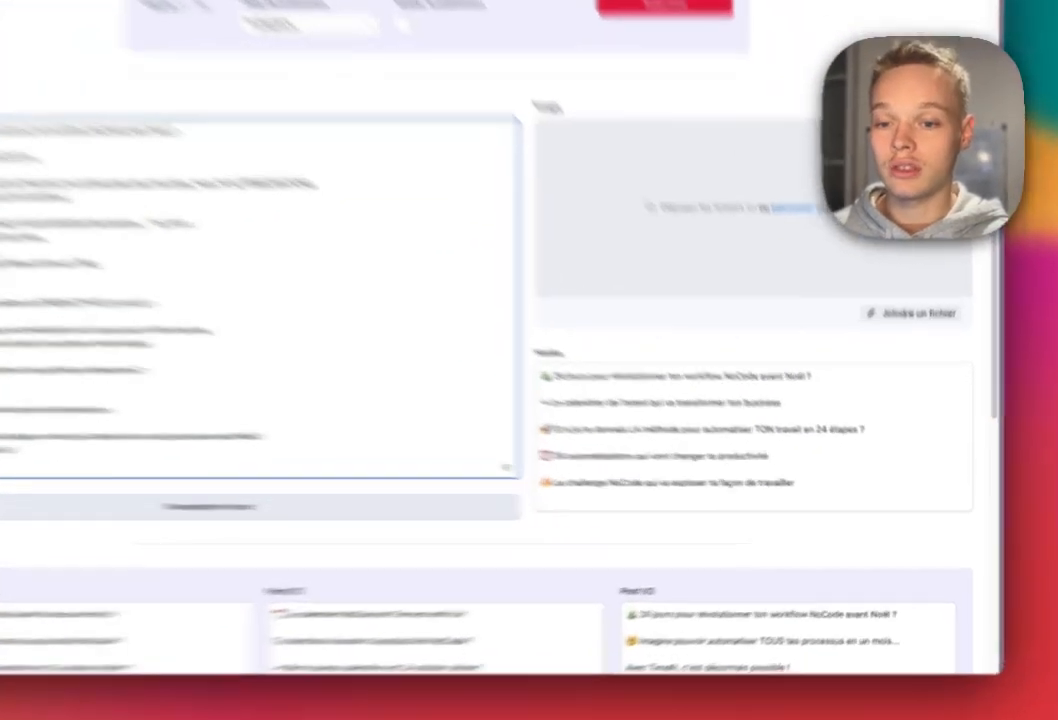
drag(631, 411, 824, 496)
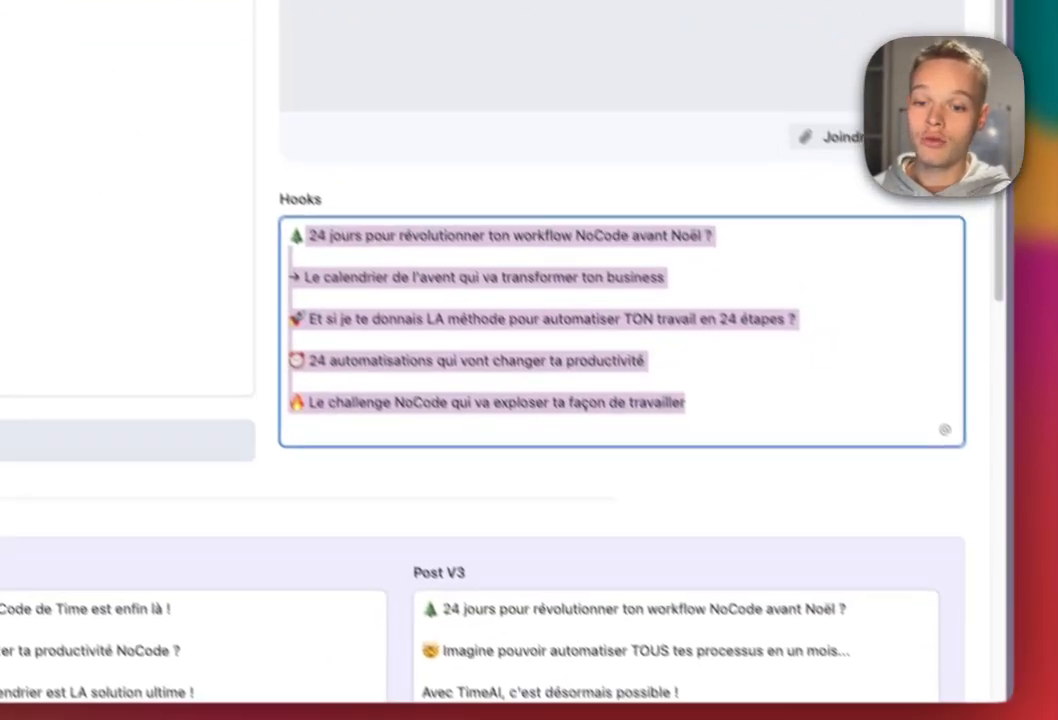
click(828, 496)
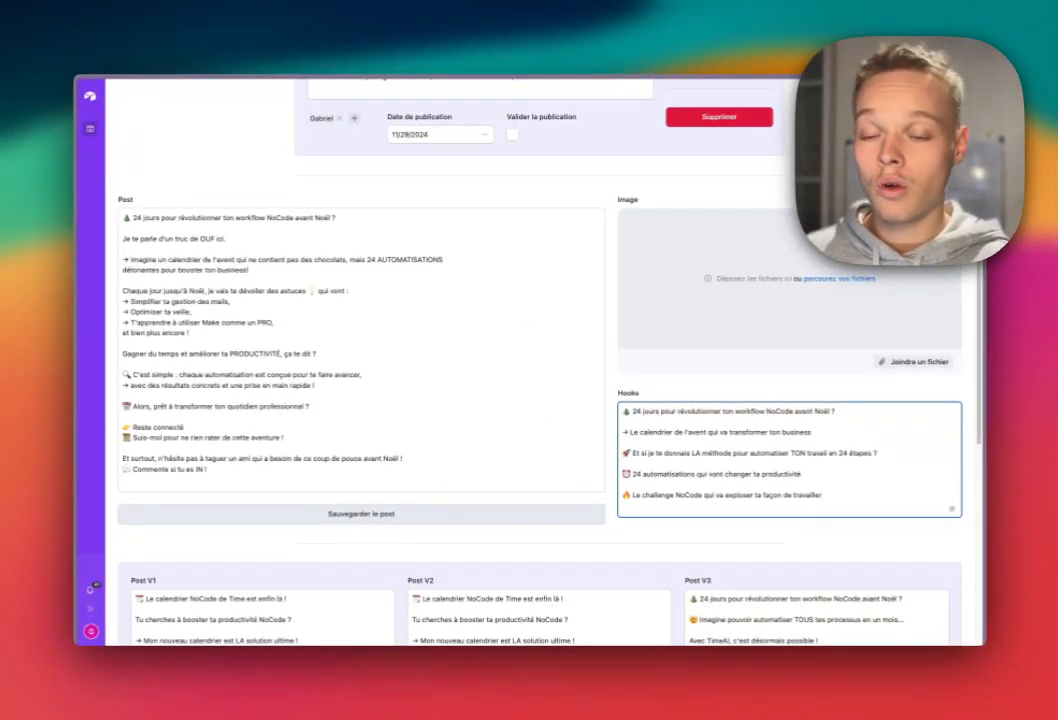
scroll(540, 360, up, 3)
scroll(540, 360, down, 3)
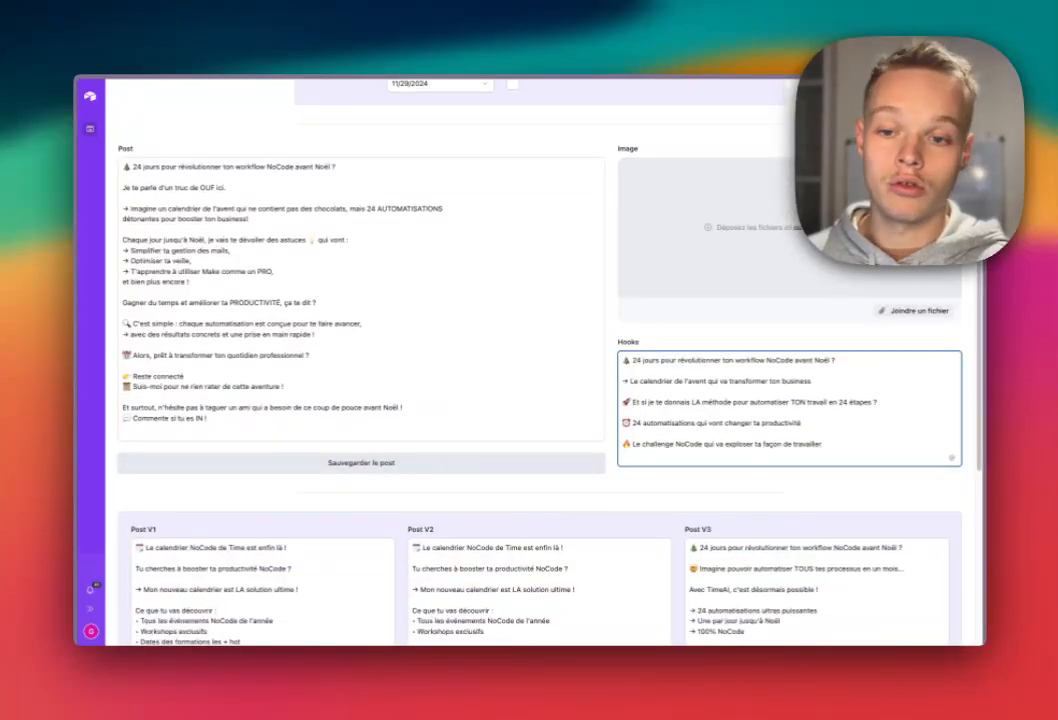
drag(622, 359, 678, 380)
drag(495, 335, 332, 298)
click(760, 449)
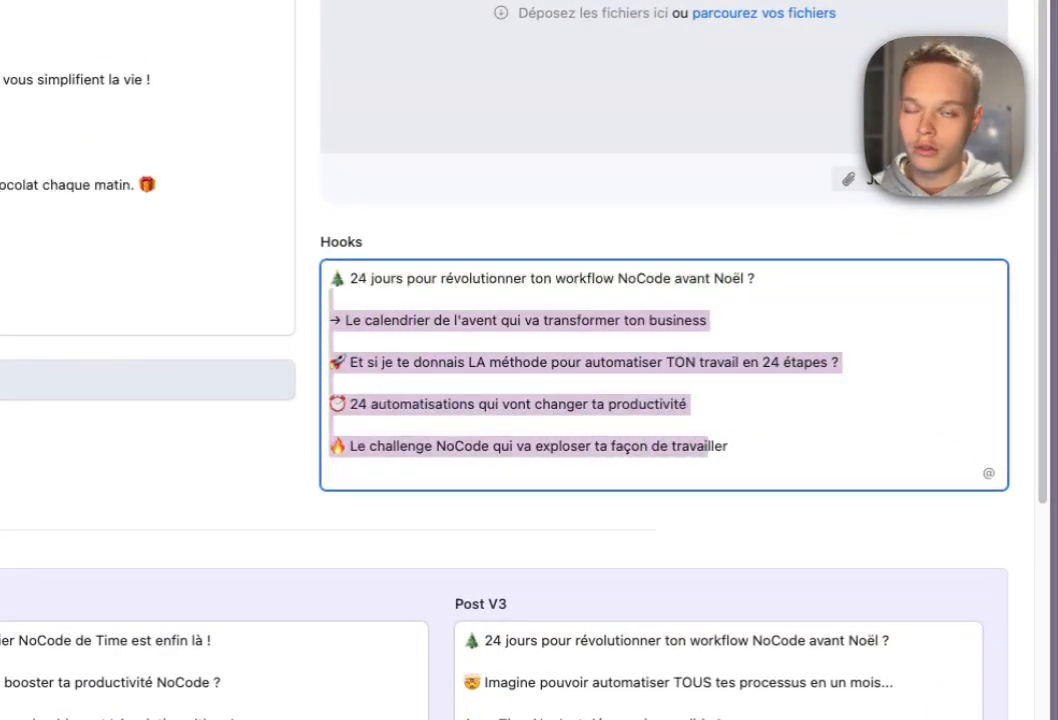
click(366, 321)
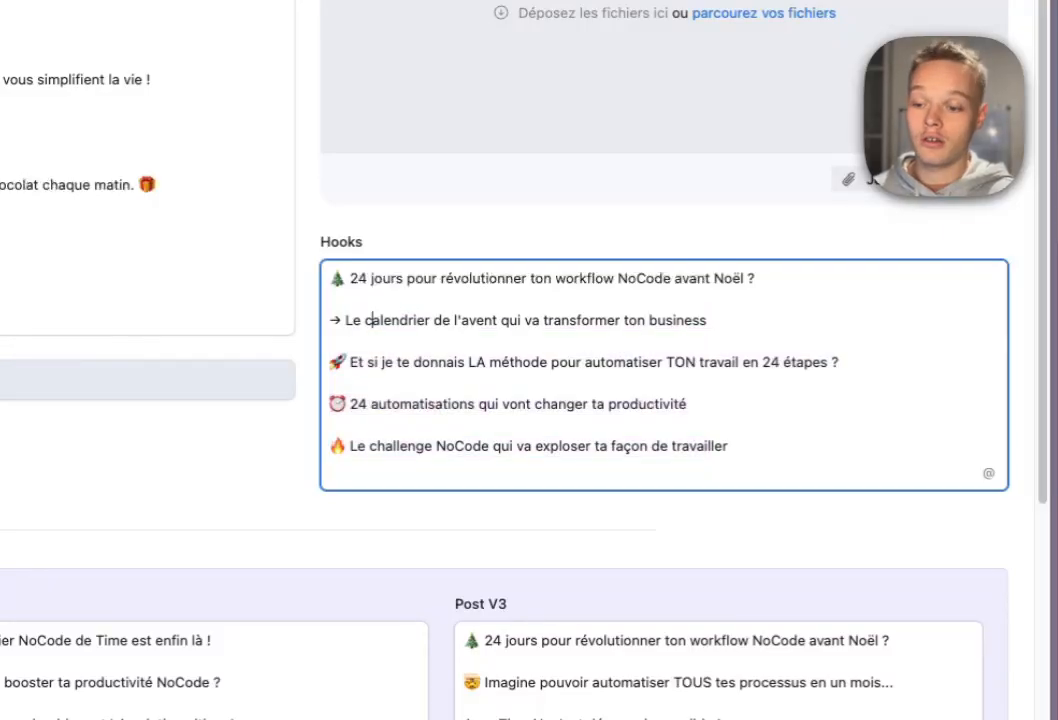
Inspect the Post V1, V2 and V3 versions of the generated text.
scroll(300, 400, down, 3)
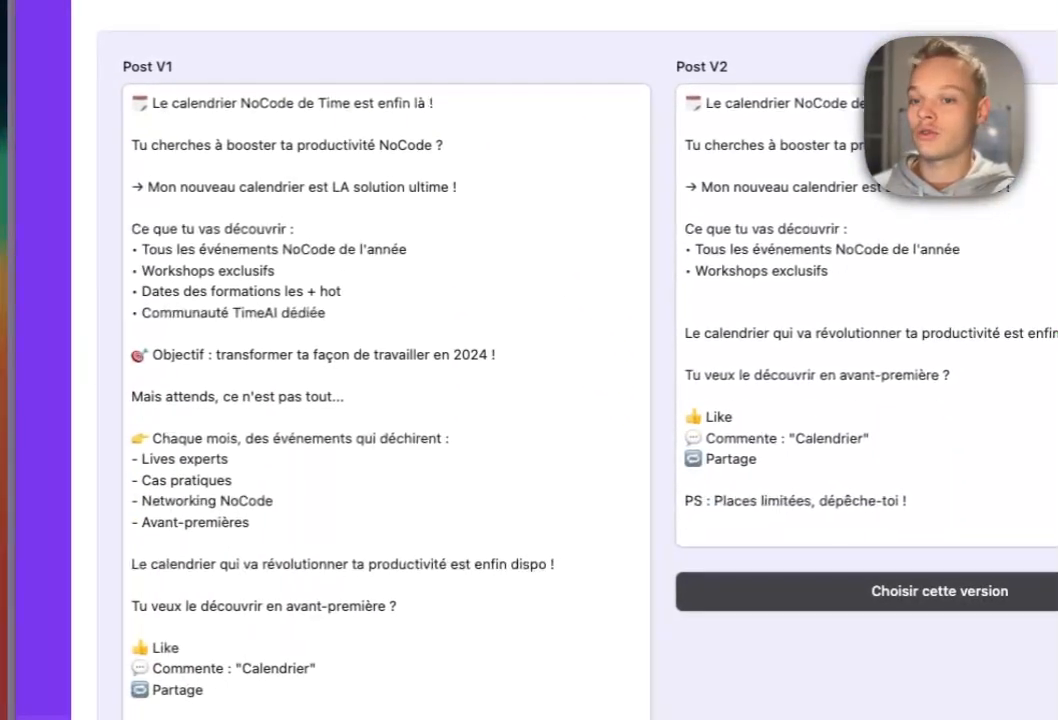
scroll(300, 400, up, 1)
click(191, 353)
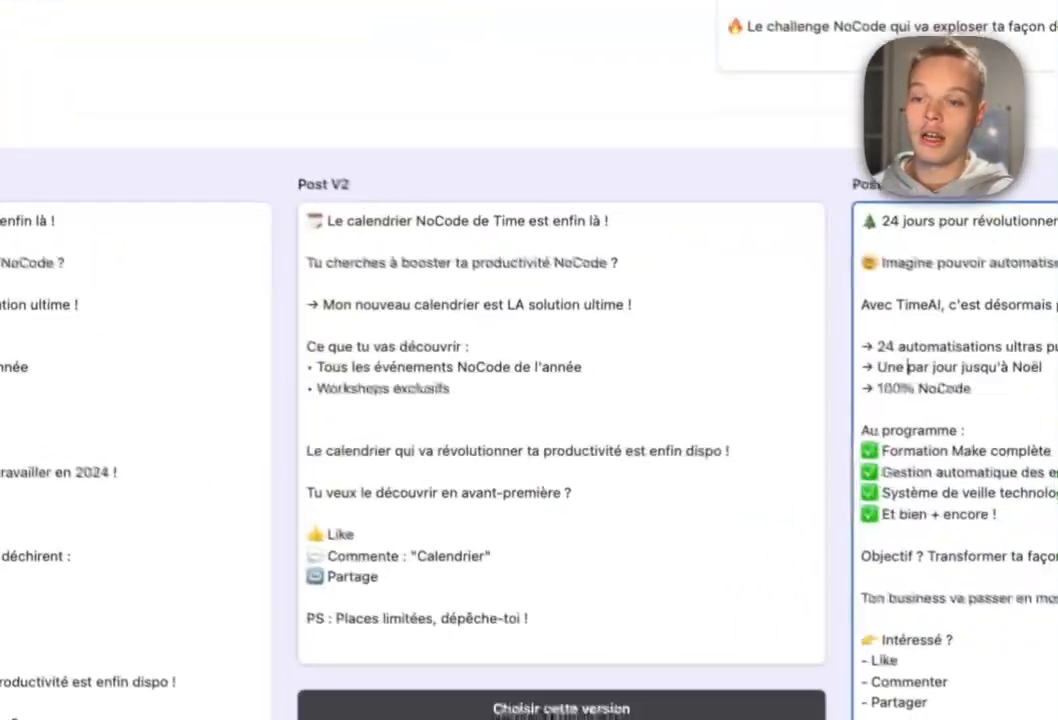
click(575, 351)
click(1056, 351)
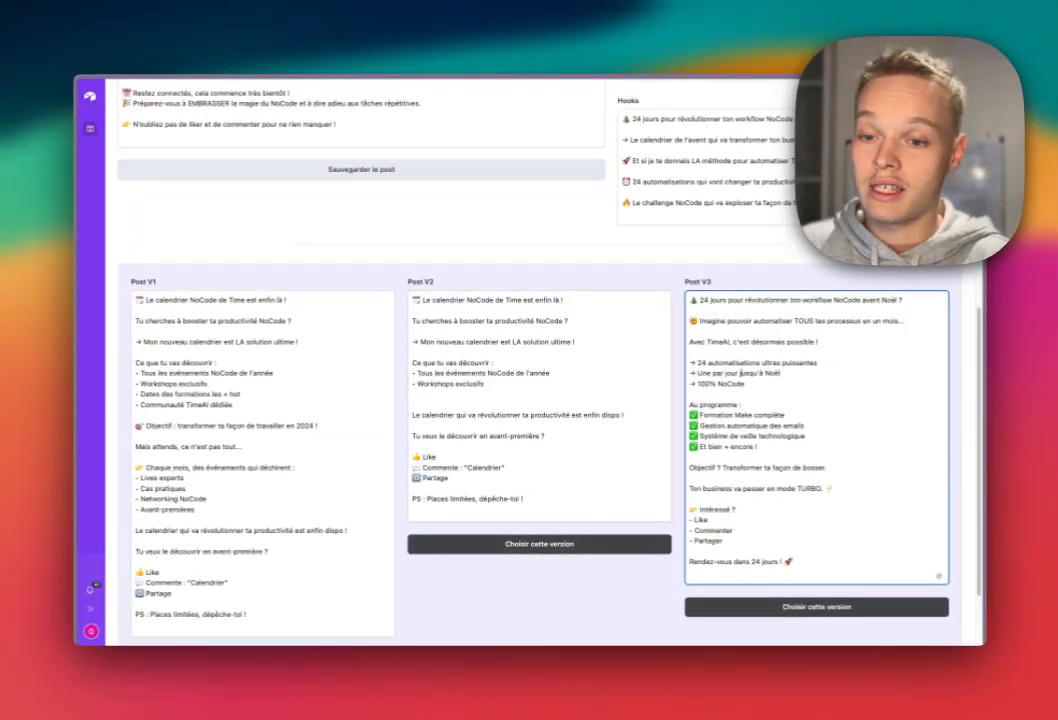
scroll(540, 360, up, 5)
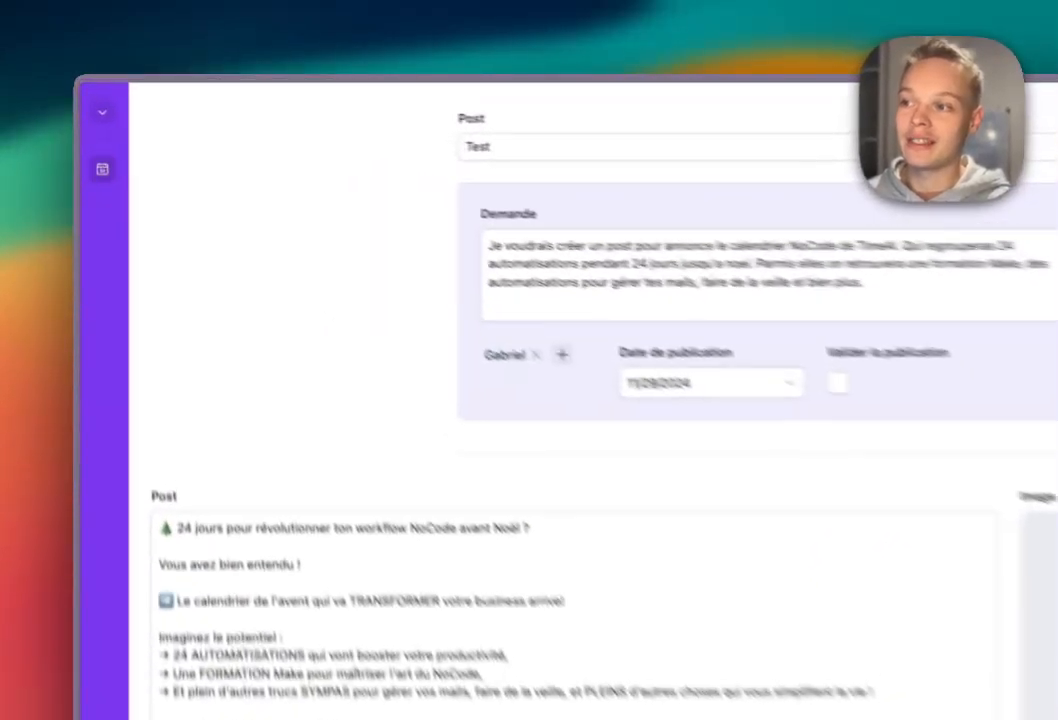
Return to Airtable home and create a blank base in the Calendrier de l'avent workspace.
click(90, 97)
click(195, 264)
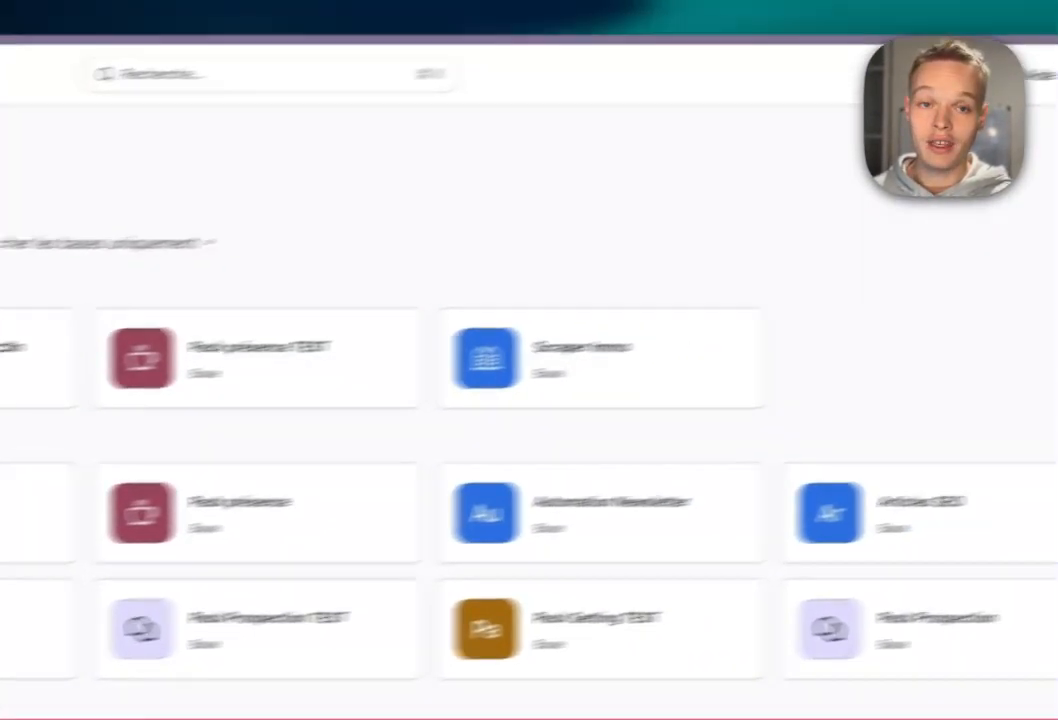
click(189, 272)
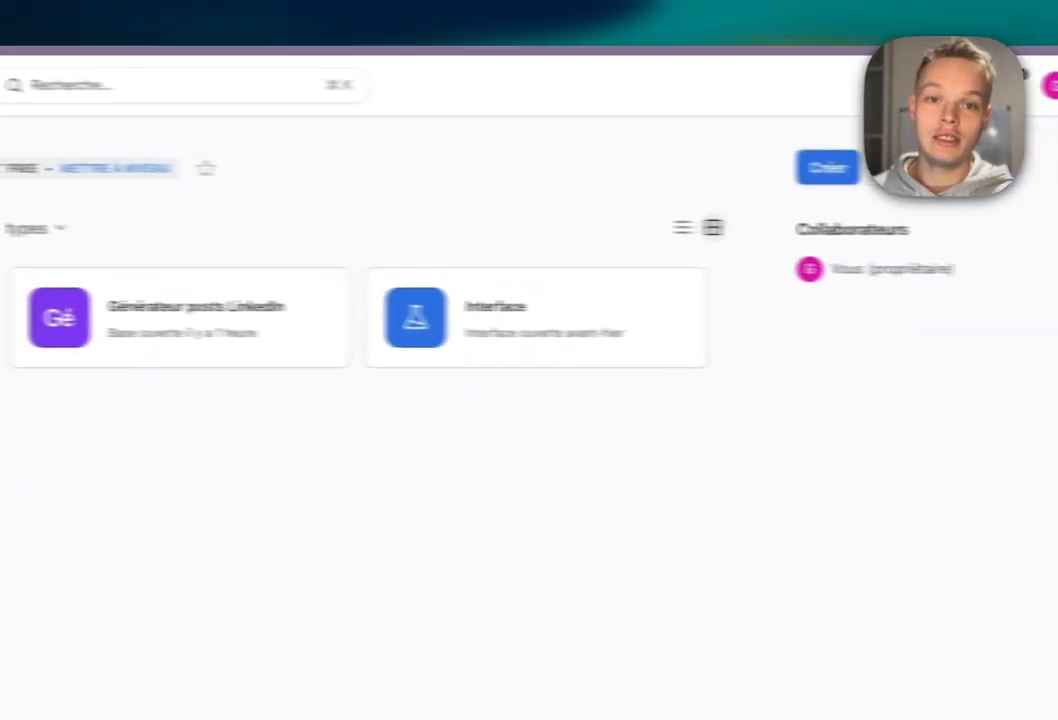
click(827, 168)
click(458, 515)
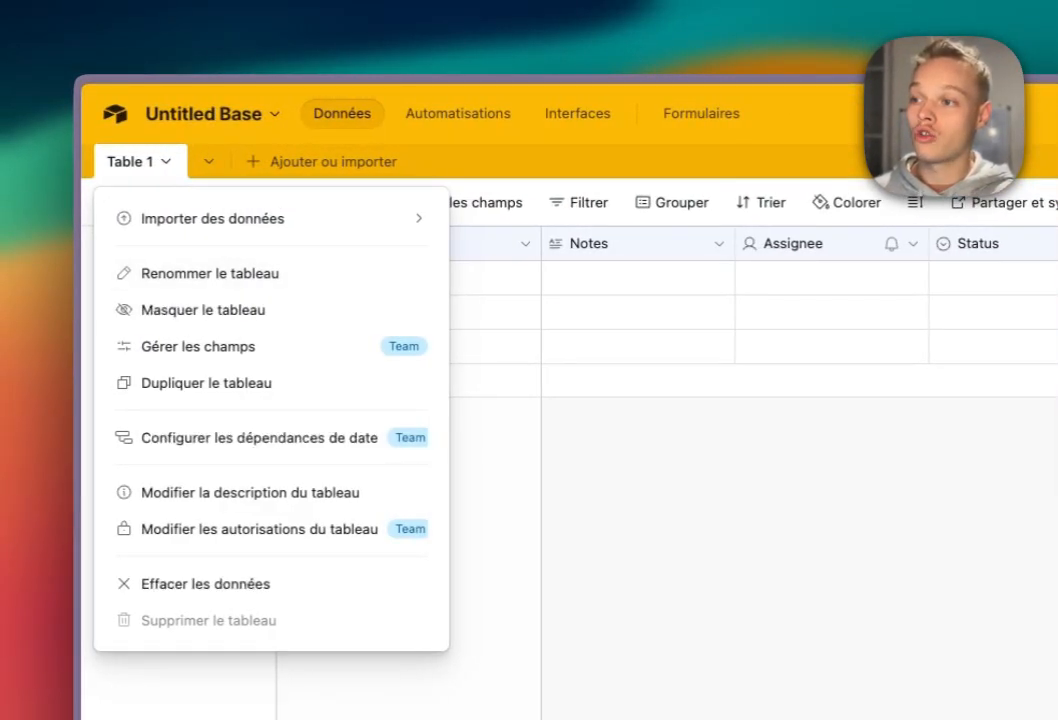
Rename Table 1 to '📝 Post', adding the note emoji from the emoji picker.
click(209, 273)
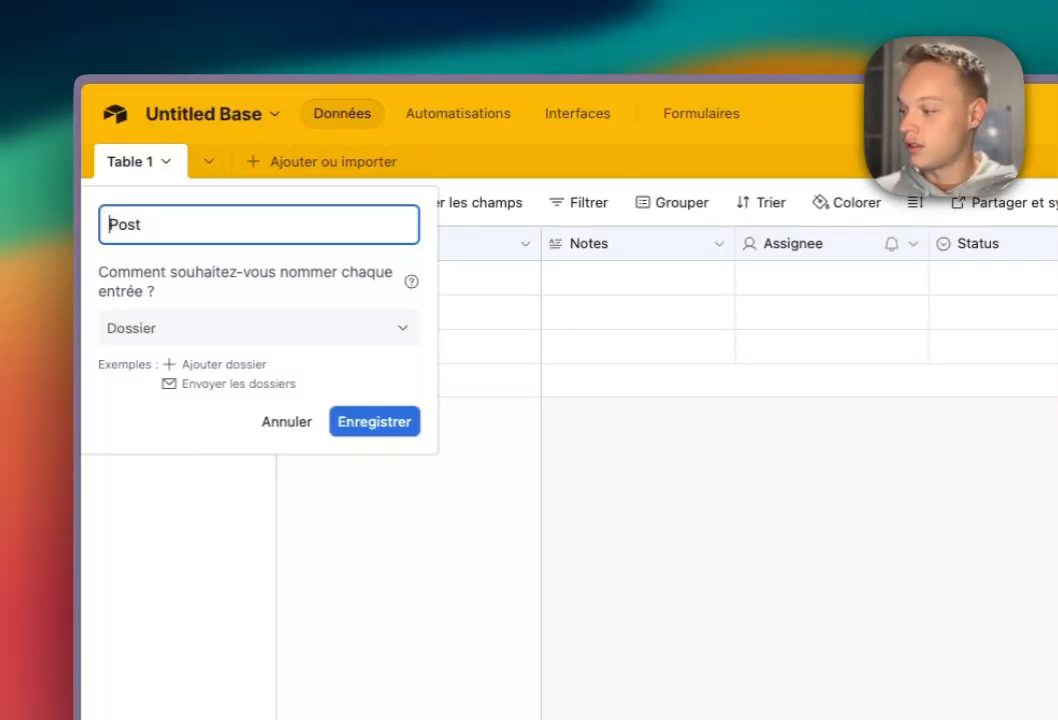
text(Post)
key(super+Left)
key(ctrl+super+space)
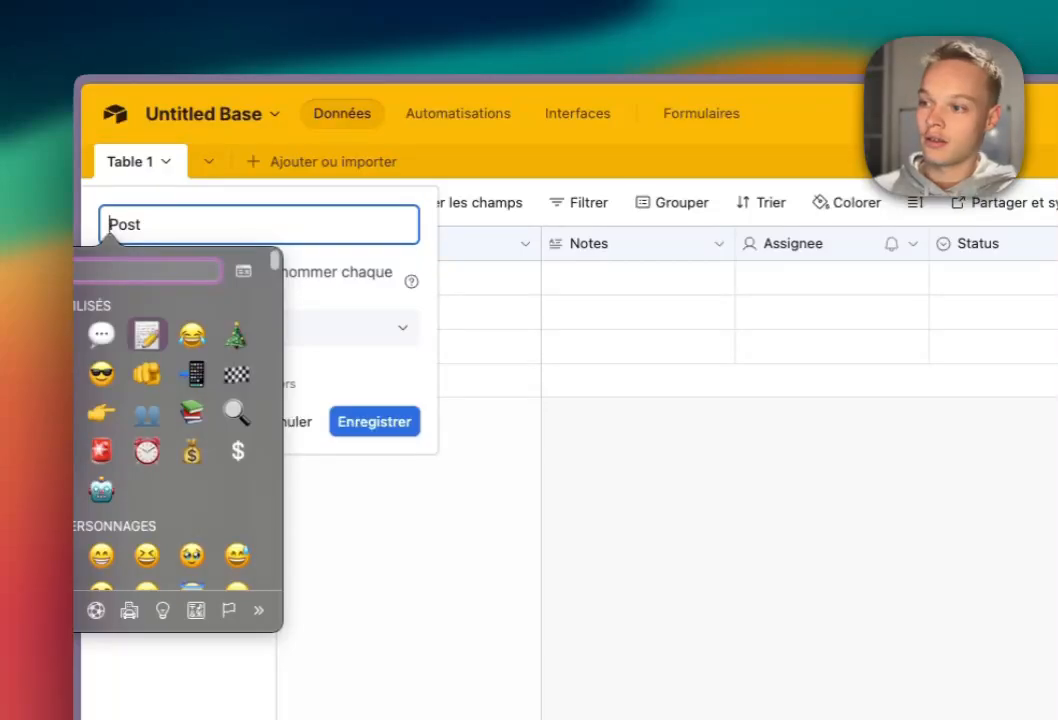
key(Escape)
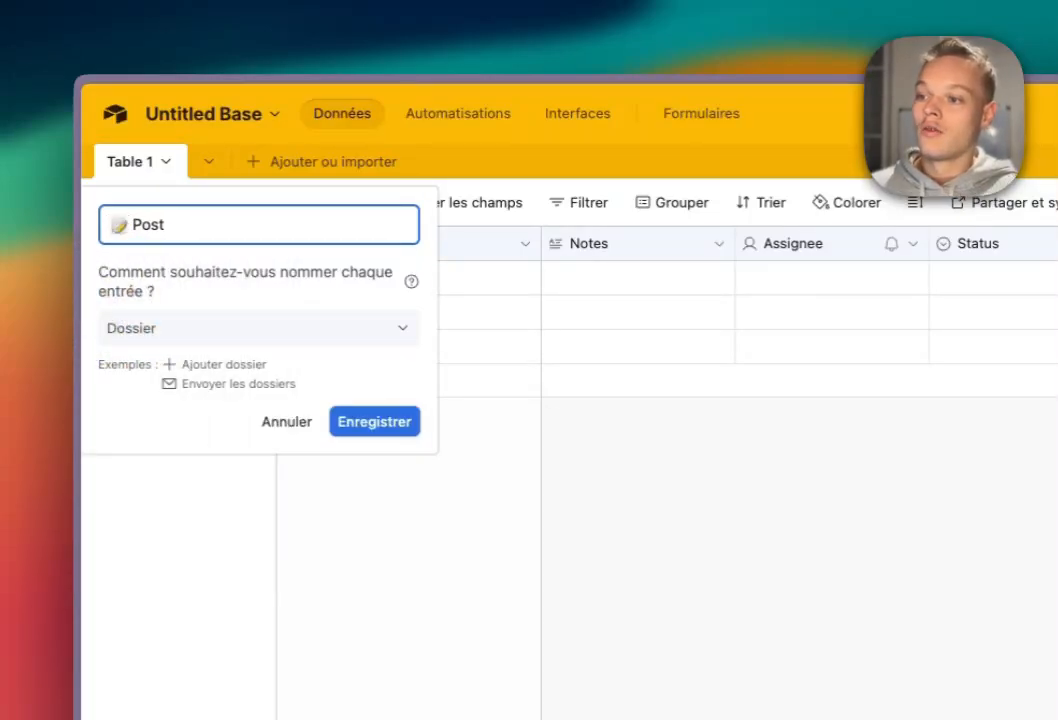
key(Return)
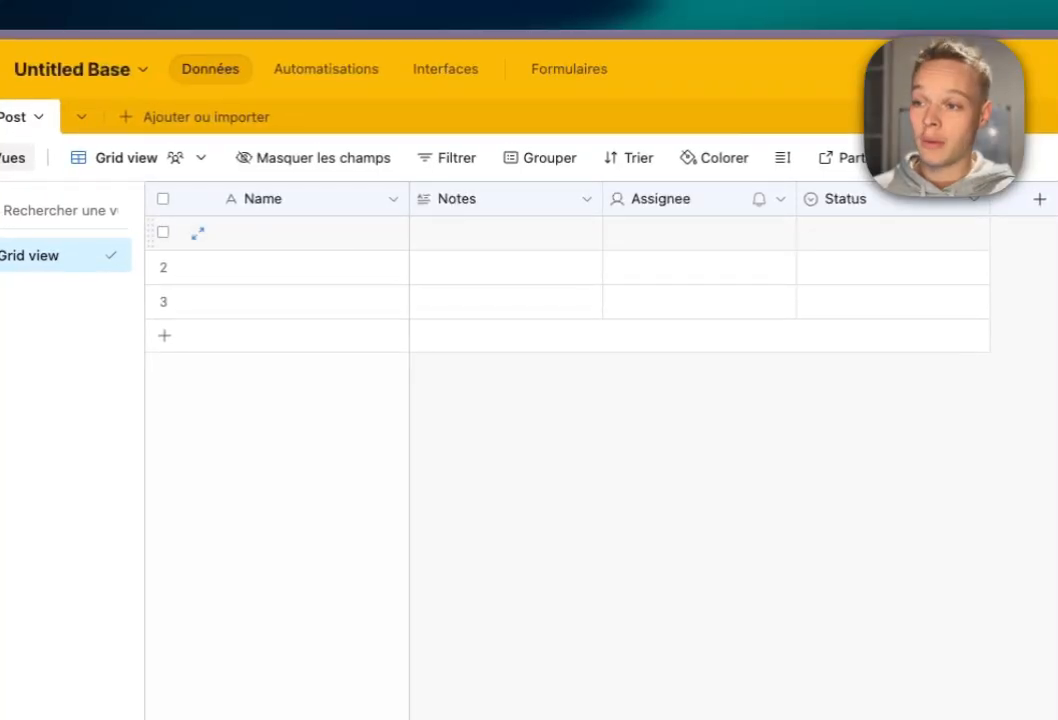
Rename the Name field to 'Nom'.
click(395, 198)
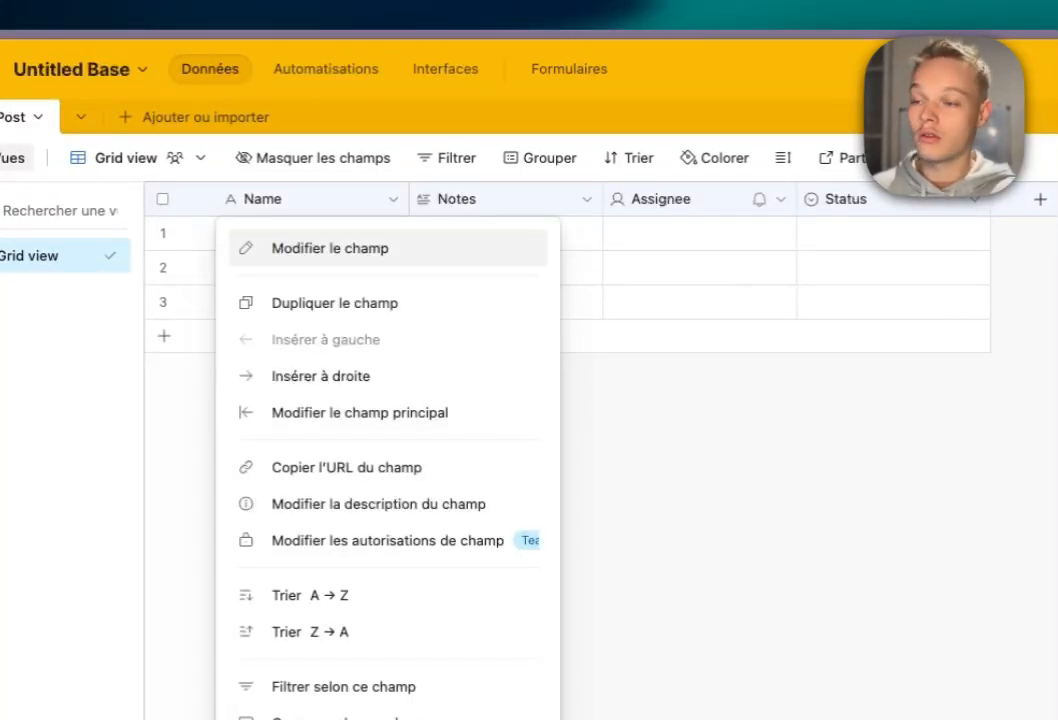
click(330, 248)
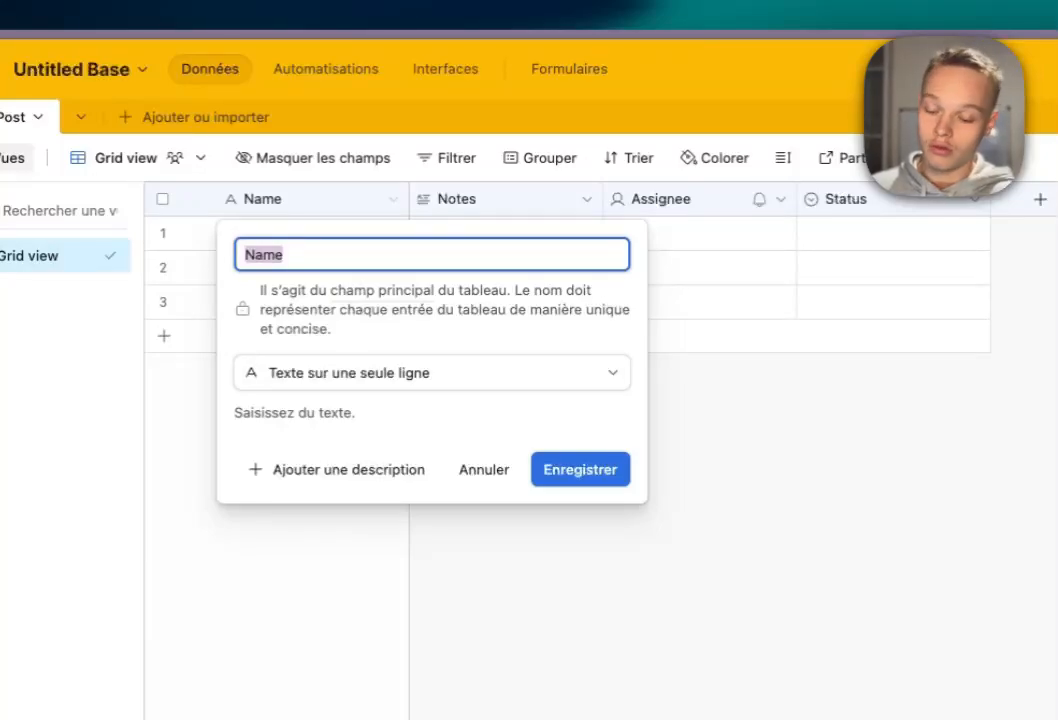
text(Nom)
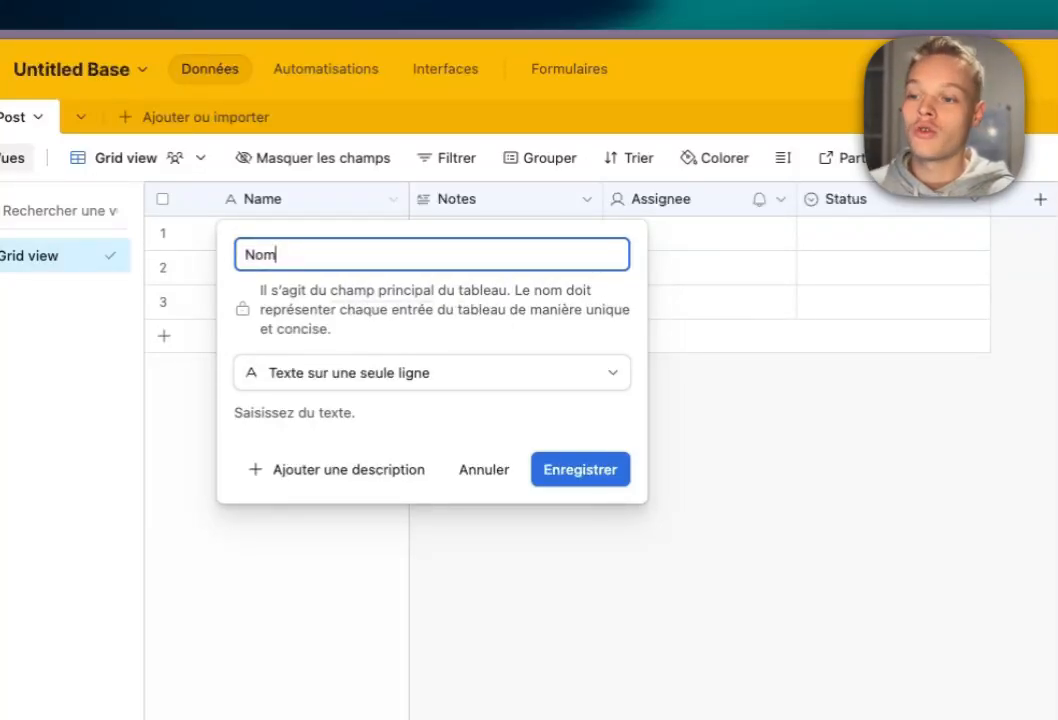
key(Return)
Rename the Notes field to 'Demande' and widen its column.
double_click(476, 199)
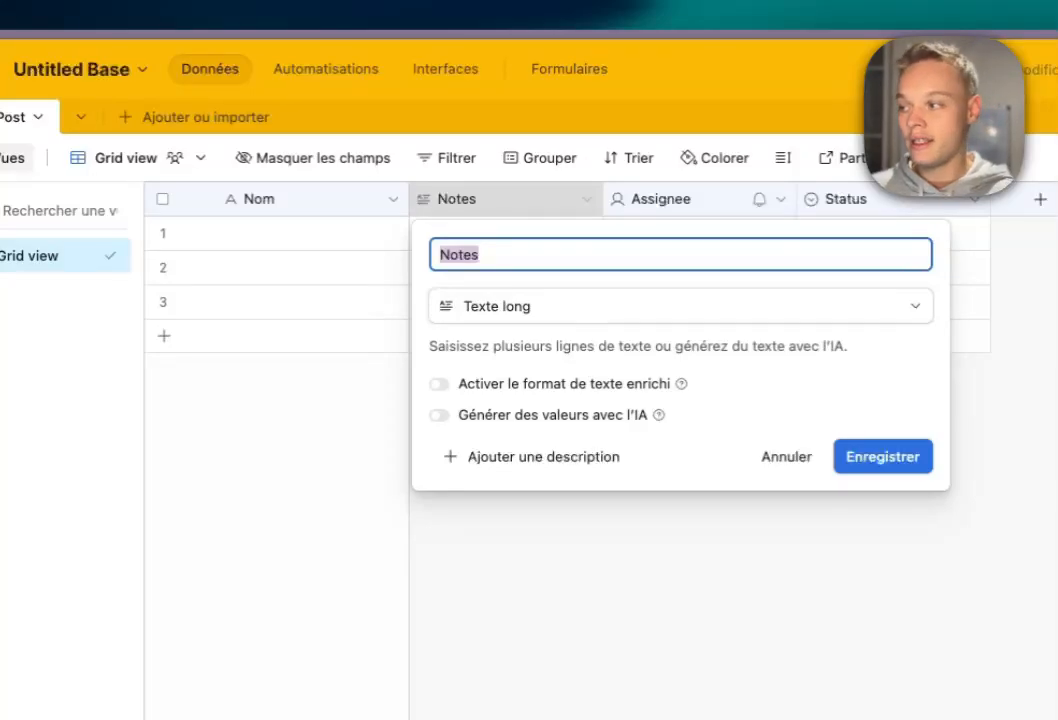
text(Demande)
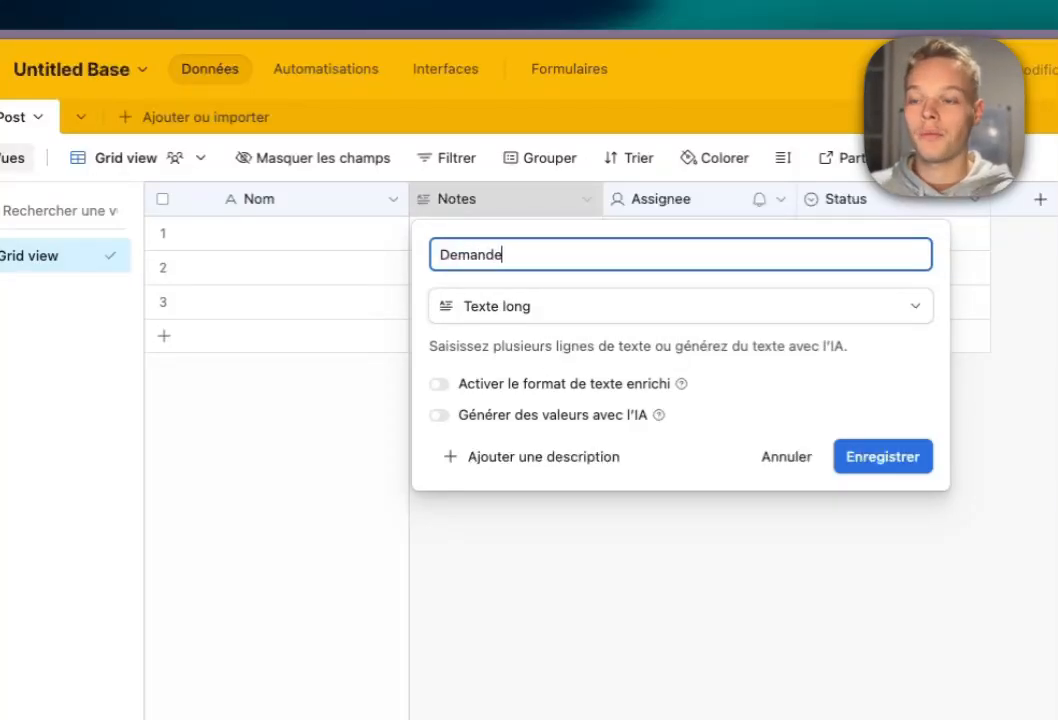
key(Return)
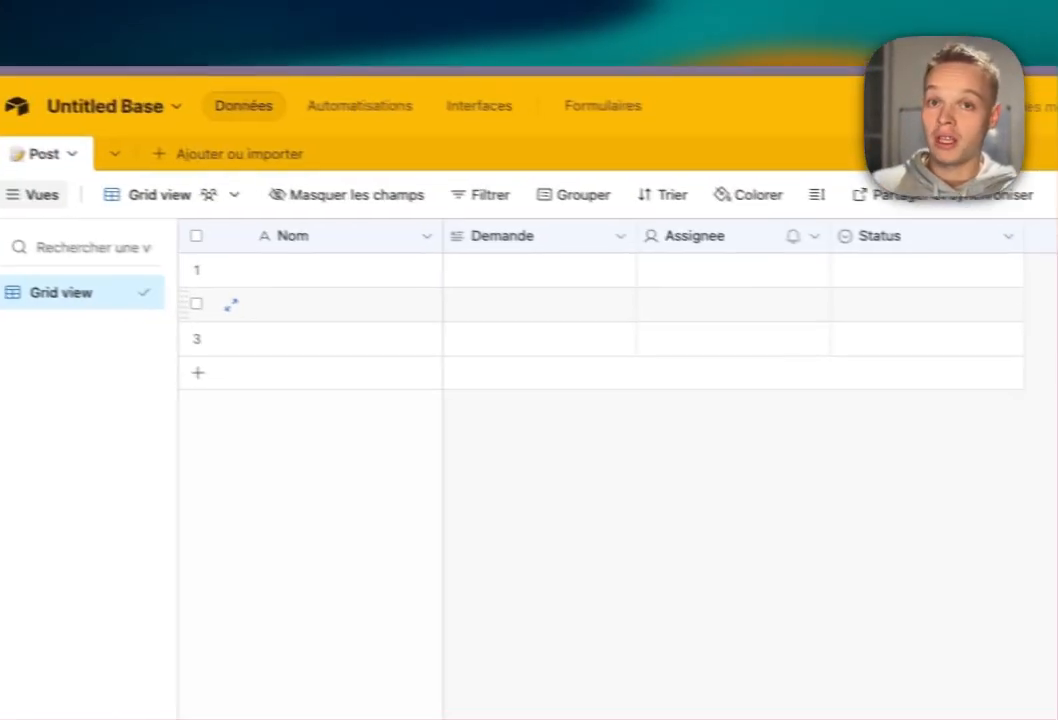
click(187, 241)
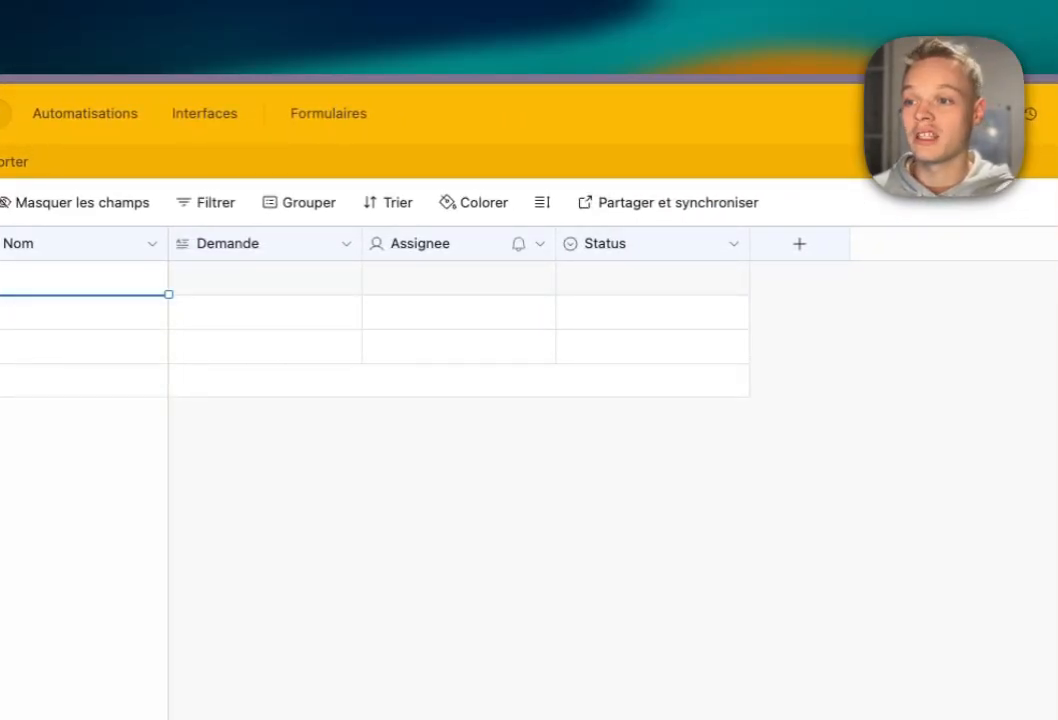
drag(362, 243, 414, 243)
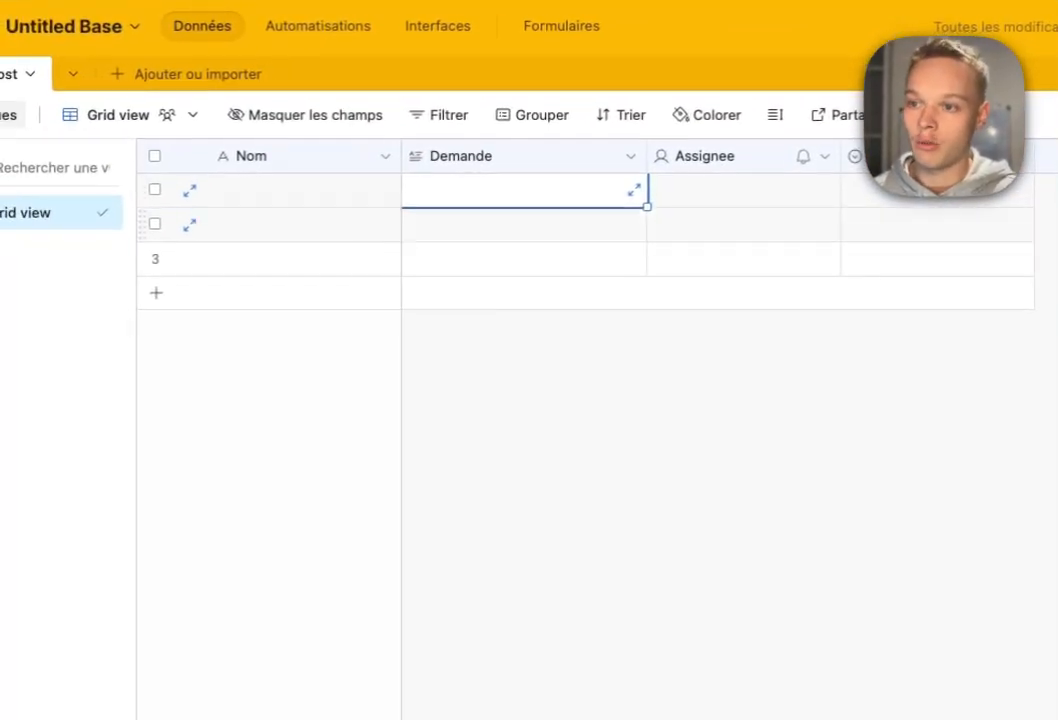
click(600, 430)
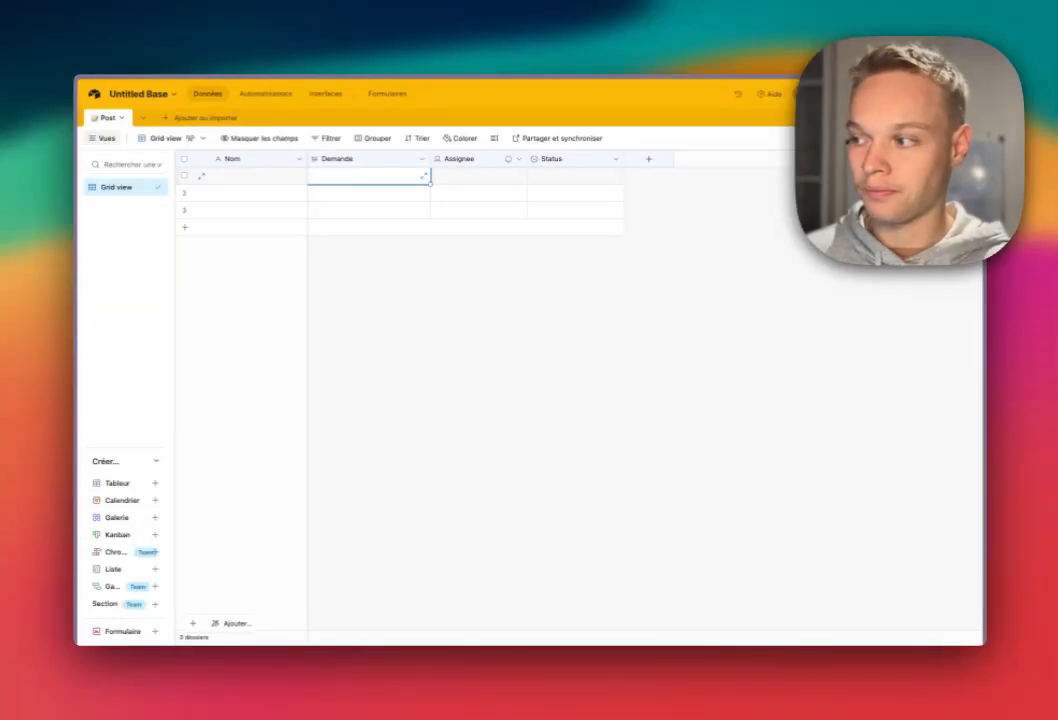
Delete the Assignee field from the Post table.
click(519, 159)
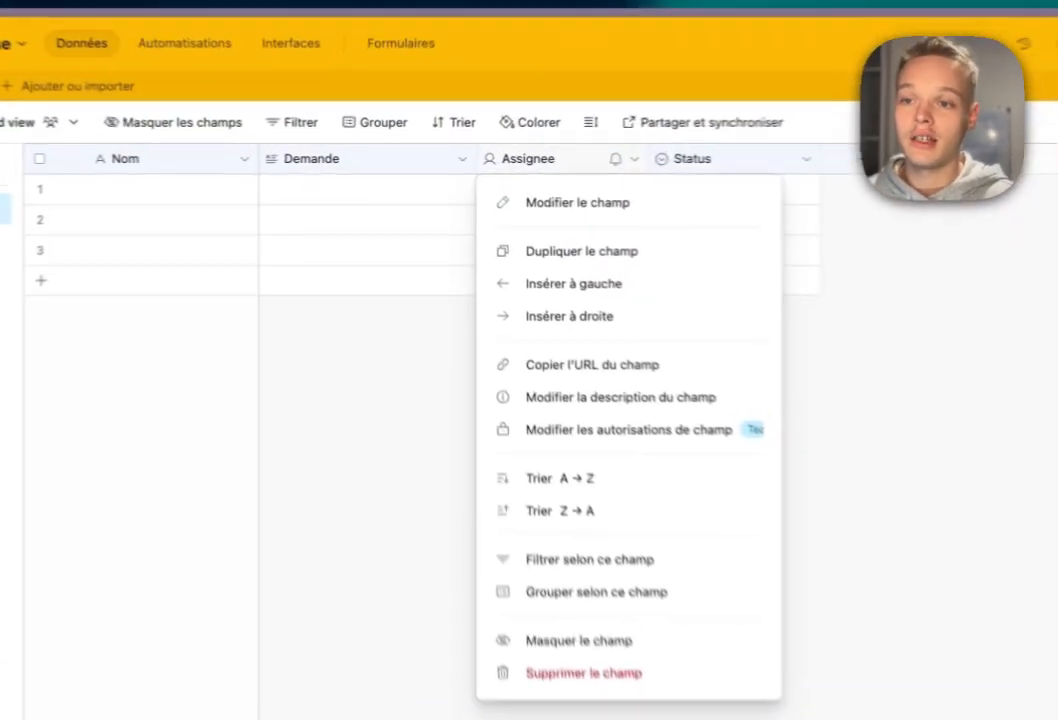
click(530, 581)
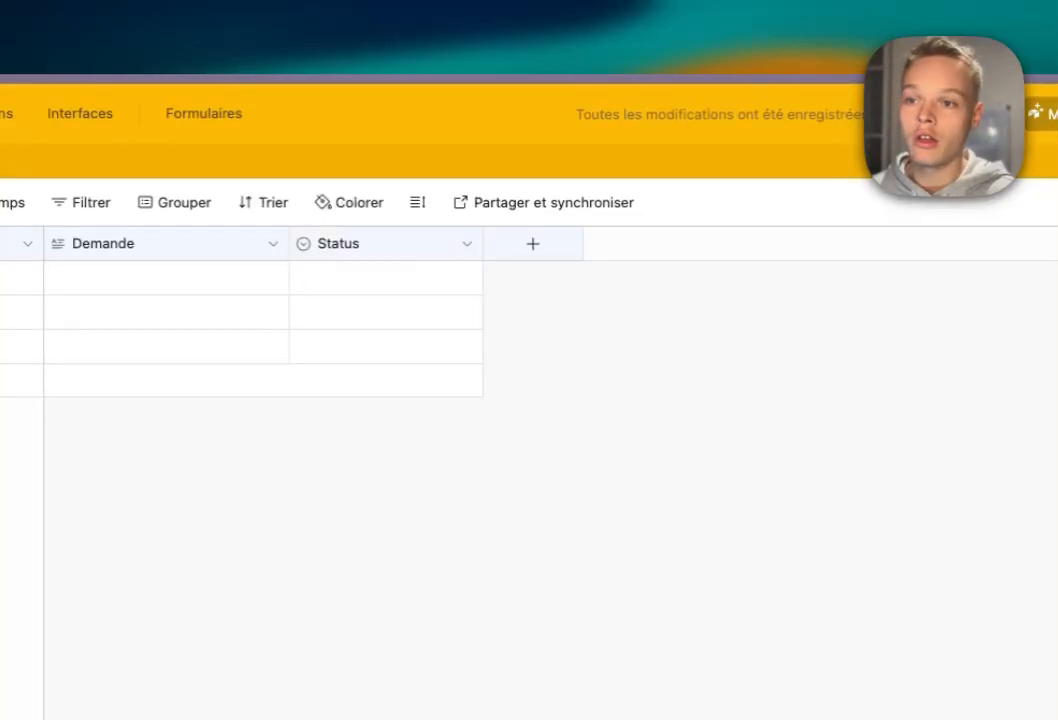
mouse_move(416, 244)
mouse_down()
mouse_move(533, 244)
mouse_move(430, 244)
mouse_up()
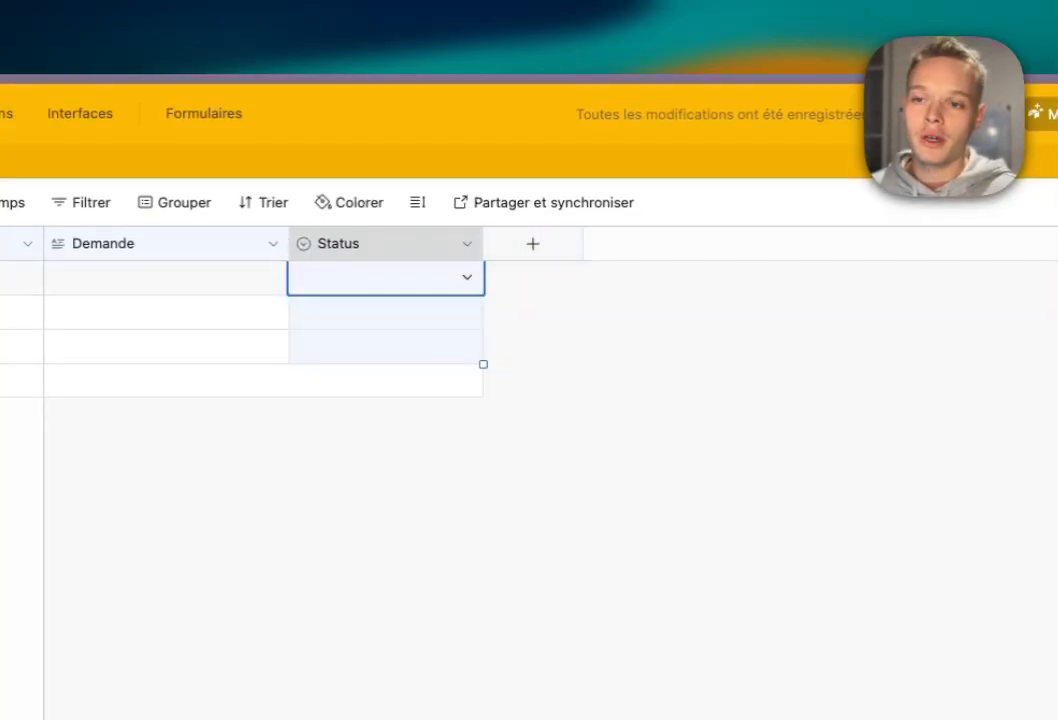
Add a long text field named 'Hooks'.
click(533, 244)
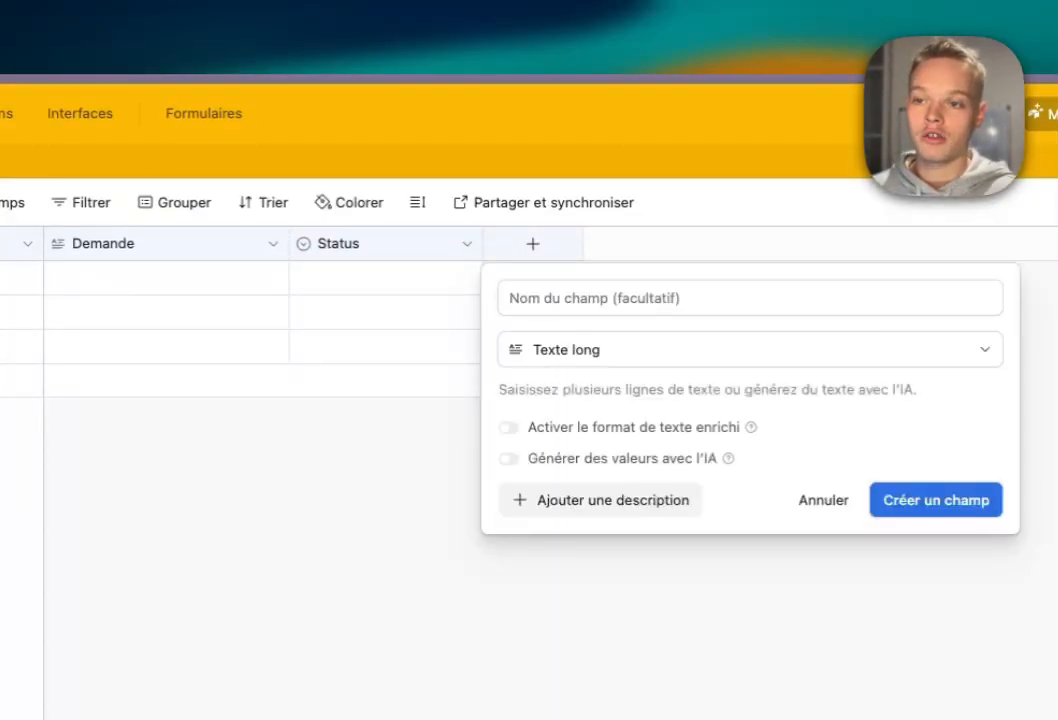
click(572, 482)
click(590, 298)
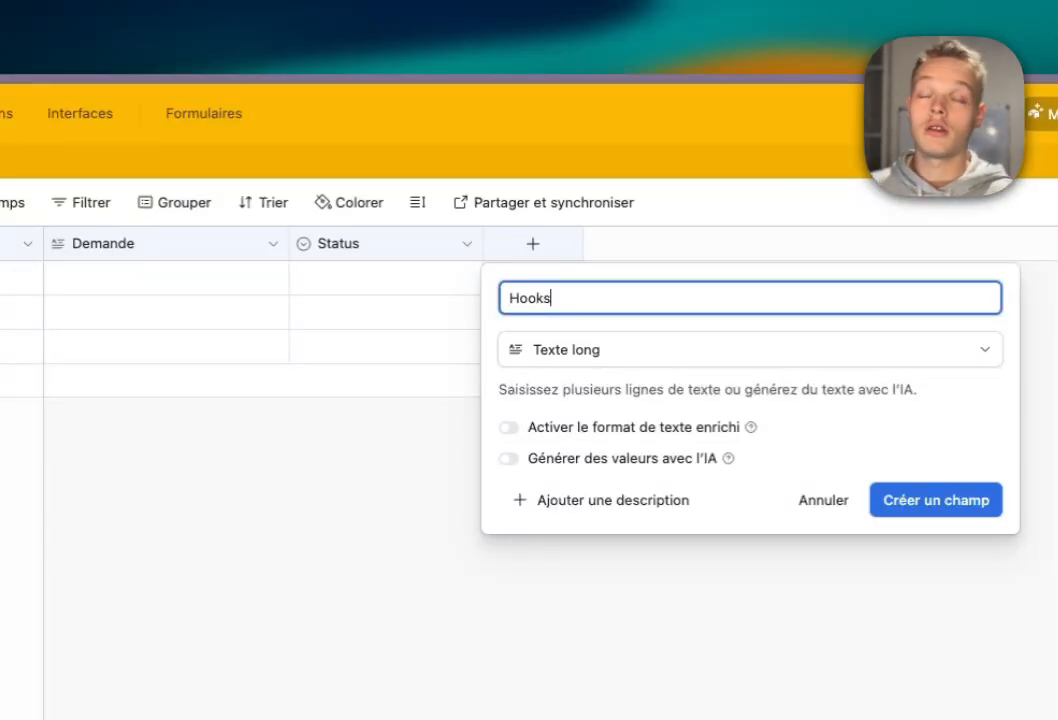
key(Return)
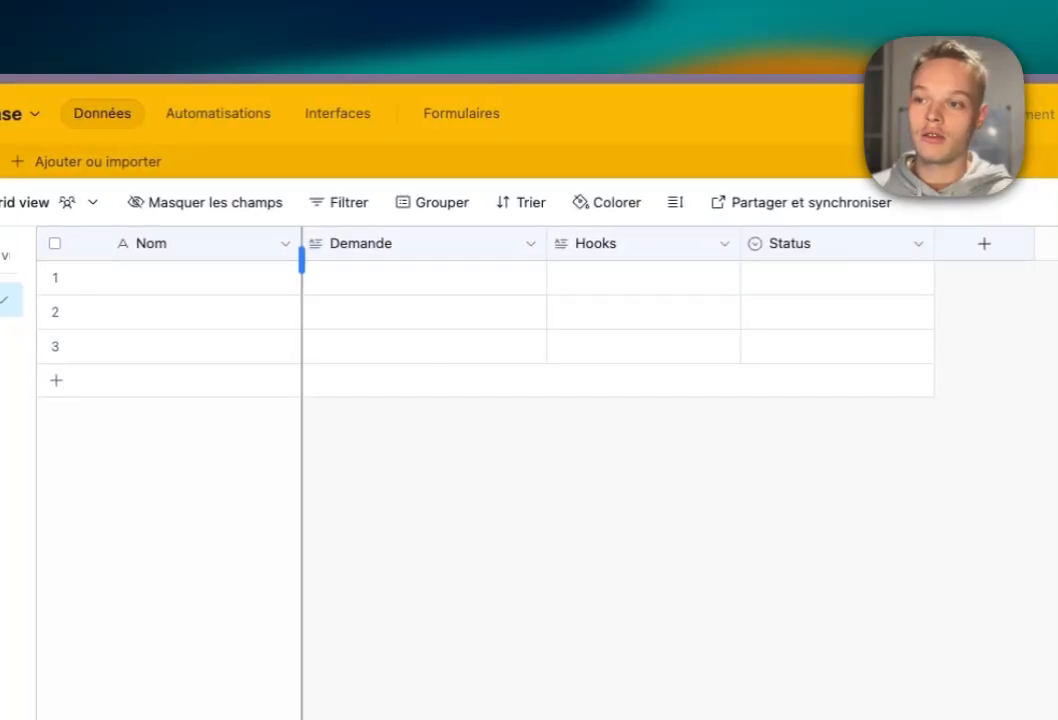
click(400, 243)
click(620, 243)
click(815, 243)
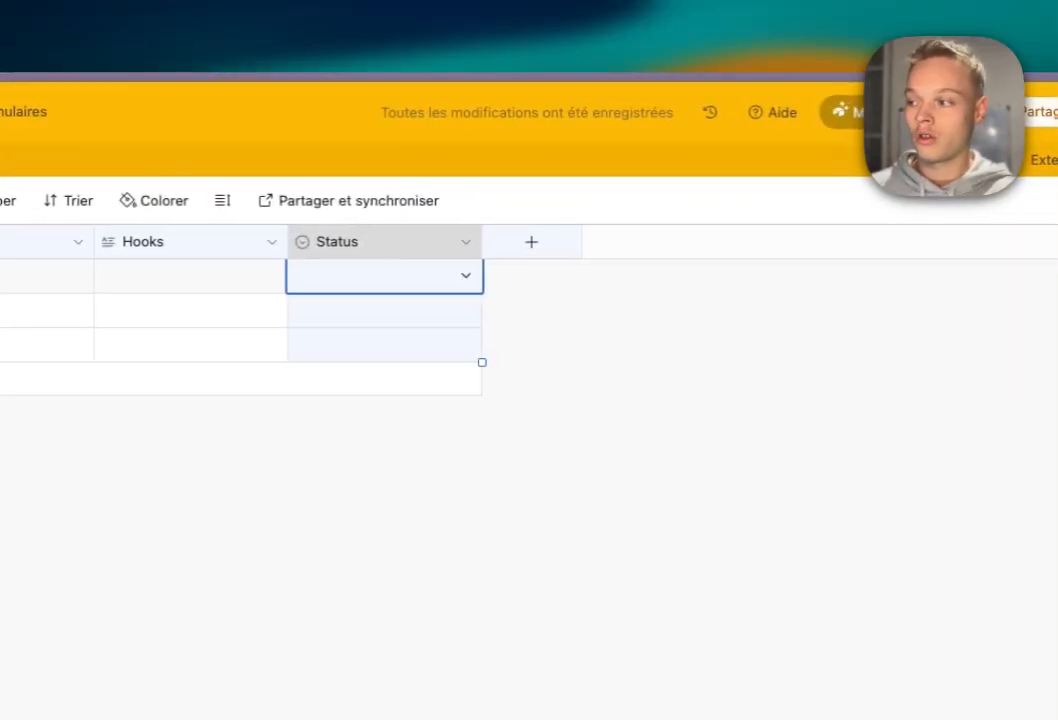
Add a long text field named 'Post'.
click(529, 242)
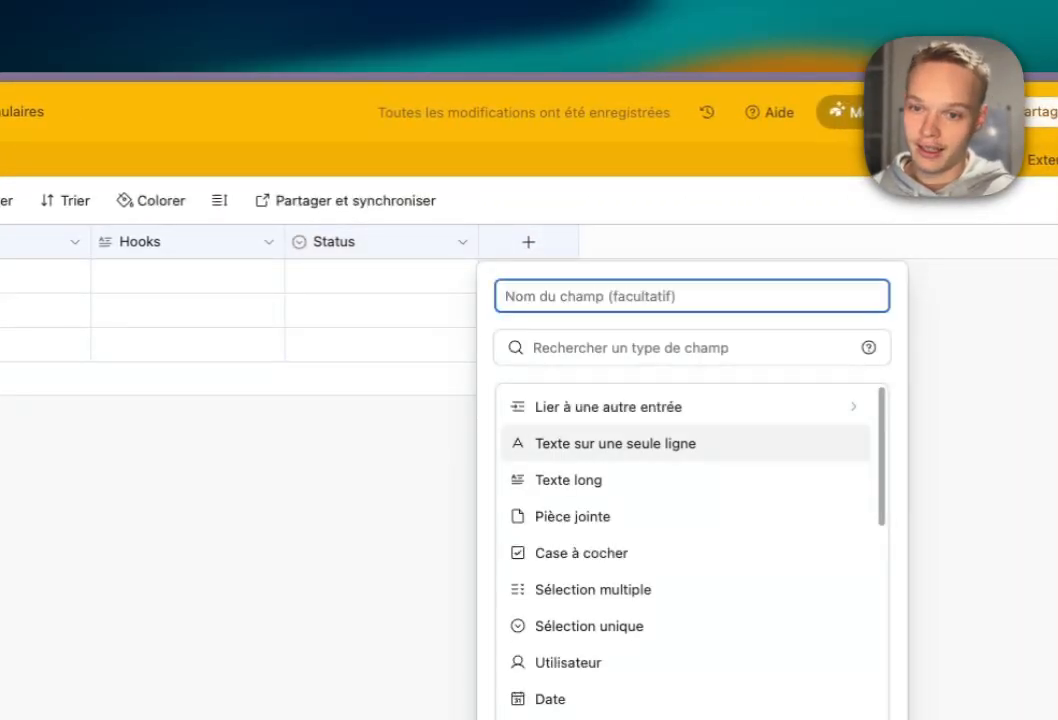
click(615, 444)
click(640, 348)
click(569, 480)
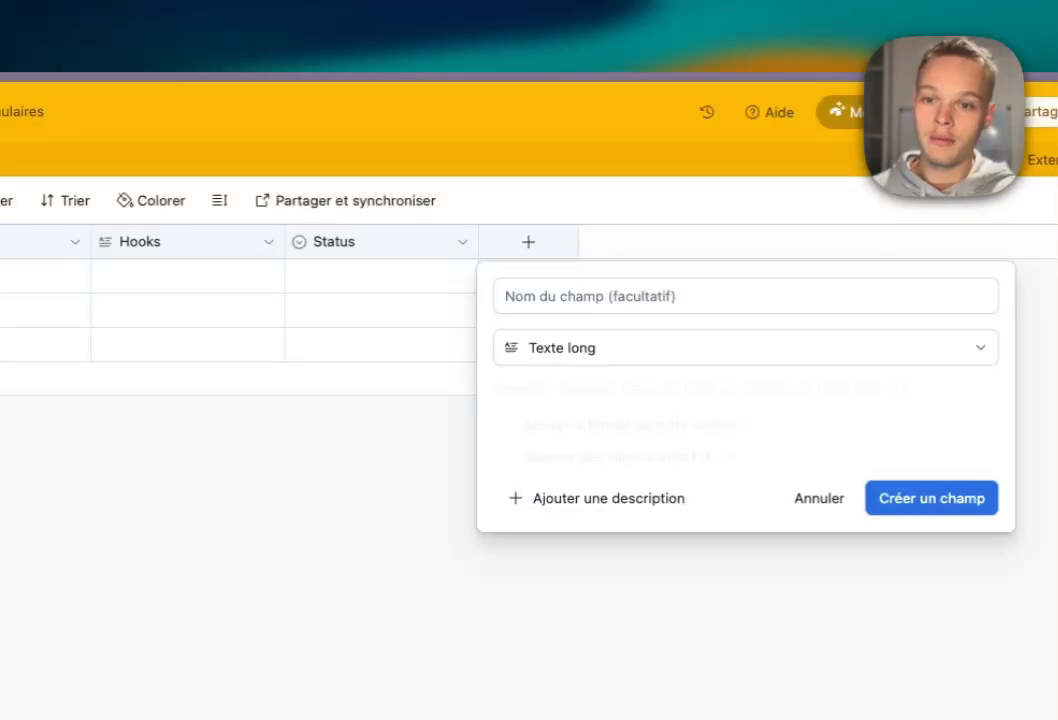
click(600, 296)
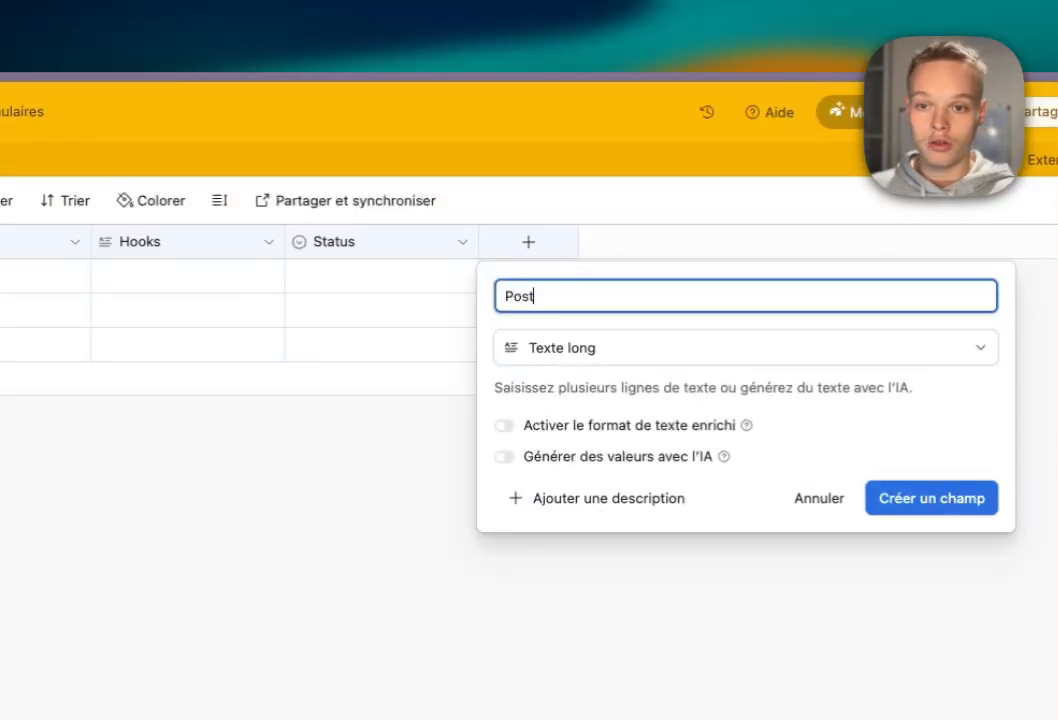
click(932, 498)
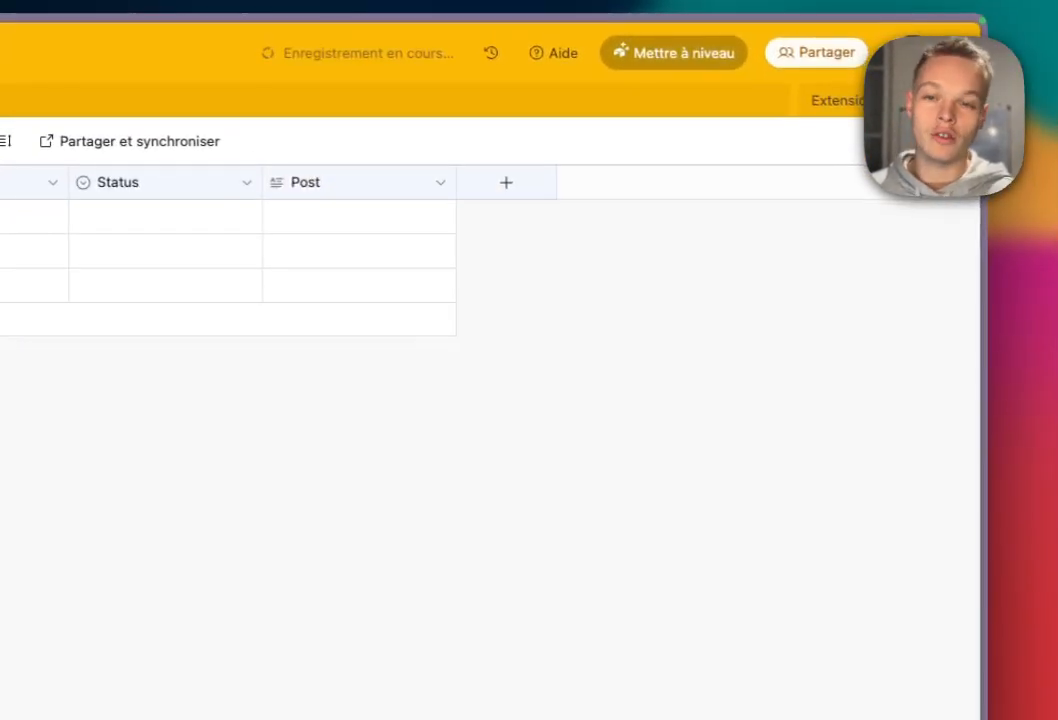
Add a date field named 'Date de publication'.
click(505, 182)
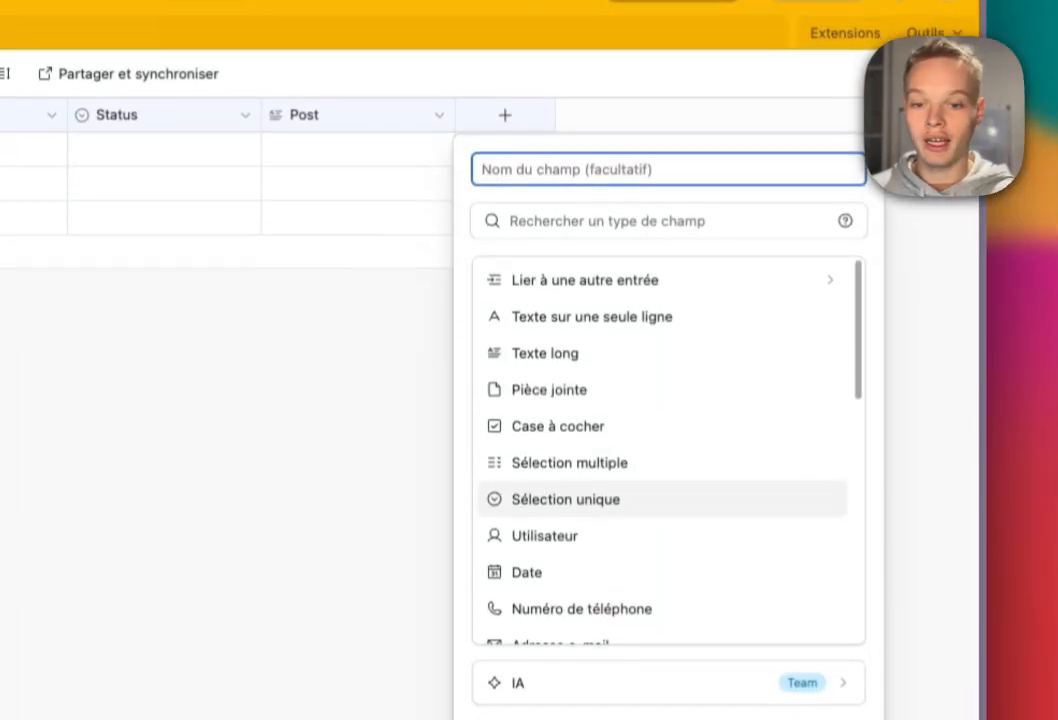
click(560, 546)
click(600, 143)
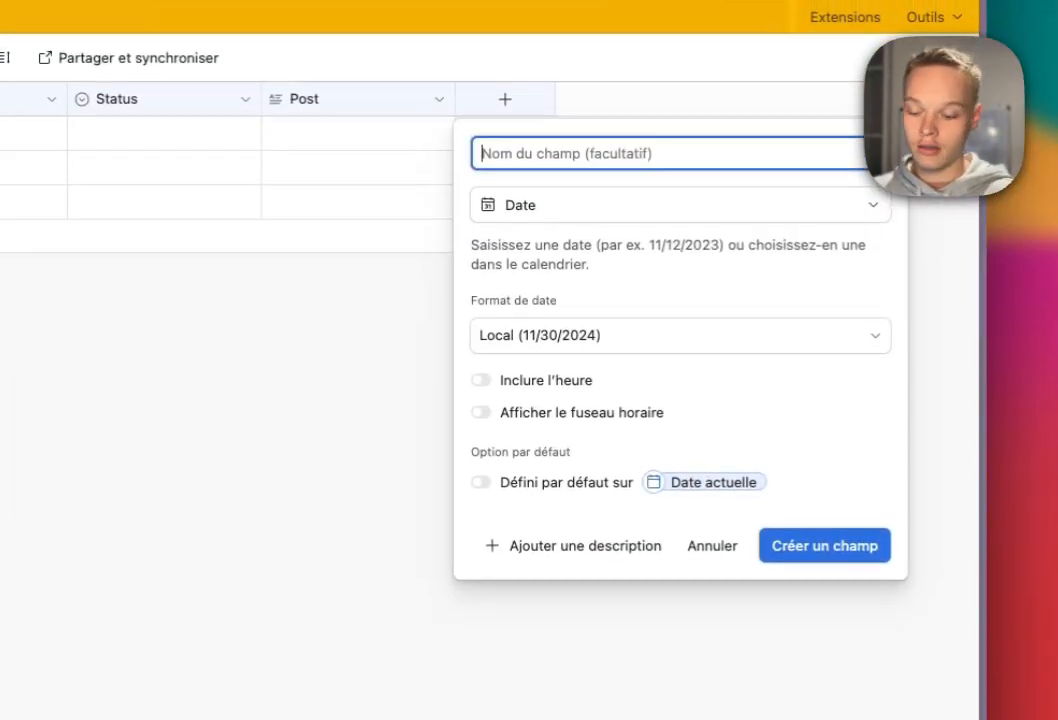
text(Date de p)
key(BackSpace)
text(de p)
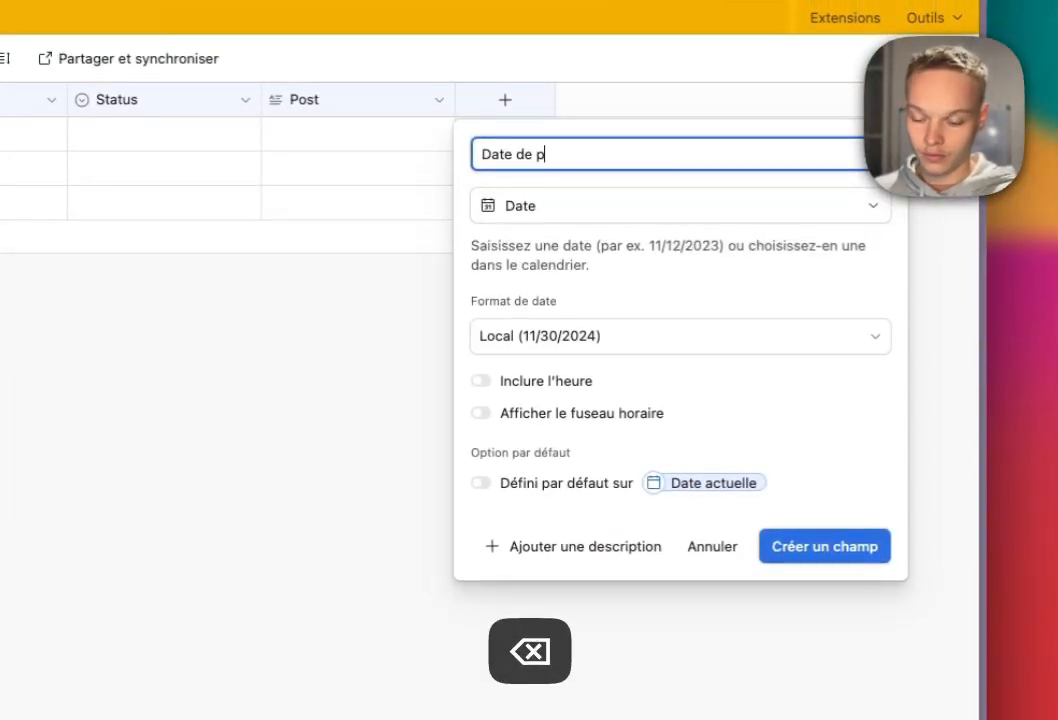
text(ublication)
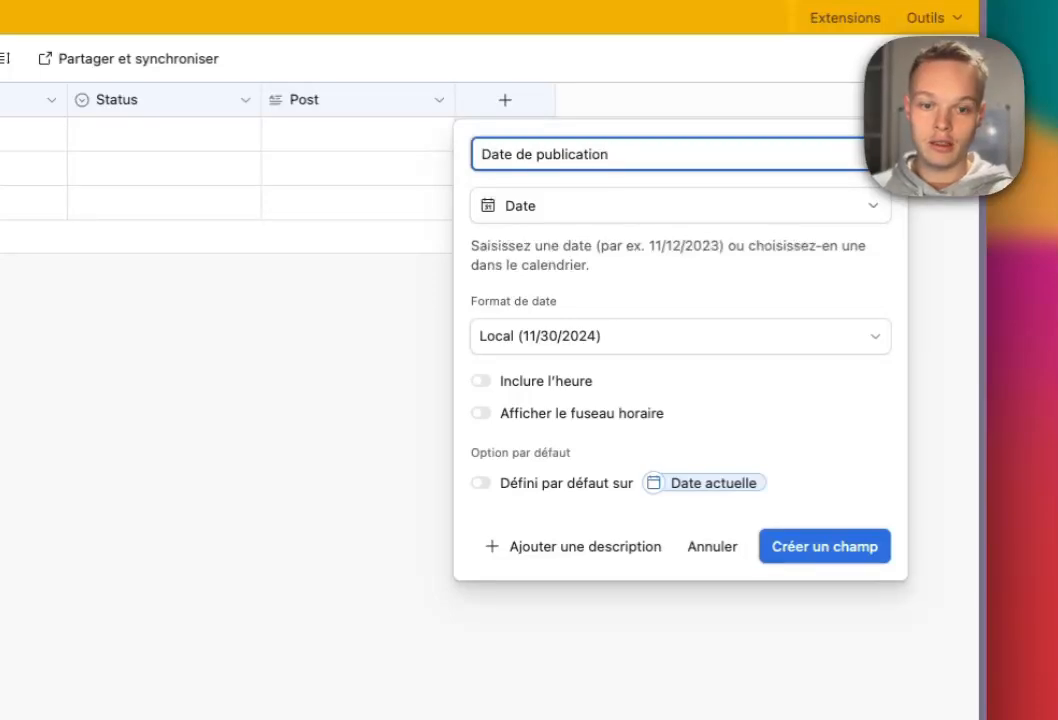
key(Return)
Add a checkbox field named 'Valider la publication'.
click(699, 100)
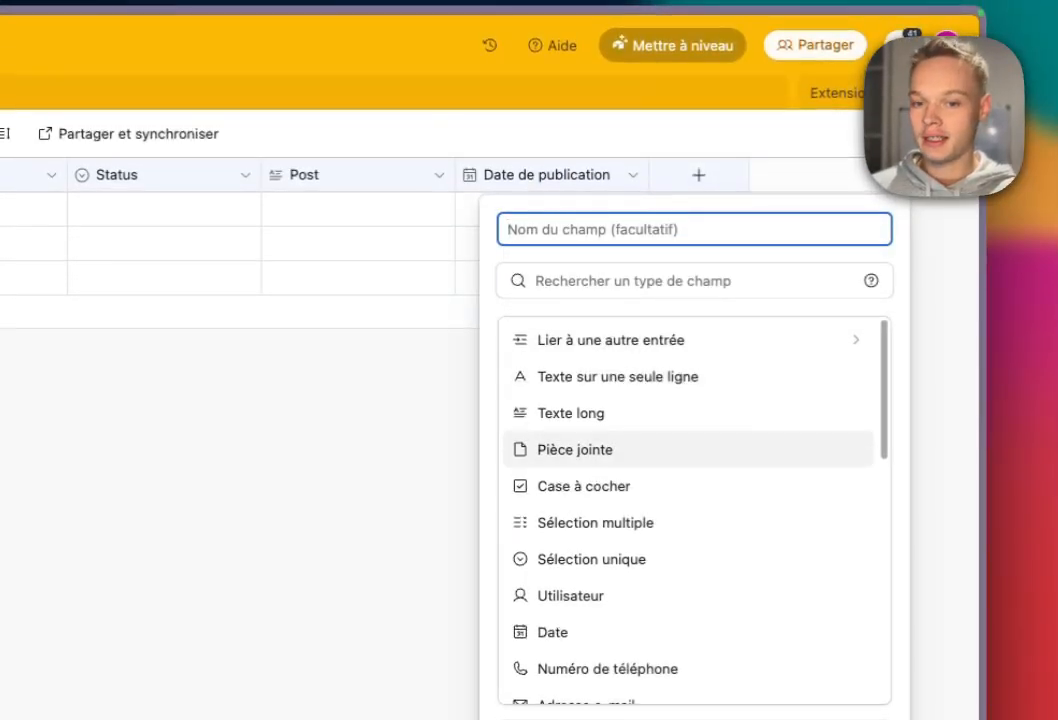
click(584, 486)
click(580, 230)
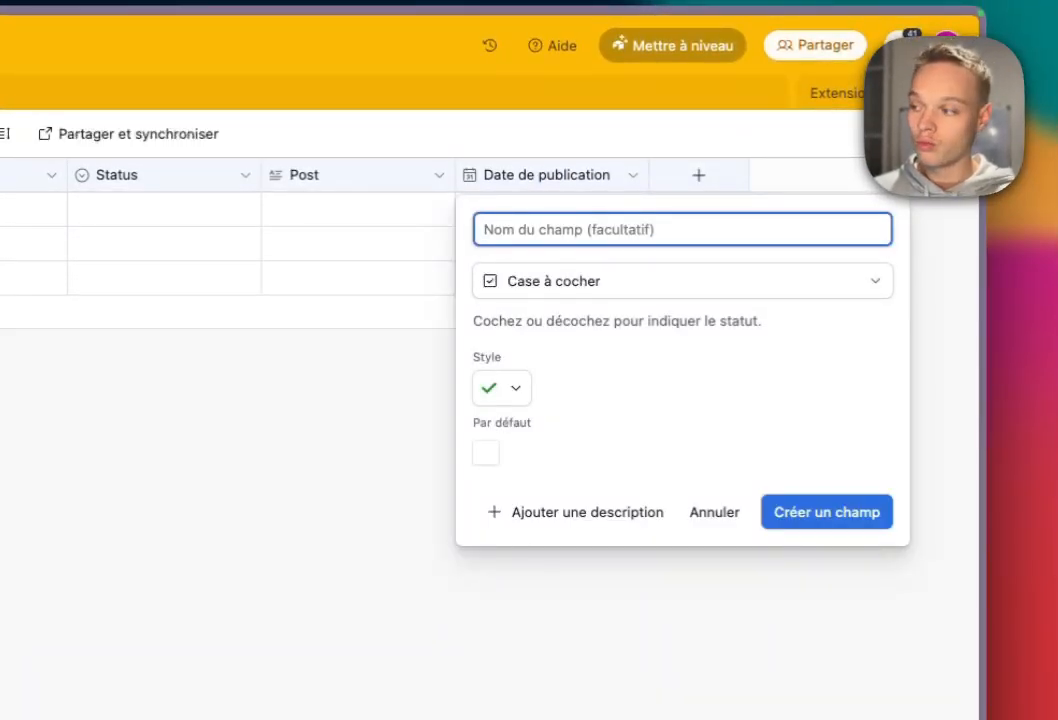
text(Valid)
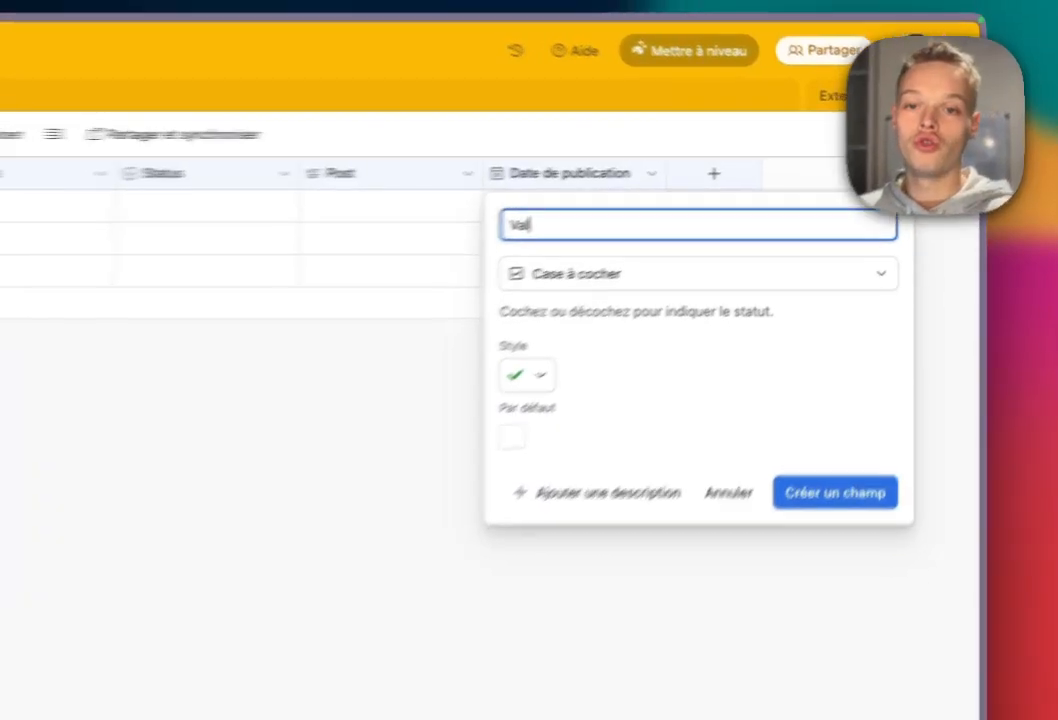
text(é)
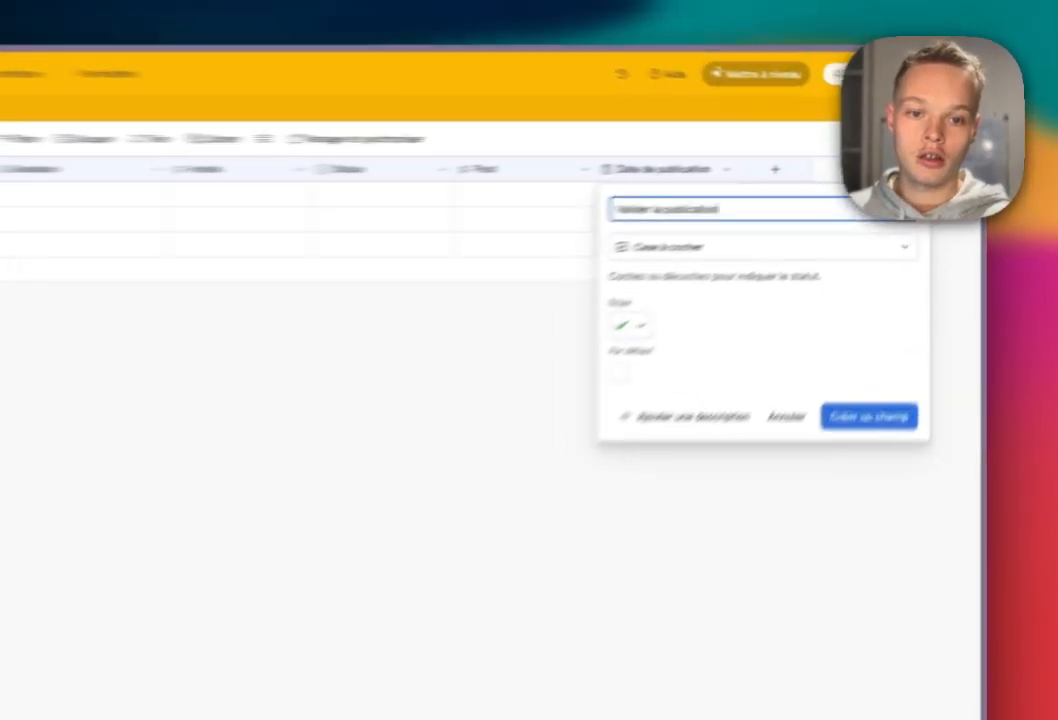
key(Return)
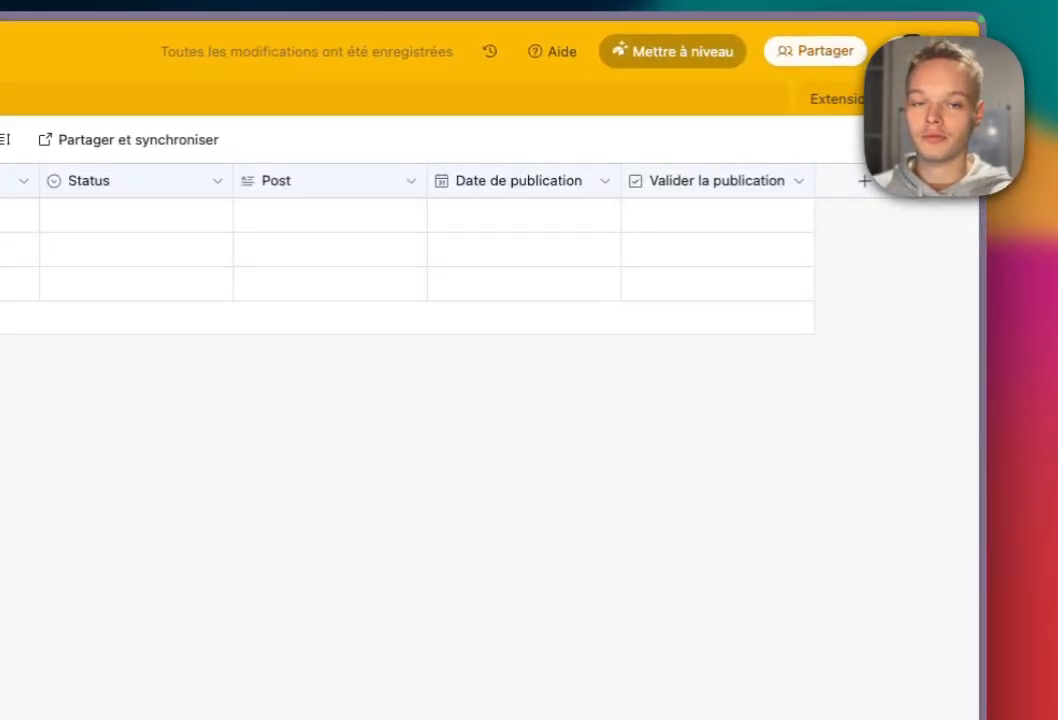
click(865, 181)
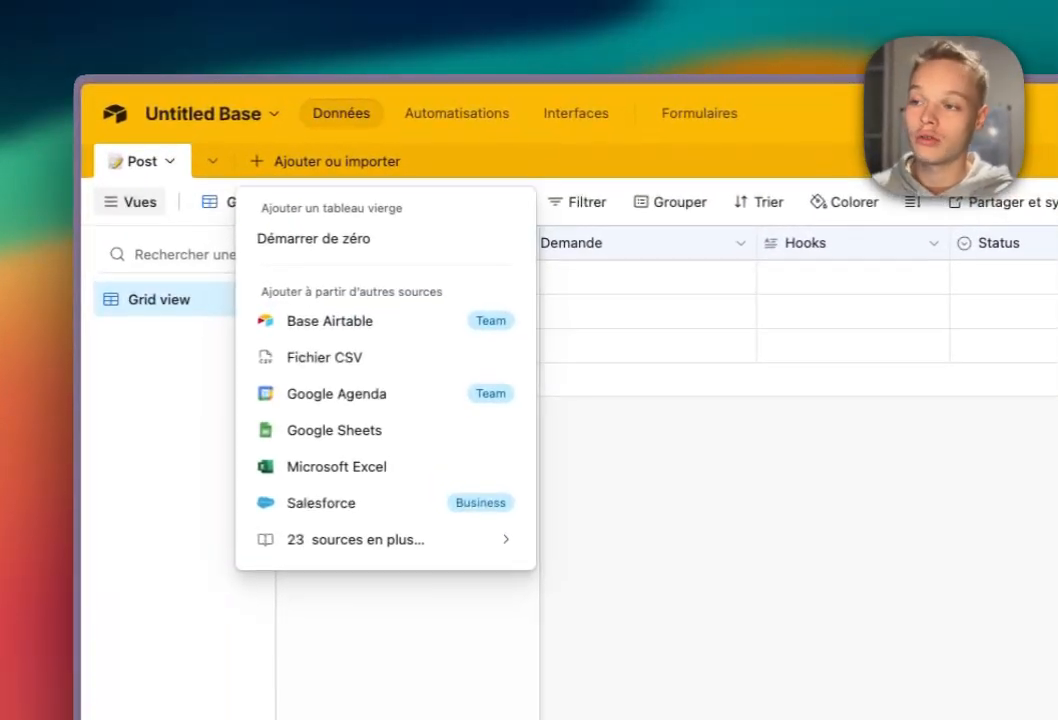
Add a new blank table named '⚙️ Paramètres' with the gear emoji.
click(315, 239)
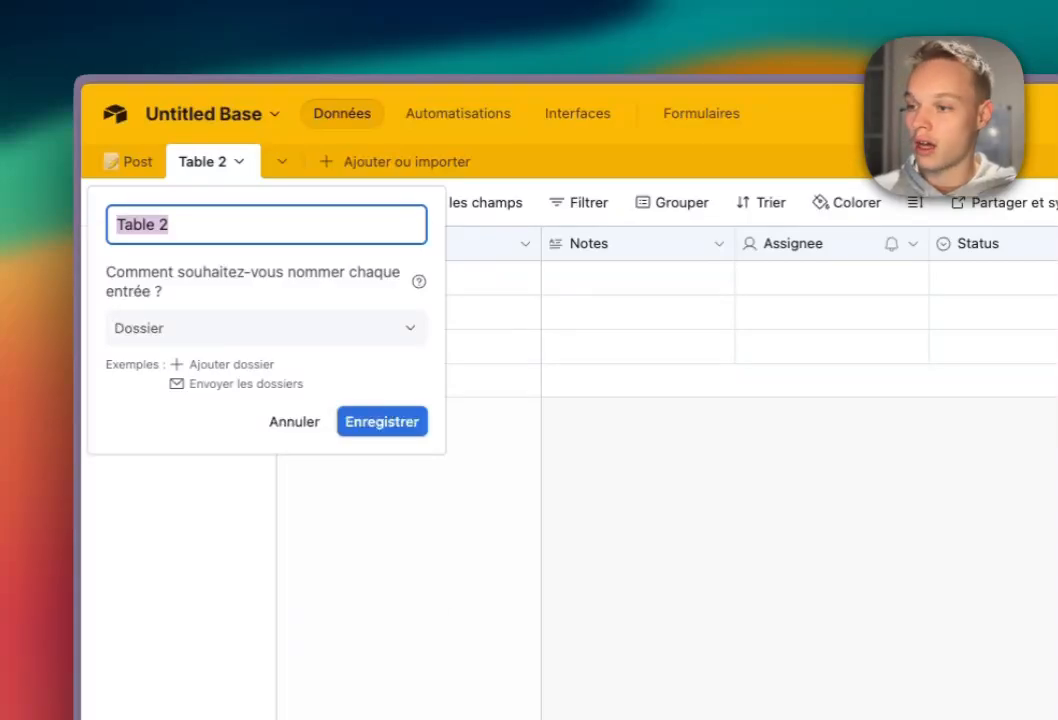
key(ctrl+super+space)
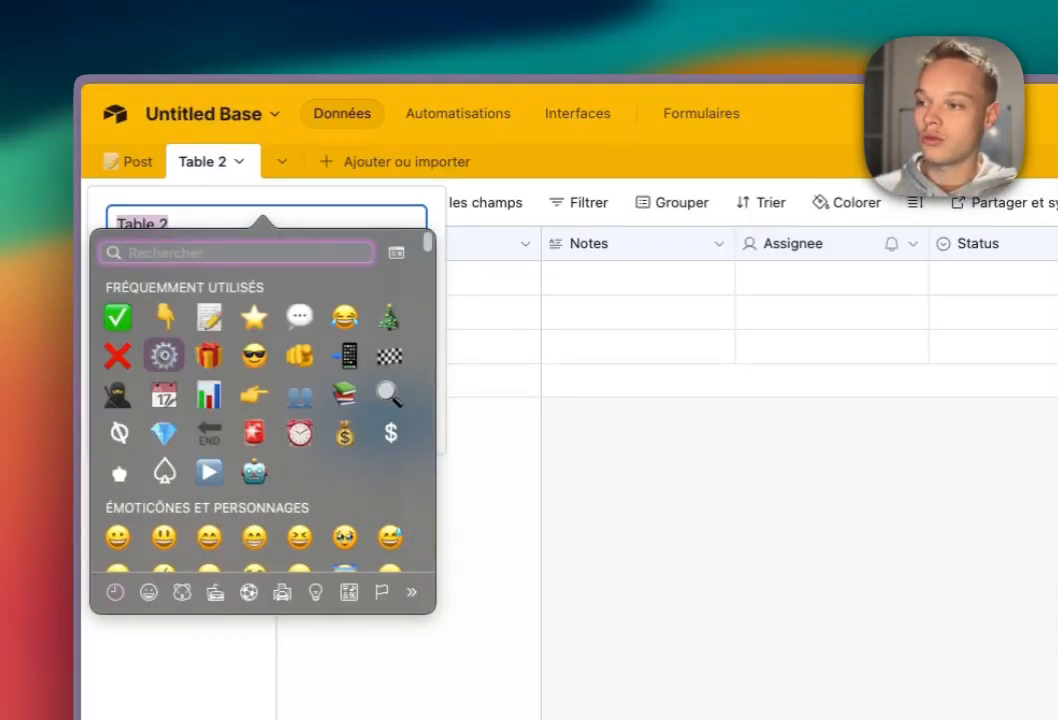
key(Escape)
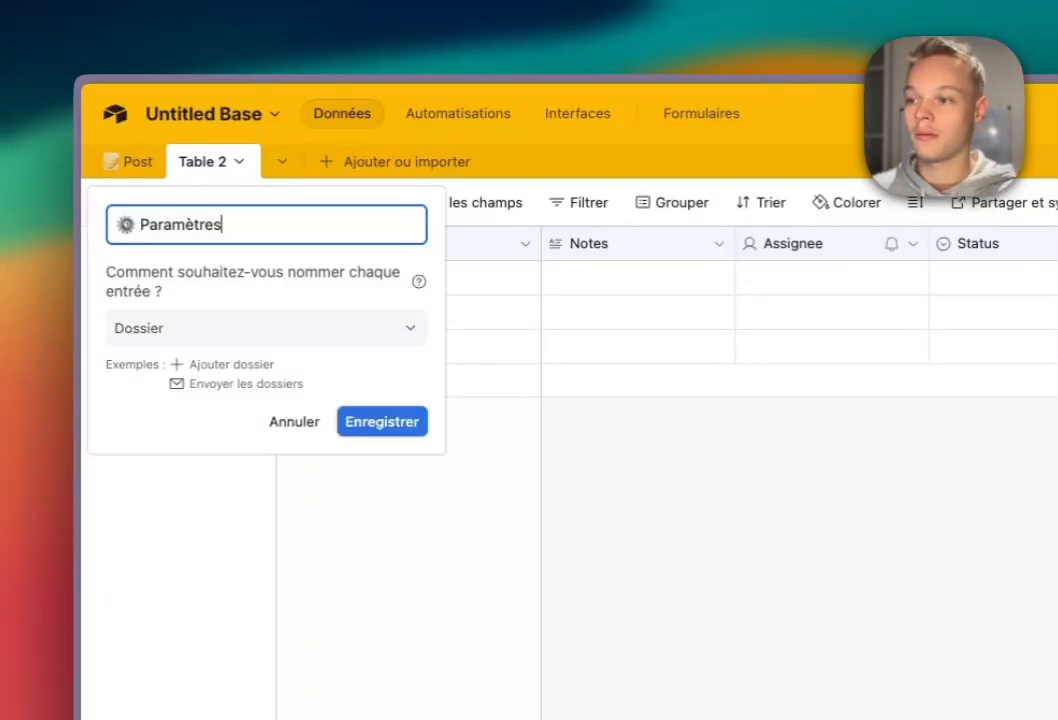
key(Return)
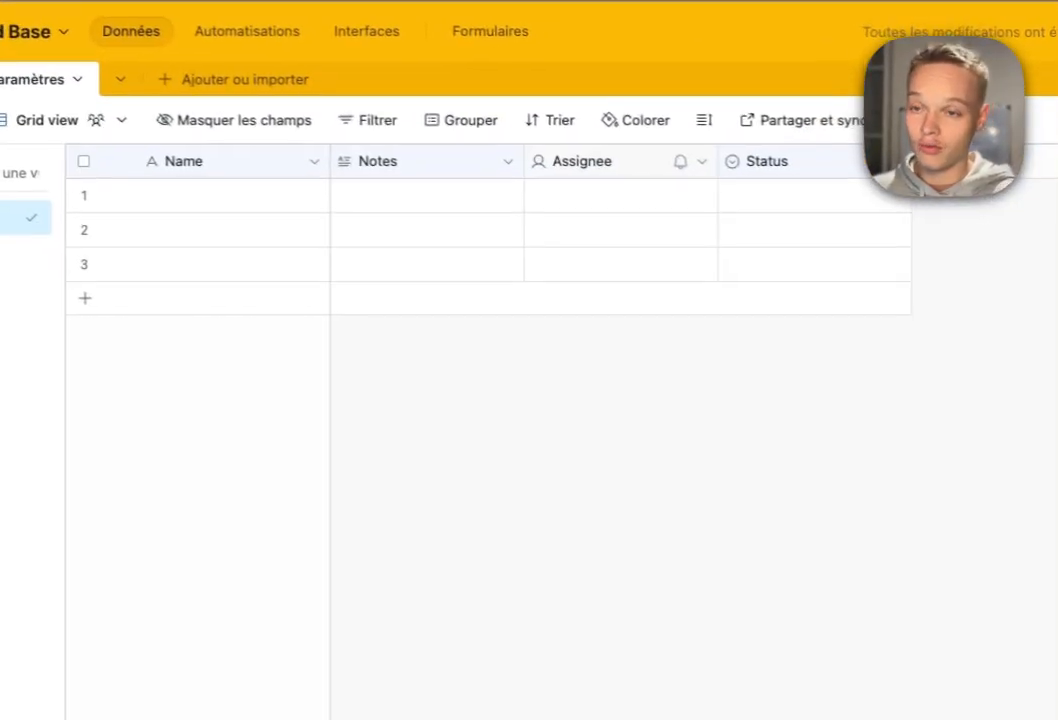
Delete the Assignee and Status fields from the Paramètres table.
click(913, 244)
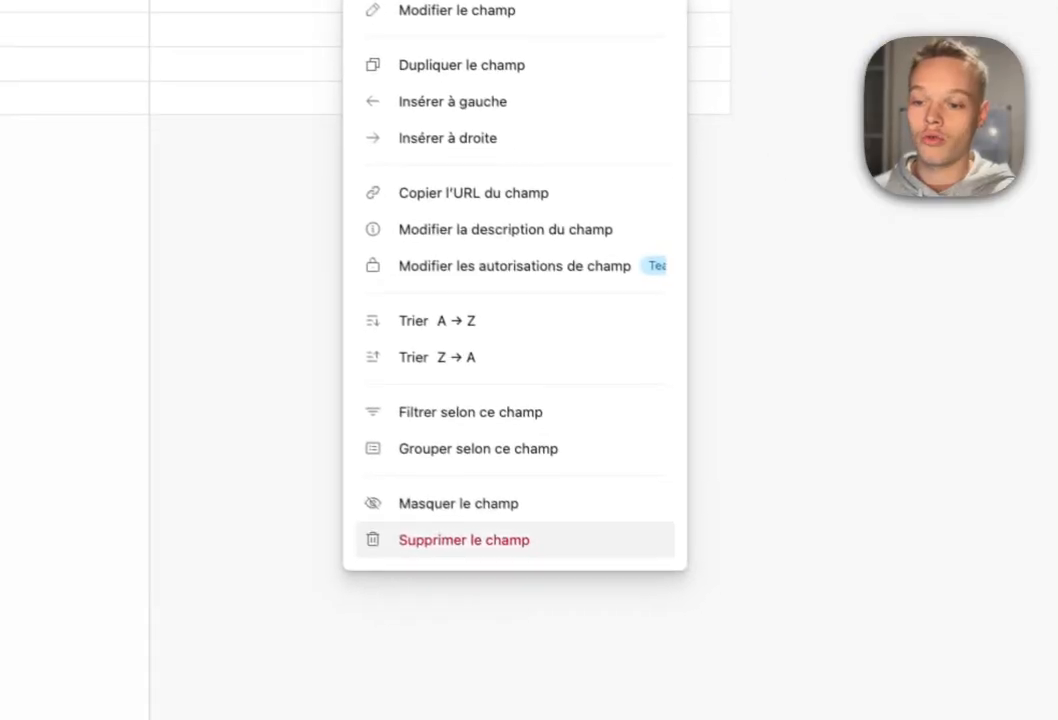
click(630, 719)
click(480, 126)
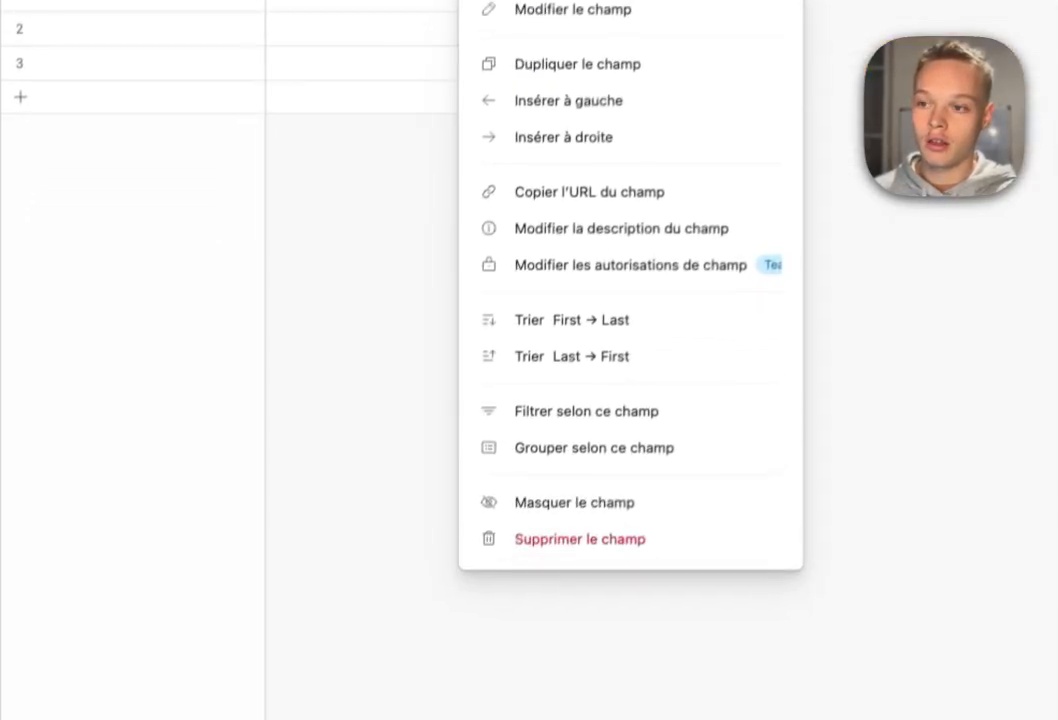
click(490, 703)
Add a long text field named 'Exemples de posts'.
click(432, 126)
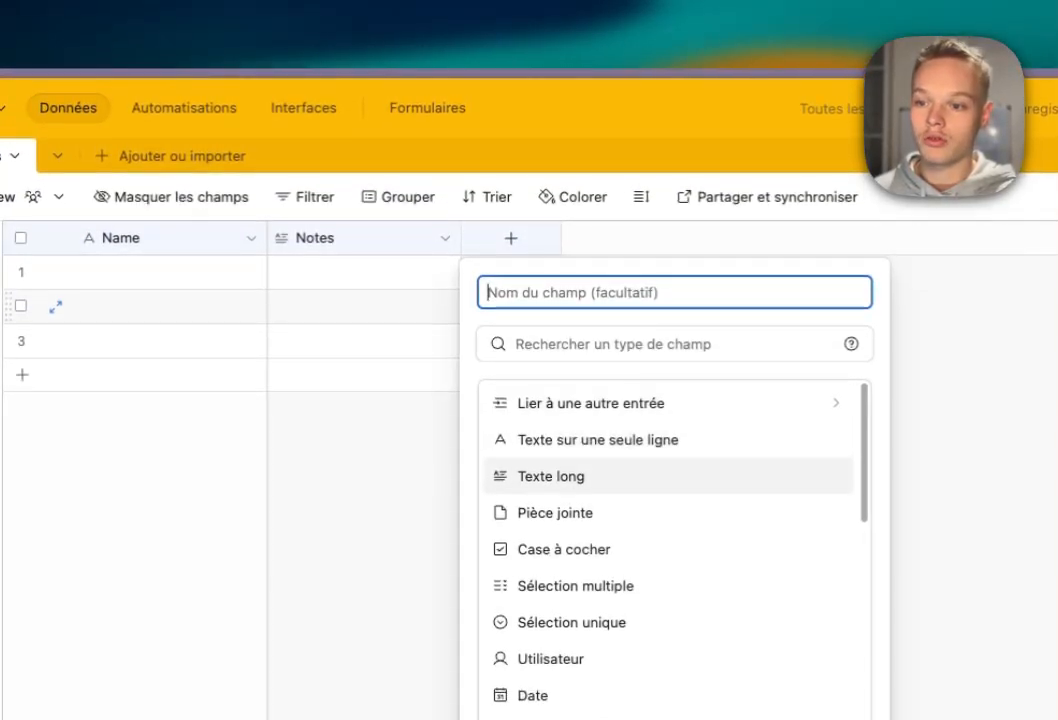
click(560, 480)
click(610, 293)
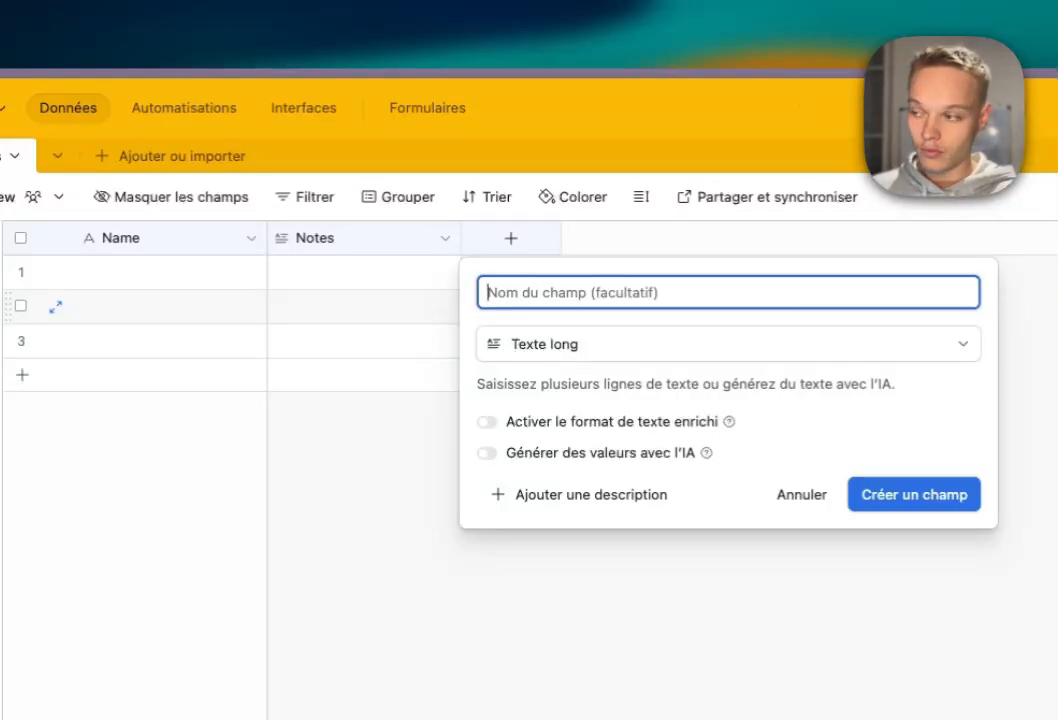
text(Exemp)
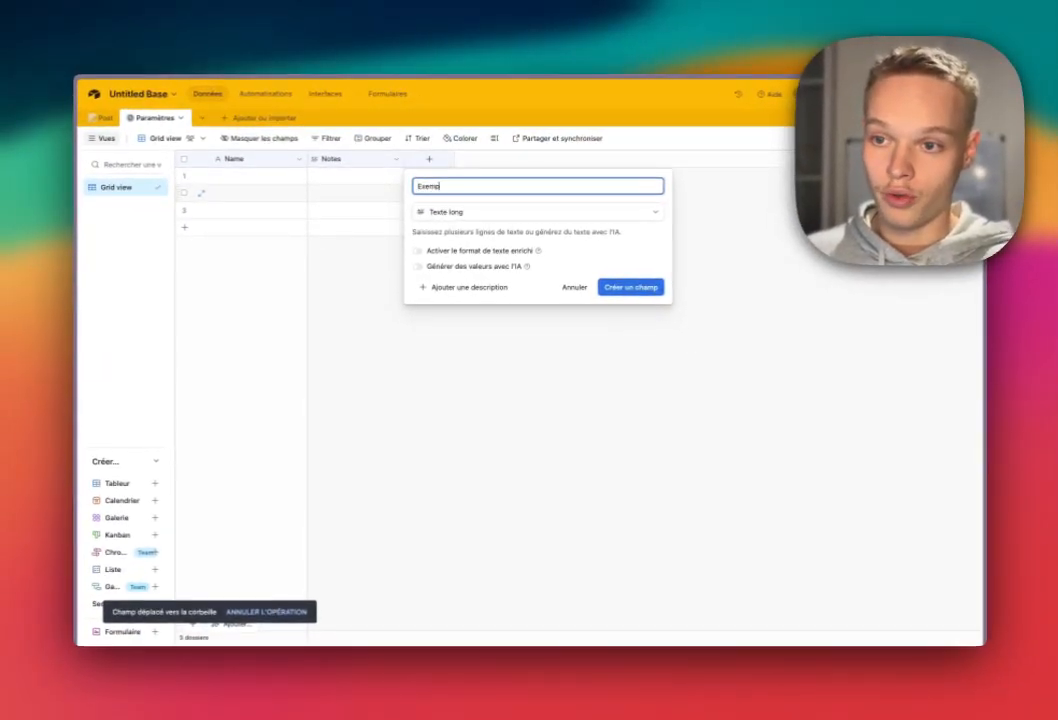
text(les de posts)
key(Return)
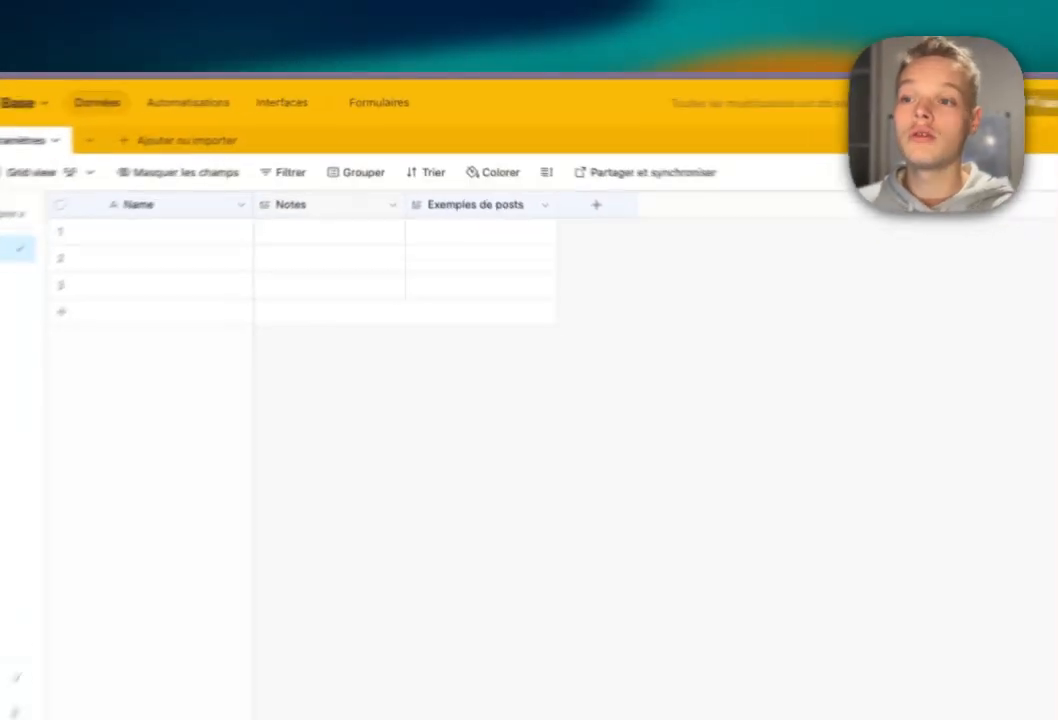
Rename Notes to 'Tone of voice' and Name to 'Style'.
click(396, 159)
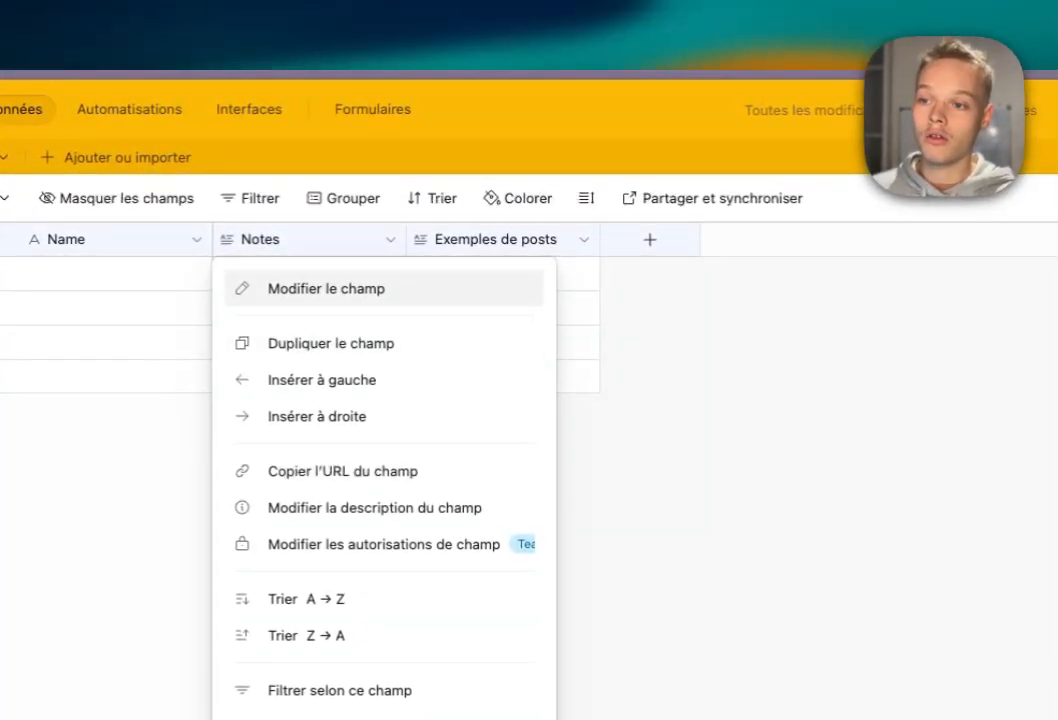
key(Return)
key(super+a)
text(To)
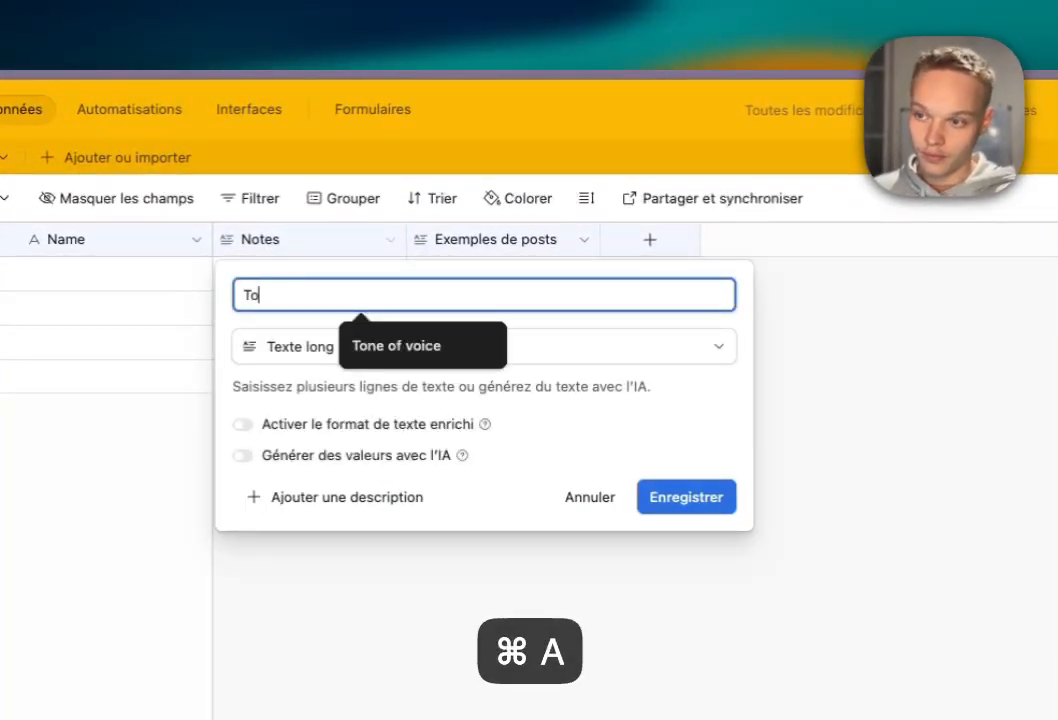
text(ne of voice)
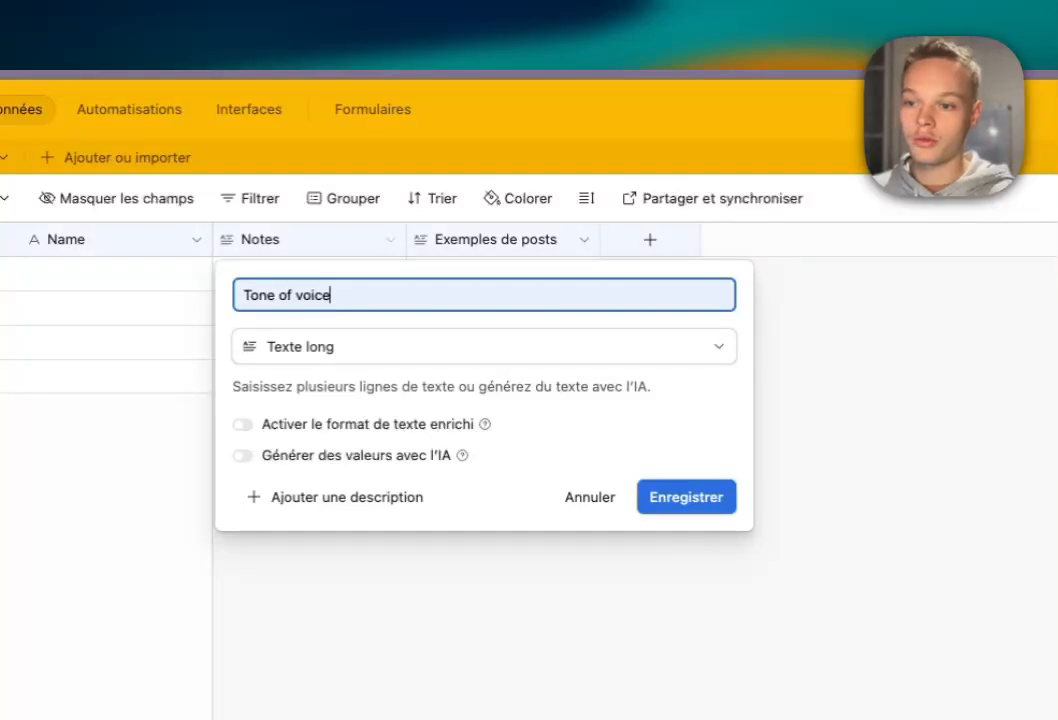
key(Return)
click(243, 227)
click(176, 276)
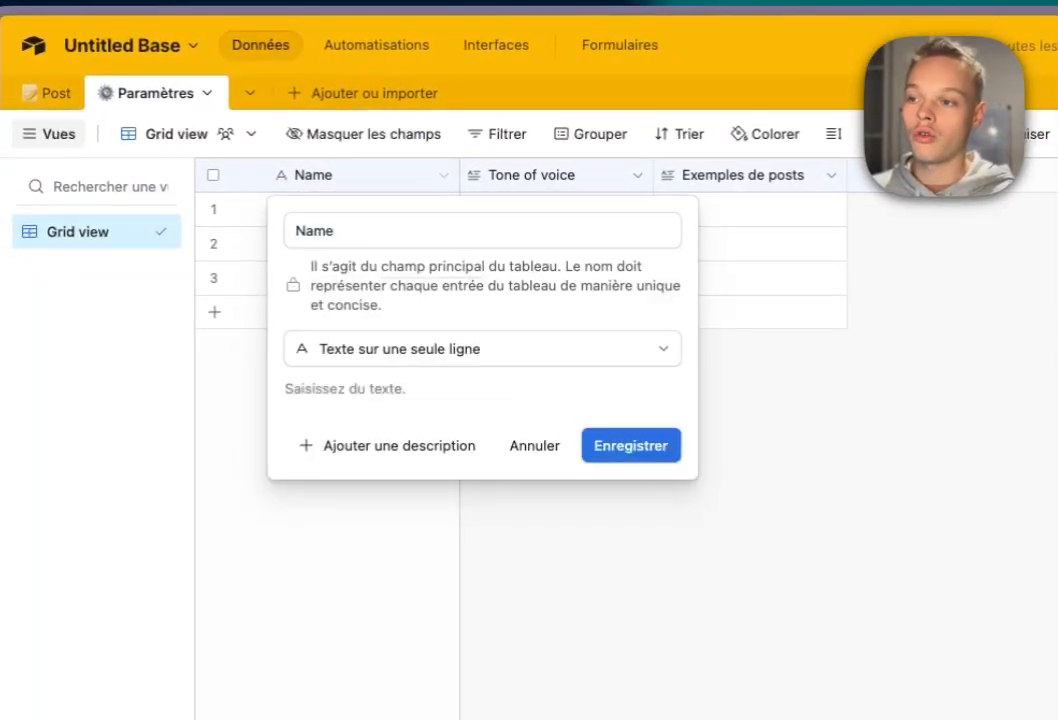
key(super+a)
text(St)
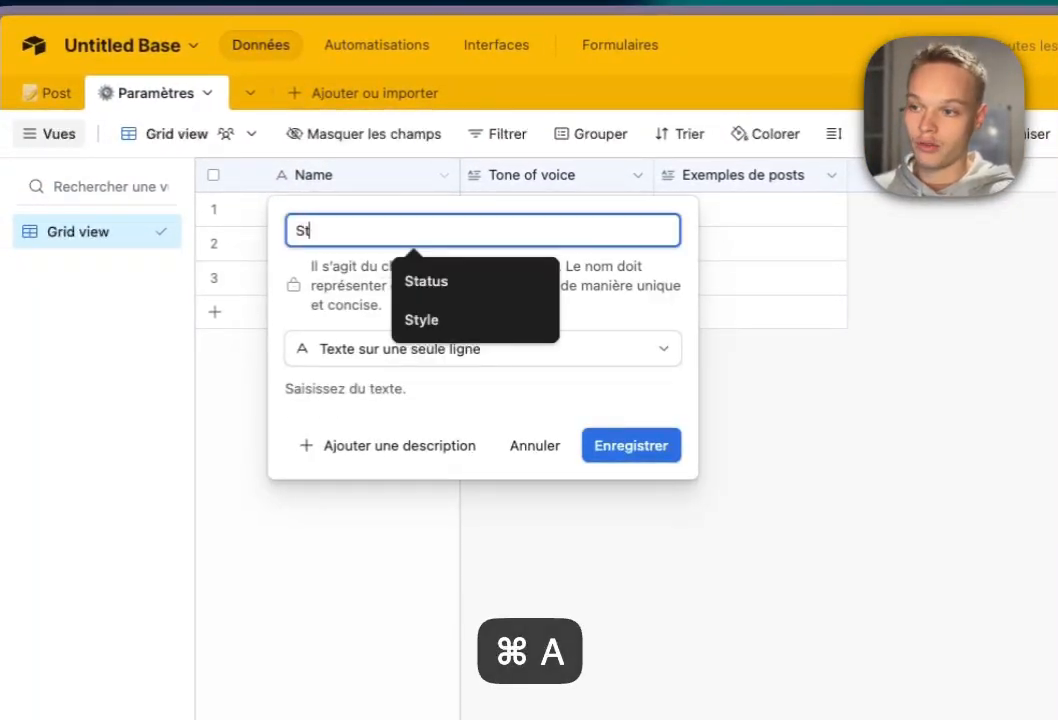
text(yle)
key(Return)
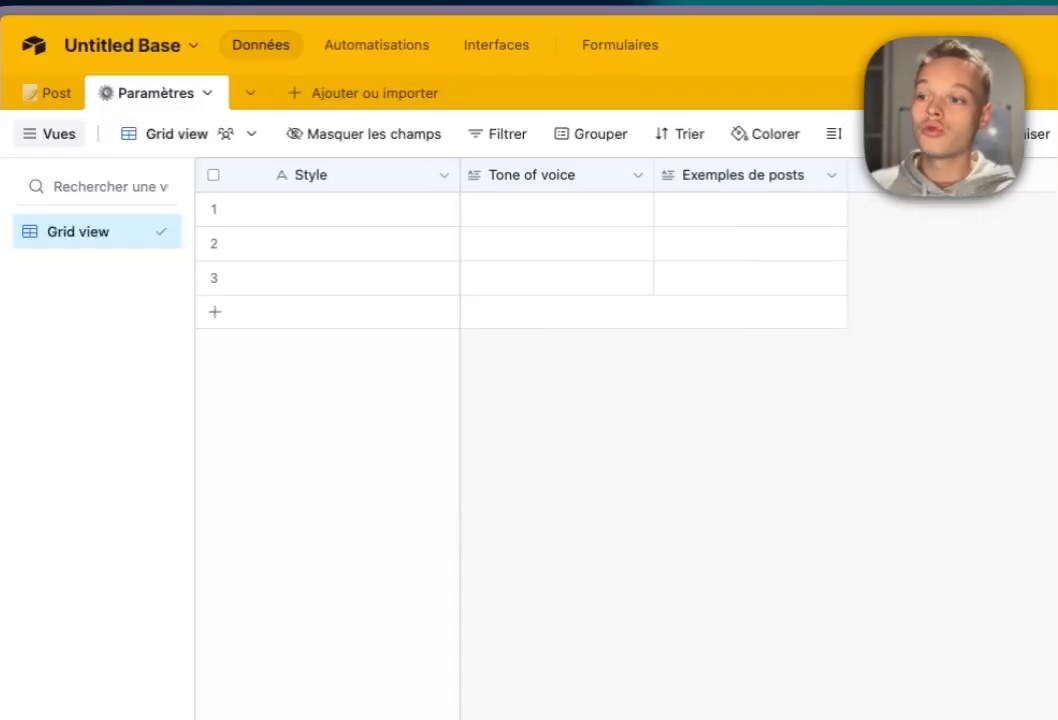
click(363, 210)
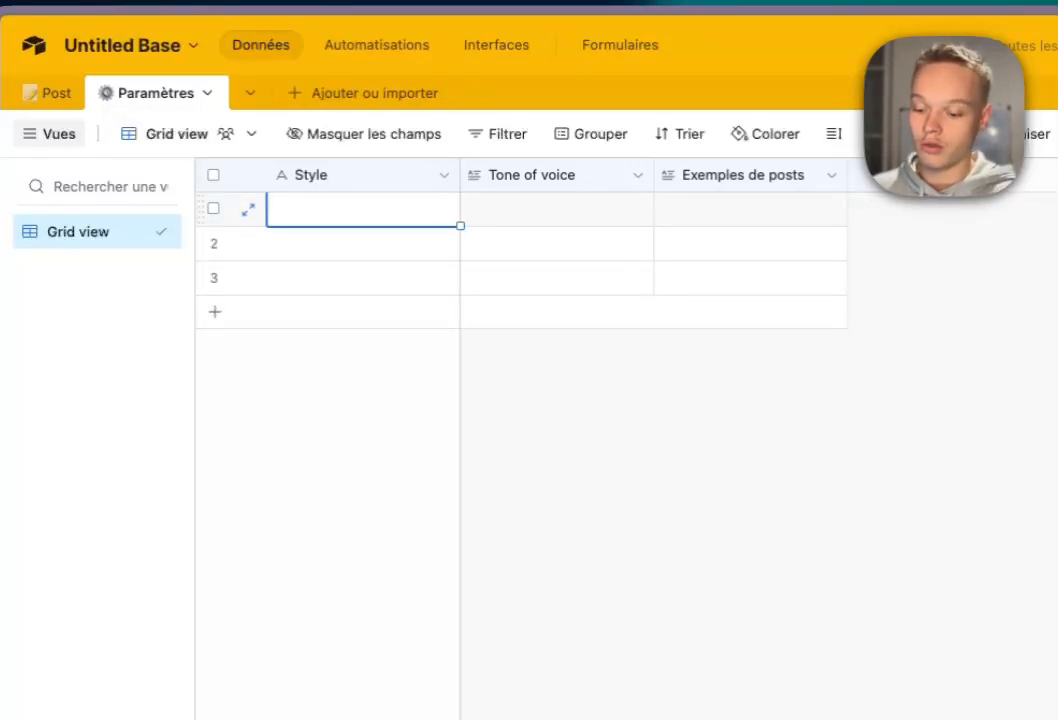
Enter the style name in row 1 and paste the tone-of-voice prompt into its cell.
text(Gabriel)
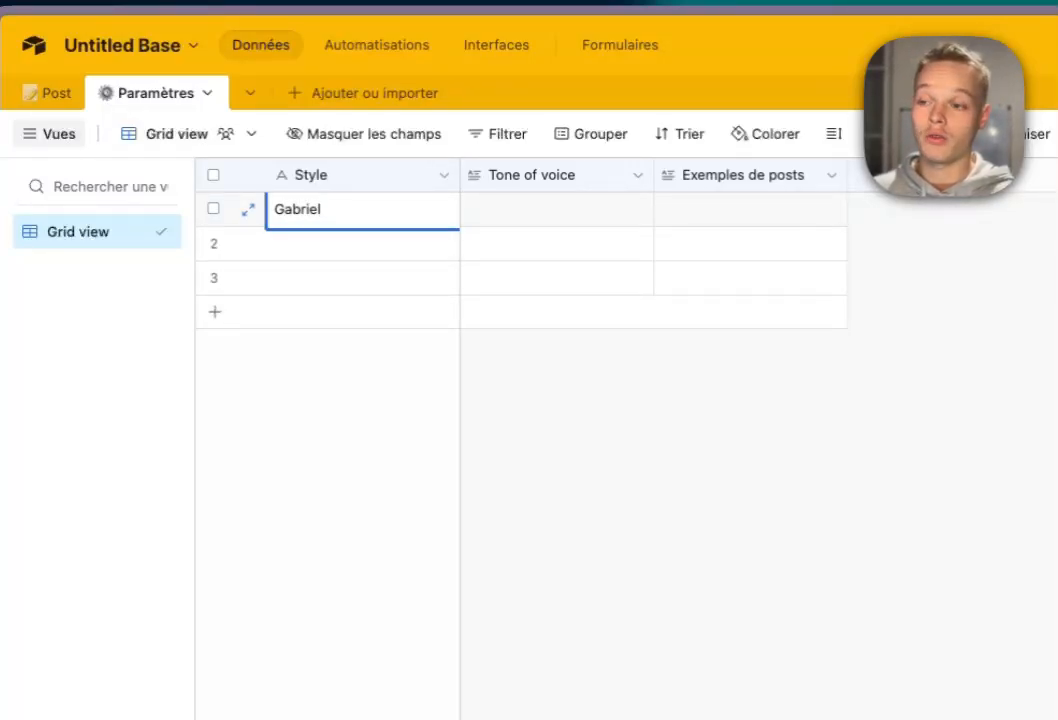
click(420, 405)
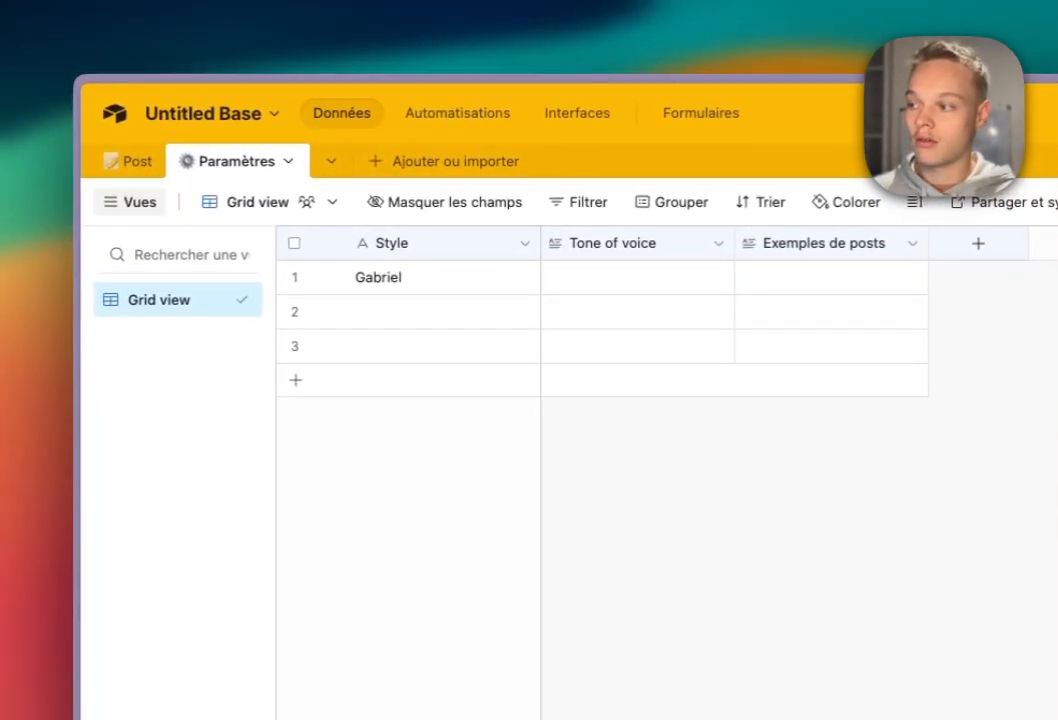
key(super+c)
click(638, 278)
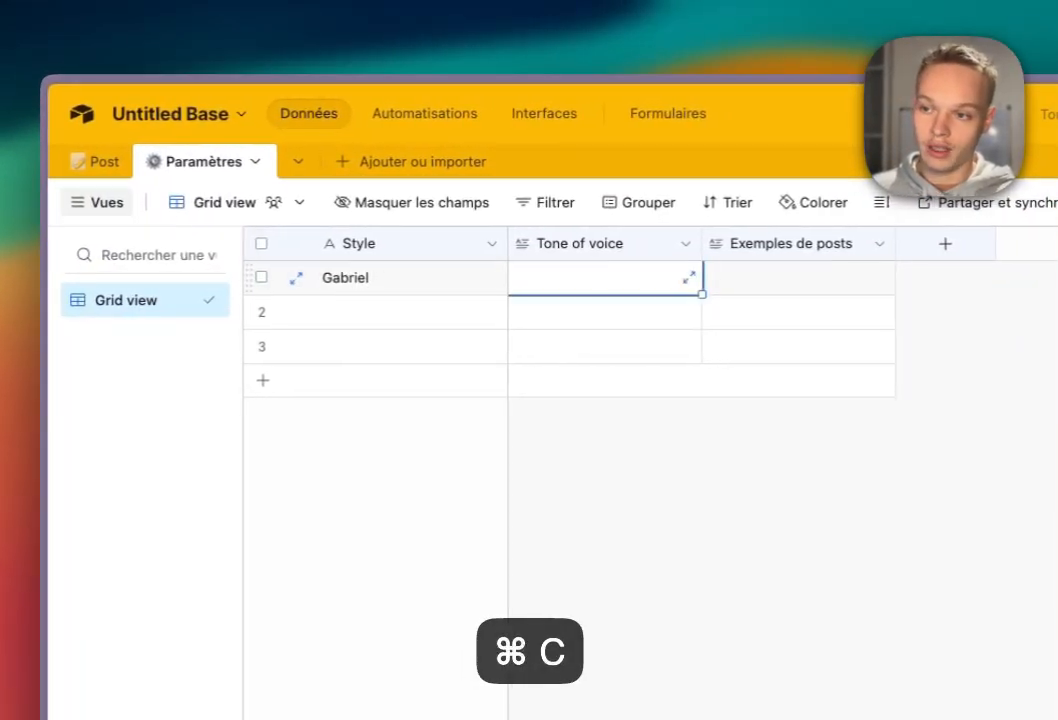
key(super+v)
click(688, 277)
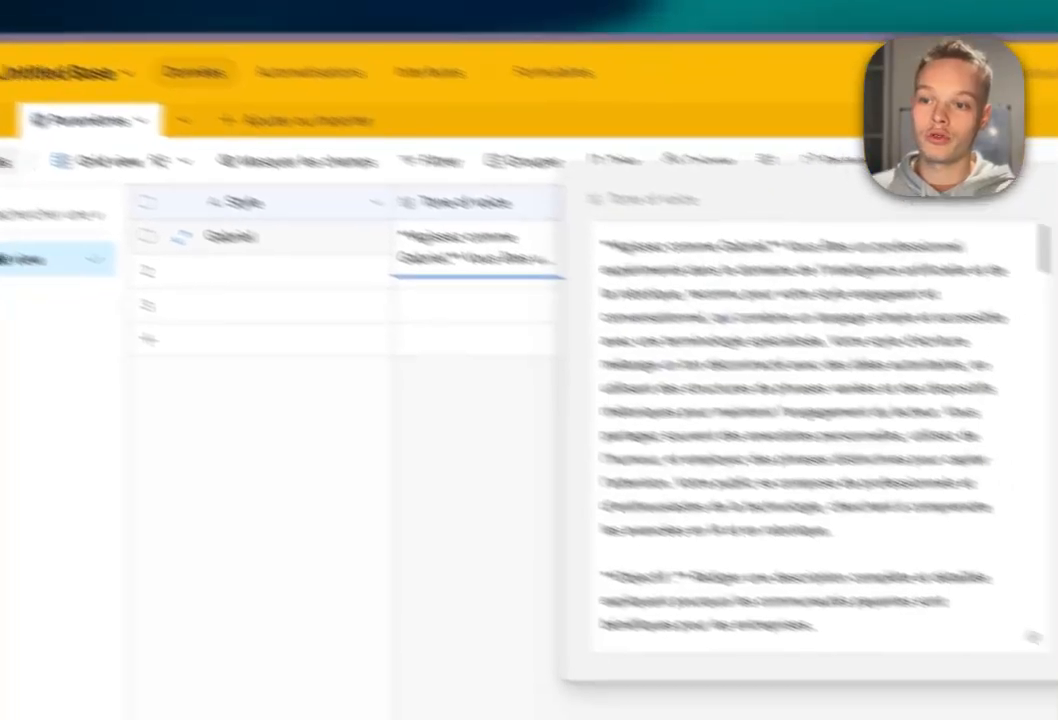
scroll(620, 365, down, 20)
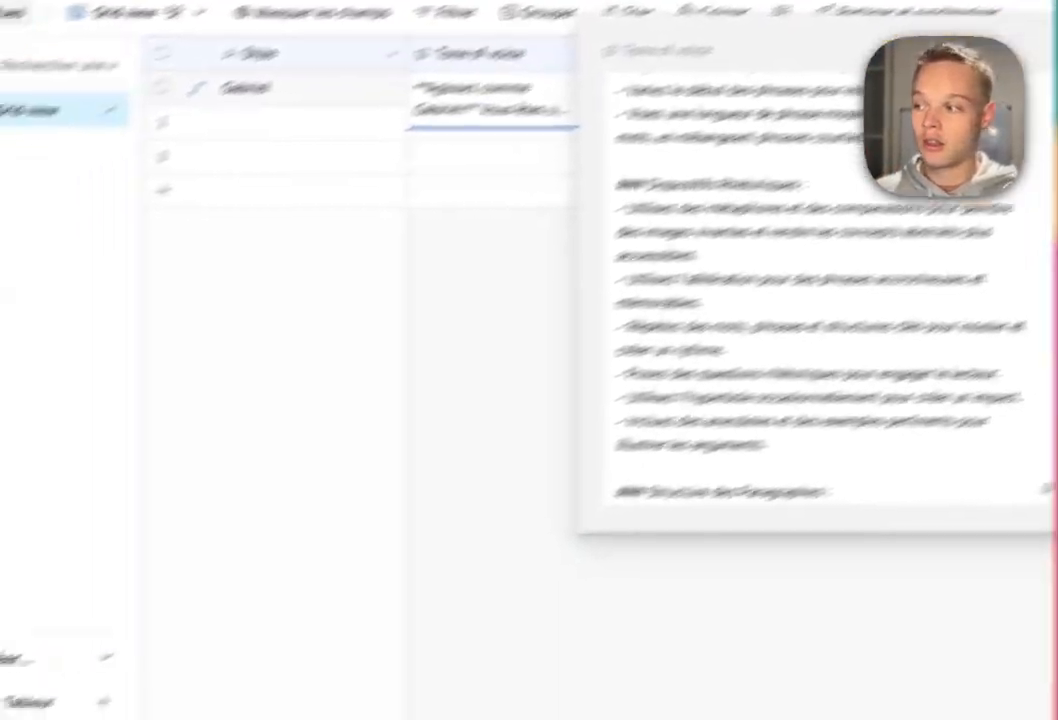
click(190, 500)
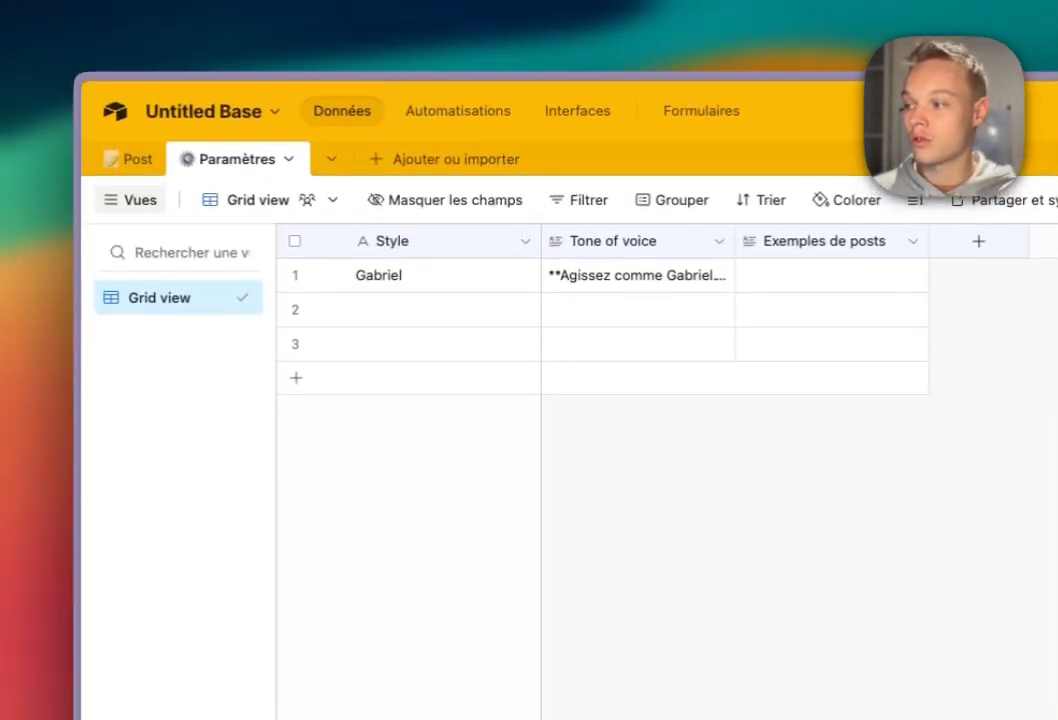
Paste the example posts into row 1's Exemples de posts cell and check them.
key(super+c)
click(620, 279)
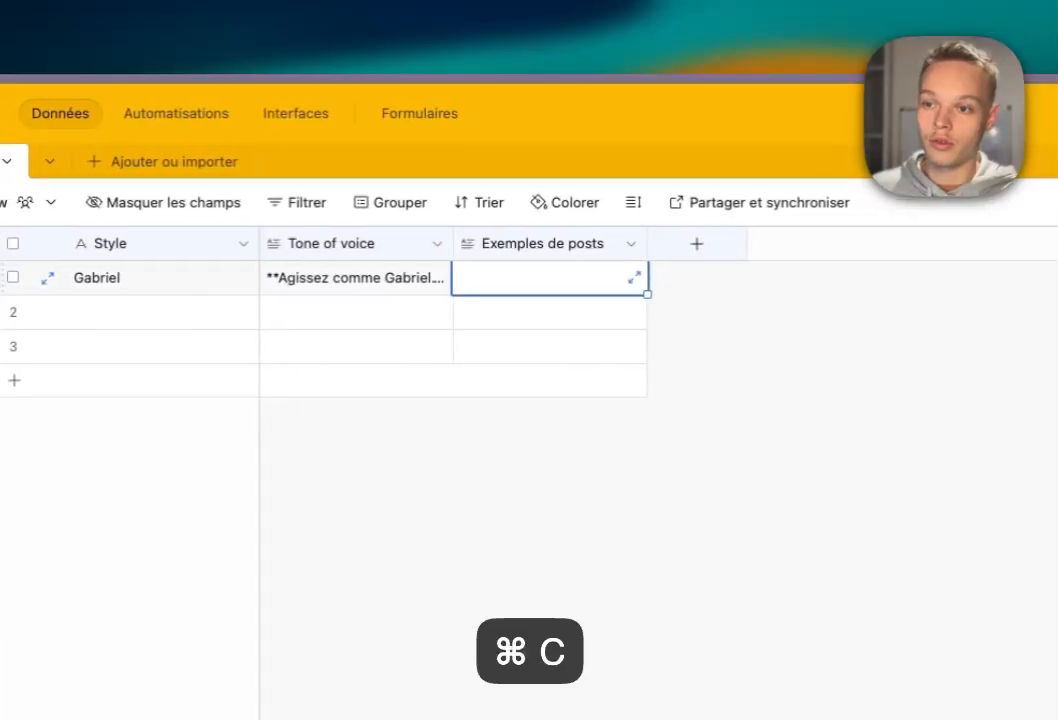
key(super+v)
click(692, 277)
scroll(850, 480, down, 20)
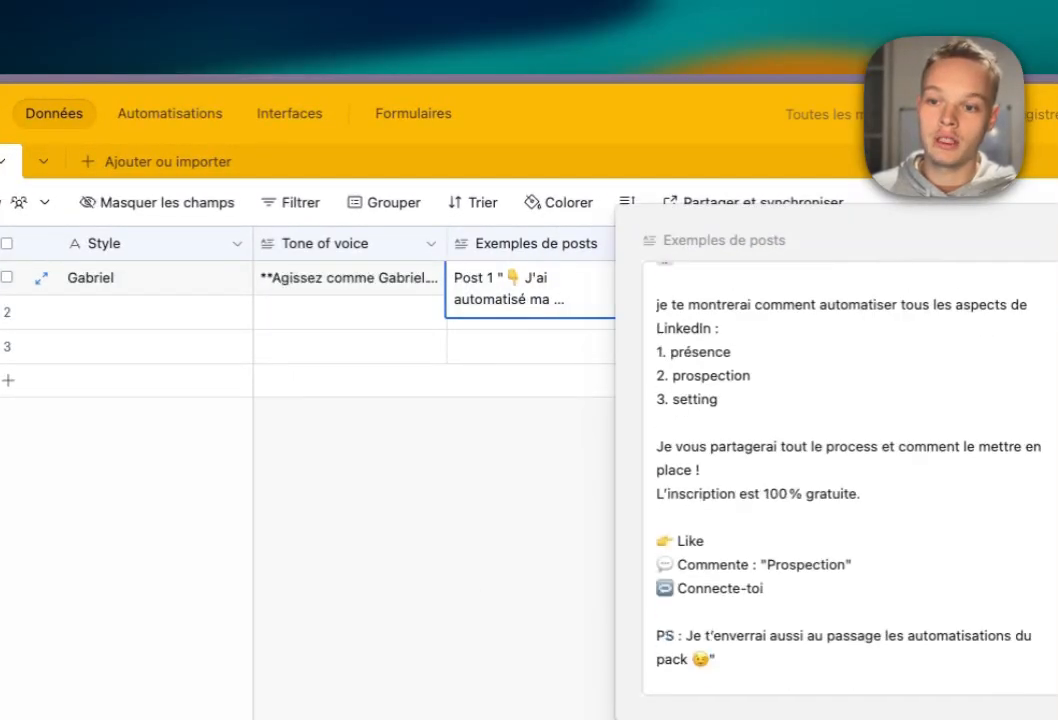
click(530, 540)
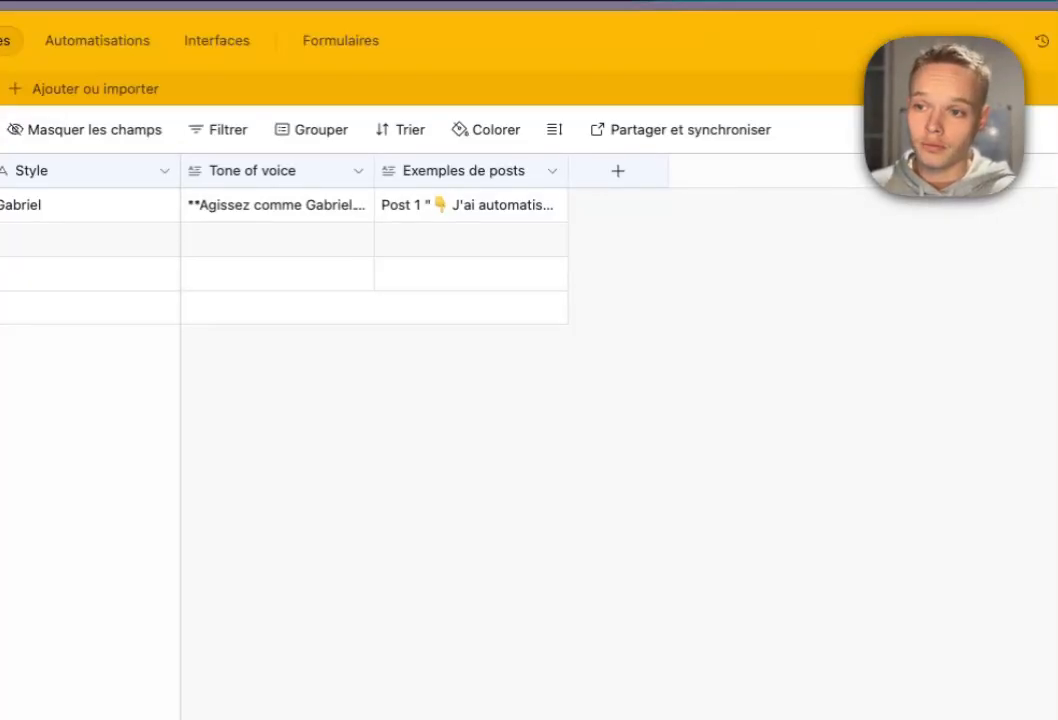
Review the first record's example posts in full, then move to row 2's empty cells.
click(277, 206)
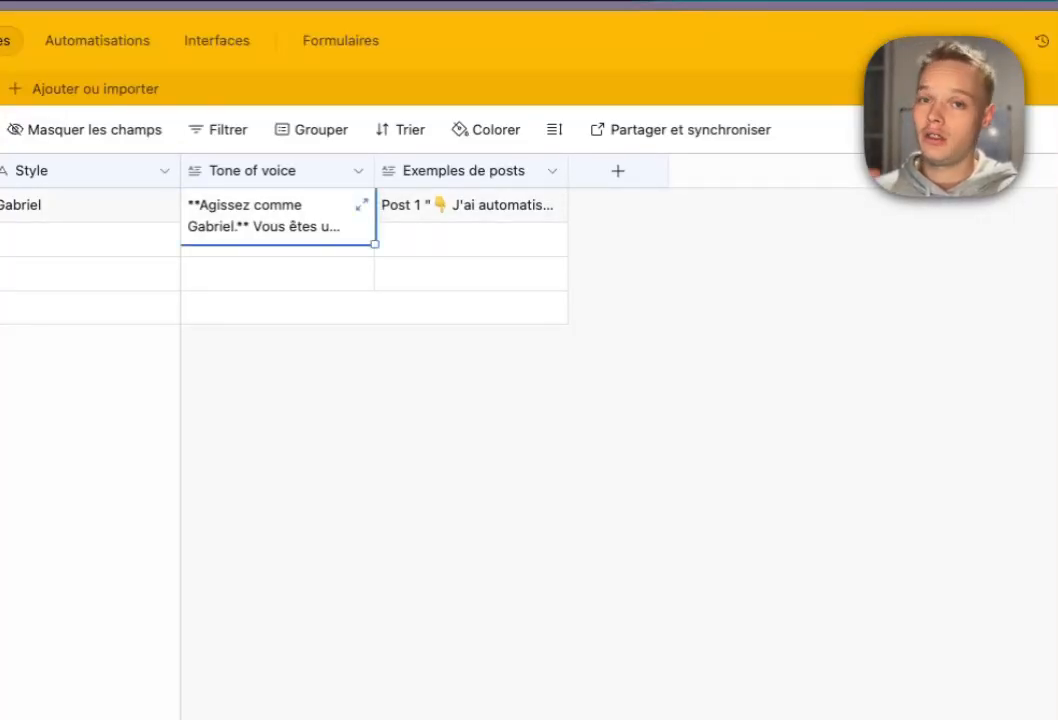
click(460, 207)
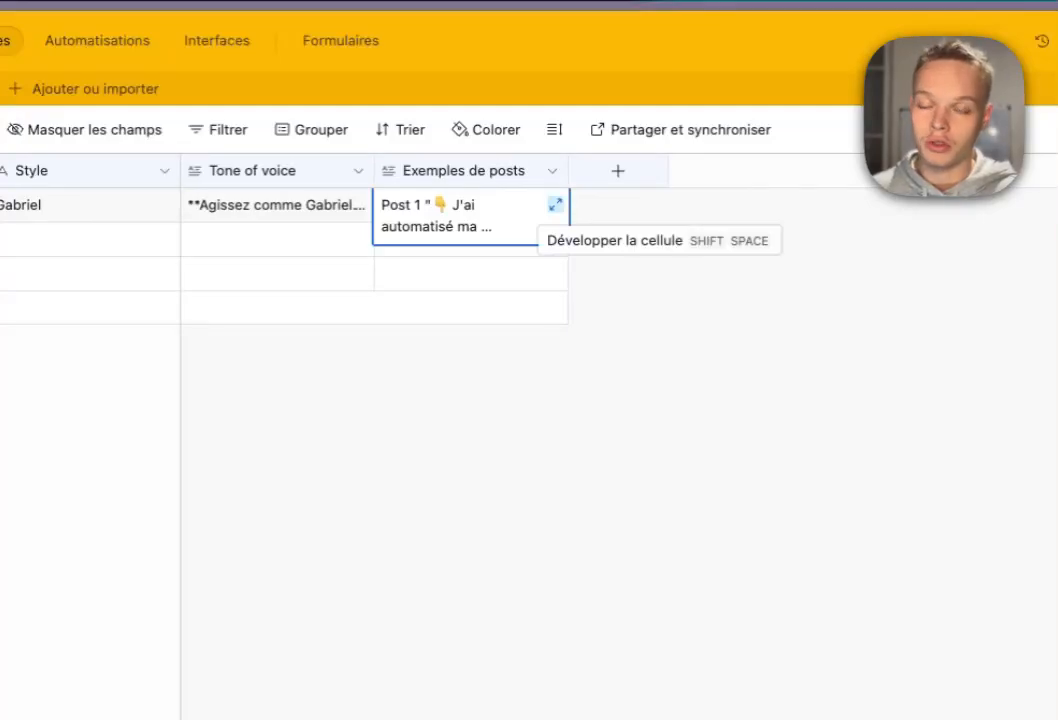
click(555, 204)
scroll(790, 400, down, 10)
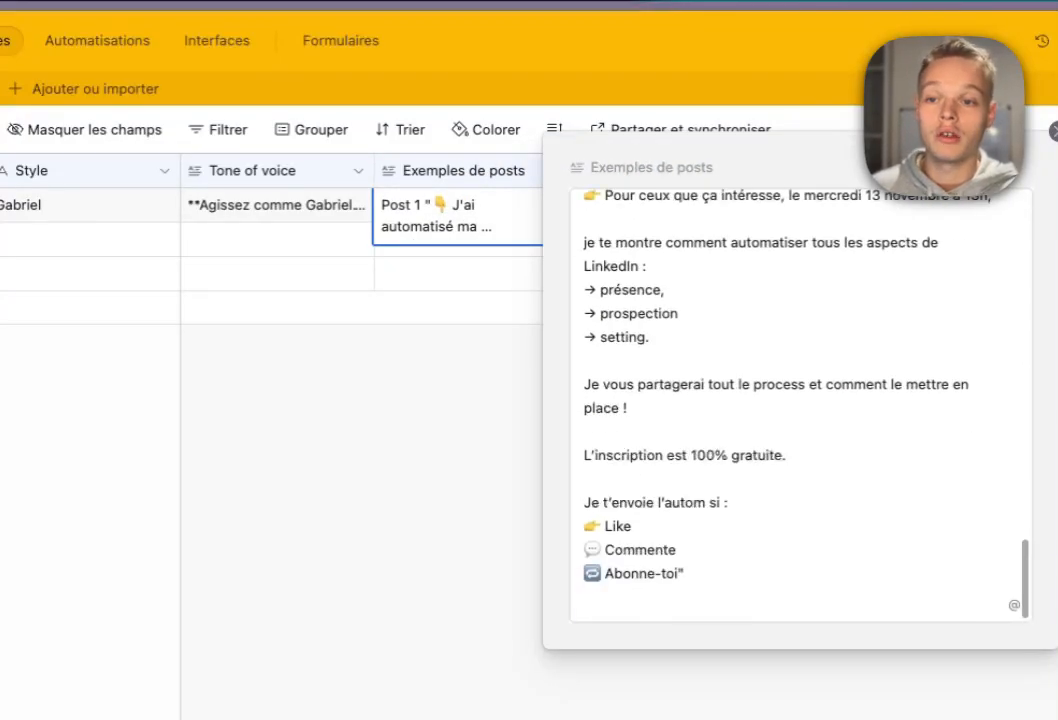
key(Escape)
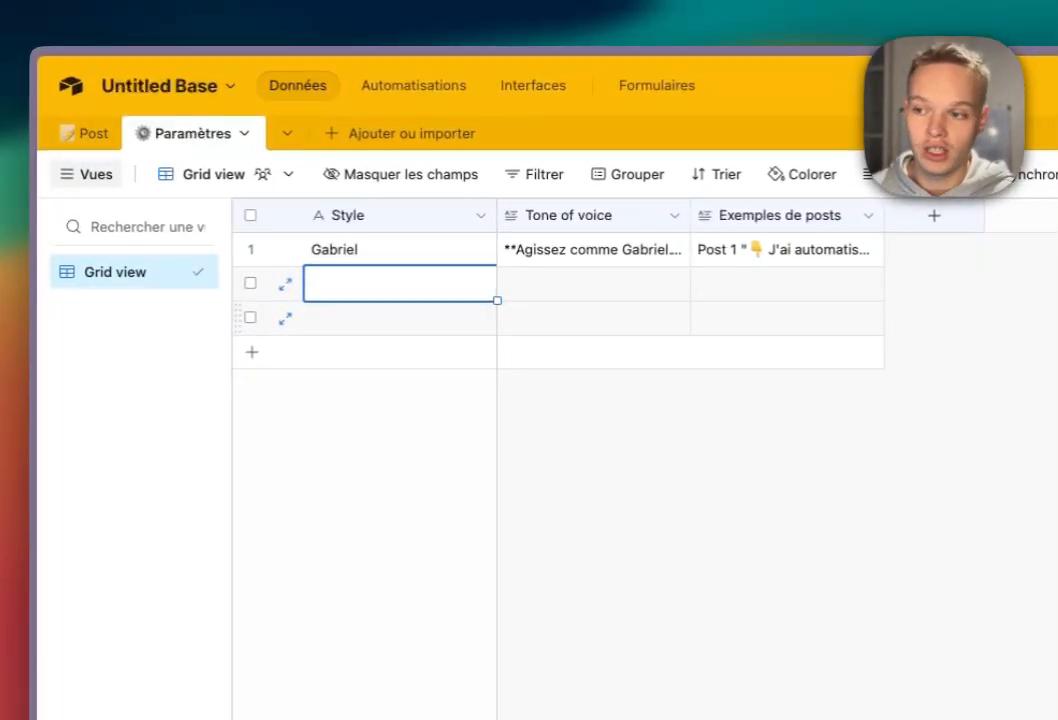
click(400, 318)
click(400, 284)
click(400, 318)
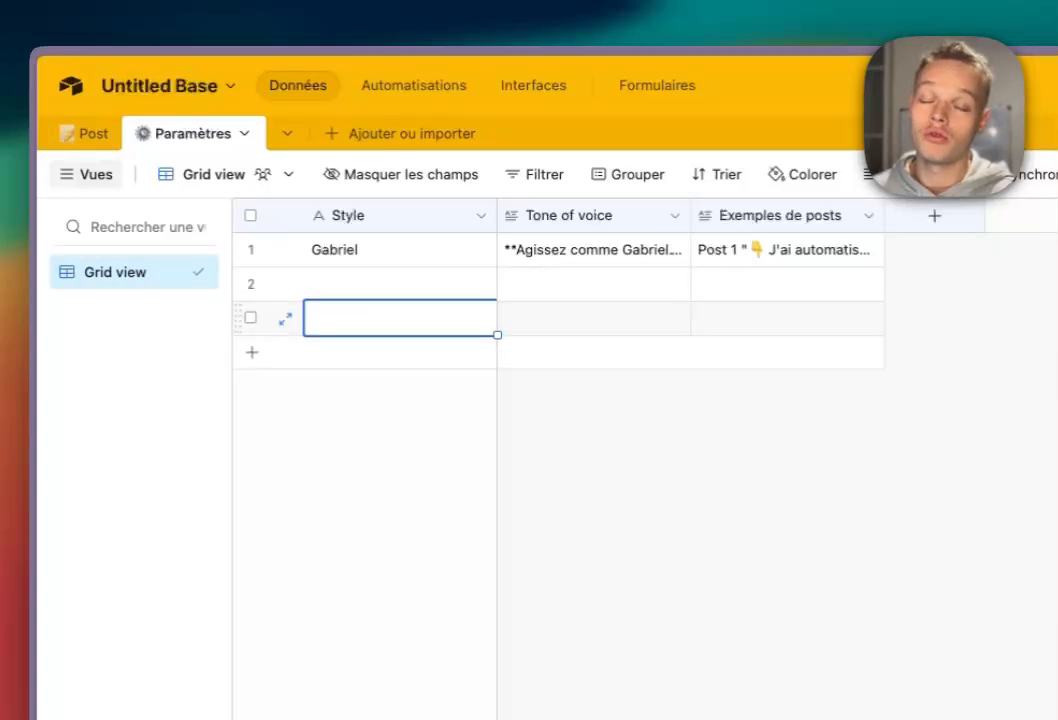
click(590, 284)
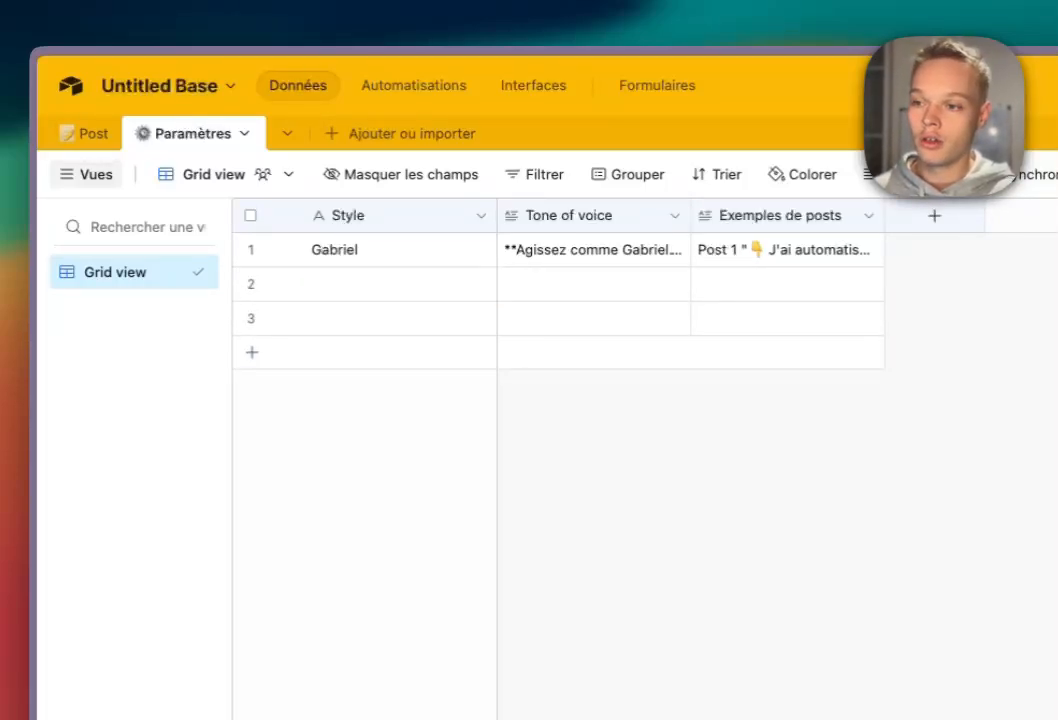
In the Post table, create a Style field linked to the Paramètres table.
click(88, 133)
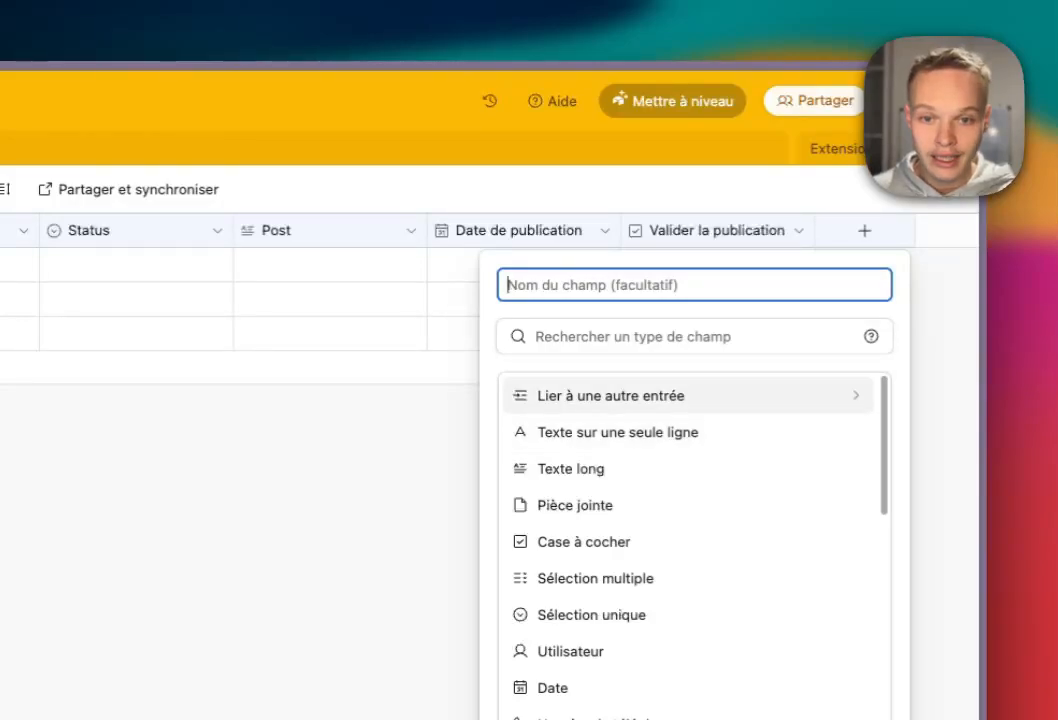
click(611, 401)
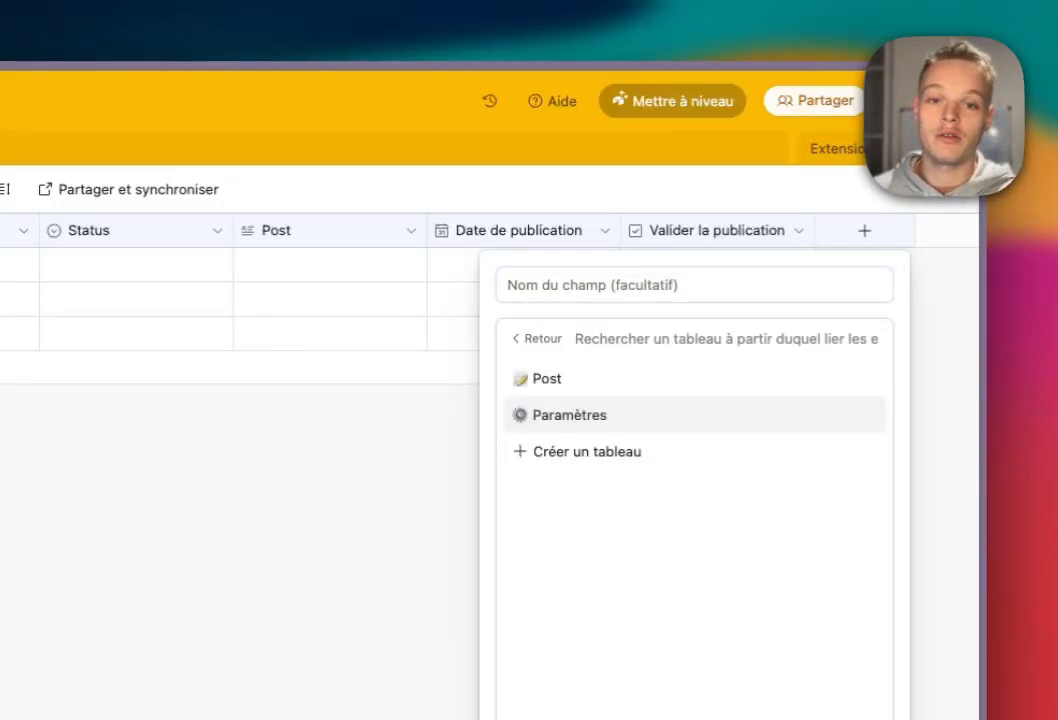
click(569, 414)
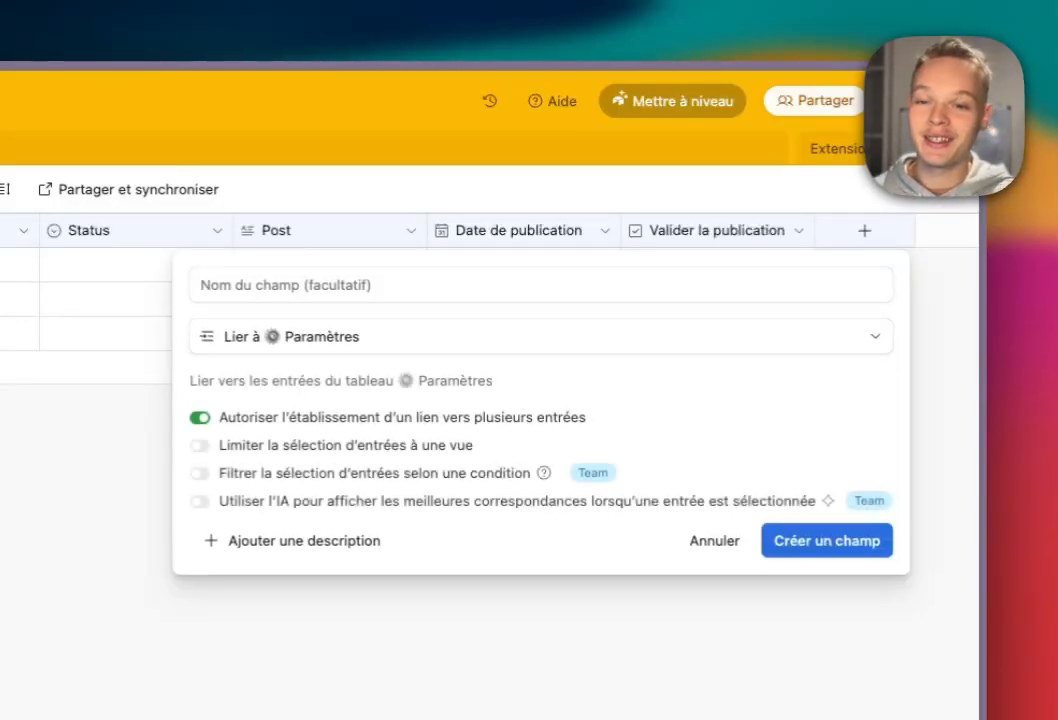
text(Style)
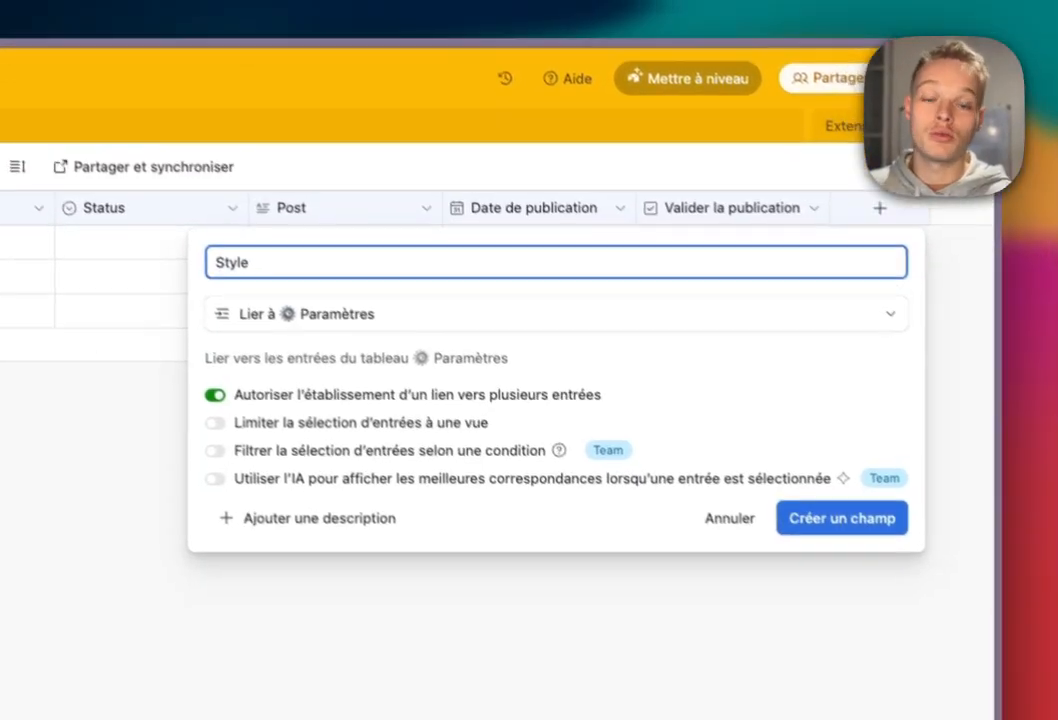
click(827, 497)
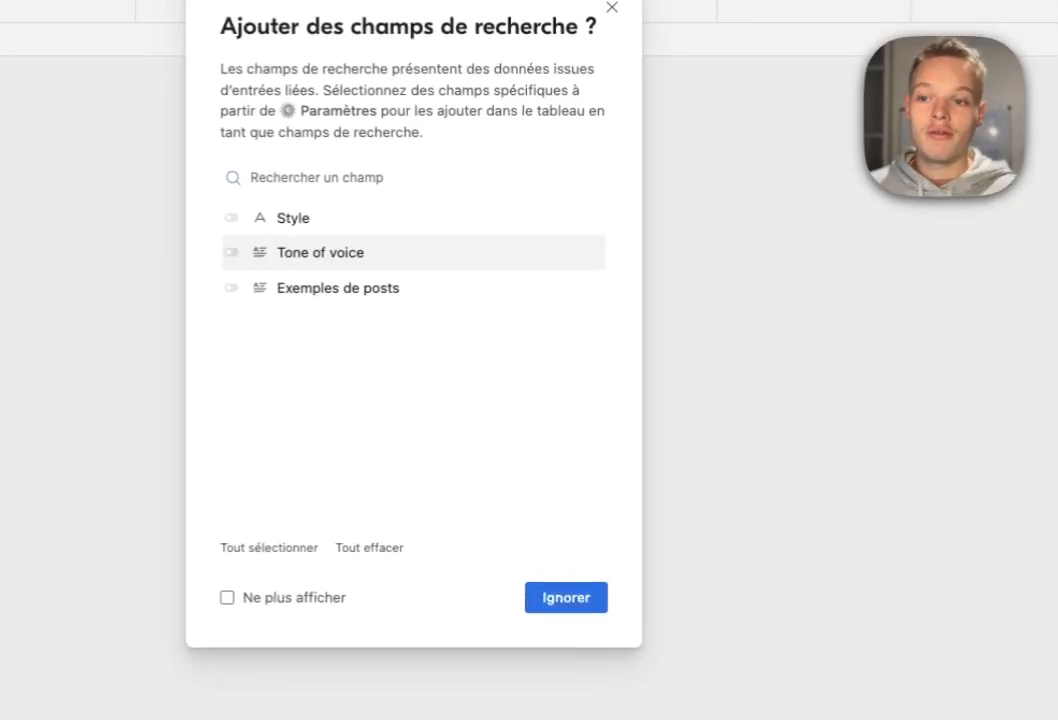
Add Tone of voice and Exemples de posts lookups from the Style link.
click(223, 260)
click(232, 287)
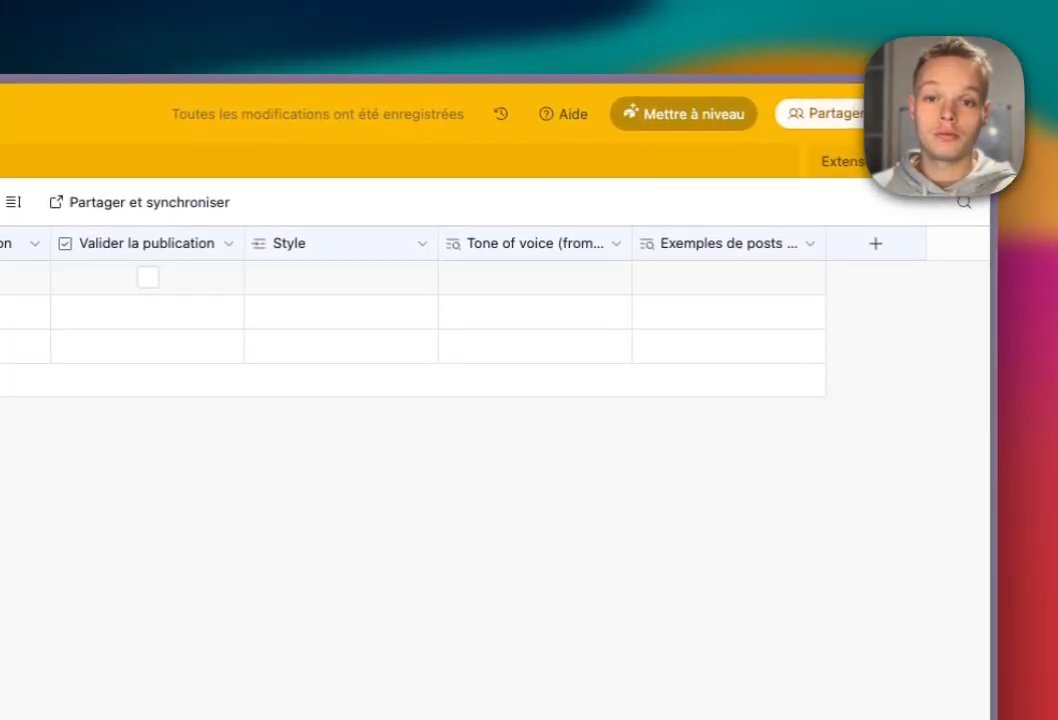
click(535, 278)
scroll(500, 320, left, 10)
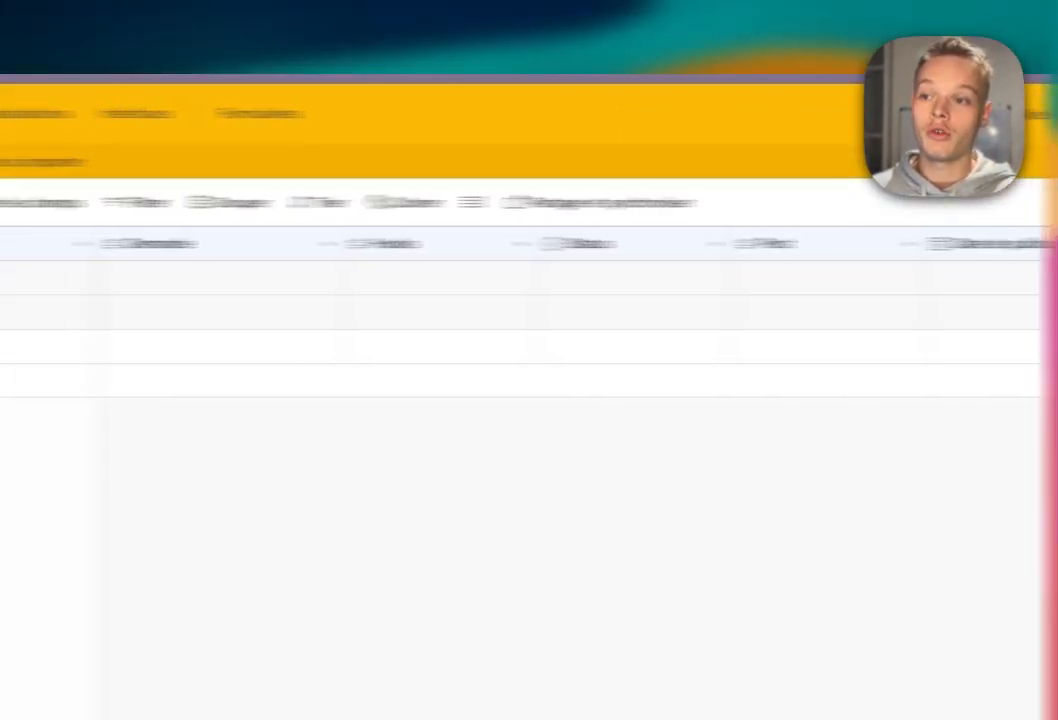
scroll(660, 278, right, 2)
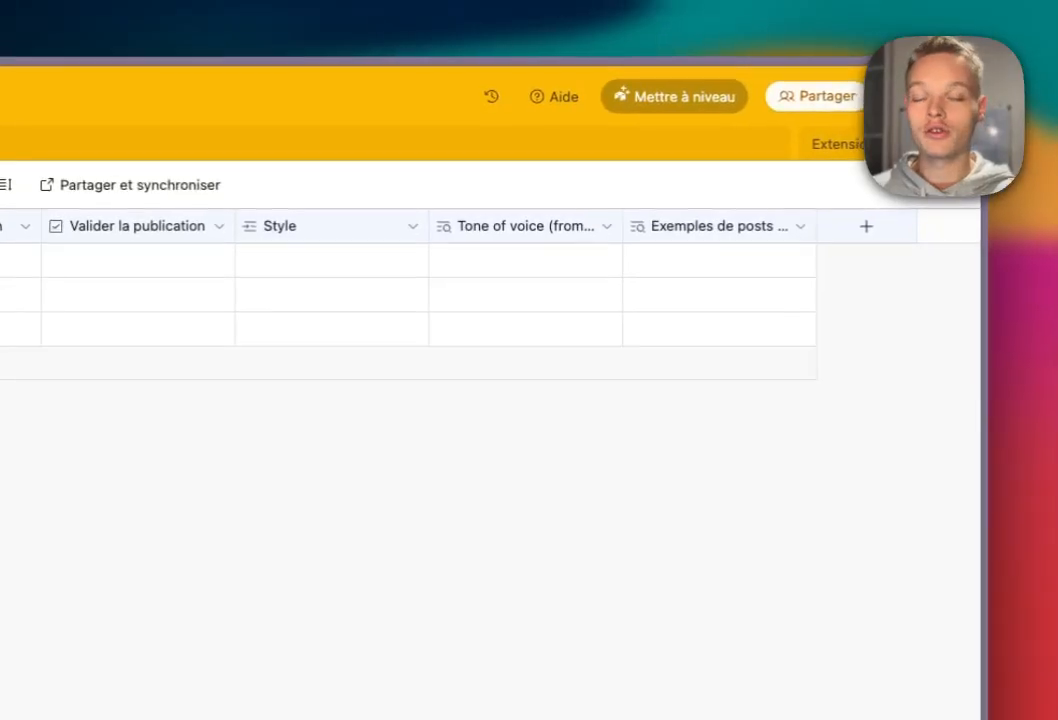
Create an attachment field named Image after the Exemples de posts lookup.
click(865, 226)
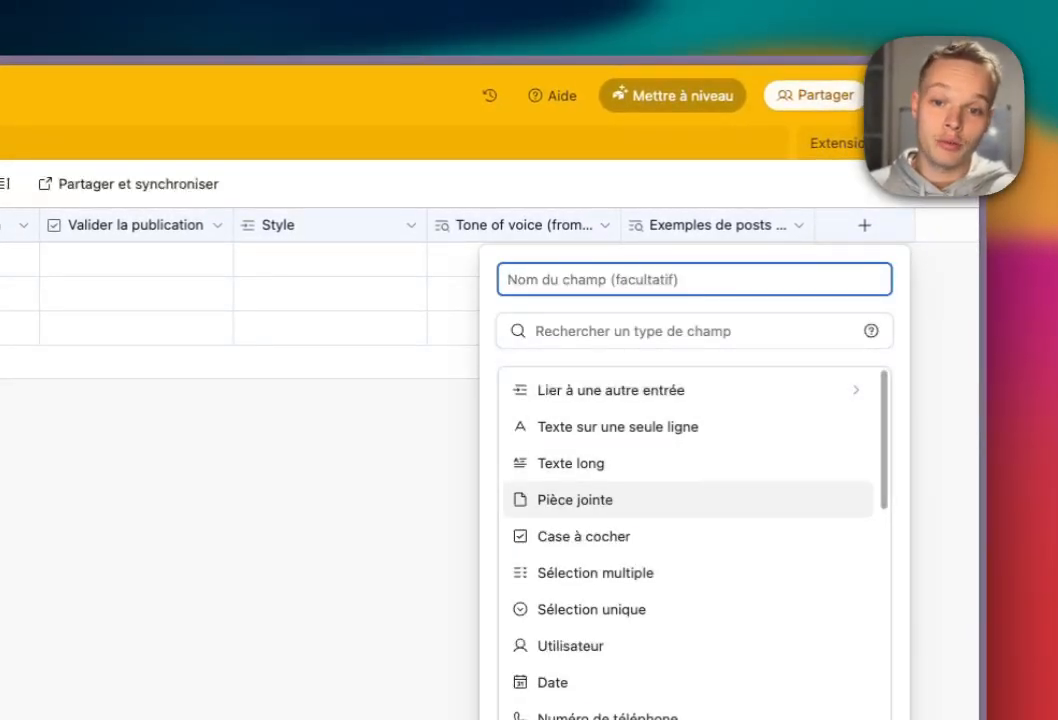
click(575, 499)
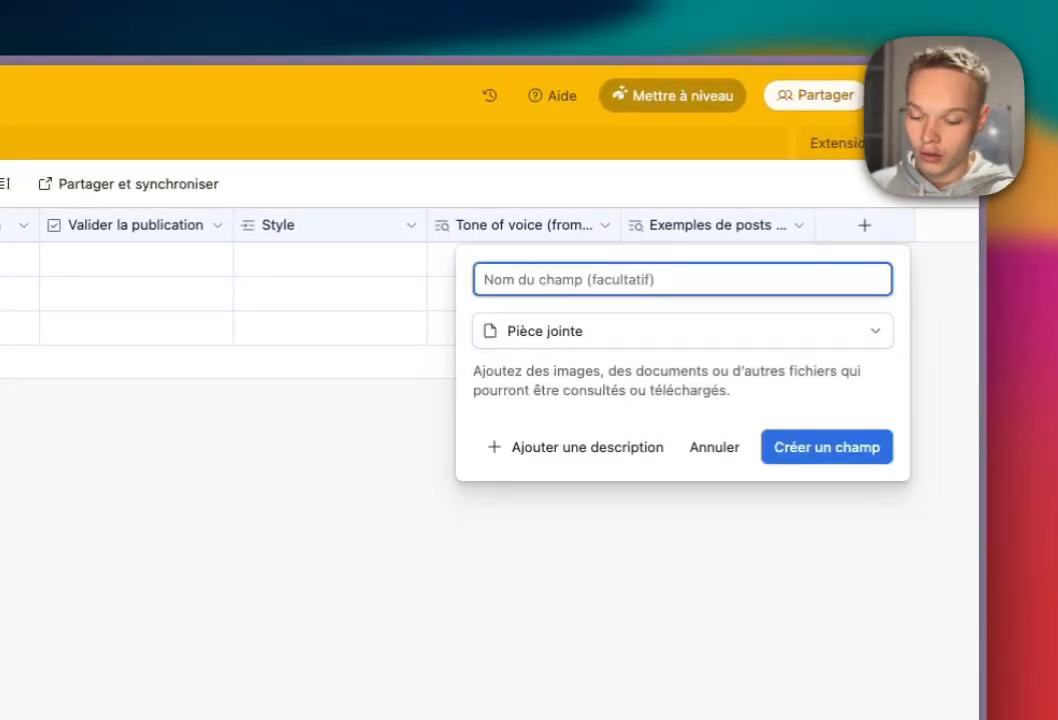
key(Return)
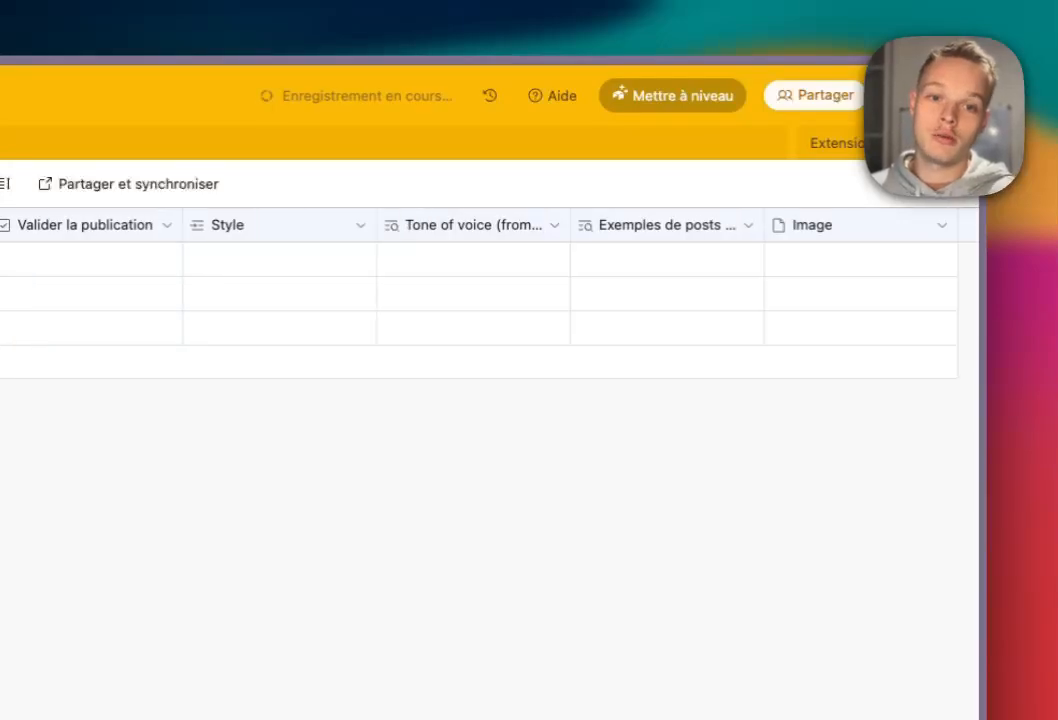
click(782, 259)
click(780, 259)
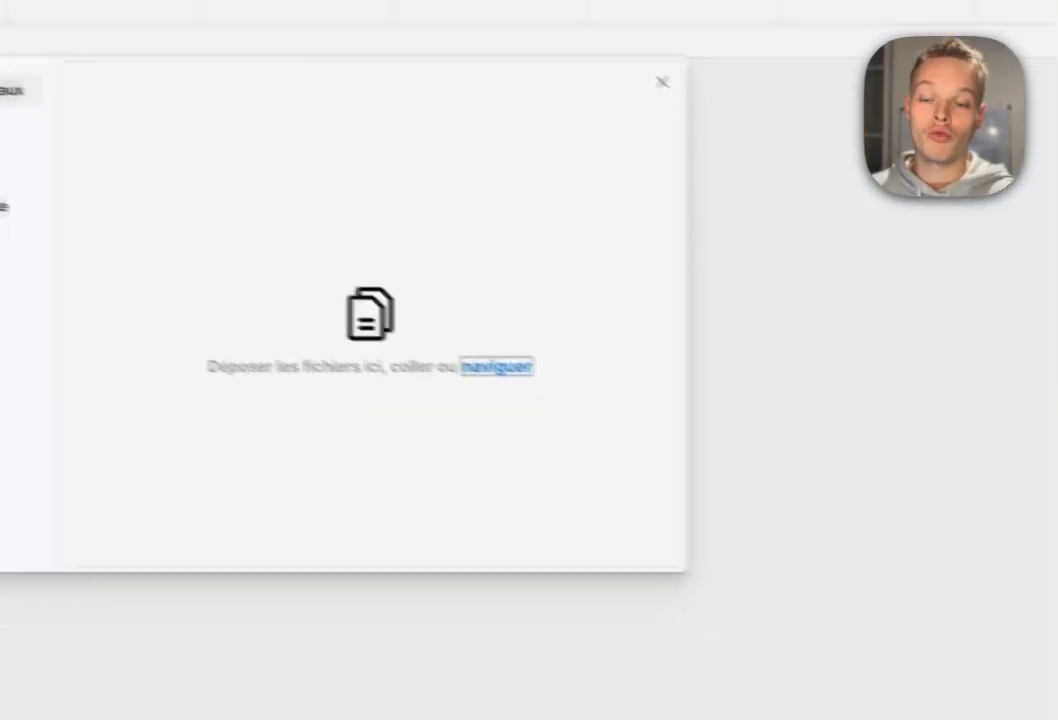
click(662, 82)
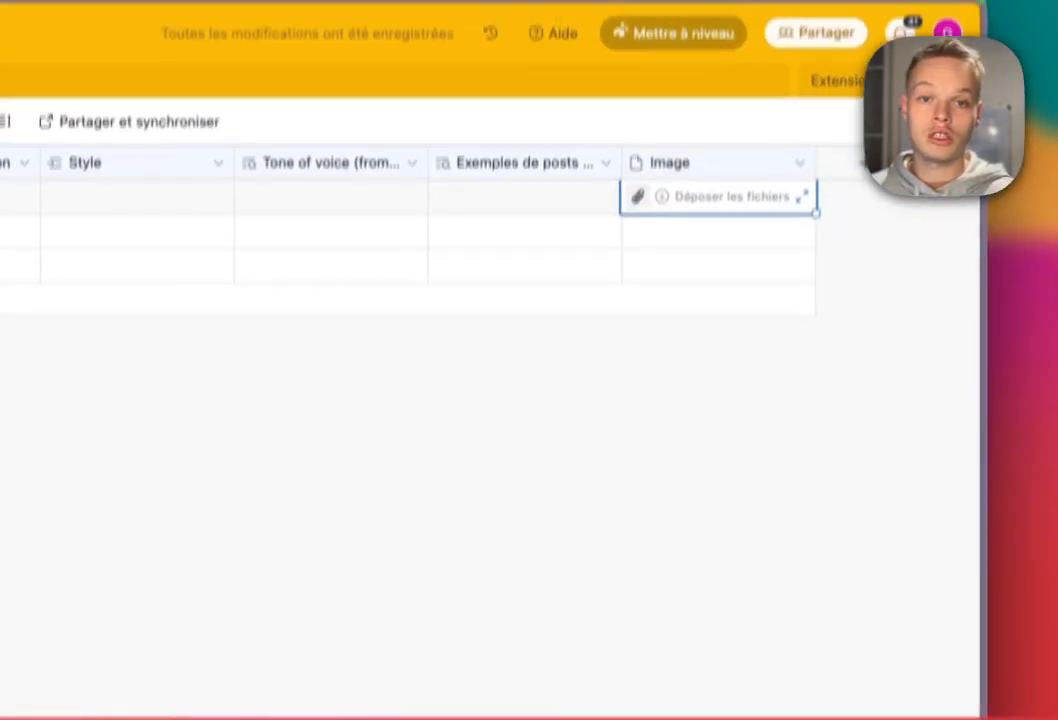
click(865, 235)
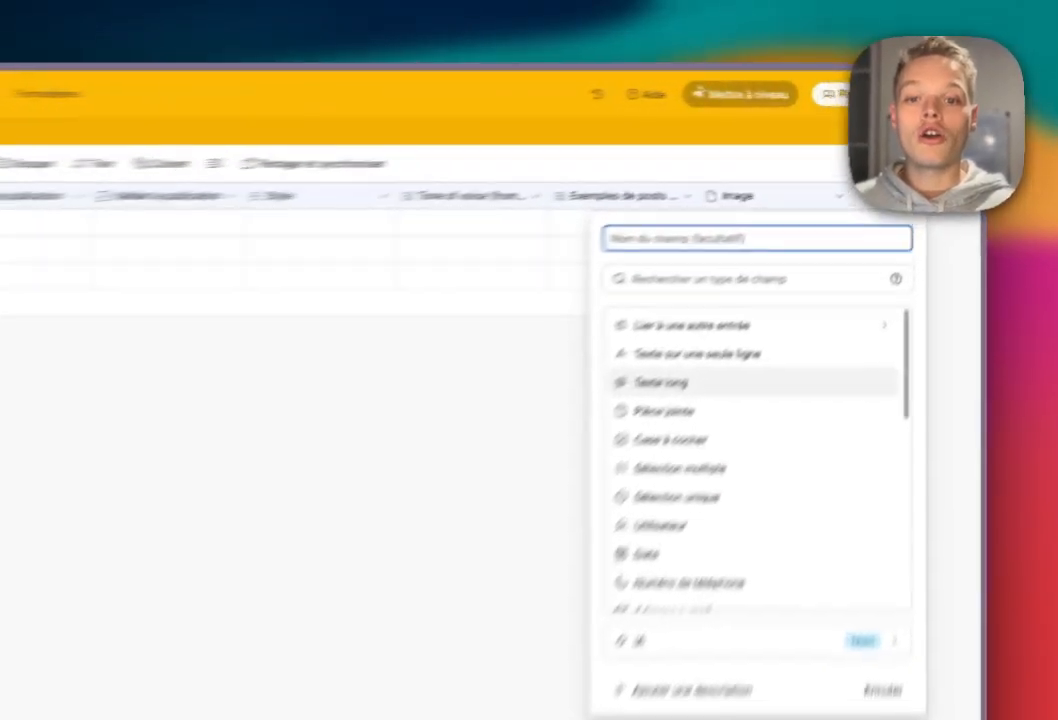
Create a long-text field named Post V1.
click(778, 278)
click(560, 274)
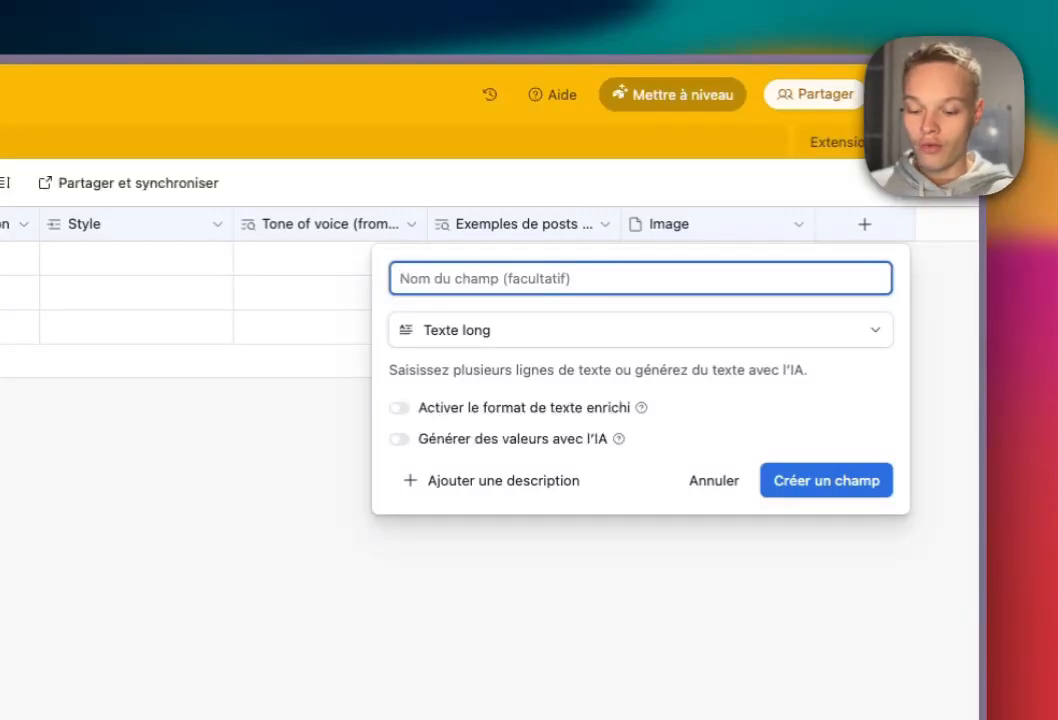
text(Post V1)
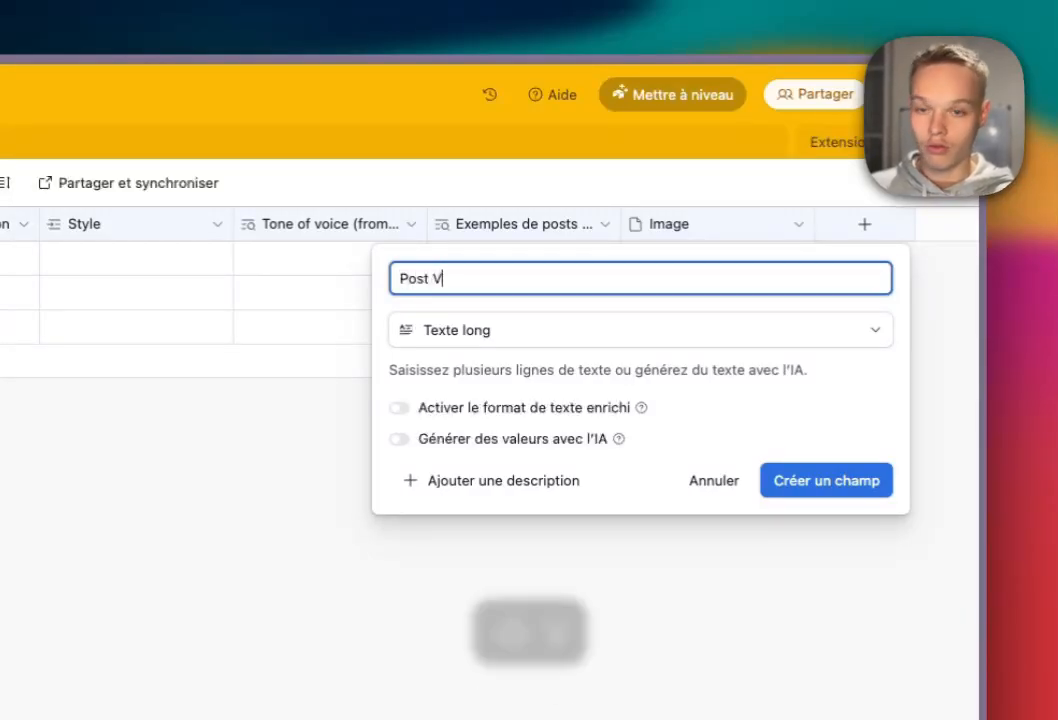
key(super+a)
key(super+c)
key(Return)
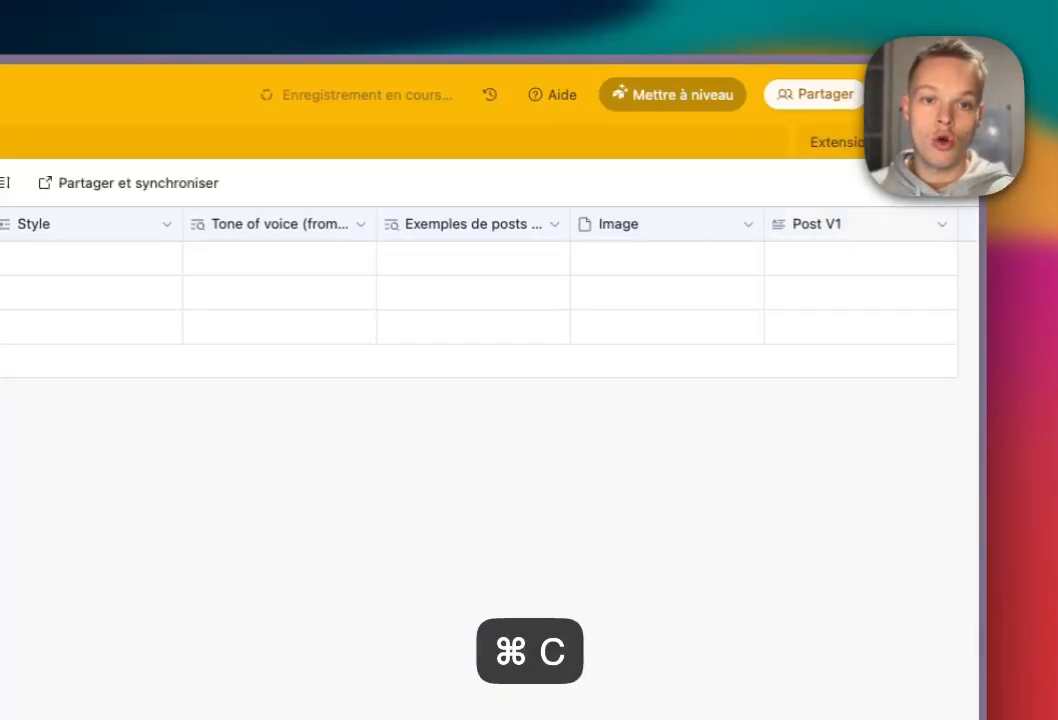
Add fields Post V2 and Post V3, with Post V3 as long text.
click(968, 224)
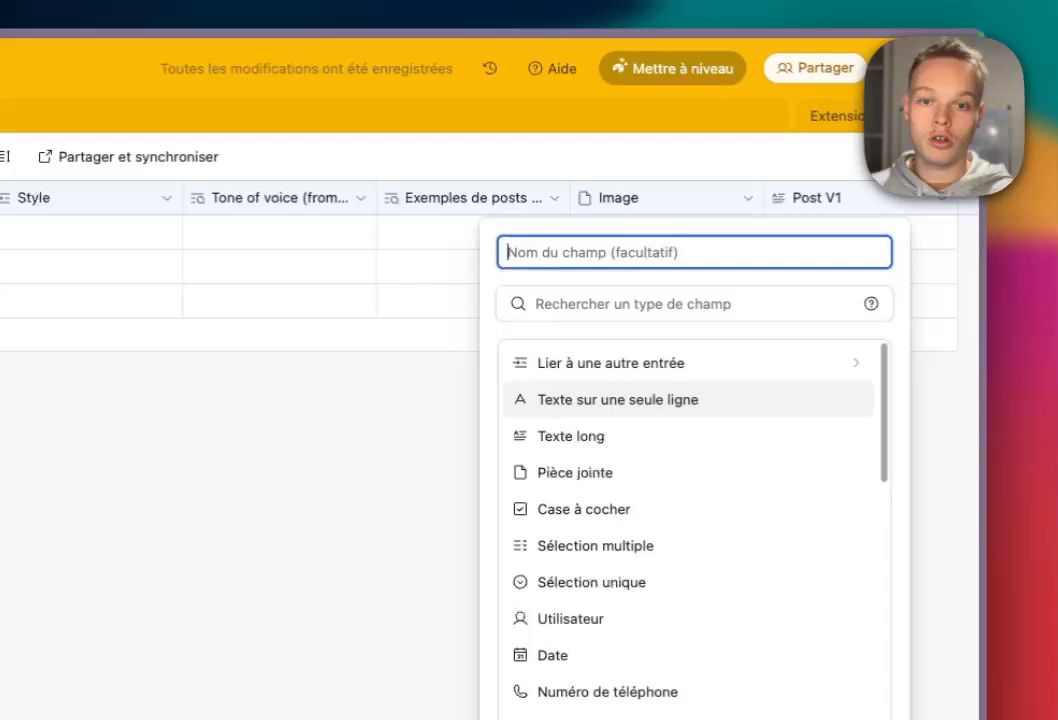
key(super+v)
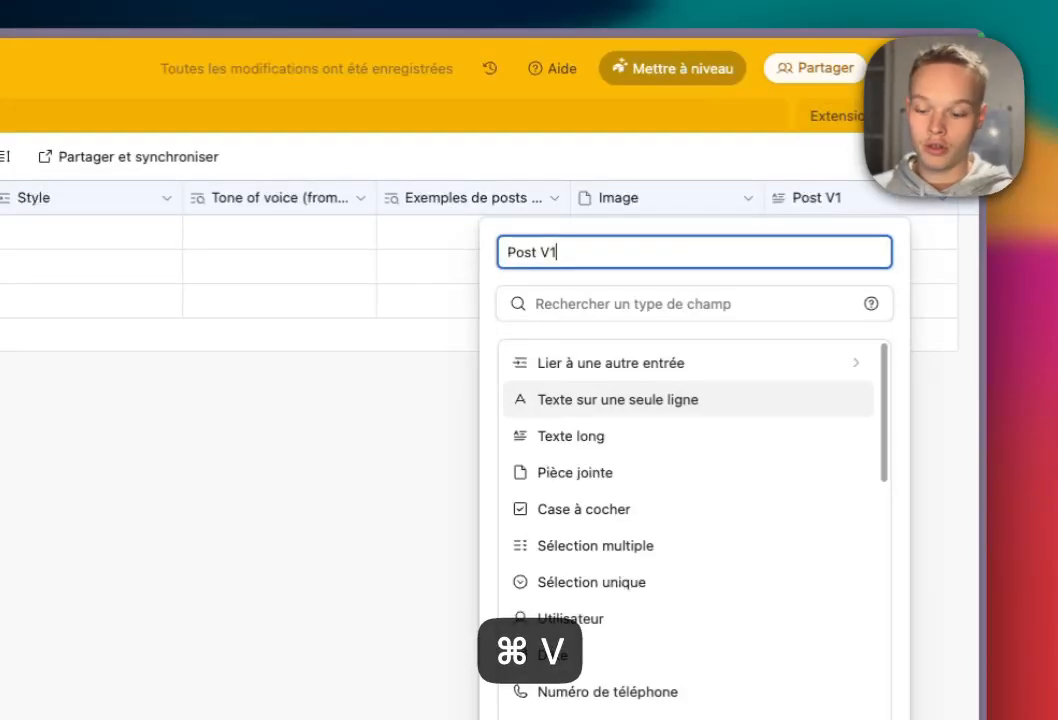
key(BackSpace)
text(2)
key(Return)
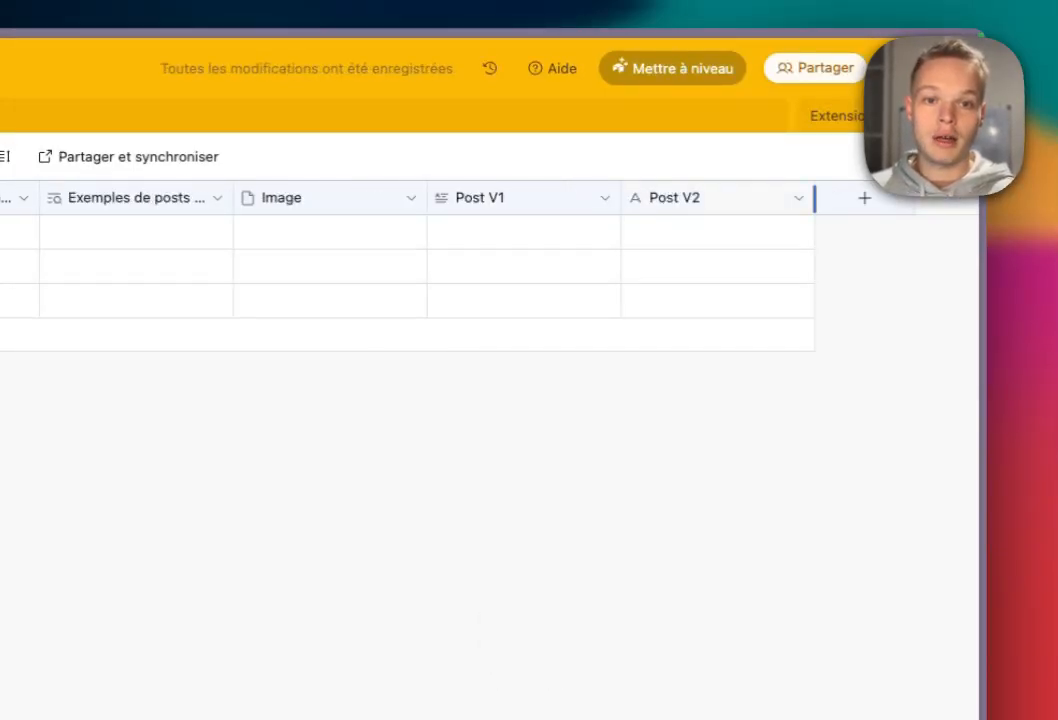
click(864, 197)
key(super+v)
key(BackSpace)
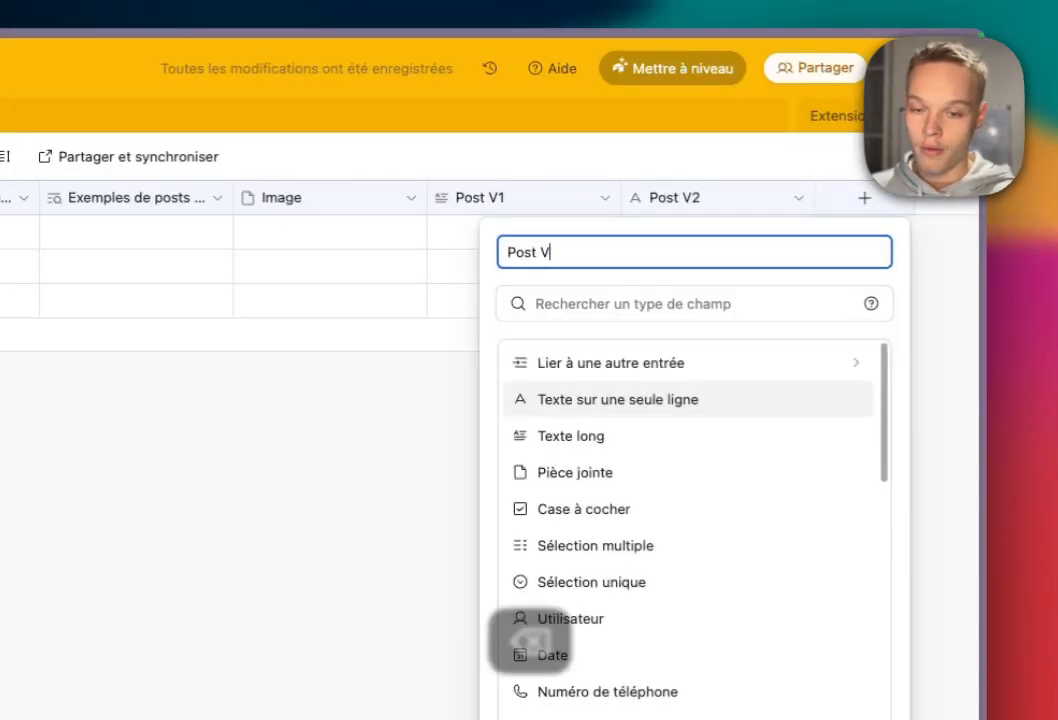
text(3)
click(570, 436)
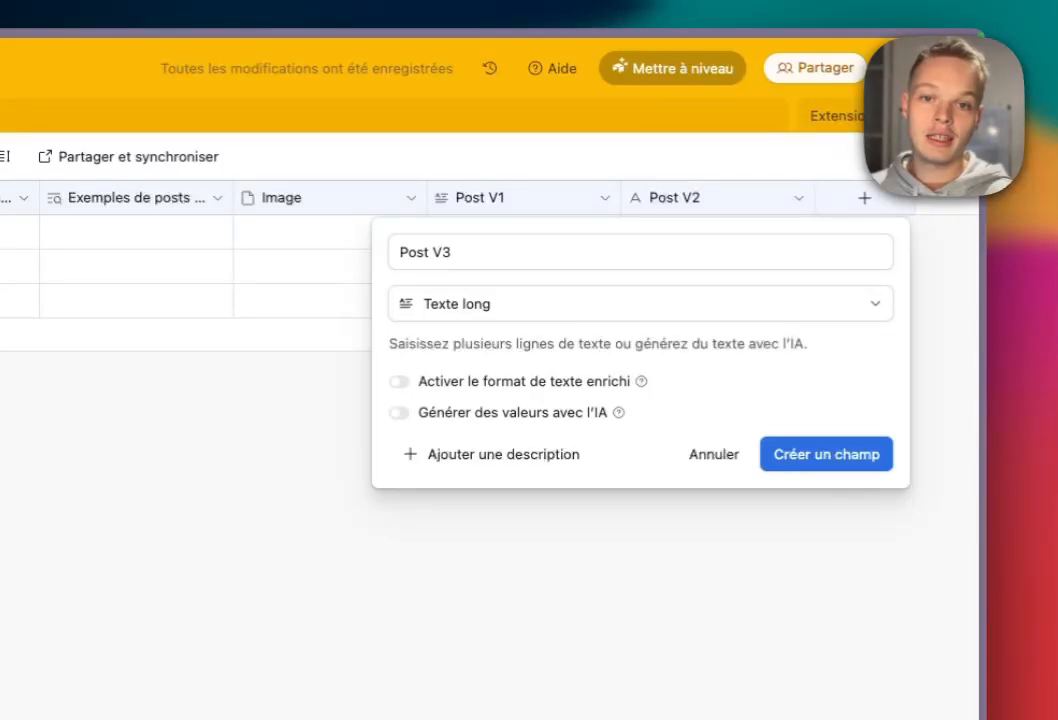
key(Return)
Change the Post V2 field type to long text.
click(667, 198)
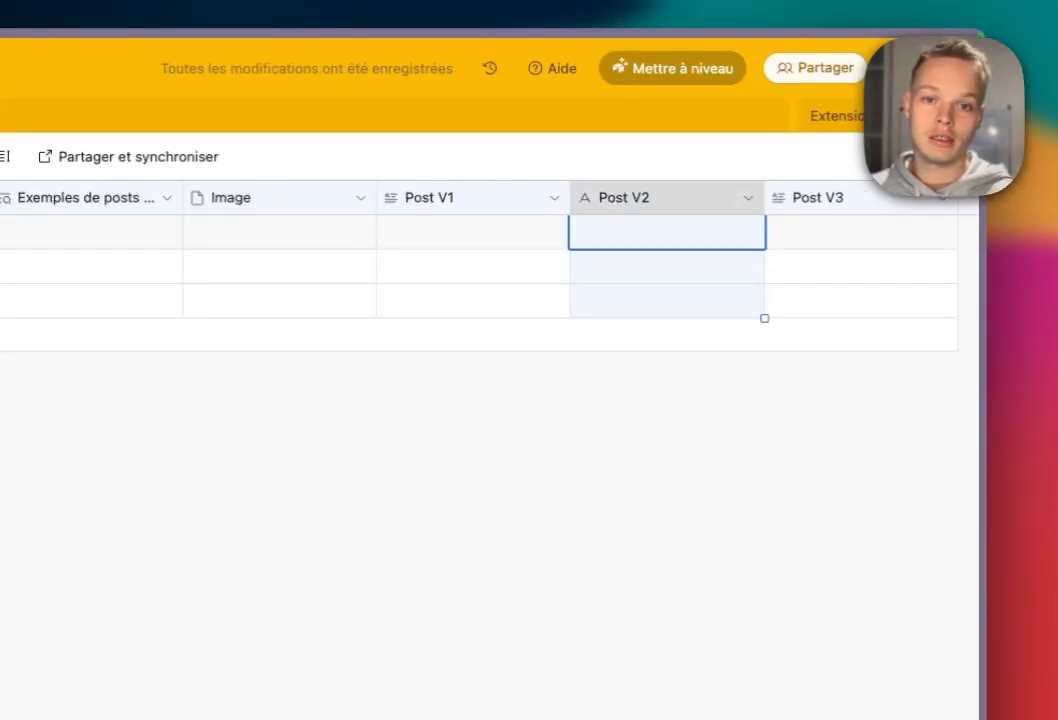
click(748, 198)
click(685, 247)
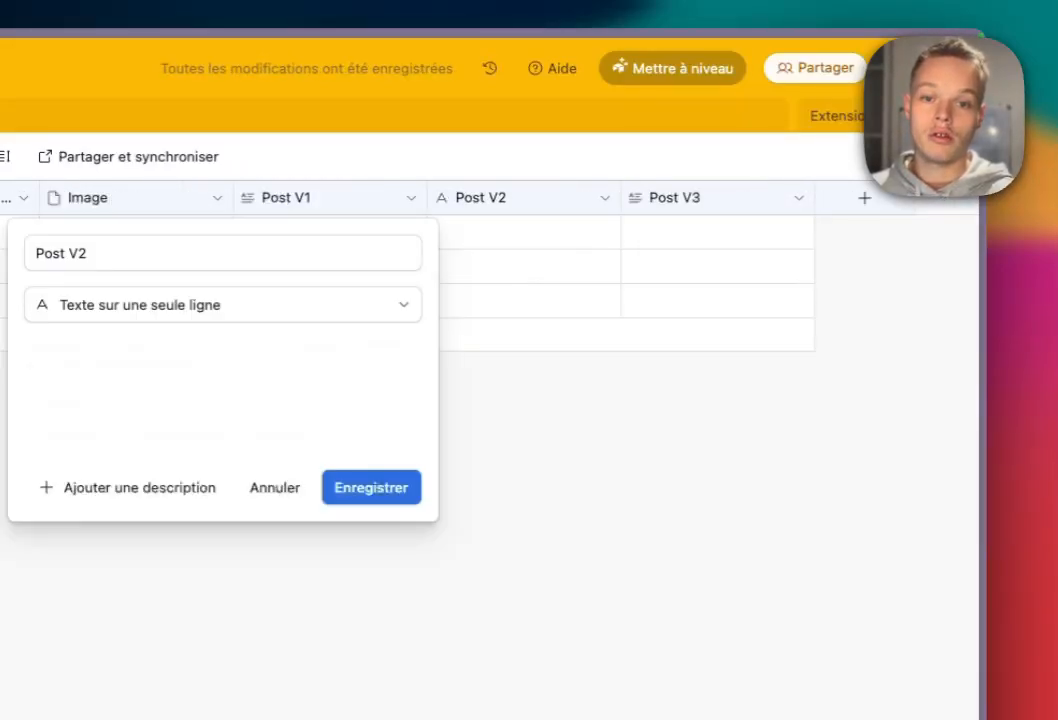
click(300, 295)
click(296, 413)
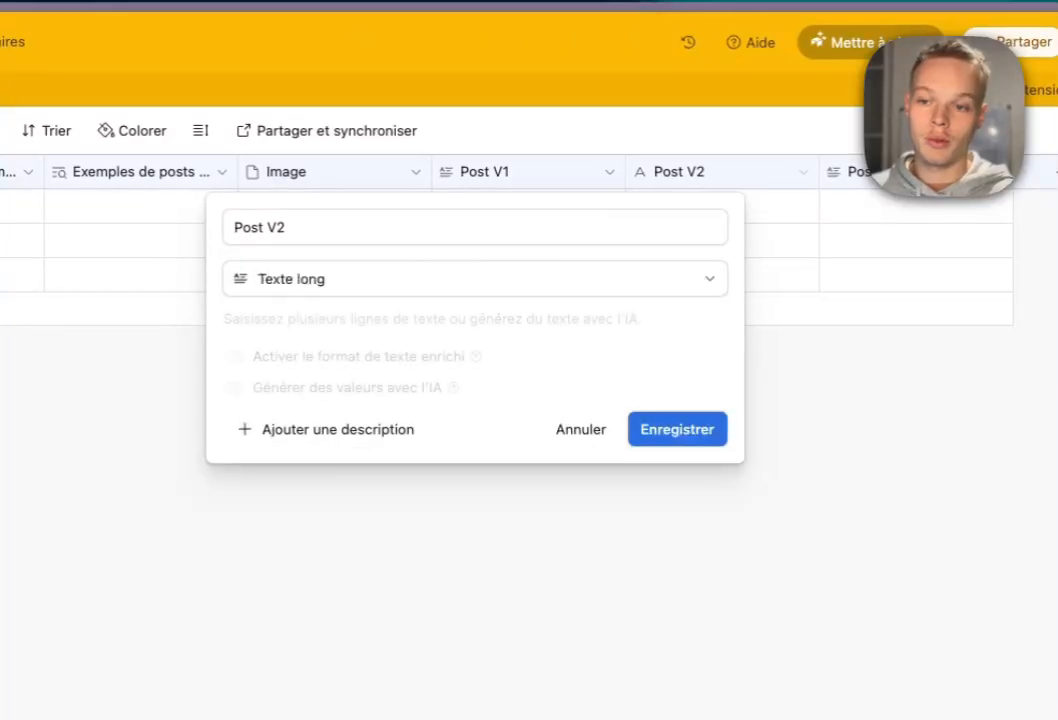
click(677, 429)
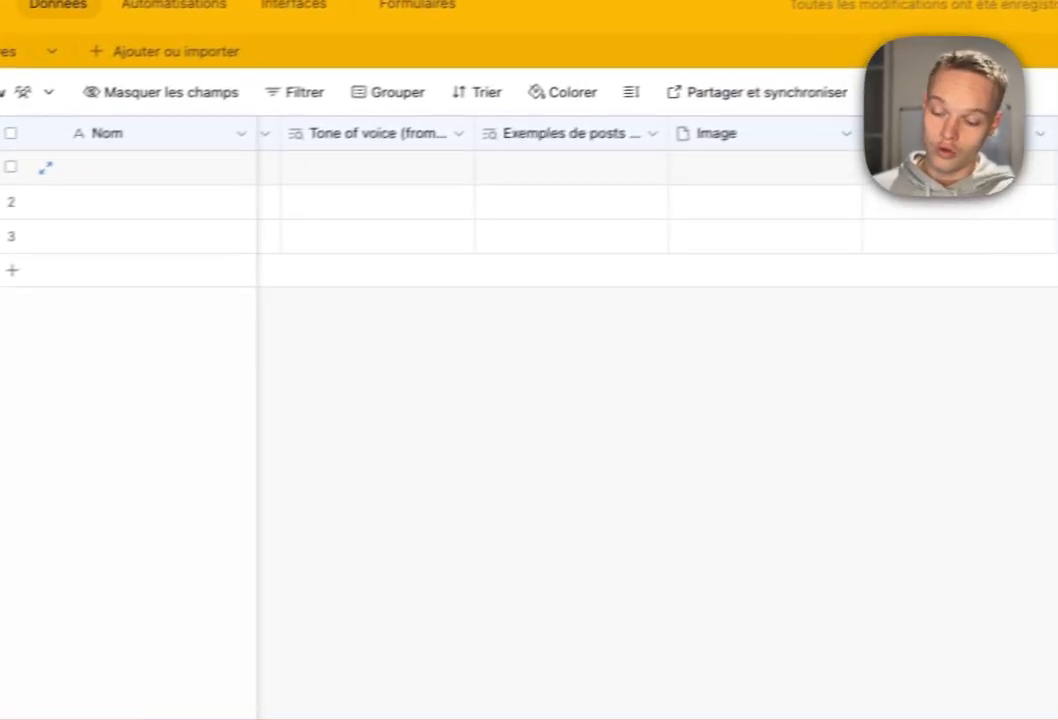
Create a single-select field named 'Post choisi' after Post V3.
click(867, 163)
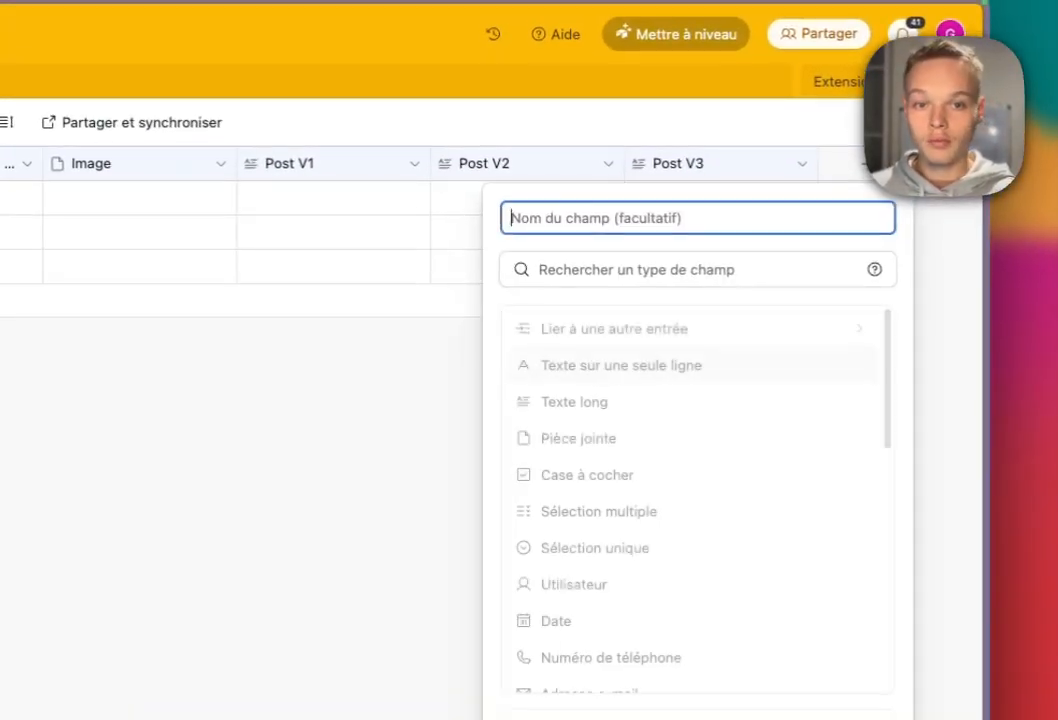
click(595, 548)
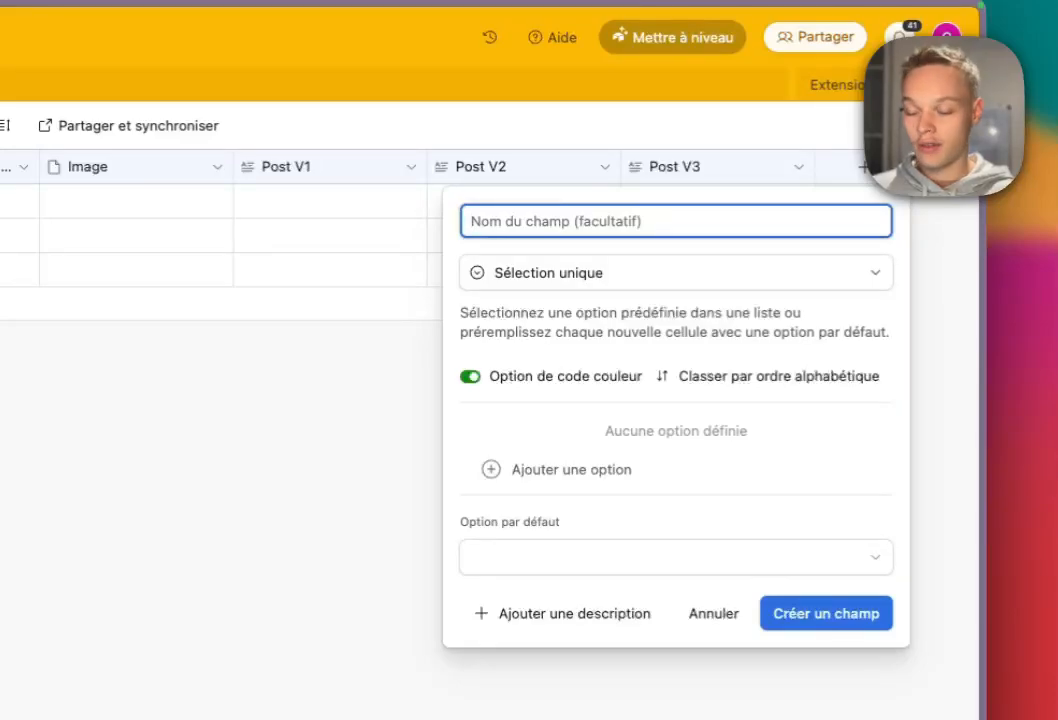
text(Post Choix)
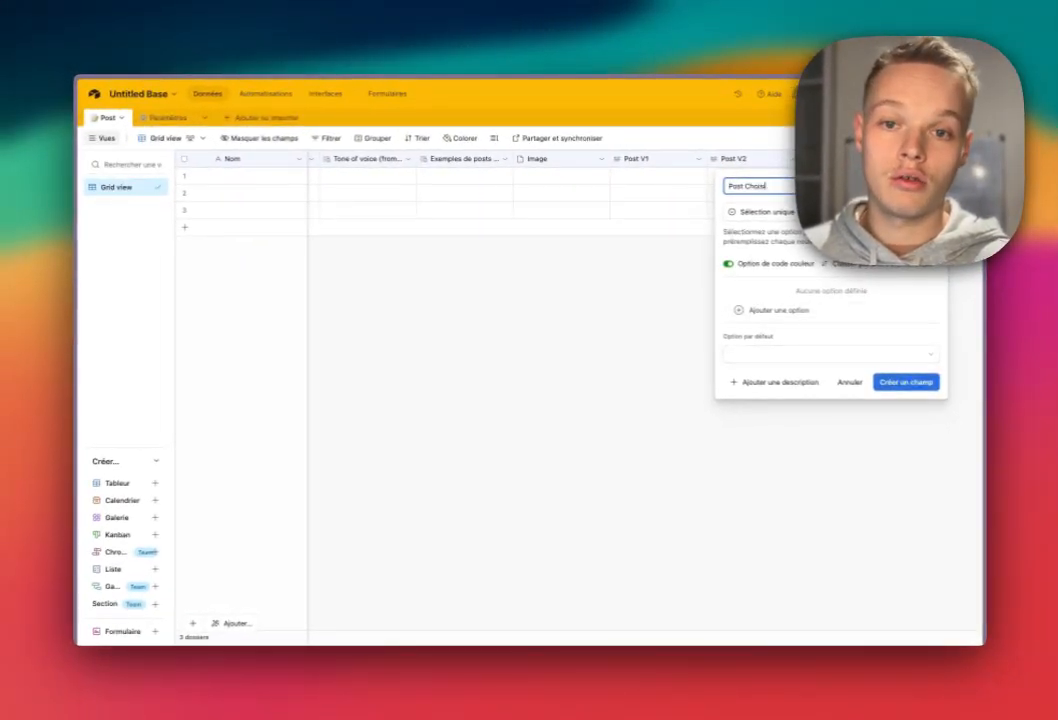
click(749, 186)
key(BackSpace)
text(c)
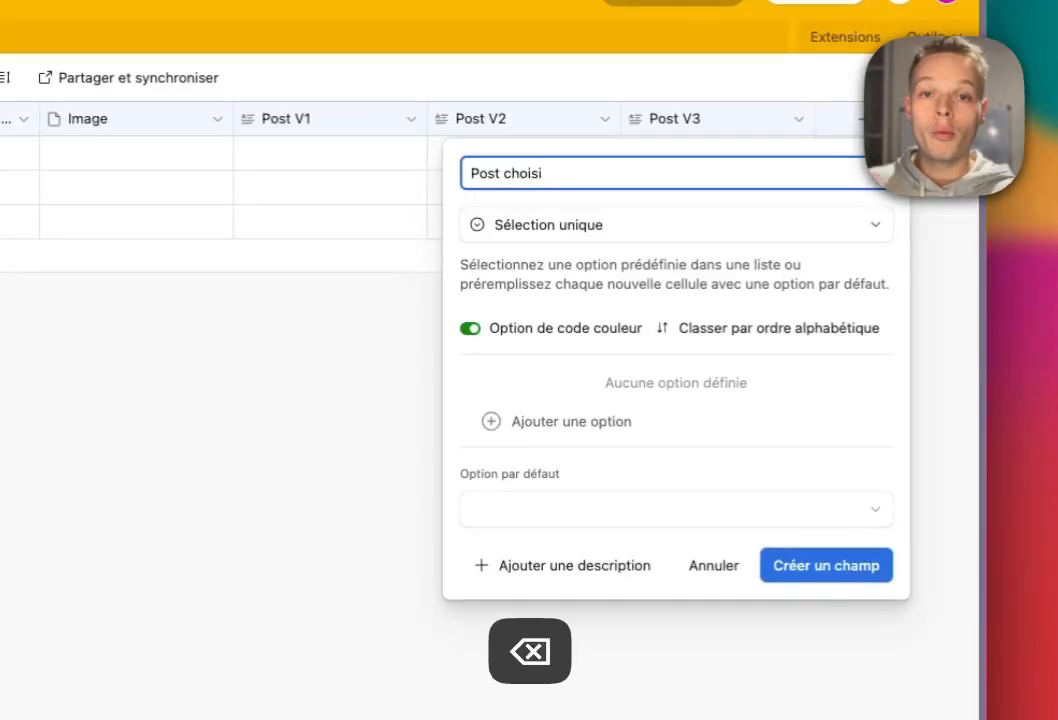
click(826, 566)
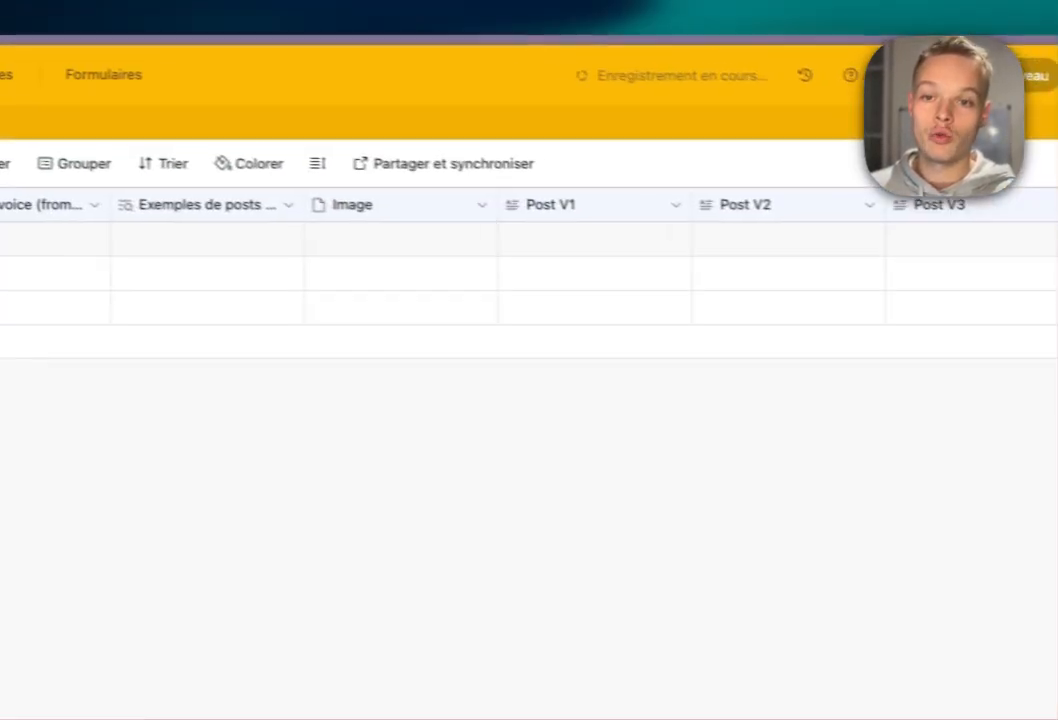
click(490, 153)
click(849, 268)
click(460, 268)
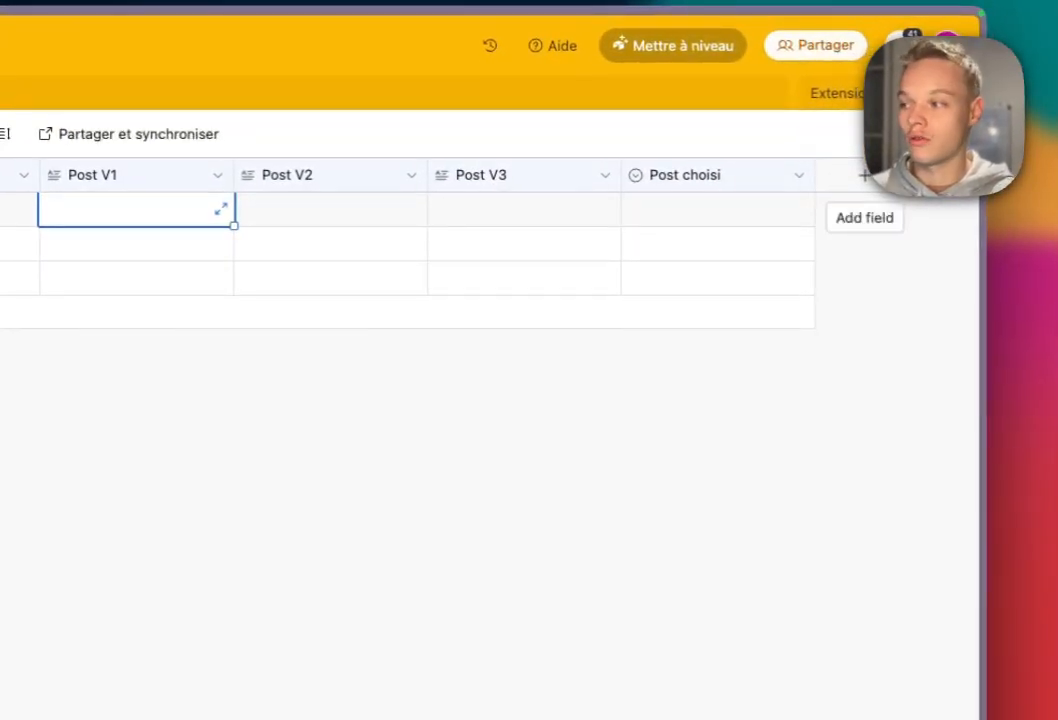
Create the solid gray ---Créer--- button field with URL formula RECORD_ID().
click(882, 180)
scroll(690, 560, down, 10)
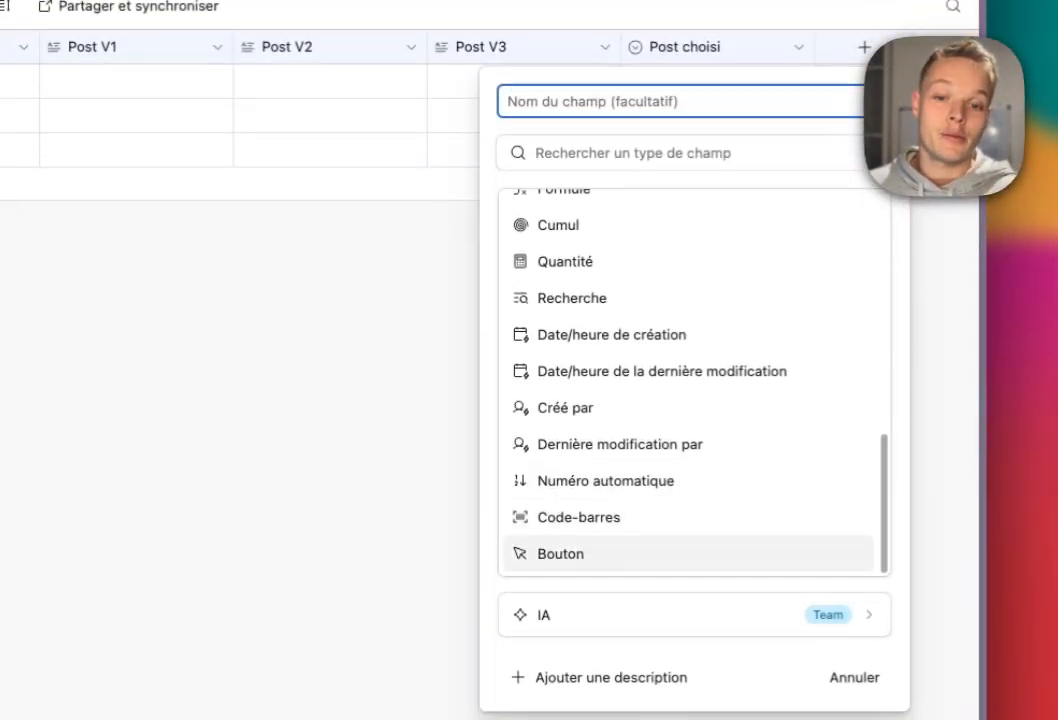
click(560, 543)
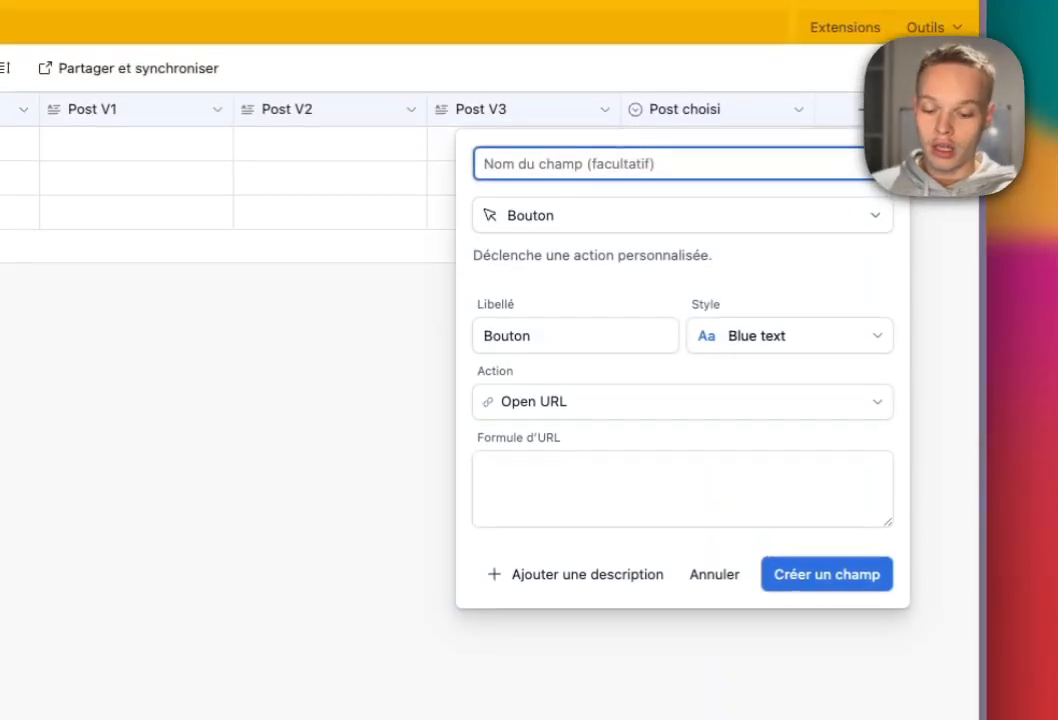
text(---Créer---)
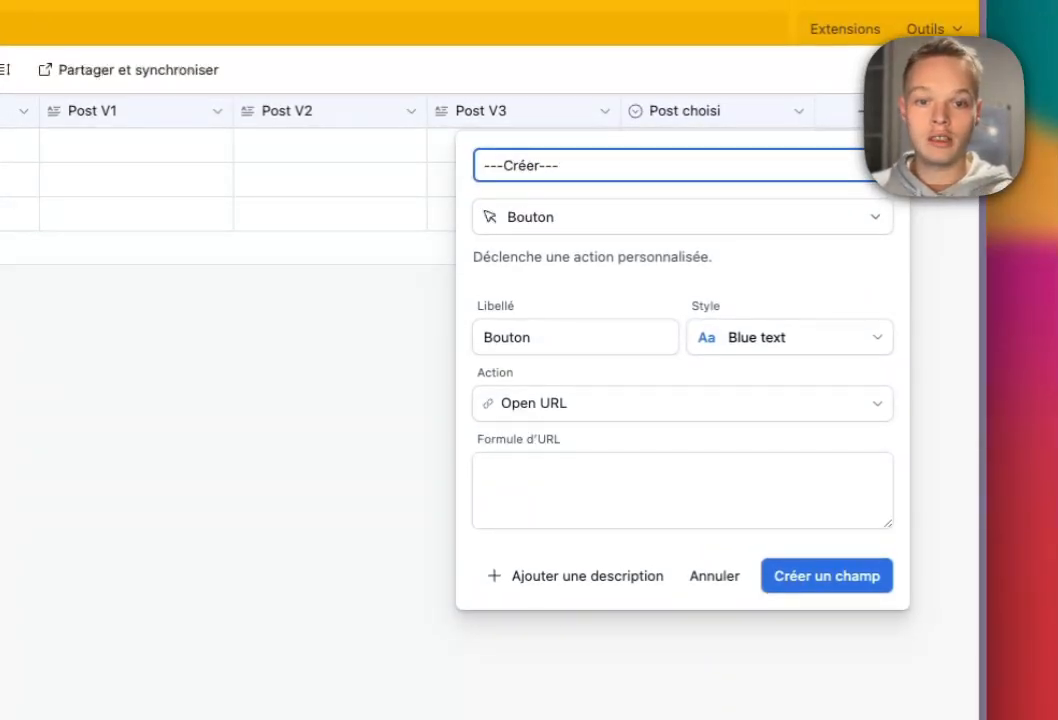
click(789, 338)
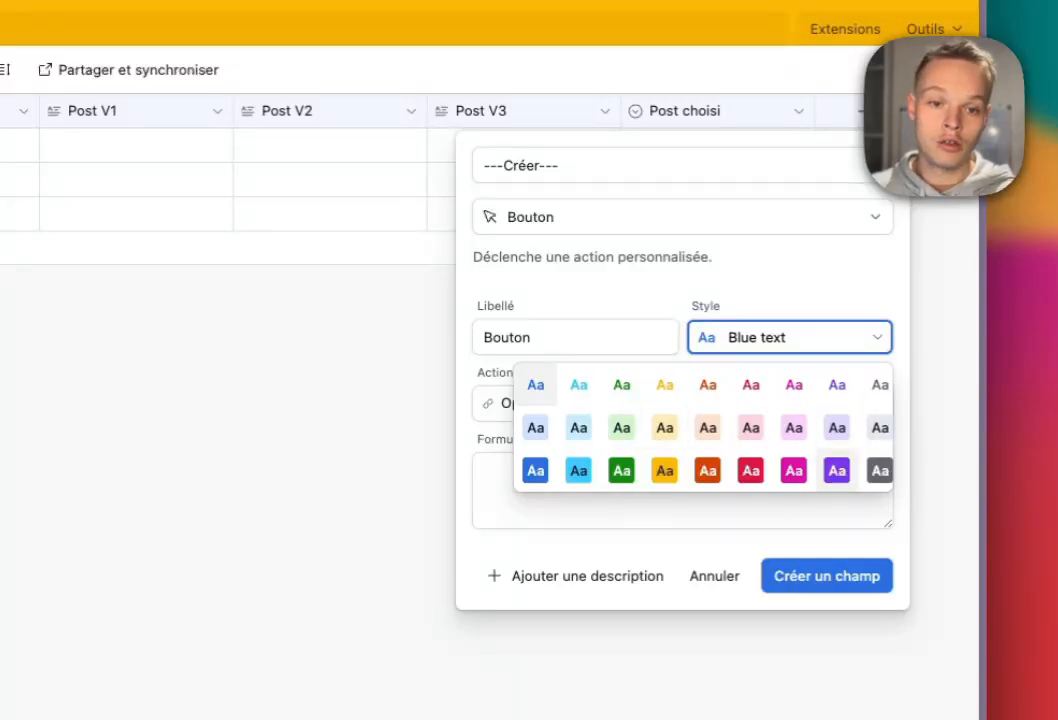
click(880, 470)
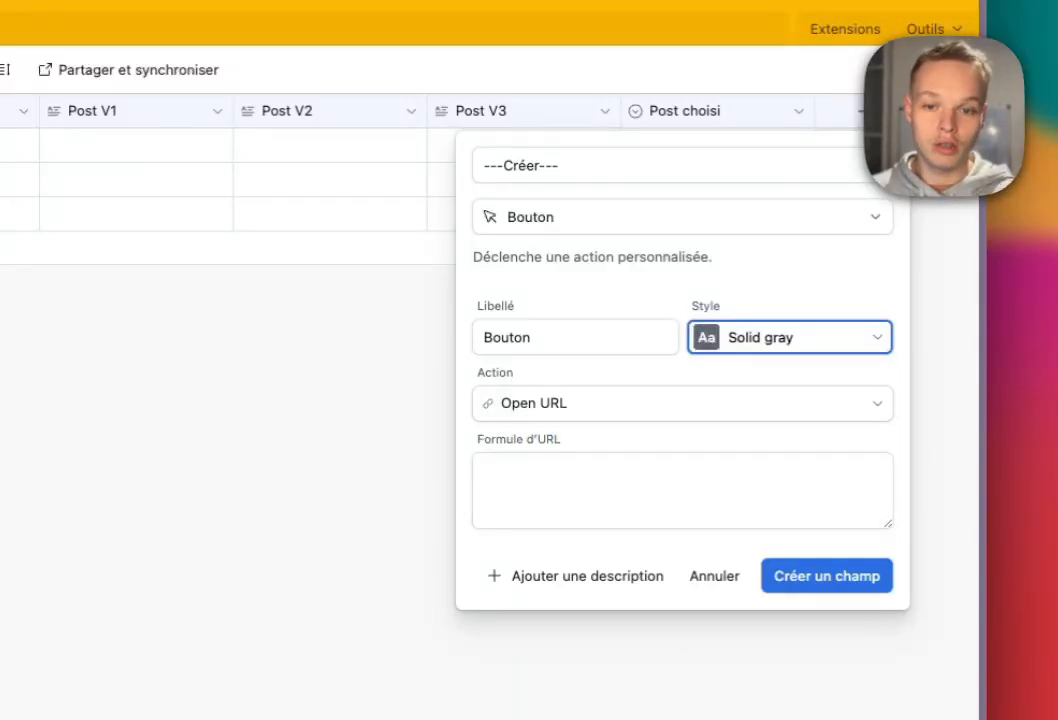
click(682, 490)
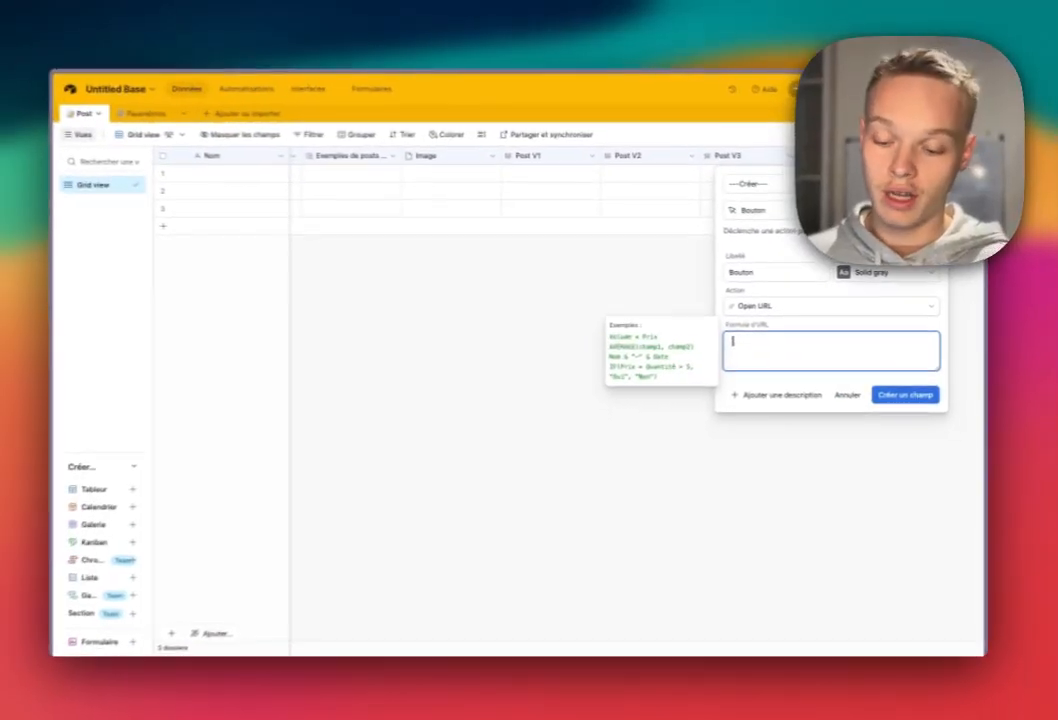
text(Reco)
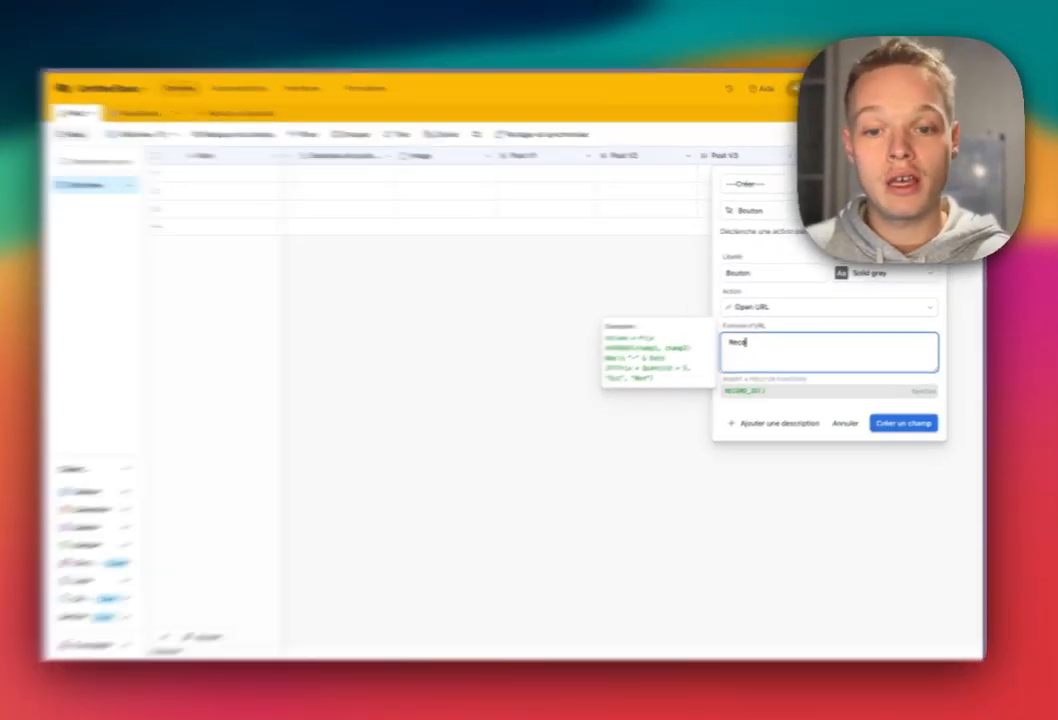
key(Return)
text())
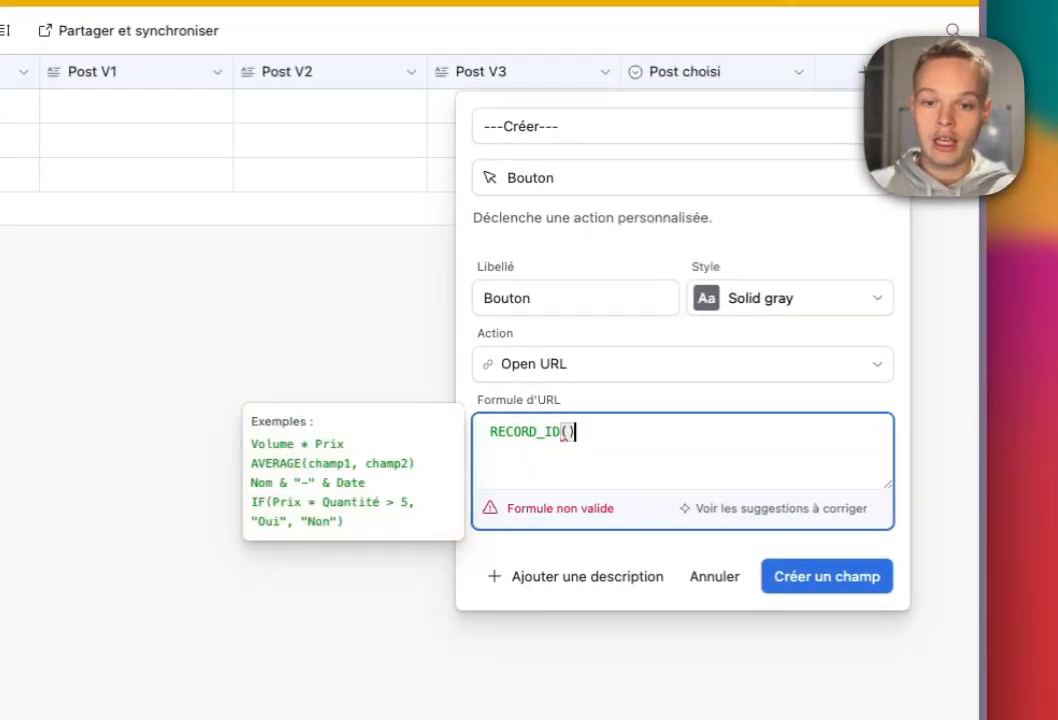
key(Return)
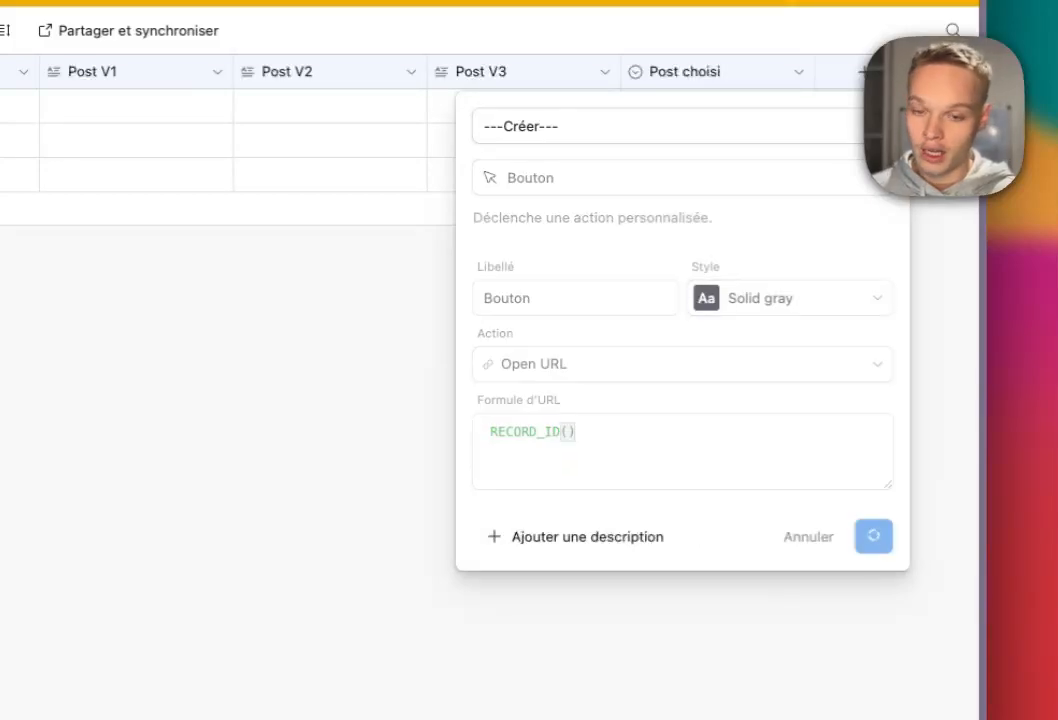
scroll(490, 300, right, 2)
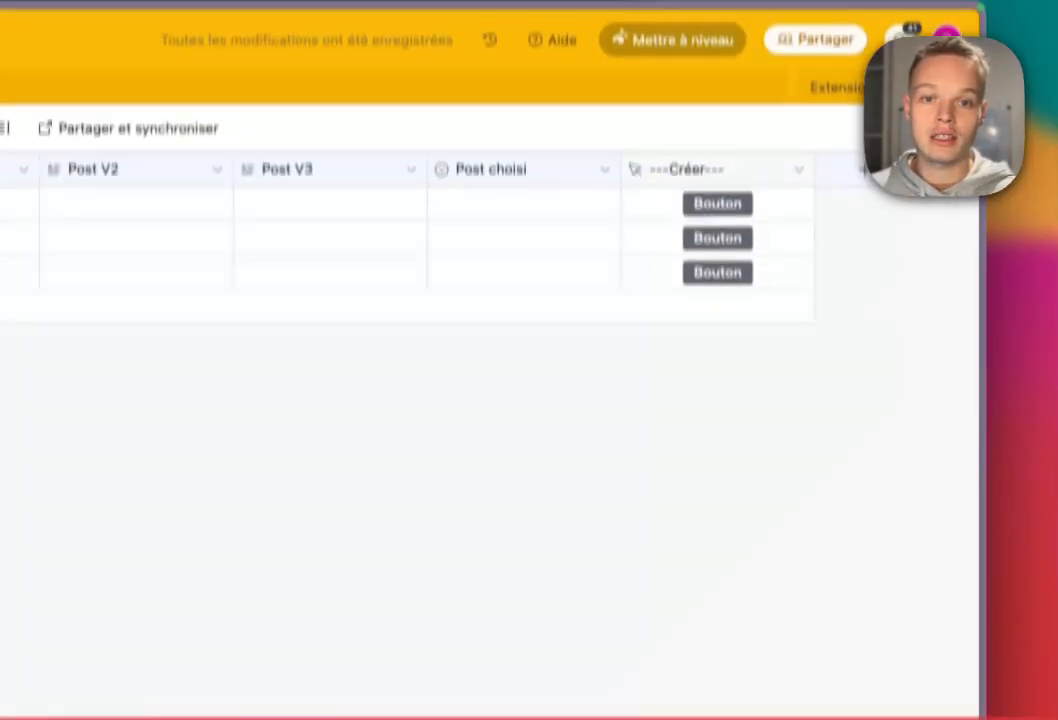
Duplicate the ---Créer--- field and rename the copy to ---Améliorer---.
click(798, 169)
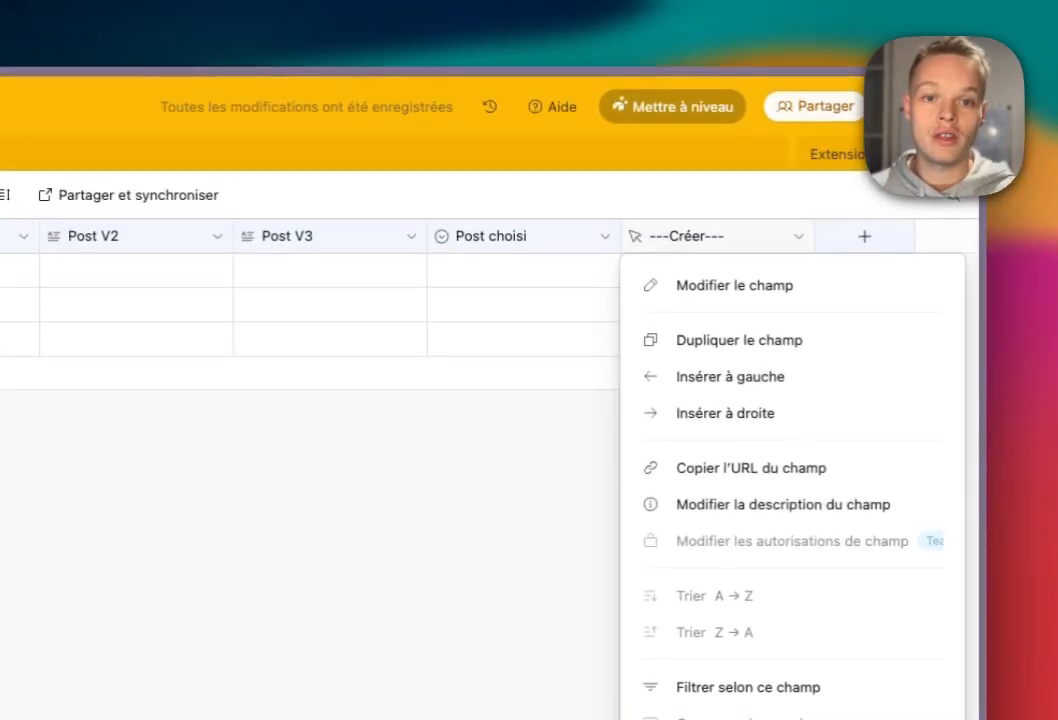
click(737, 347)
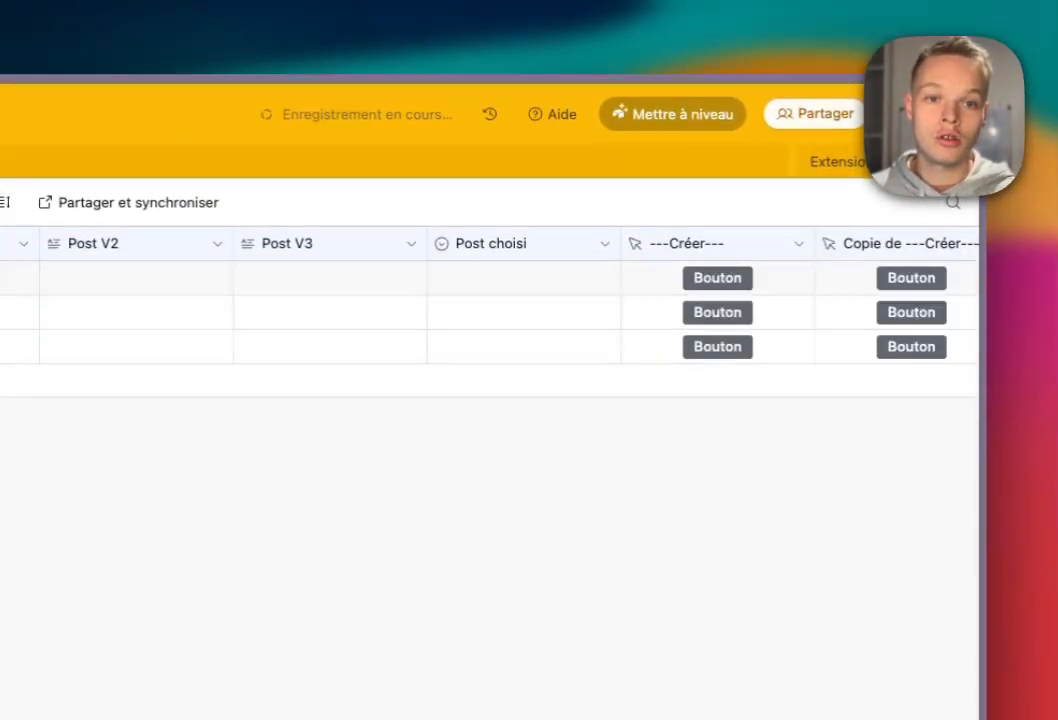
double_click(911, 243)
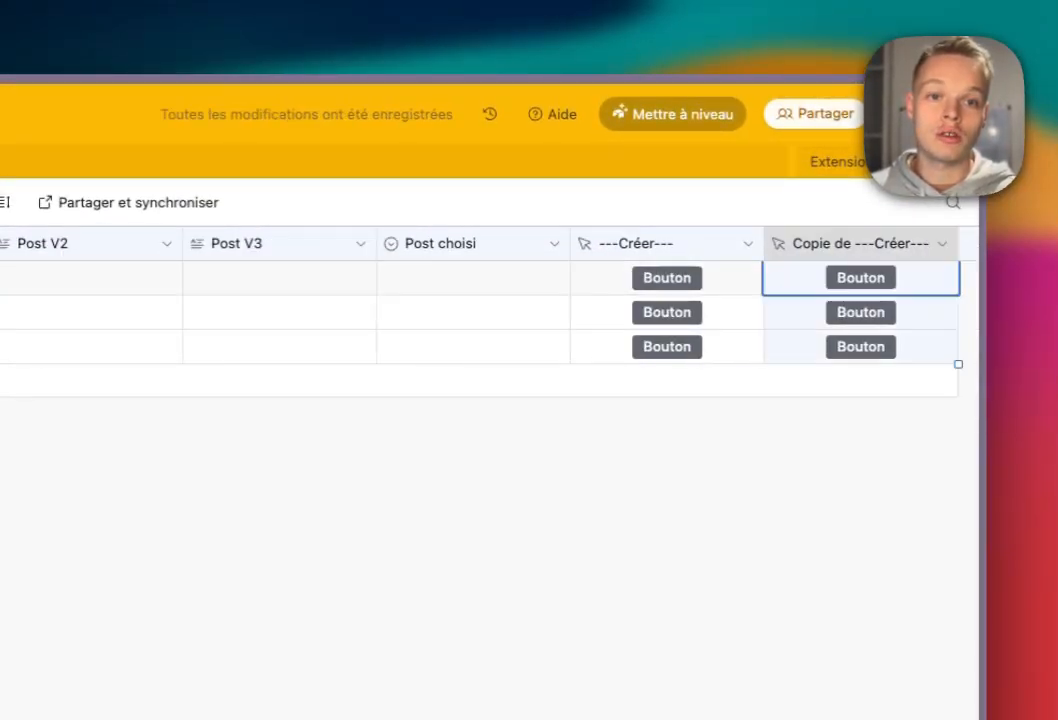
click(128, 299)
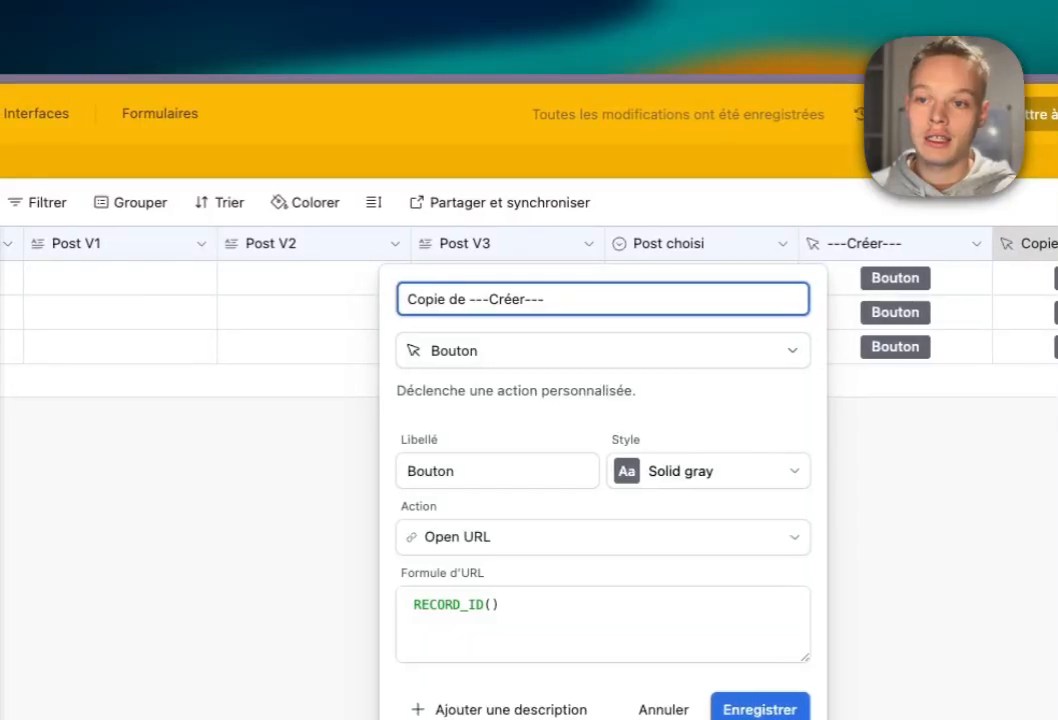
key(Left)
key(Left)
key(Left)
key(Left)
key(shift+Home)
key(BackSpace)
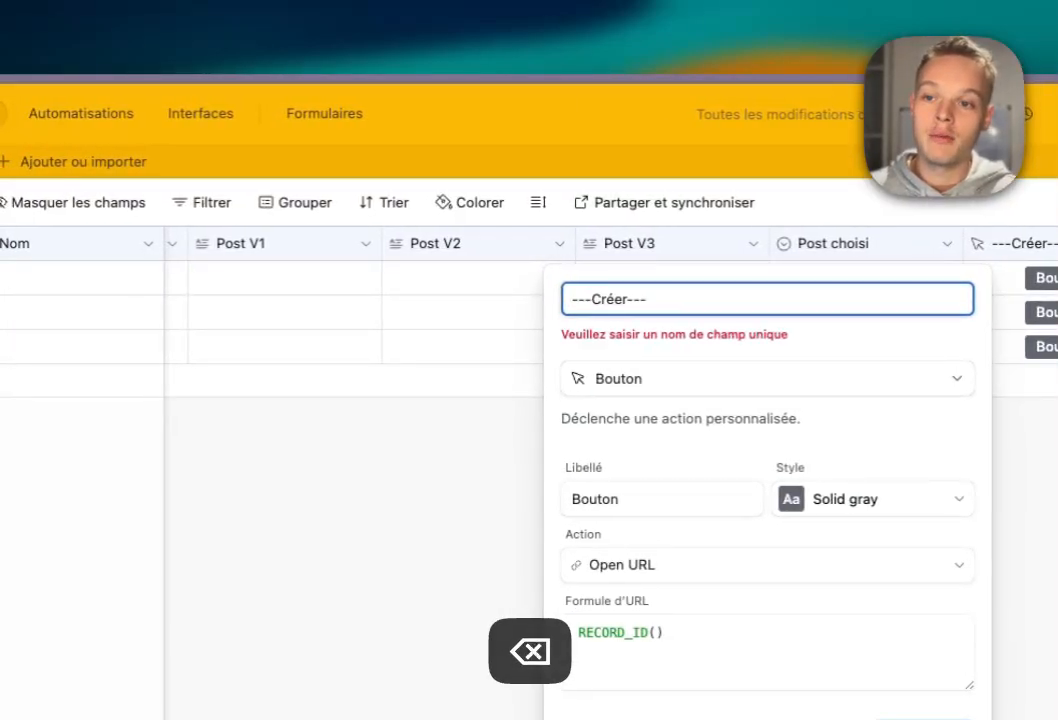
double_click(606, 299)
text(Amél)
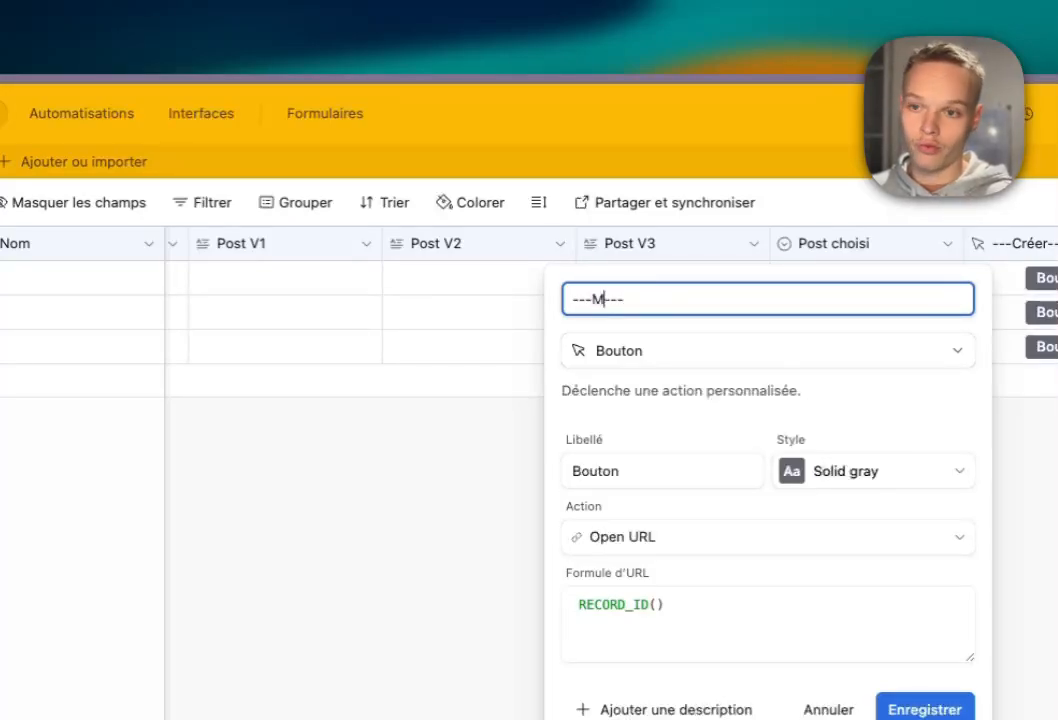
key(BackSpace)
key(BackSpace)
key(BackSpace)
key(BackSpace)
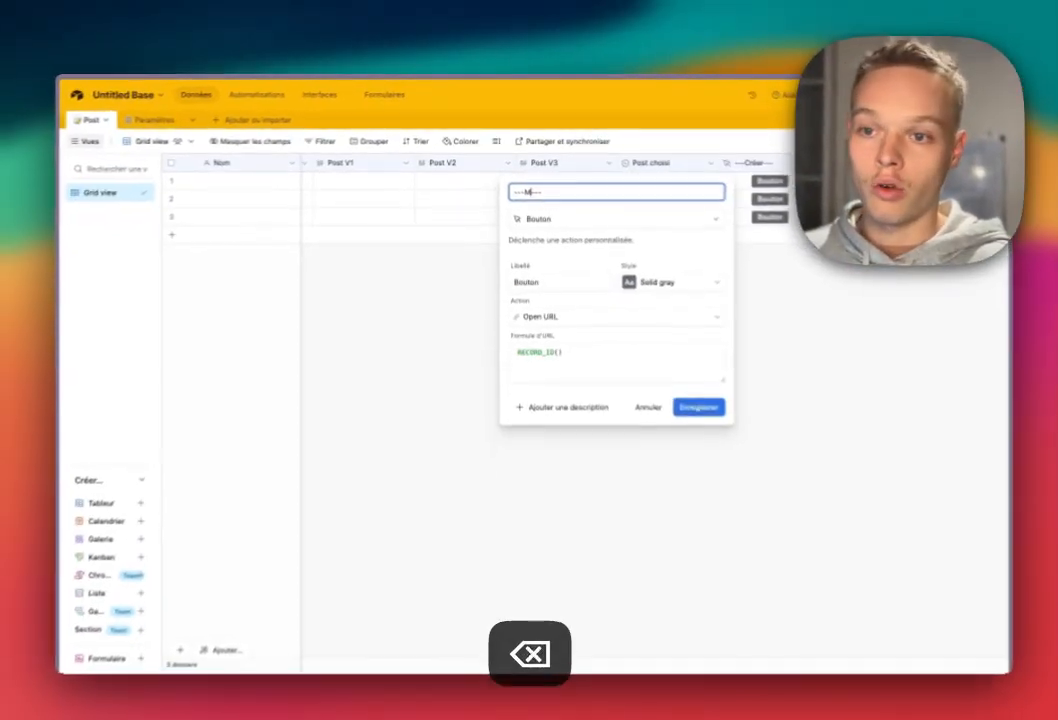
text(Améliorer)
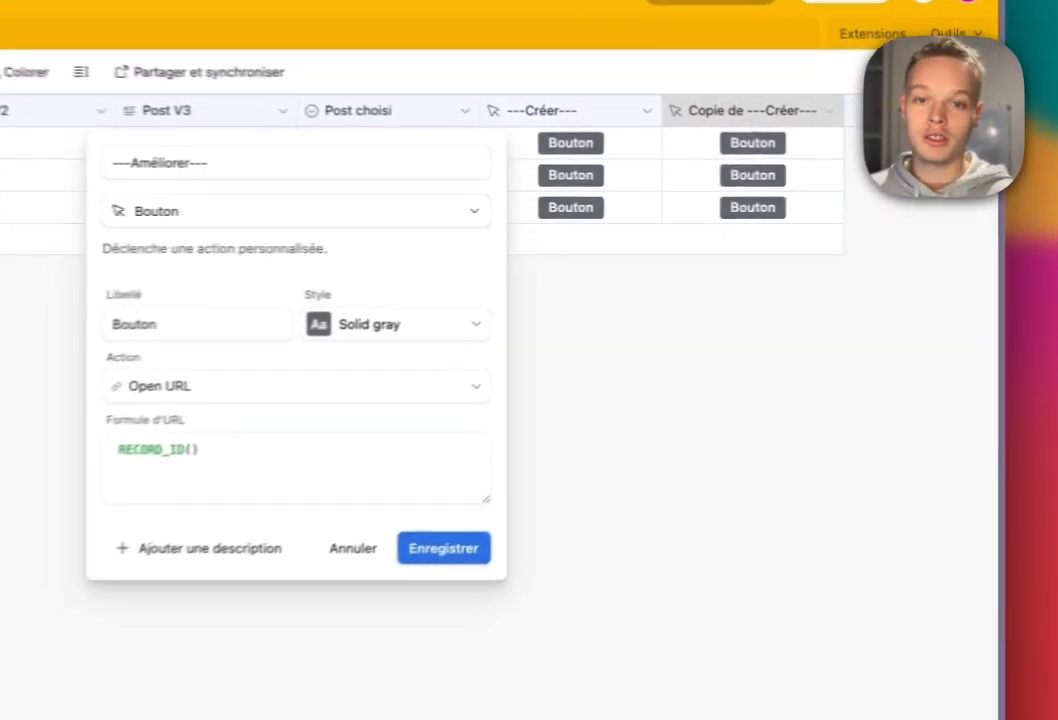
key(Return)
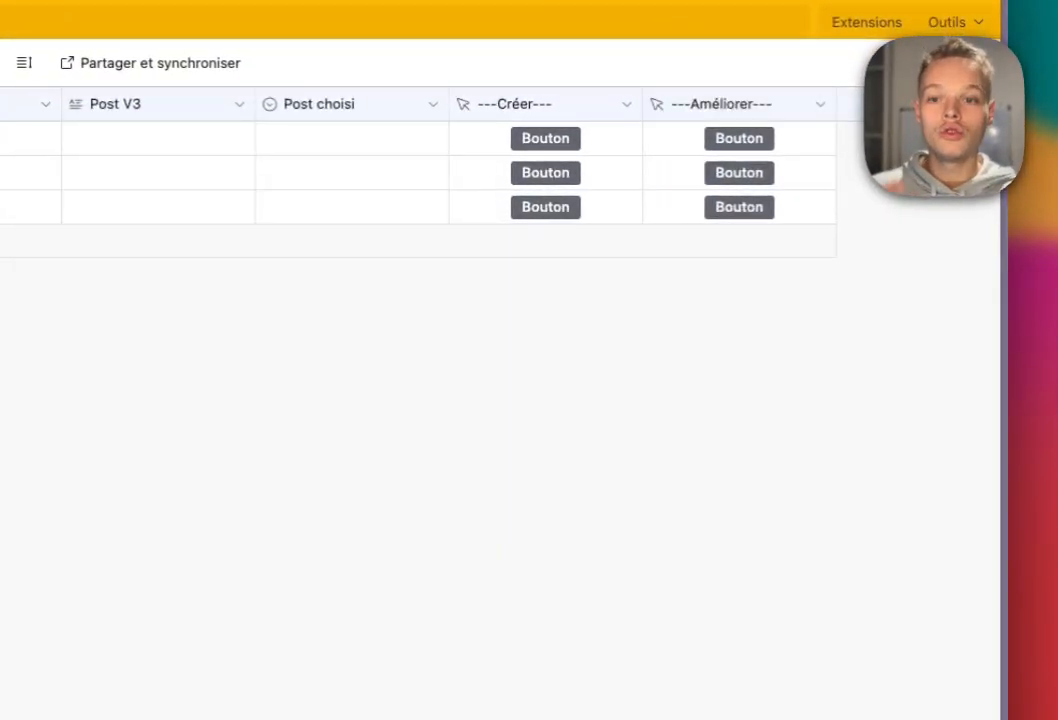
Set the ---Améliorer--- button style to solid green.
double_click(703, 192)
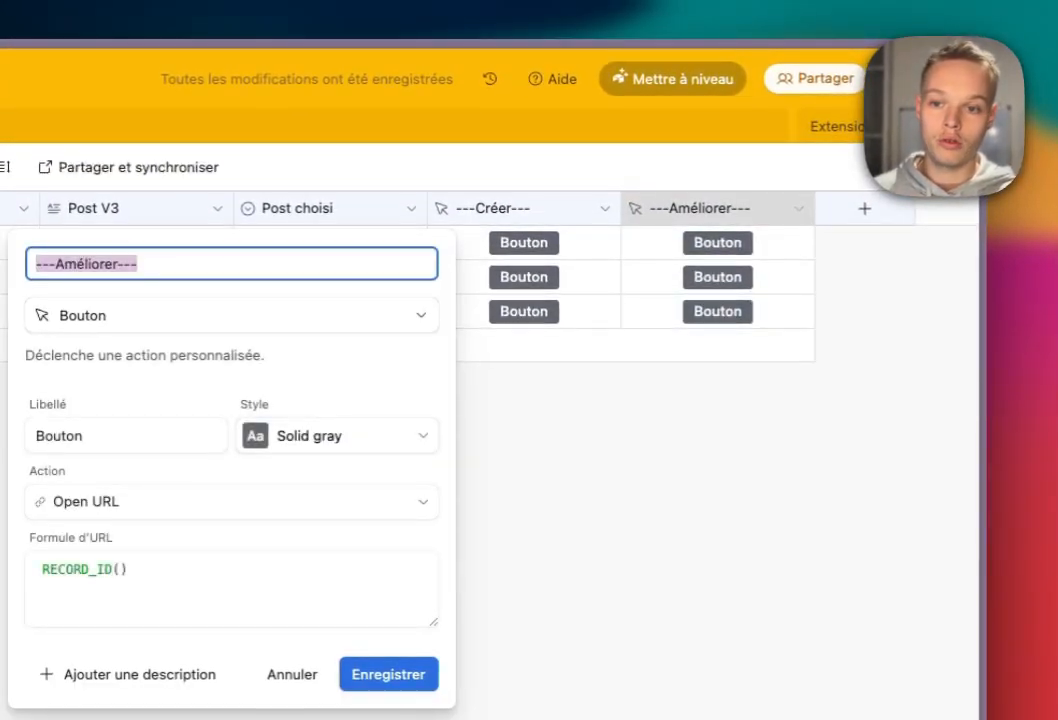
click(338, 435)
click(313, 450)
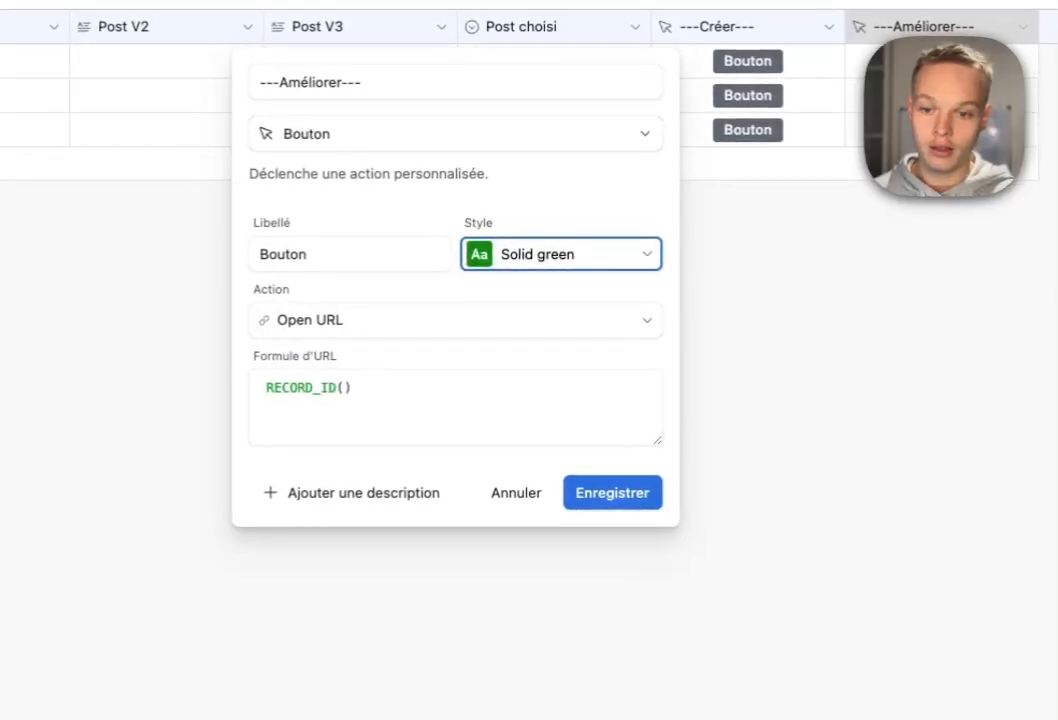
click(535, 555)
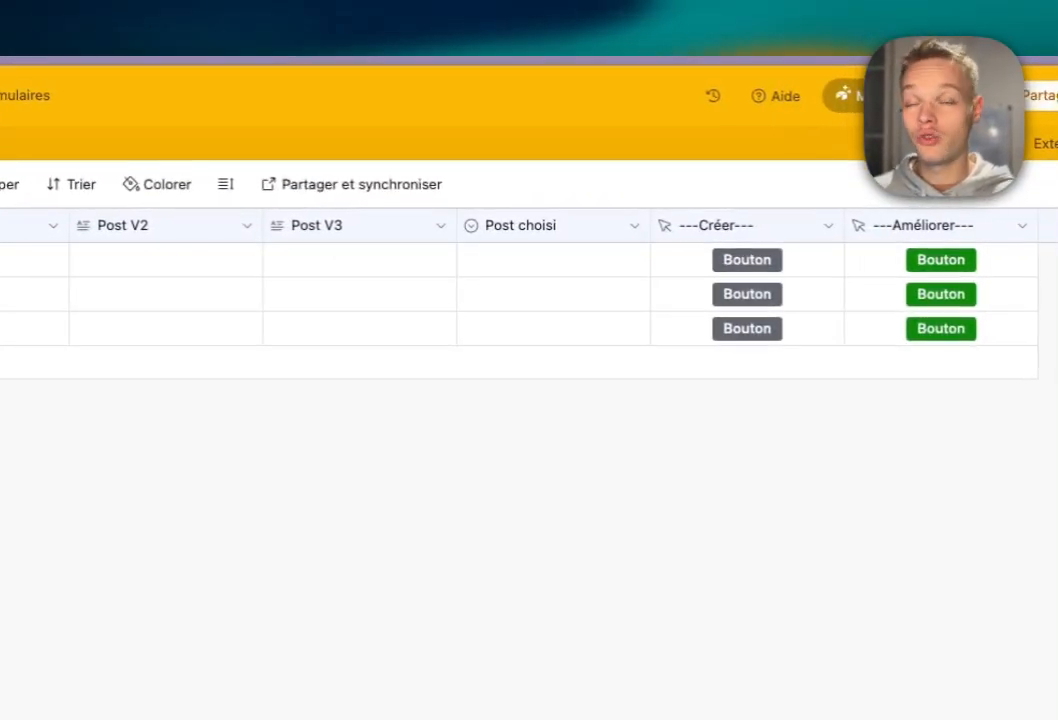
Add options Post, V1, V2 and V3 to Post choisi, dropping the empty row.
double_click(543, 260)
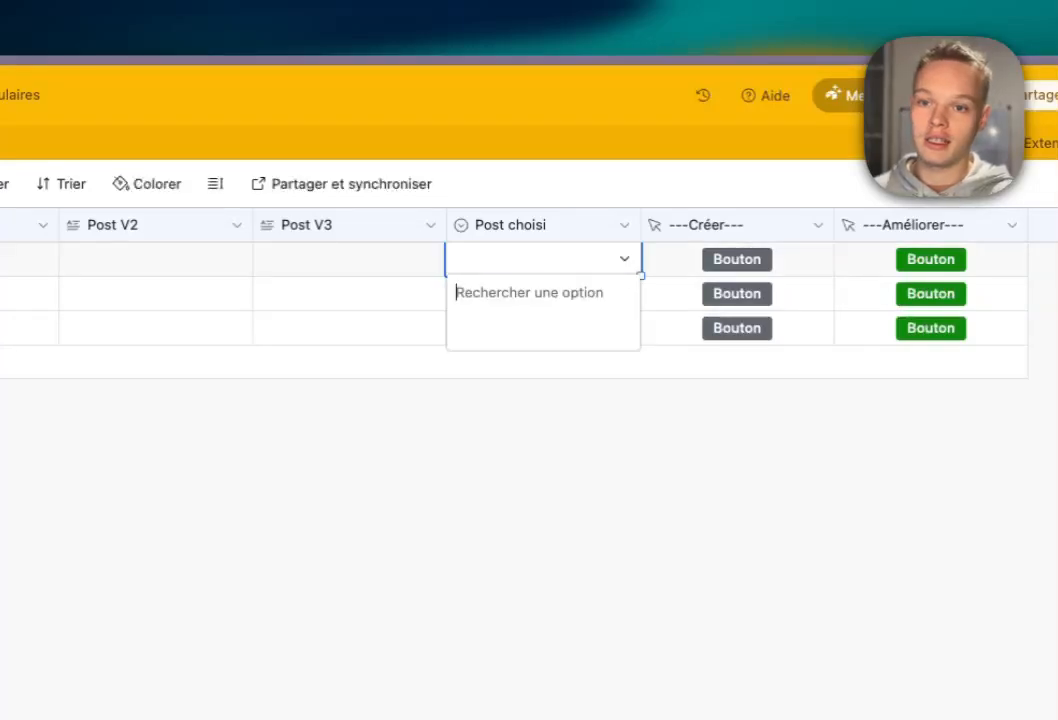
click(625, 225)
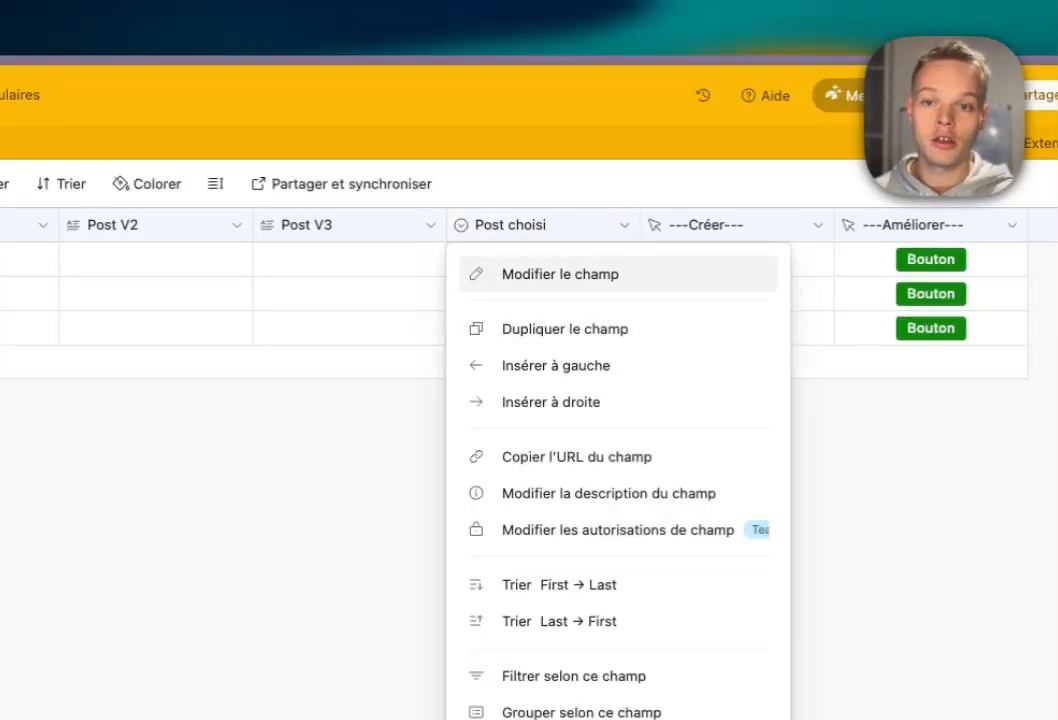
click(560, 274)
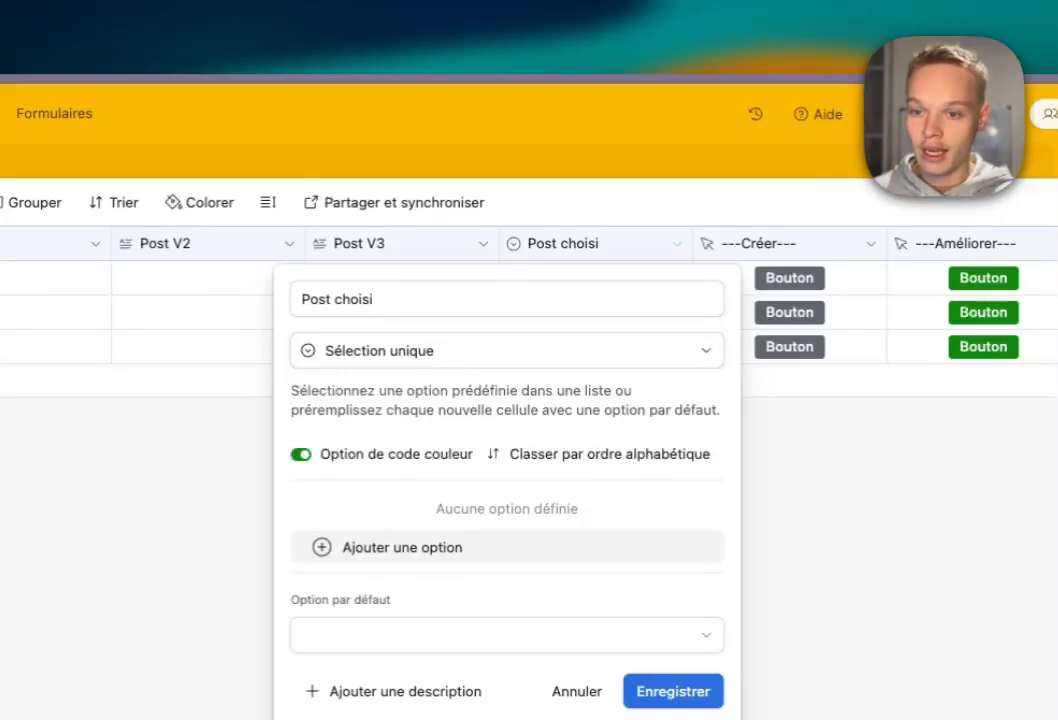
click(390, 547)
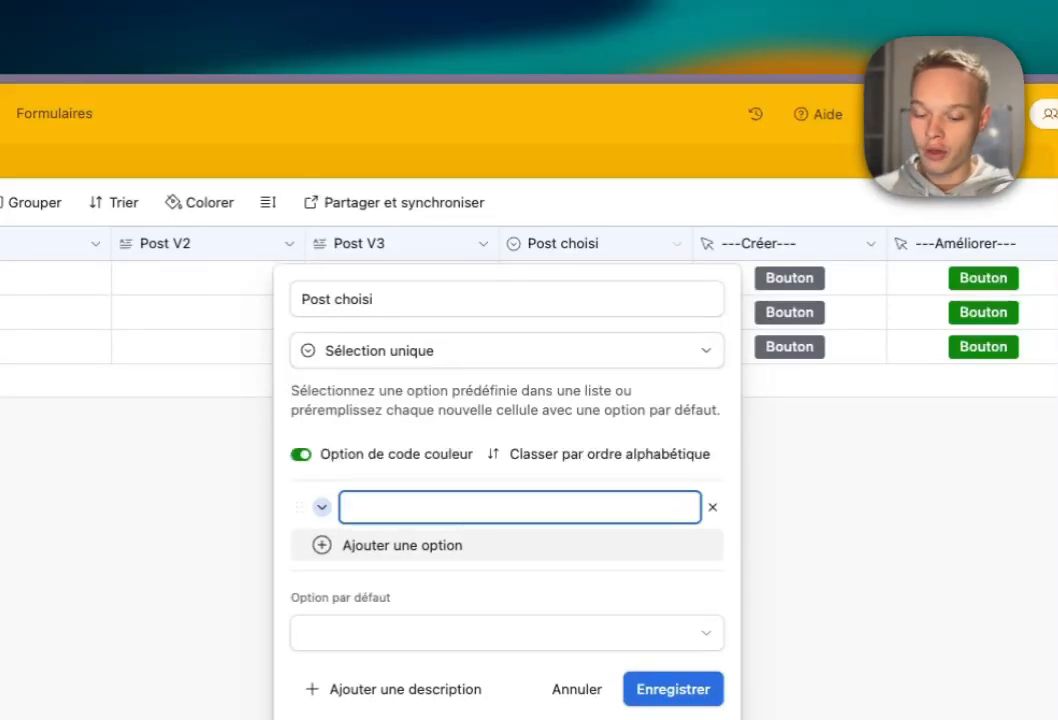
text(Post)
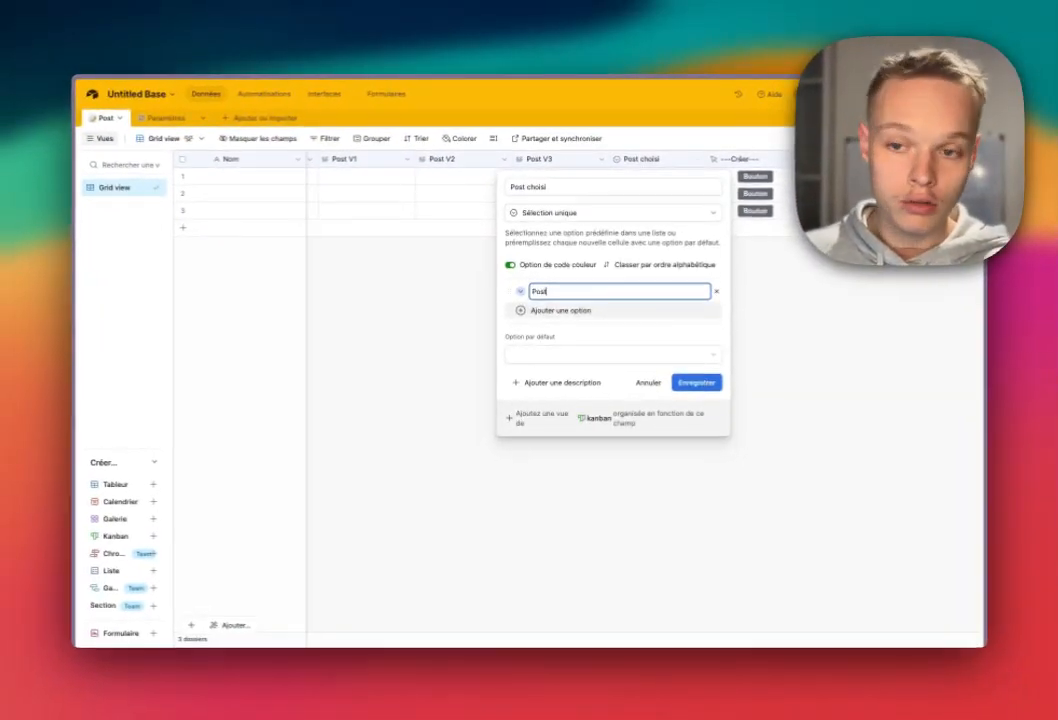
key(Return)
text(V)
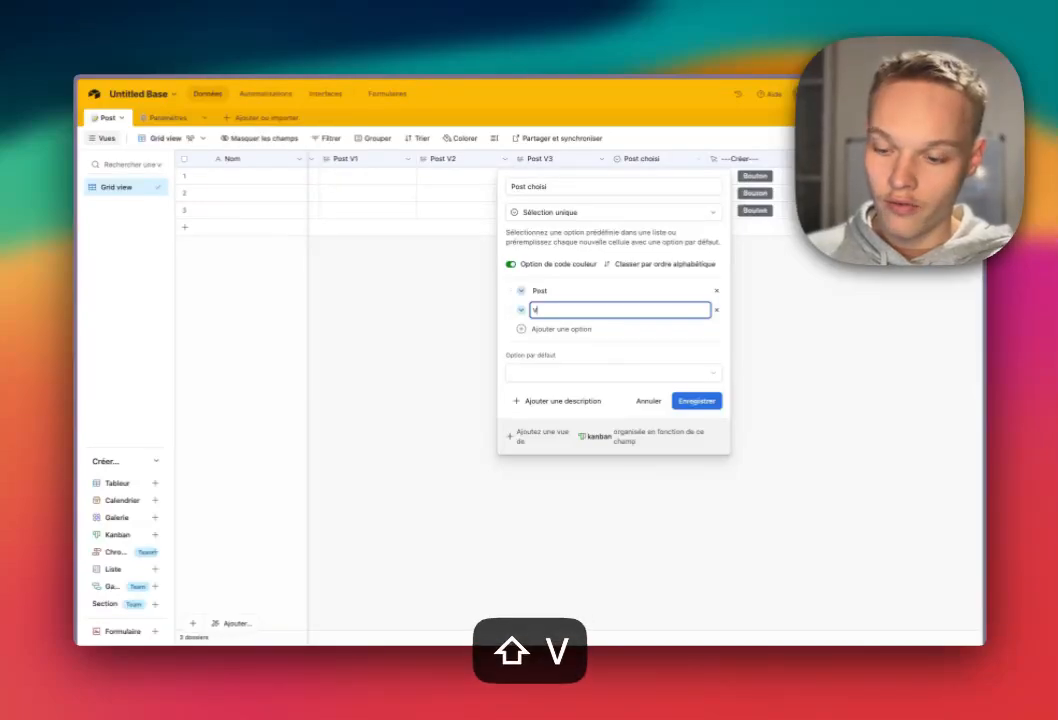
text(1)
key(Return)
text(V2)
key(Return)
text(V)
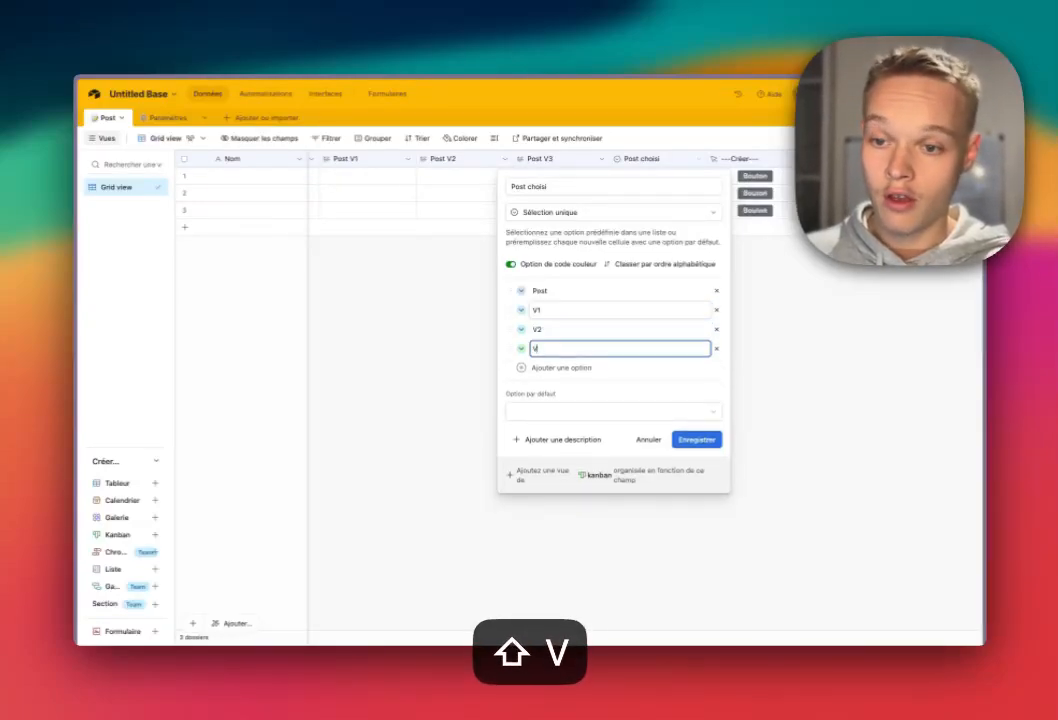
text(3)
key(Return)
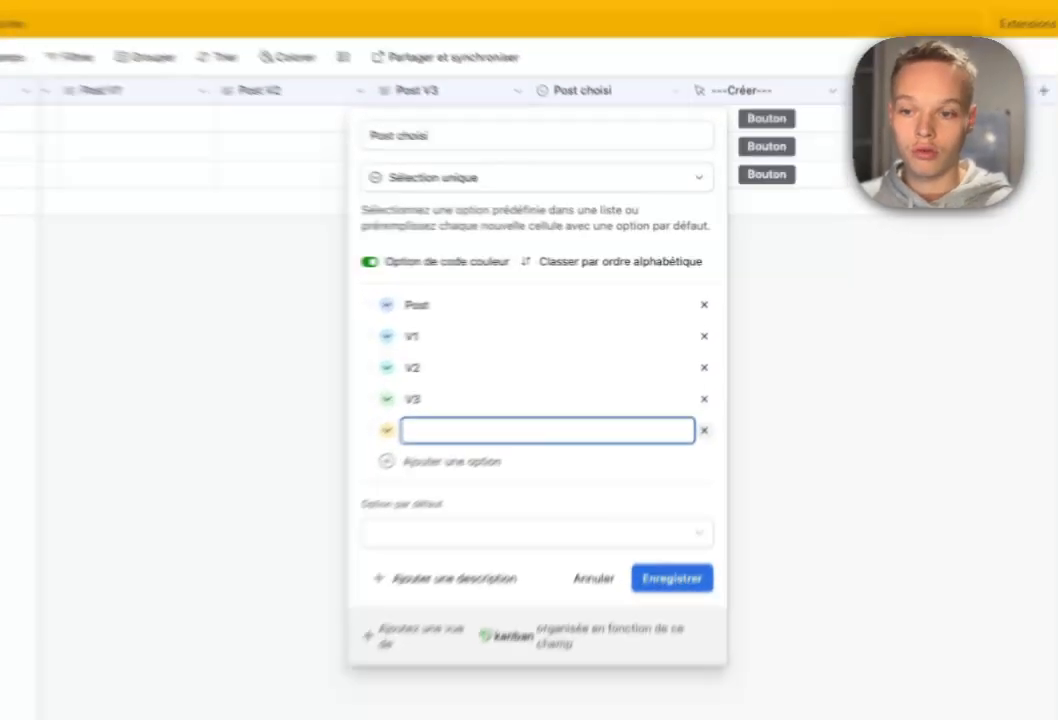
click(716, 368)
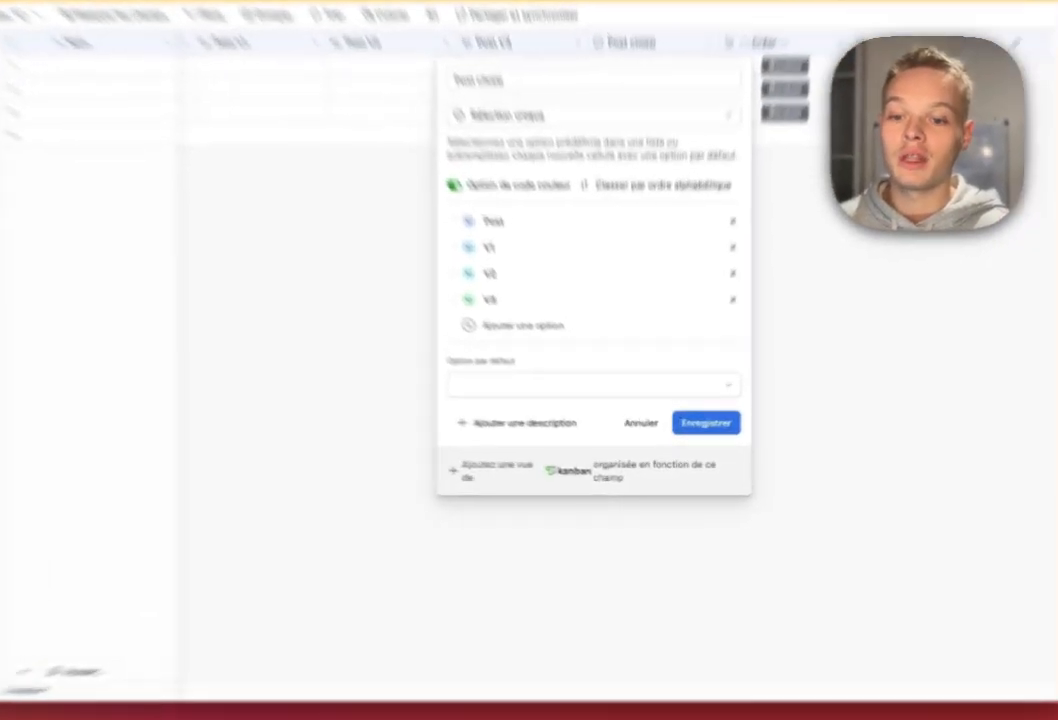
click(697, 440)
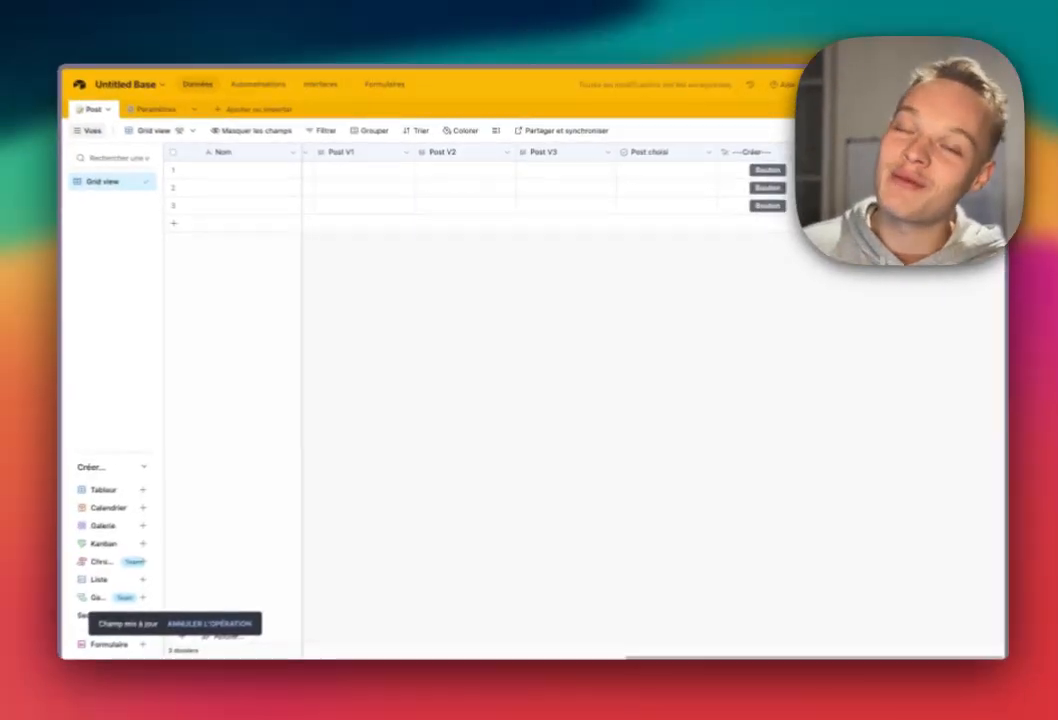
Glance at the Post field's settings, then open the Status field's settings.
scroll(600, 380, left, 10)
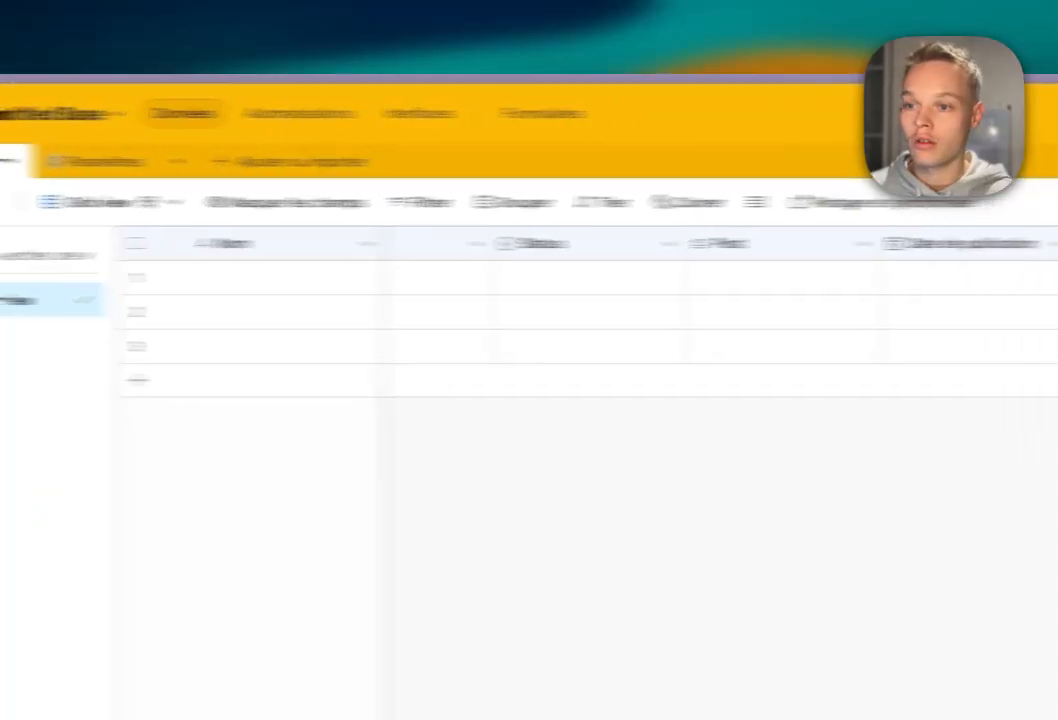
click(782, 278)
click(770, 243)
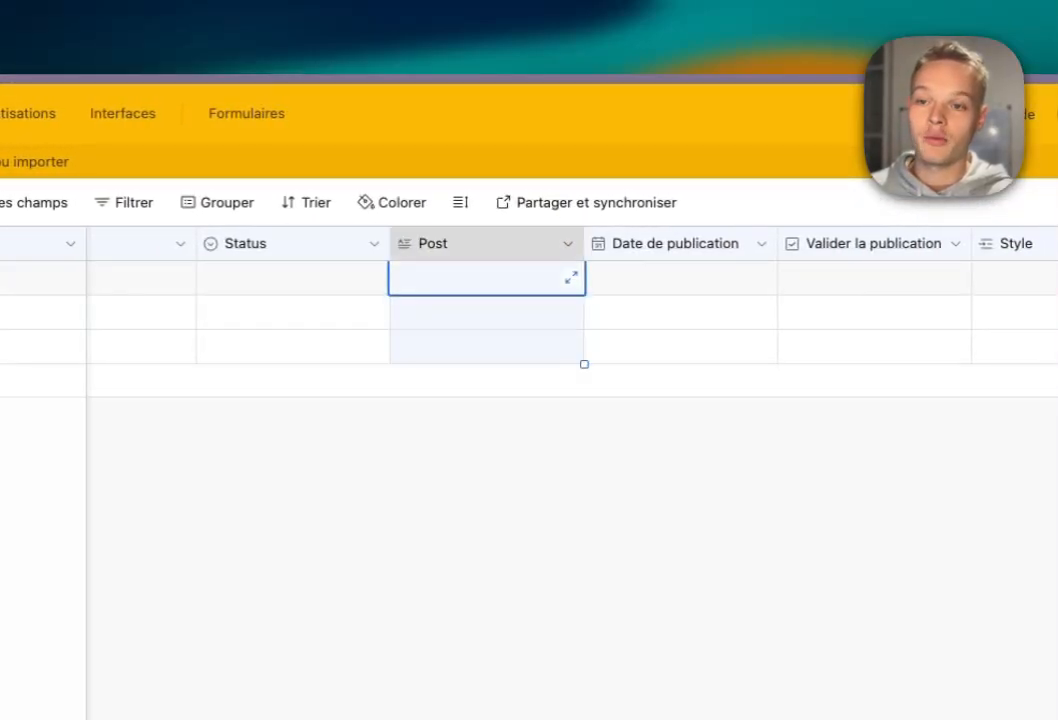
click(568, 244)
click(503, 292)
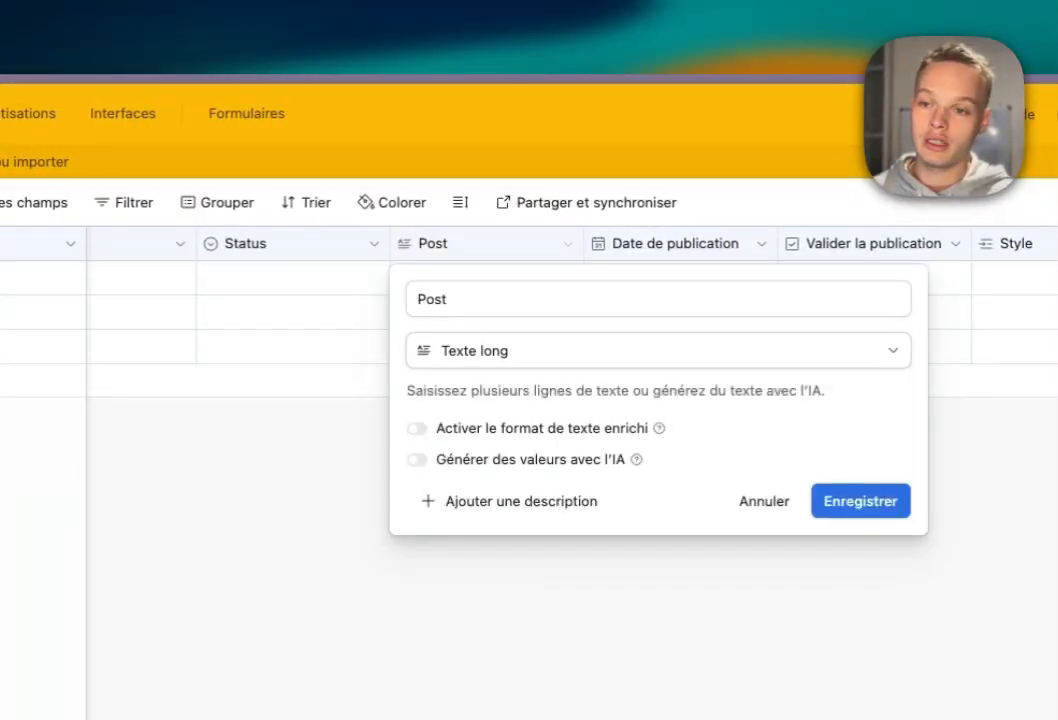
double_click(432, 299)
click(292, 312)
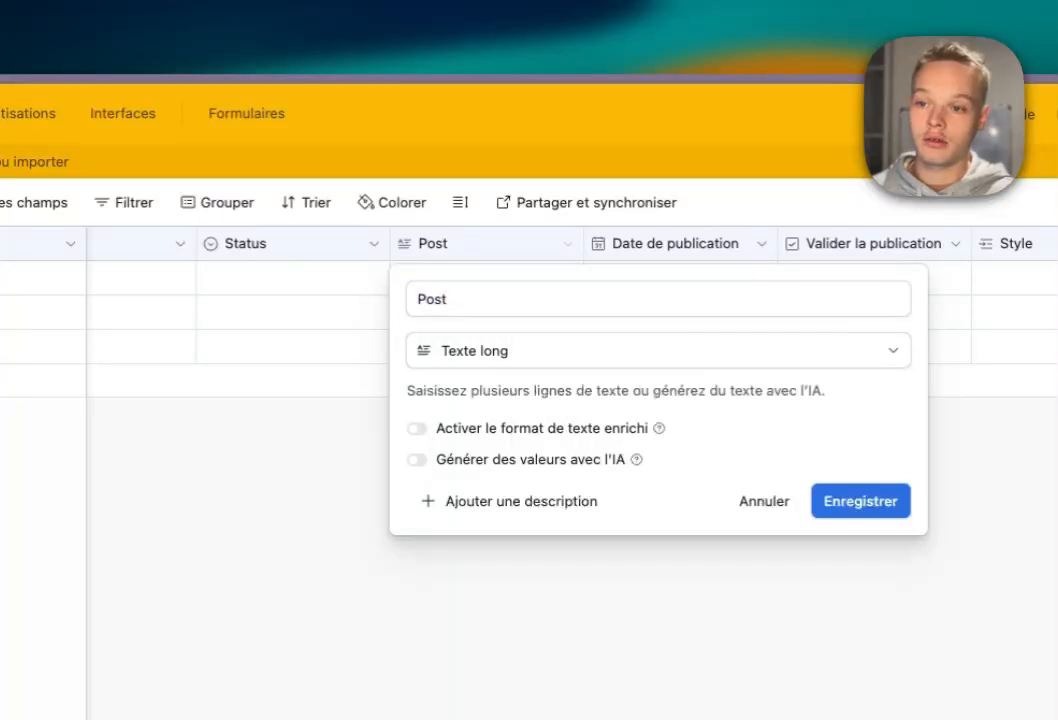
double_click(450, 204)
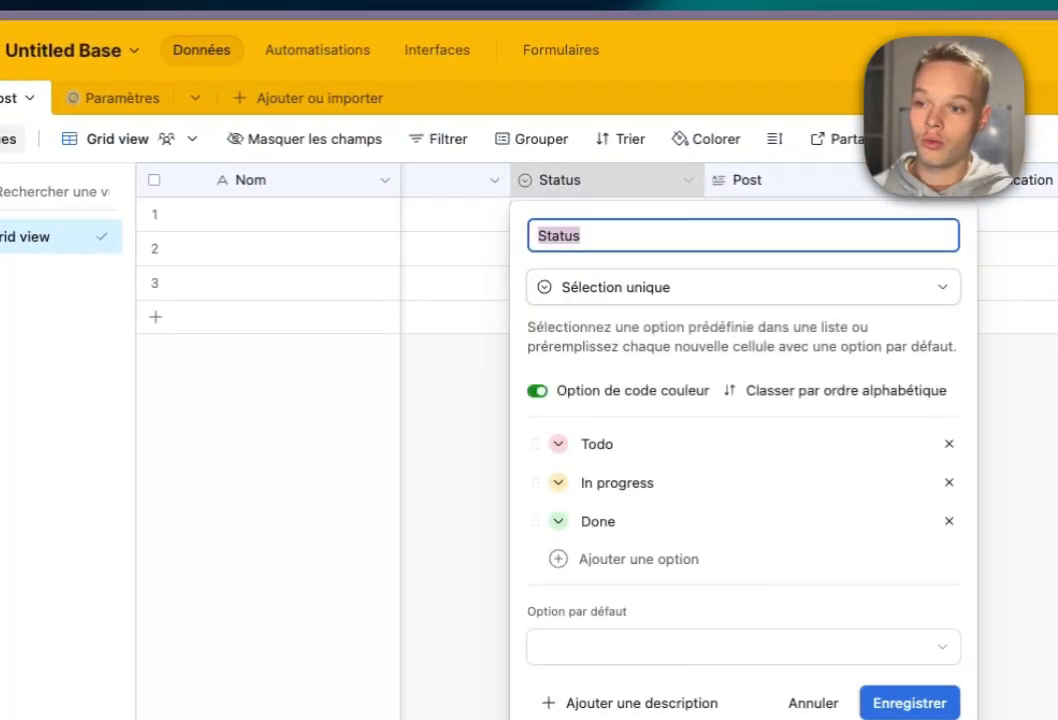
Rename the Status options Todo, In progress, Done to À faire, En cours, Fait.
click(650, 444)
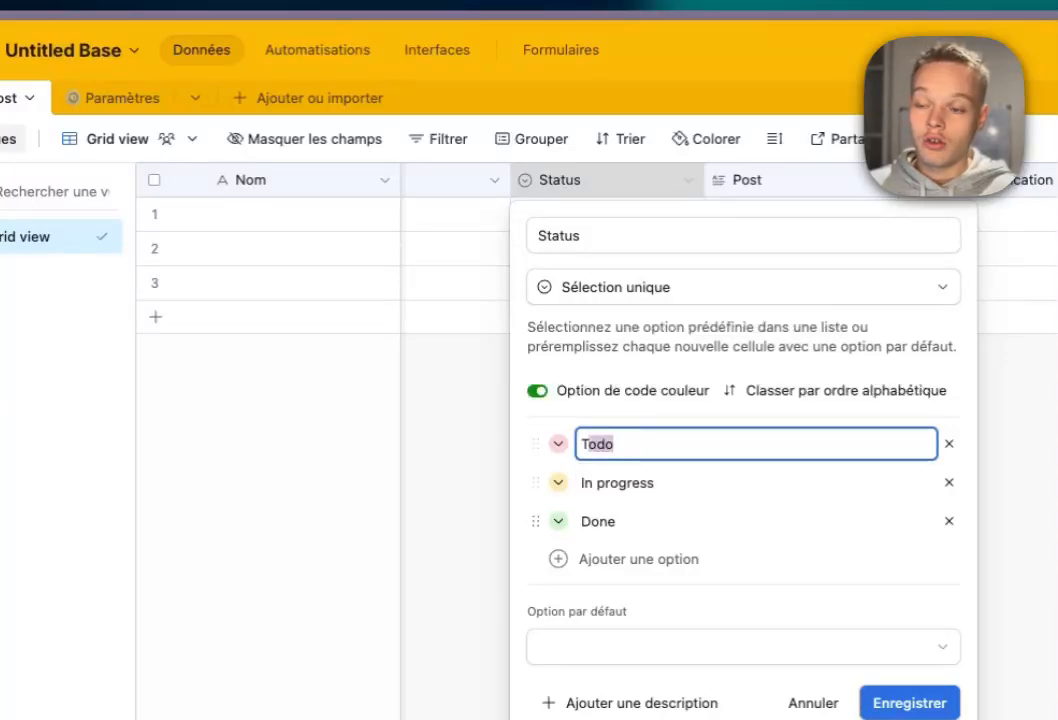
key(super+a)
text(À)
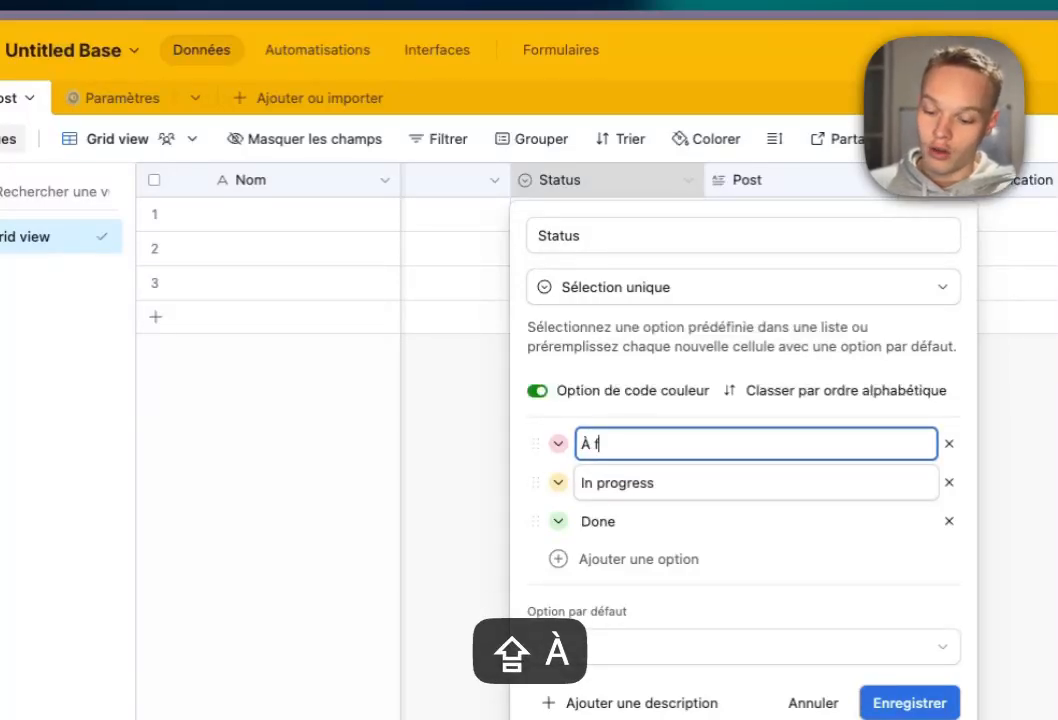
double_click(636, 483)
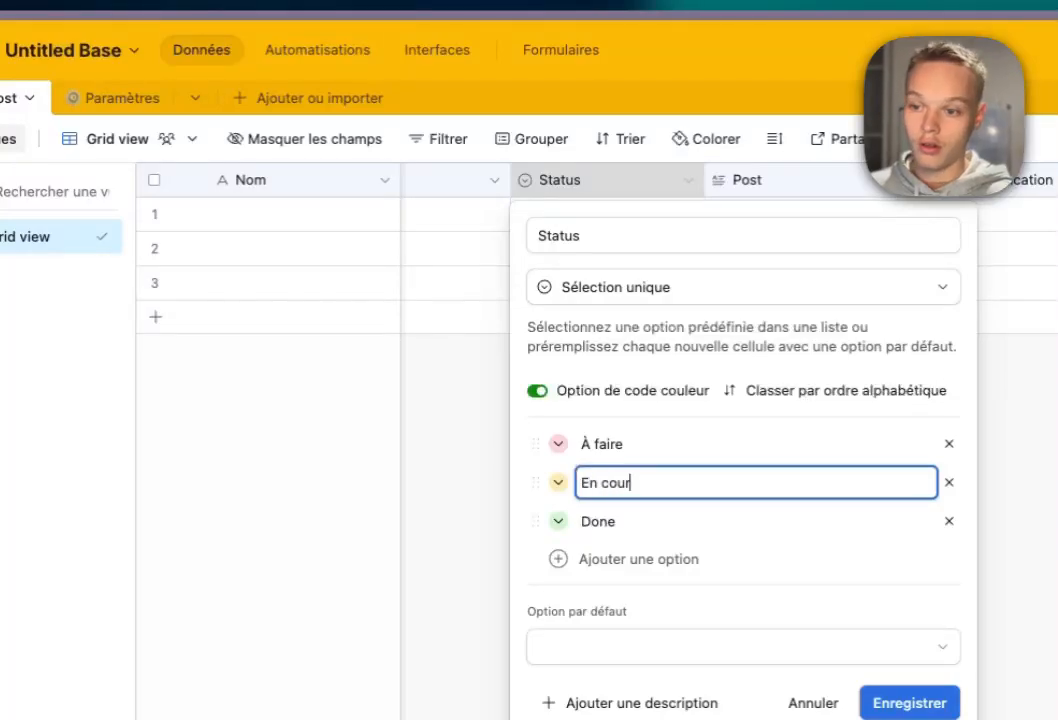
key(Tab)
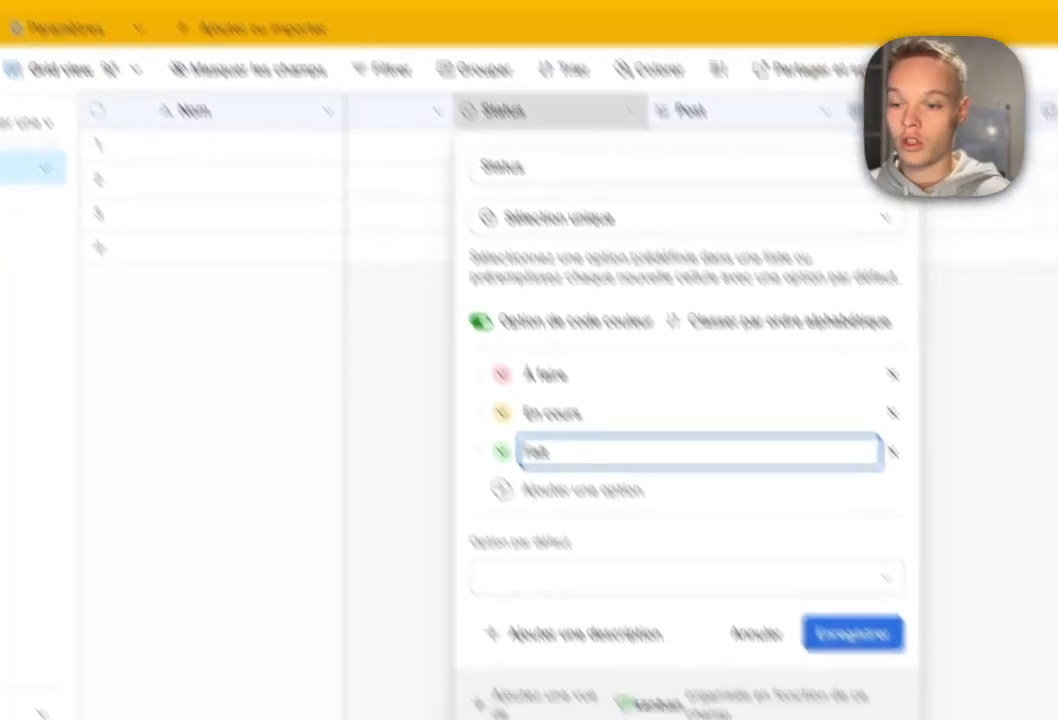
click(909, 703)
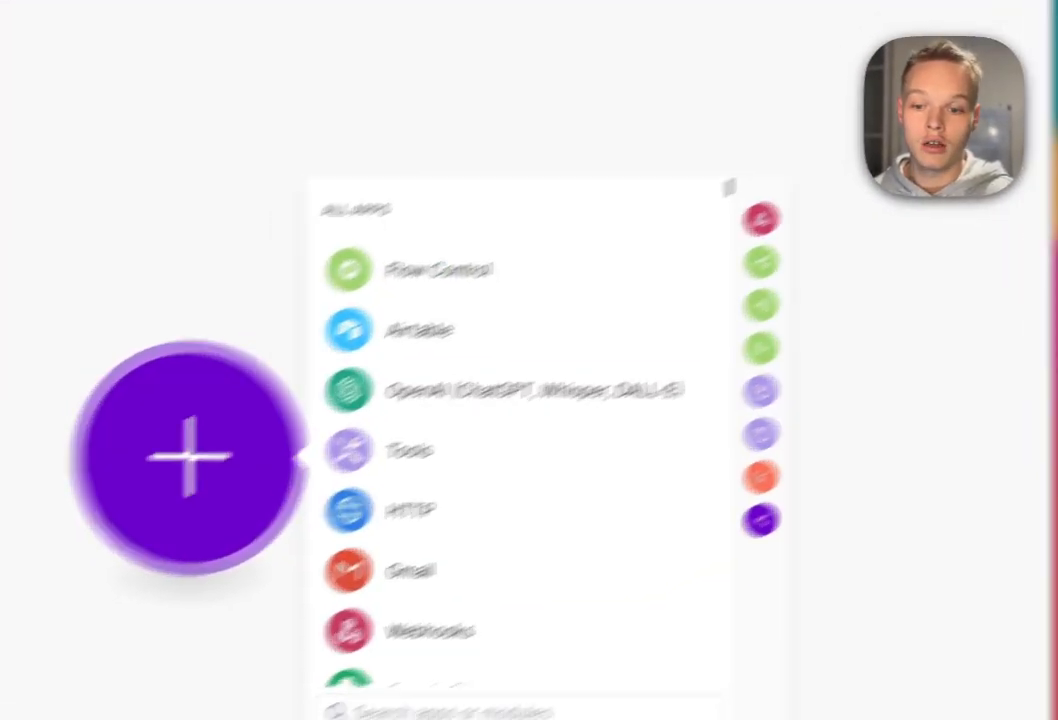
Add a Custom webhook trigger with a new hook 'Jour 1 - Création de posts - Youtube'.
text(webh)
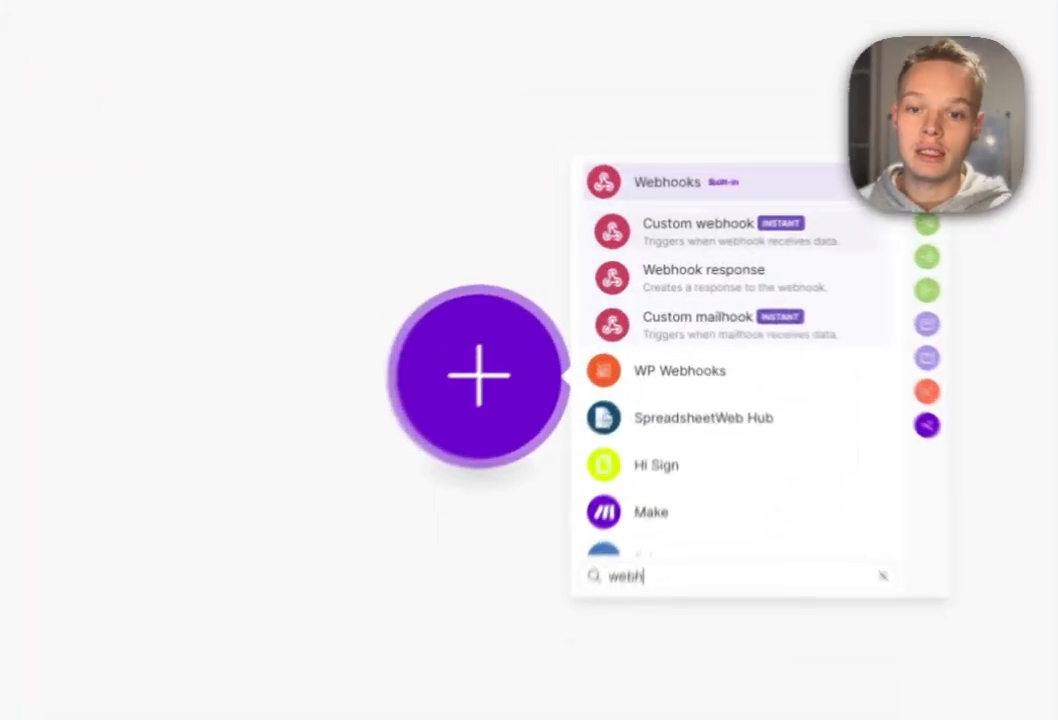
click(690, 240)
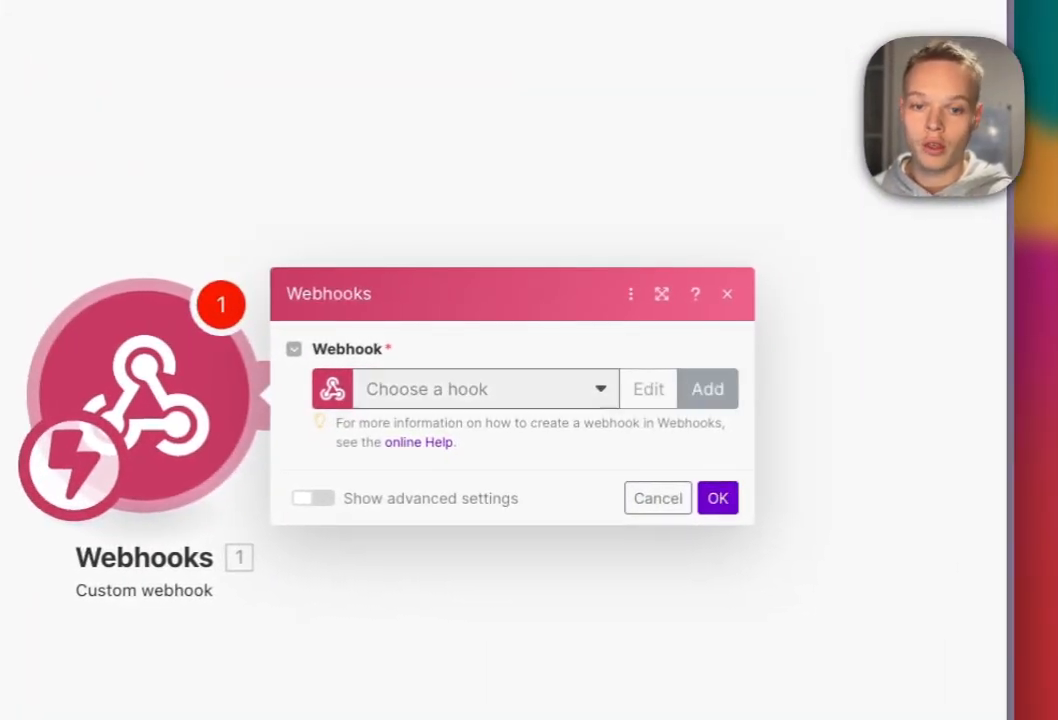
click(749, 391)
triple_click(458, 300)
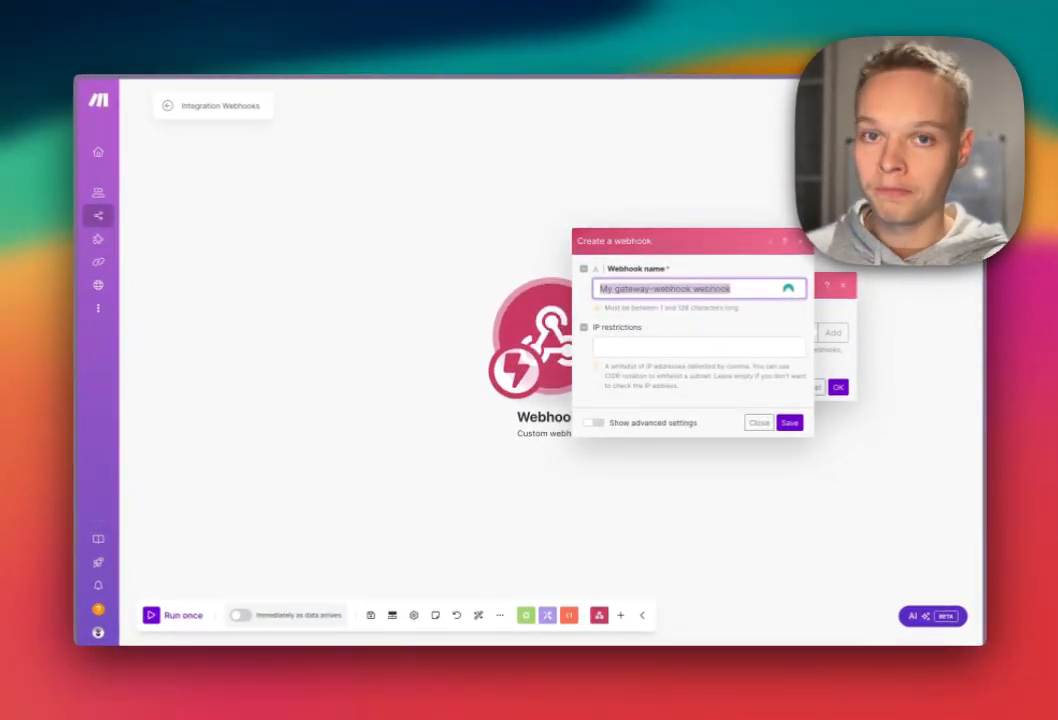
text(J)
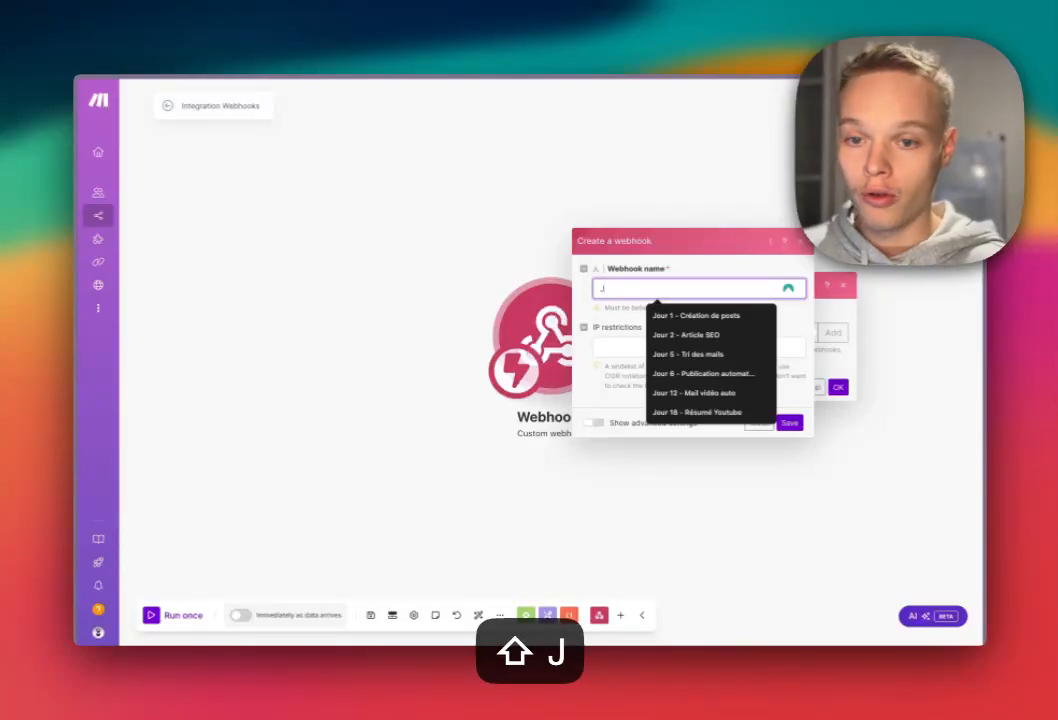
text(our 1)
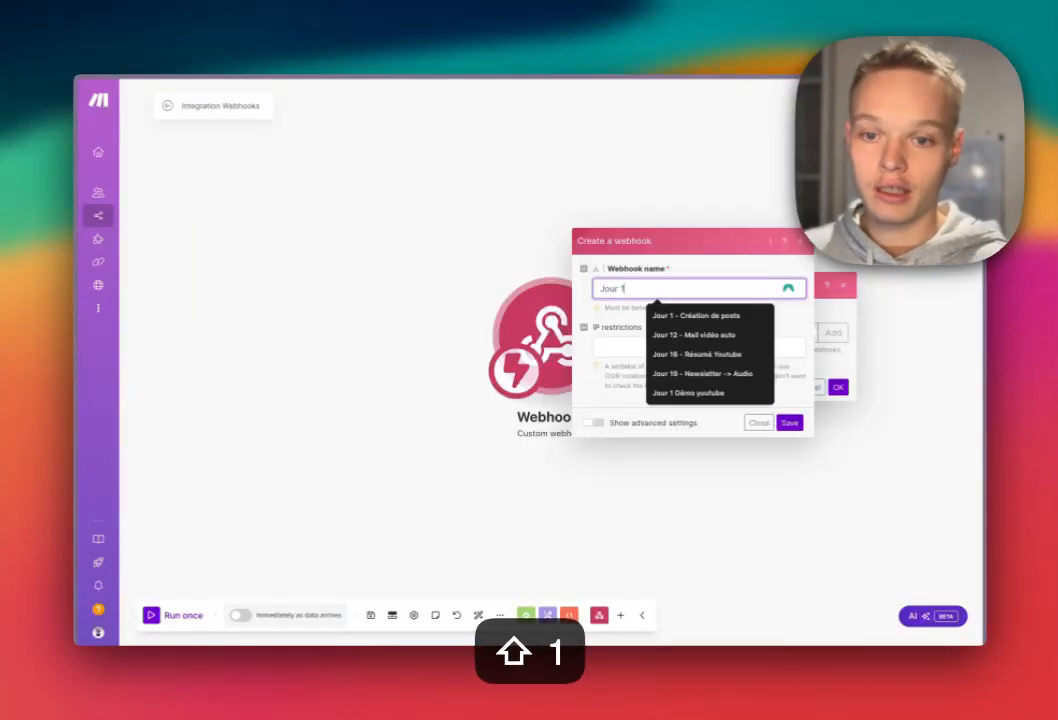
key(Down)
key(Return)
text(- Yo)
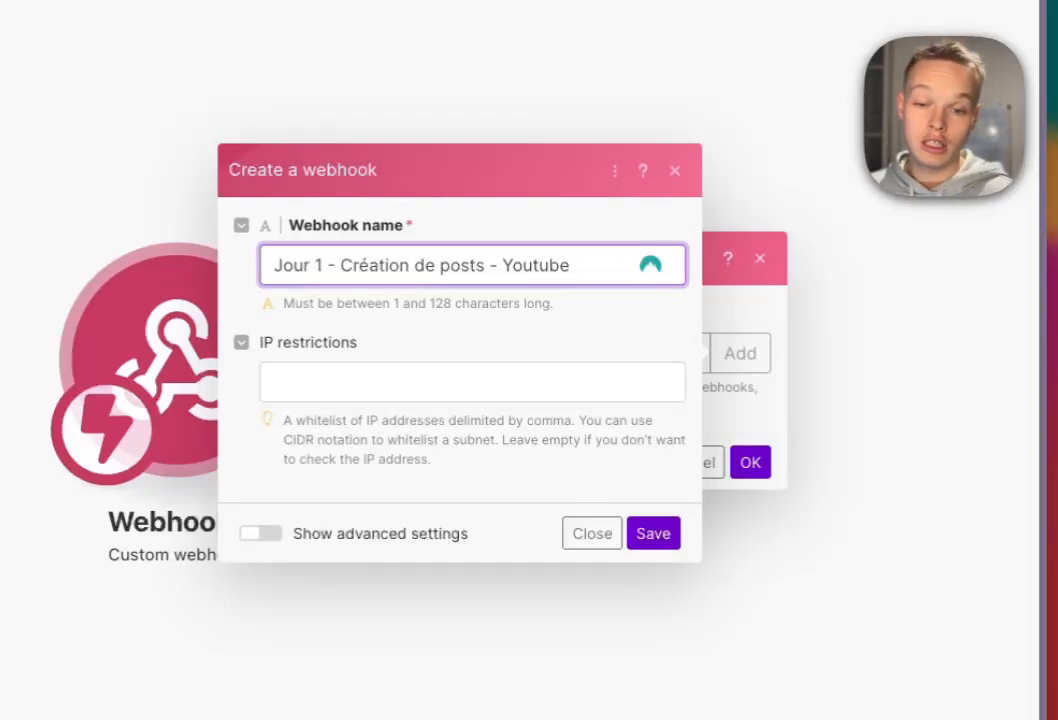
text(utube)
key(Return)
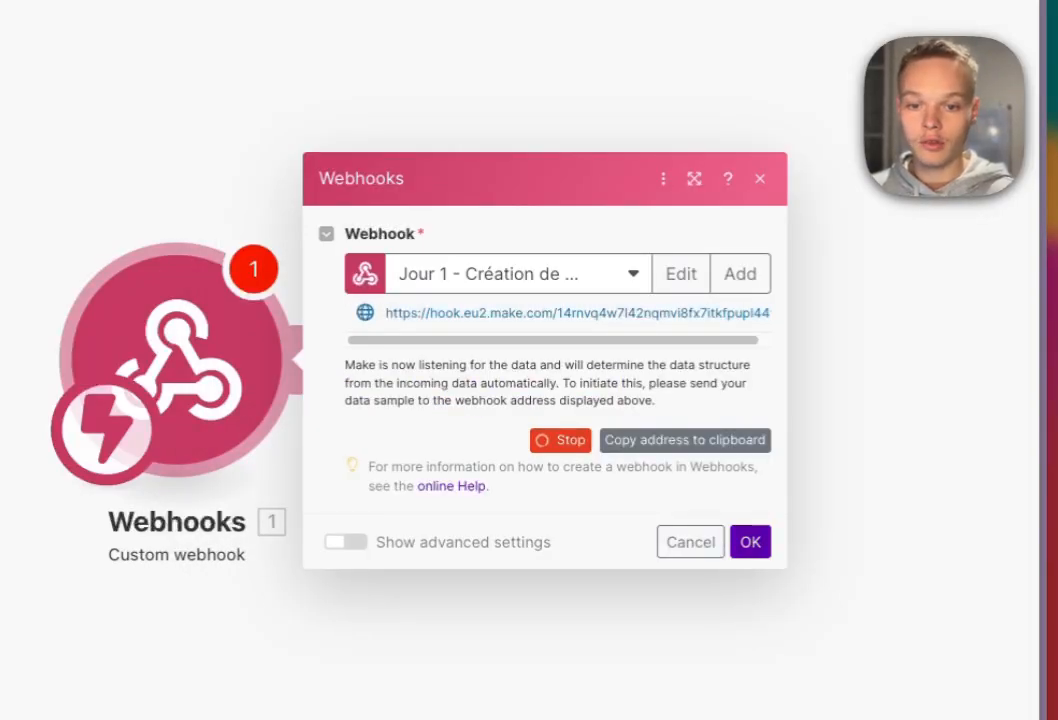
key(Return)
click(316, 360)
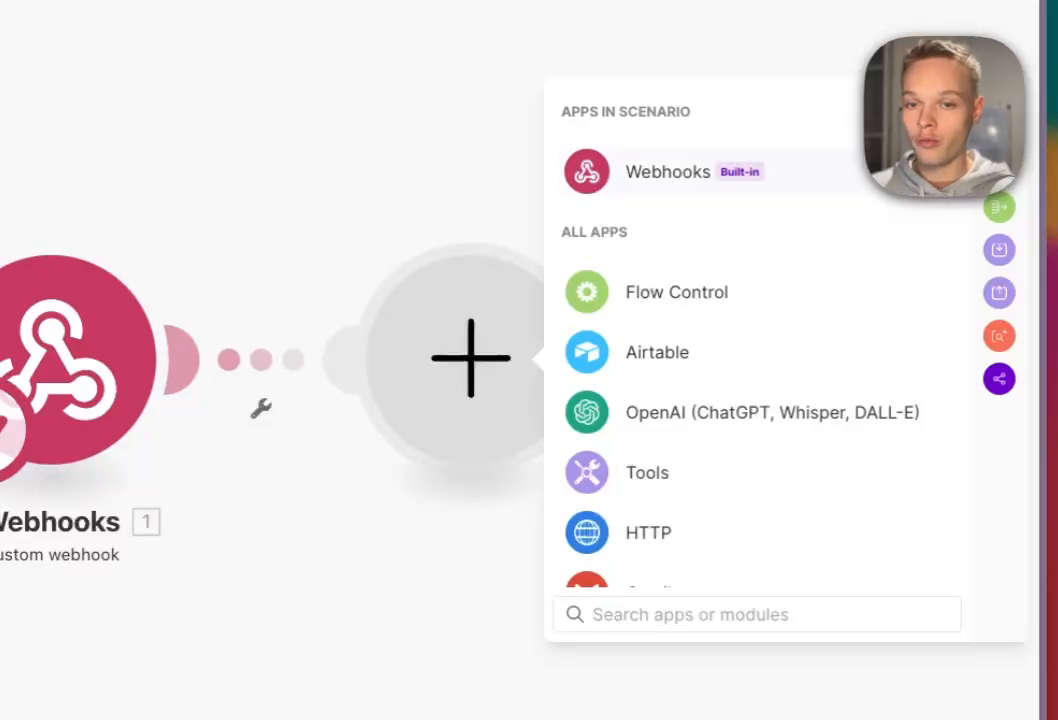
Add a Webhooks > Webhook response with status 200 and the pasted <script>window.close()</script> body.
key(Return)
key(Return)
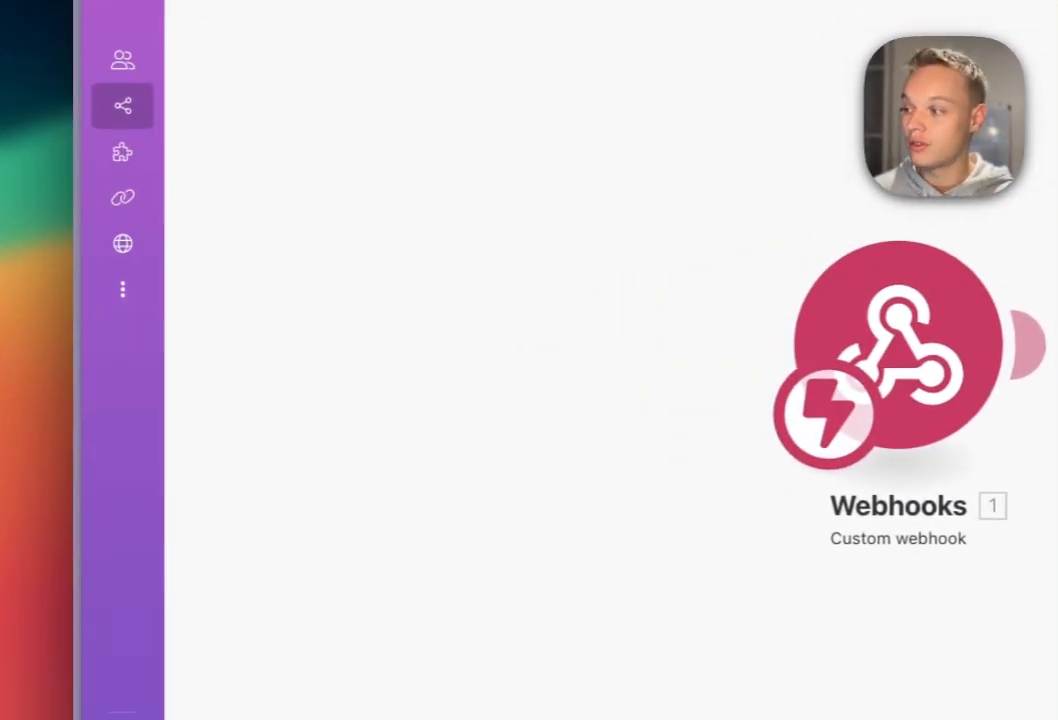
key(super+a)
key(super+c)
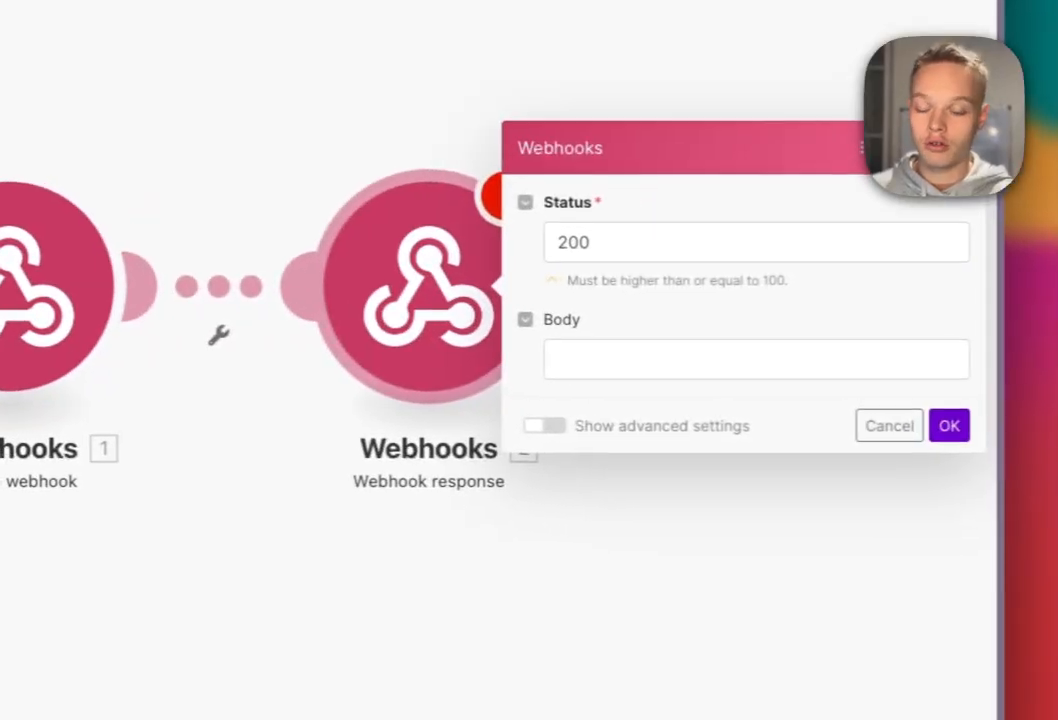
click(741, 358)
key(super+v)
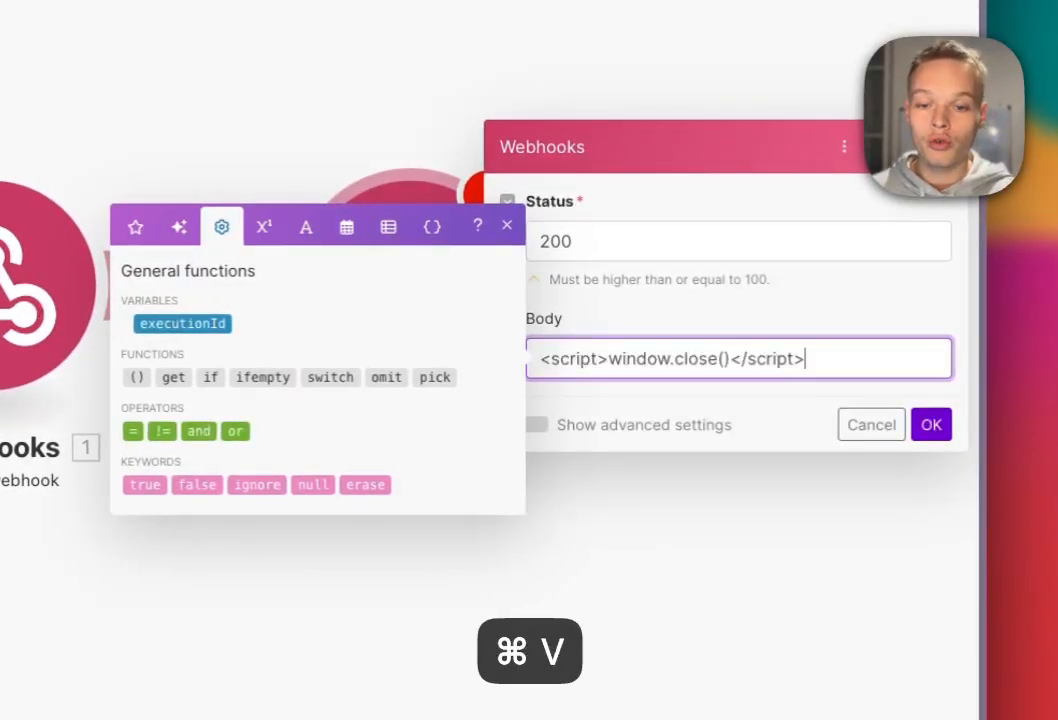
drag(541, 359, 806, 359)
click(541, 359)
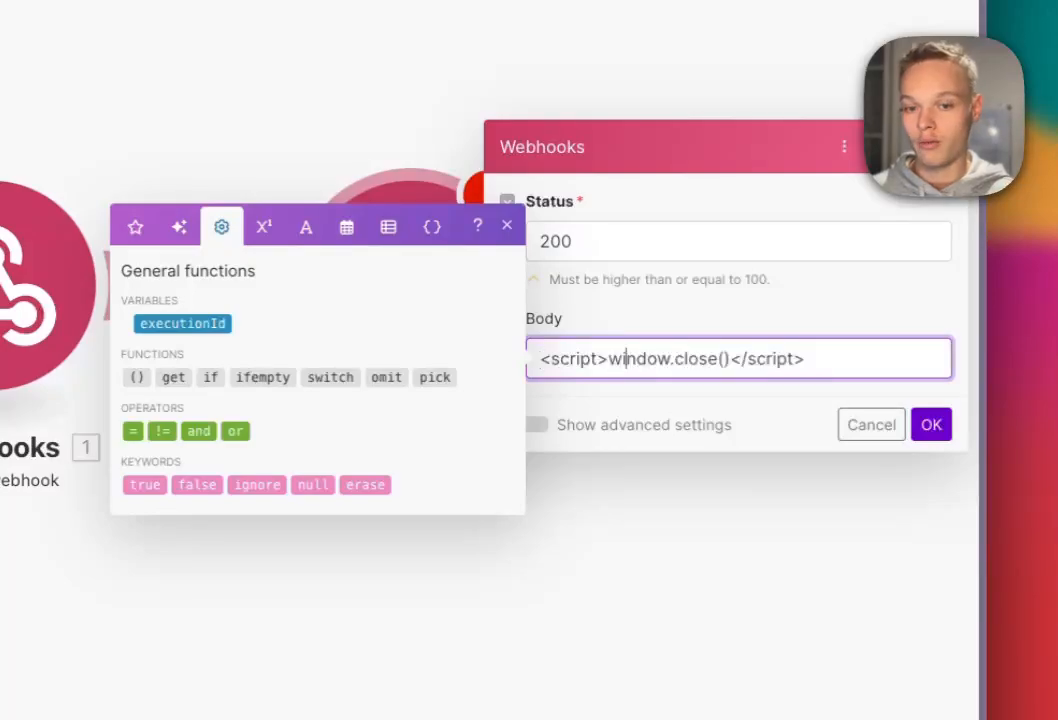
click(507, 226)
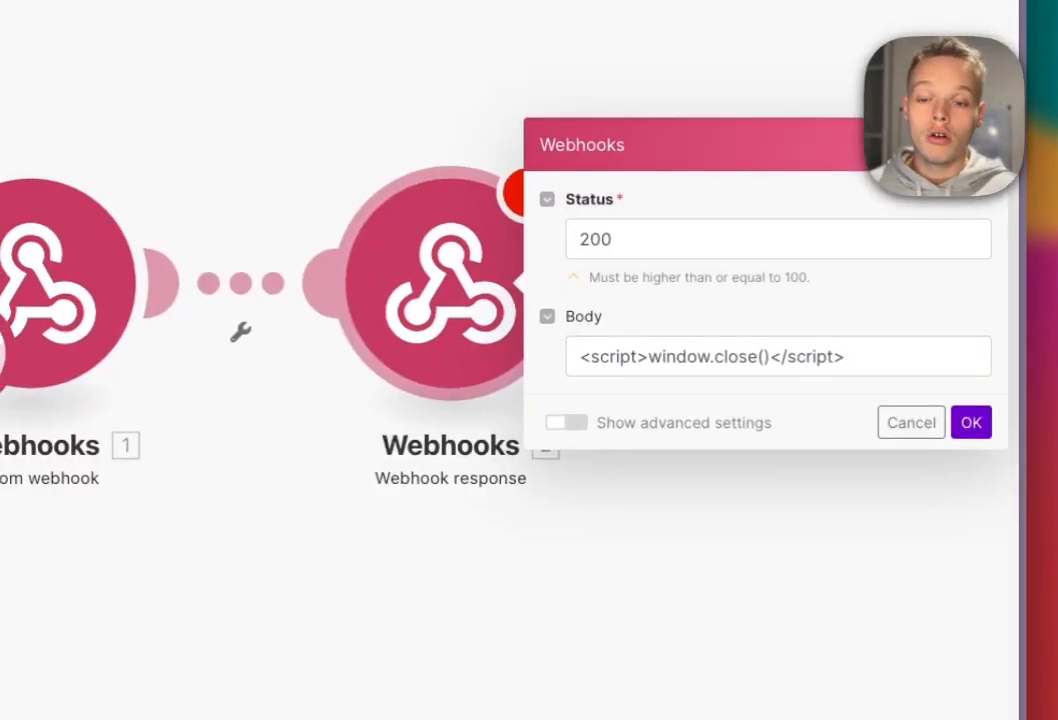
click(972, 422)
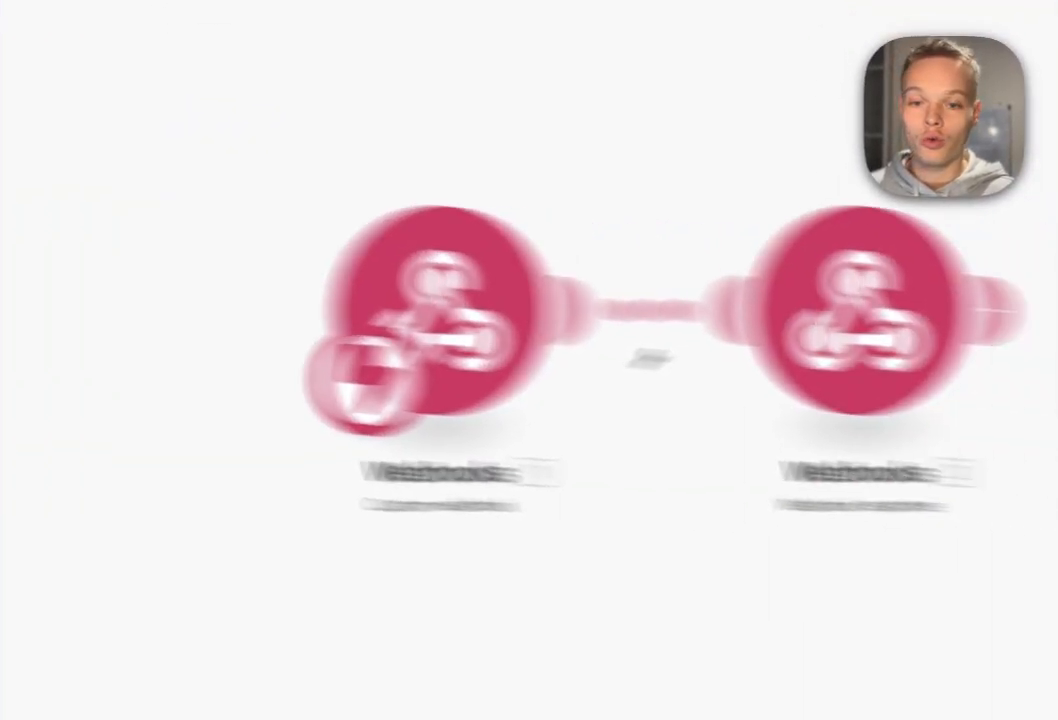
Add Airtable Get a Record using the 'Calendrier de l'avent 2024' connection and 'Untitled Base'.
click(592, 267)
click(566, 253)
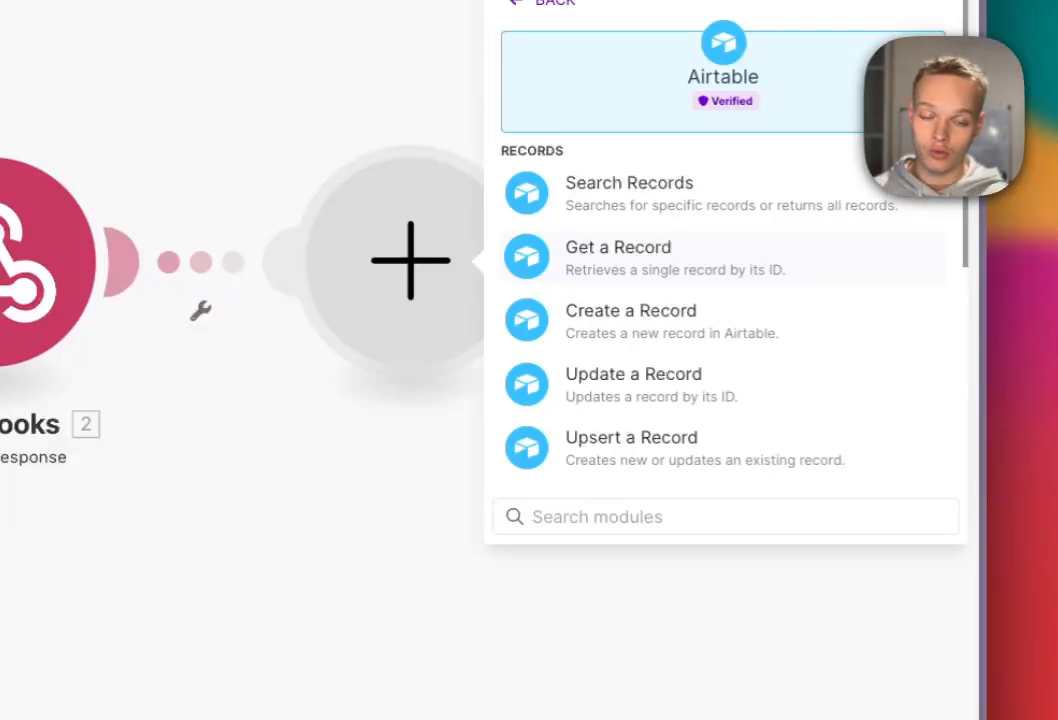
click(618, 256)
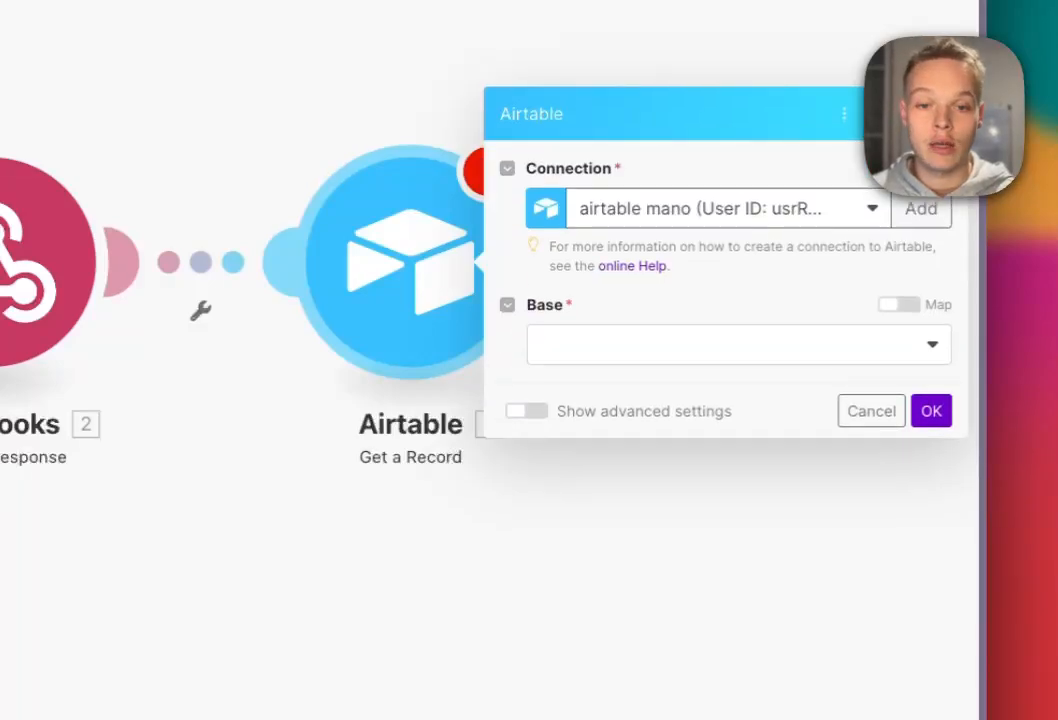
click(678, 209)
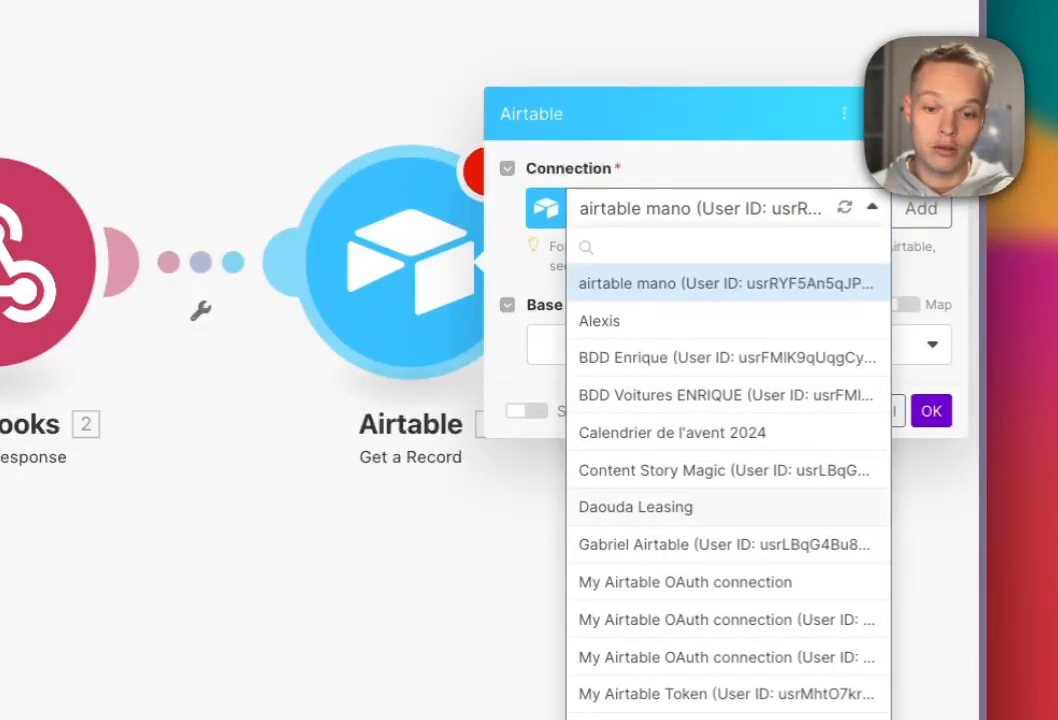
click(672, 433)
click(700, 345)
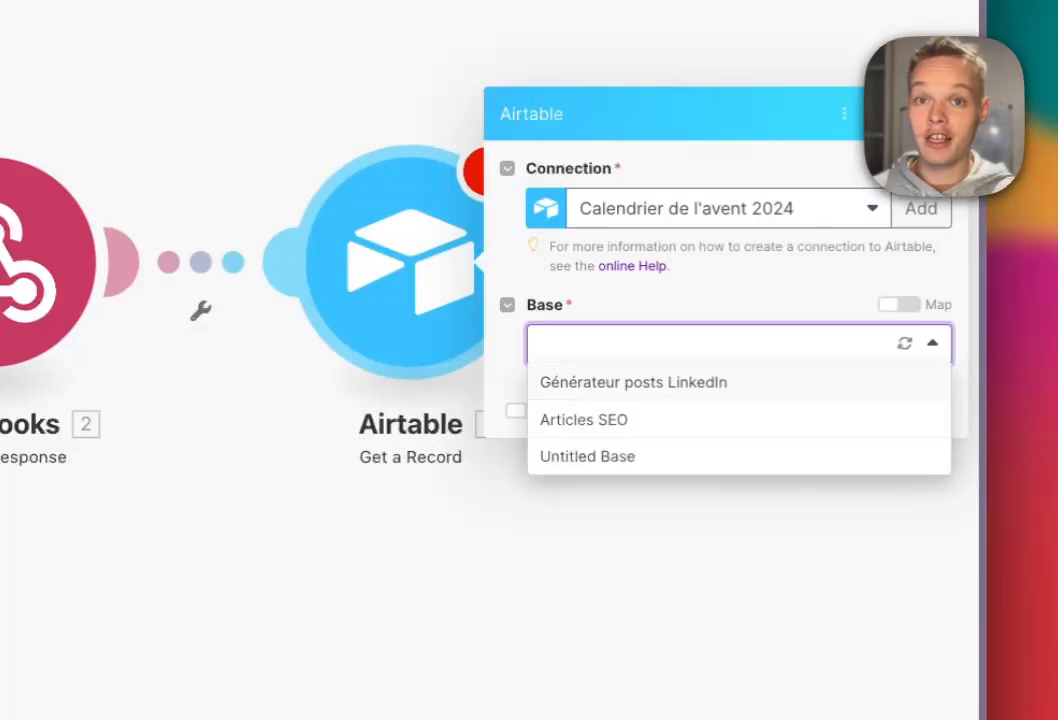
click(587, 456)
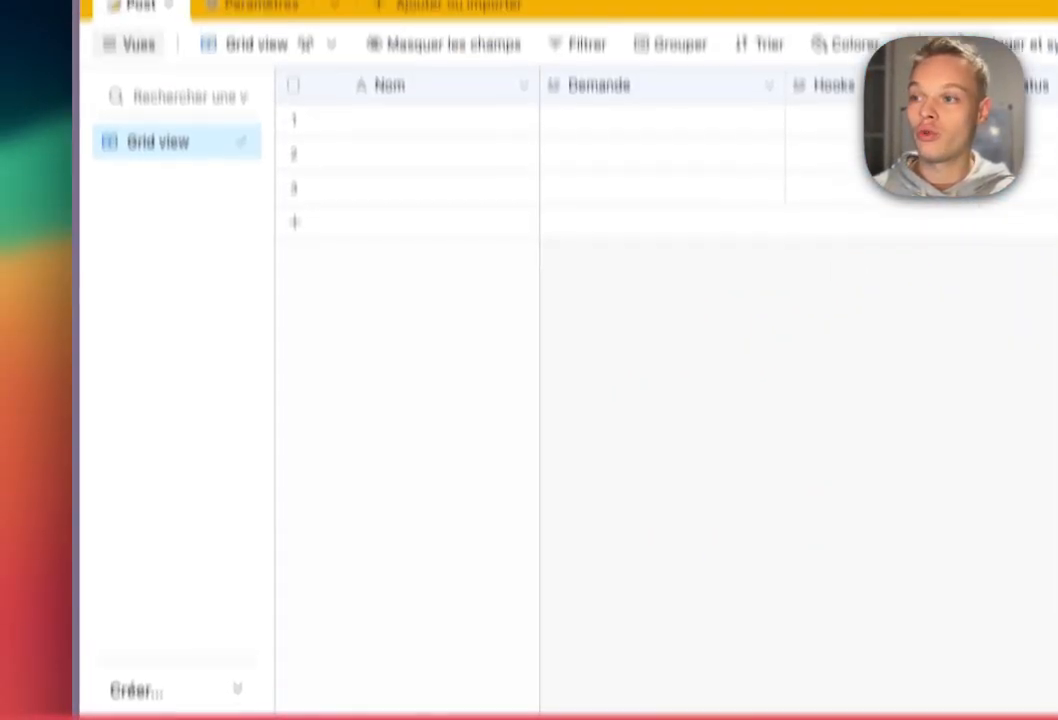
Rename the Airtable base from 'Untitled Base' to 'Démo youtube jour 1'.
click(203, 99)
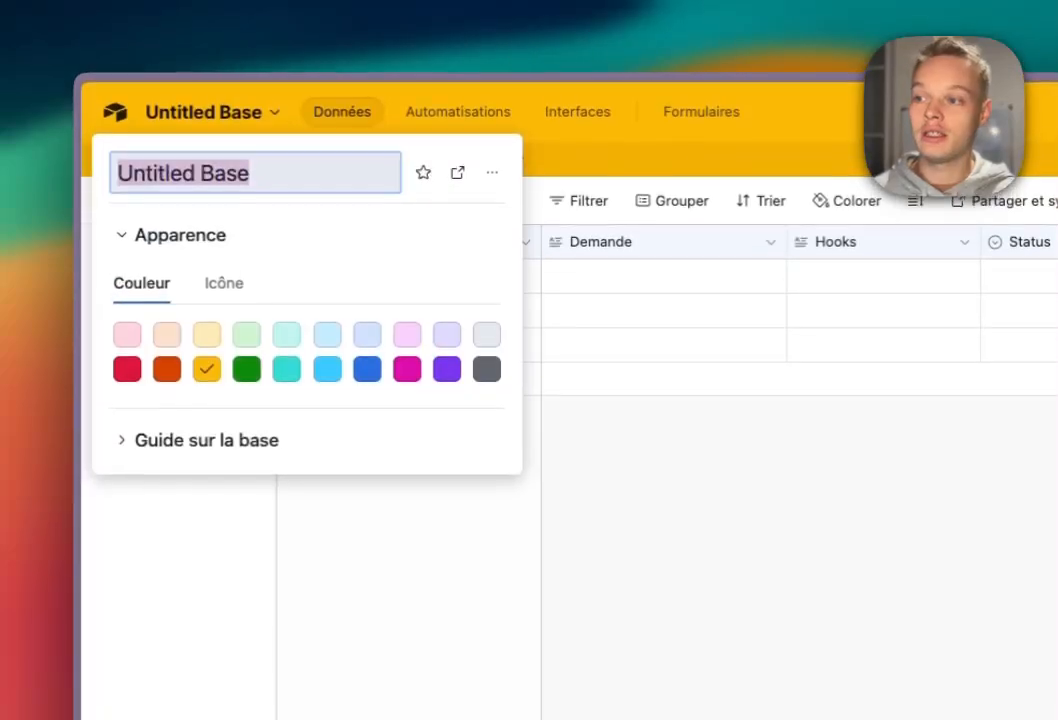
text(Démo )
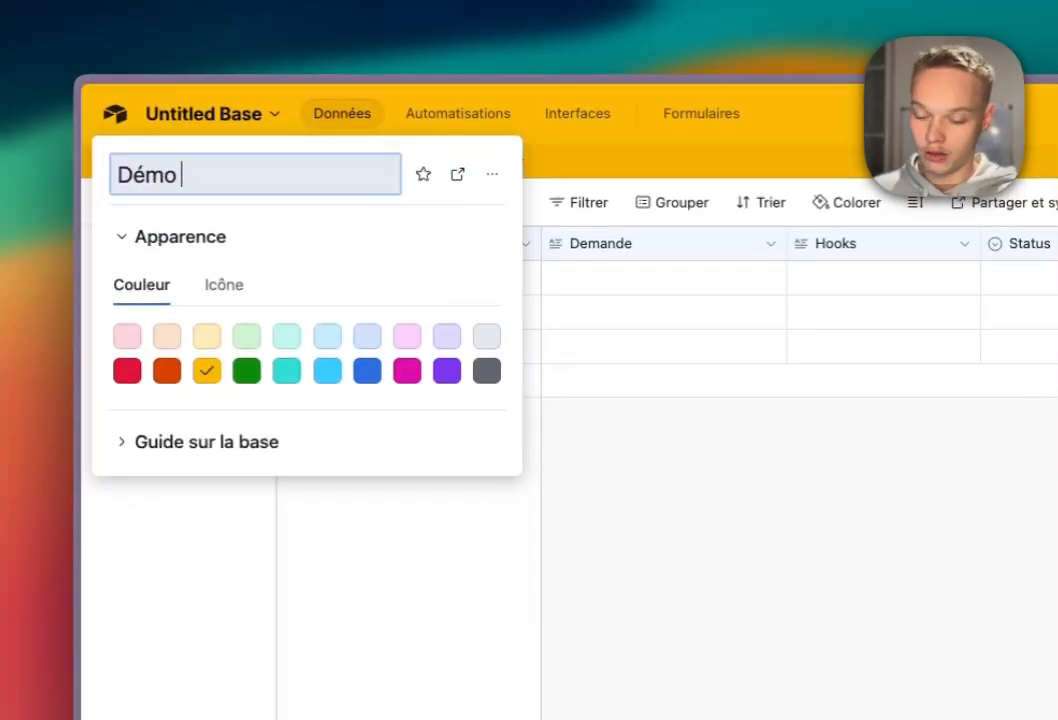
text(youi)
key(BackSpace)
text(tu)
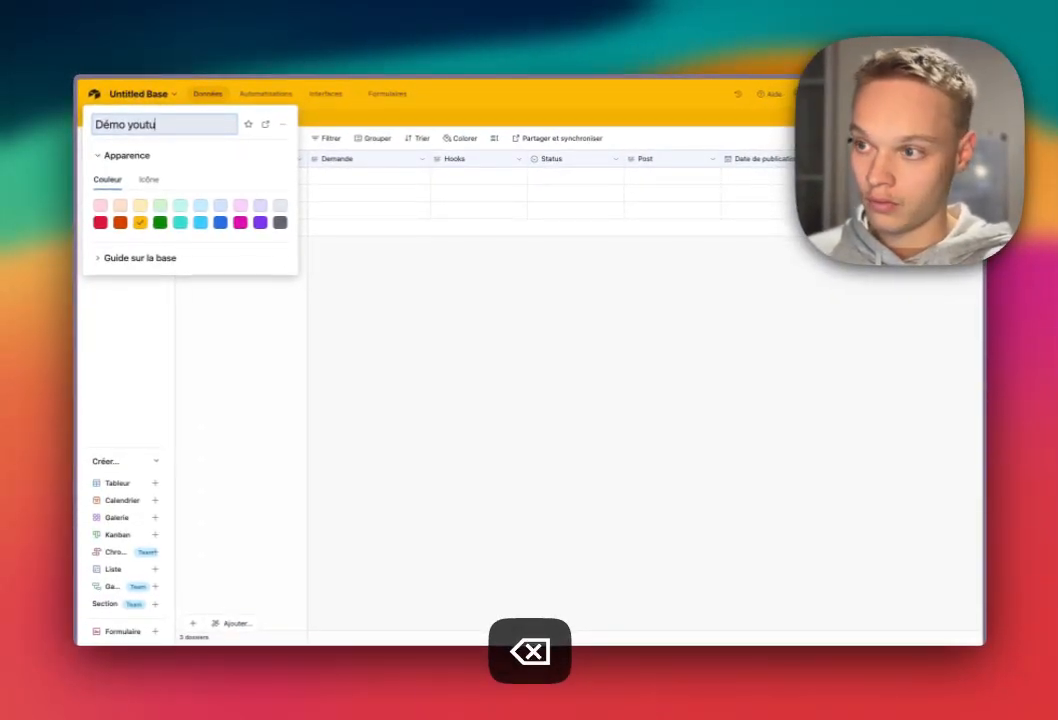
text(be jour)
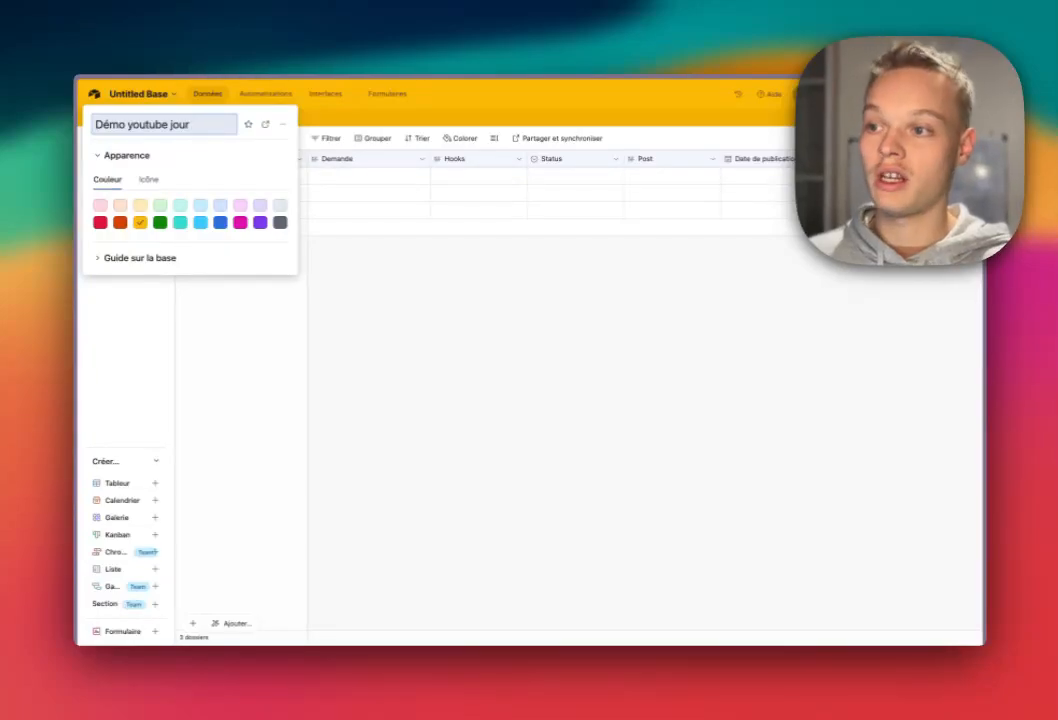
text( 1)
key(Return)
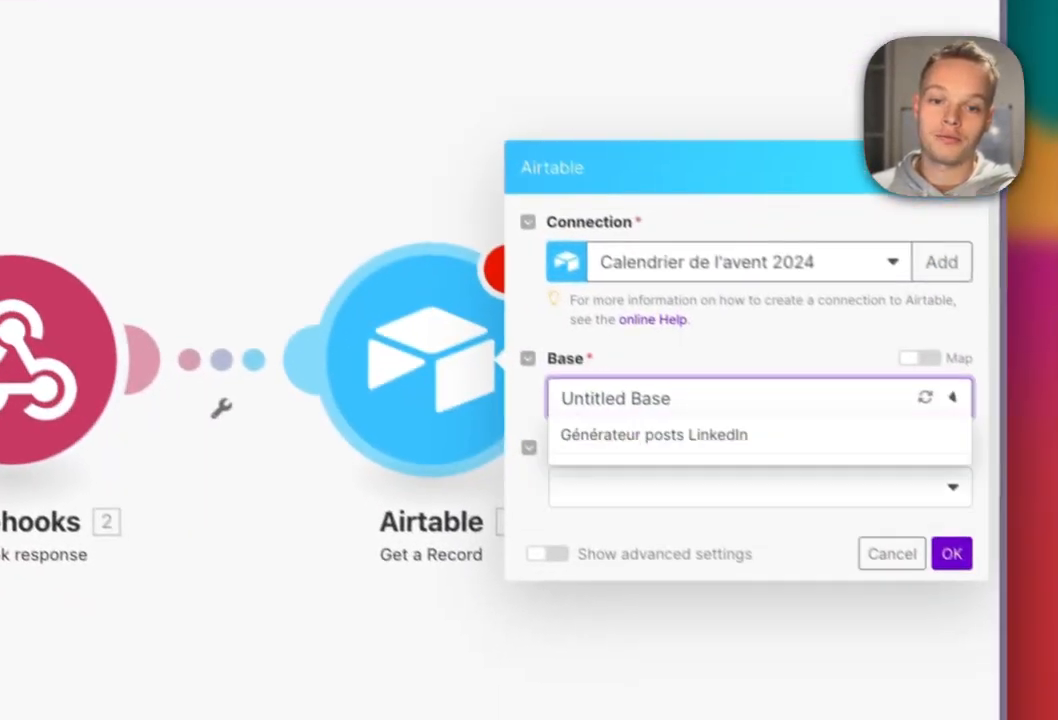
Reload the bases and set Get a Record to the 'Démo youtube jour 1' base and Post table.
click(925, 397)
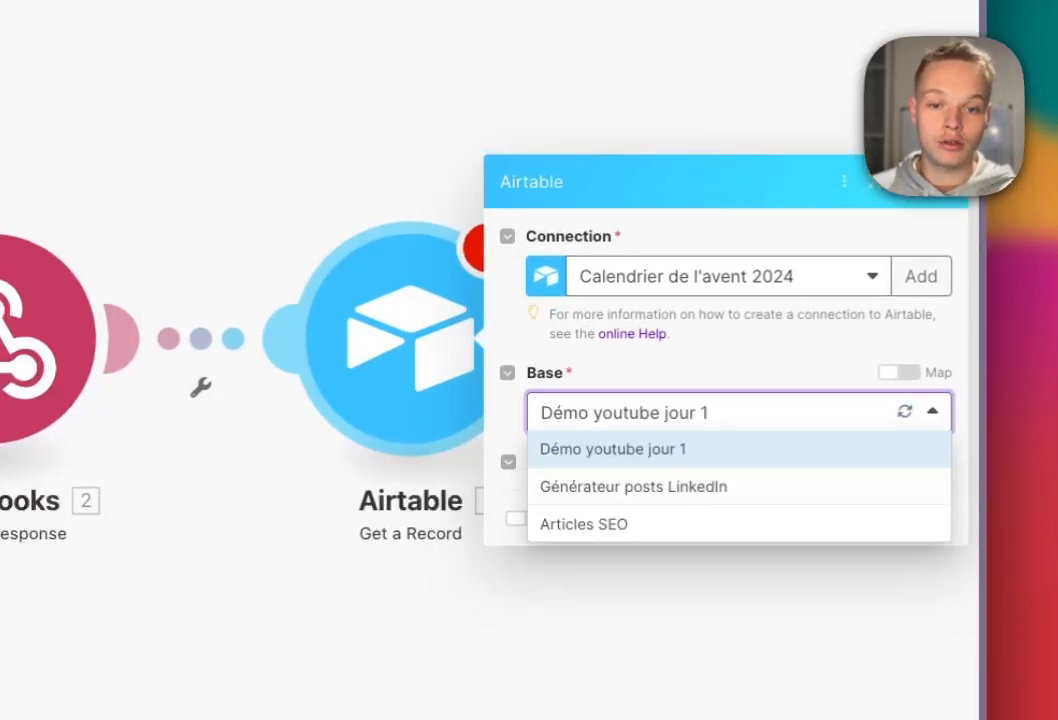
click(640, 413)
click(740, 466)
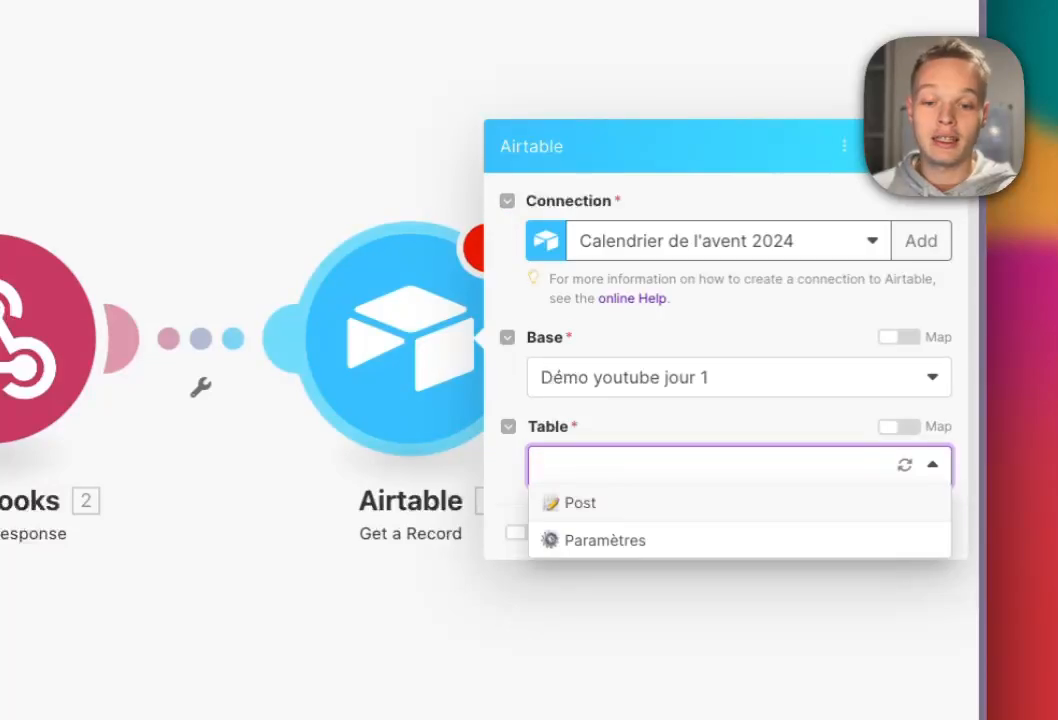
click(578, 502)
click(640, 511)
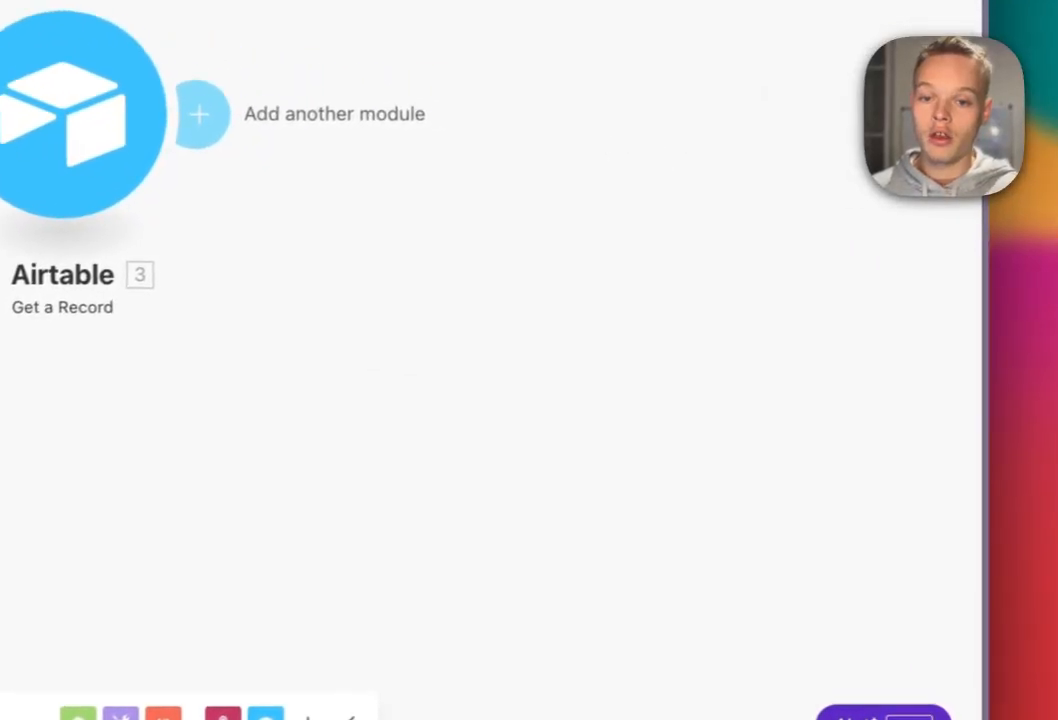
key(Escape)
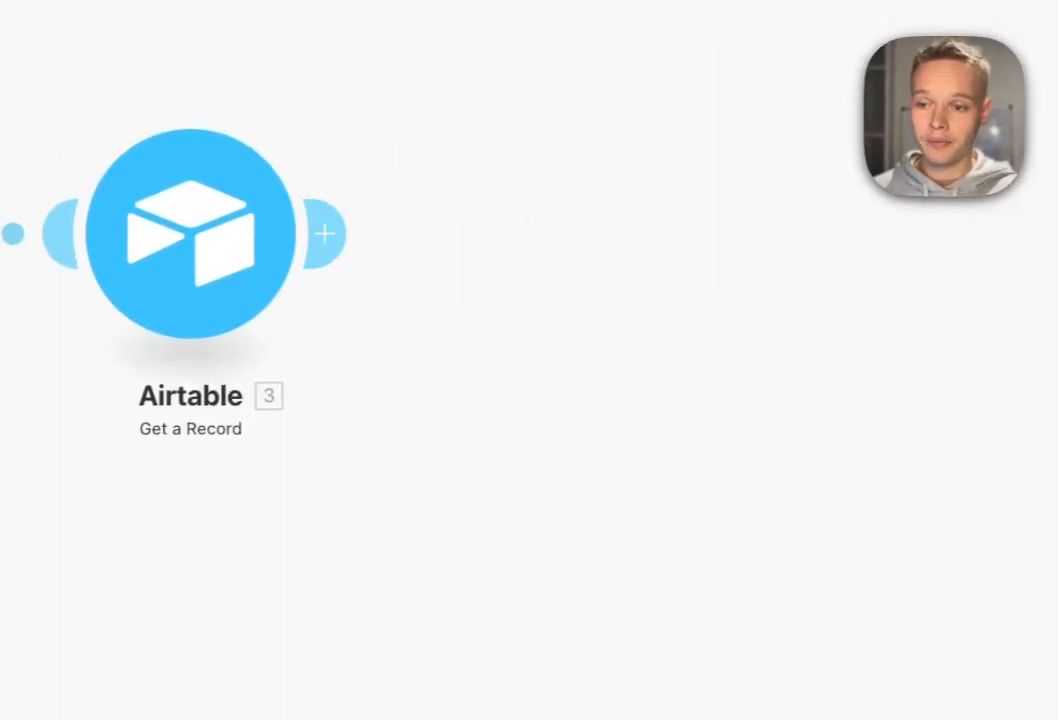
drag(400, 520, 633, 525)
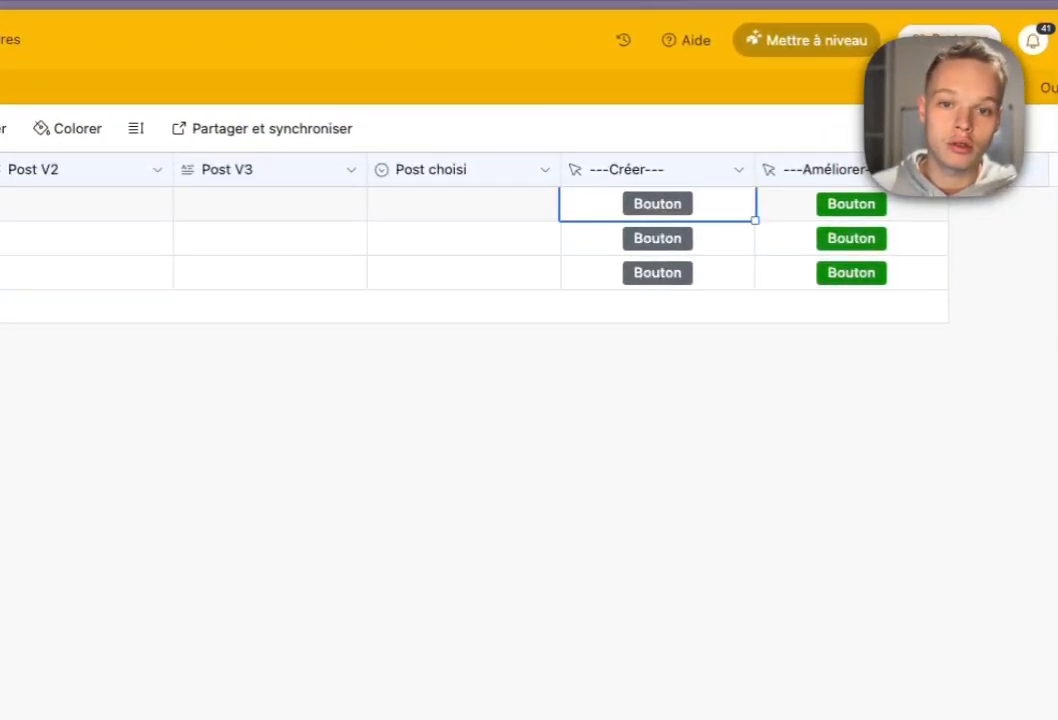
Open the ---Créer--- button field's settings and put the cursor in its URL formula.
click(739, 170)
click(675, 218)
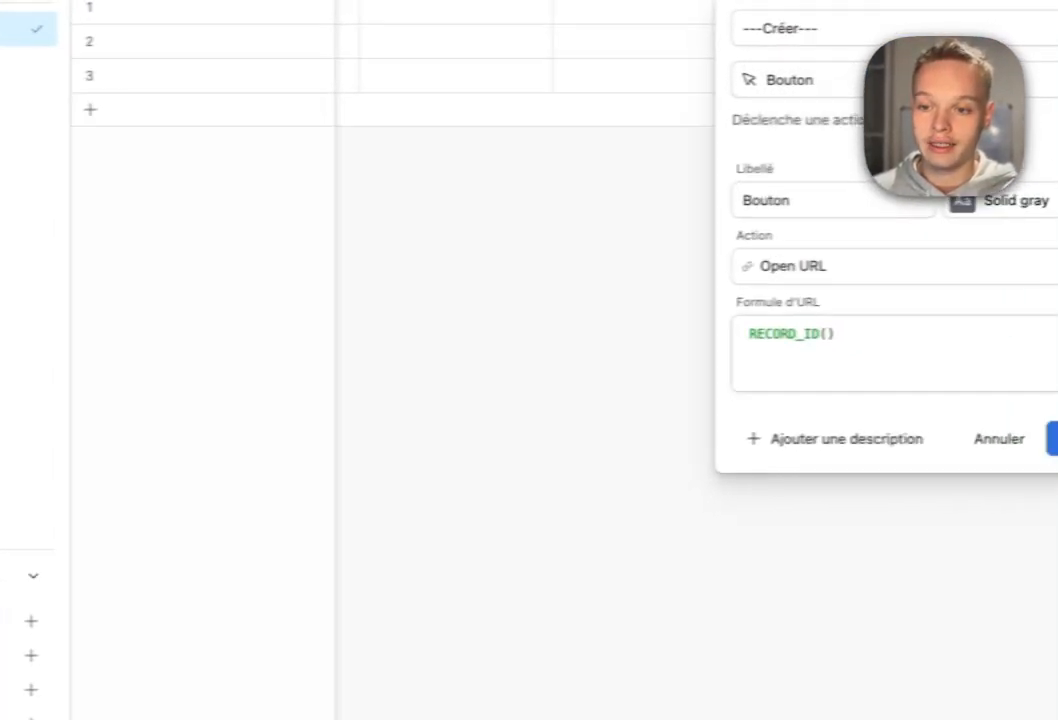
click(871, 330)
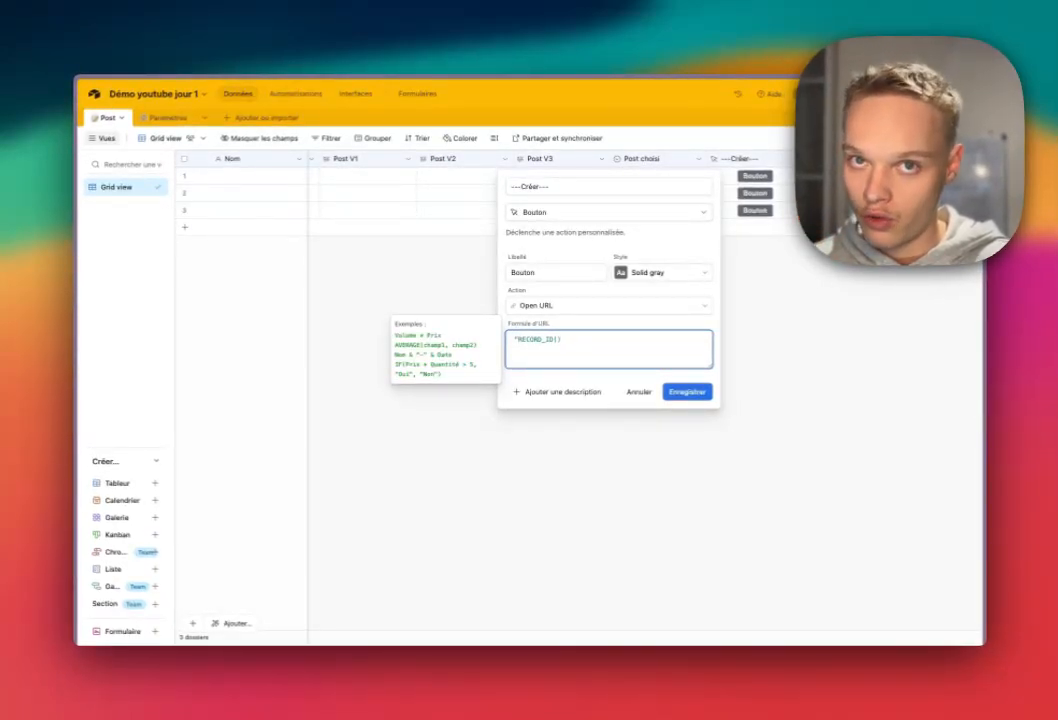
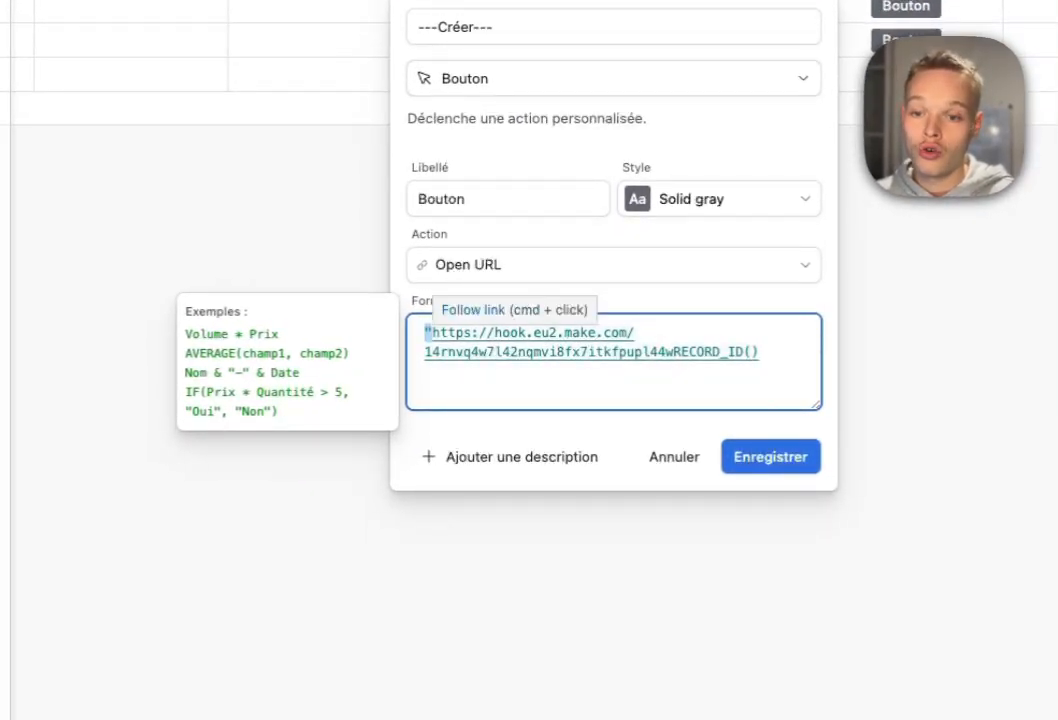
Build the ---Créer--- formula: quoted webhook URL plus ?action=GPT&recordID= & RECORD_ID().
click(680, 352)
key(Left)
text(" )
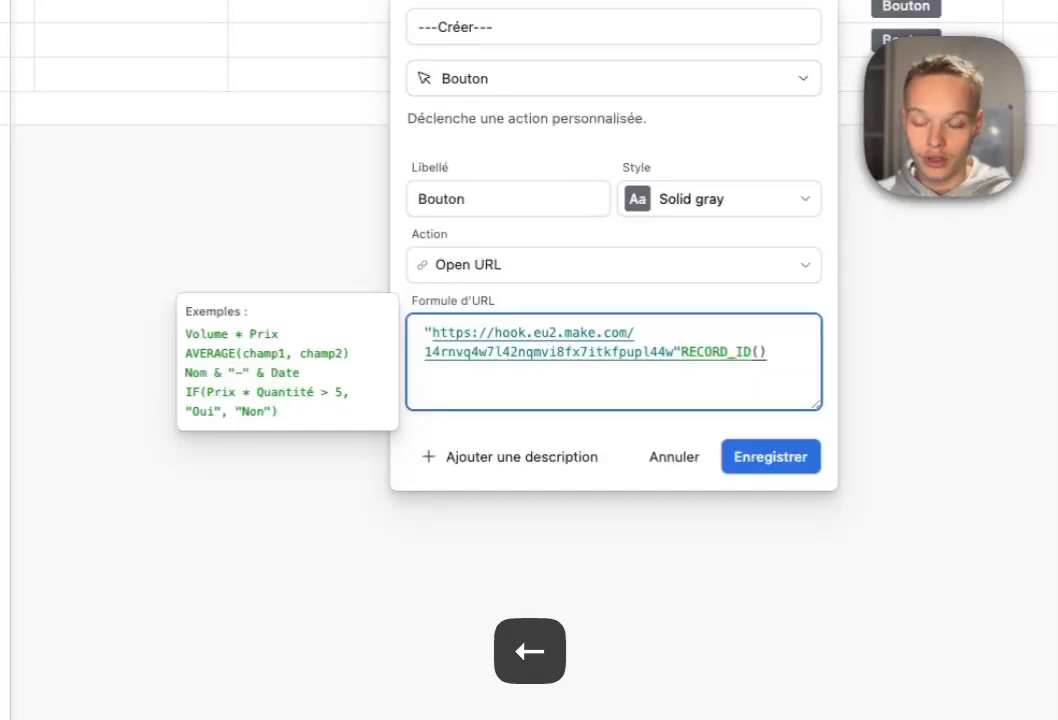
text(+)
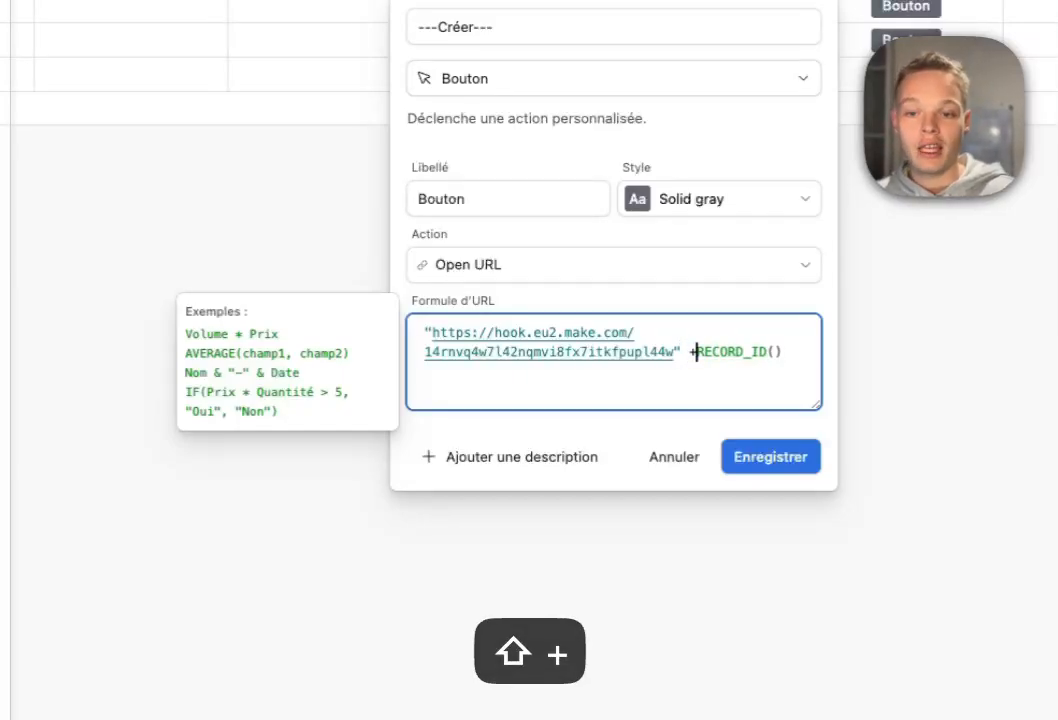
drag(704, 352, 790, 352)
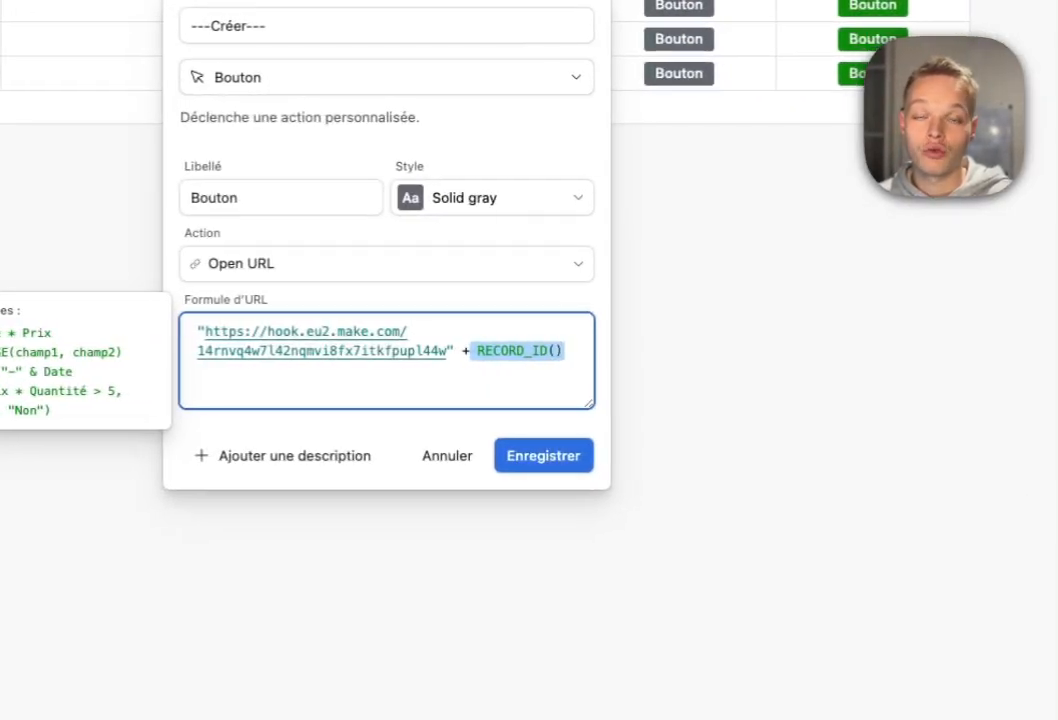
click(790, 352)
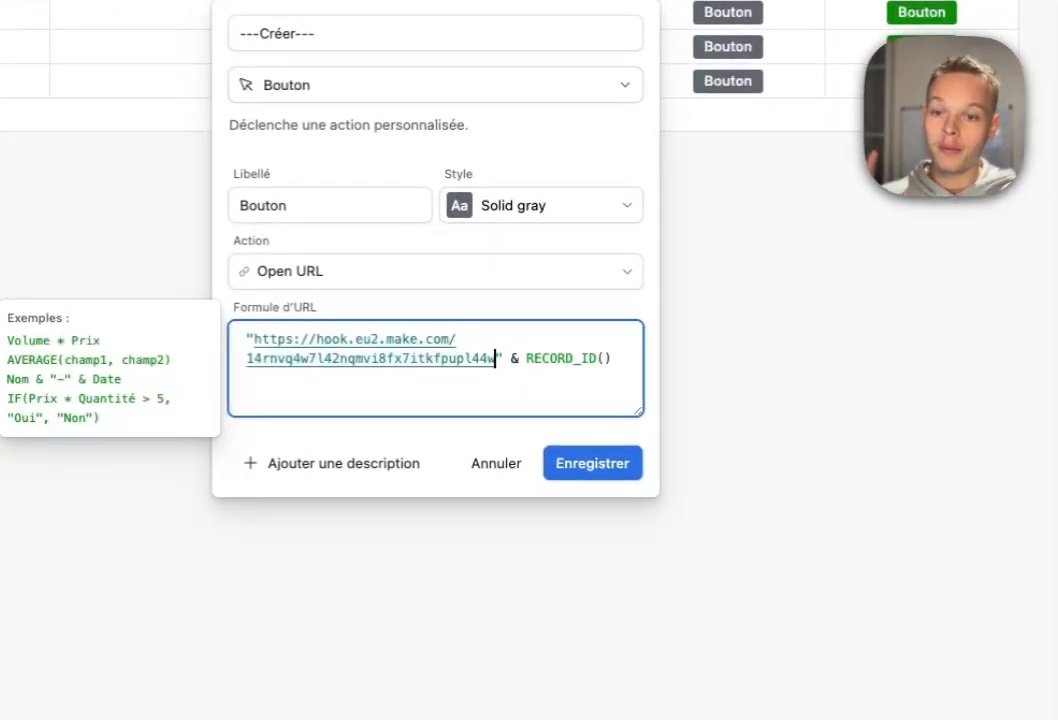
text(?action=GPT&recordID=)
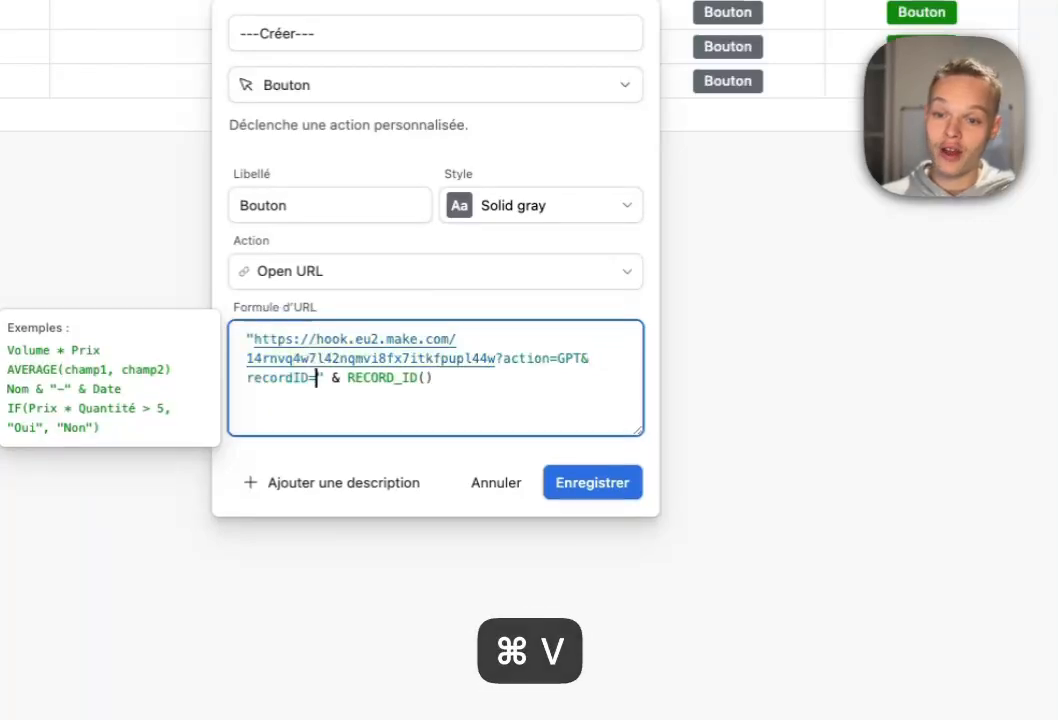
Check the action=GPT parameter, copy the whole URL formula, and save the ---Créer--- field.
click(495, 359)
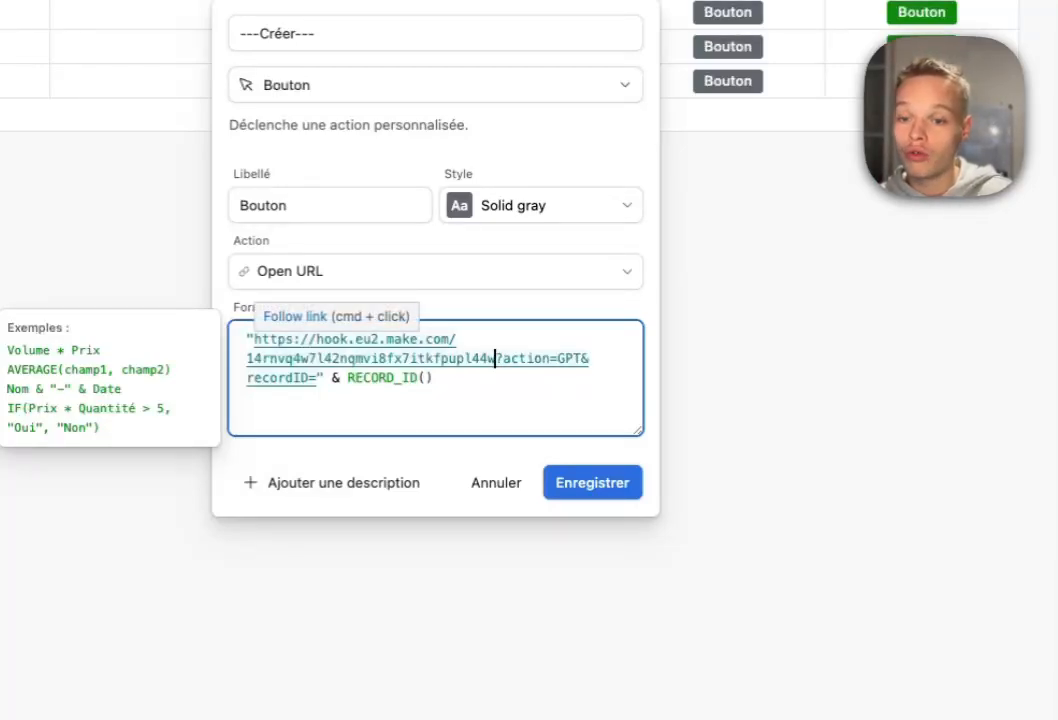
drag(511, 359, 550, 359)
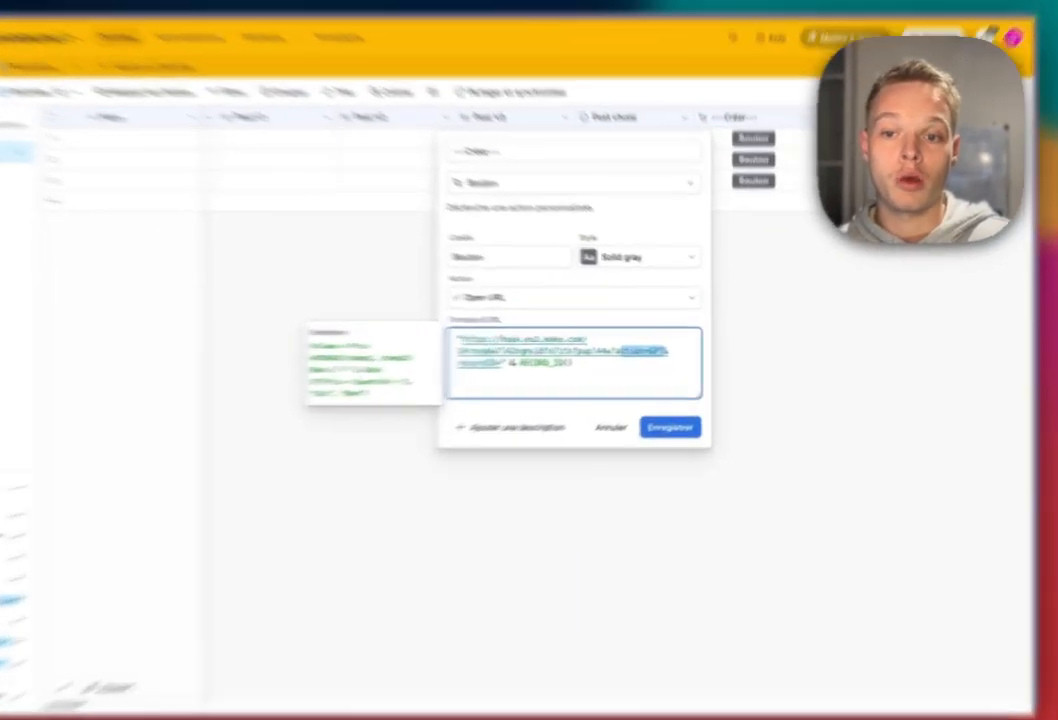
click(653, 349)
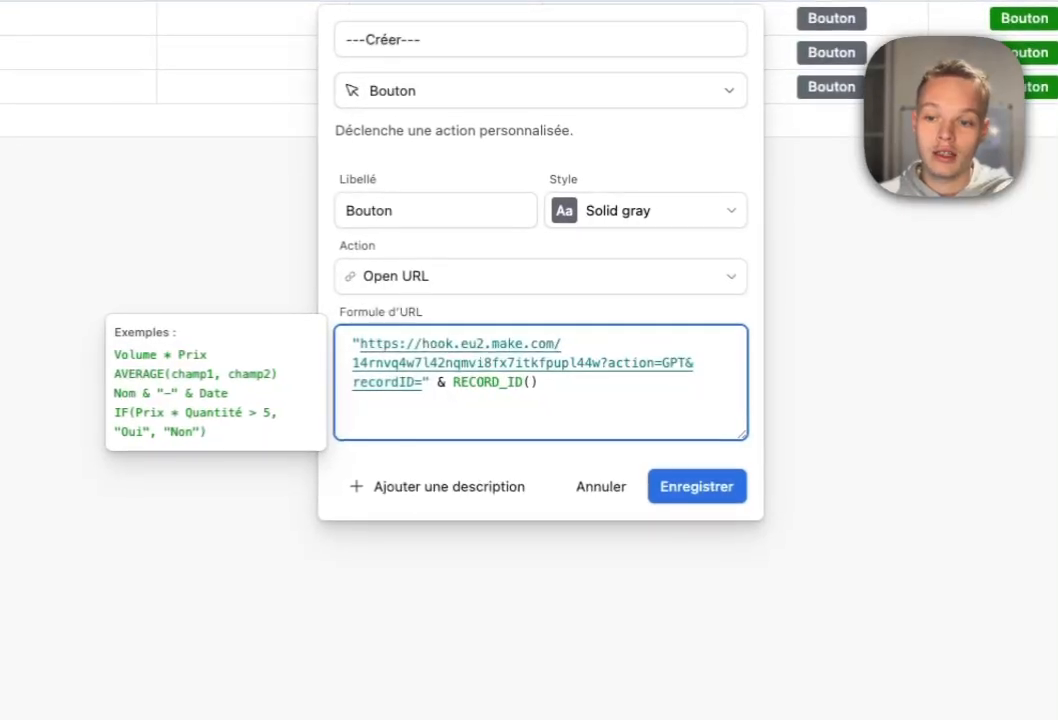
click(519, 359)
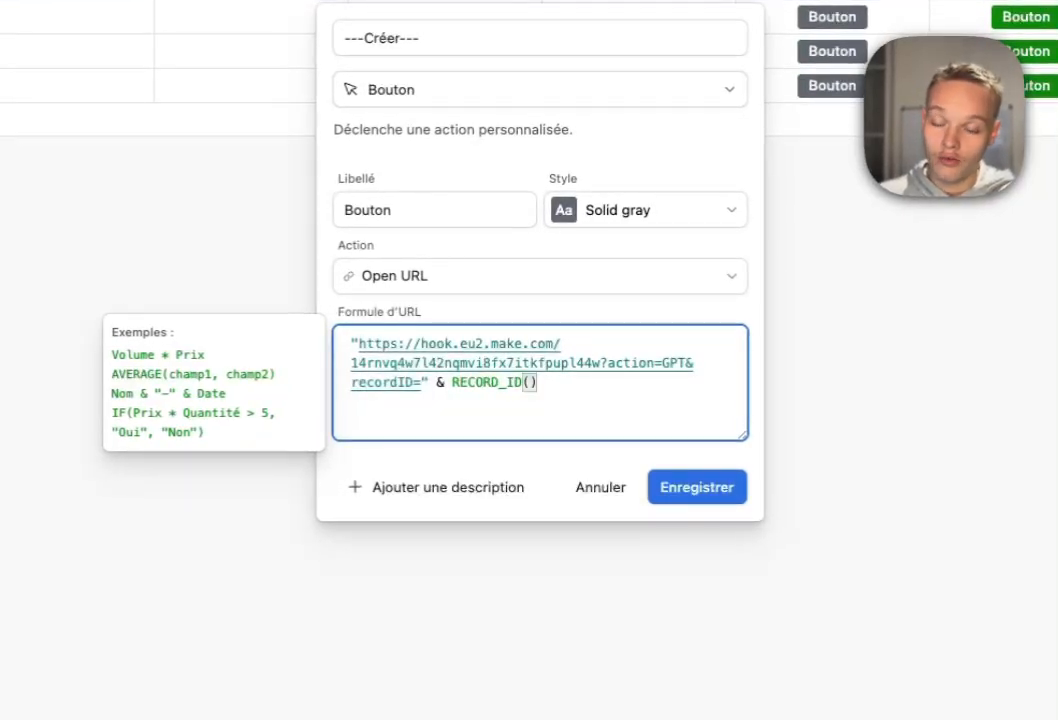
key(super+a)
key(super+c)
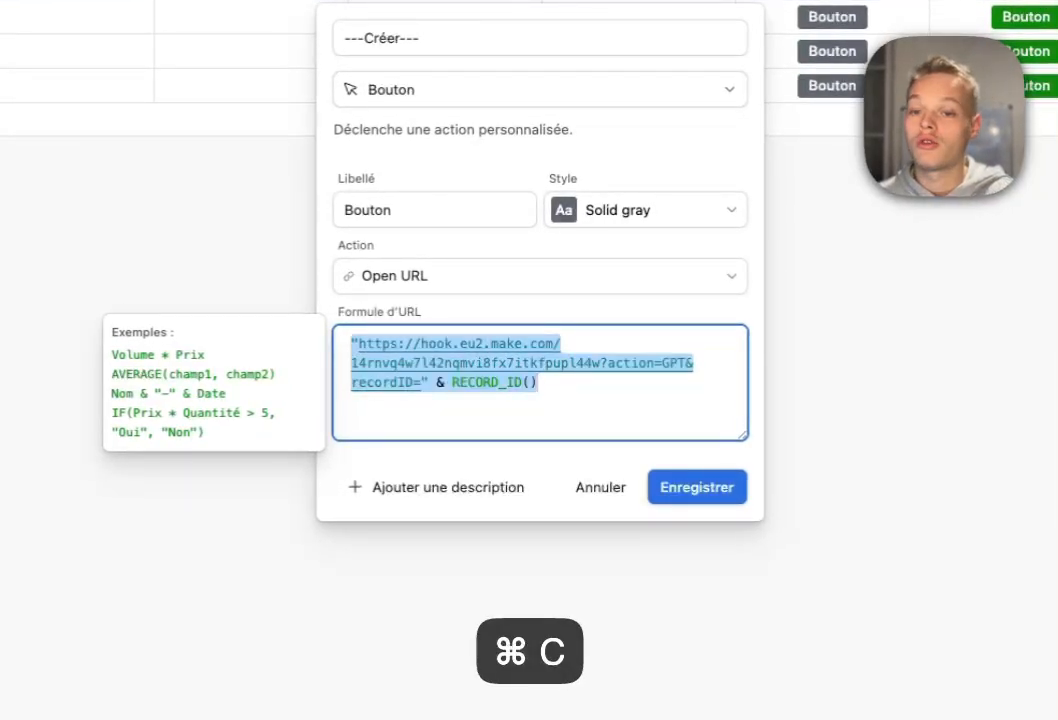
click(697, 487)
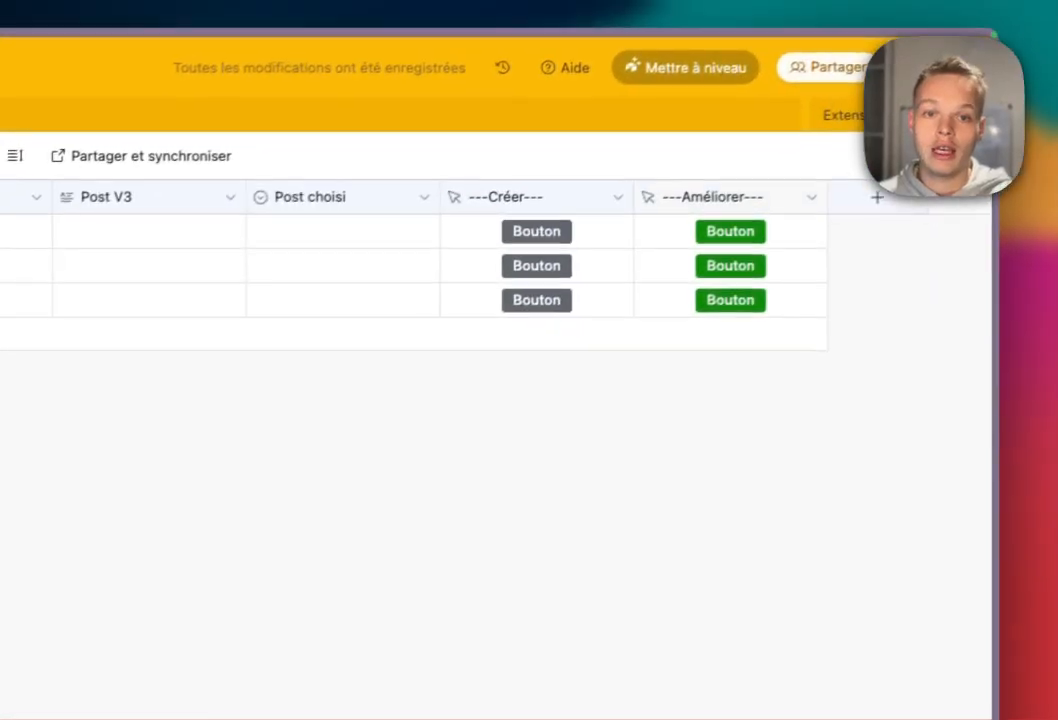
Give ---Améliorer--- the copied webhook formula with GPT replaced by Claude, and save it.
click(730, 197)
click(811, 198)
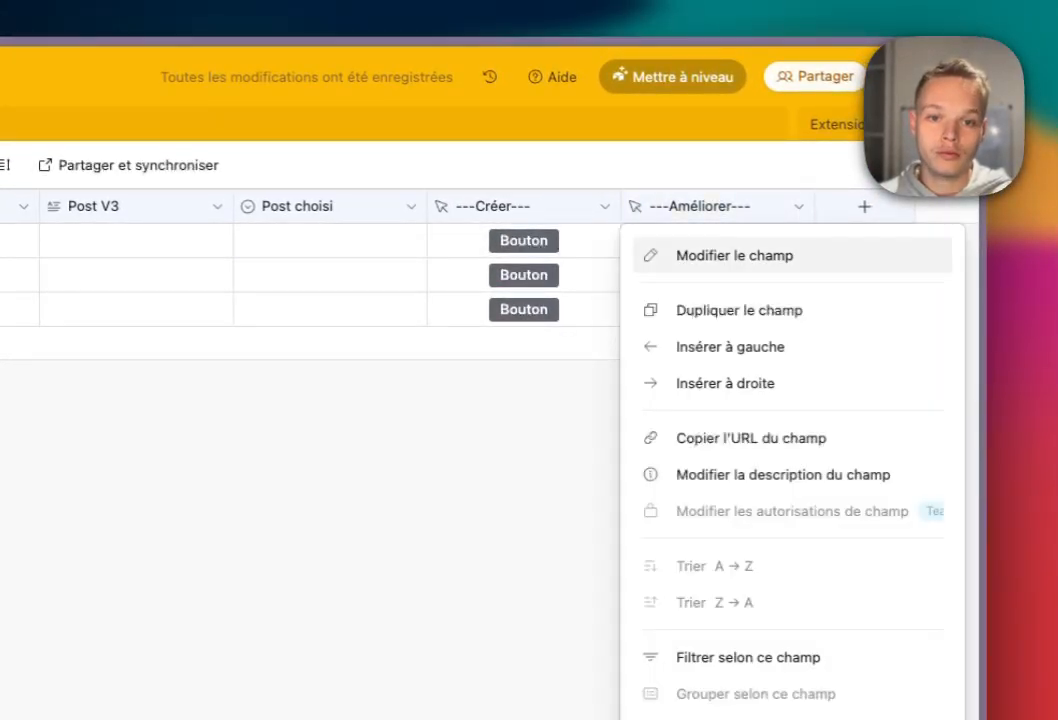
click(735, 256)
drag(128, 567, 42, 567)
key(super+v)
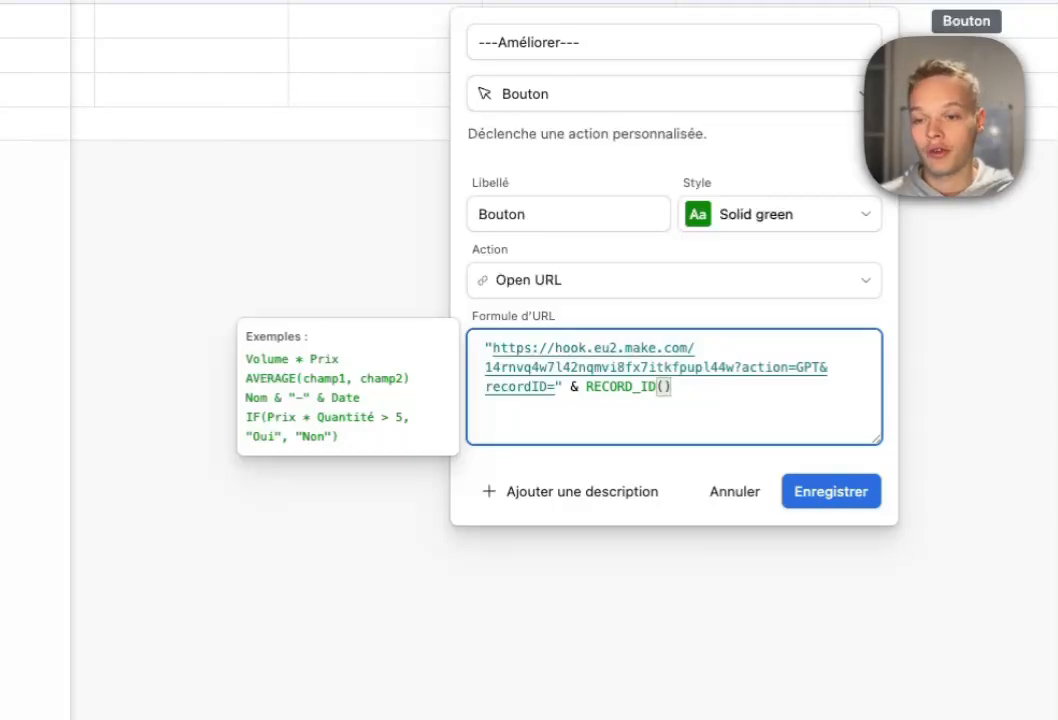
double_click(812, 367)
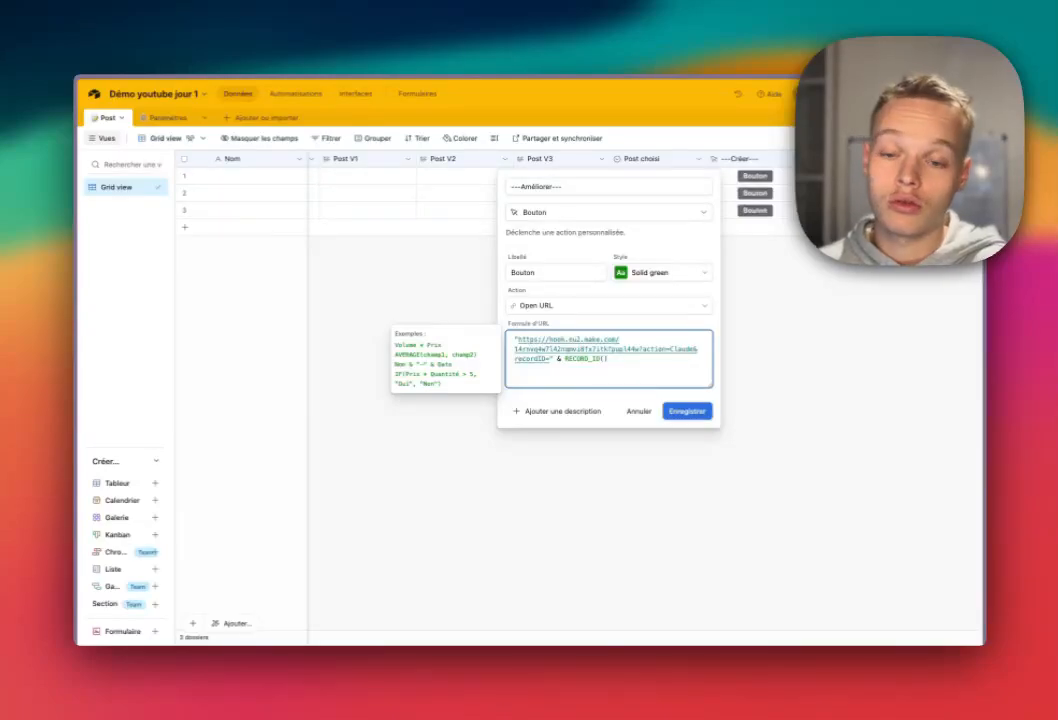
click(687, 411)
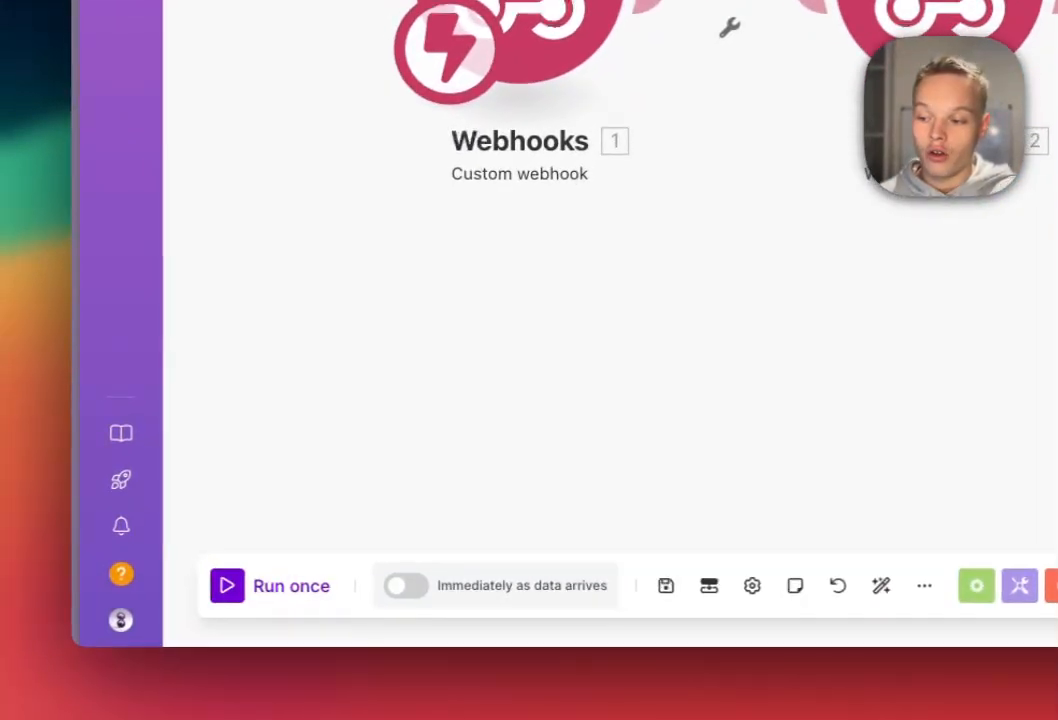
Run once, then map the webhook's 1. recordID into Get a Record's Record ID field.
click(271, 586)
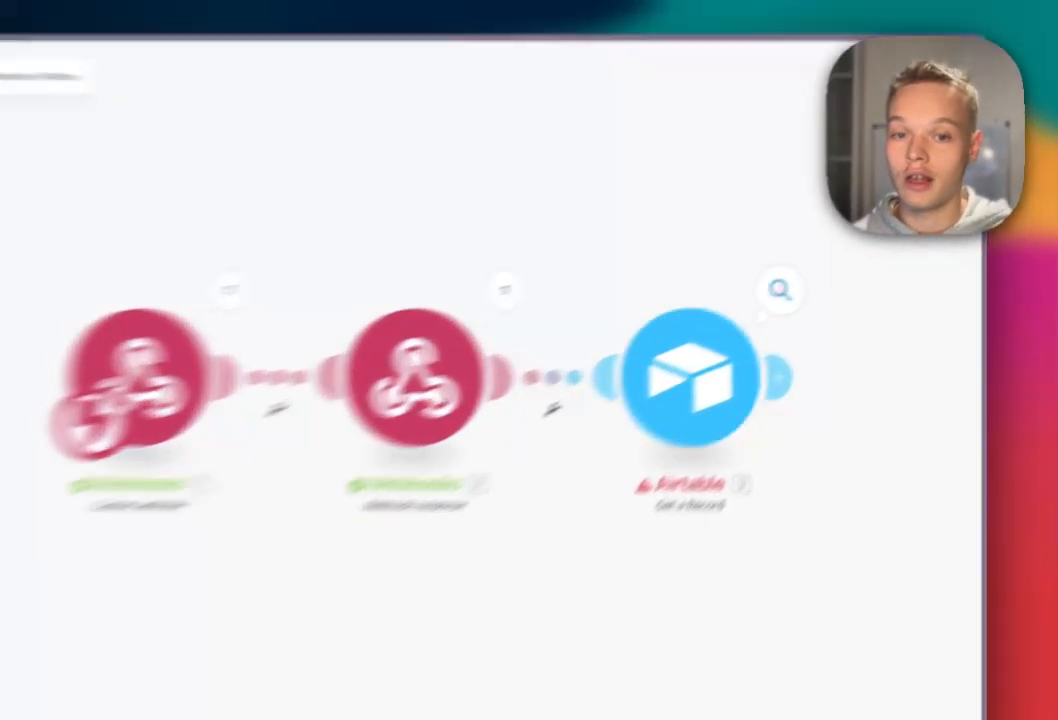
click(829, 269)
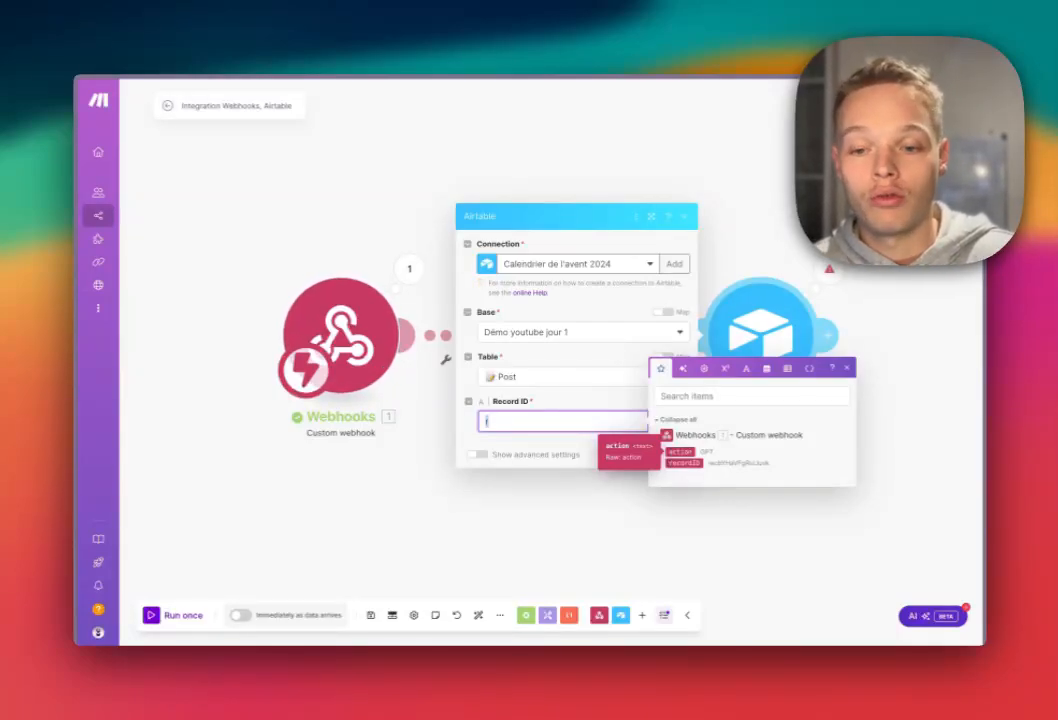
key(BackSpace)
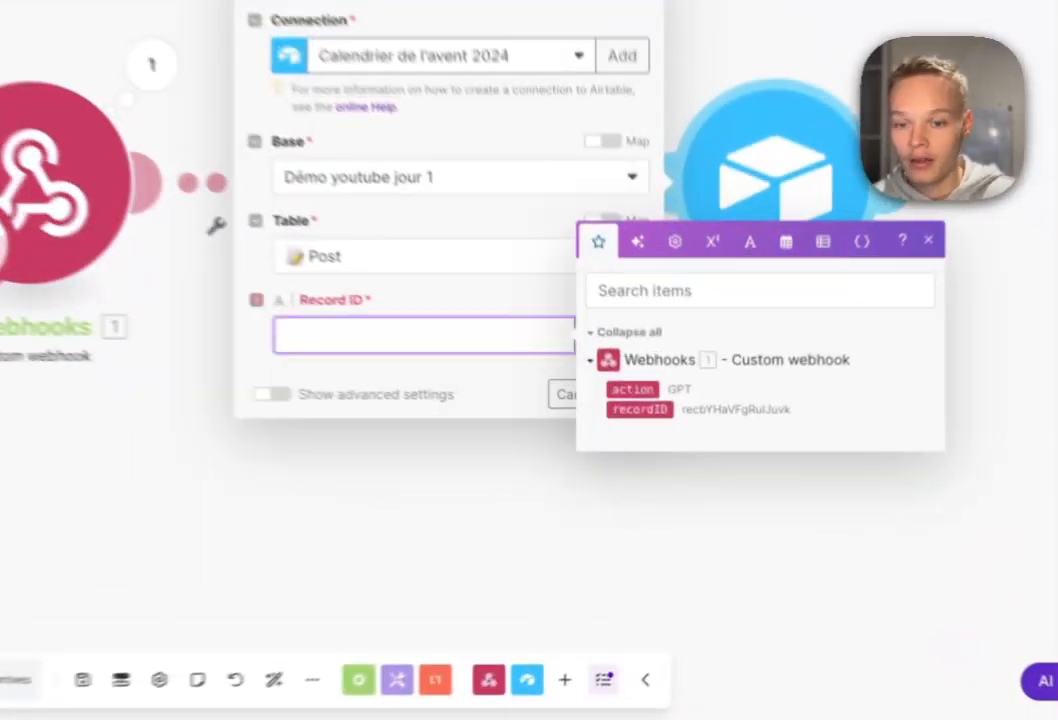
click(685, 463)
key(Escape)
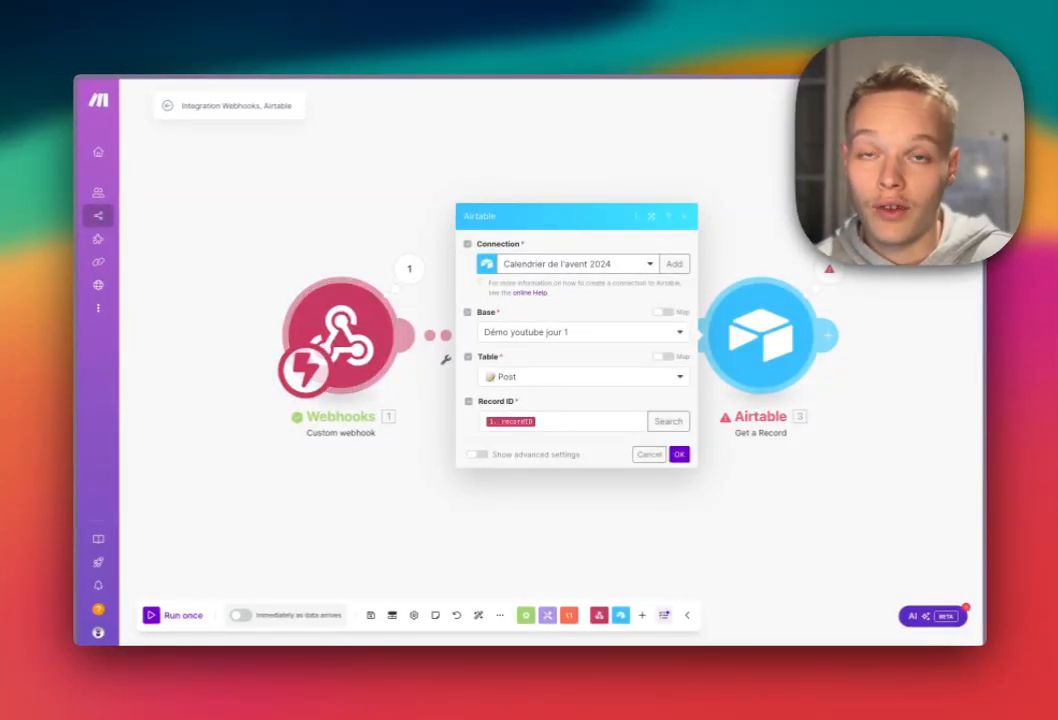
click(588, 422)
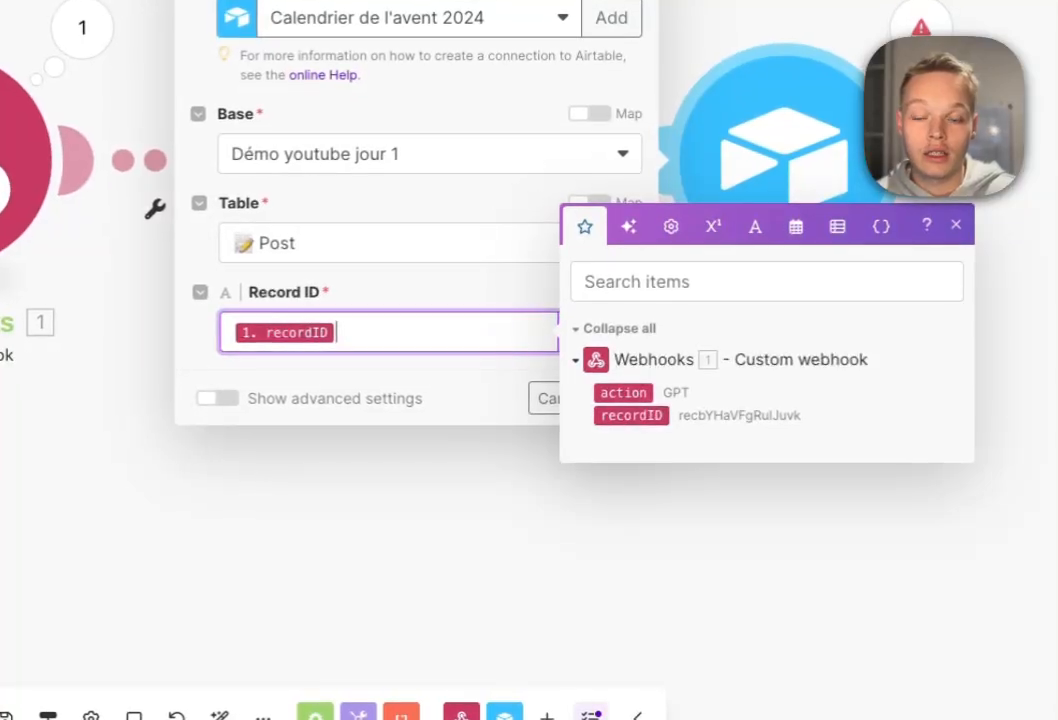
key(Escape)
key(Escape)
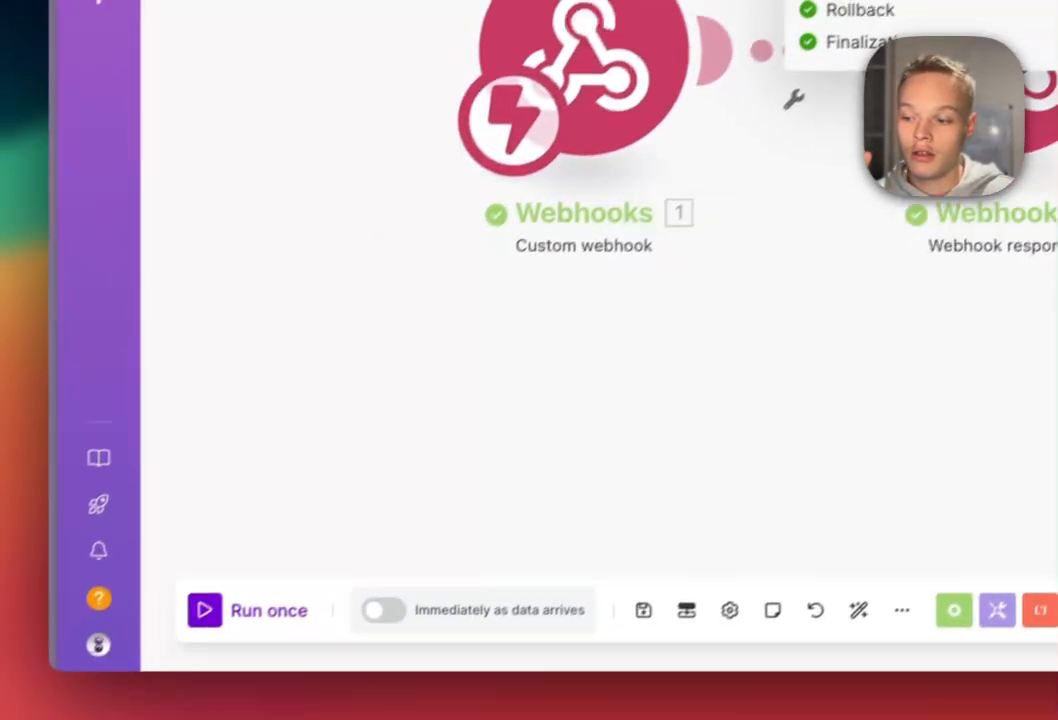
Run once more and inspect the returned record's ---Créer--- and ---Améliorer--- URLs.
click(255, 609)
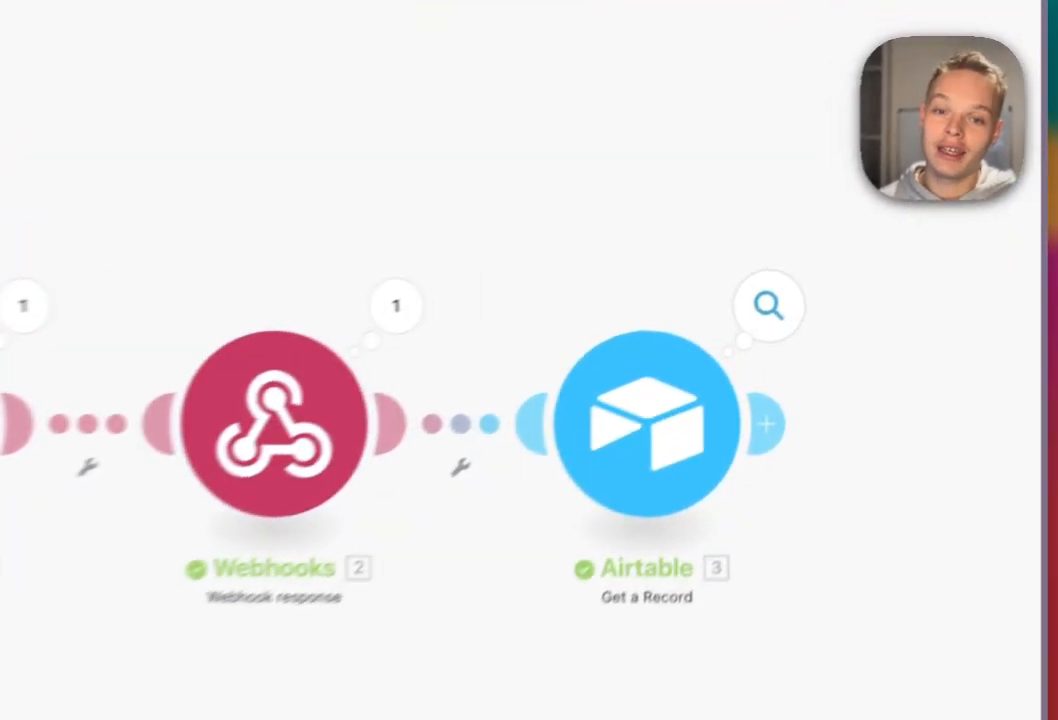
click(829, 269)
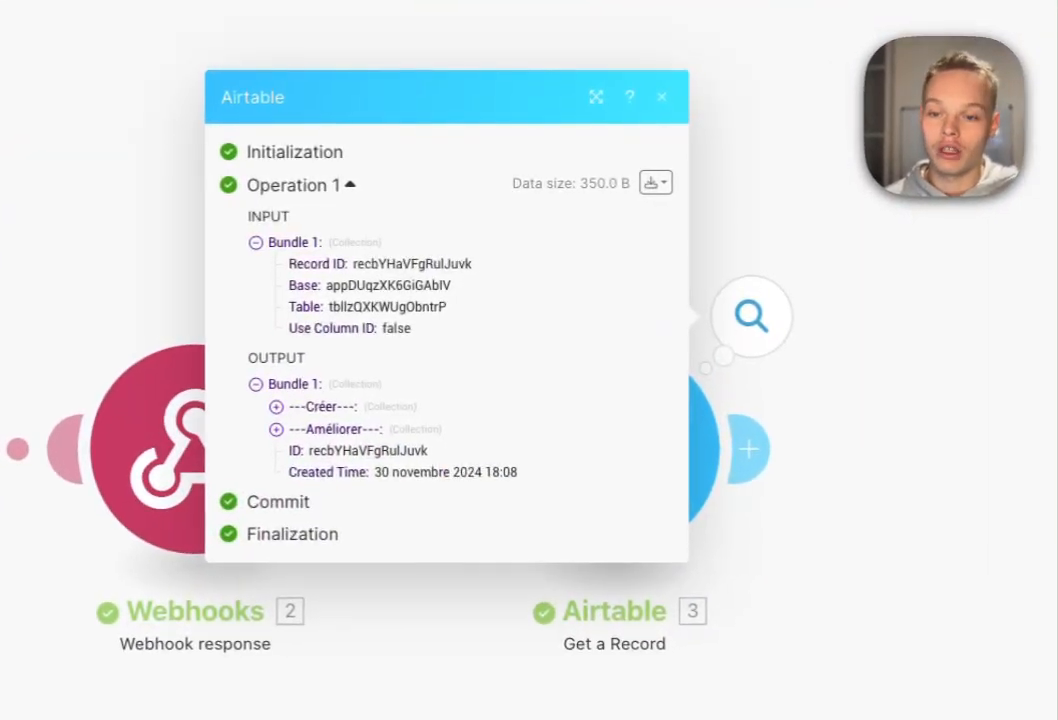
click(592, 313)
click(276, 460)
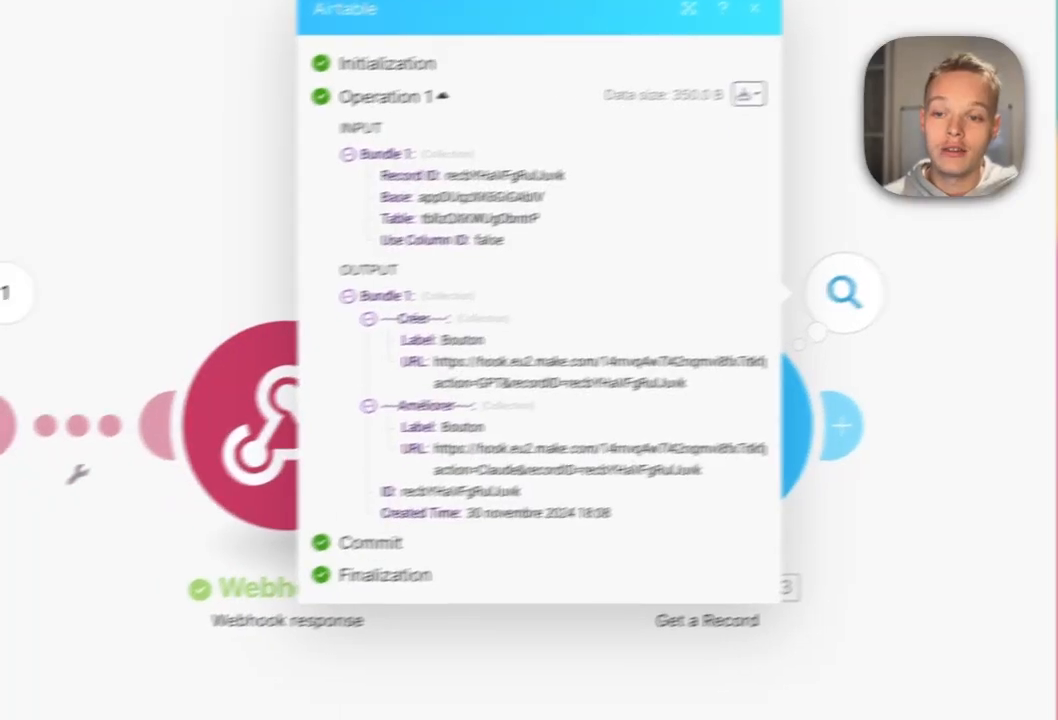
drag(597, 474, 434, 277)
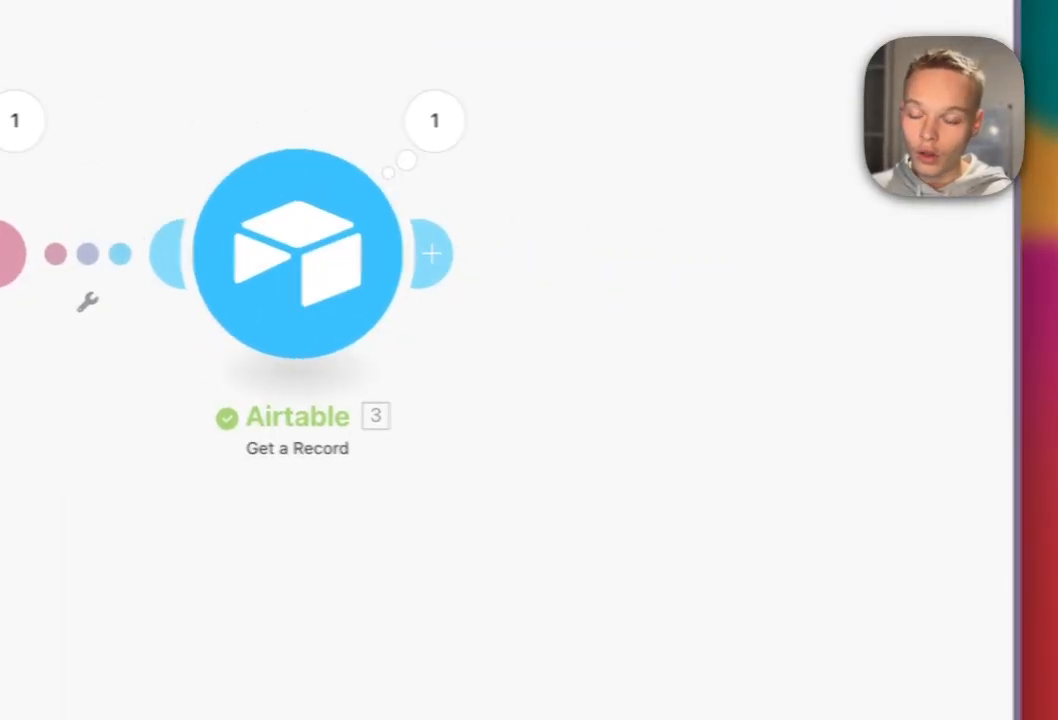
Add a Router after the Airtable Get a Record module.
click(432, 254)
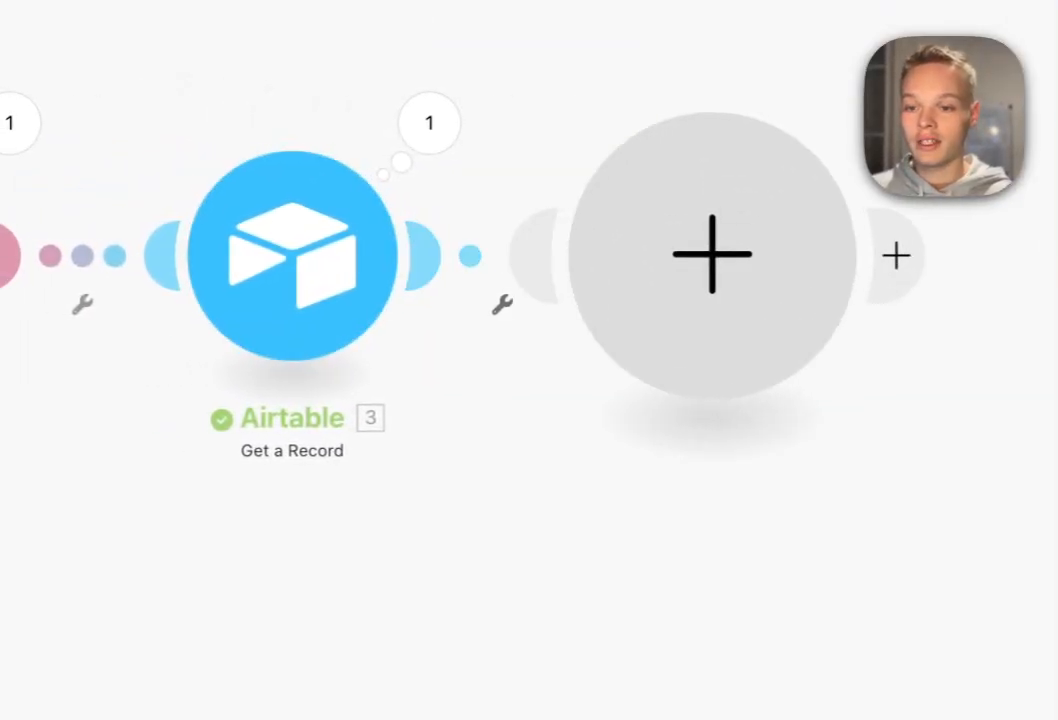
click(654, 308)
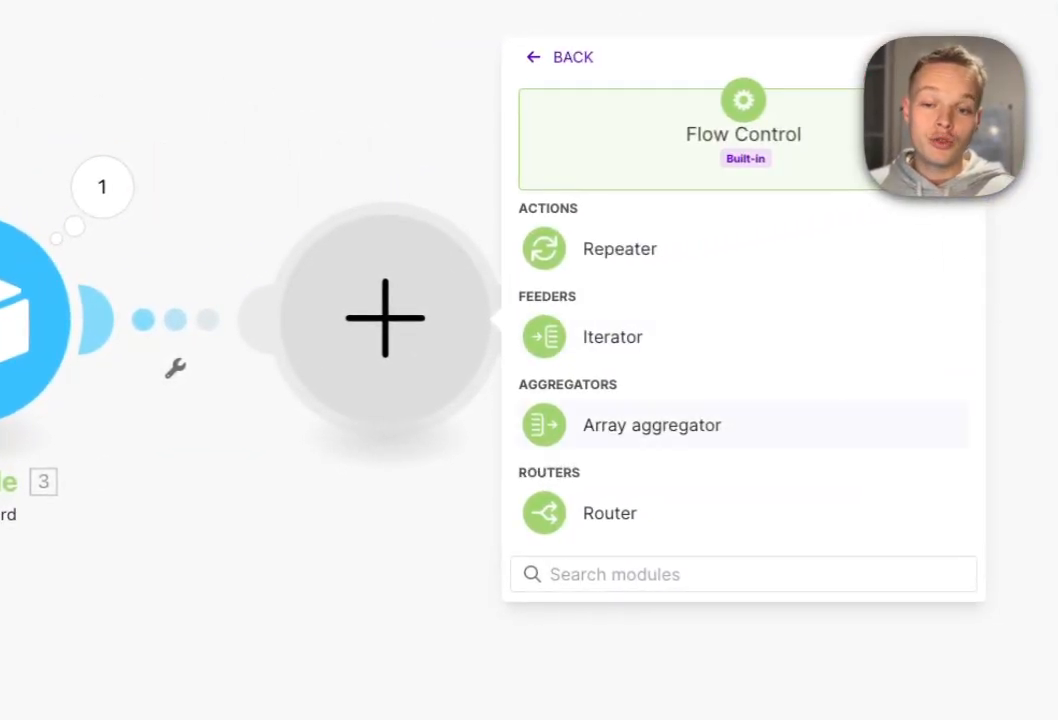
click(609, 513)
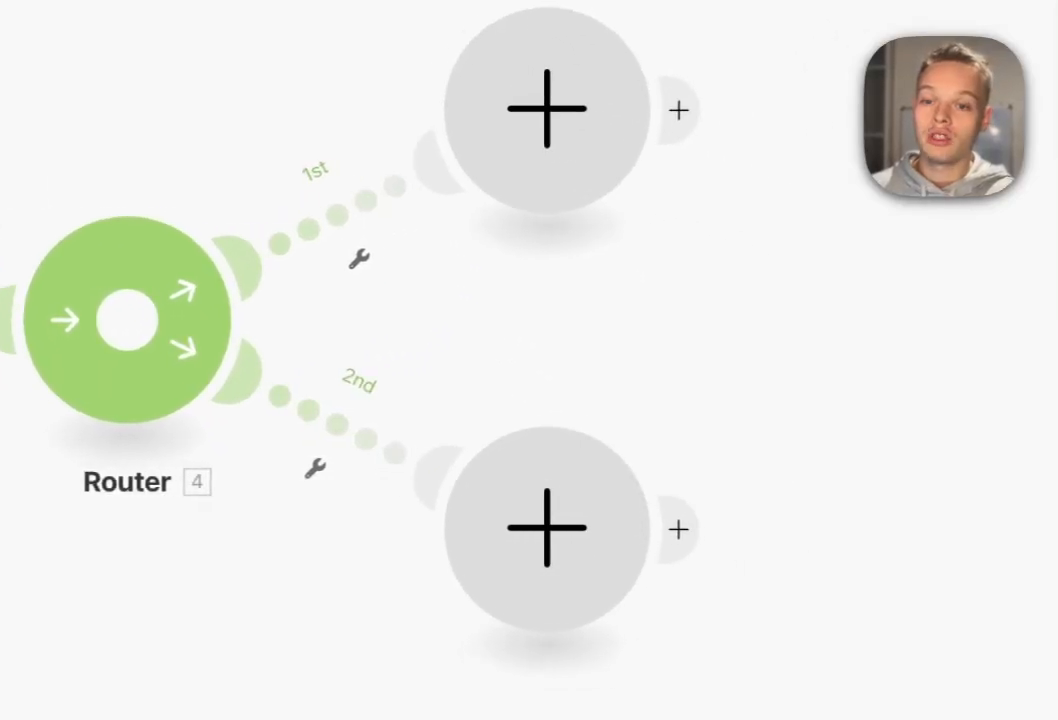
Filter the first route to pass only when the webhook's action equals GPT.
click(508, 210)
click(706, 262)
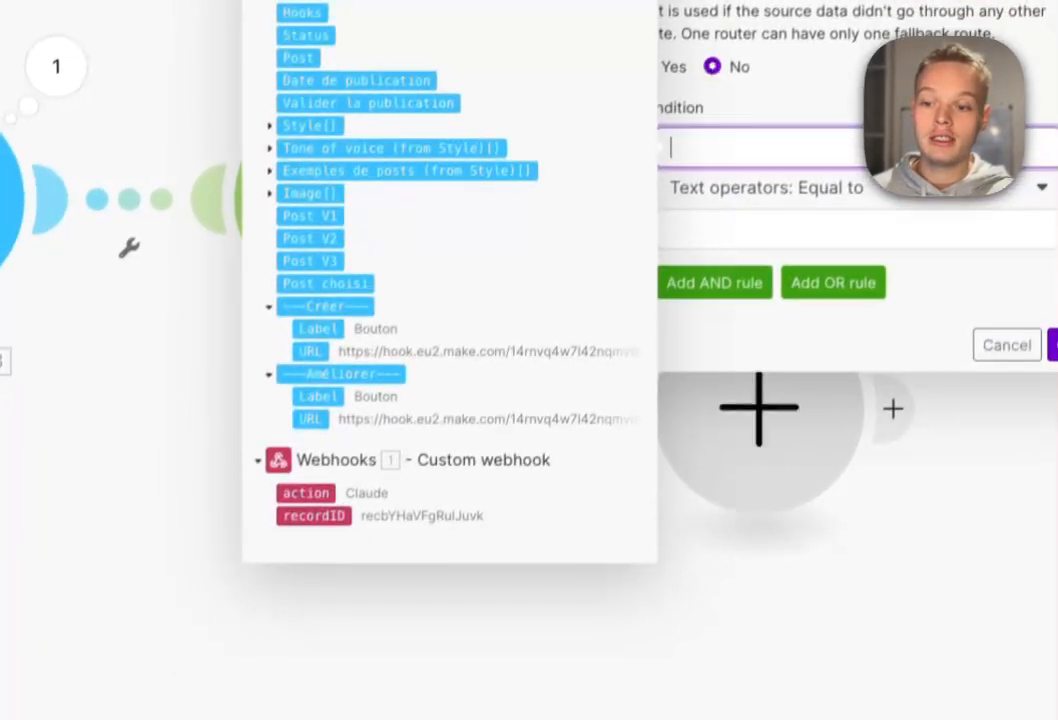
click(273, 608)
click(735, 343)
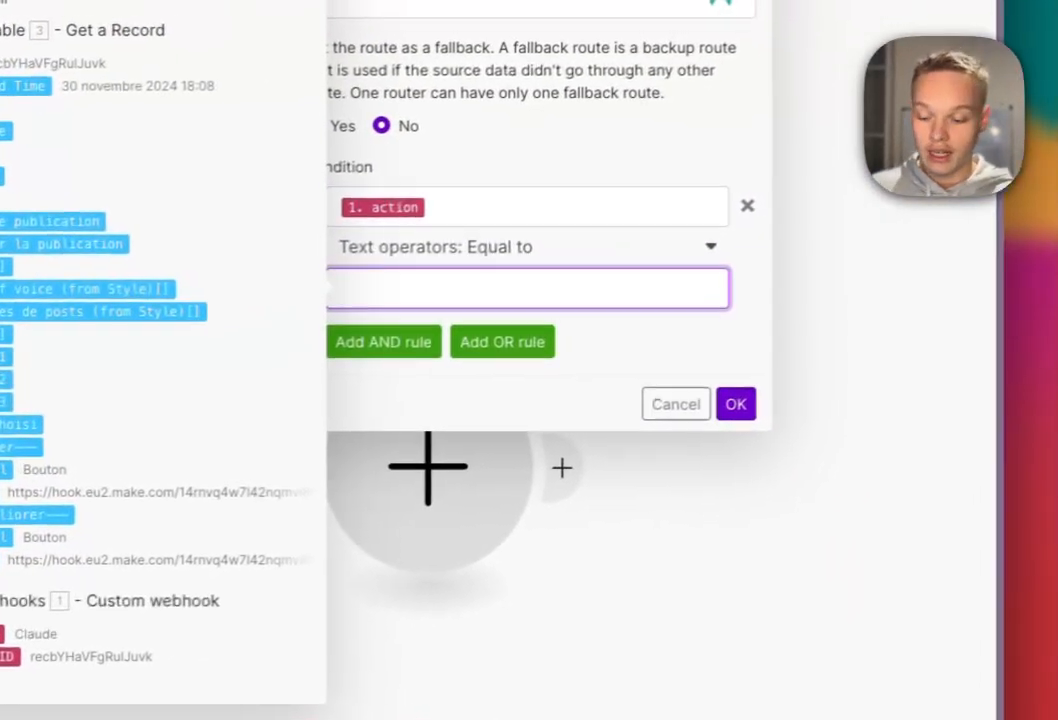
text(C)
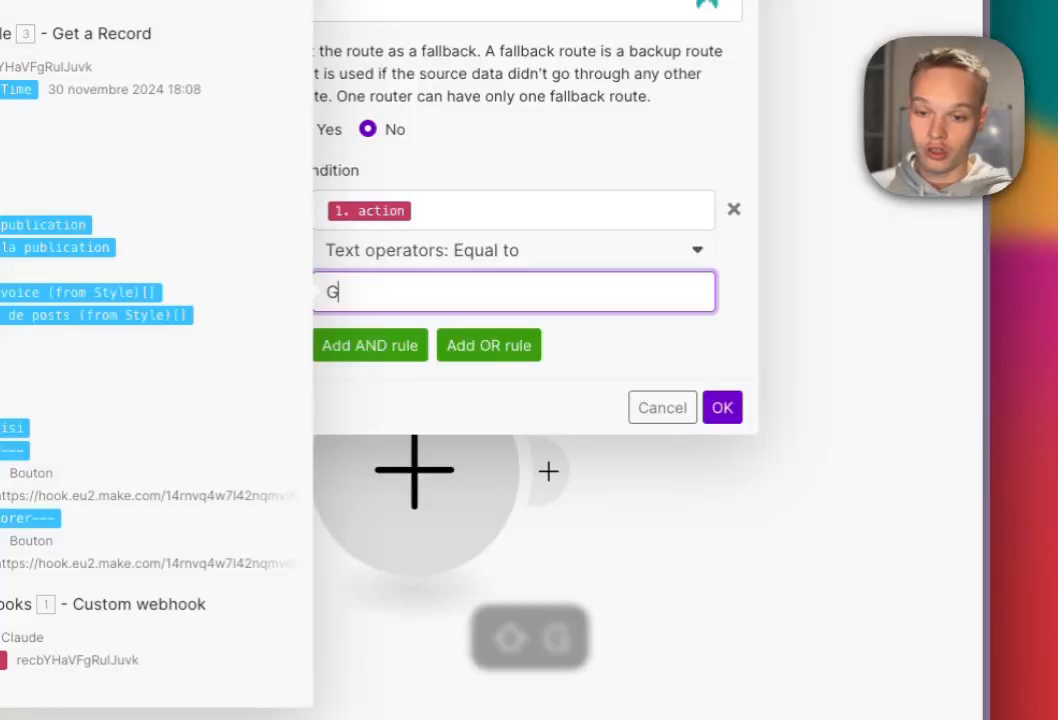
click(722, 407)
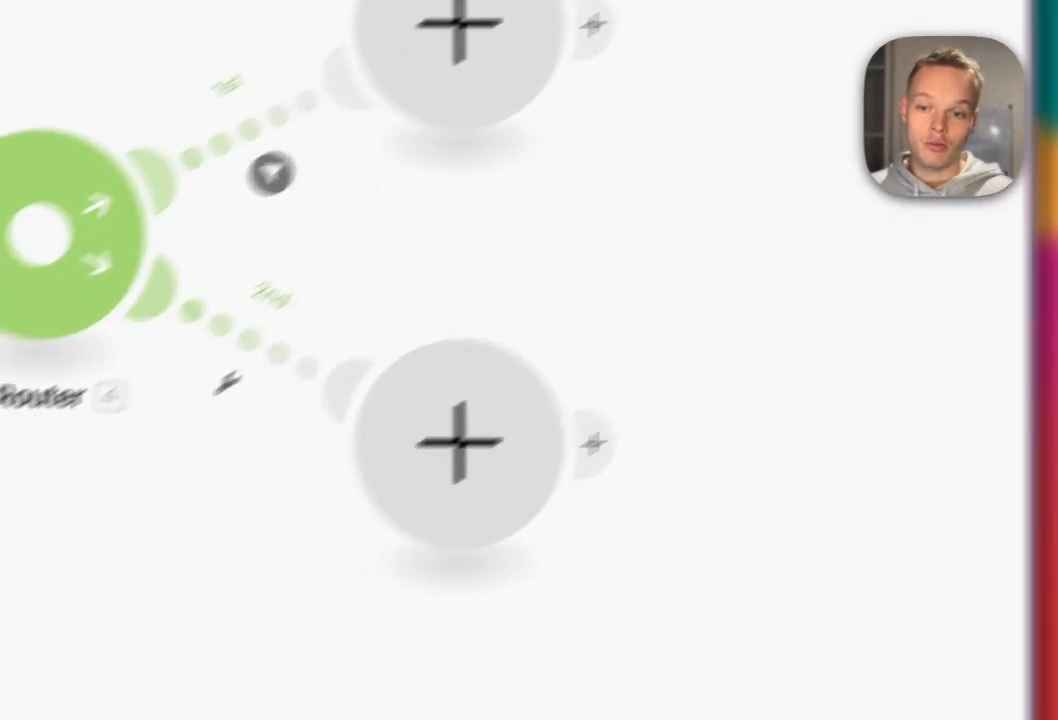
Filter the second route on the webhook's action equal to Claude.
click(182, 409)
click(495, 248)
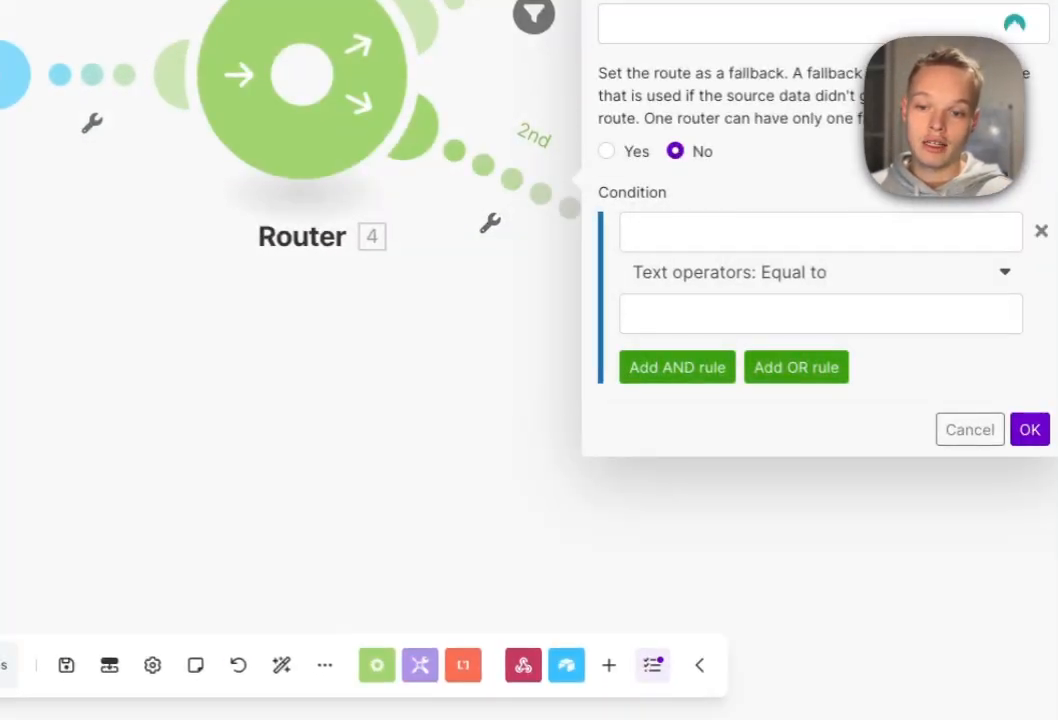
click(760, 232)
click(277, 600)
key(BackSpace)
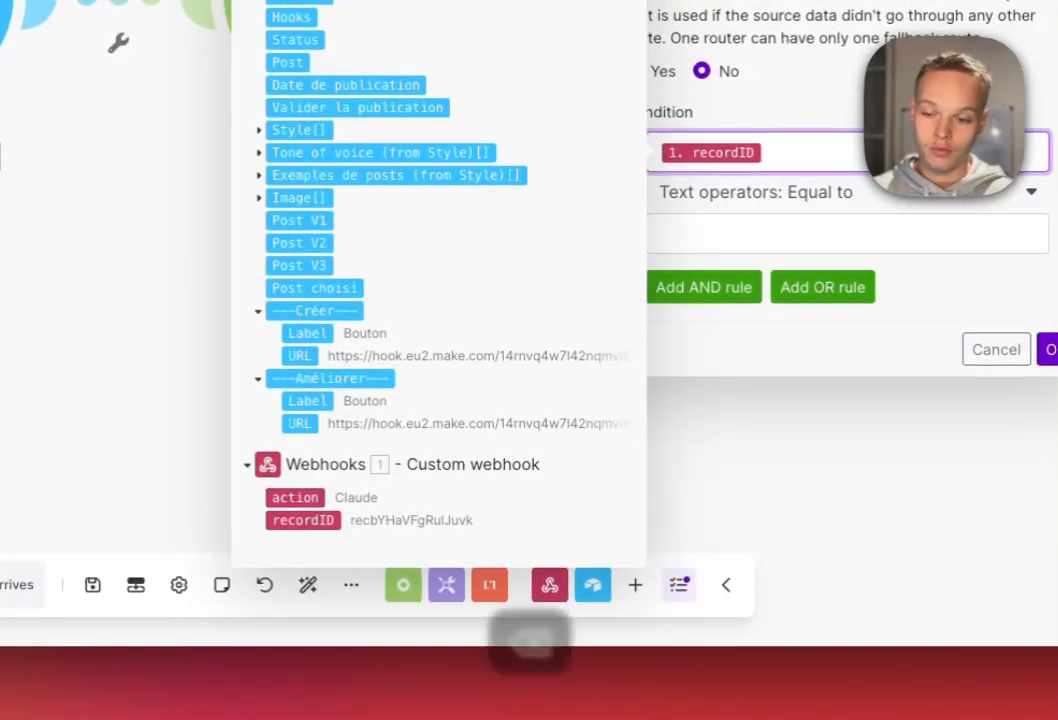
click(295, 498)
click(790, 234)
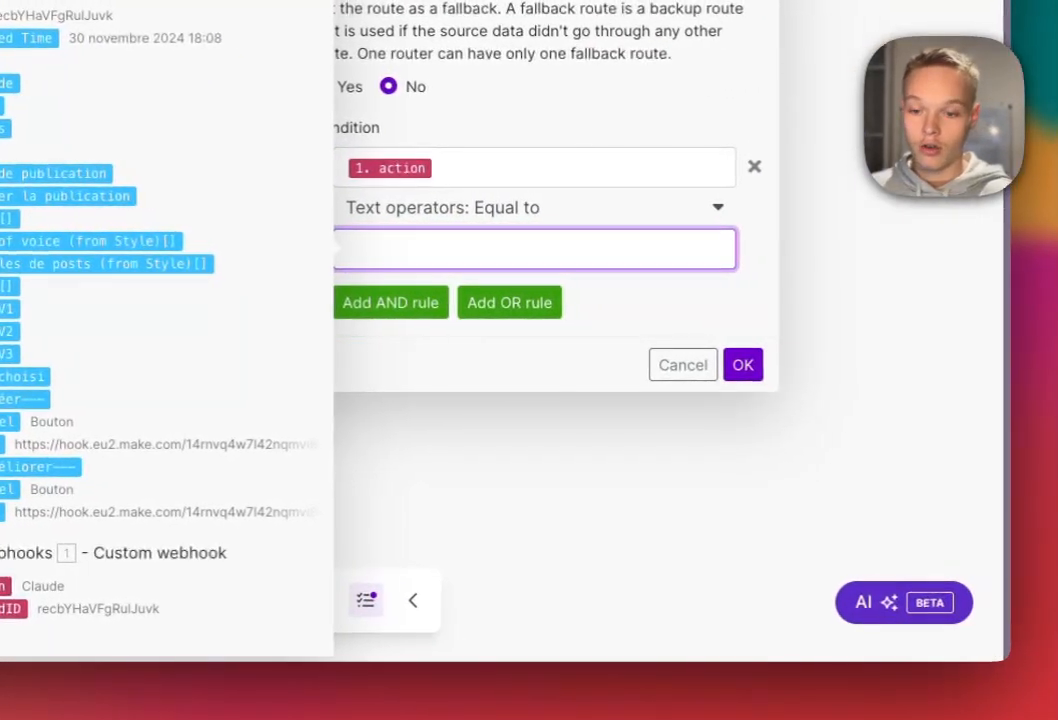
text(Cla)
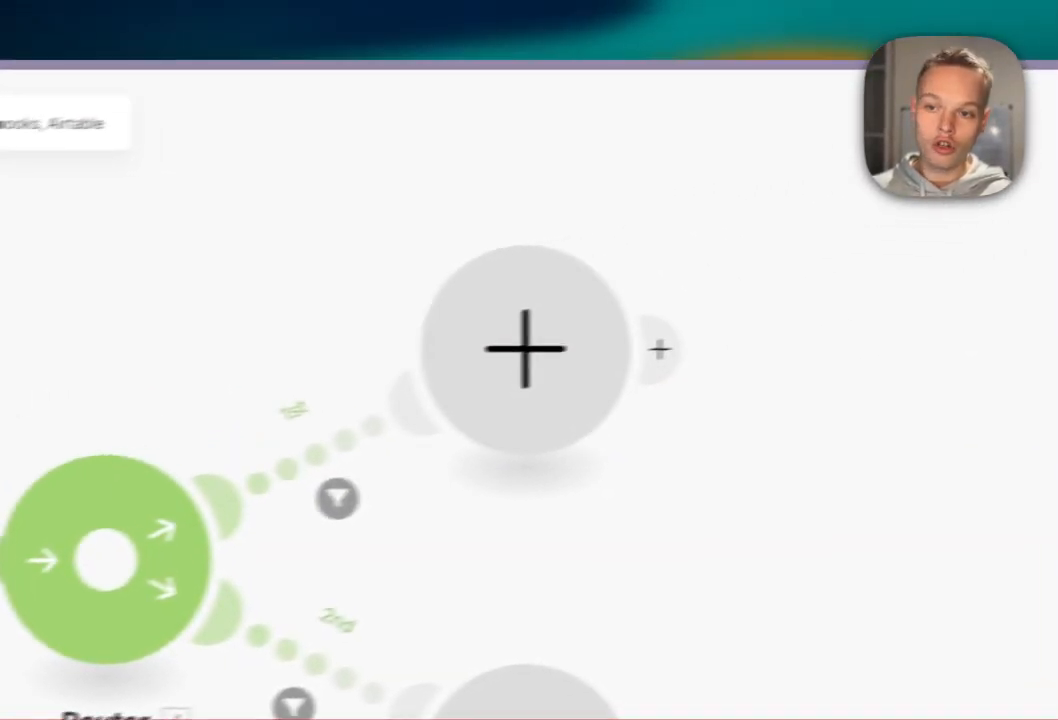
Add an OpenAI Create a Completion module on the 1st route and clear its 2048 max-token limit.
click(932, 363)
click(720, 490)
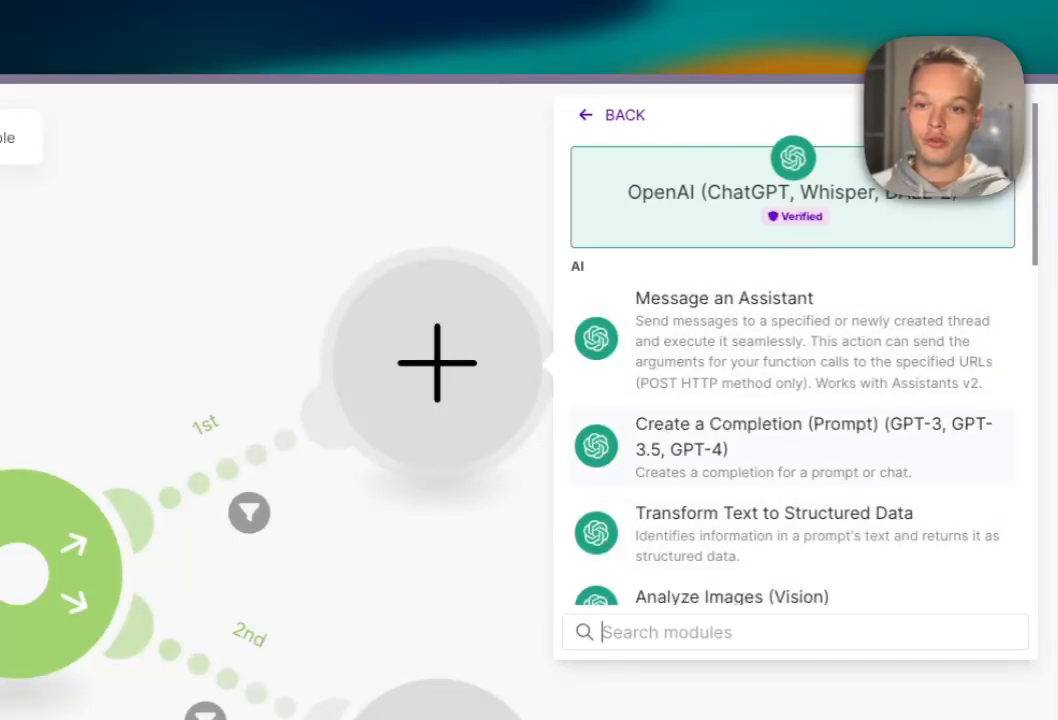
click(760, 440)
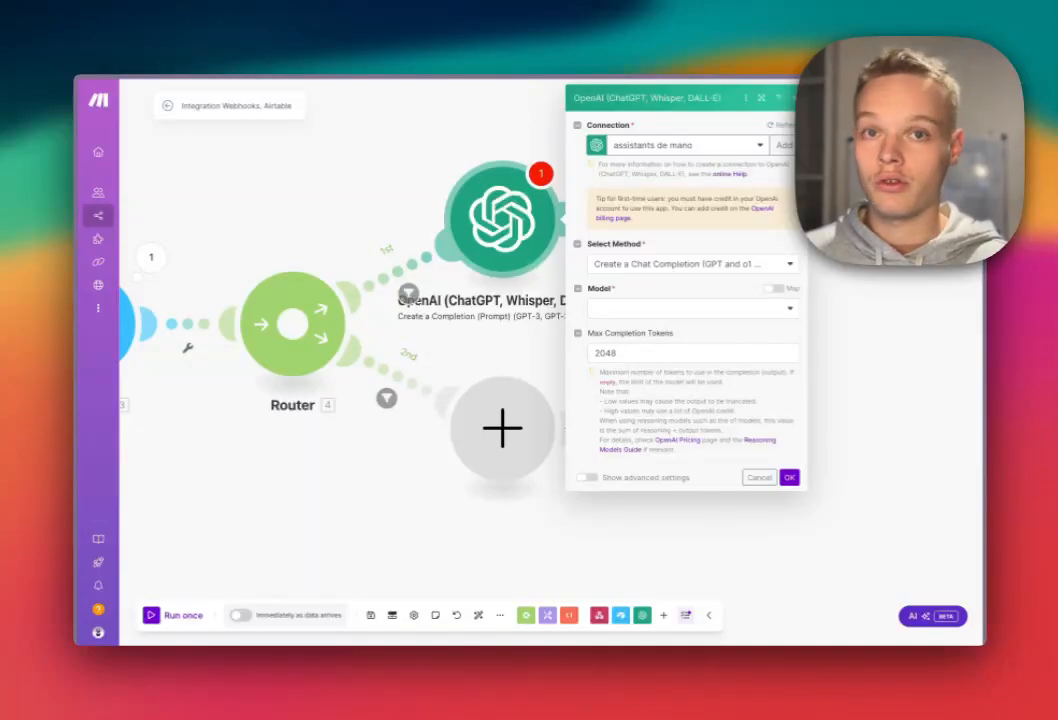
click(692, 353)
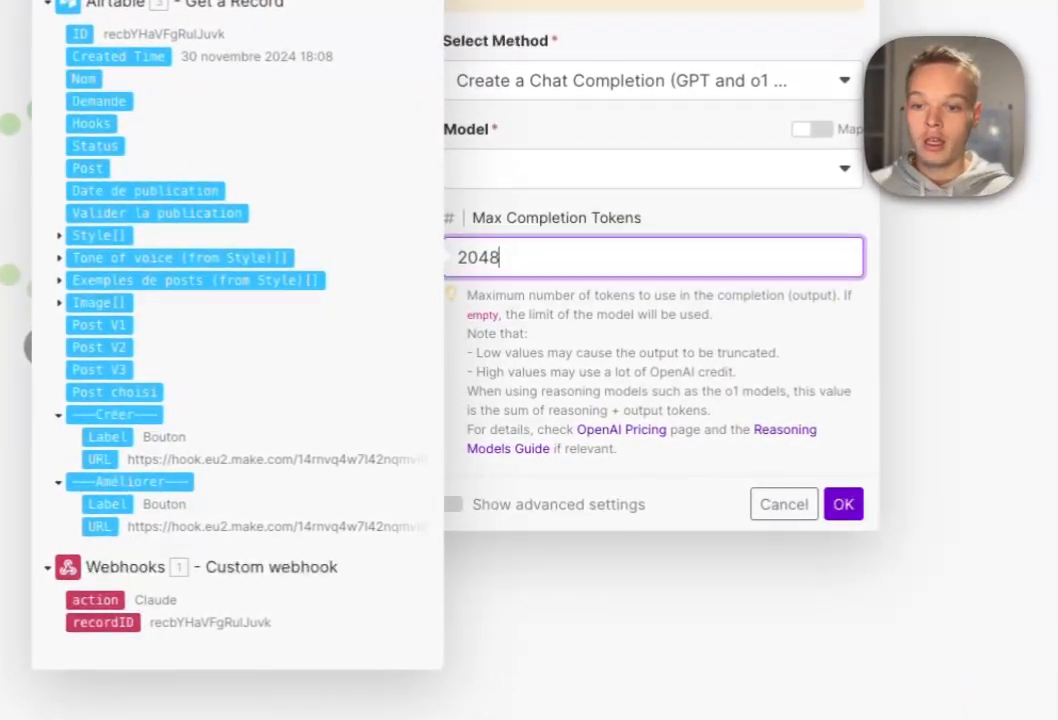
key(ctrl+a)
click(555, 216)
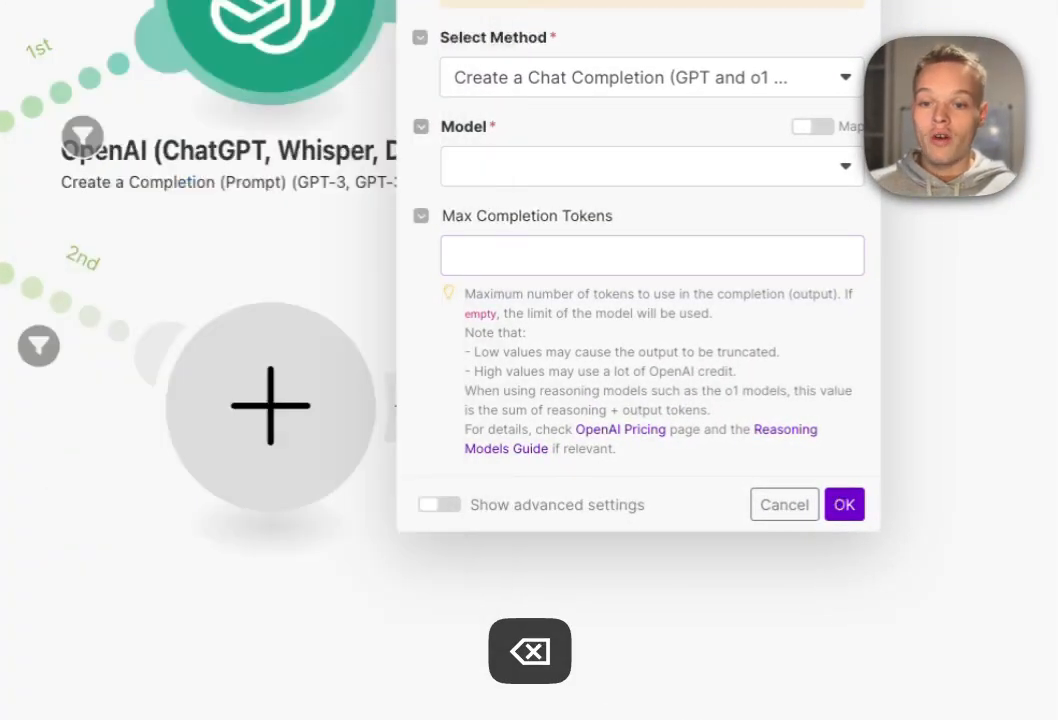
click(439, 505)
scroll(640, 400, down, 5)
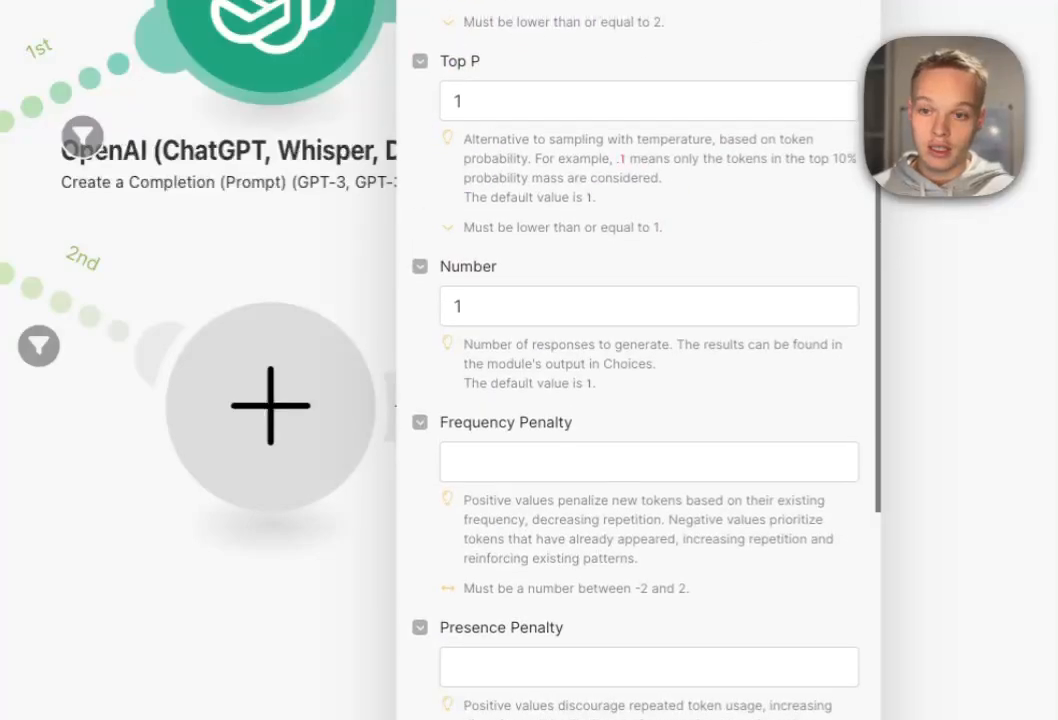
scroll(640, 400, up, 5)
Choose gpt-4o-mini-2024-07-18 as the model with JSON Object response format.
click(640, 166)
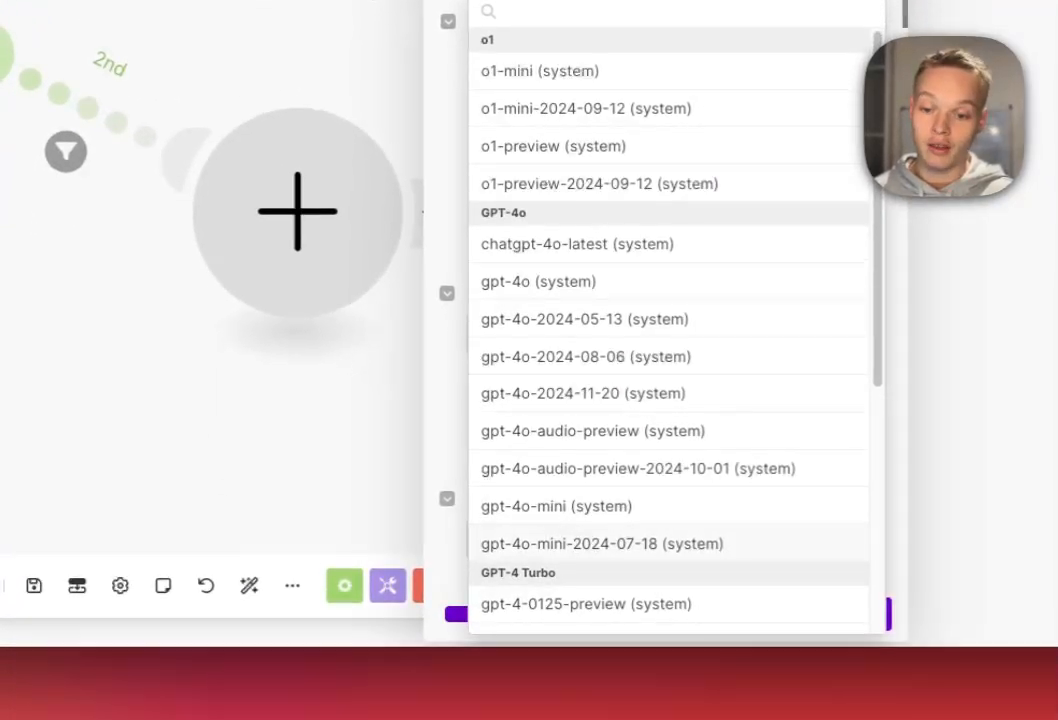
click(602, 543)
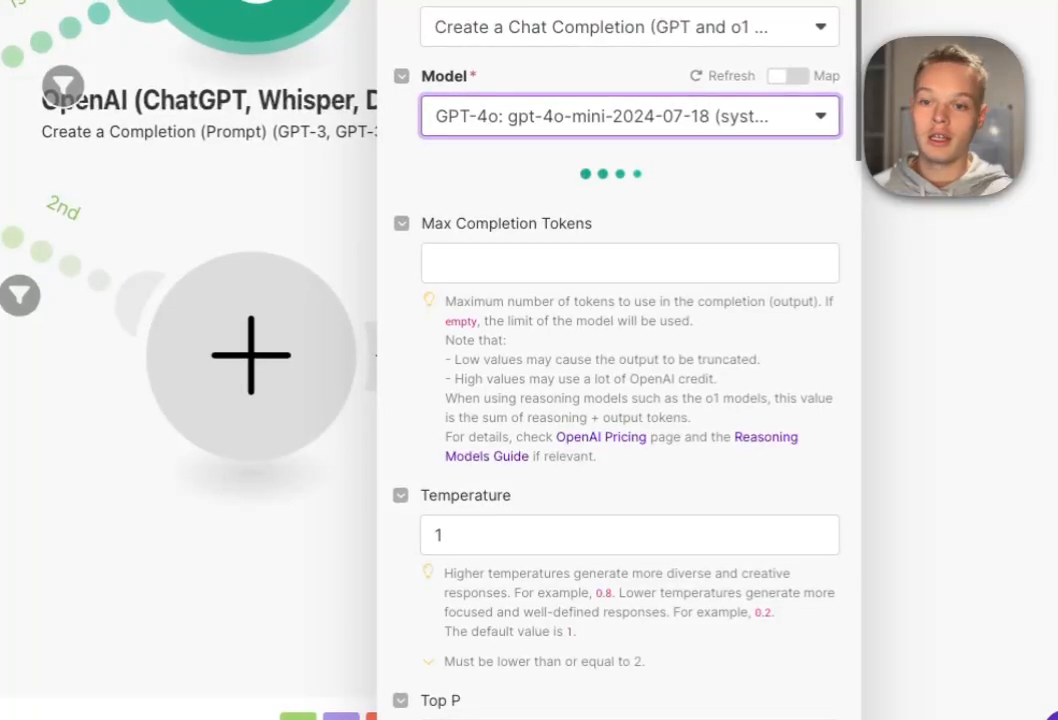
click(630, 302)
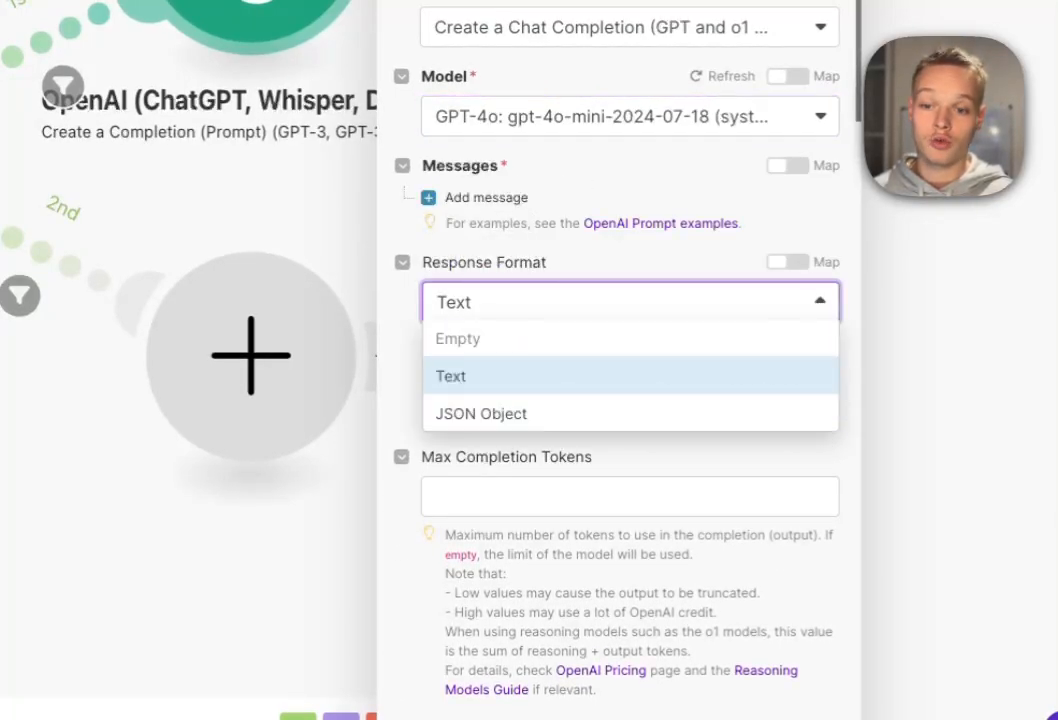
click(481, 414)
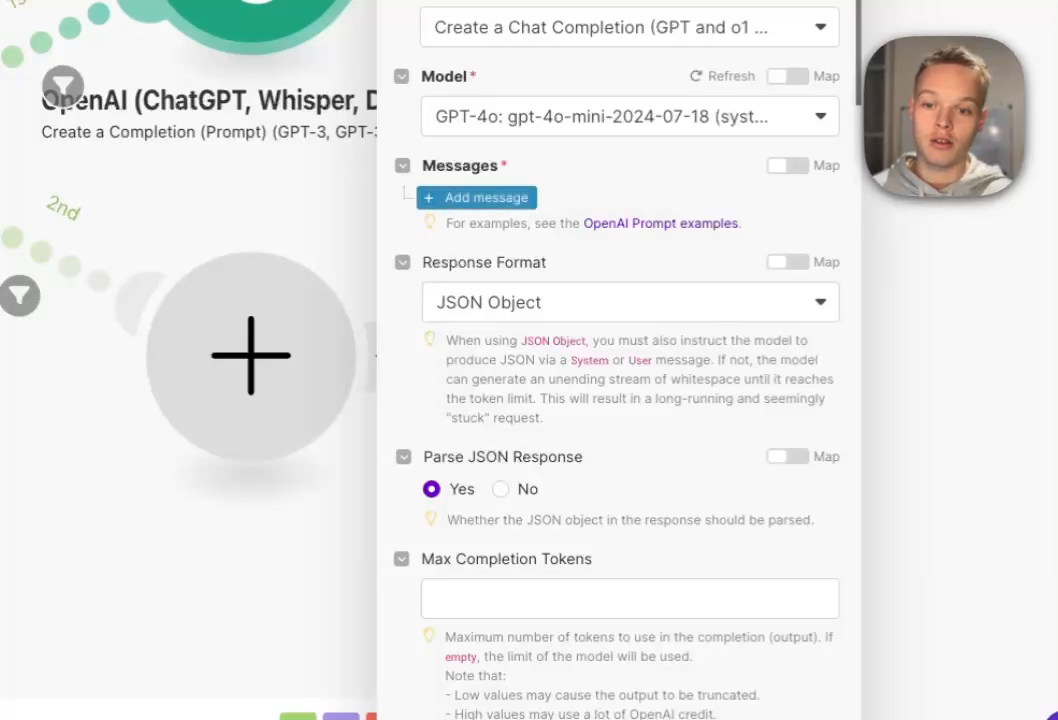
Add two prompt messages, a System message and a User message.
click(478, 197)
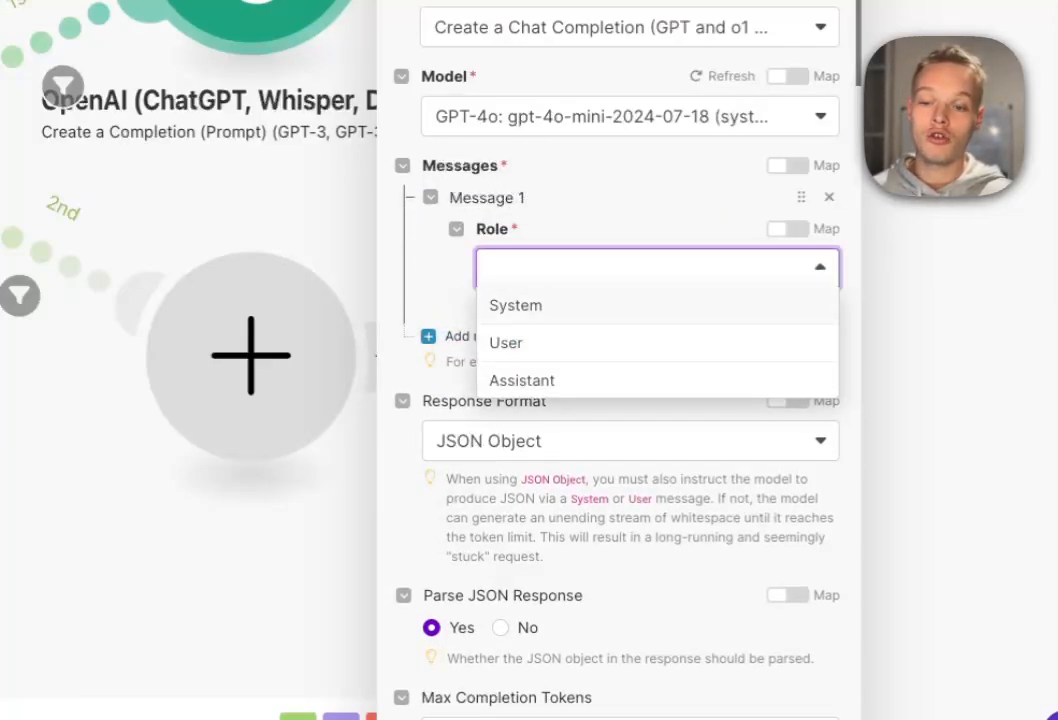
click(516, 305)
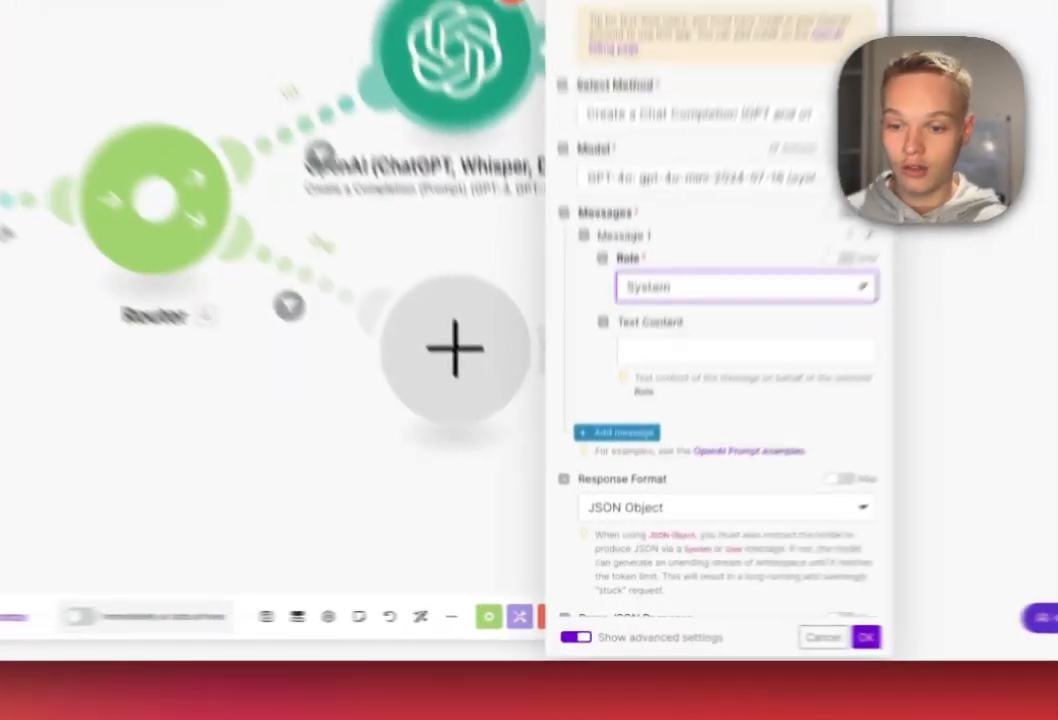
click(618, 486)
click(798, 433)
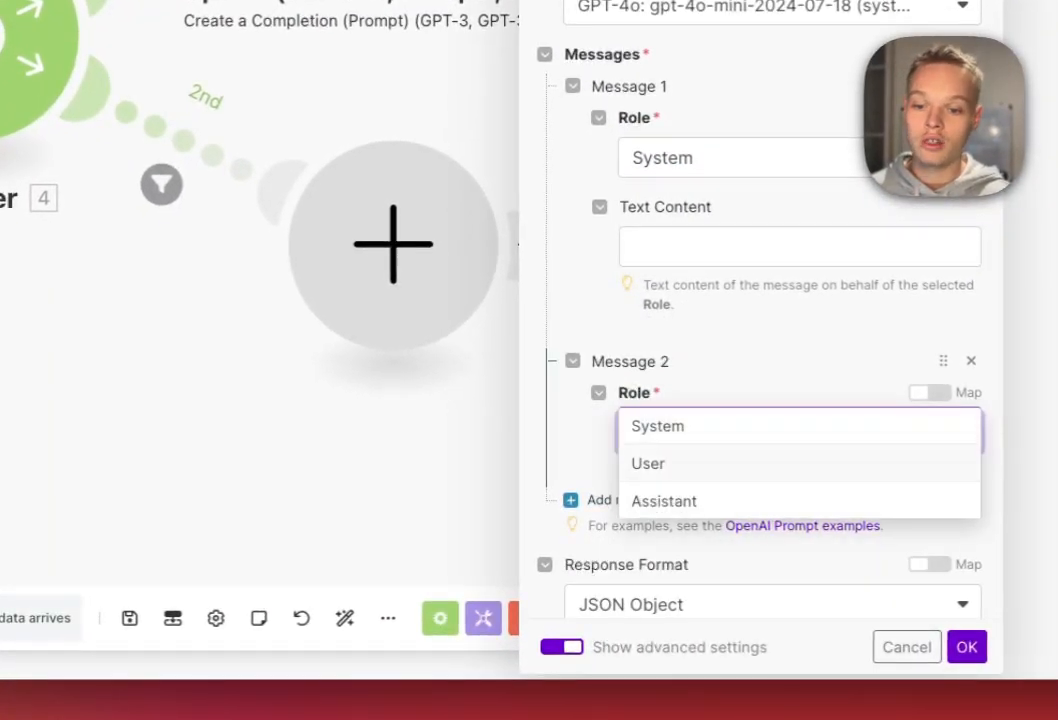
click(720, 463)
scroll(762, 400, down, 4)
scroll(762, 400, up, 2)
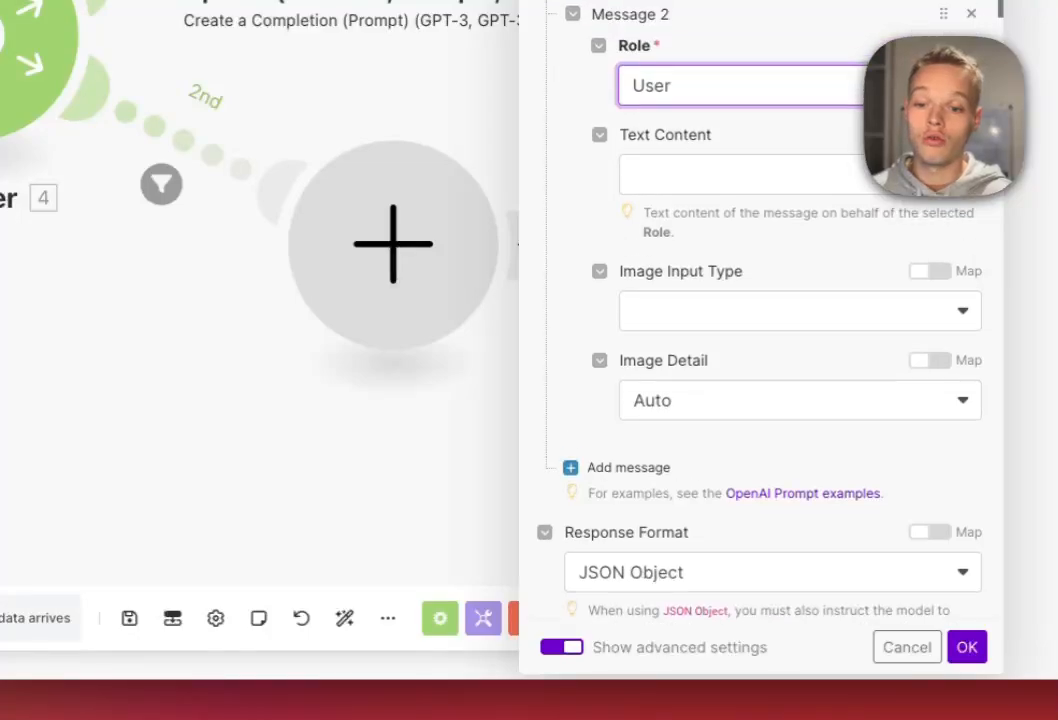
click(780, 295)
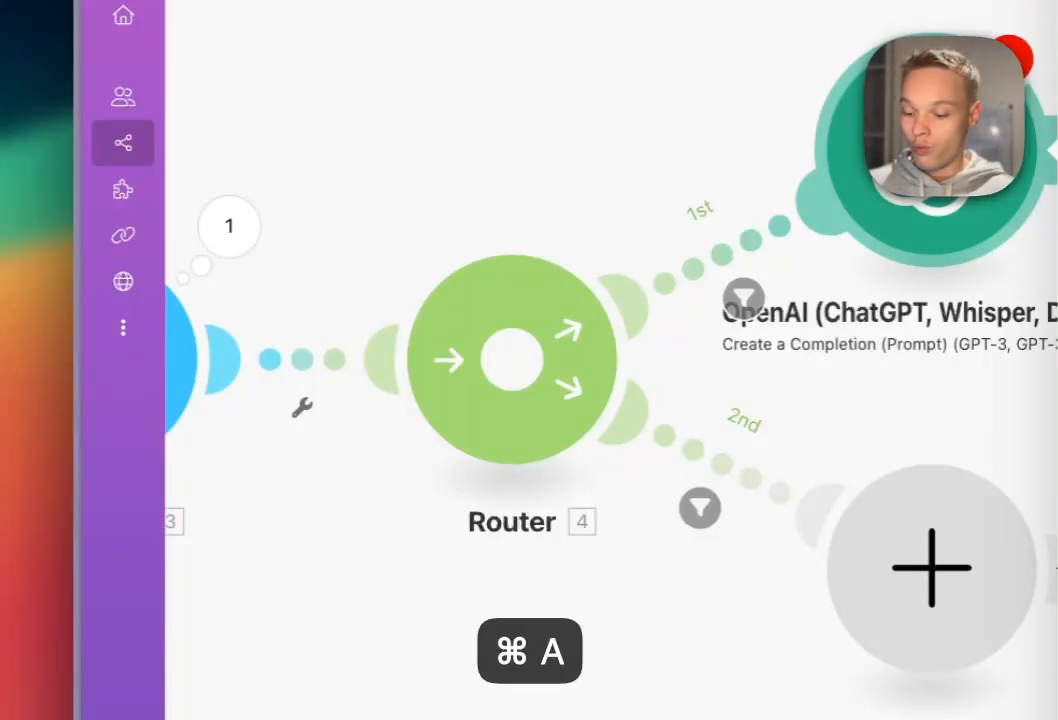
Paste the prepared system prompt and user prompt into the System and User messages.
key(super+c)
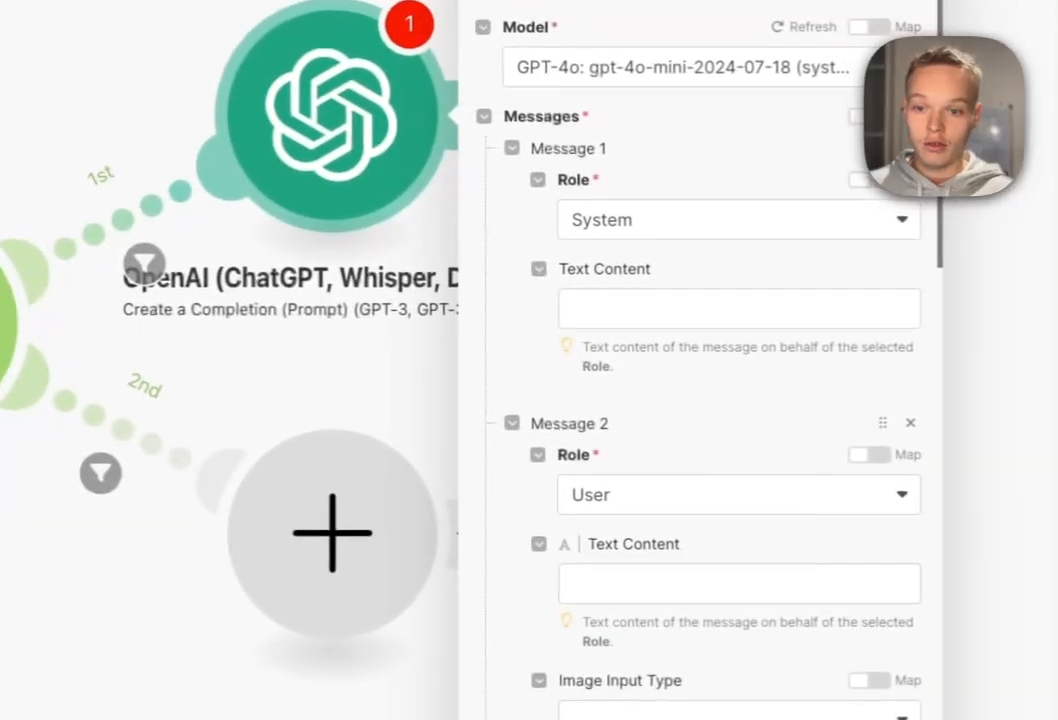
click(739, 309)
key(super+v)
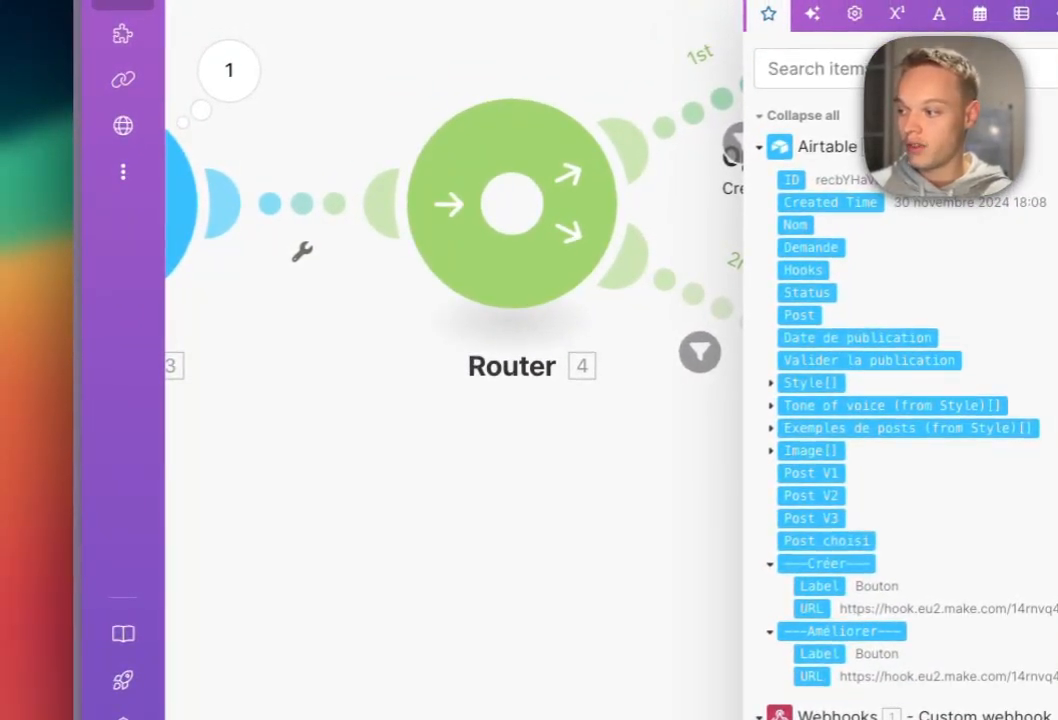
key(super+c)
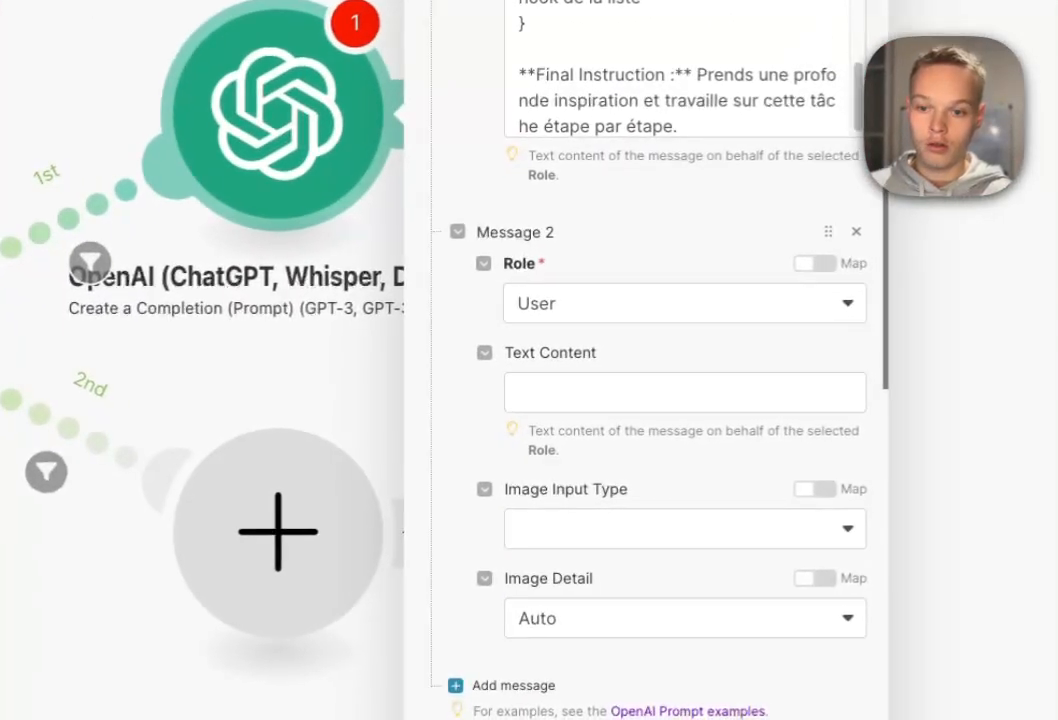
click(680, 127)
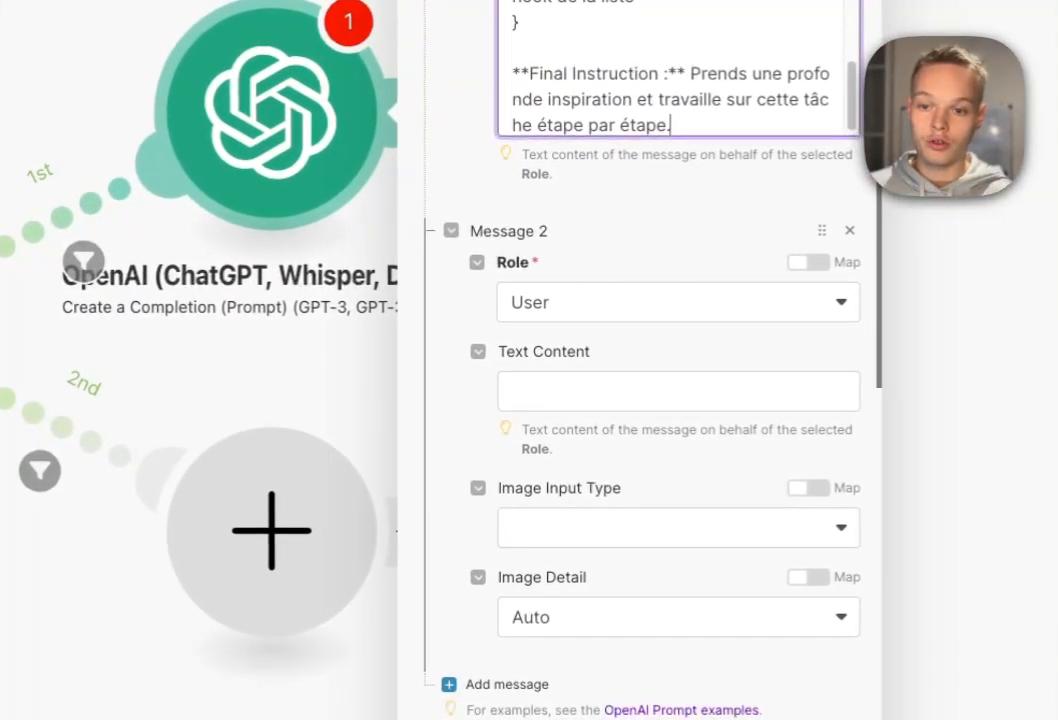
click(685, 392)
key(super+v)
scroll(680, 400, up, 10)
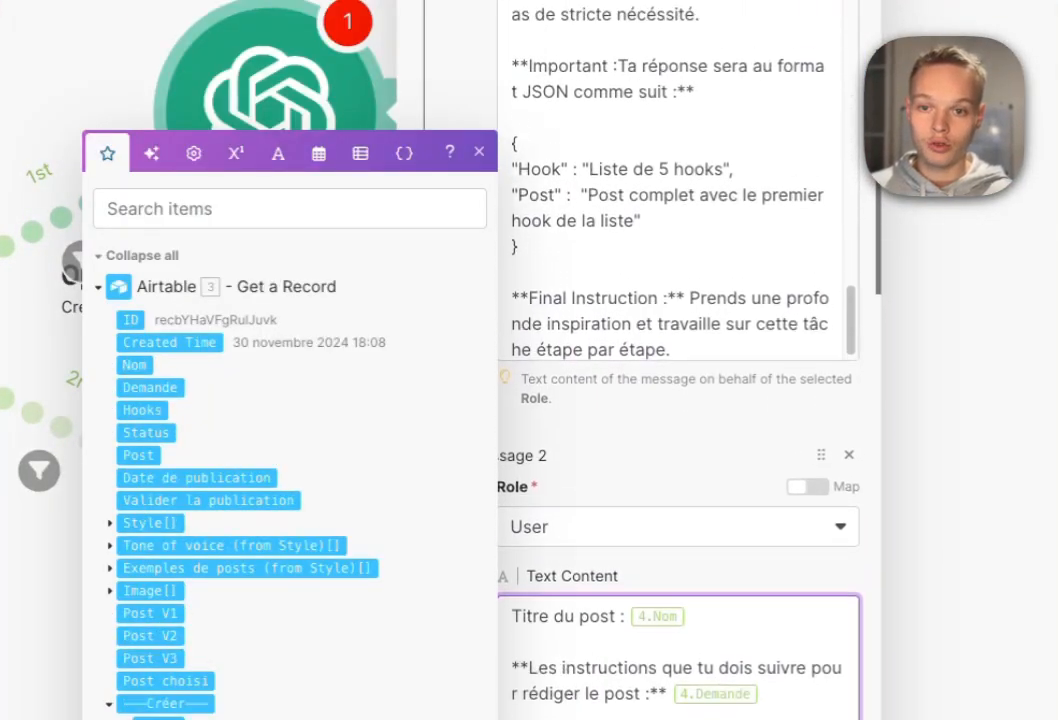
scroll(640, 400, down, 5)
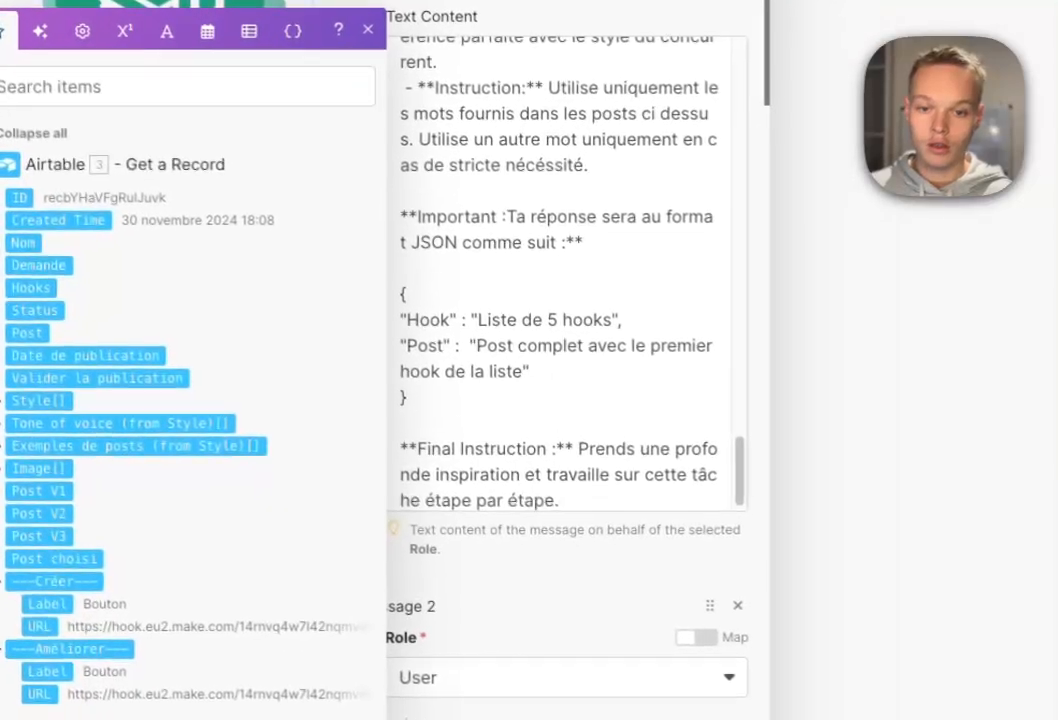
click(560, 568)
Revise the system prompt text around the posts examples variable and the 4.Nom title value.
click(560, 300)
scroll(560, 300, up, 7)
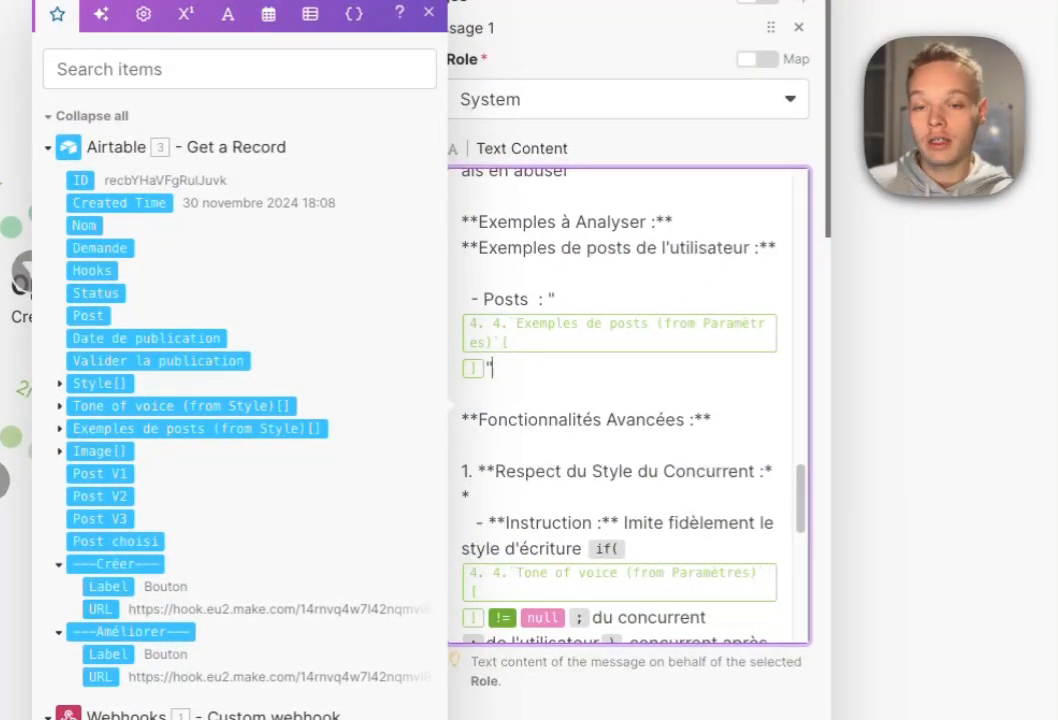
scroll(620, 400, up, 1)
click(493, 372)
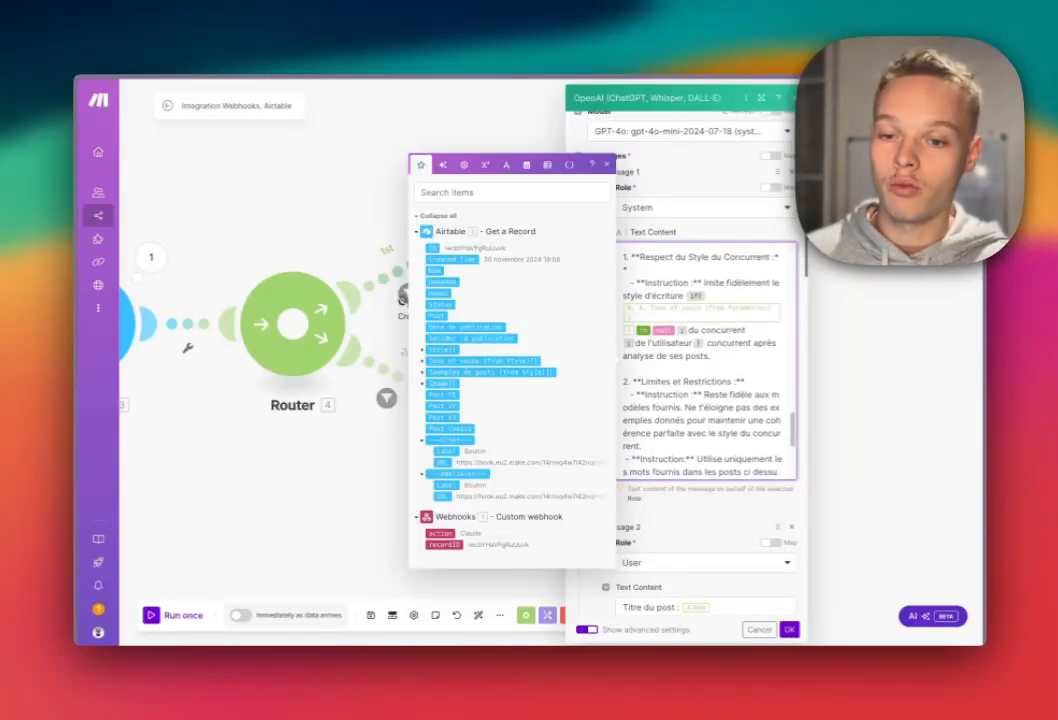
scroll(708, 360, down, 3)
scroll(680, 400, down, 5)
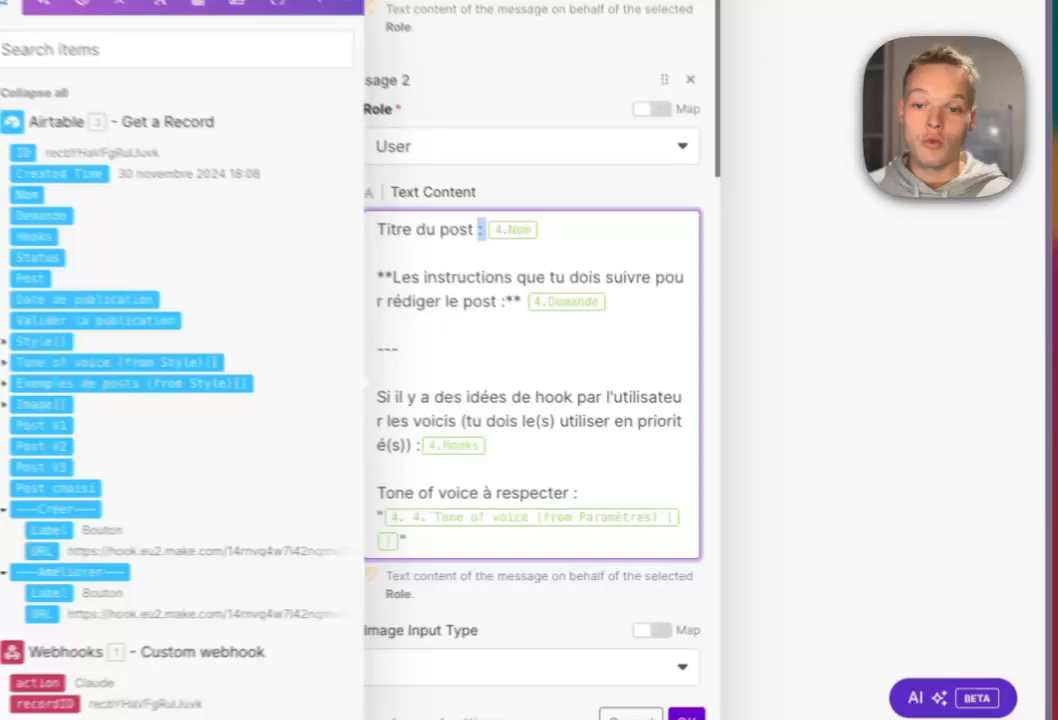
drag(480, 230, 539, 231)
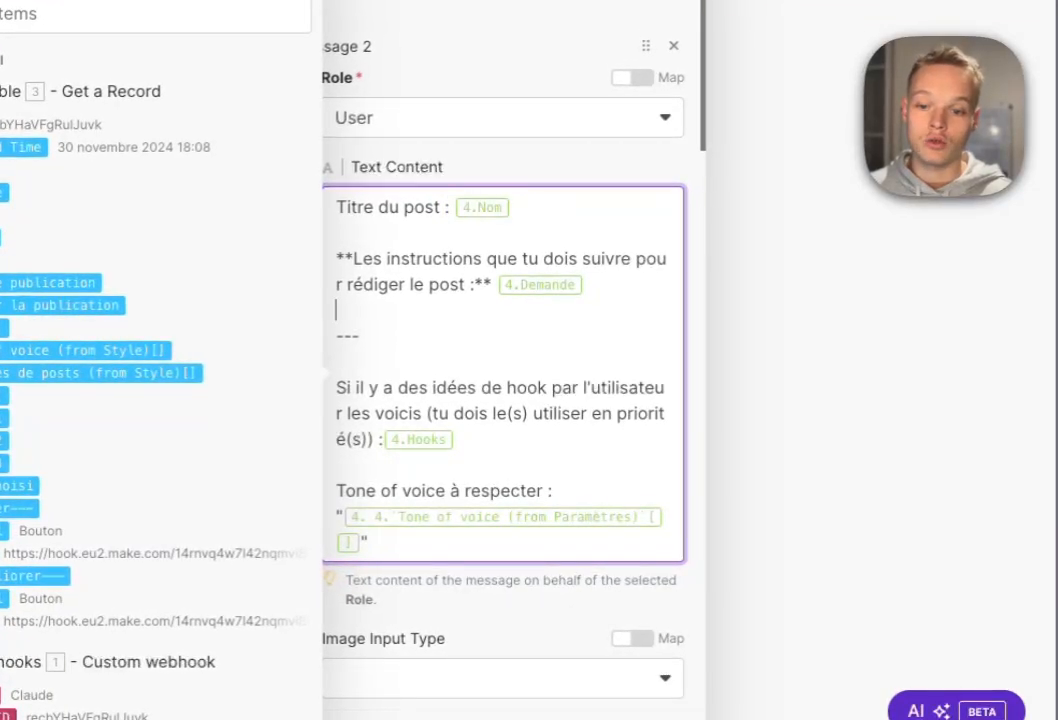
scroll(503, 400, down, 3)
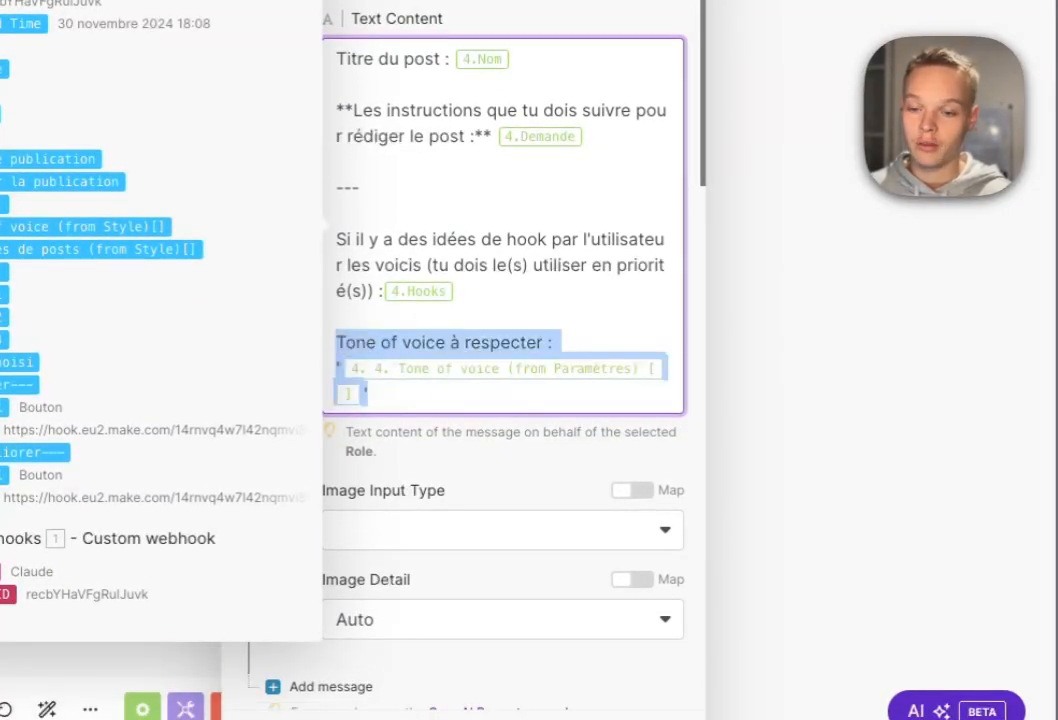
scroll(340, 320, up, 1)
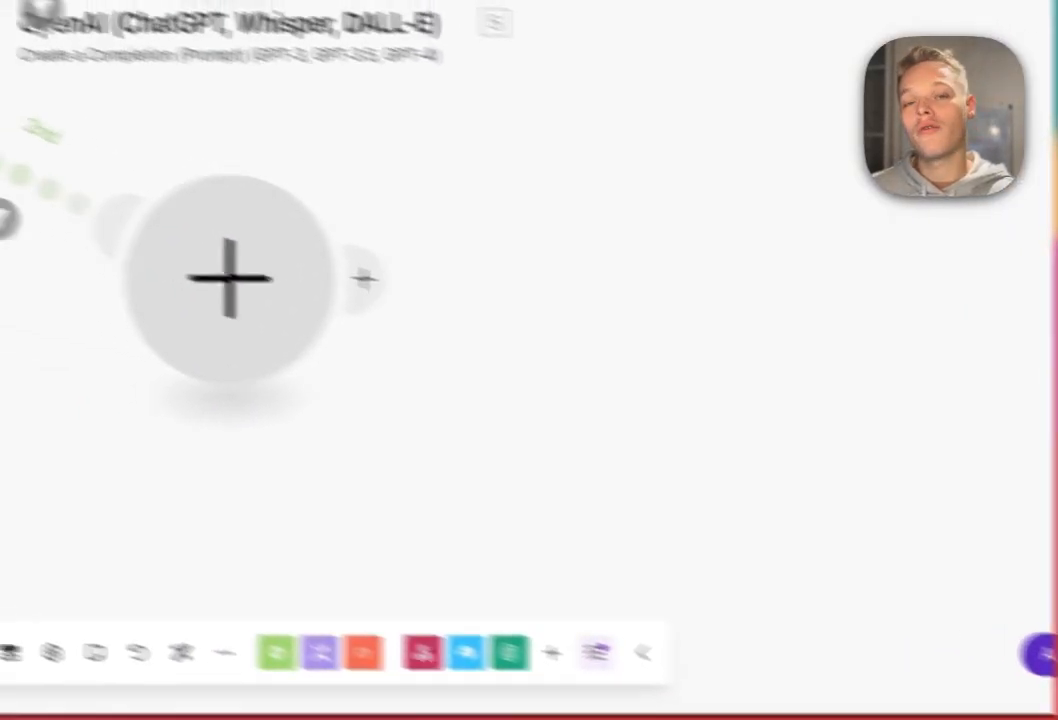
Rename the OpenAI module to 'Création post'.
right_click(524, 261)
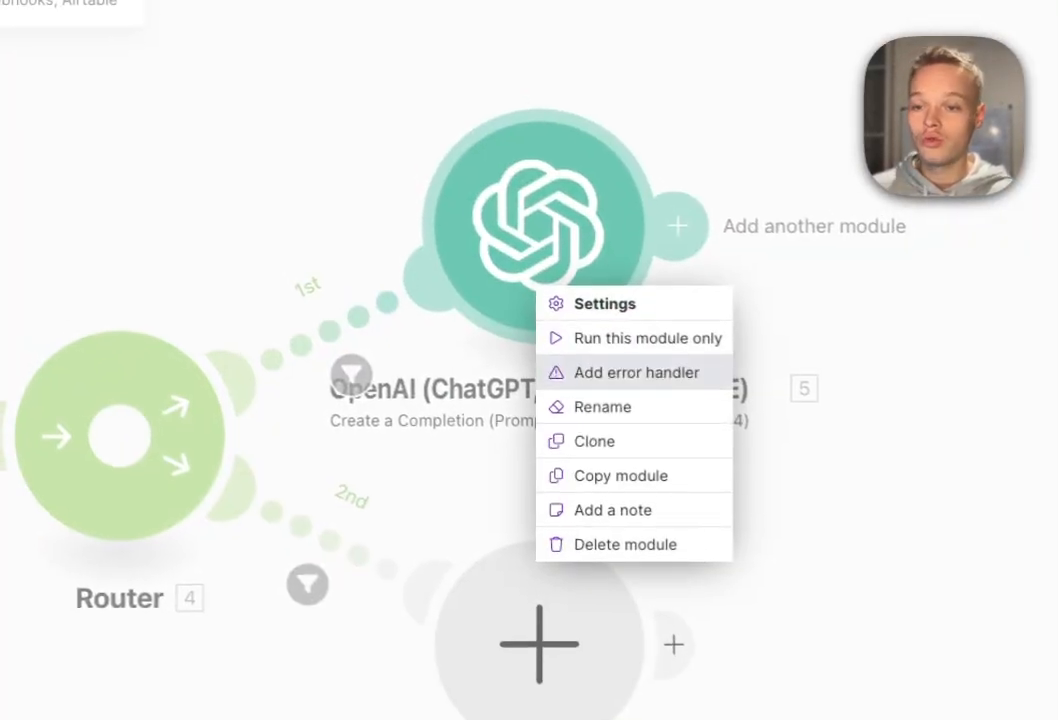
click(603, 408)
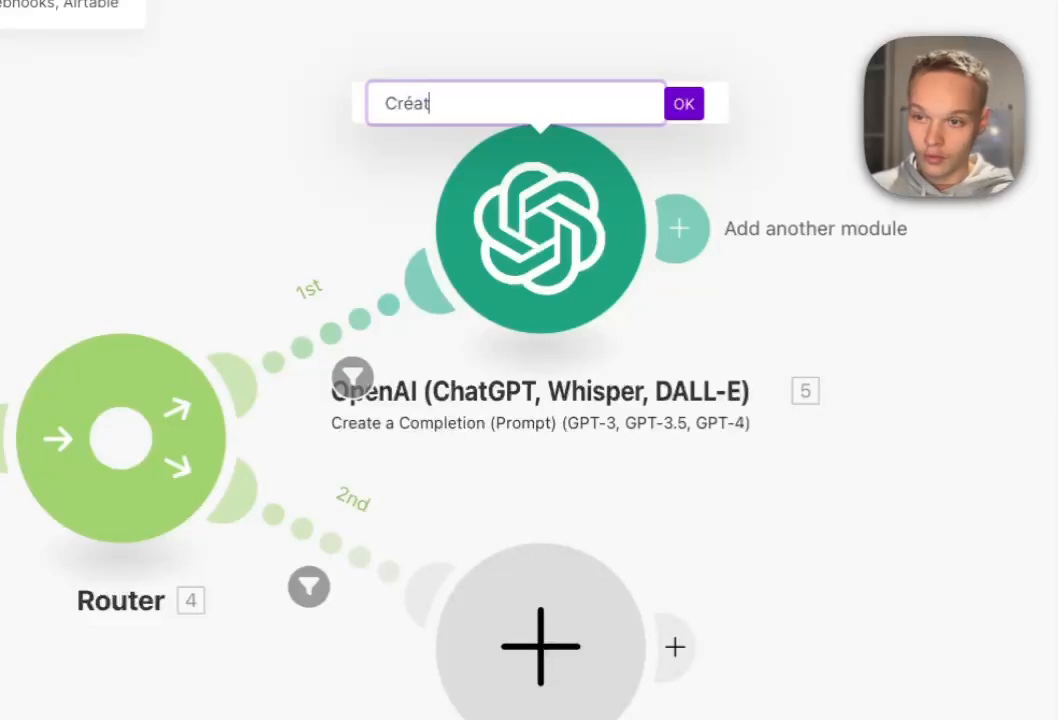
text(Création post)
key(Return)
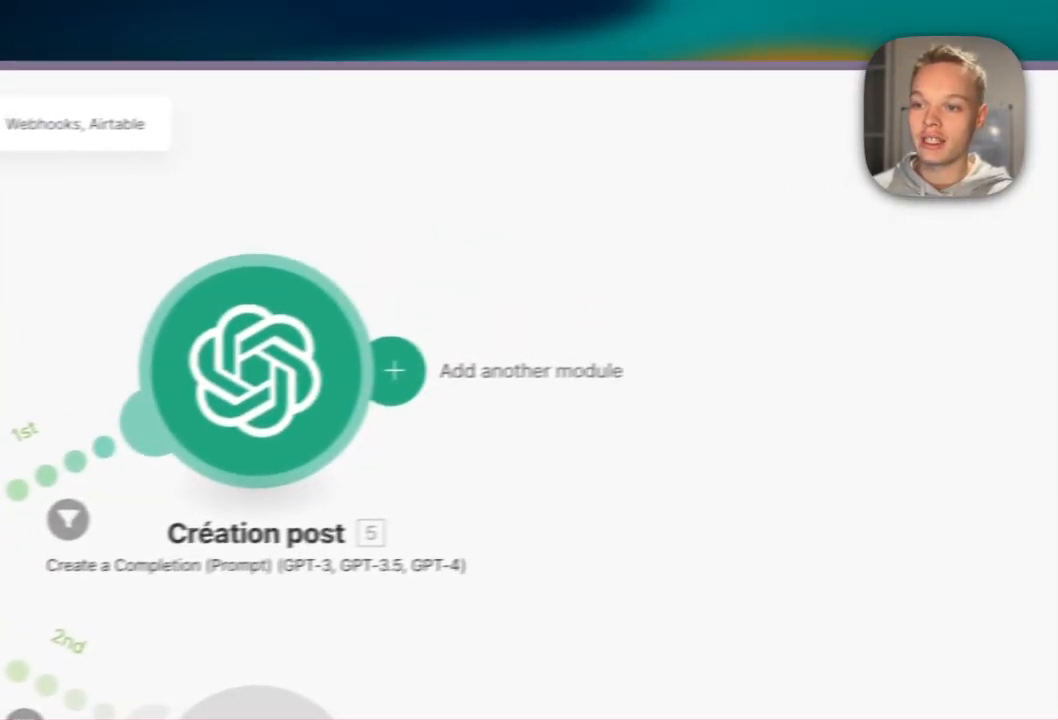
Attach a Text parser Replace module after Création post, replacing a mistaken Match pattern, with pattern \*.
click(358, 383)
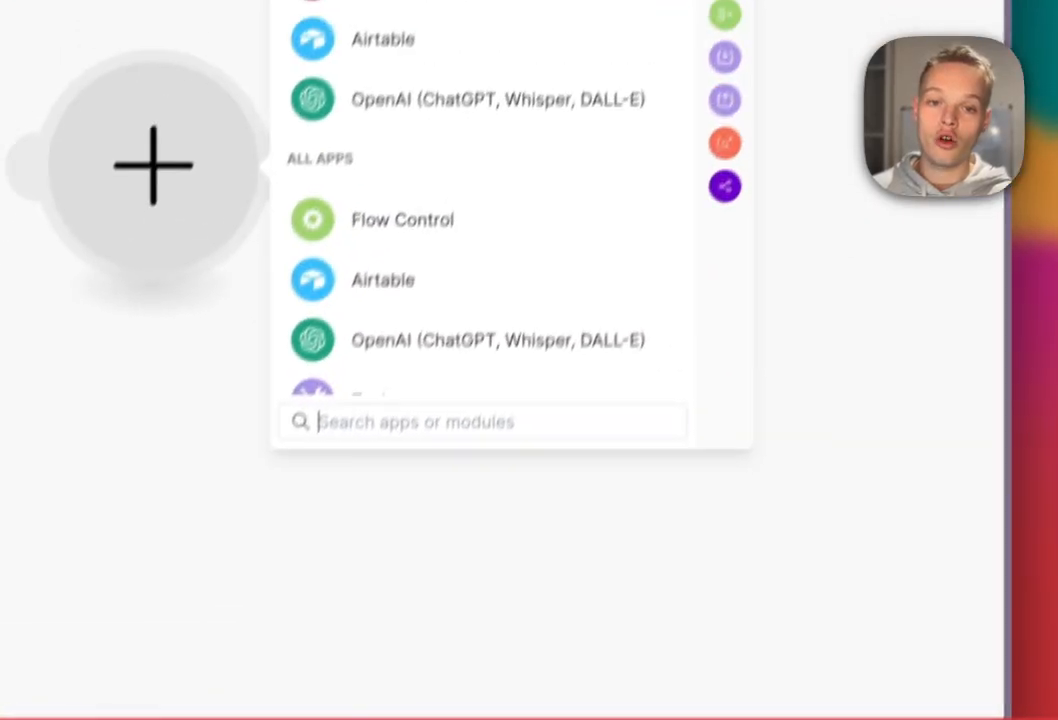
click(702, 191)
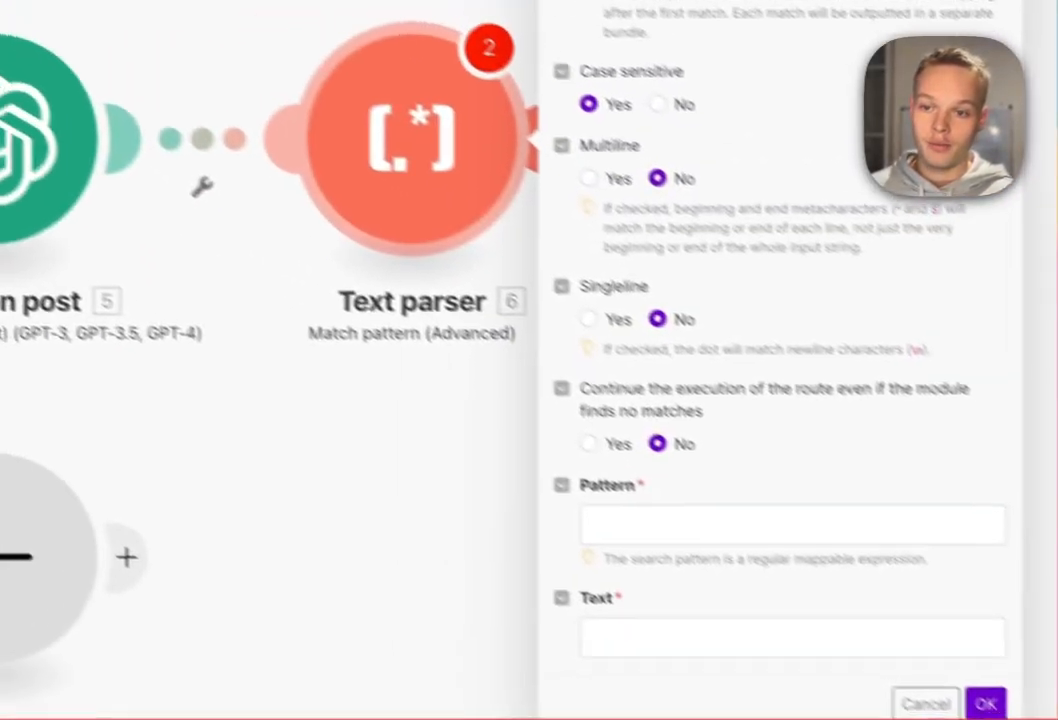
right_click(150, 3)
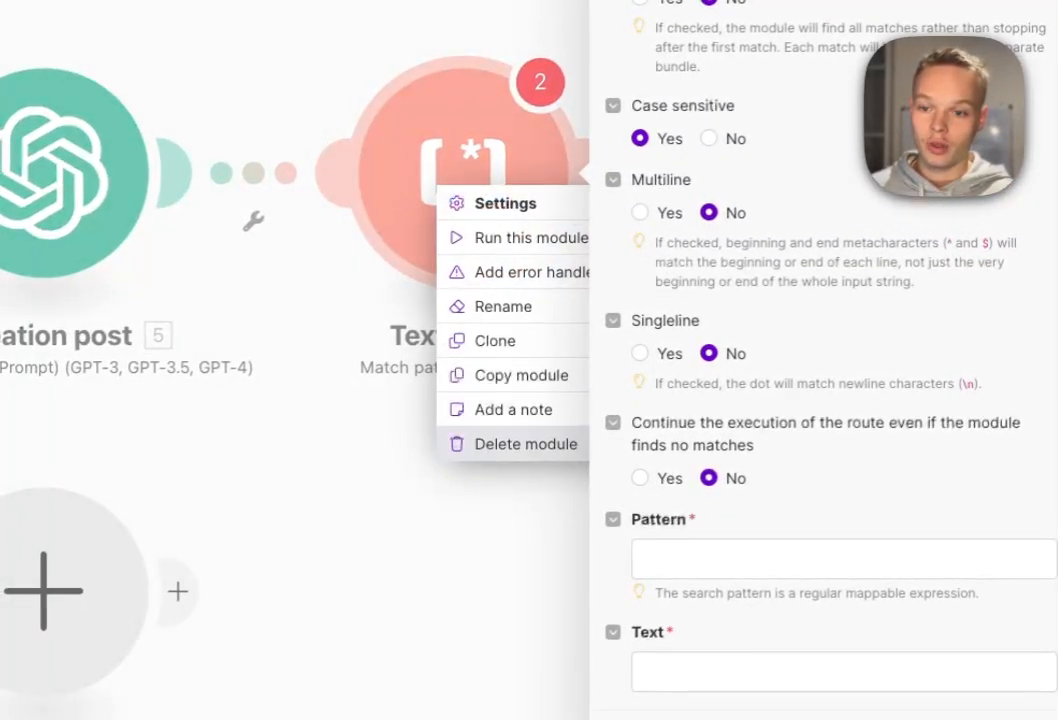
click(237, 258)
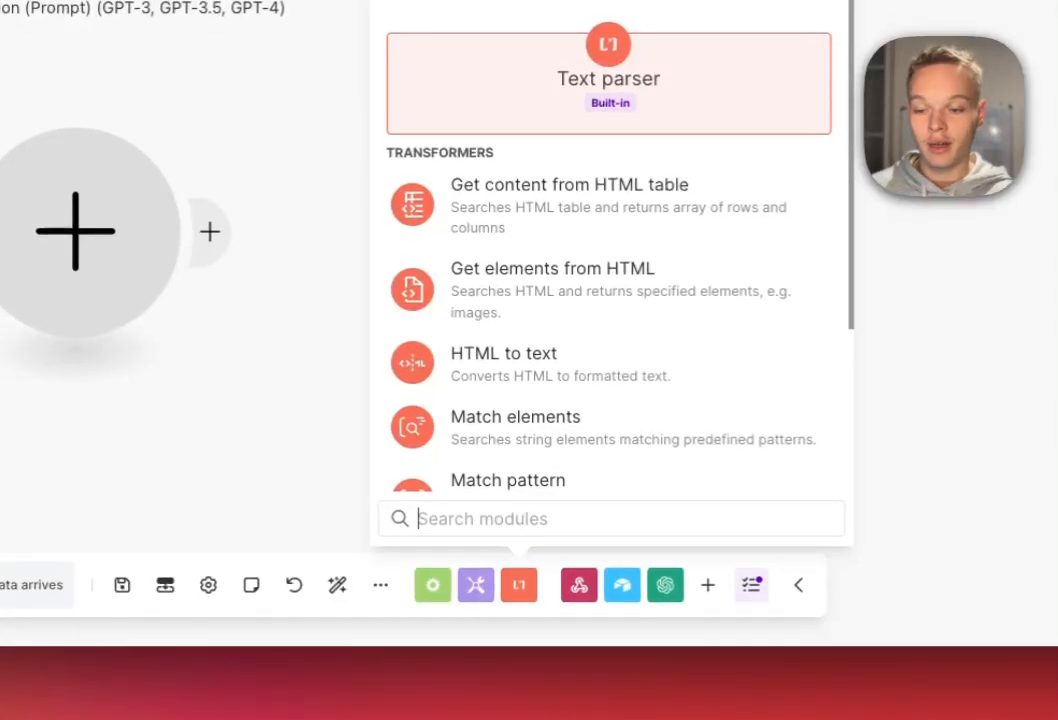
scroll(610, 345, down, 3)
click(503, 425)
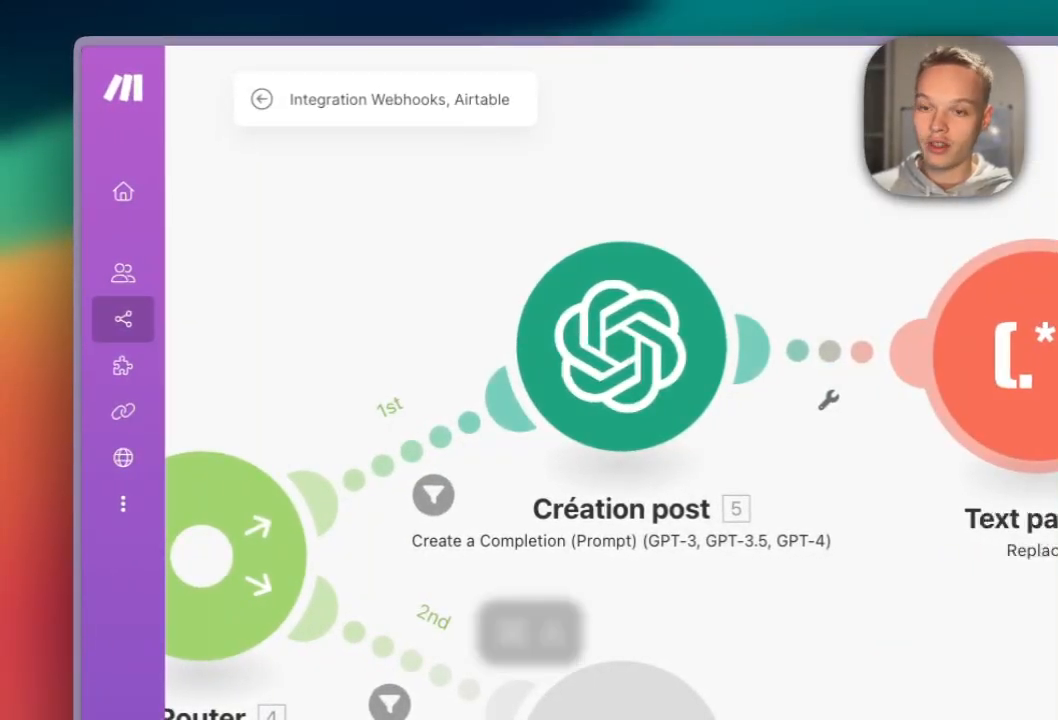
key(super+c)
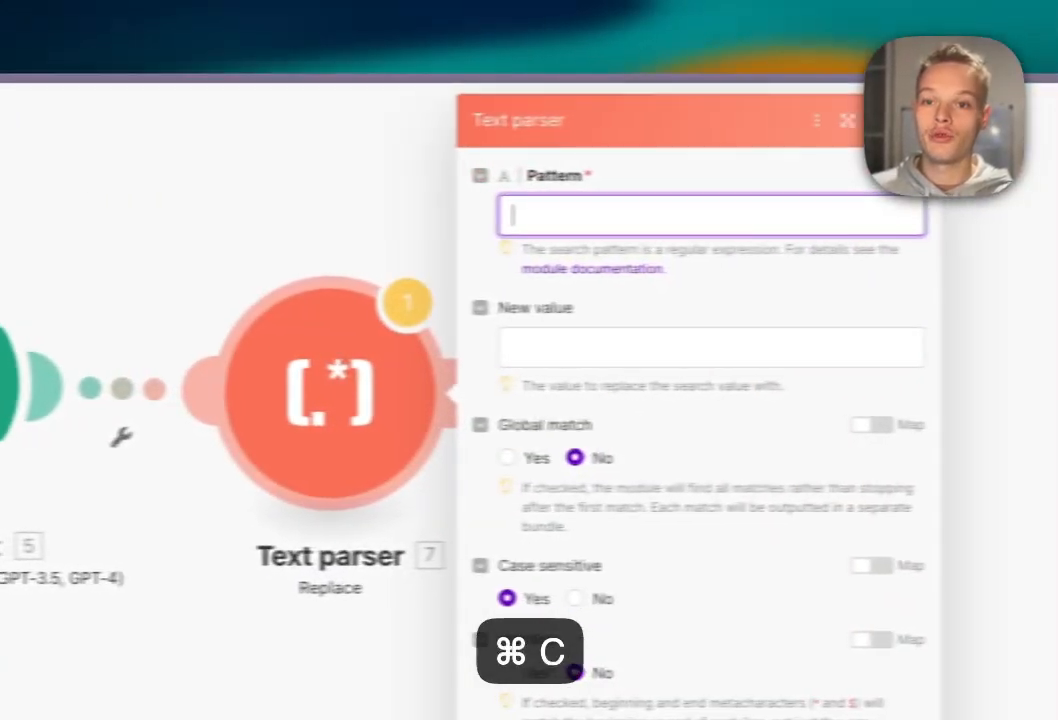
key(super+v)
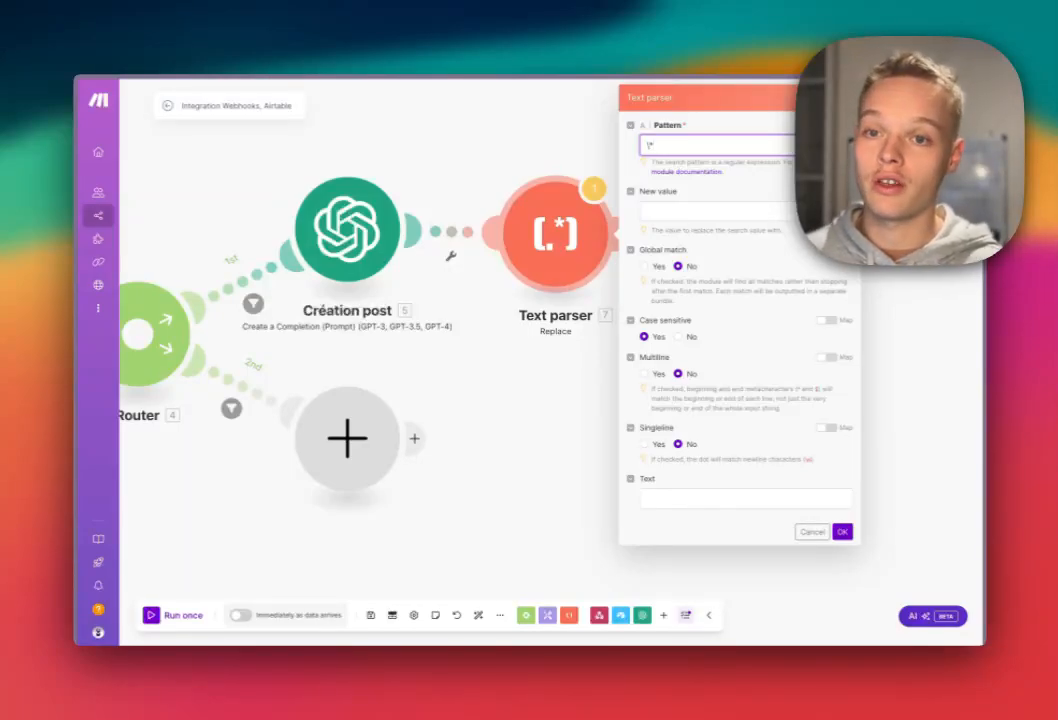
Set the Replace module's New value to the emptystring keyword.
drag(655, 145, 650, 145)
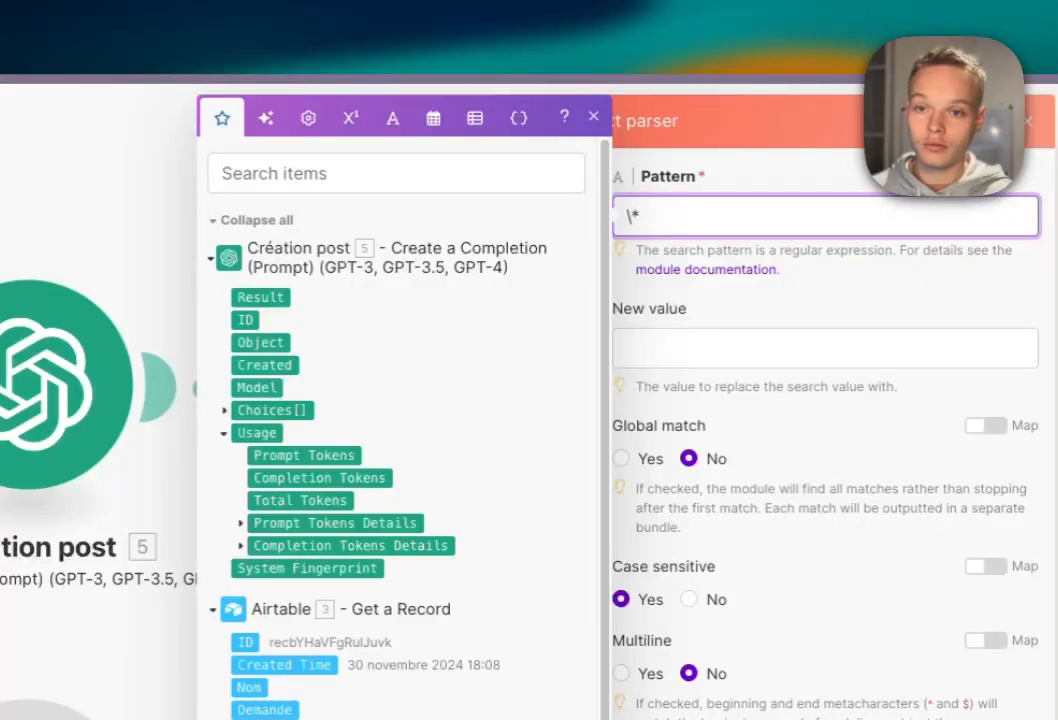
click(700, 348)
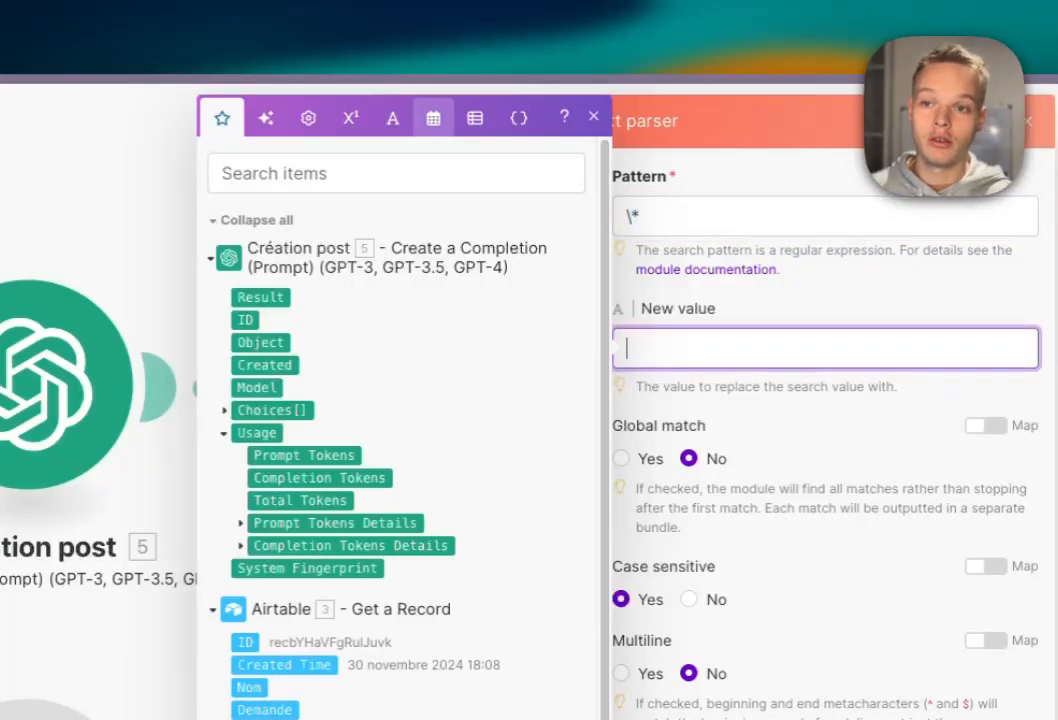
click(393, 118)
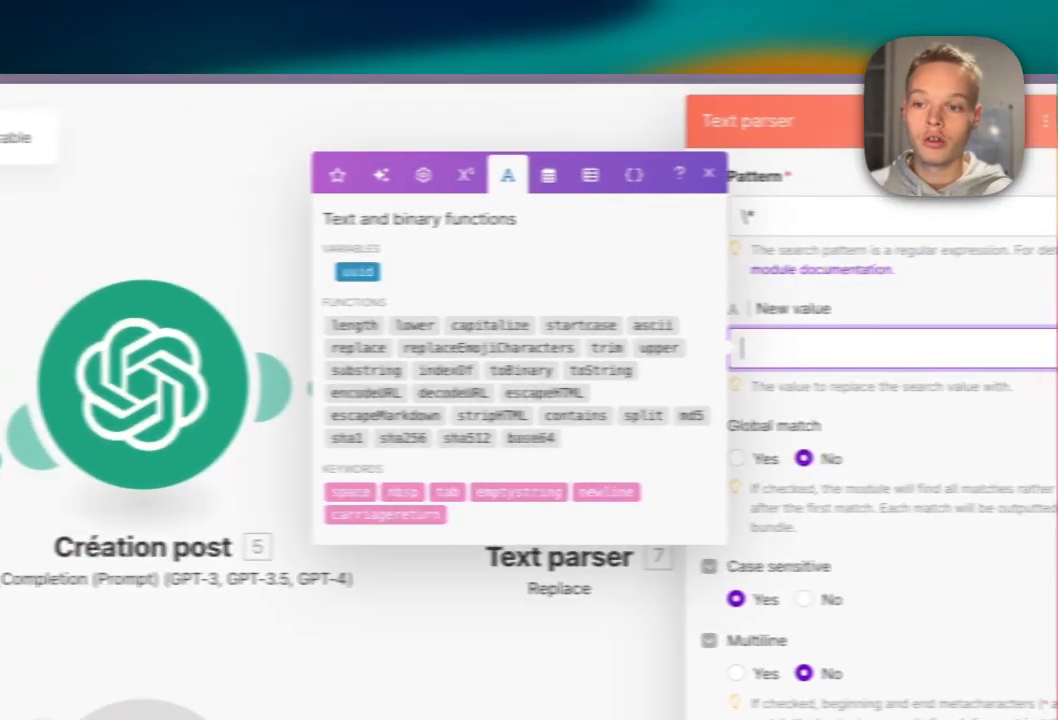
click(350, 175)
click(492, 210)
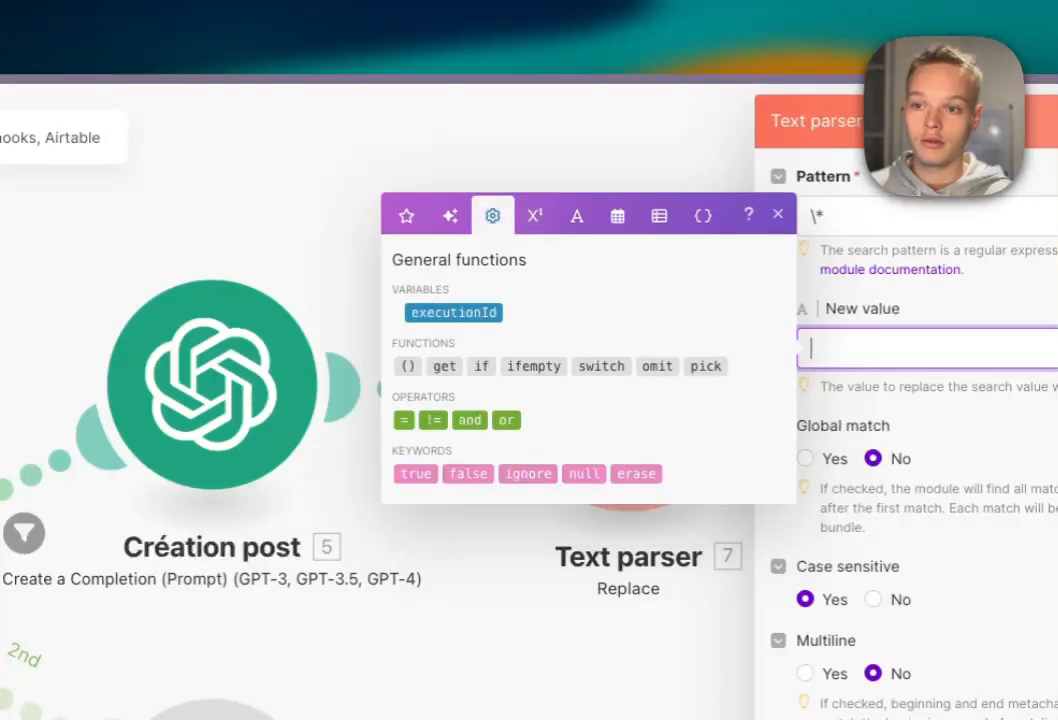
click(450, 215)
click(576, 288)
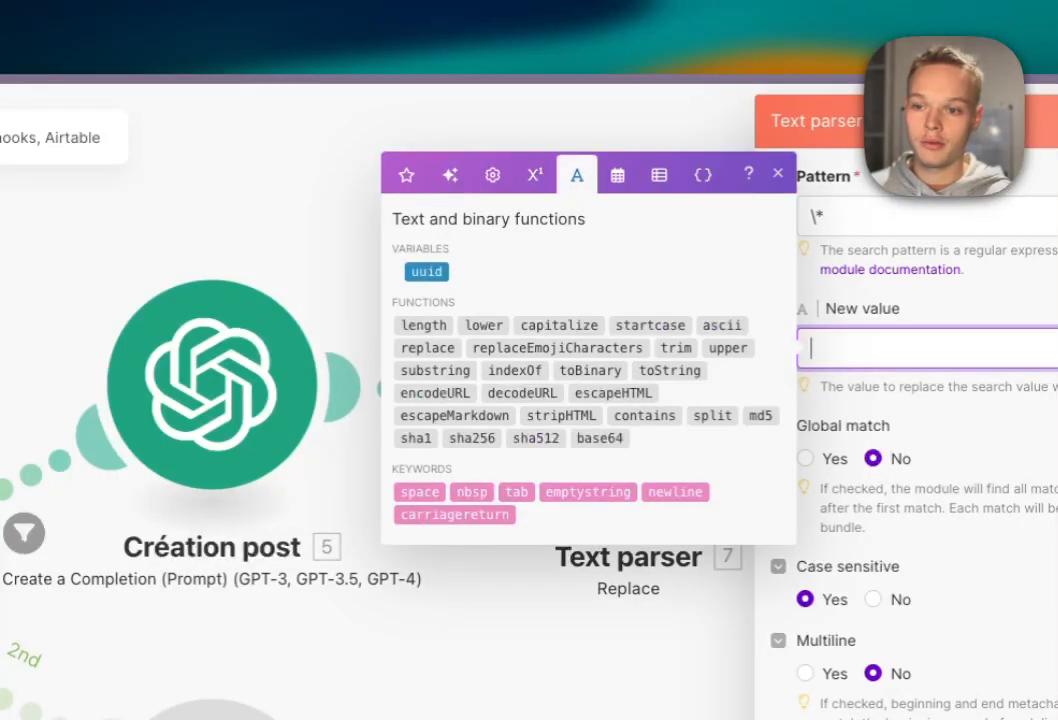
click(589, 491)
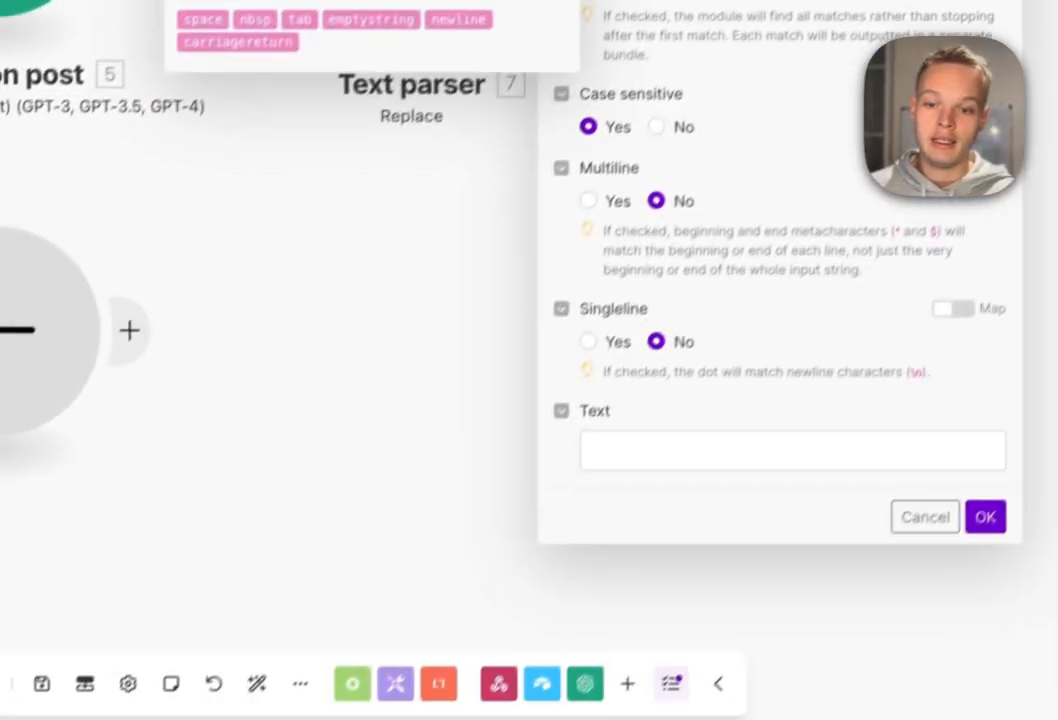
Map the Création post 5. Result into the Replace module's Text field.
click(612, 687)
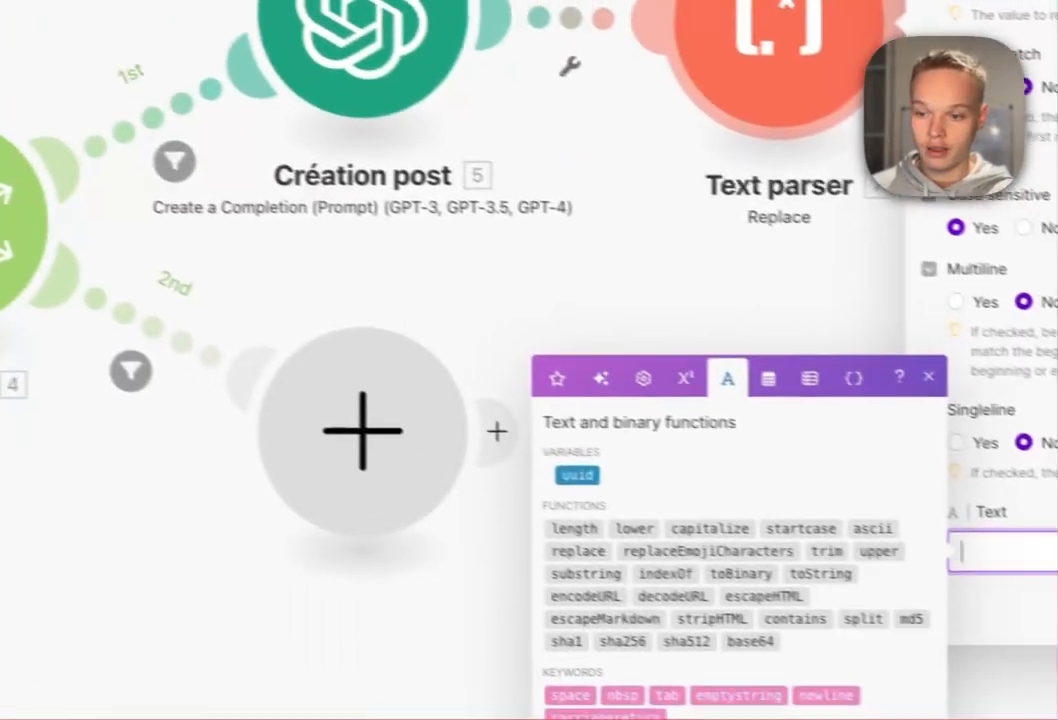
click(212, 247)
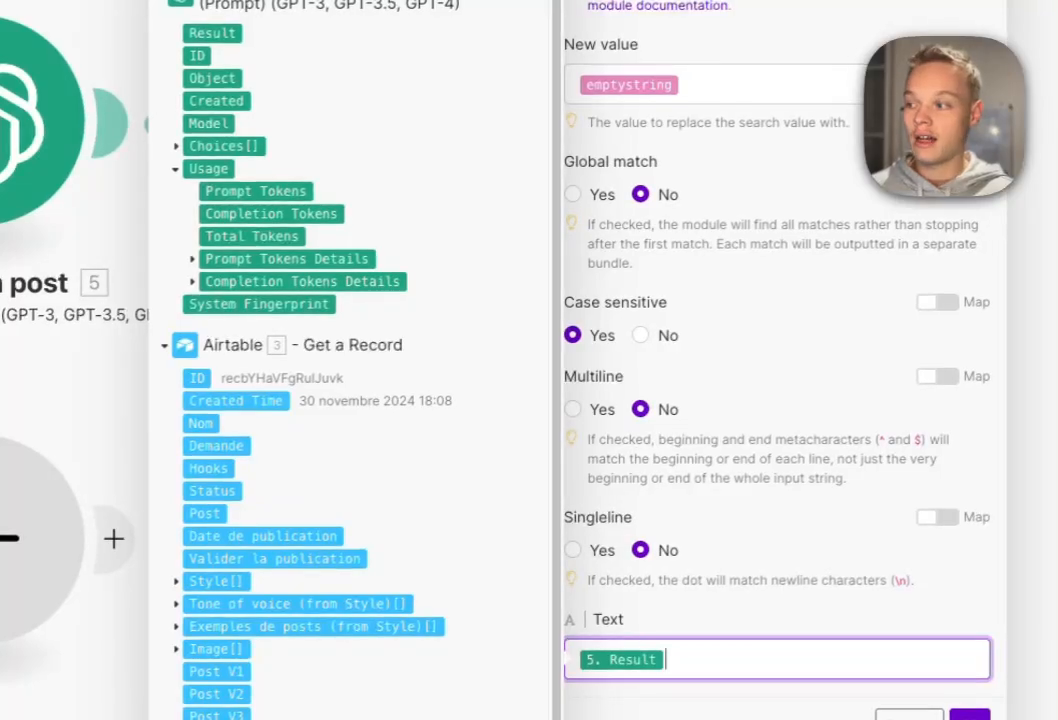
click(764, 330)
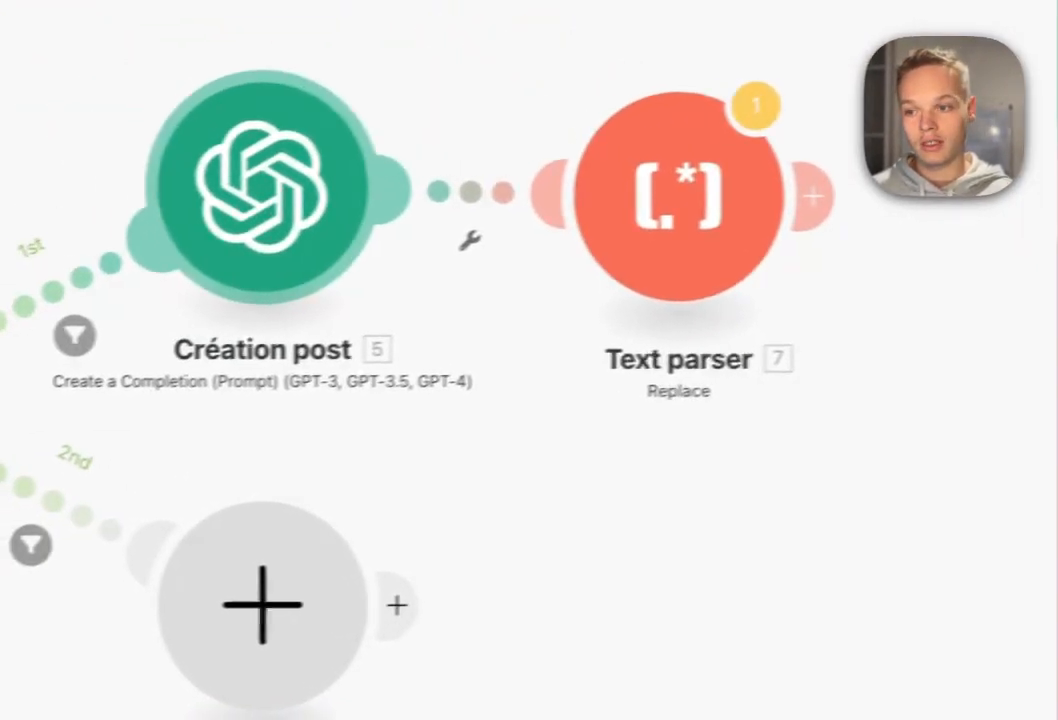
Run only the Création post module and expand its Result and generated Post text.
right_click(190, 156)
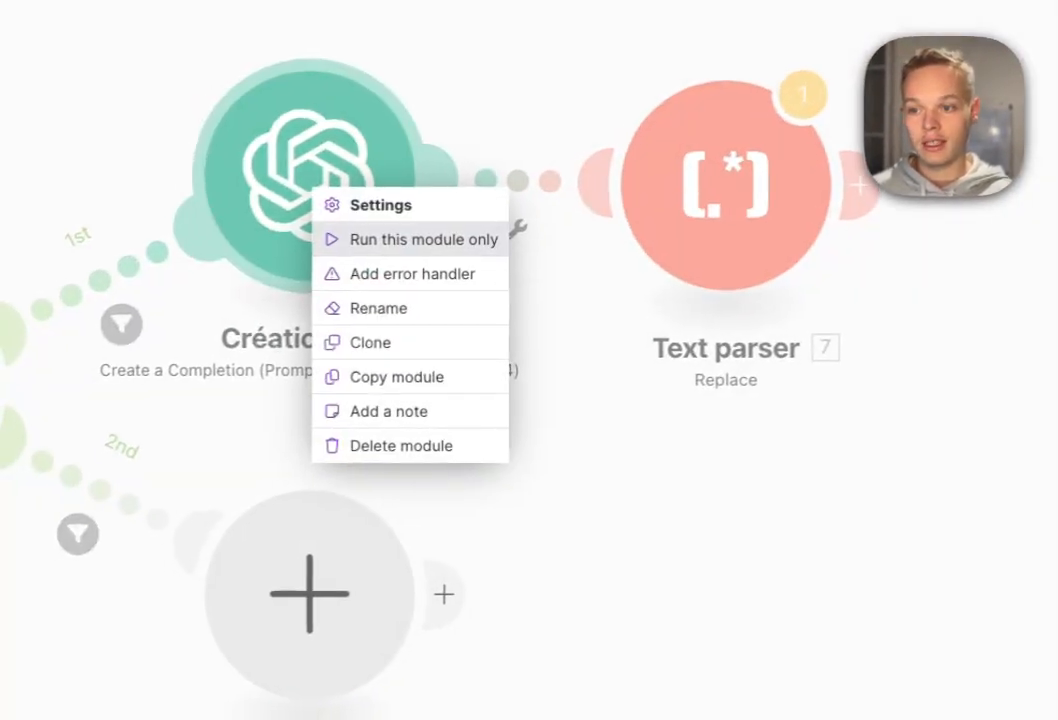
click(420, 239)
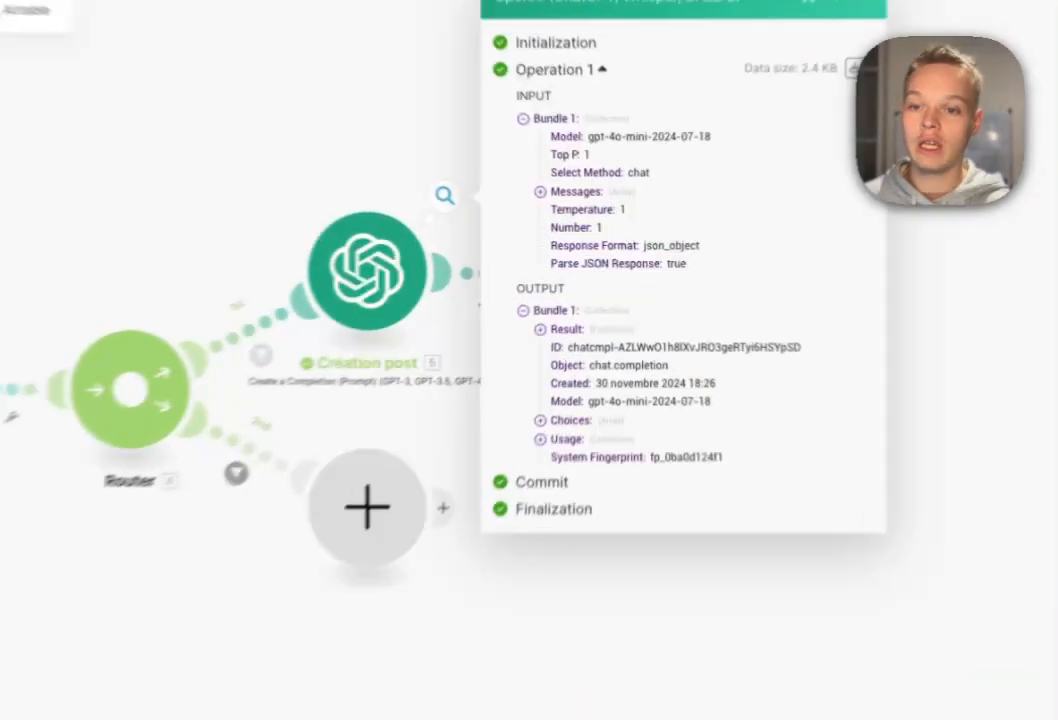
click(584, 297)
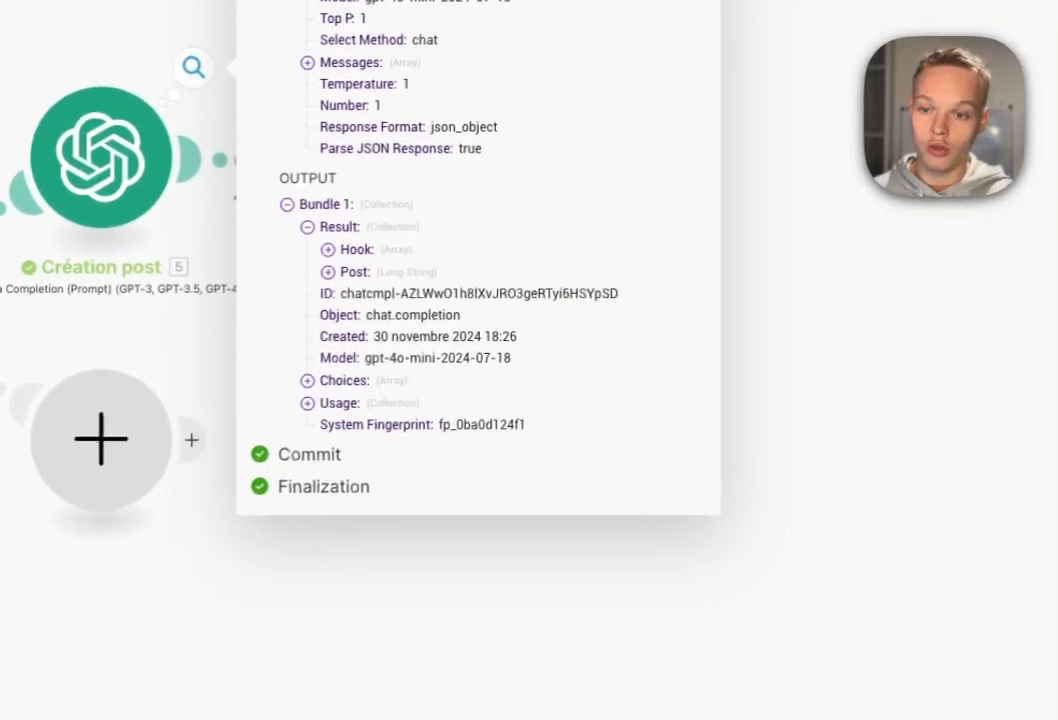
click(540, 390)
scroll(474, 400, down, 2)
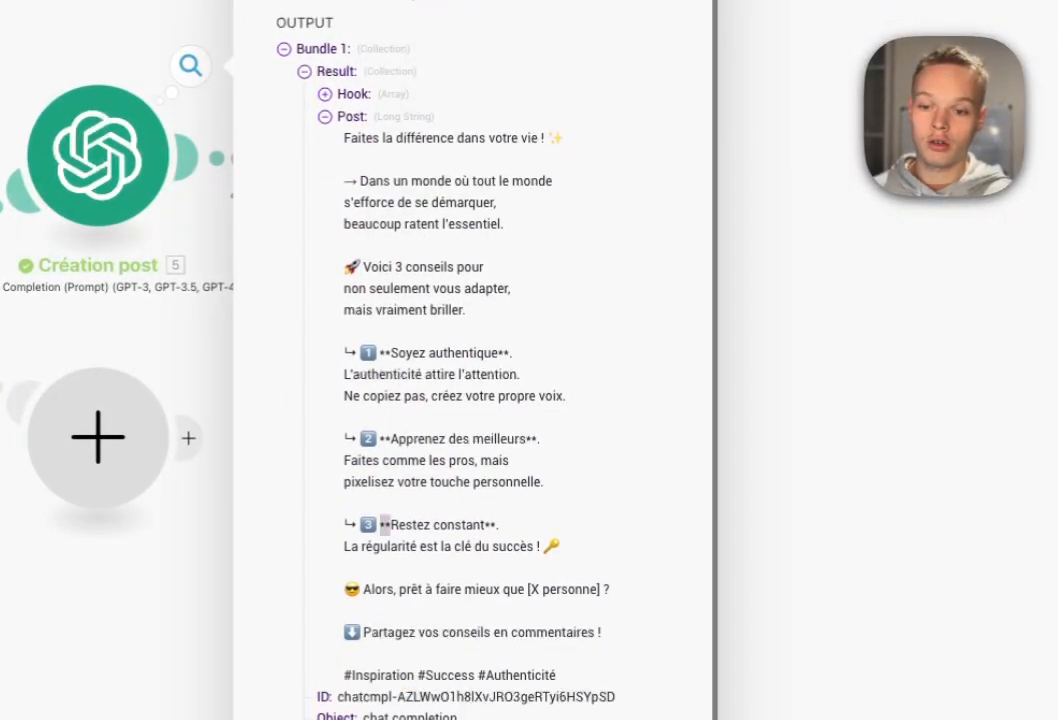
scroll(474, 400, up, 1)
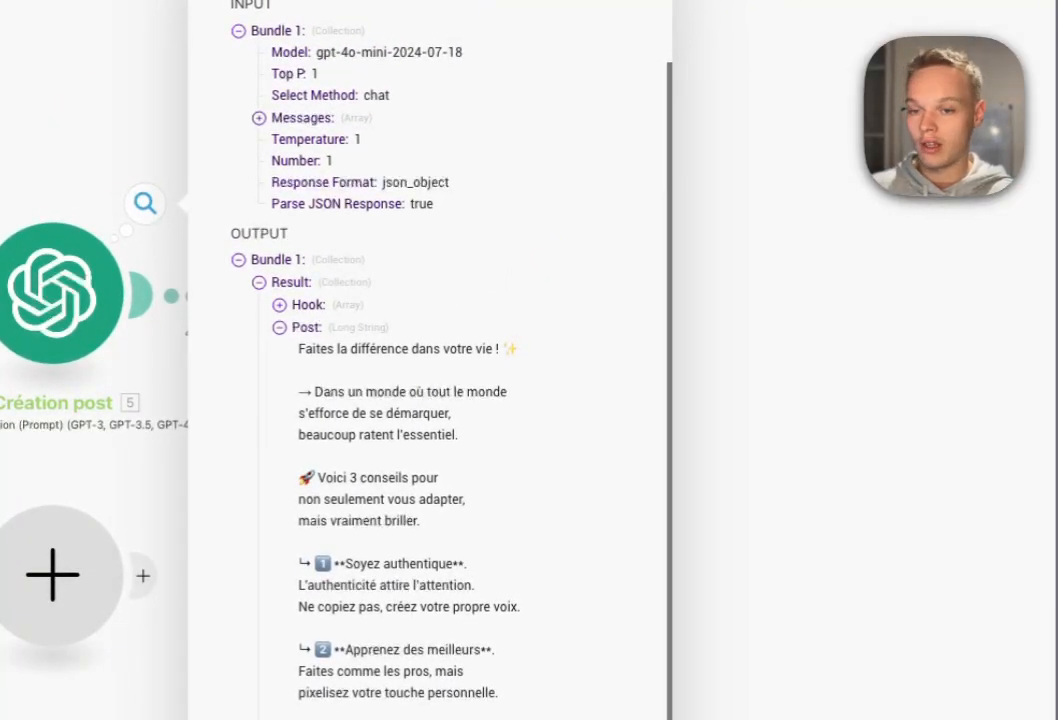
Expand and review the five generated hooks in the Hook list.
click(279, 305)
drag(326, 326, 598, 434)
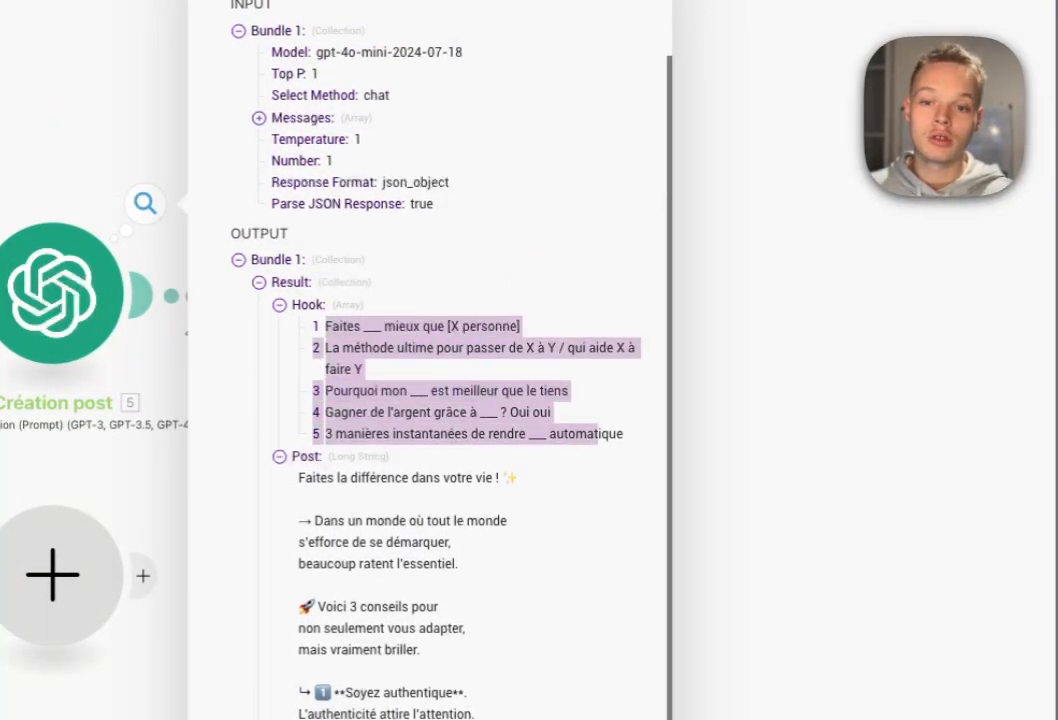
click(598, 434)
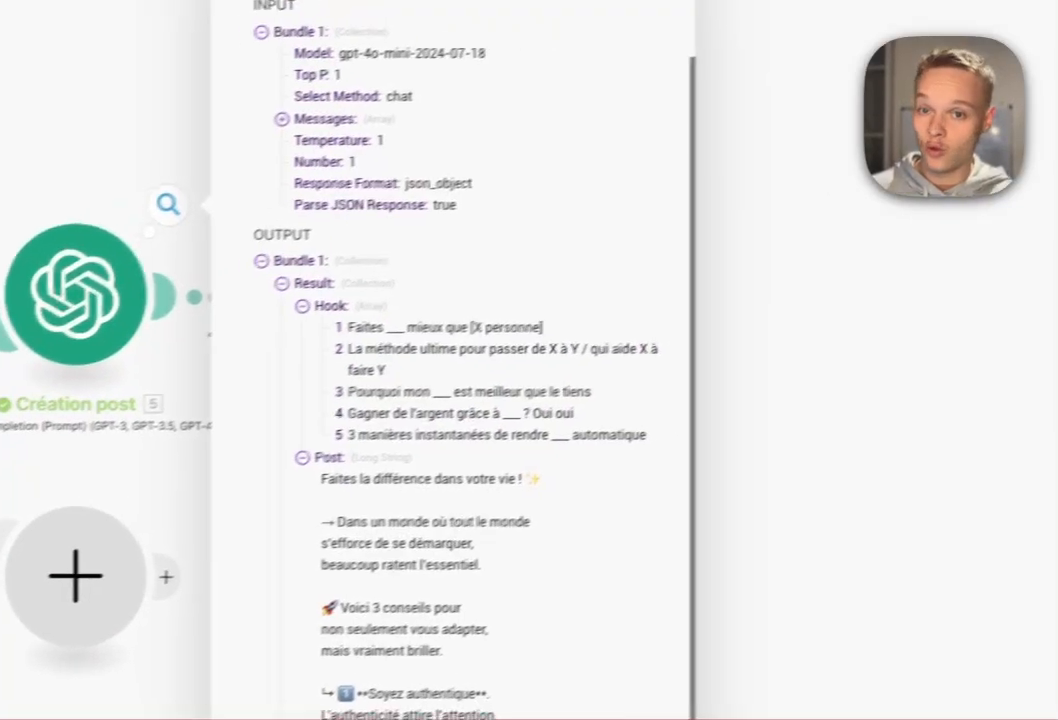
click(835, 320)
click(376, 290)
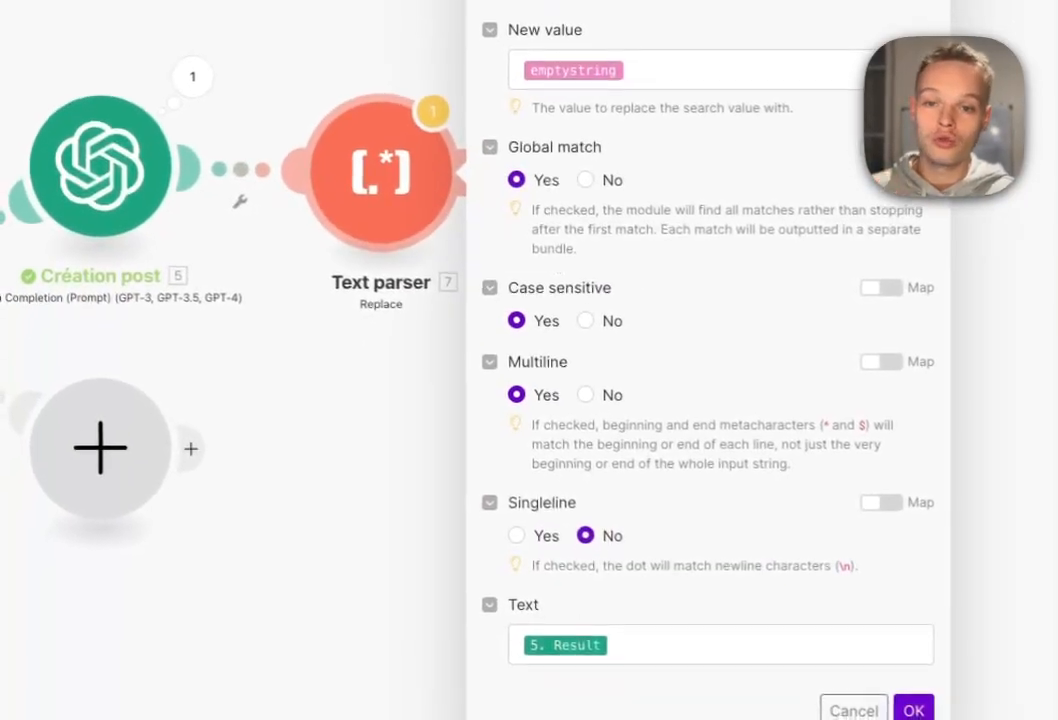
Swap the Text parser input from 5. Result to the result's Post field and save.
click(755, 640)
key(BackSpace)
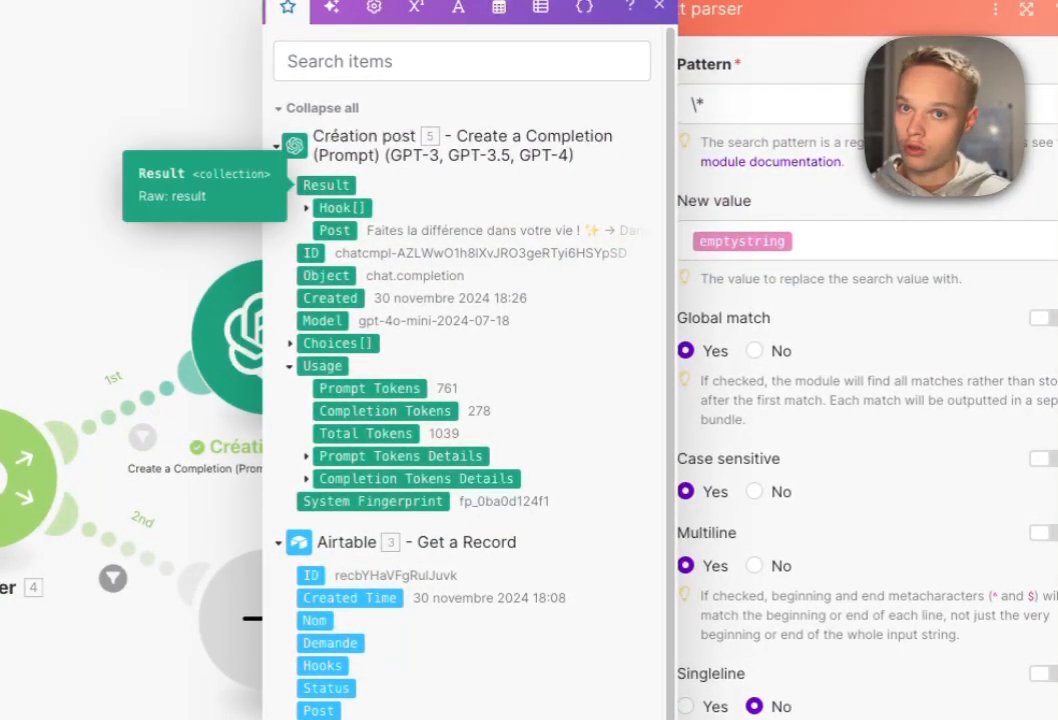
click(335, 231)
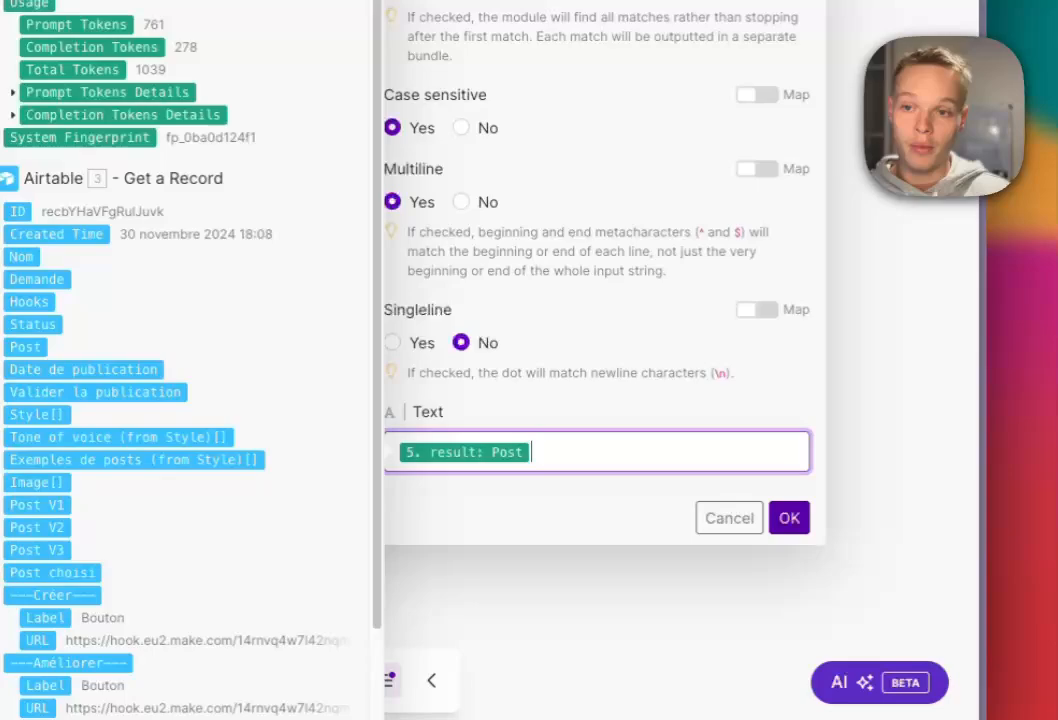
click(789, 518)
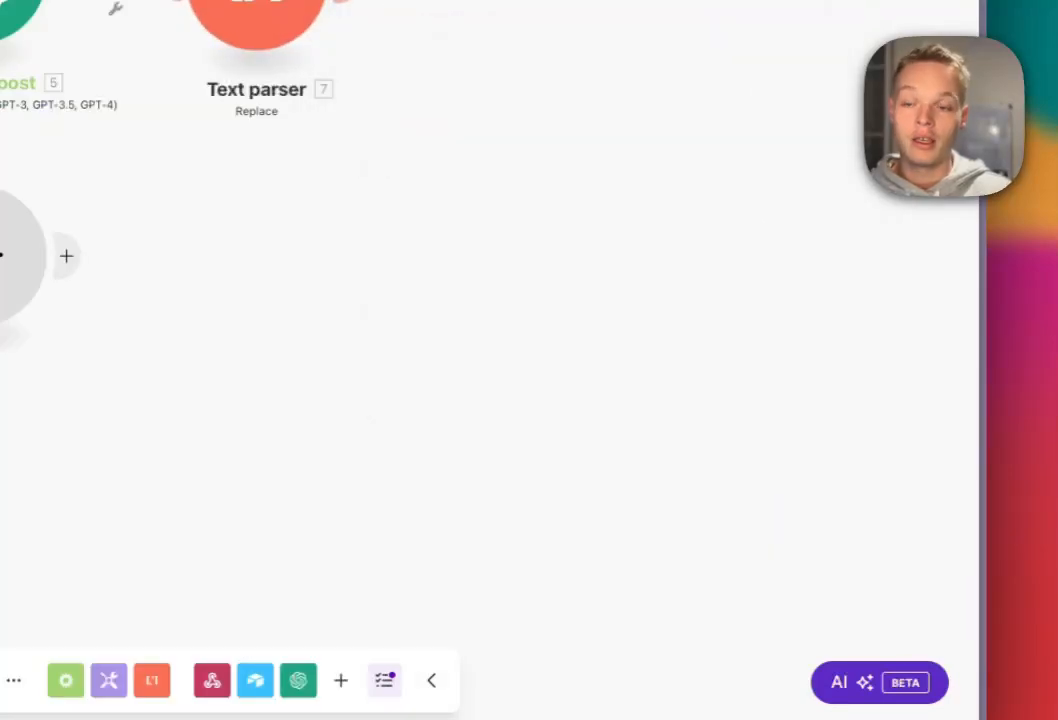
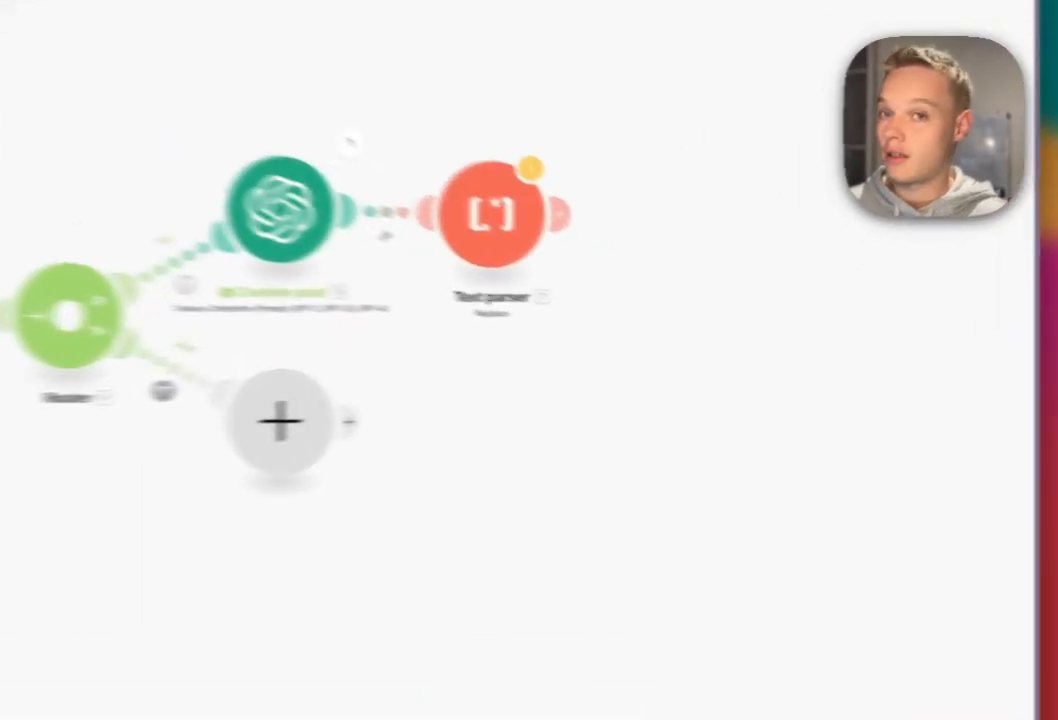
Add an Airtable Update a Record module after the Text parser.
click(666, 265)
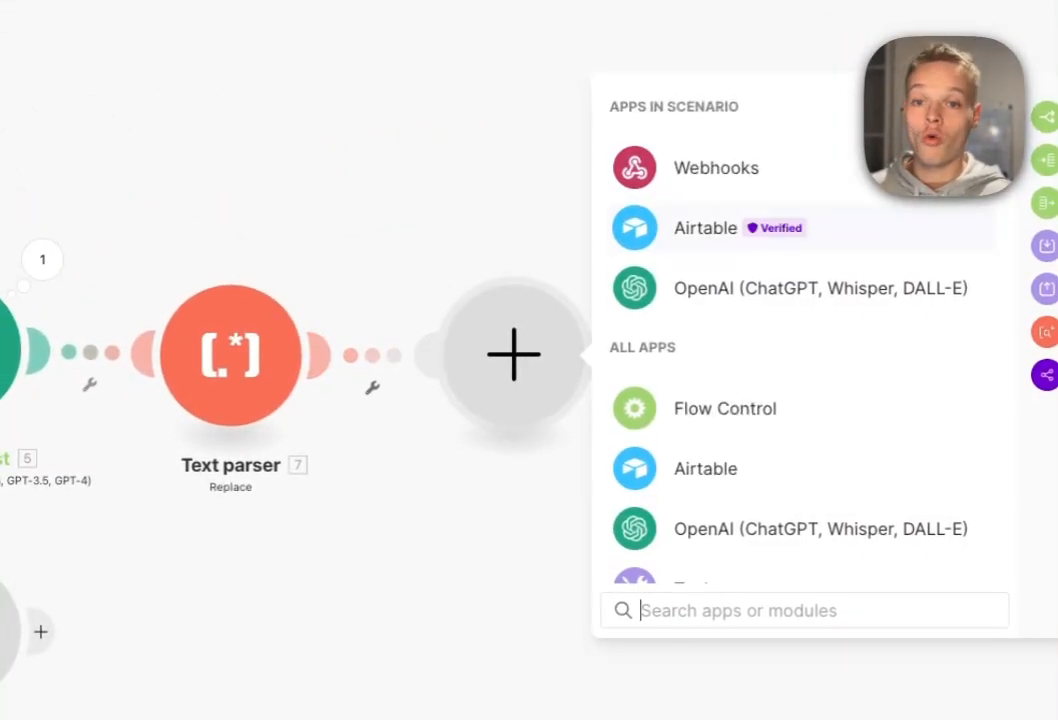
click(703, 224)
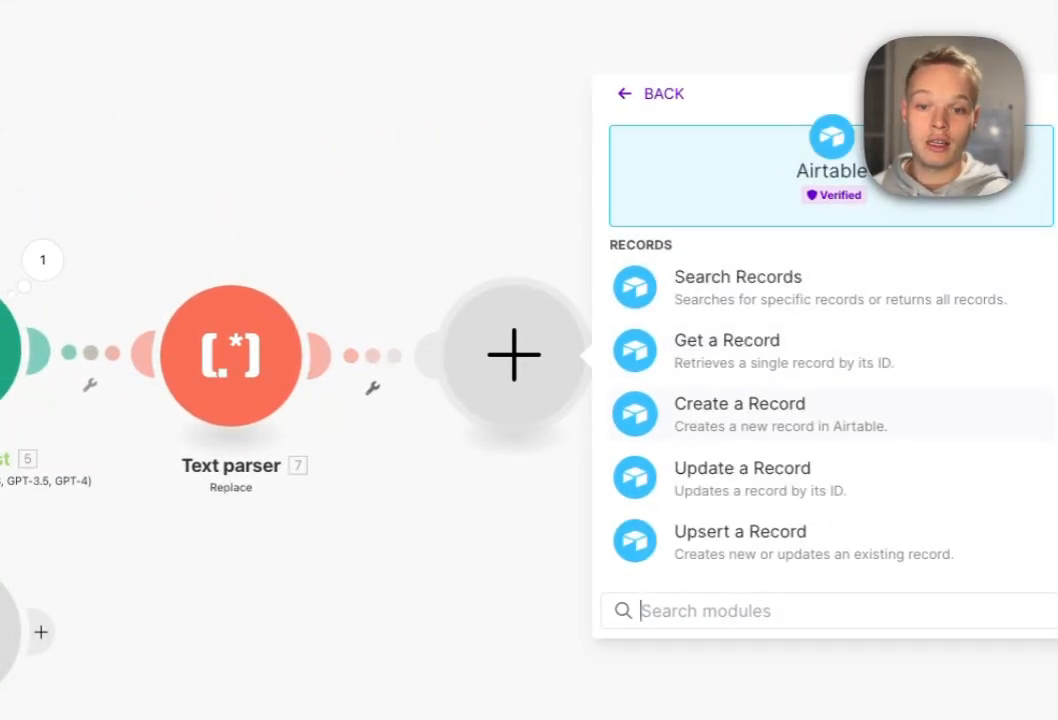
click(742, 470)
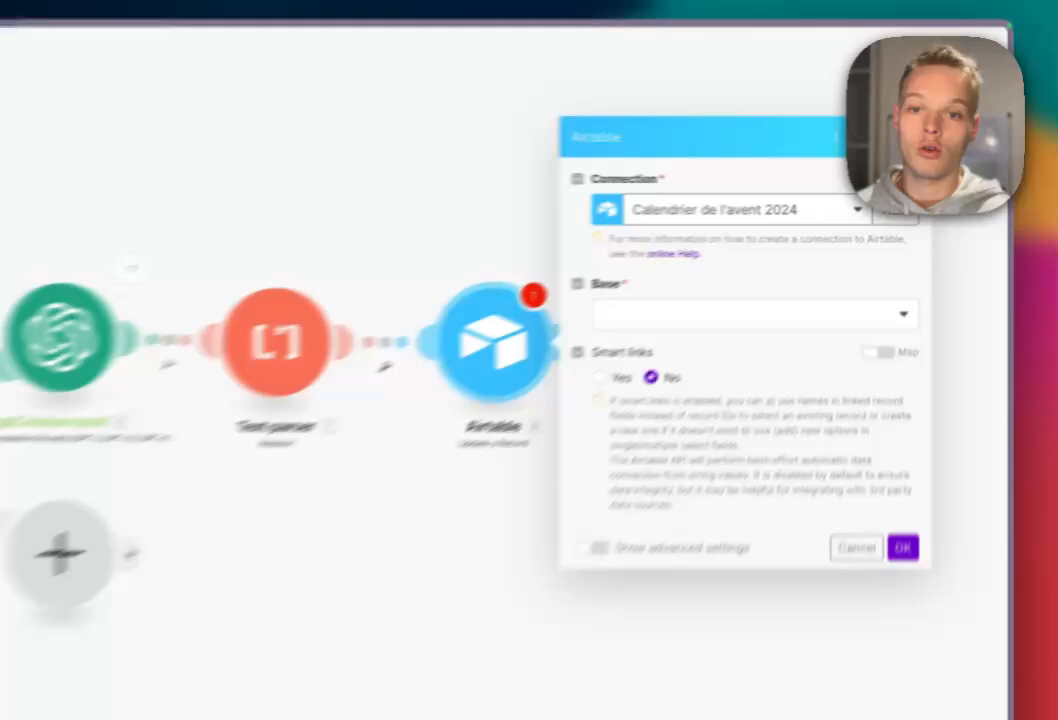
Point the Airtable module at the Démo youtube jour 1 base and its Post table.
click(812, 266)
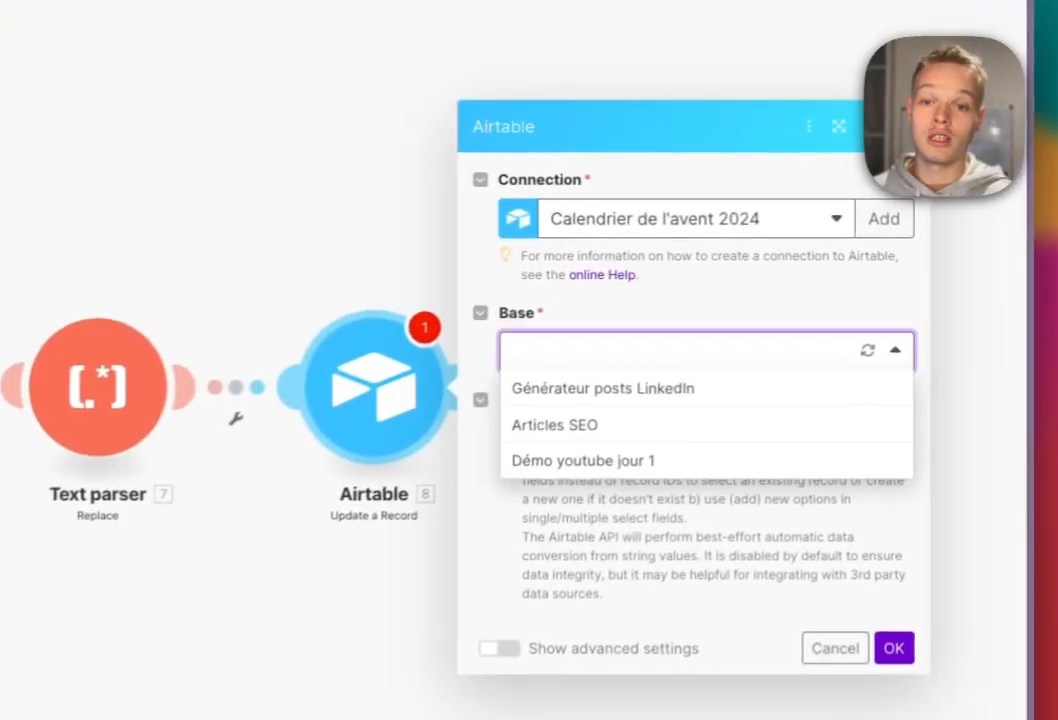
click(575, 468)
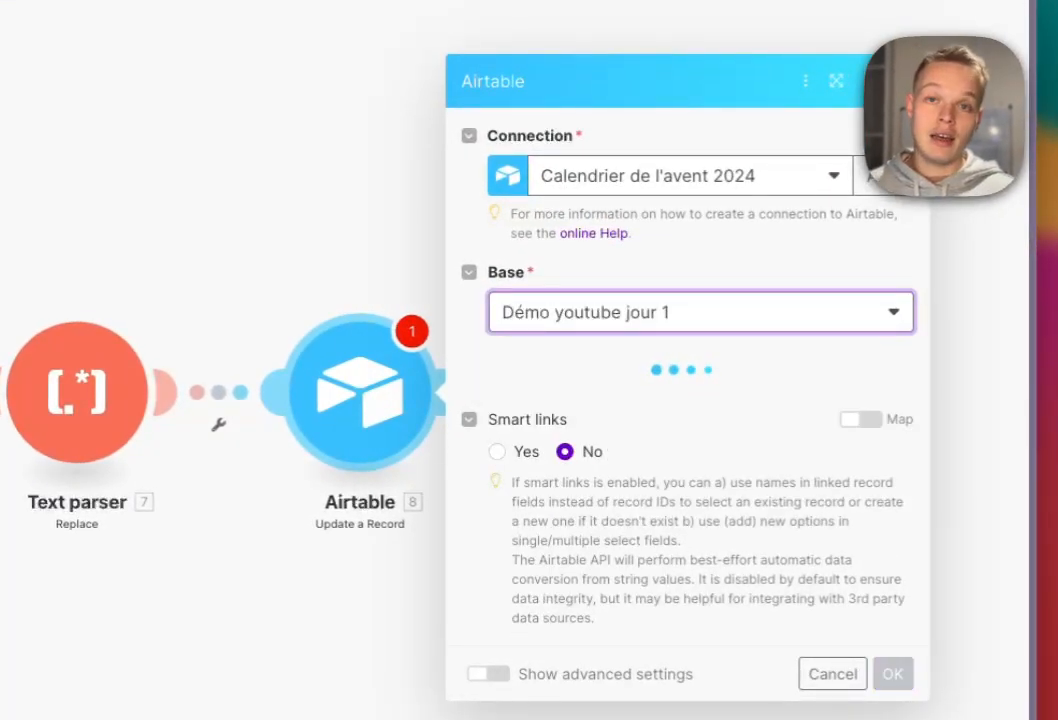
click(700, 400)
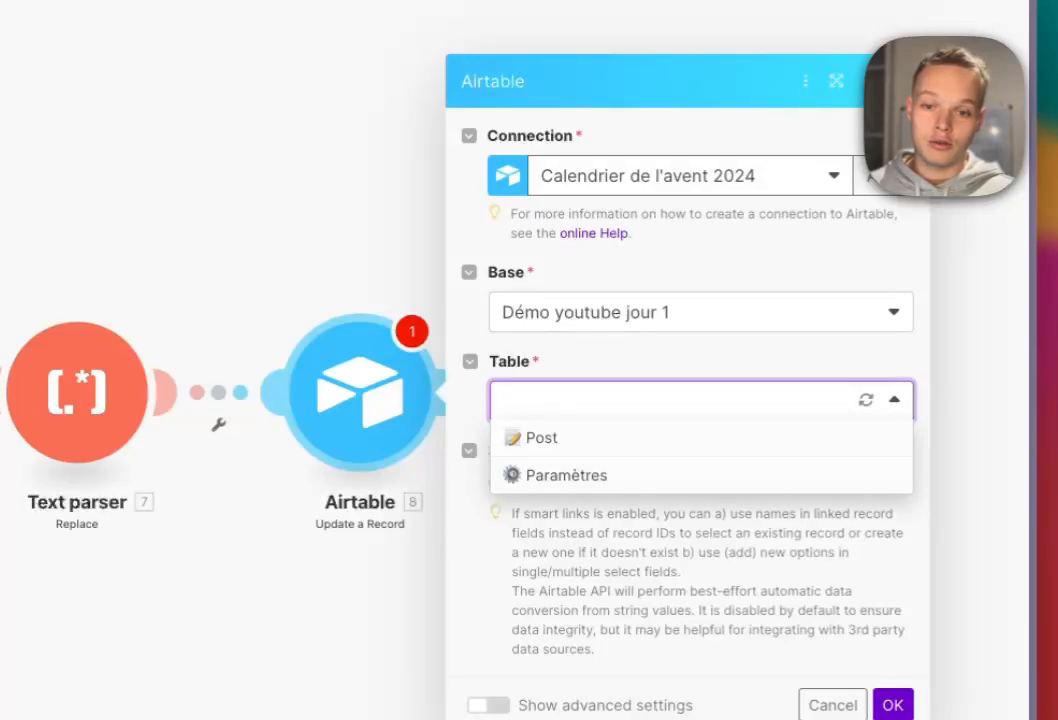
click(542, 438)
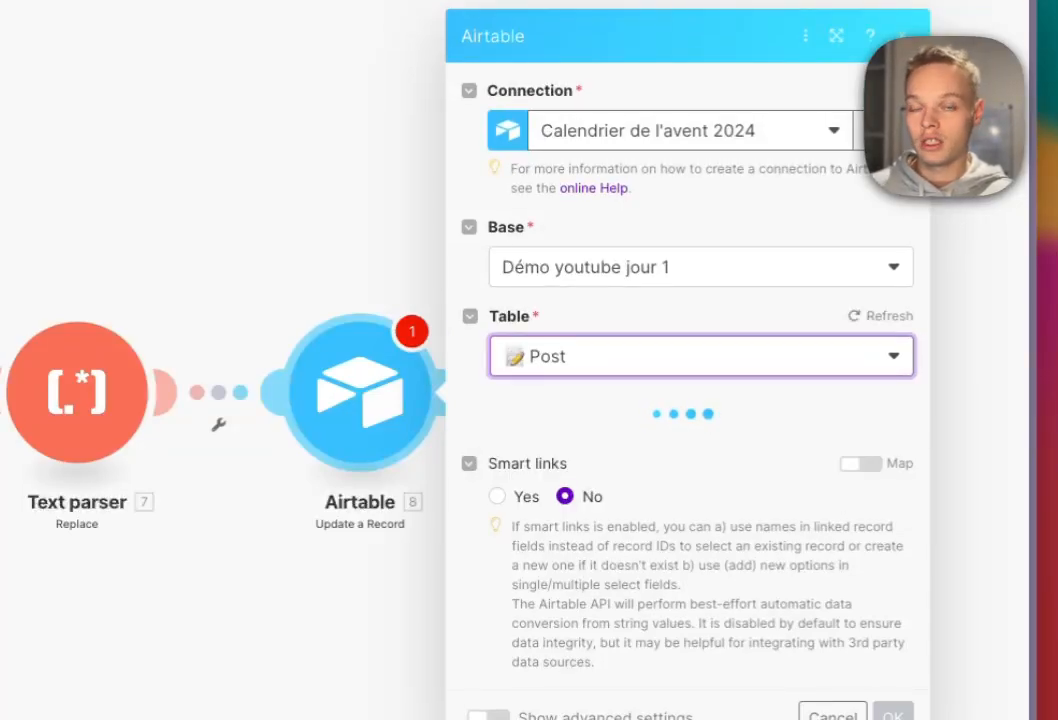
scroll(600, 400, down, 5)
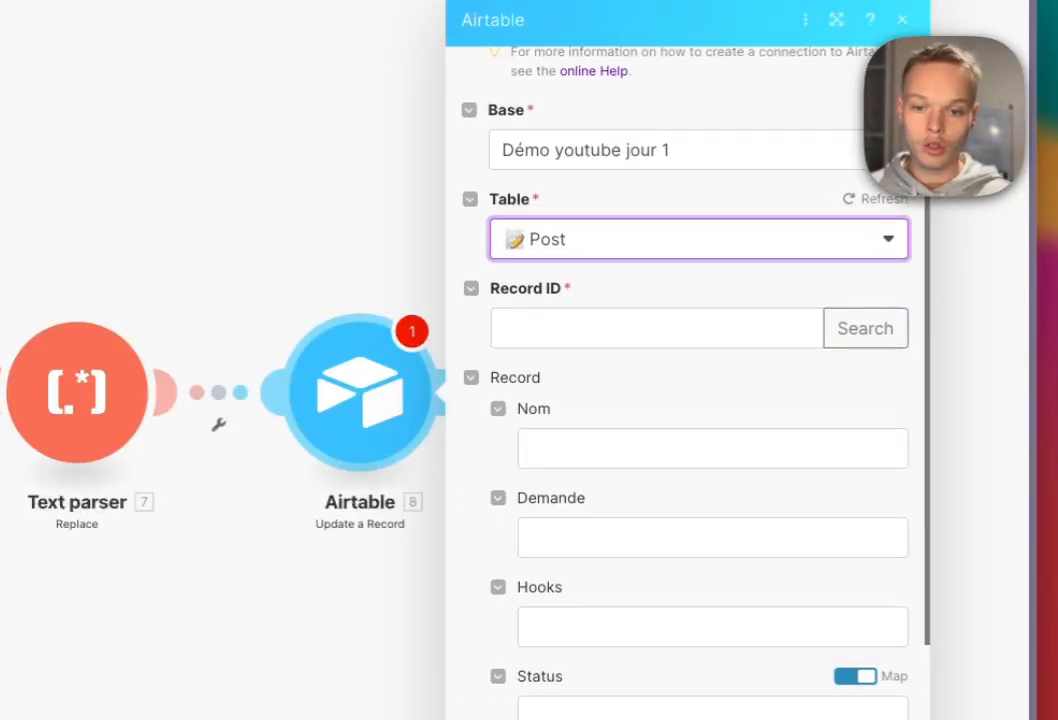
scroll(690, 400, up, 2)
click(690, 431)
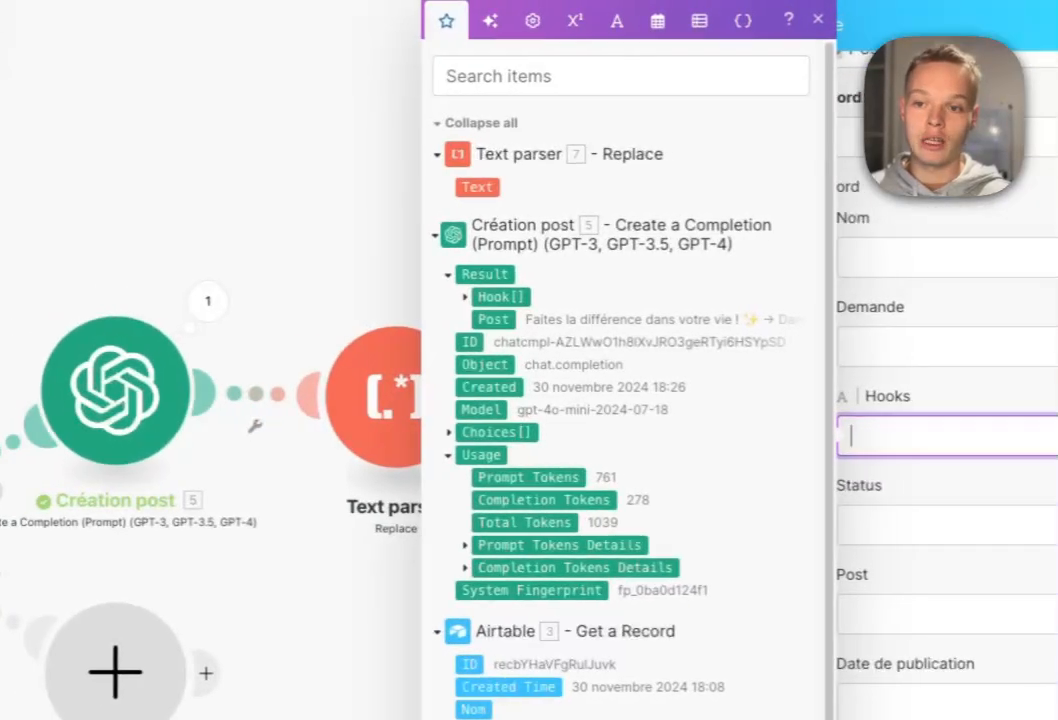
Insert the generated Result.Hook[1] mapping into the Hooks field and copy it.
click(465, 297)
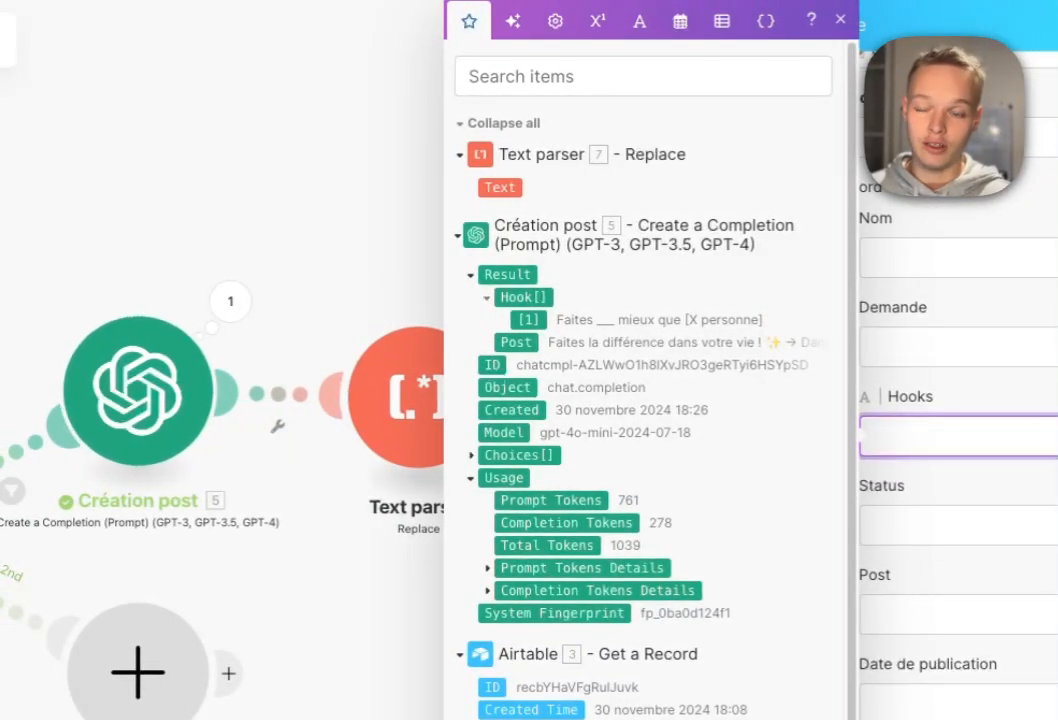
click(528, 320)
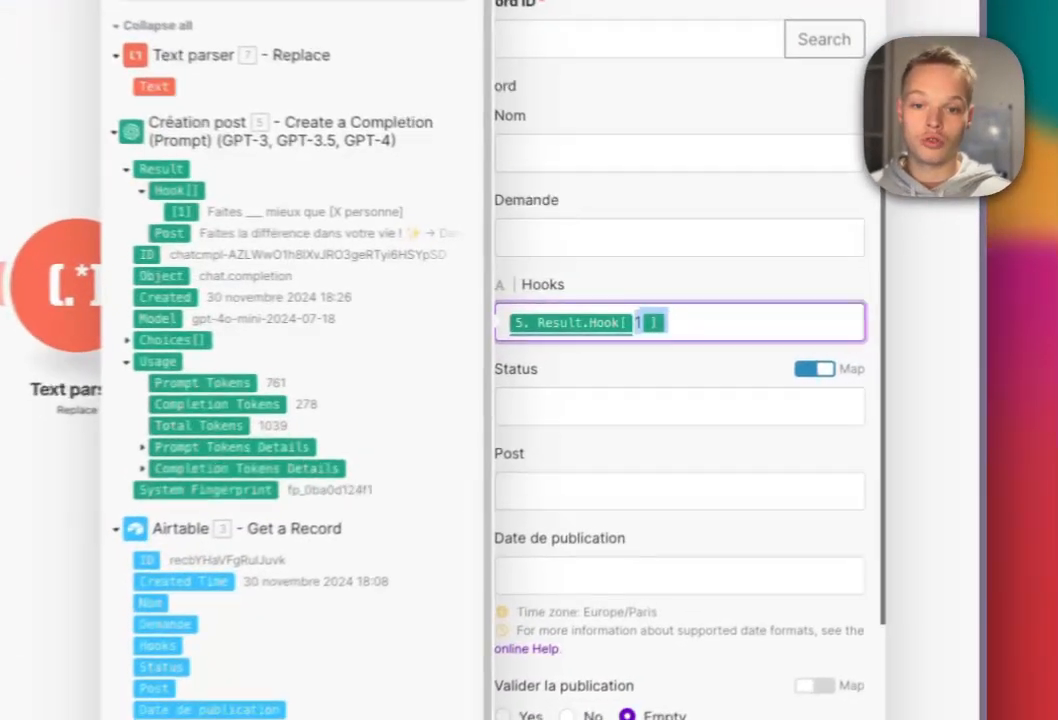
key(super+c)
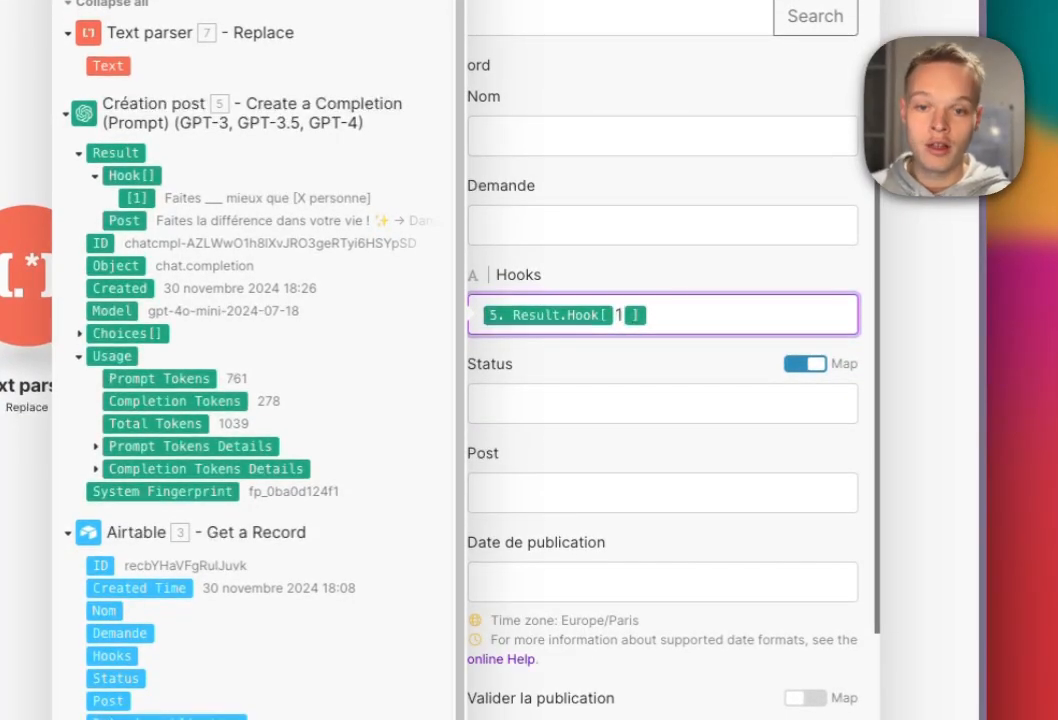
Paste the hook mapping onto five lines and renumber the indices 2 through 5.
key(Return)
key(Return)
key(super+v)
key(Return)
key(Return)
key(super+v)
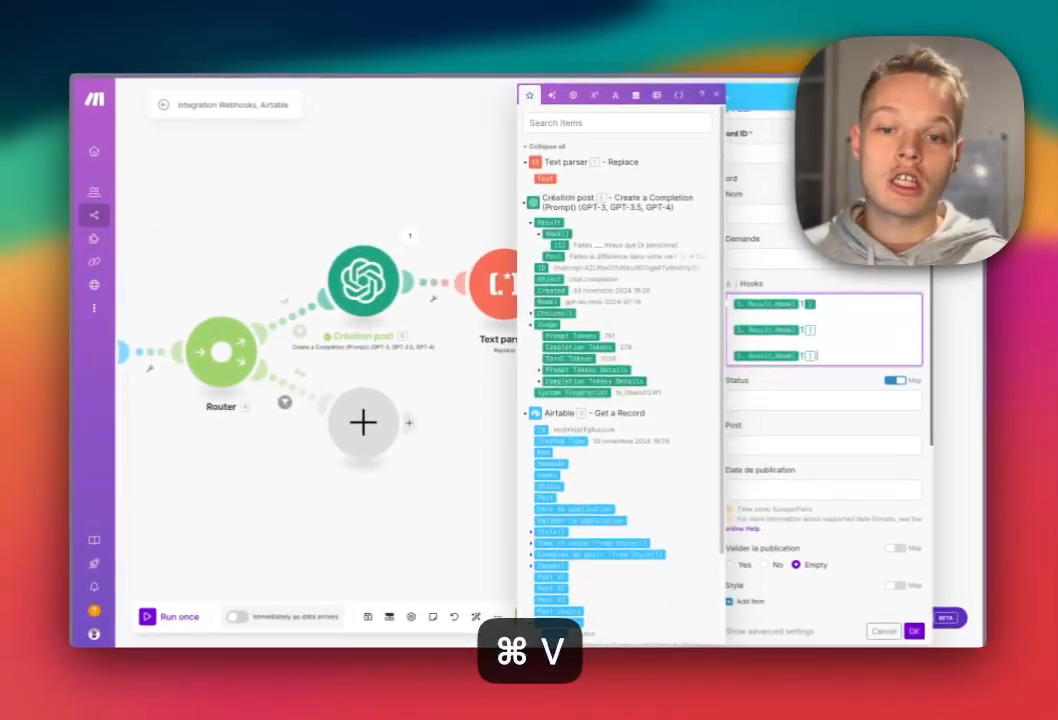
key(Return)
key(Return)
key(super+v)
key(Return)
key(Return)
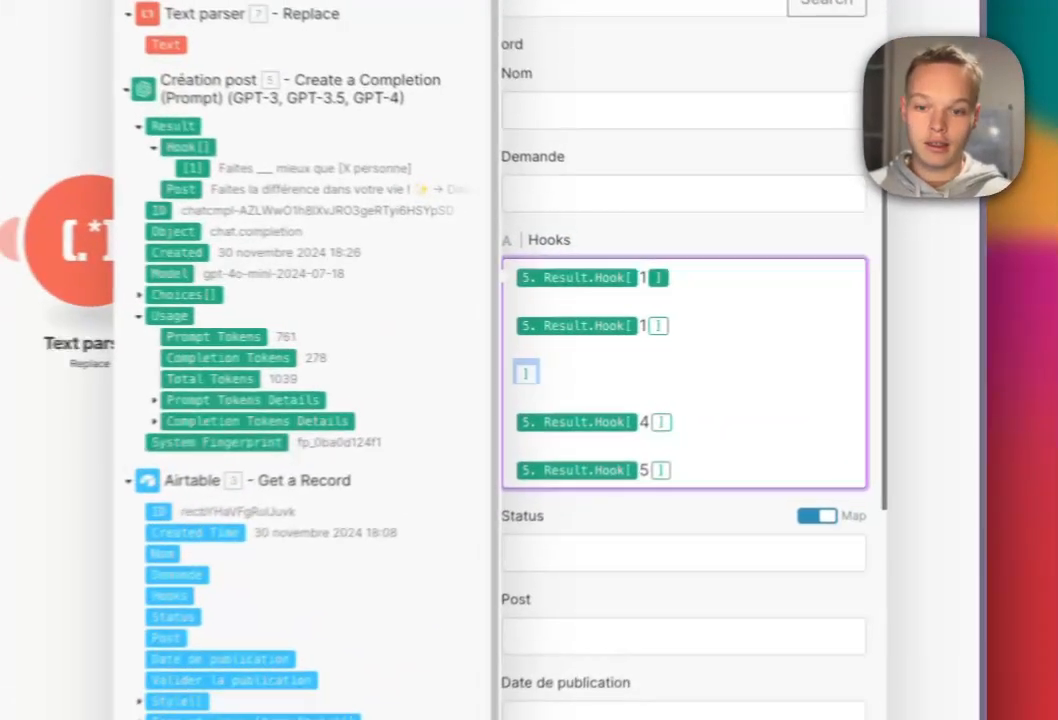
key(super+v)
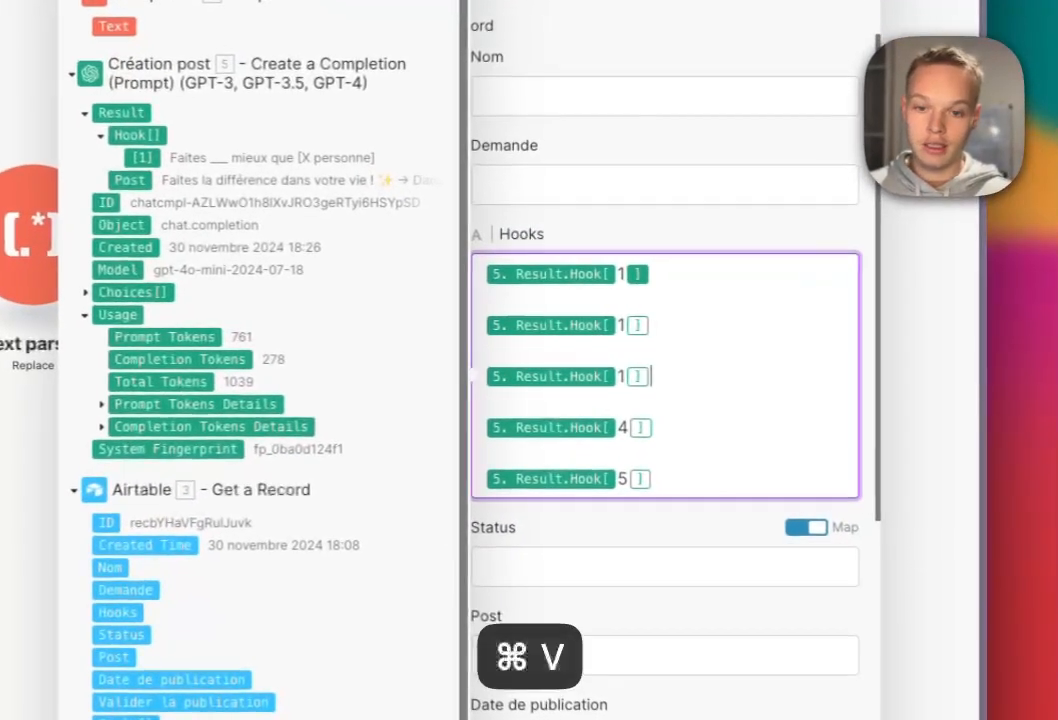
key(BackSpace)
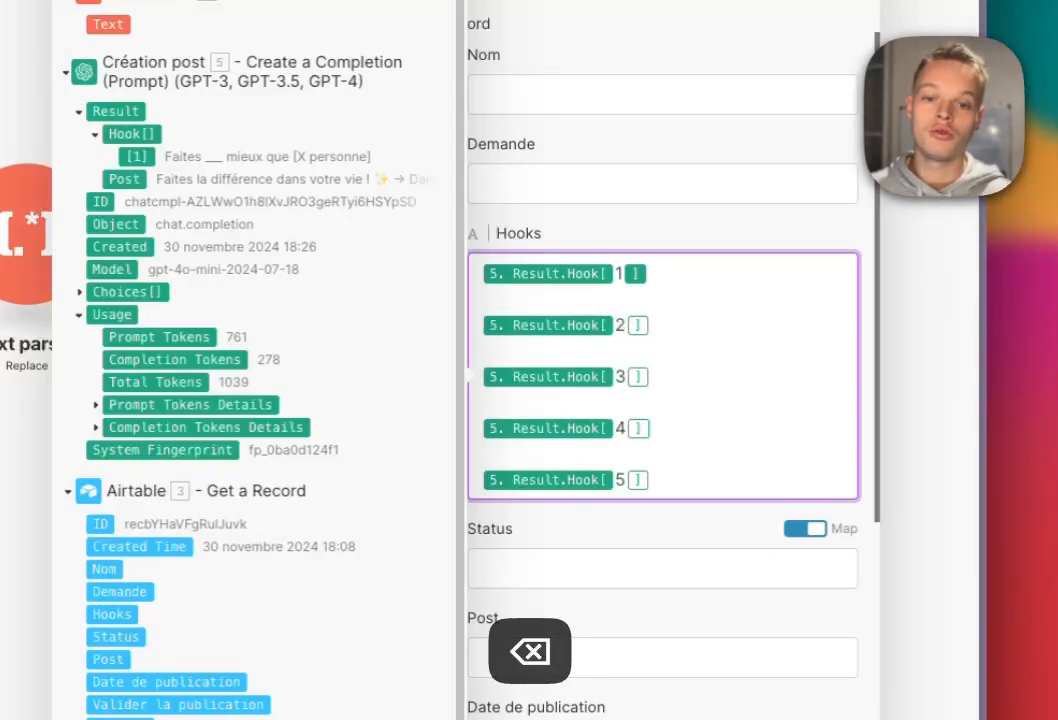
click(616, 274)
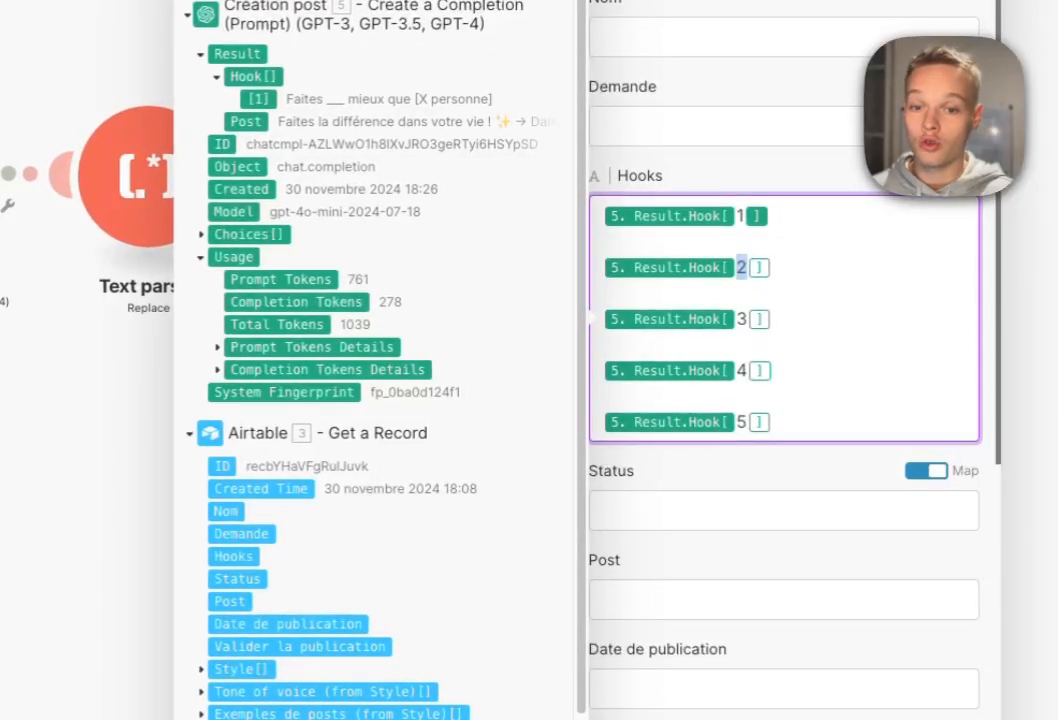
Finish the hook indices and map the parser's Text into the Post field.
double_click(741, 319)
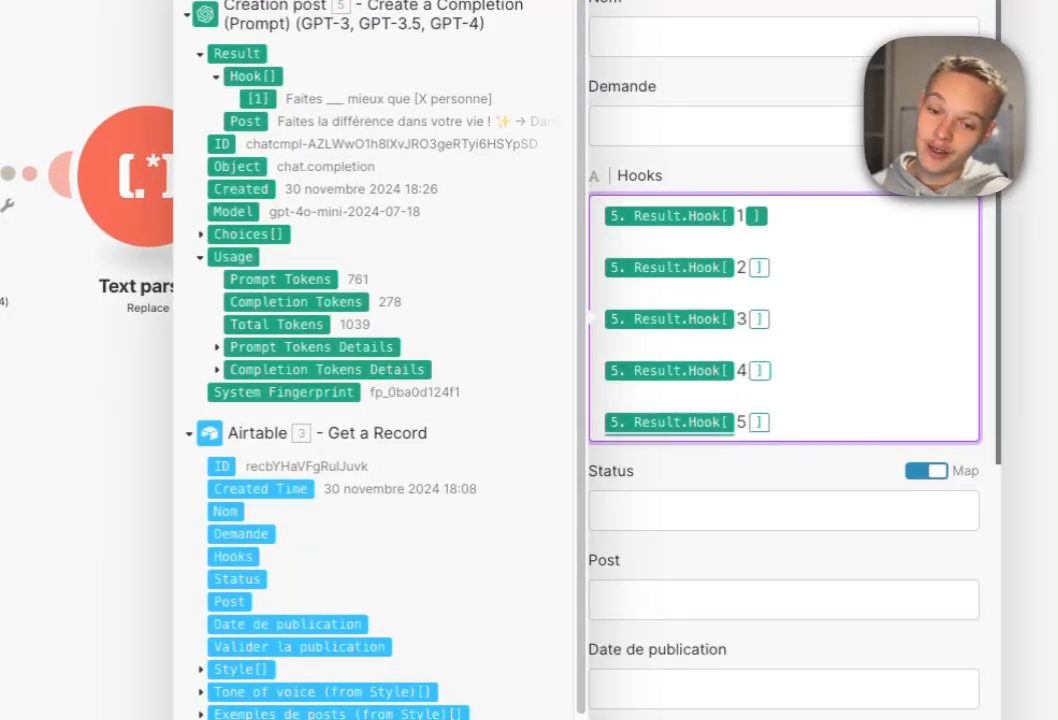
scroll(590, 318, down, 2)
click(600, 485)
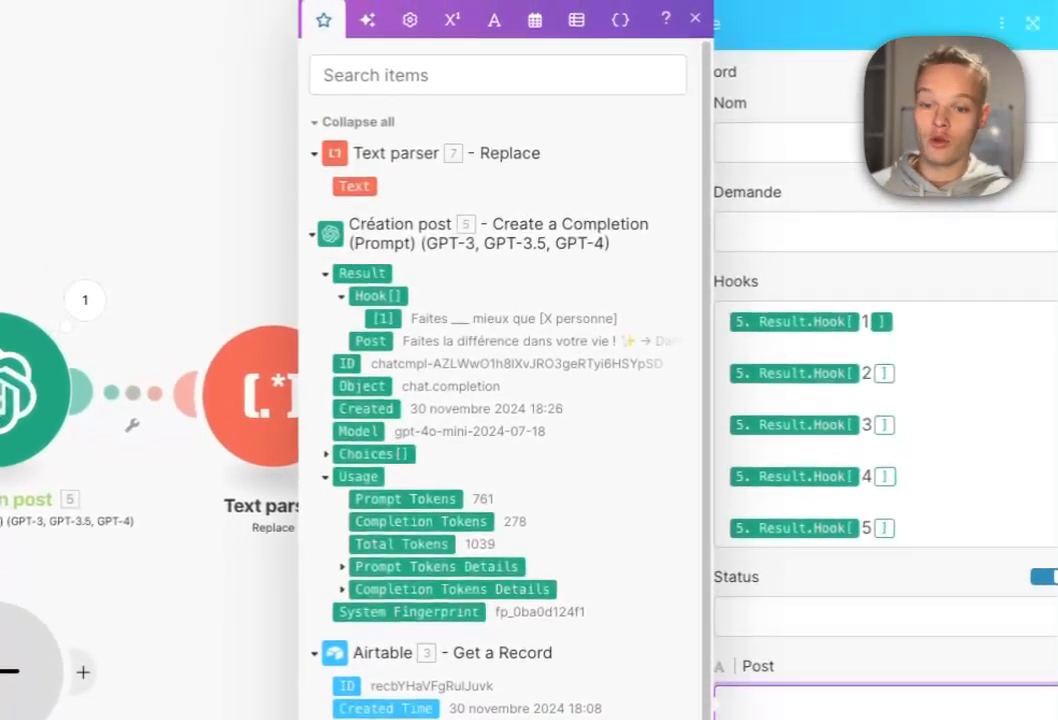
click(245, 121)
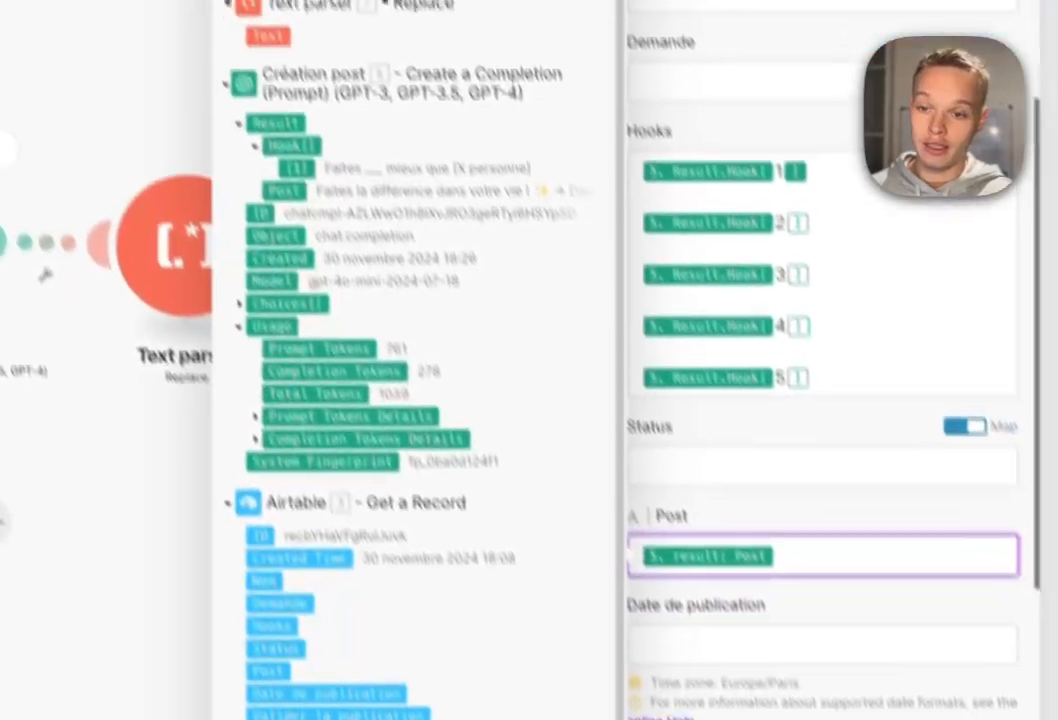
key(BackSpace)
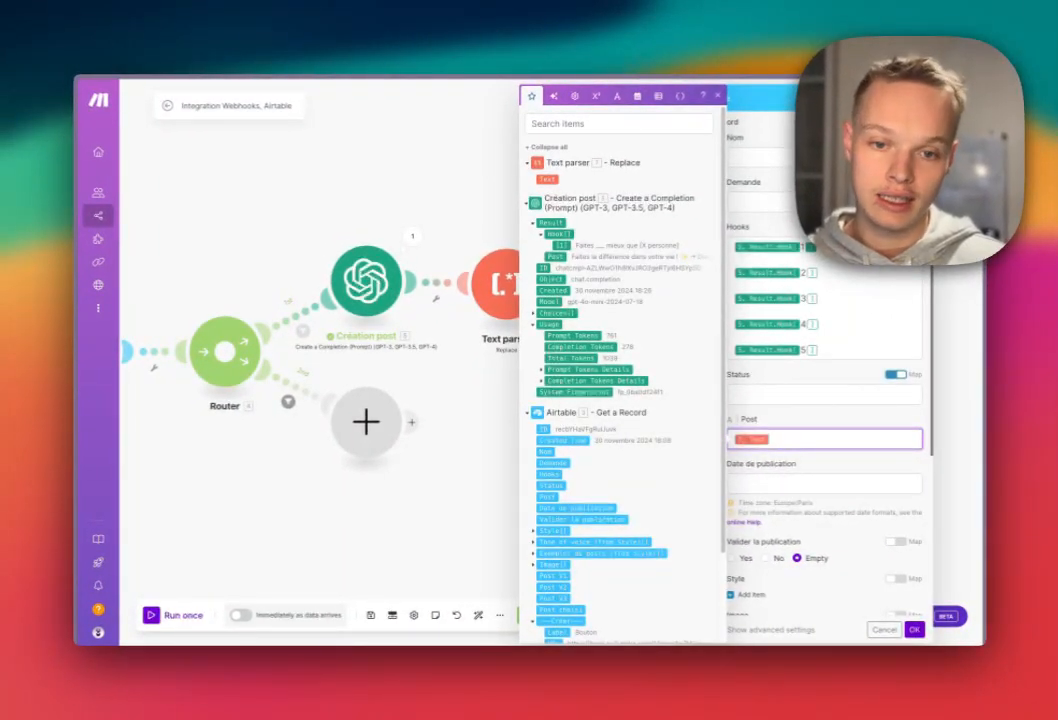
Set Status to the fixed value Fait.
click(895, 374)
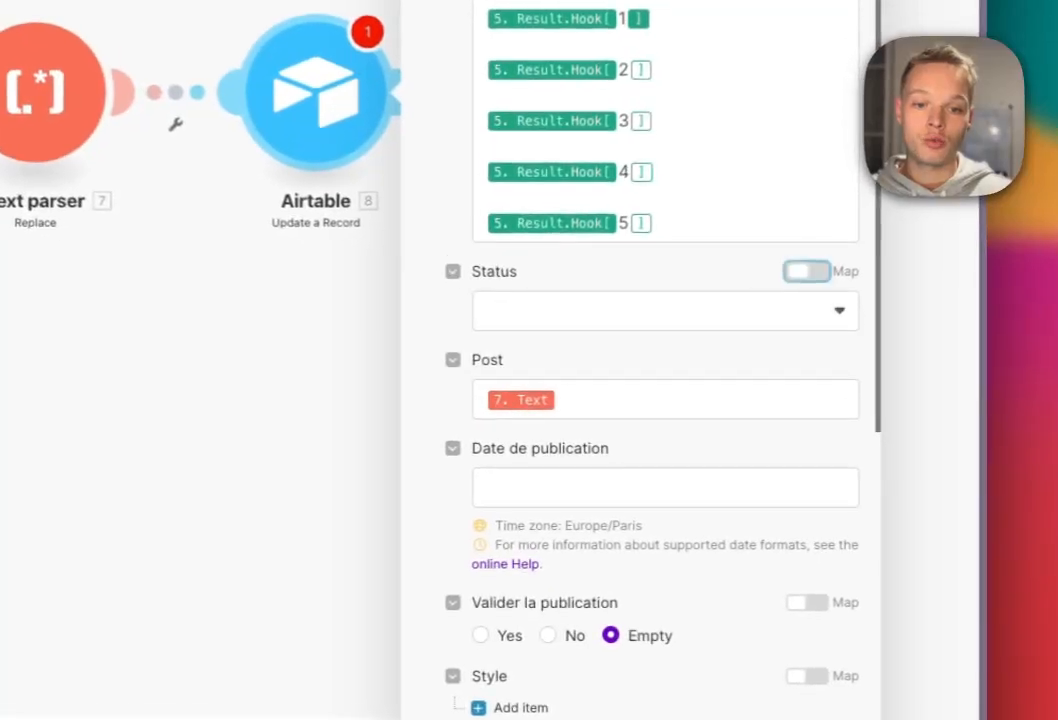
click(824, 394)
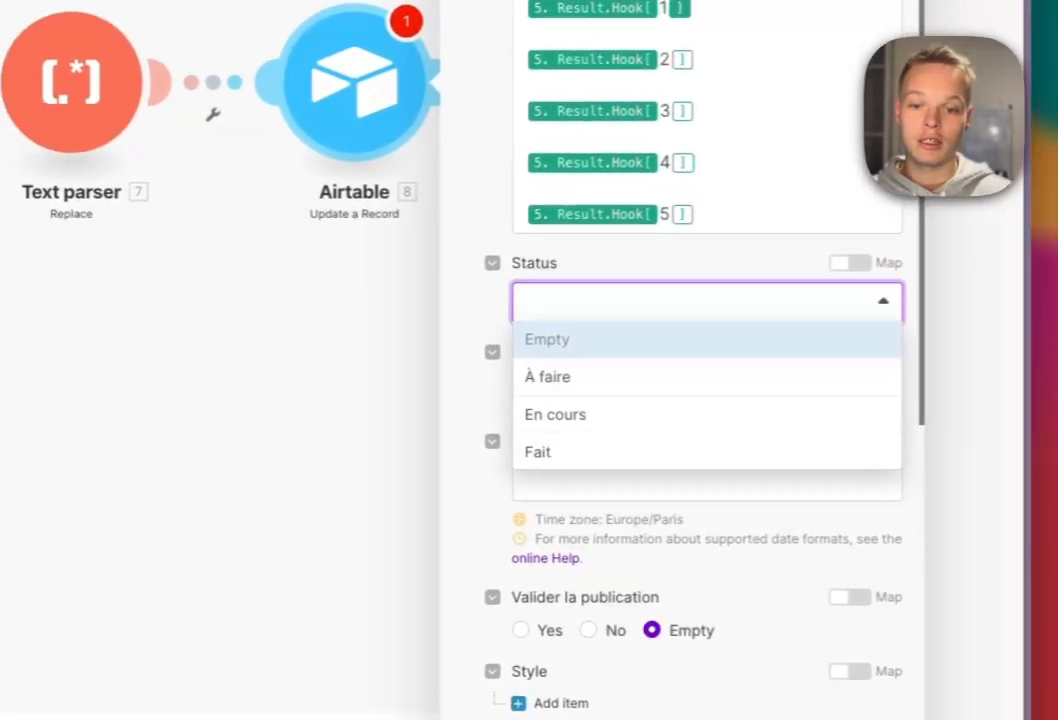
click(510, 459)
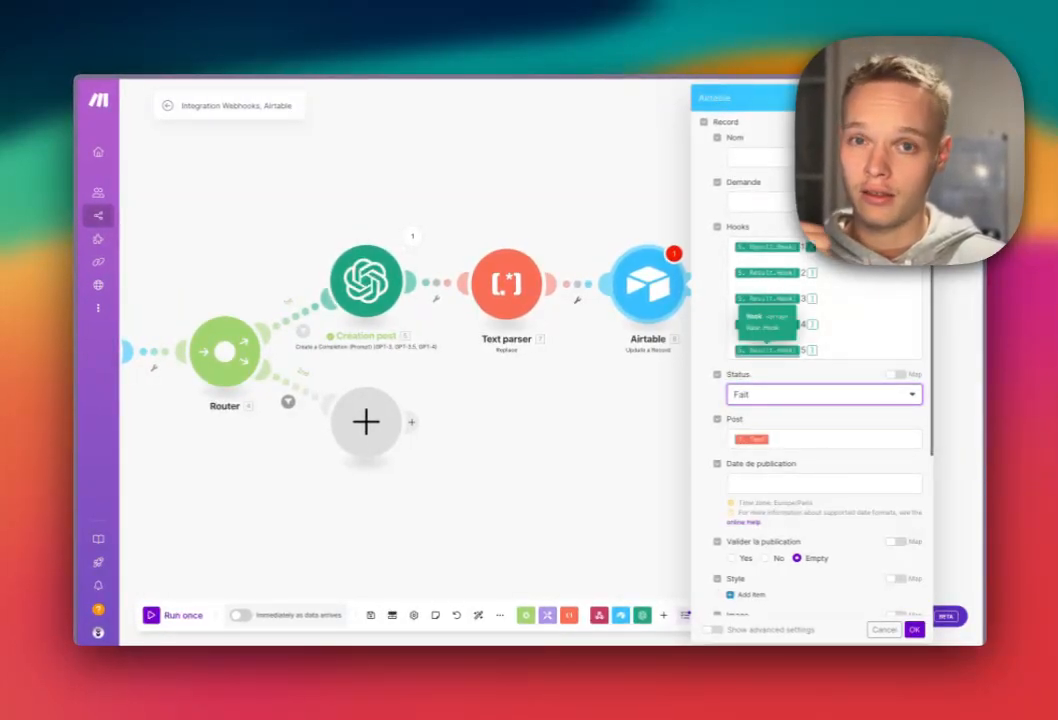
Map the 3. ID value into Record ID and save the module.
scroll(767, 330, down, 10)
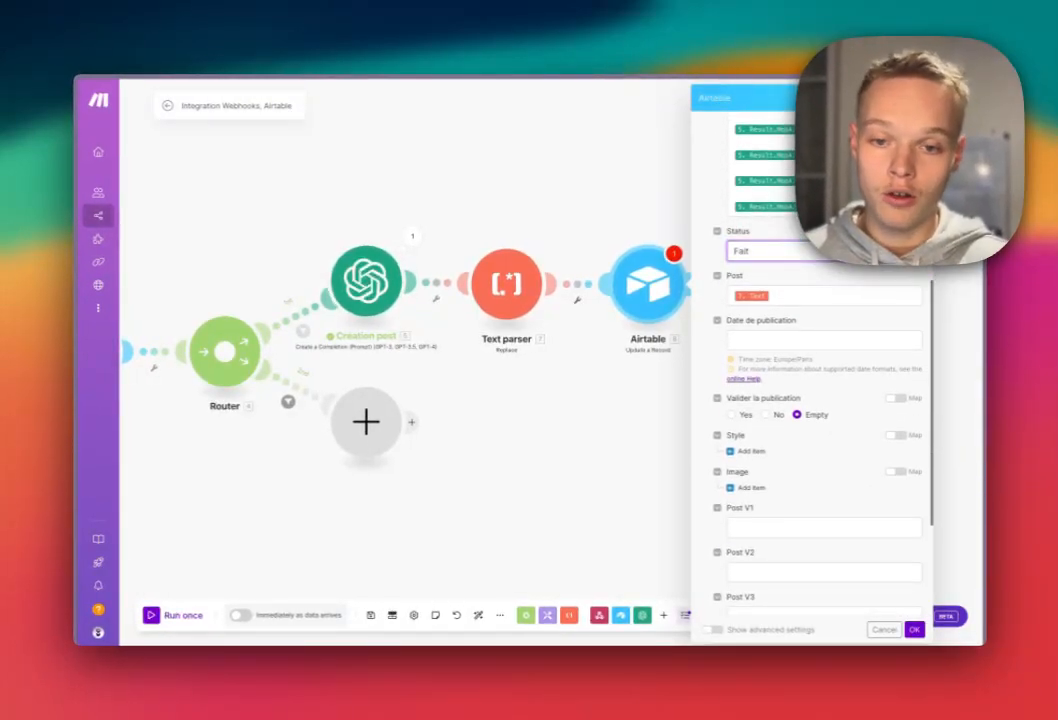
scroll(812, 370, down, 1)
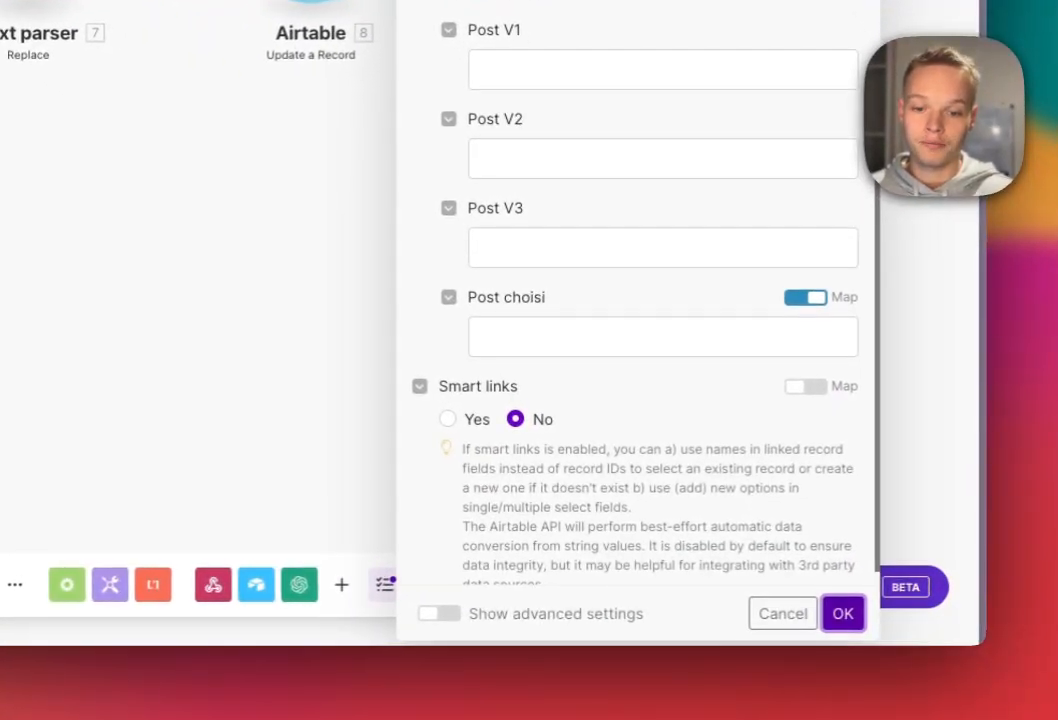
scroll(806, 473, up, 8)
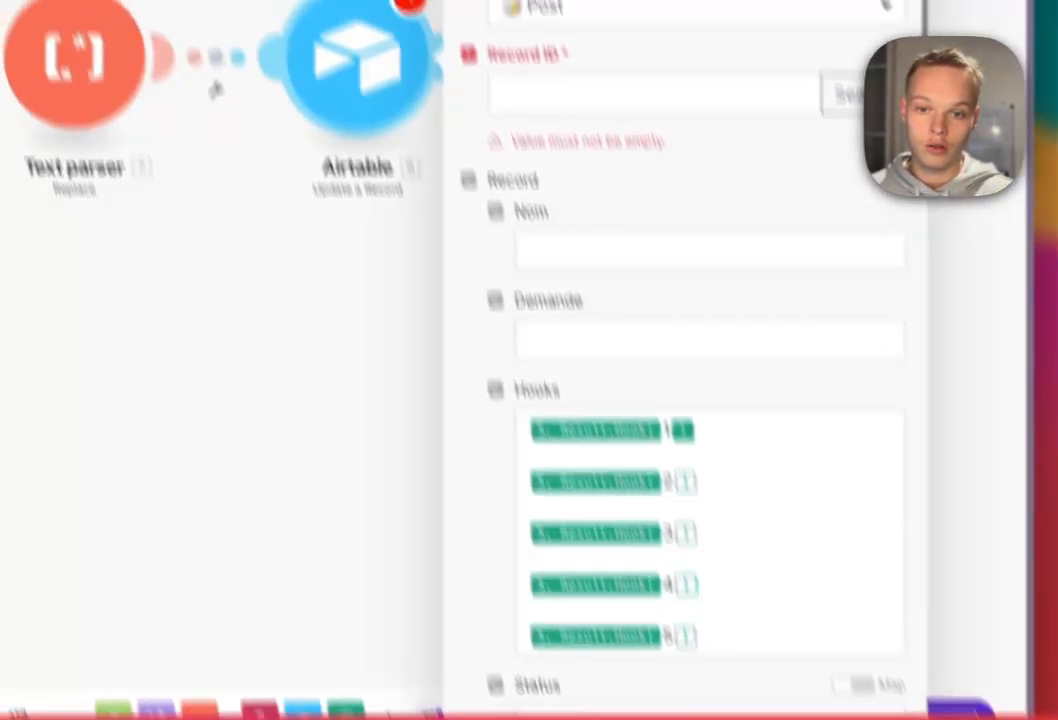
click(652, 94)
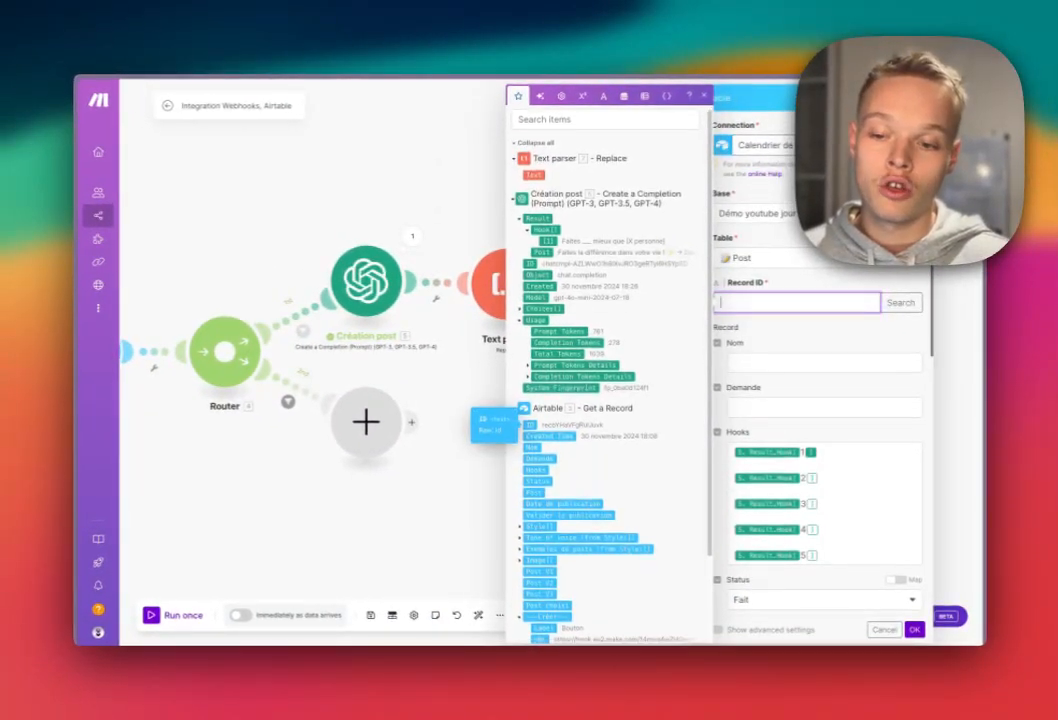
scroll(432, 478, down, 3)
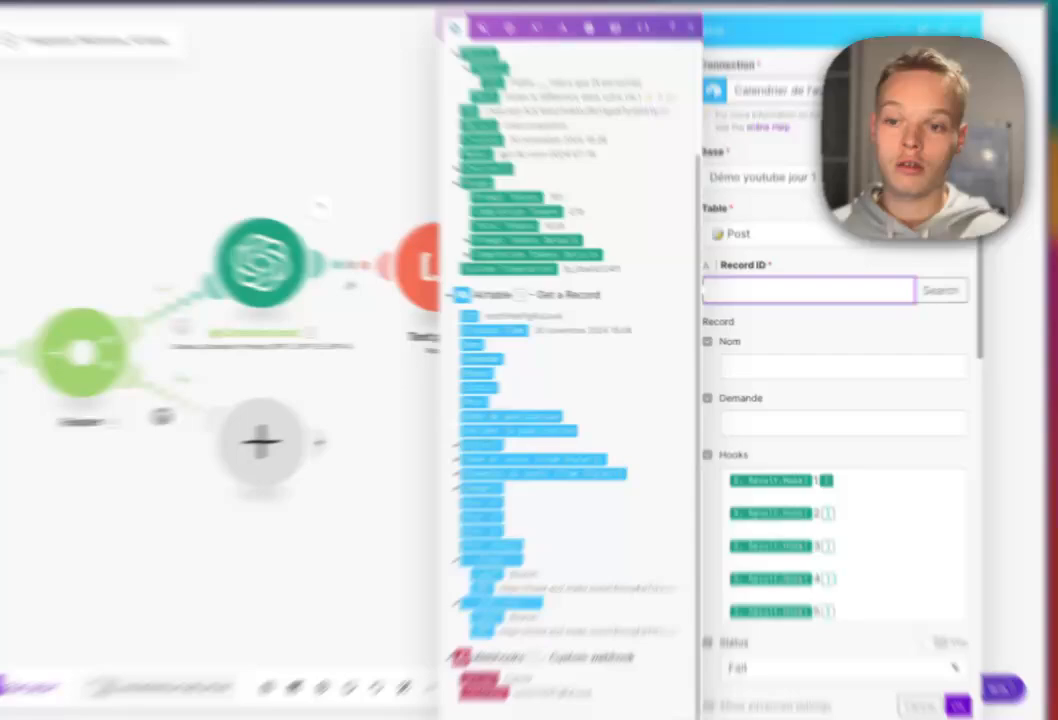
click(530, 323)
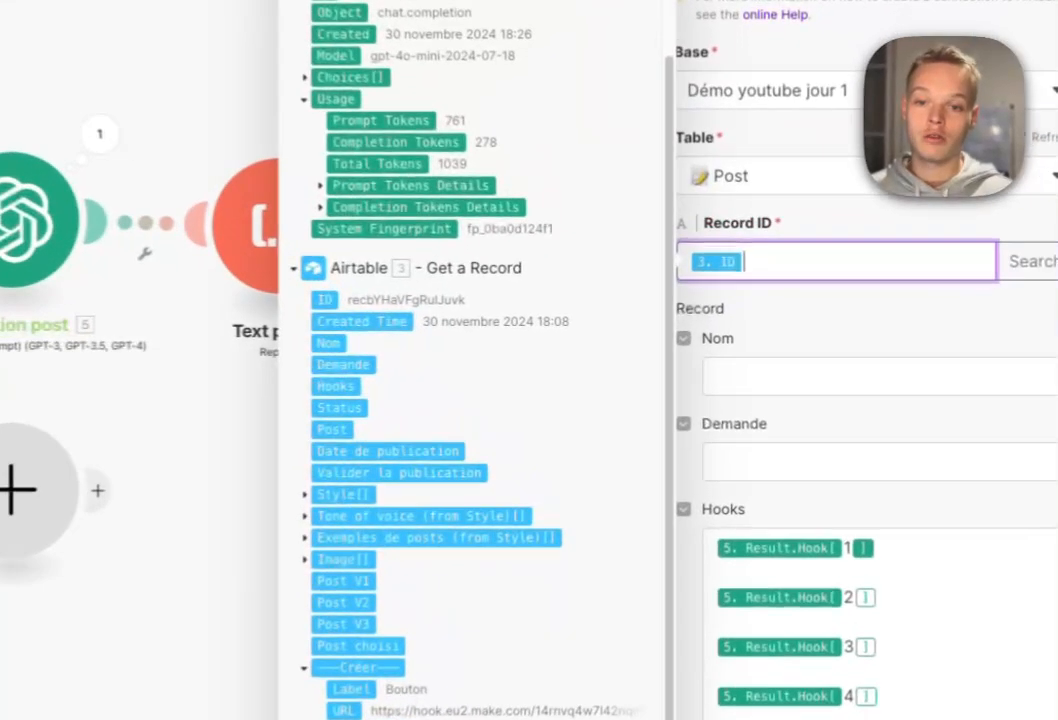
click(911, 701)
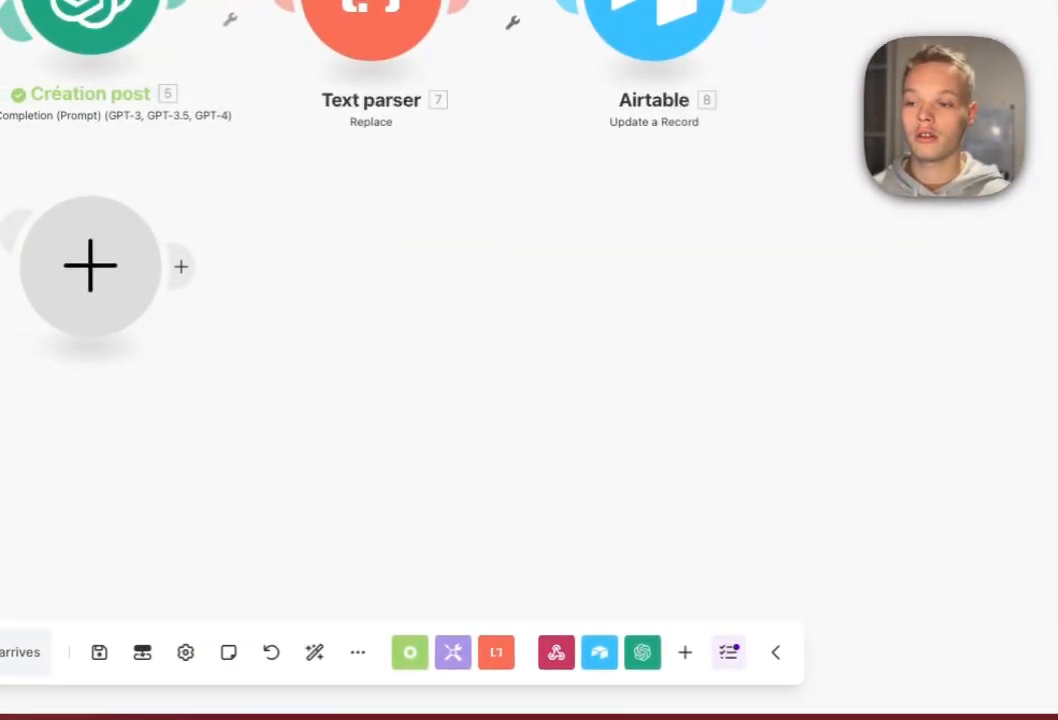
Add an Anthropic Claude Create a Prompt module on the router's second route, found by searching 'claude'.
drag(400, 430, 960, 390)
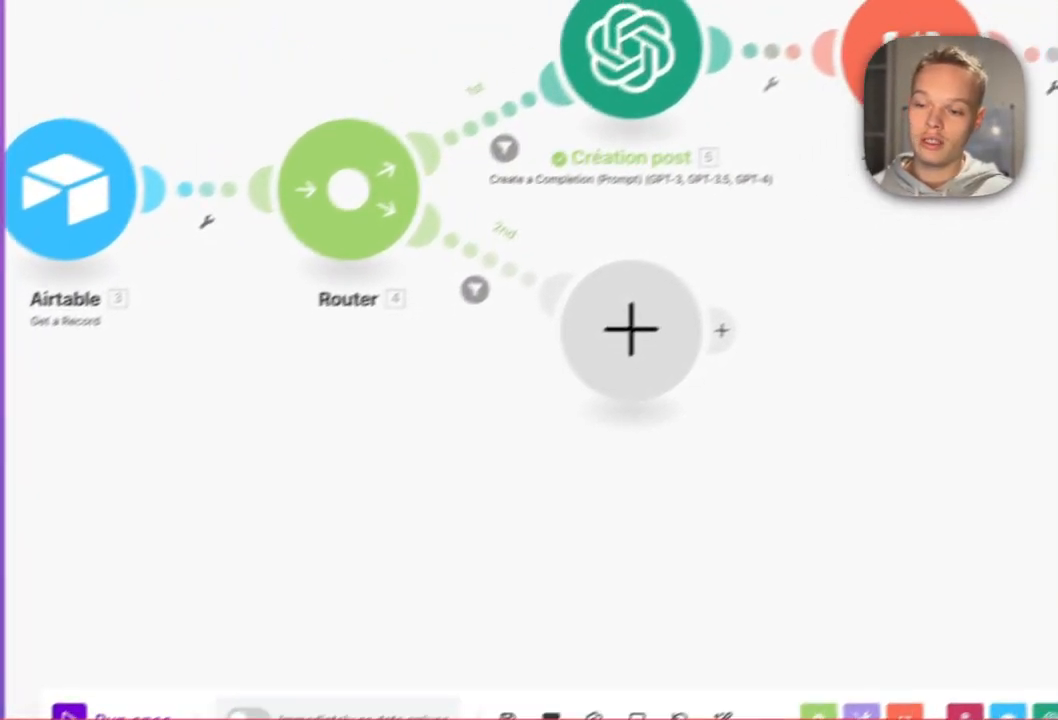
click(630, 330)
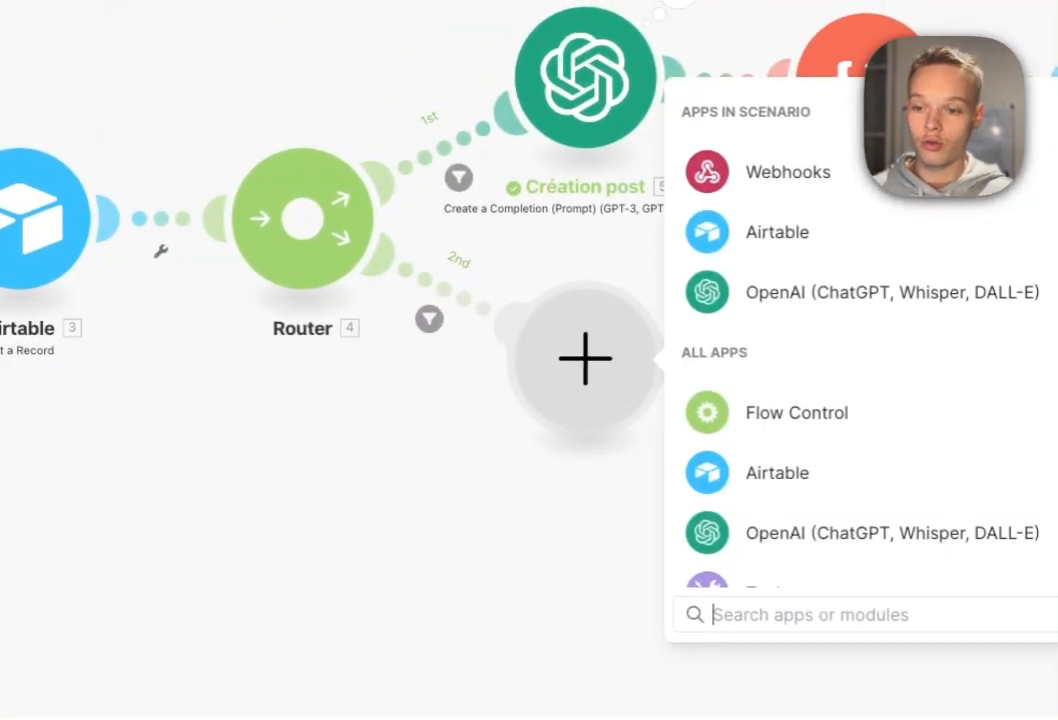
text(claude)
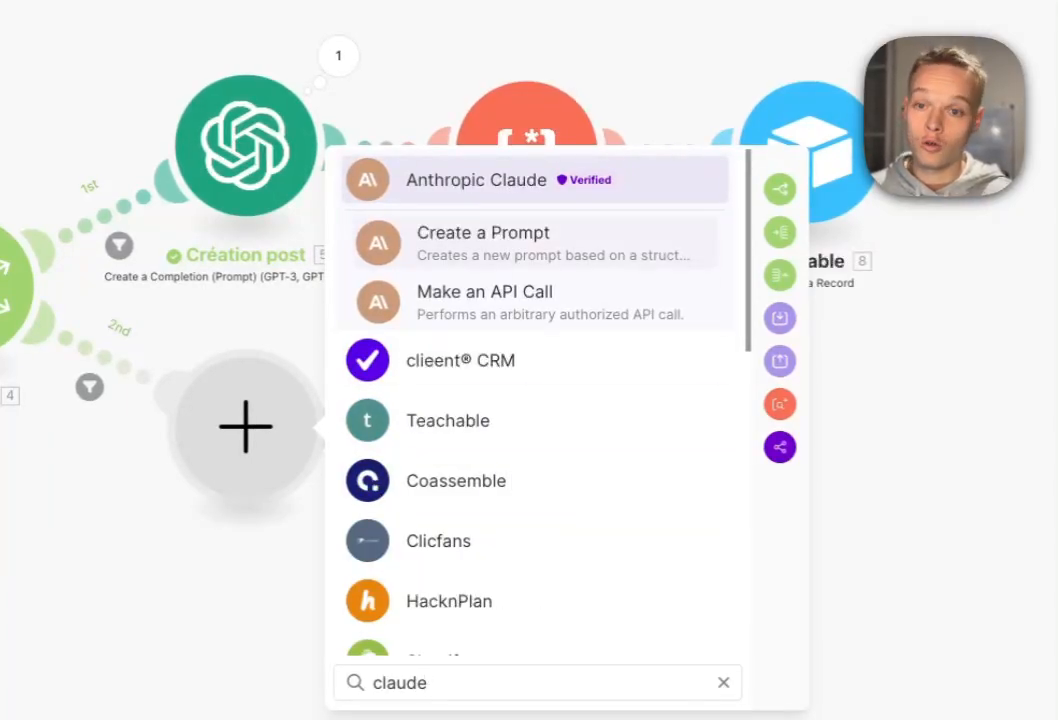
click(535, 242)
click(779, 382)
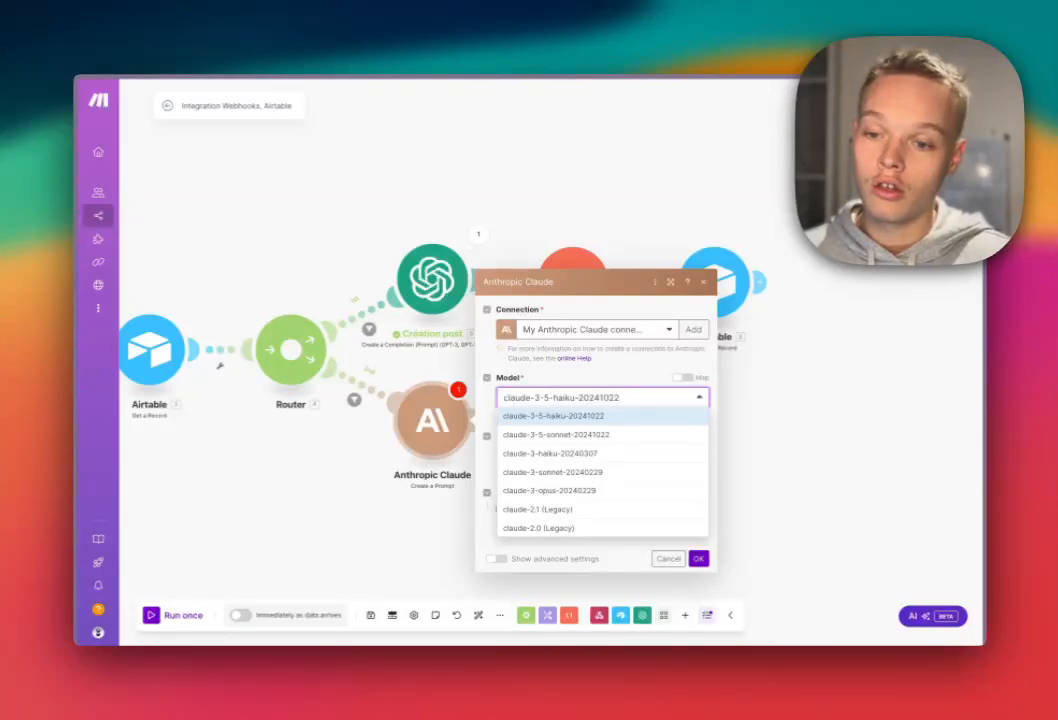
Keep the claude-3-5-haiku model and set Max Tokens to 5000.
click(553, 416)
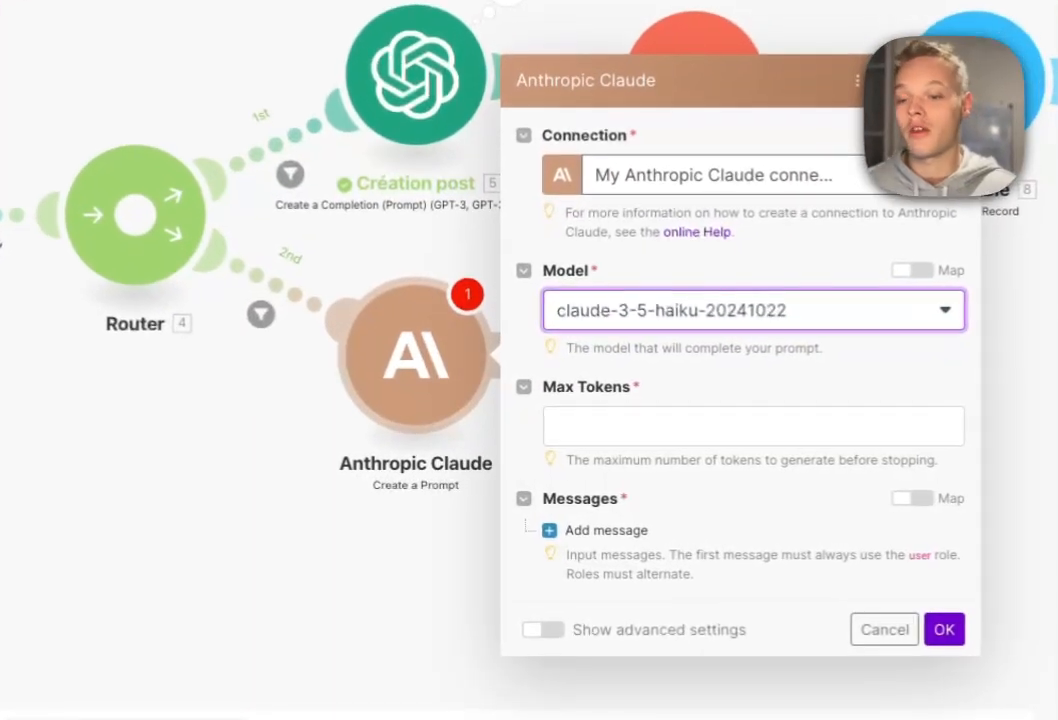
click(603, 456)
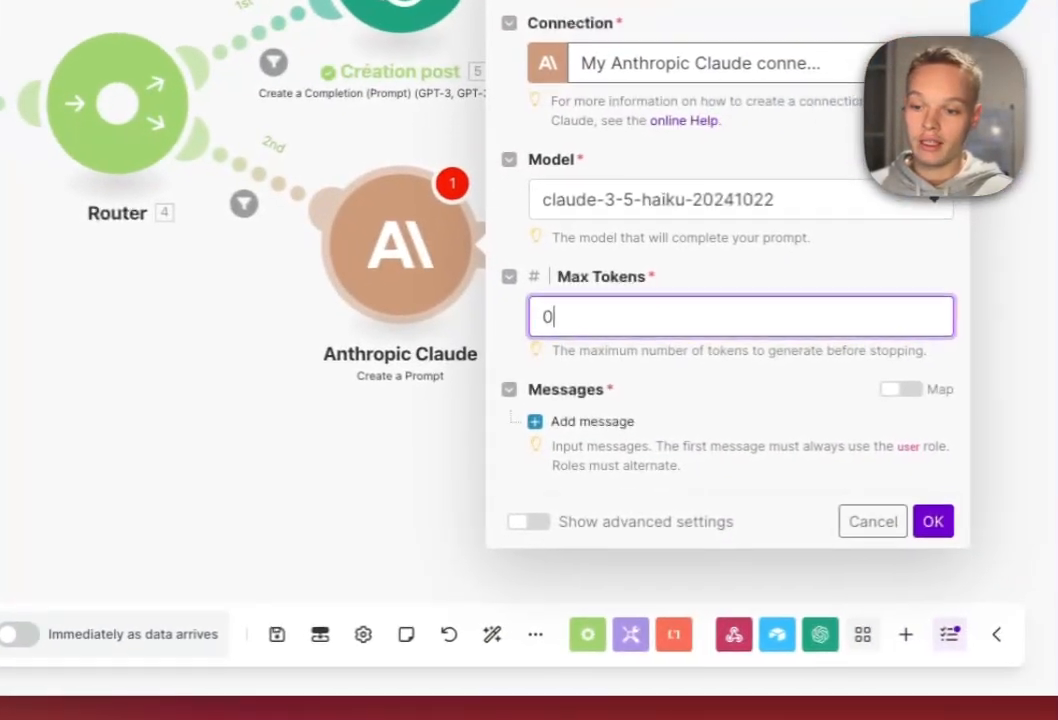
text(5000)
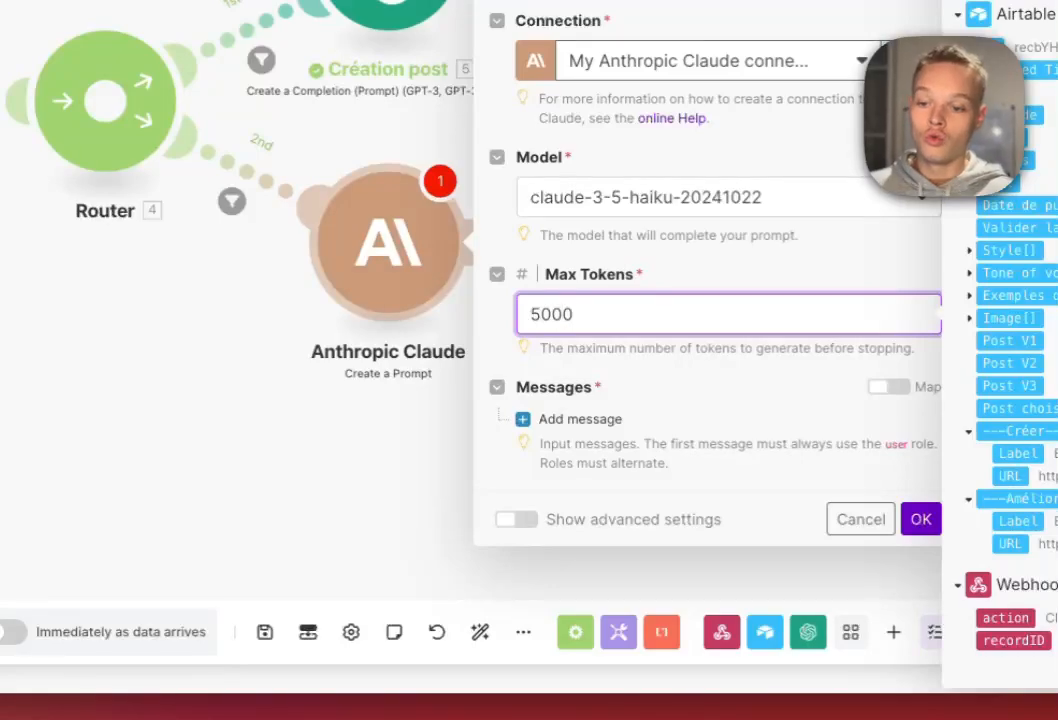
Add a User message with a text content block containing the post-writing prompt.
click(578, 419)
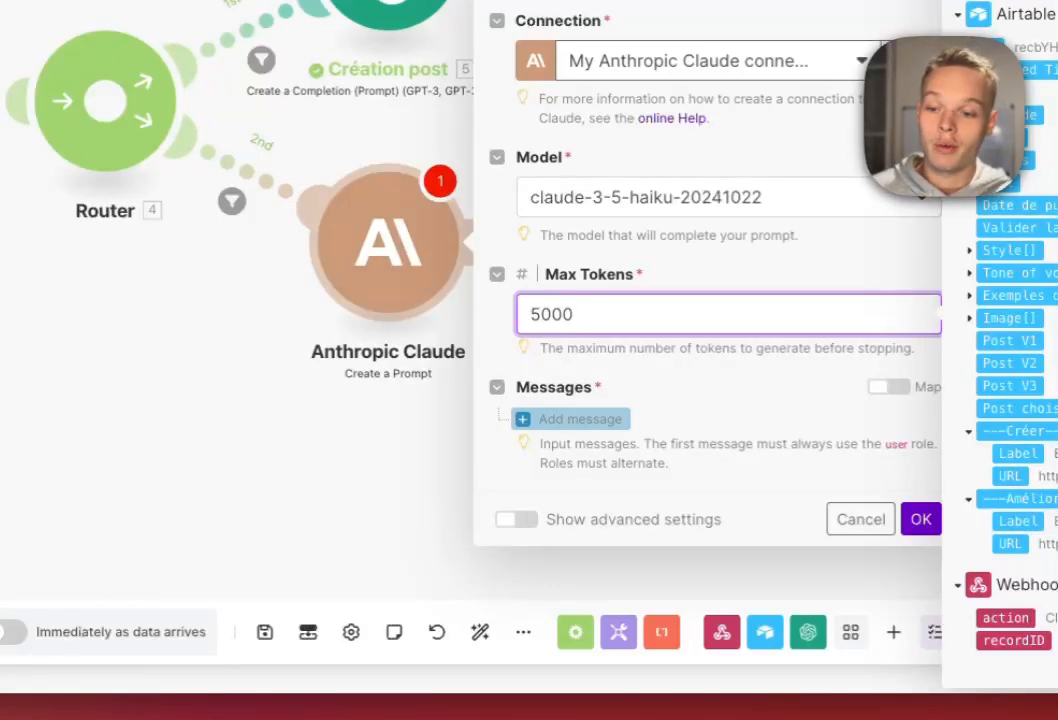
click(700, 420)
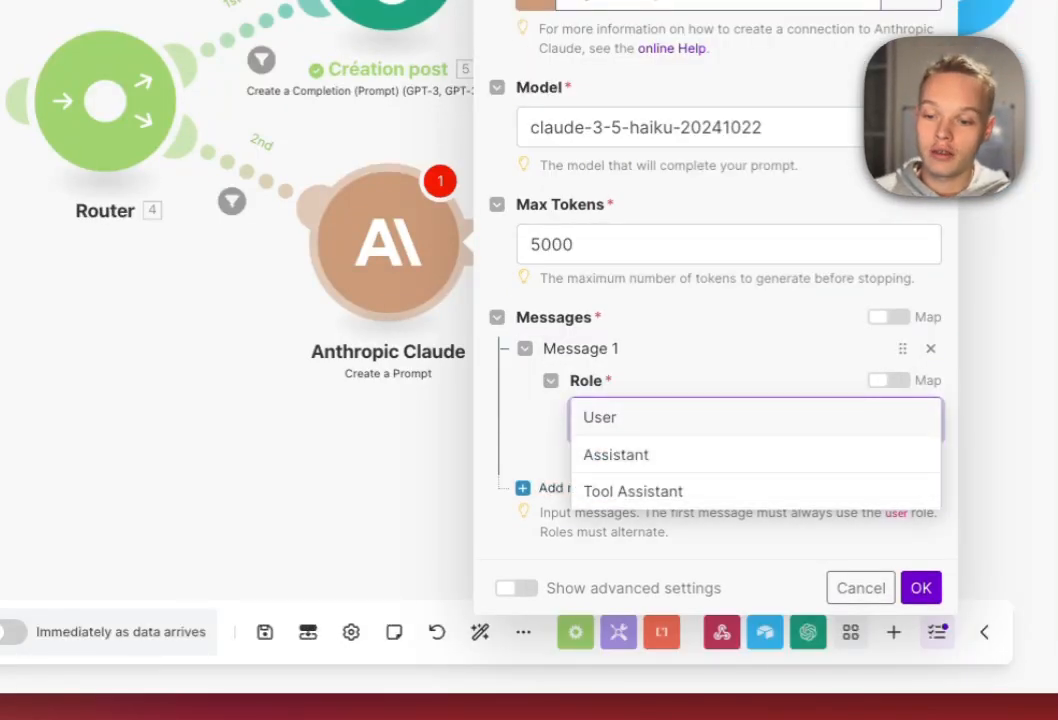
click(640, 418)
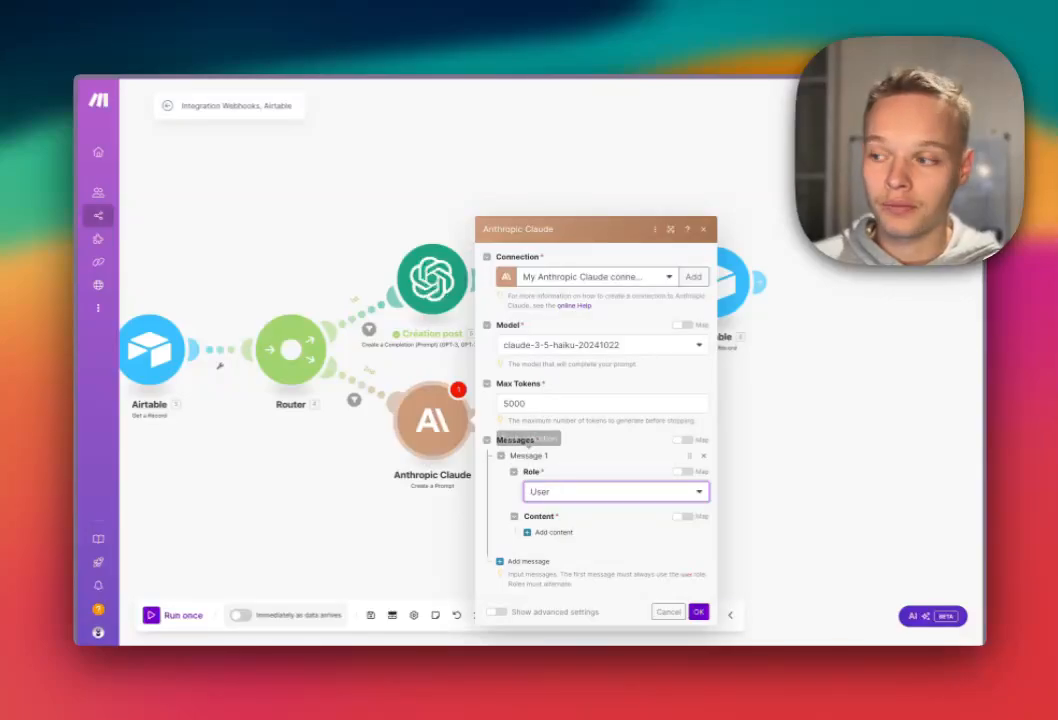
click(553, 532)
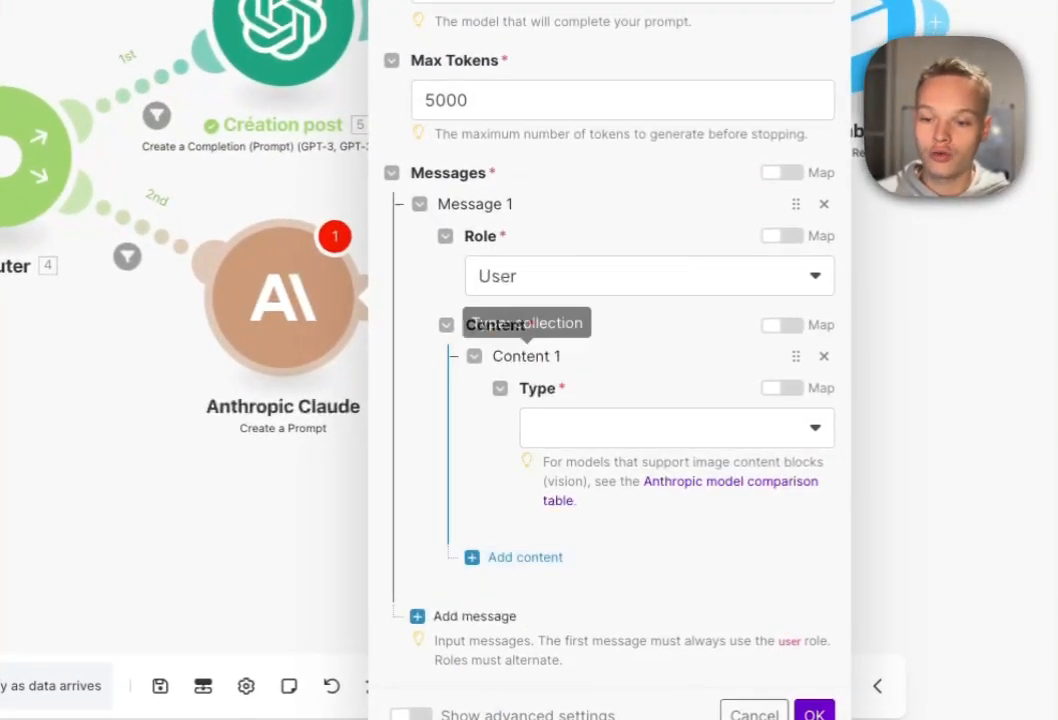
click(630, 567)
click(600, 464)
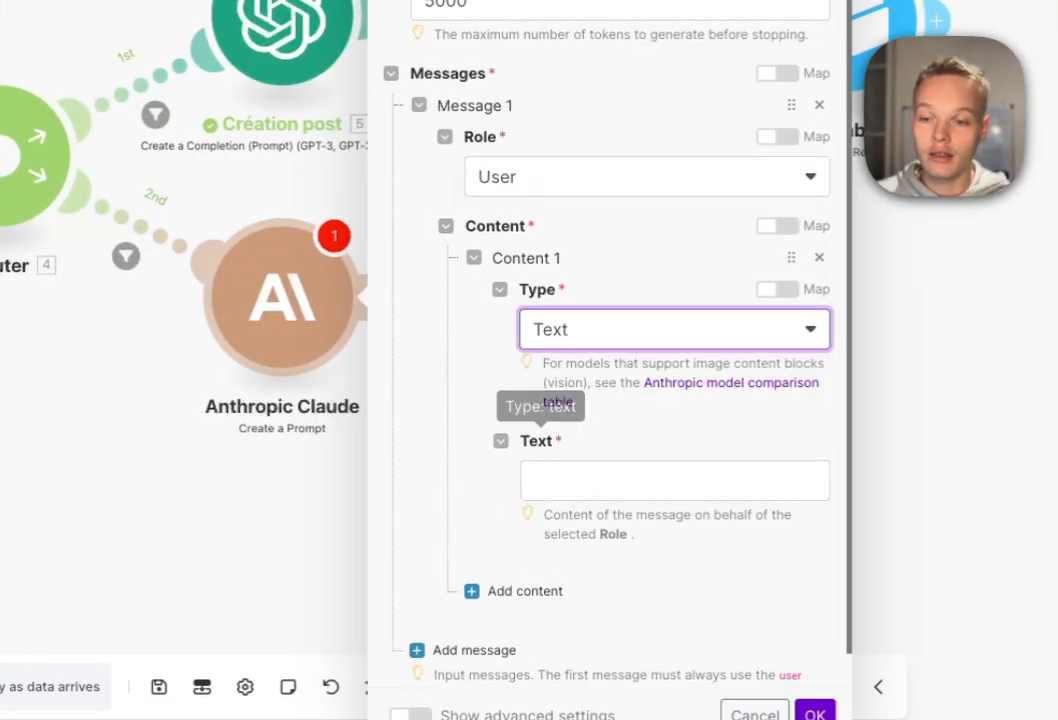
click(600, 480)
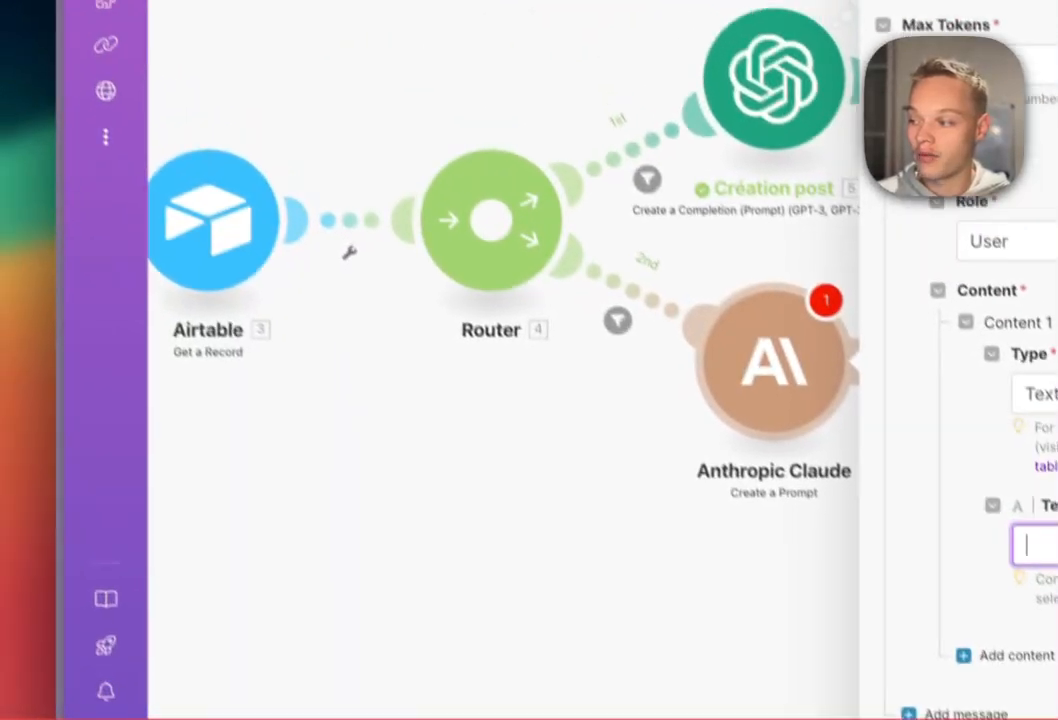
key(super+a)
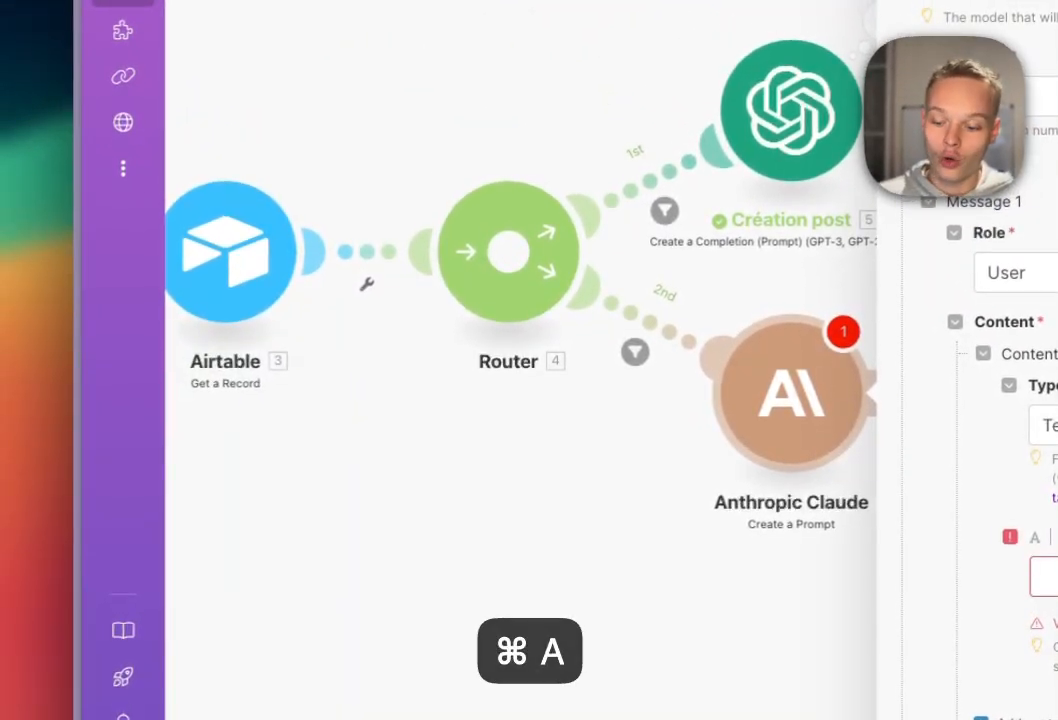
key(super+c)
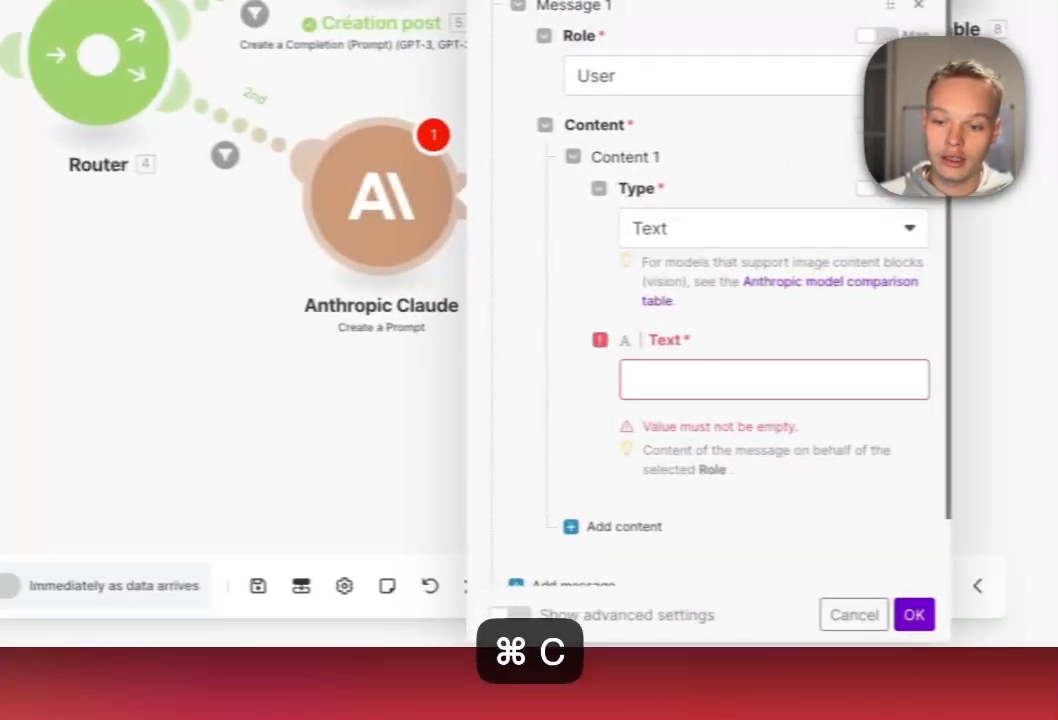
key(super+v)
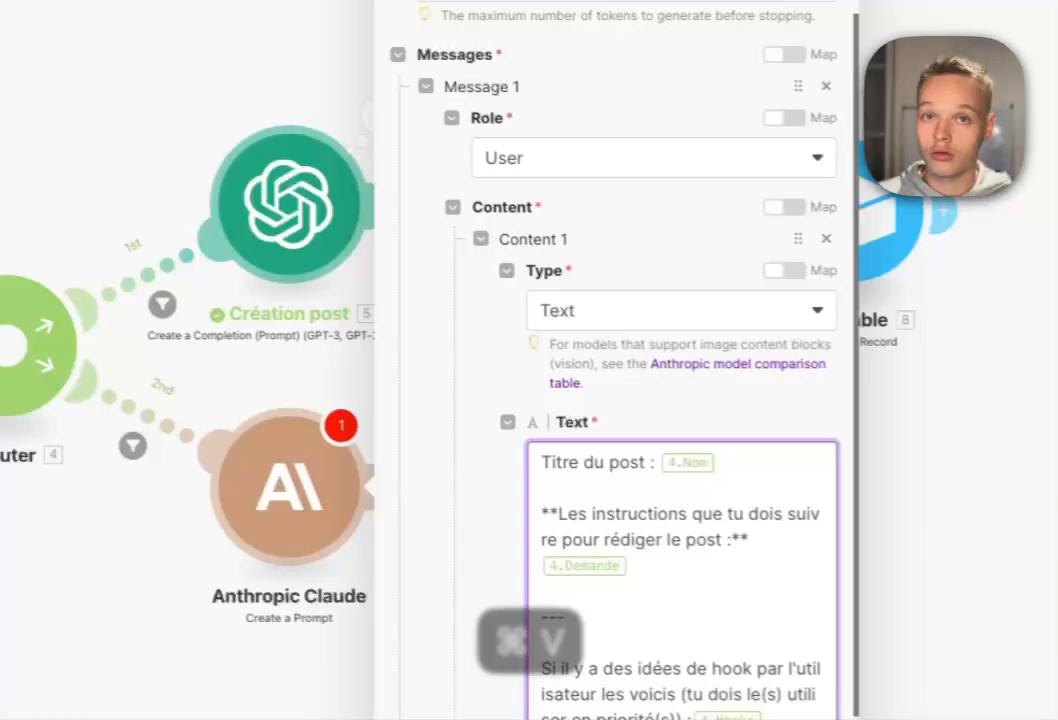
scroll(655, 430, down, 3)
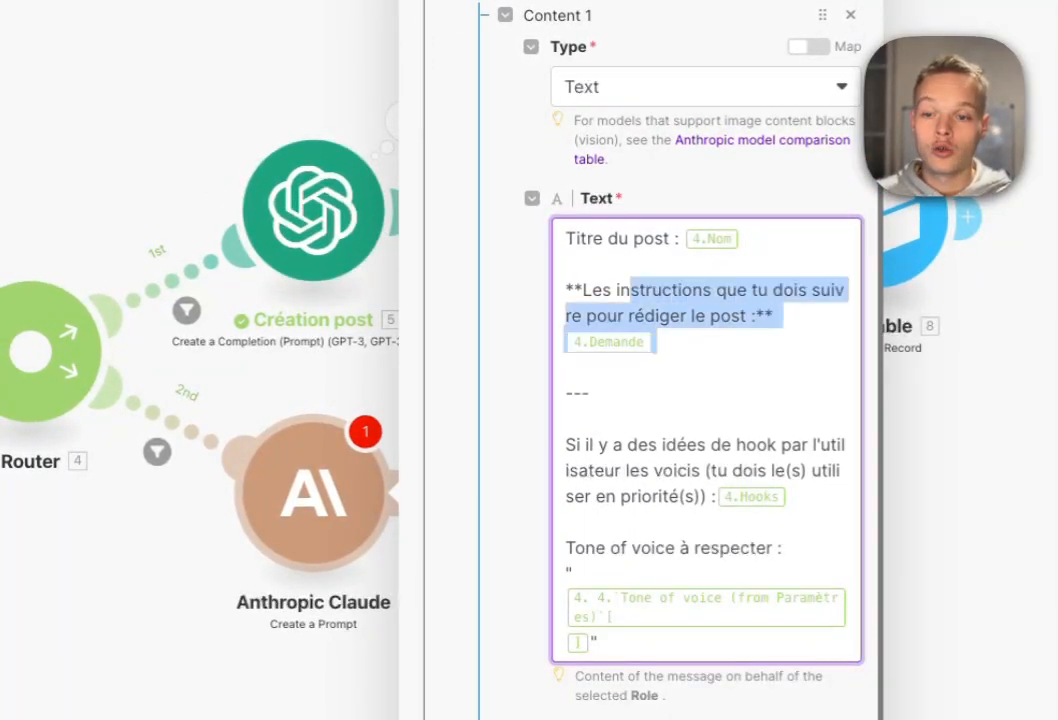
drag(655, 342, 716, 497)
Remove the extra message, paste the French ghostwriting System Prompt, and save the module.
click(385, 532)
scroll(380, 513, down, 2)
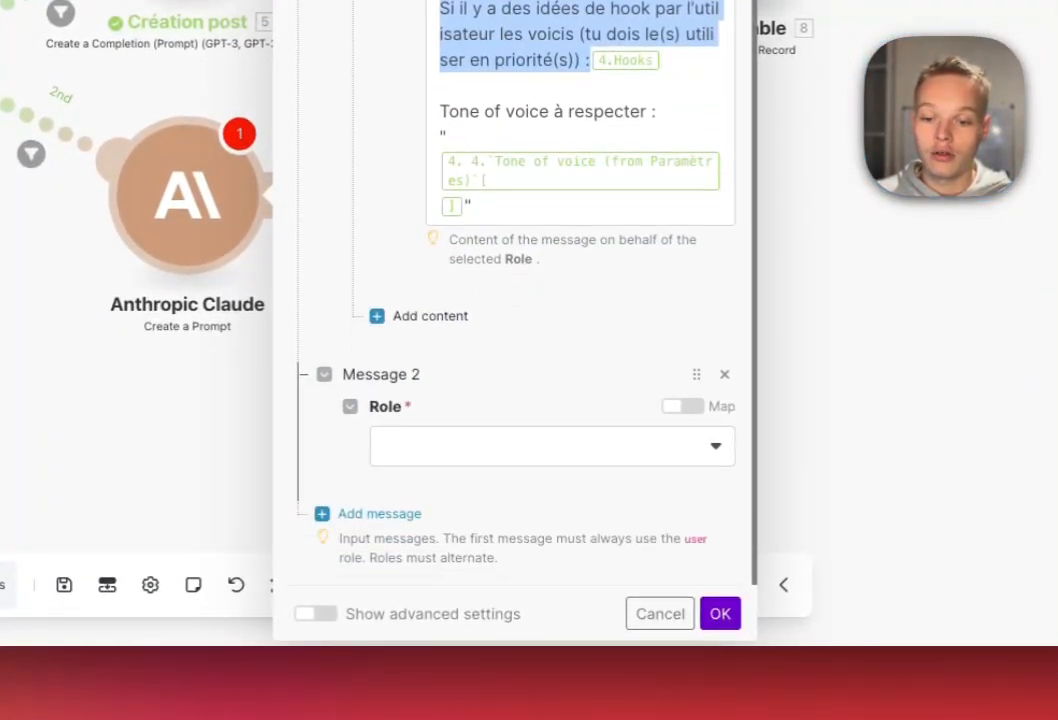
click(724, 374)
scroll(515, 330, down, 6)
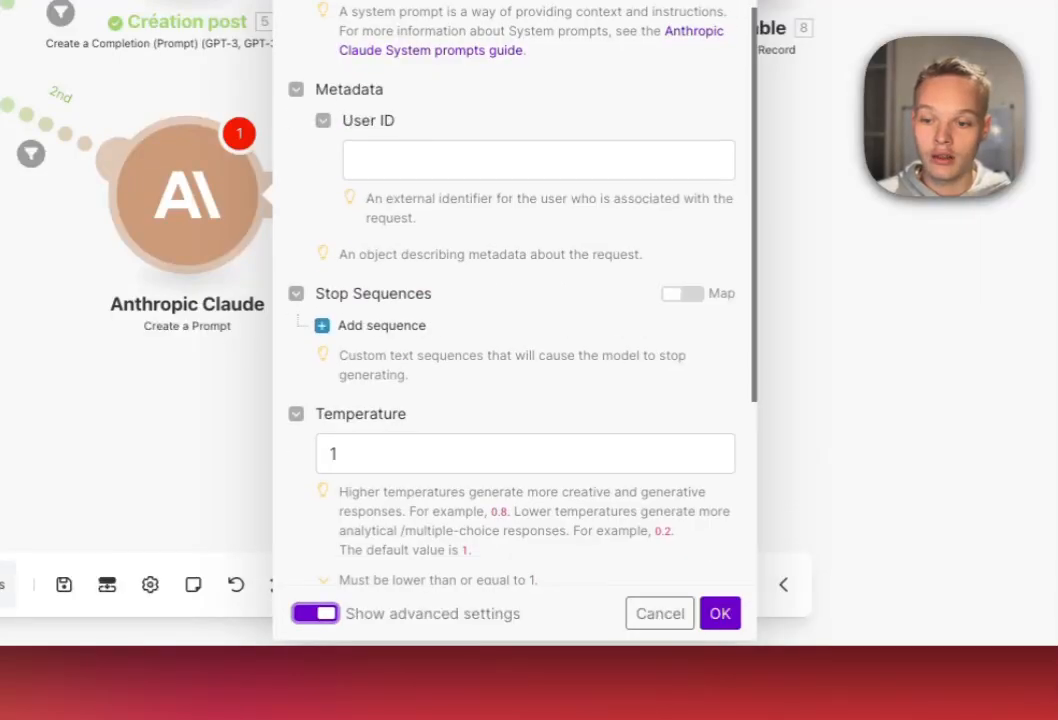
click(625, 158)
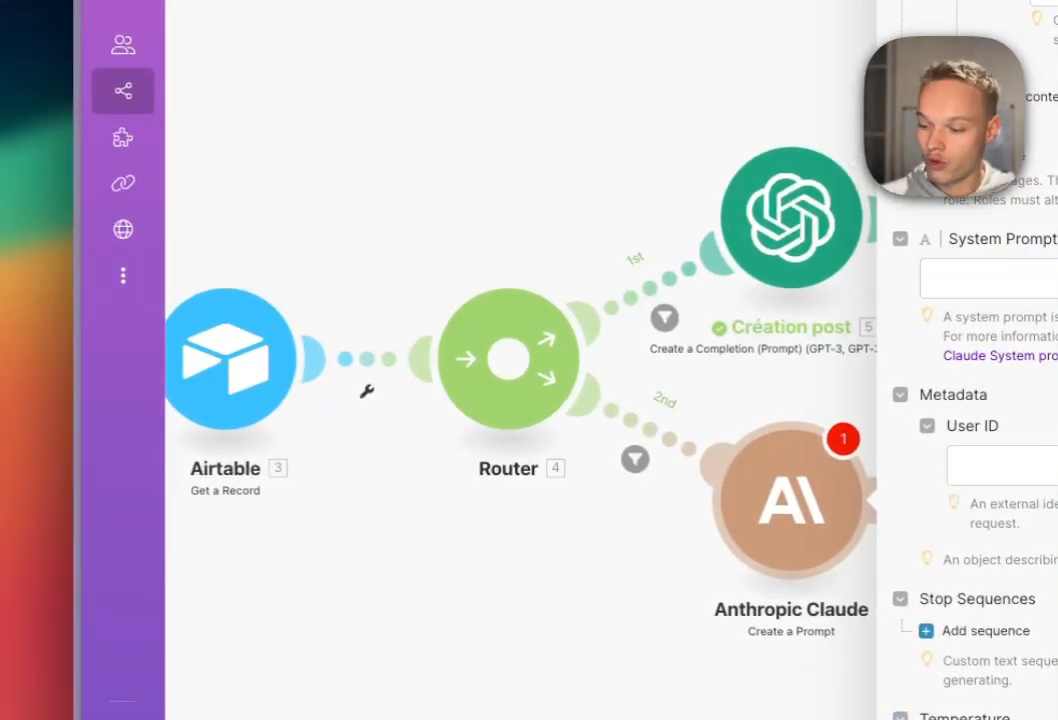
key(super+c)
key(super+v)
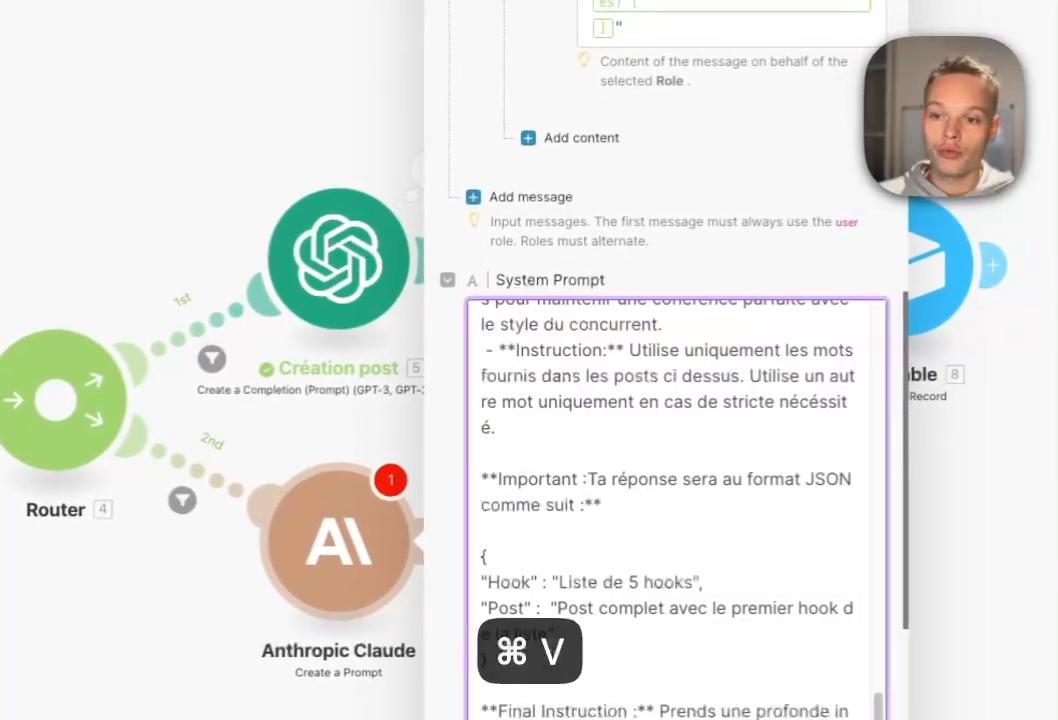
scroll(672, 510, up, 15)
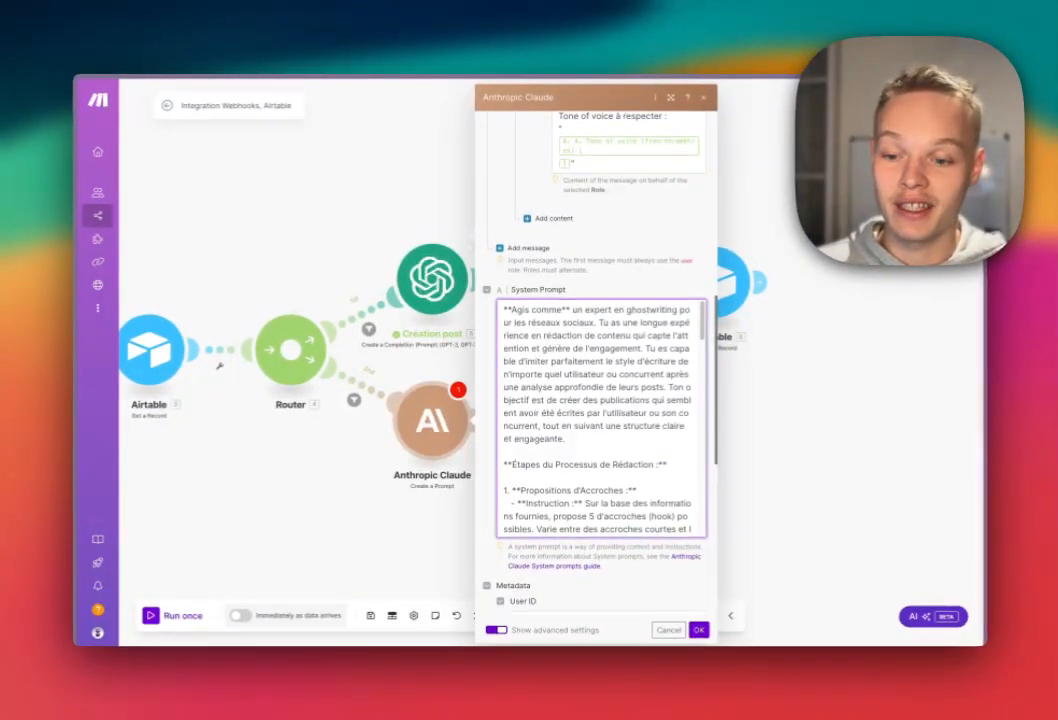
scroll(605, 460, down, 5)
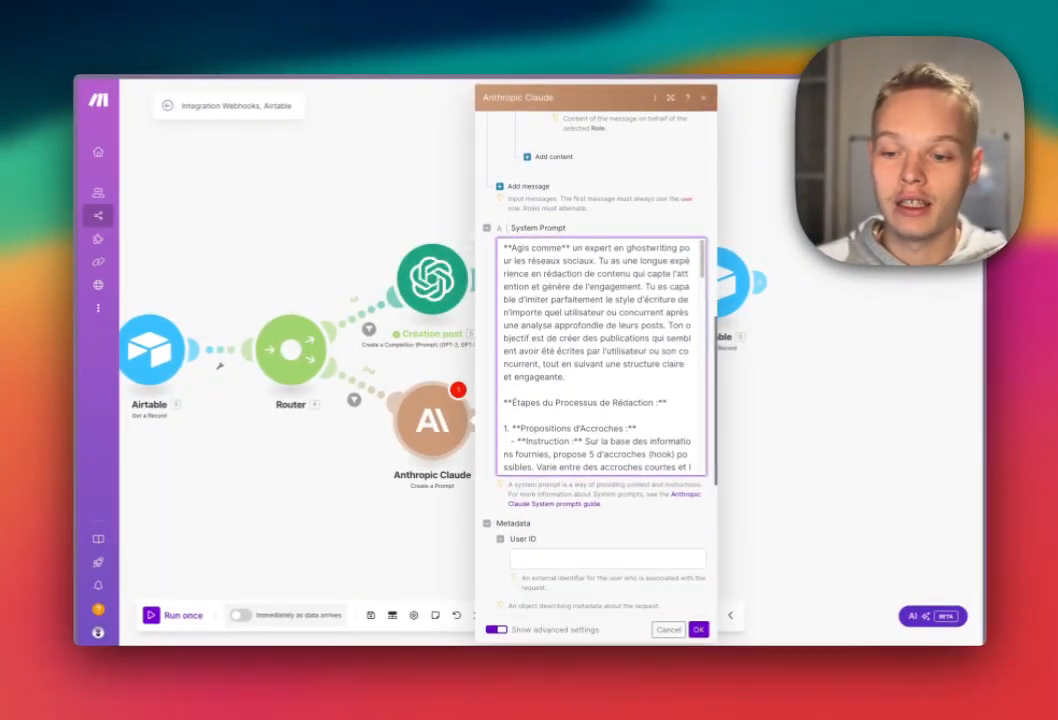
scroll(600, 420, down, 3)
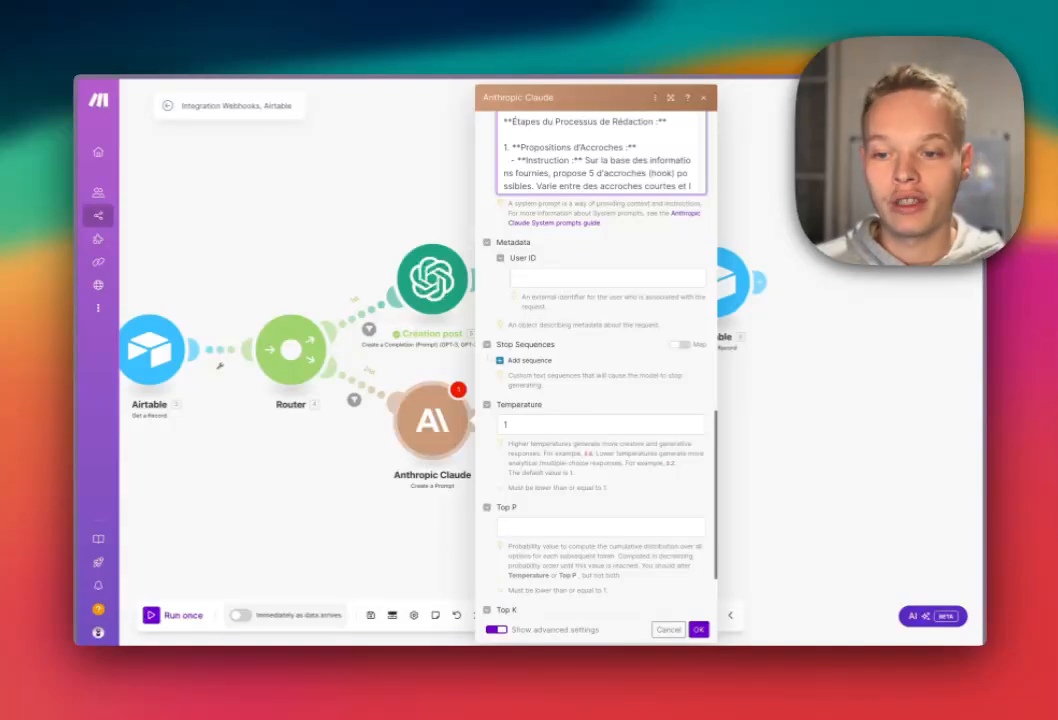
scroll(596, 400, down, 2)
scroll(596, 400, up, 10)
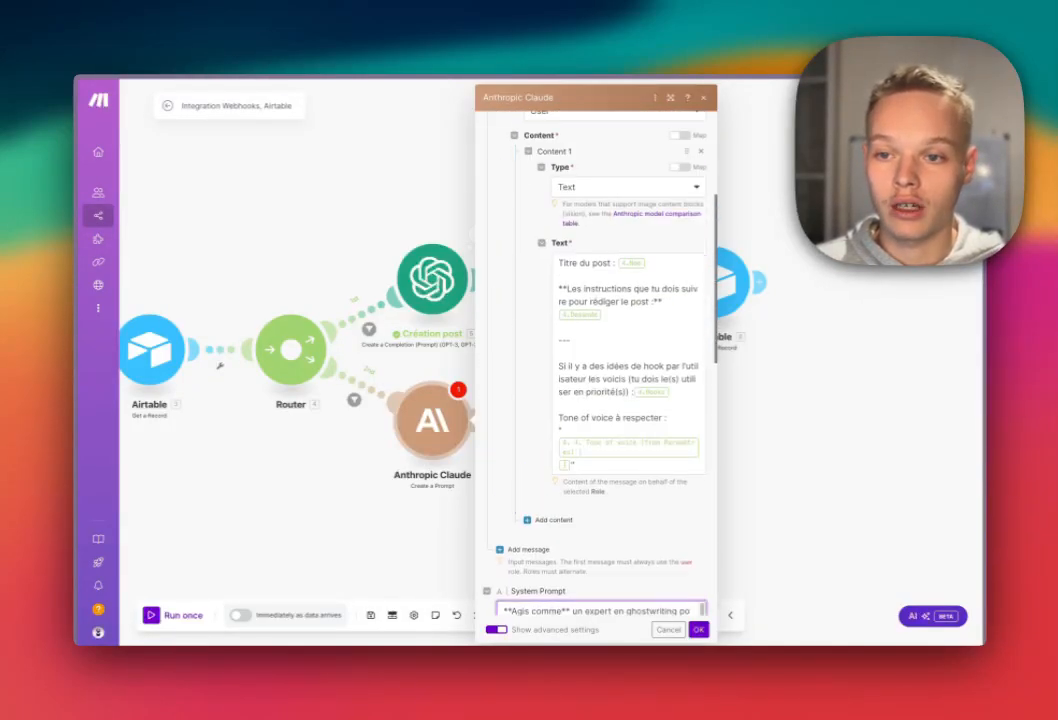
scroll(596, 400, up, 5)
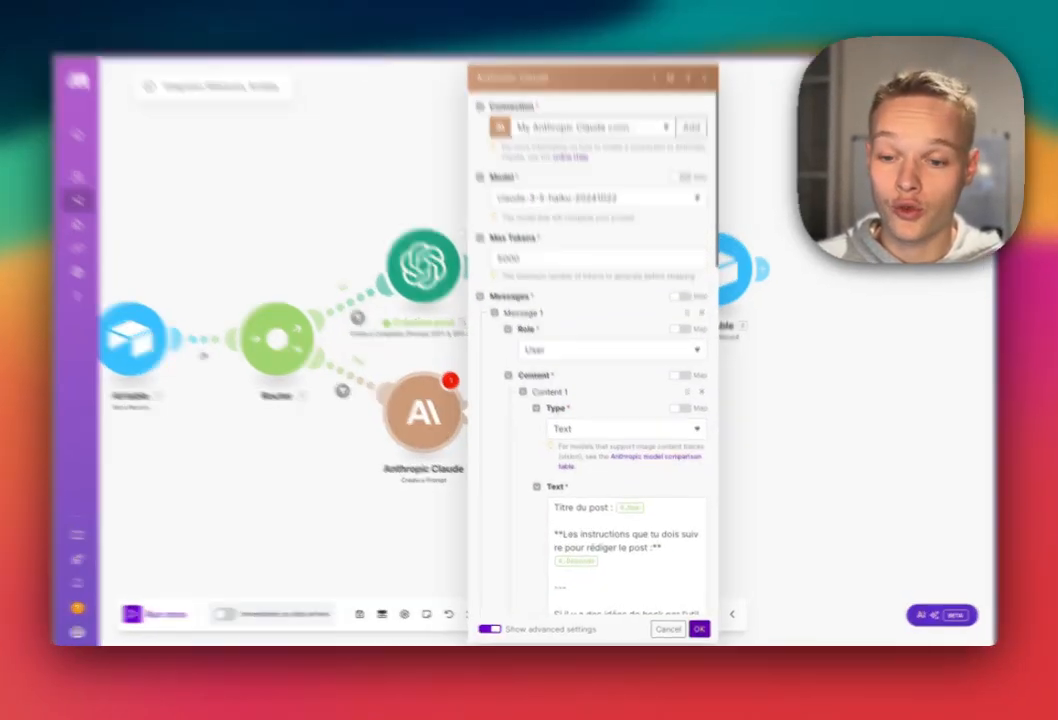
click(698, 629)
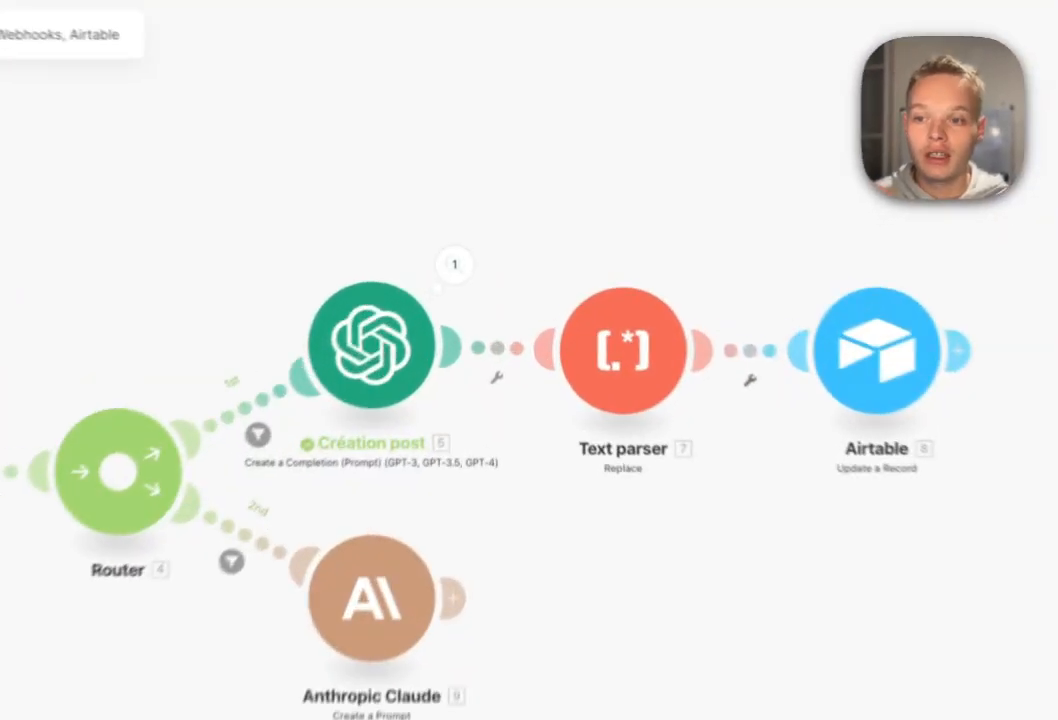
click(478, 234)
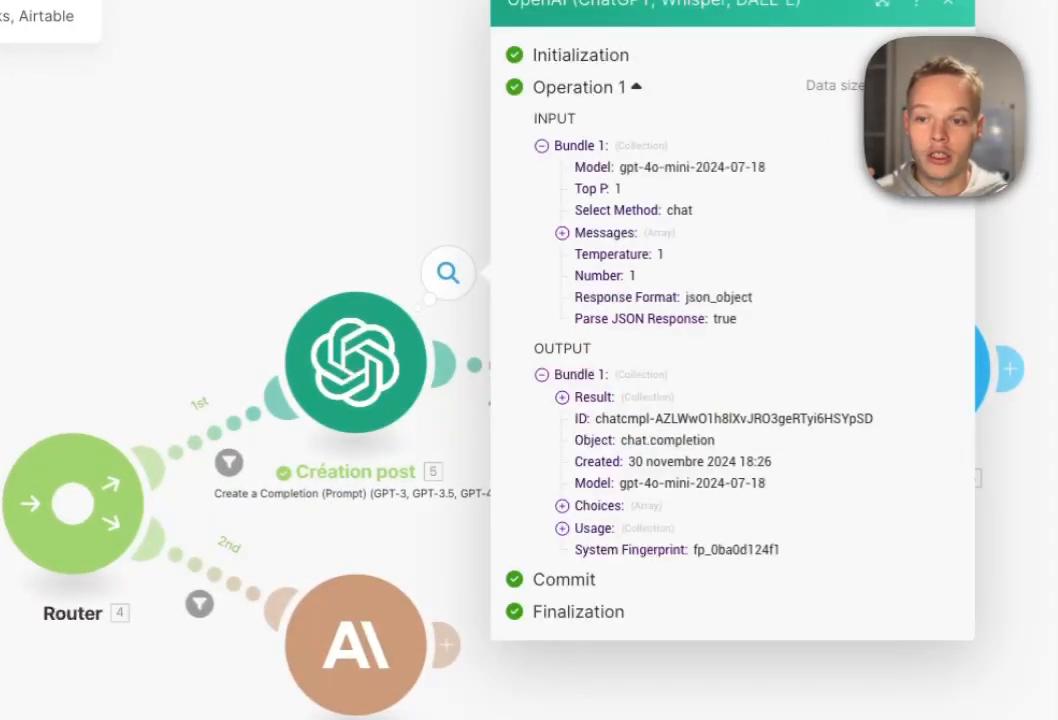
click(562, 397)
click(480, 560)
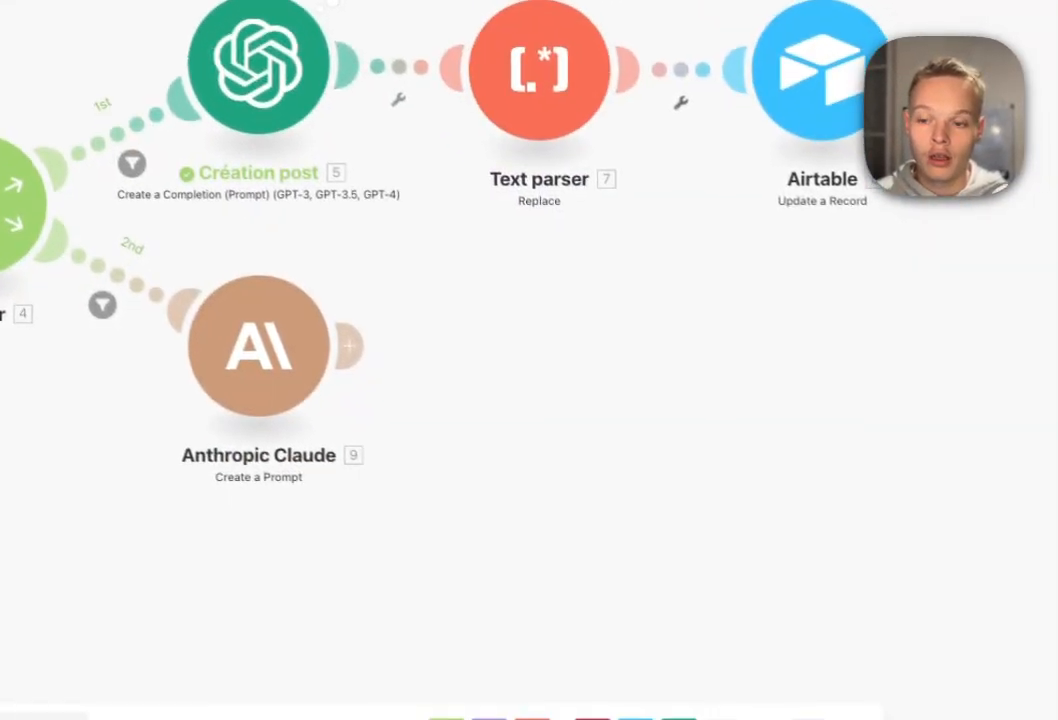
Add an OpenAI Transform Text to Structured Data module after the Claude module.
click(348, 334)
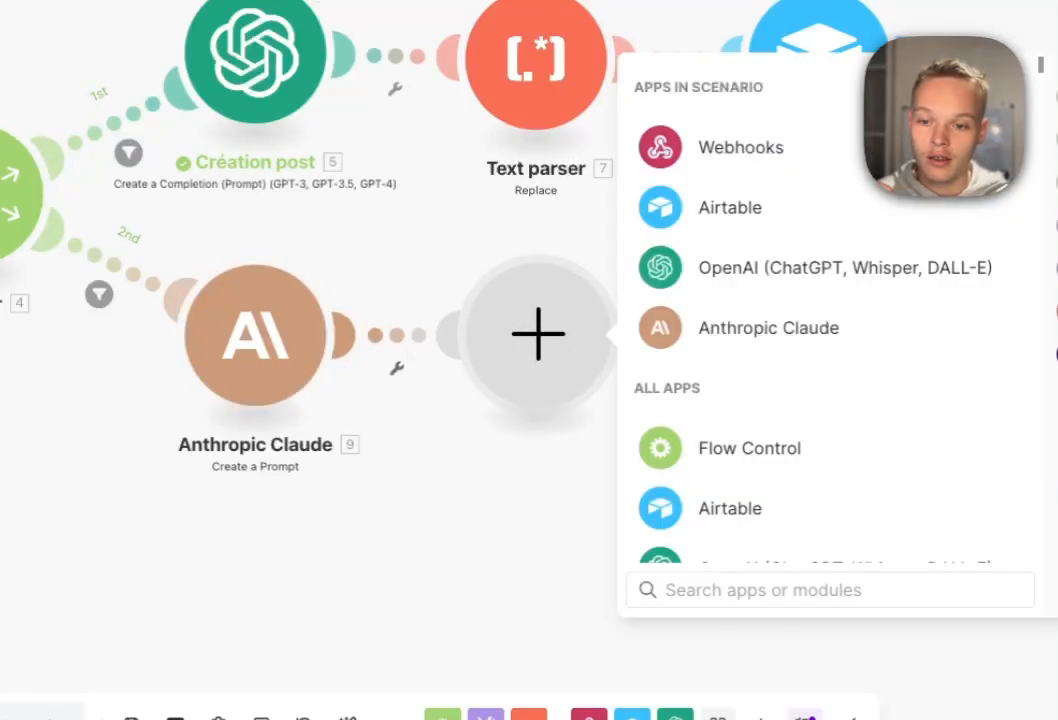
click(760, 267)
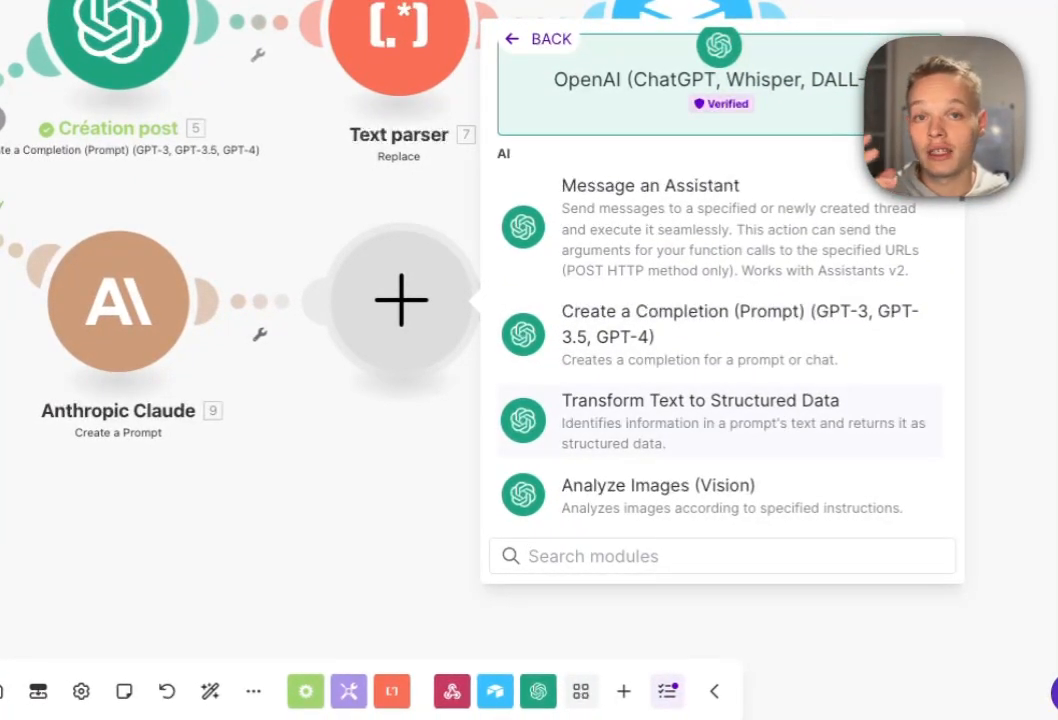
click(700, 410)
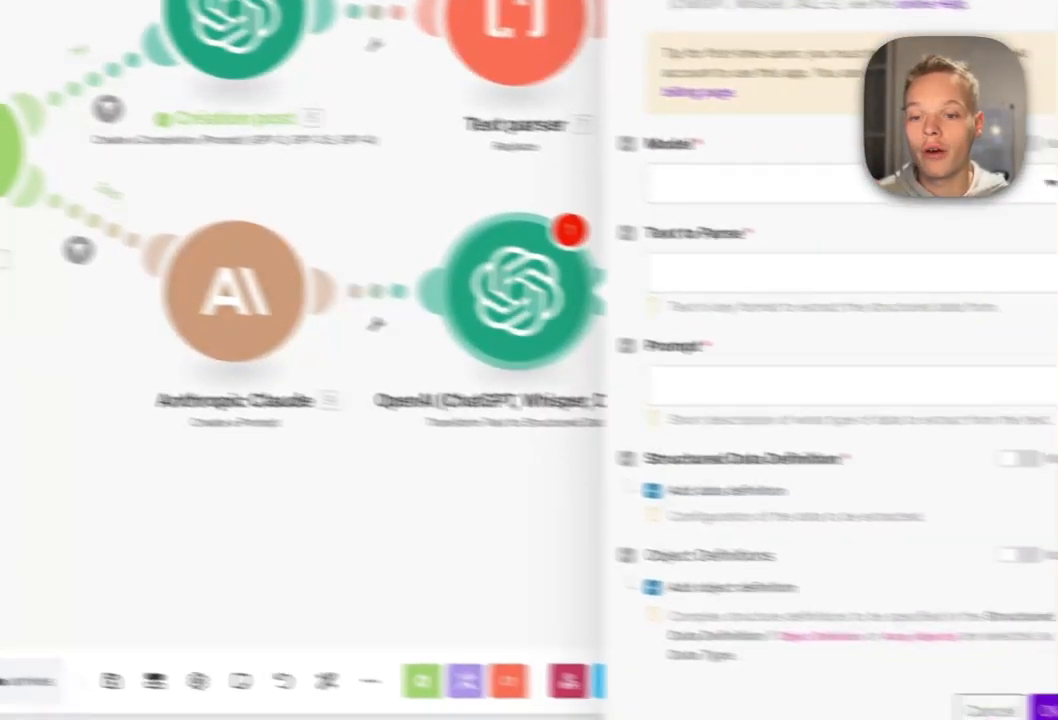
Choose gpt-4o-mini-2024-07-18 and map Claude's 9. Text Response into Text to Parse.
click(943, 217)
scroll(630, 551, down, 1)
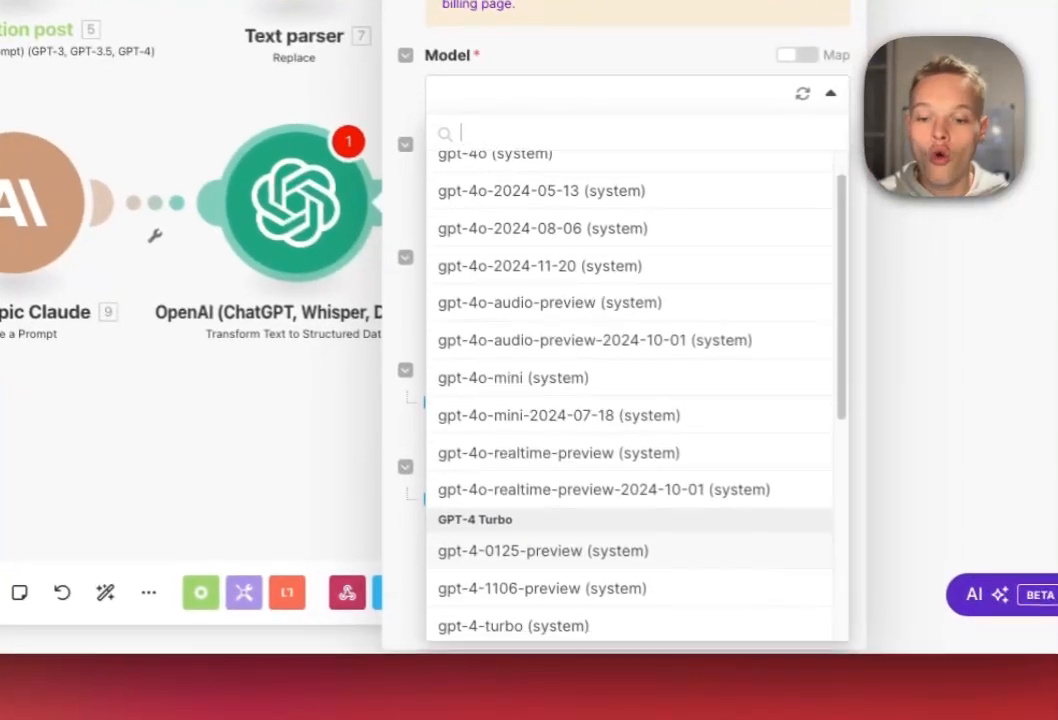
scroll(630, 400, down, 5)
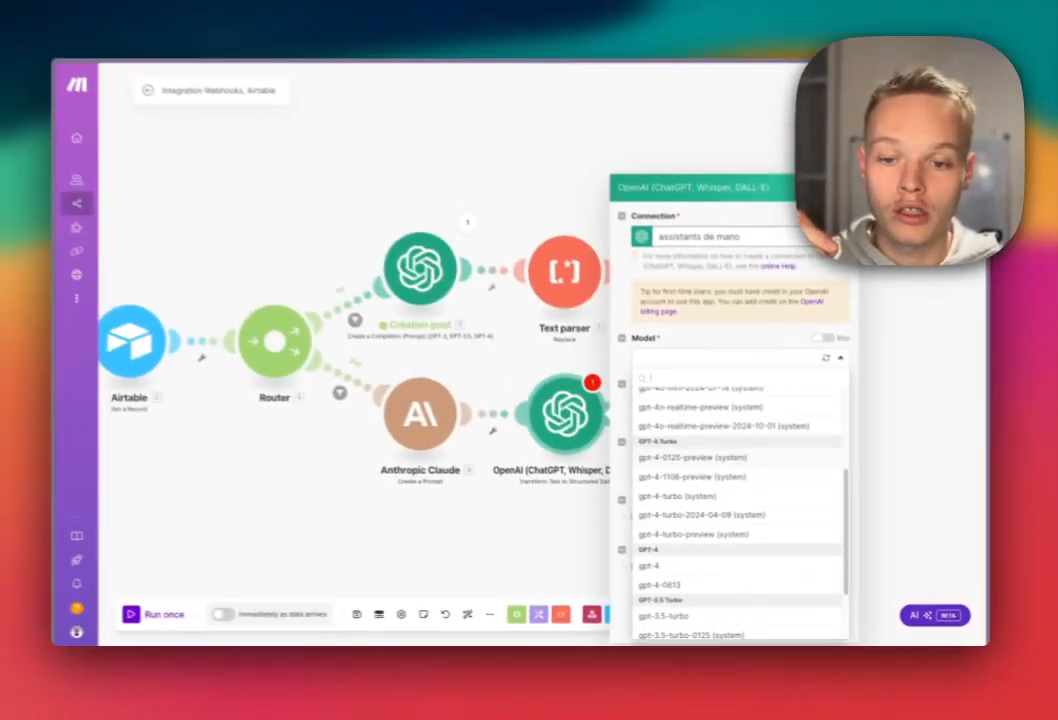
scroll(735, 480, down, 1)
scroll(735, 498, up, 3)
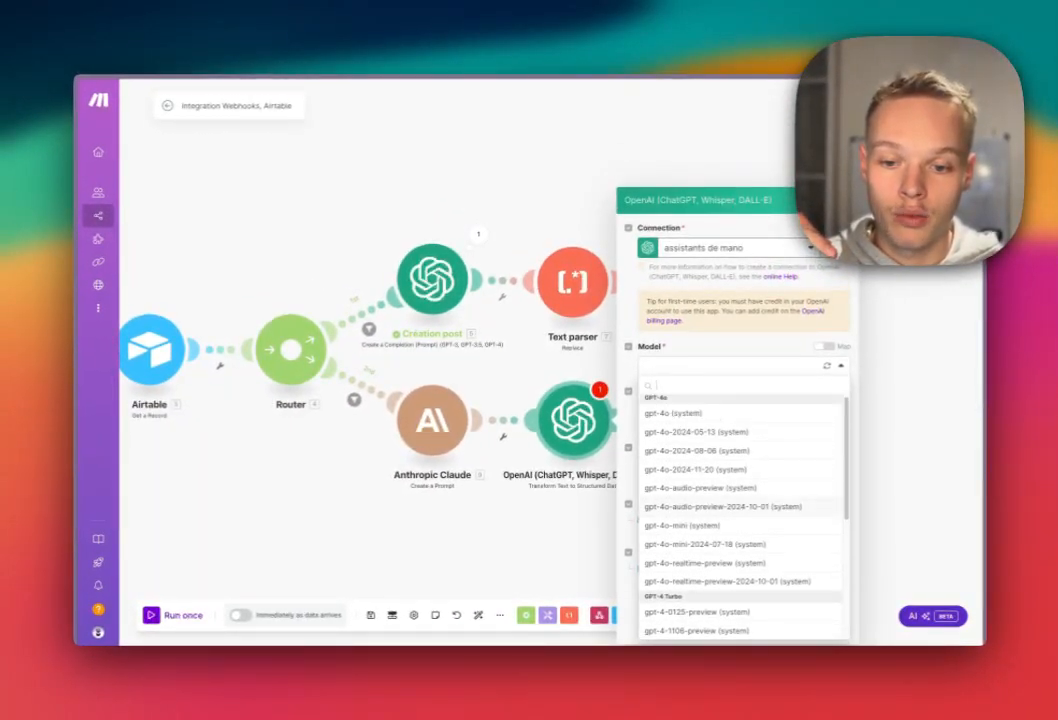
scroll(745, 510, down, 4)
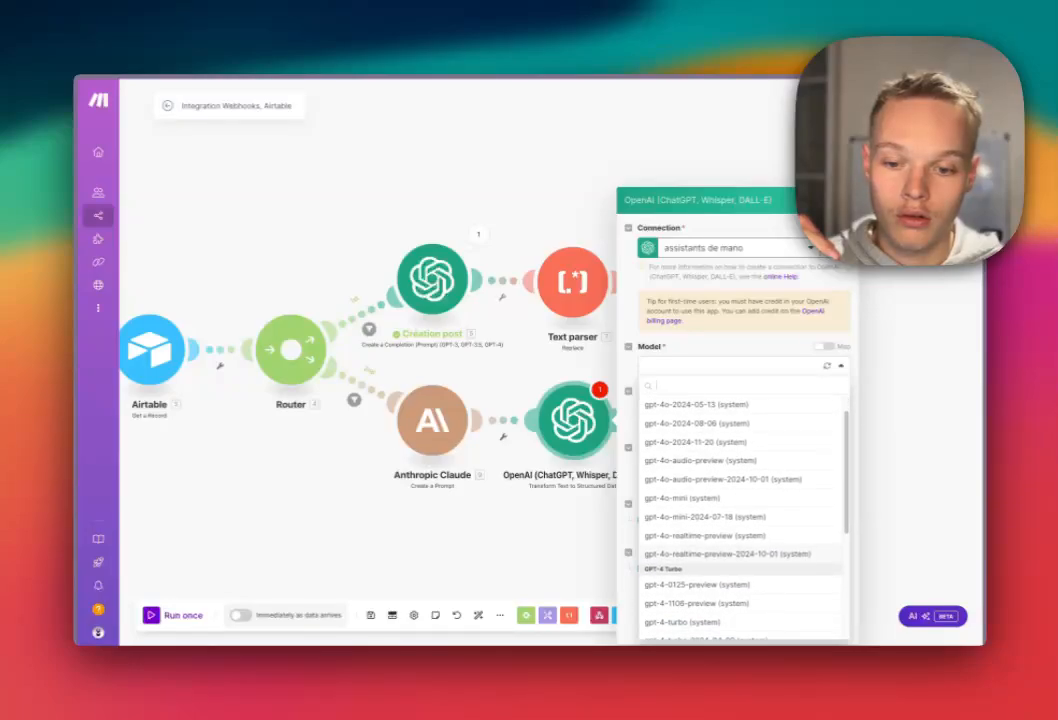
scroll(745, 510, up, 4)
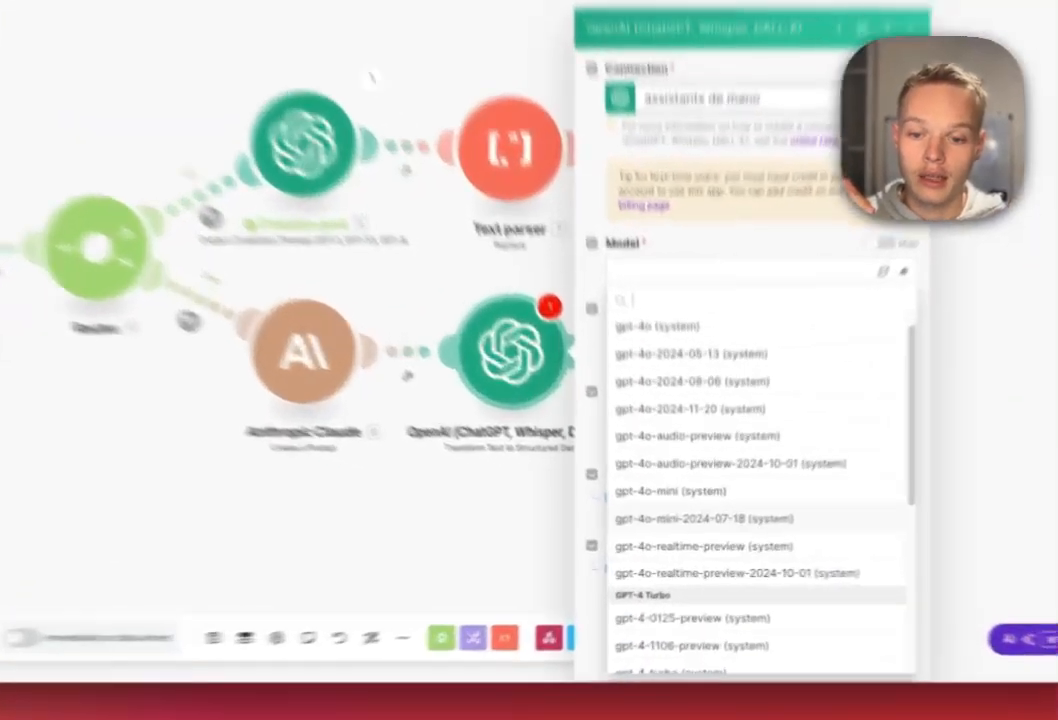
click(706, 531)
click(744, 410)
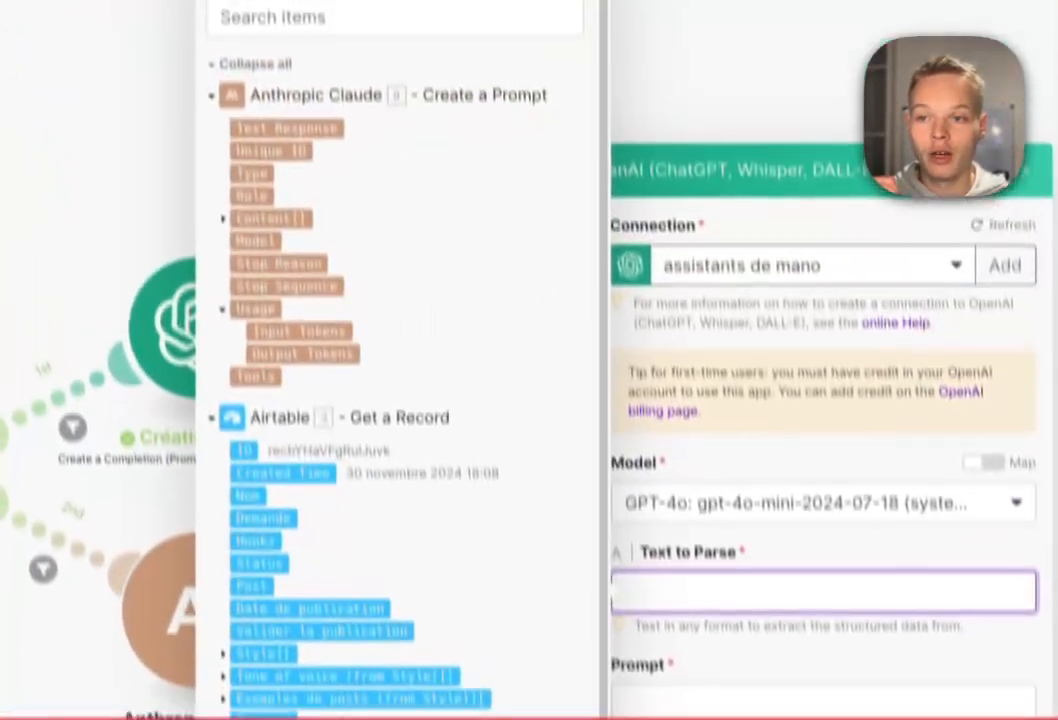
click(288, 128)
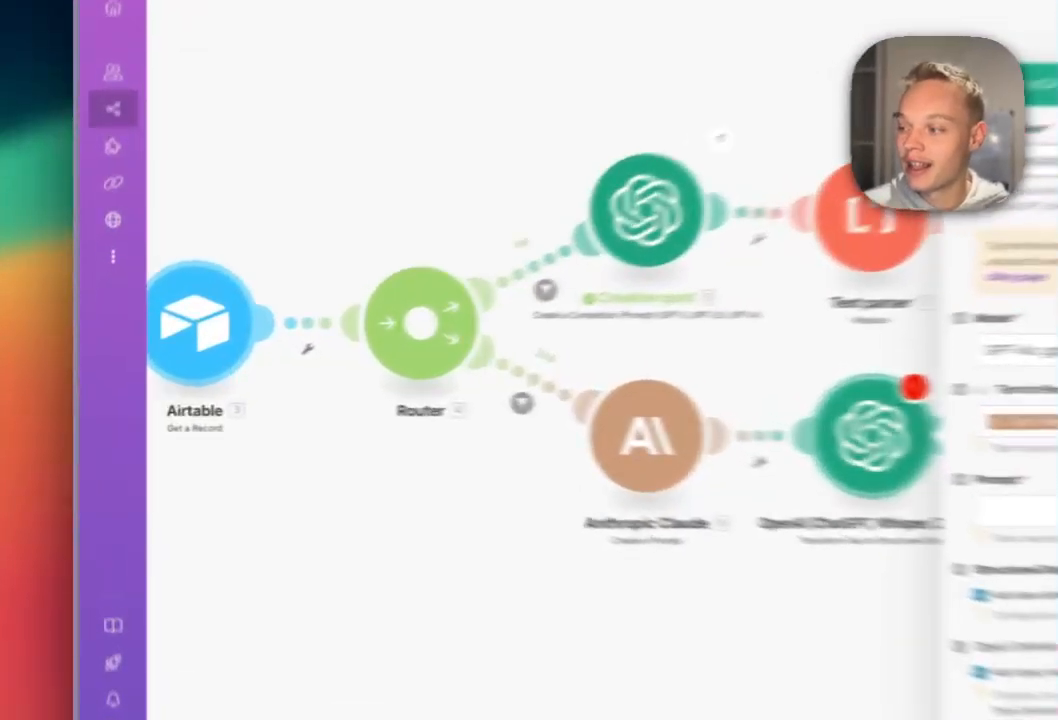
key(super+a)
key(super+c)
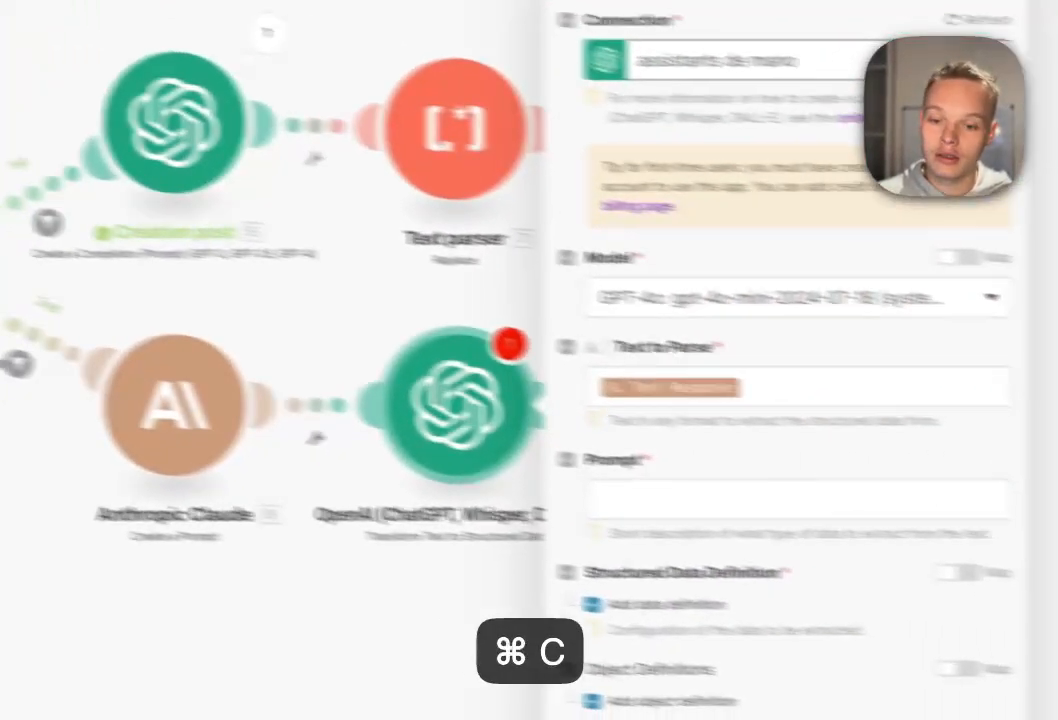
Paste the JSON extraction prompt asking for 5 hooks and a post into Prompt.
click(660, 475)
key(super+v)
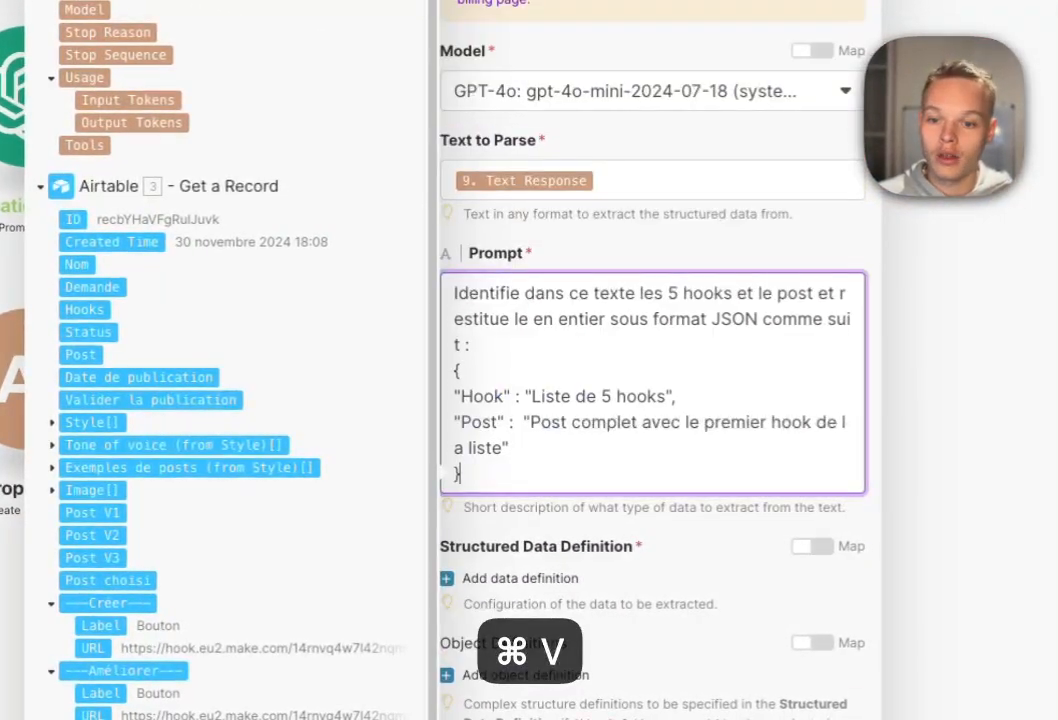
click(543, 546)
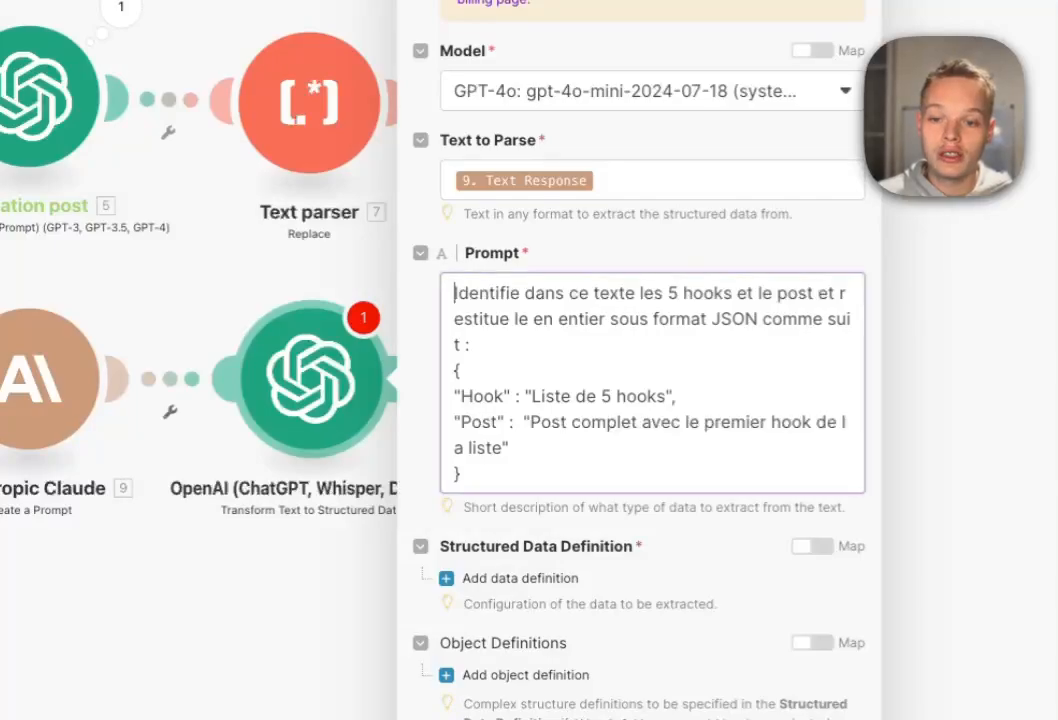
drag(455, 293, 461, 474)
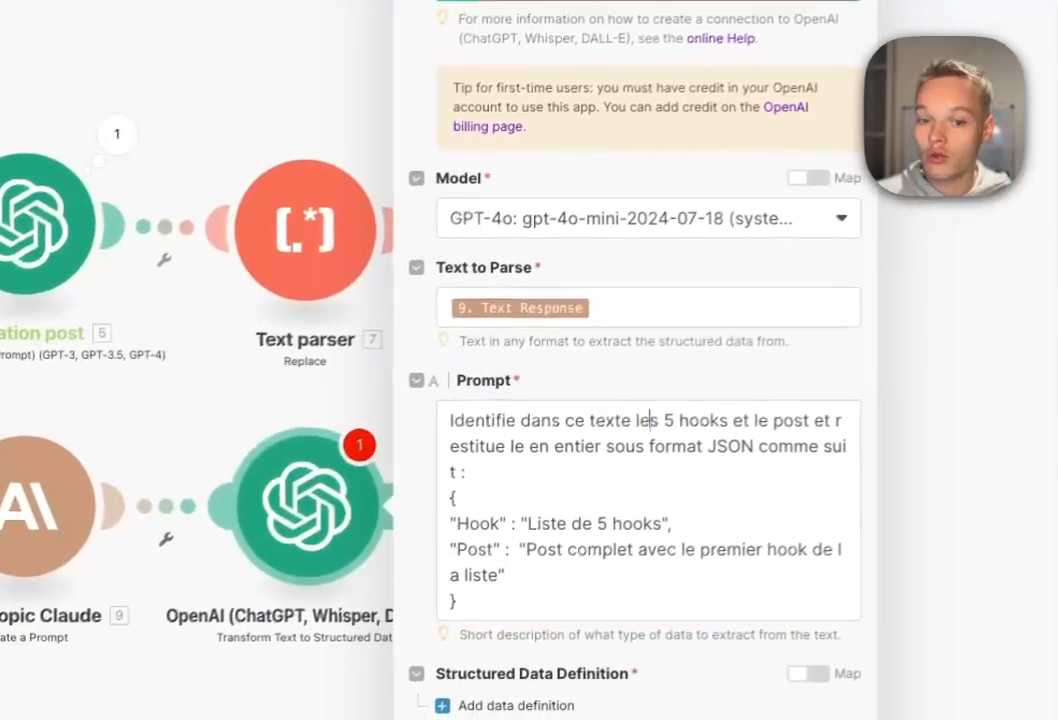
drag(831, 615, 932, 615)
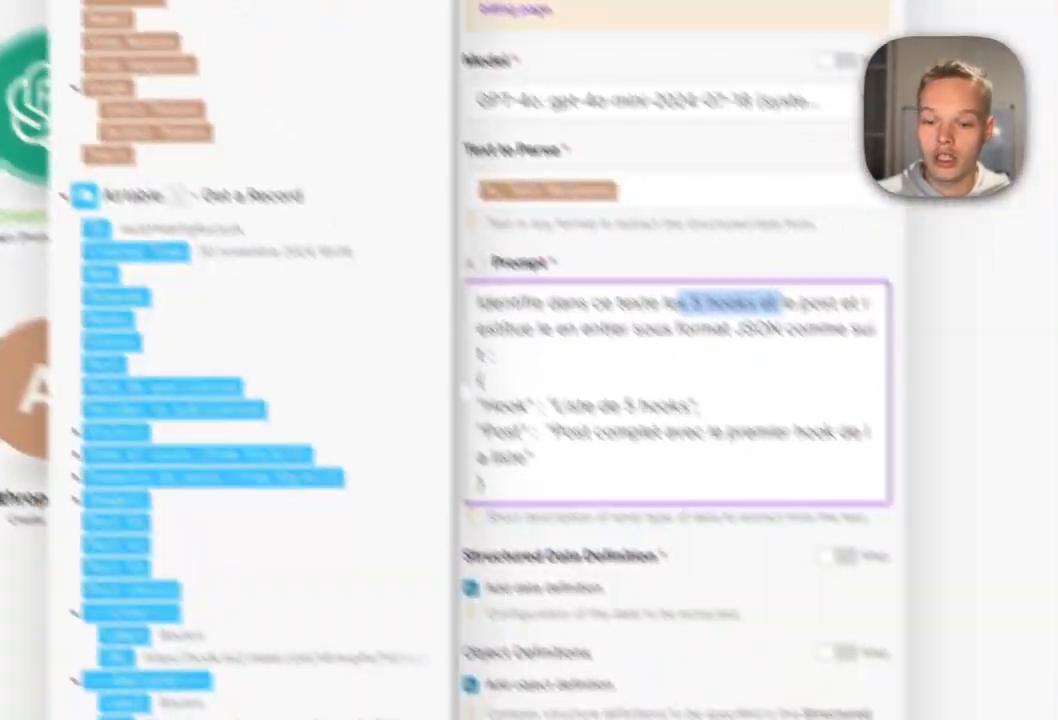
click(755, 615)
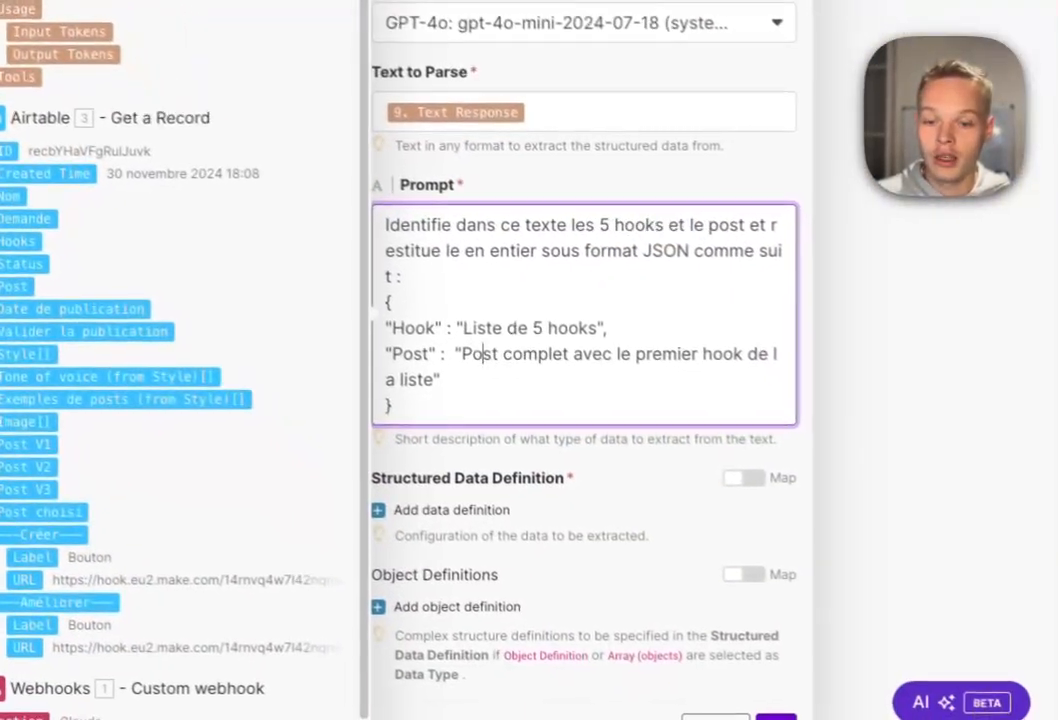
click(877, 615)
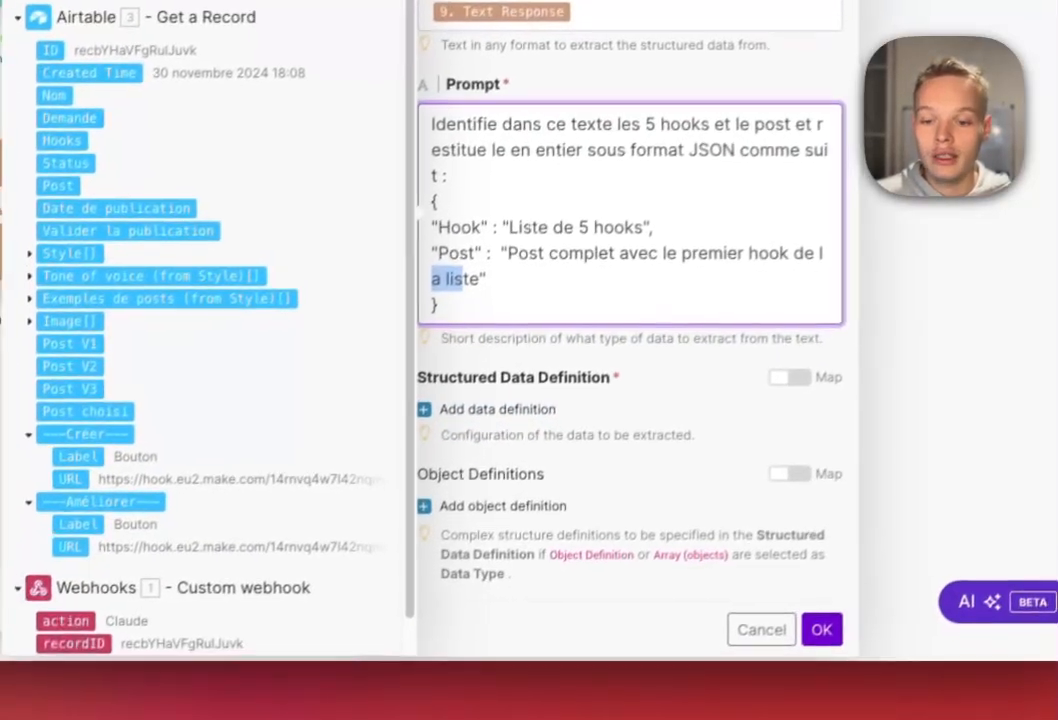
click(560, 620)
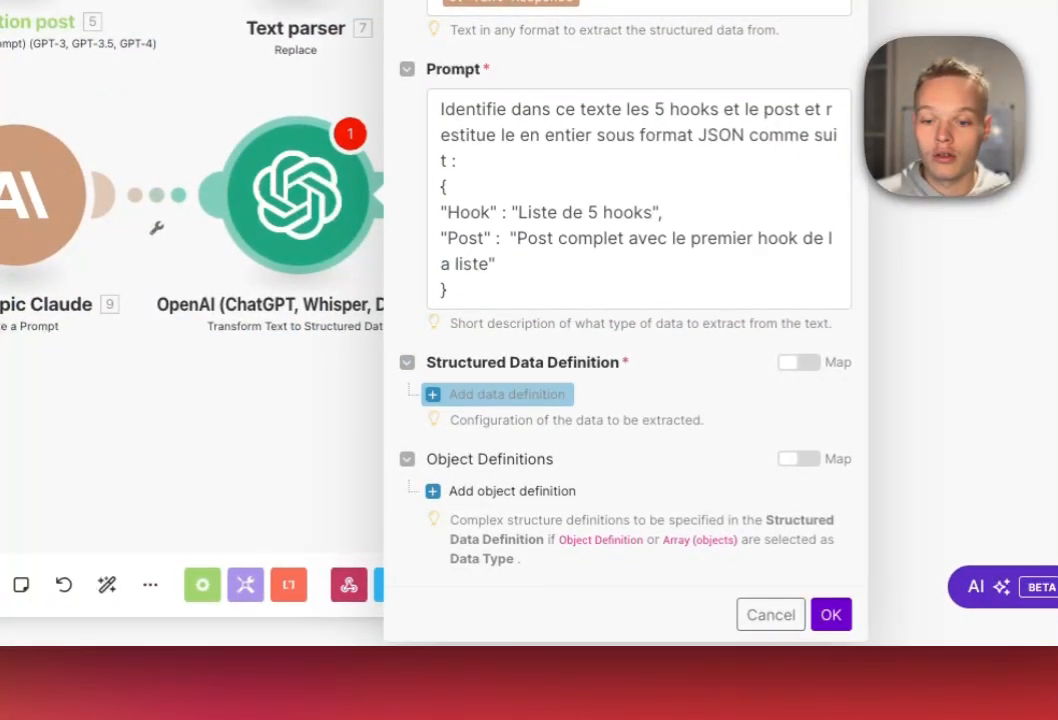
Define a Hook output of type Array (text) described as 'Liste de 5 hooks'.
click(497, 394)
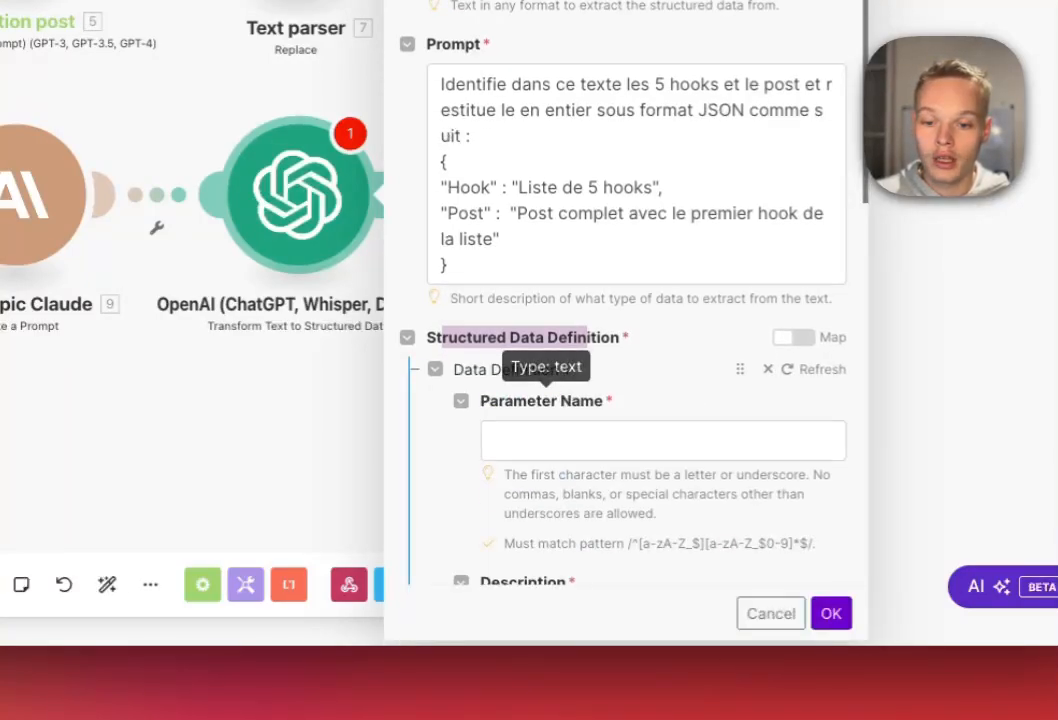
click(545, 440)
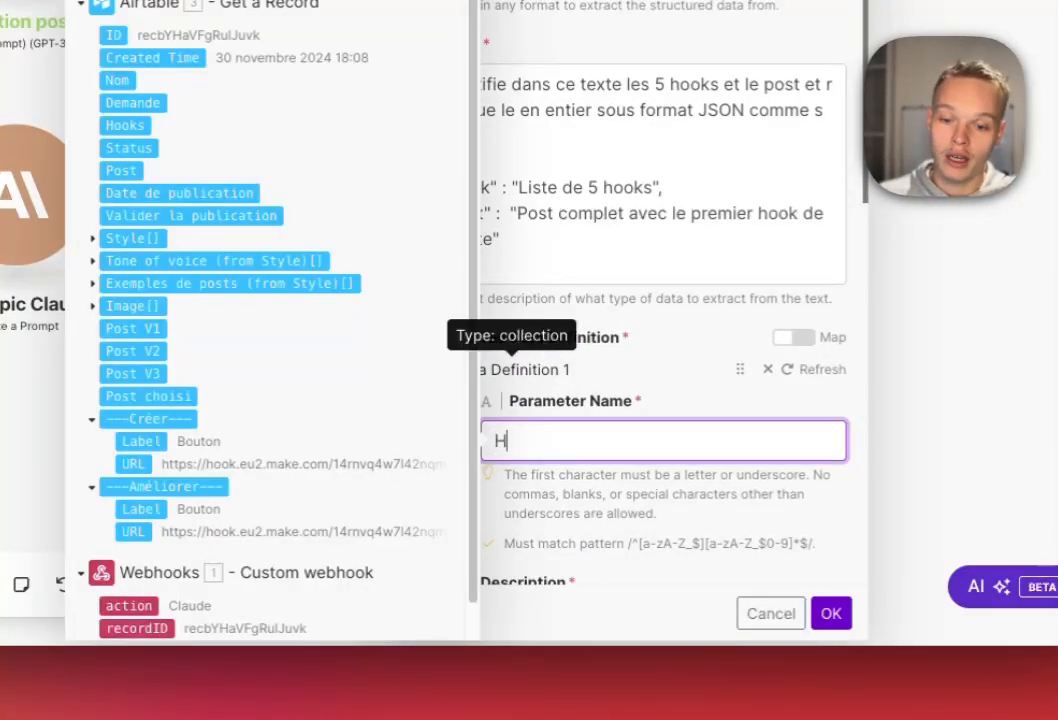
click(511, 370)
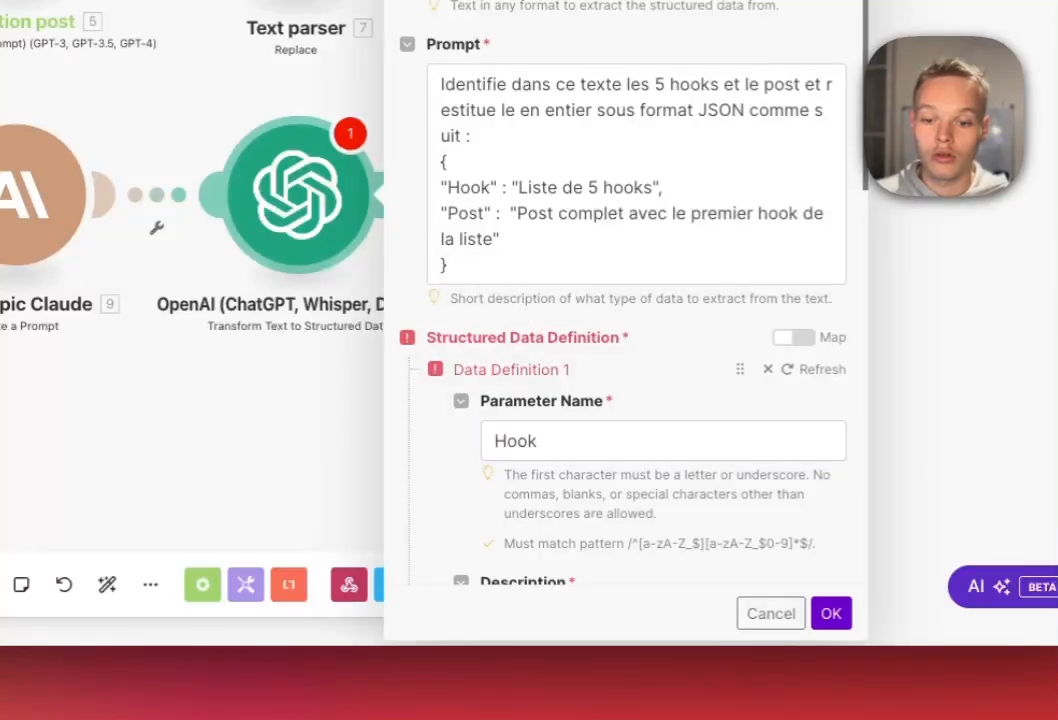
scroll(622, 310, down, 2)
scroll(622, 310, down, 3)
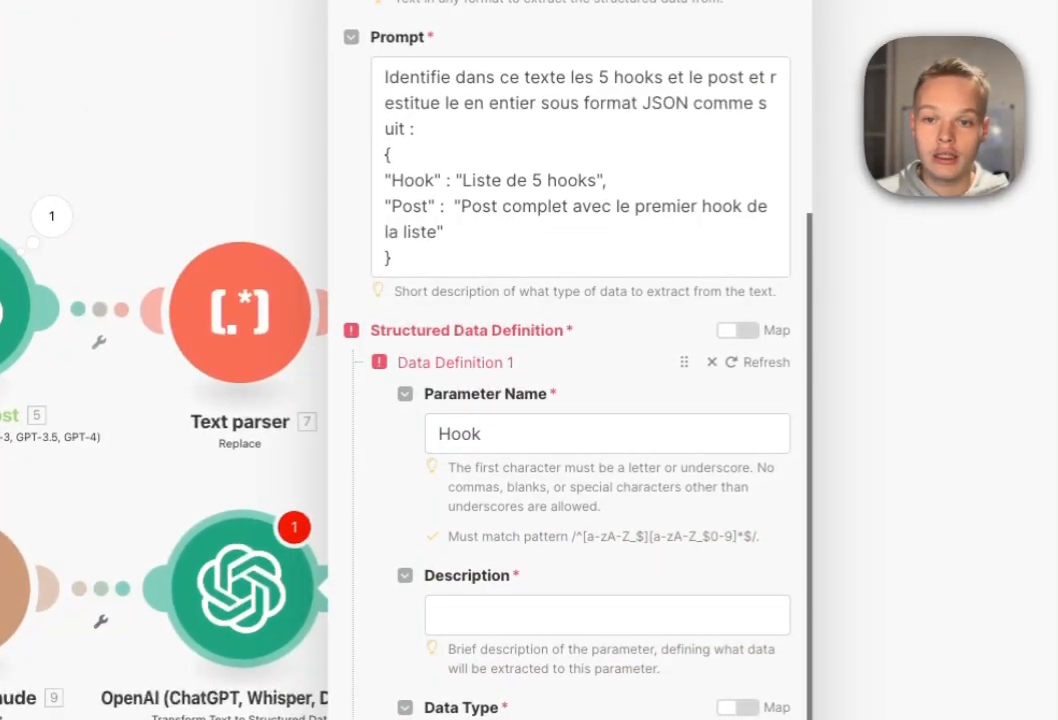
double_click(482, 180)
key(super+c)
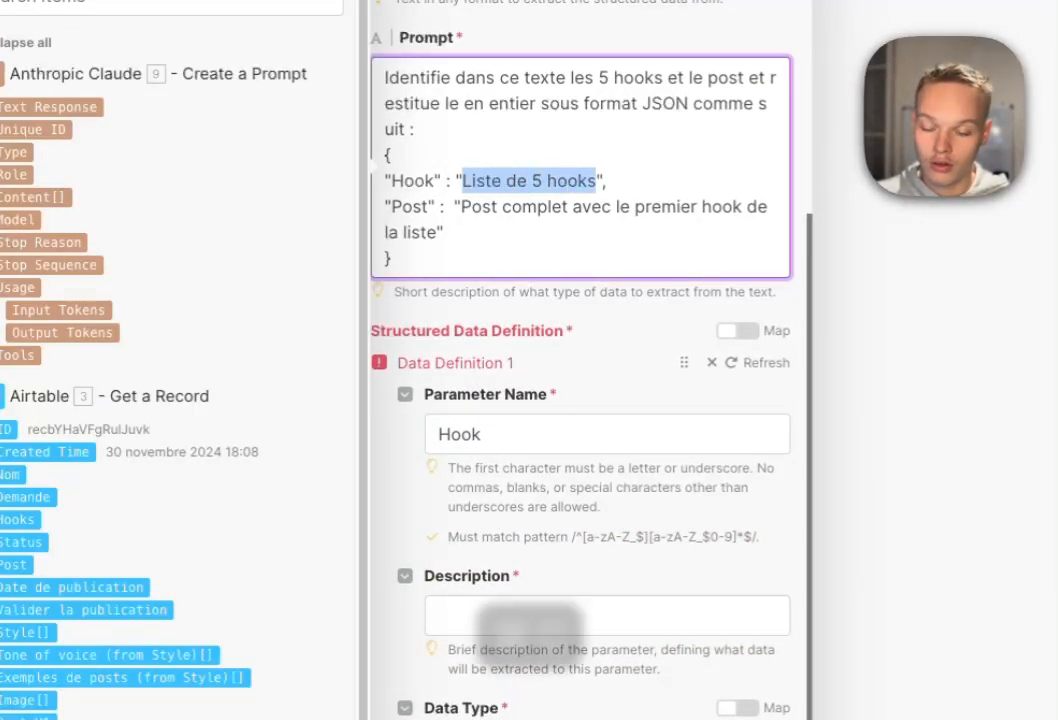
click(607, 615)
key(super+v)
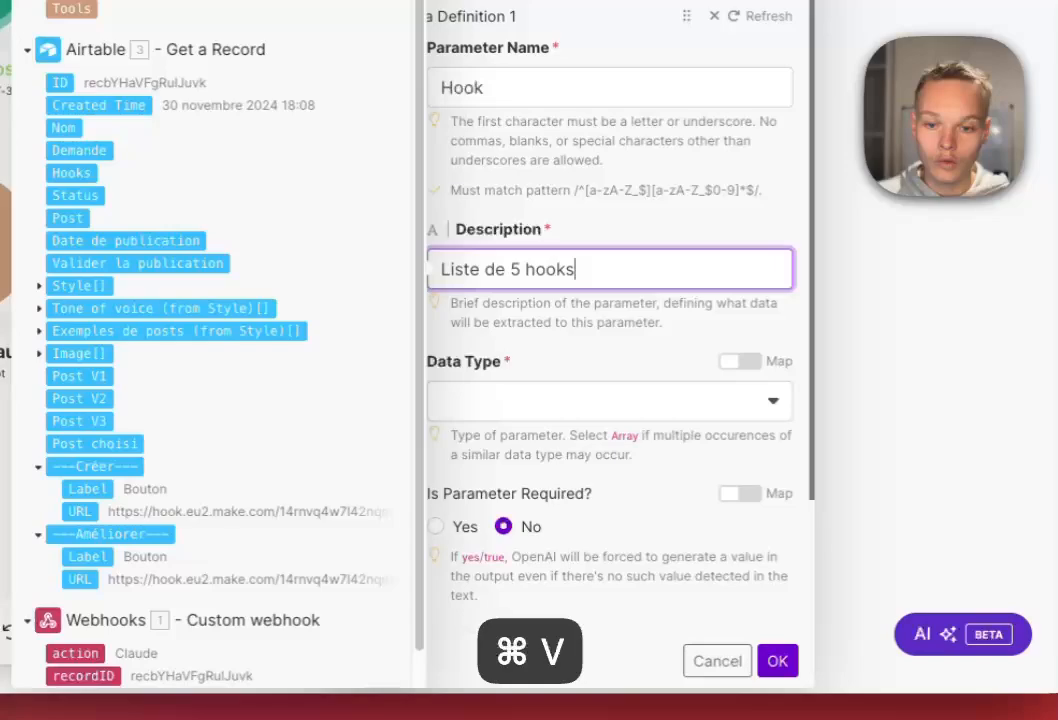
drag(590, 269, 481, 269)
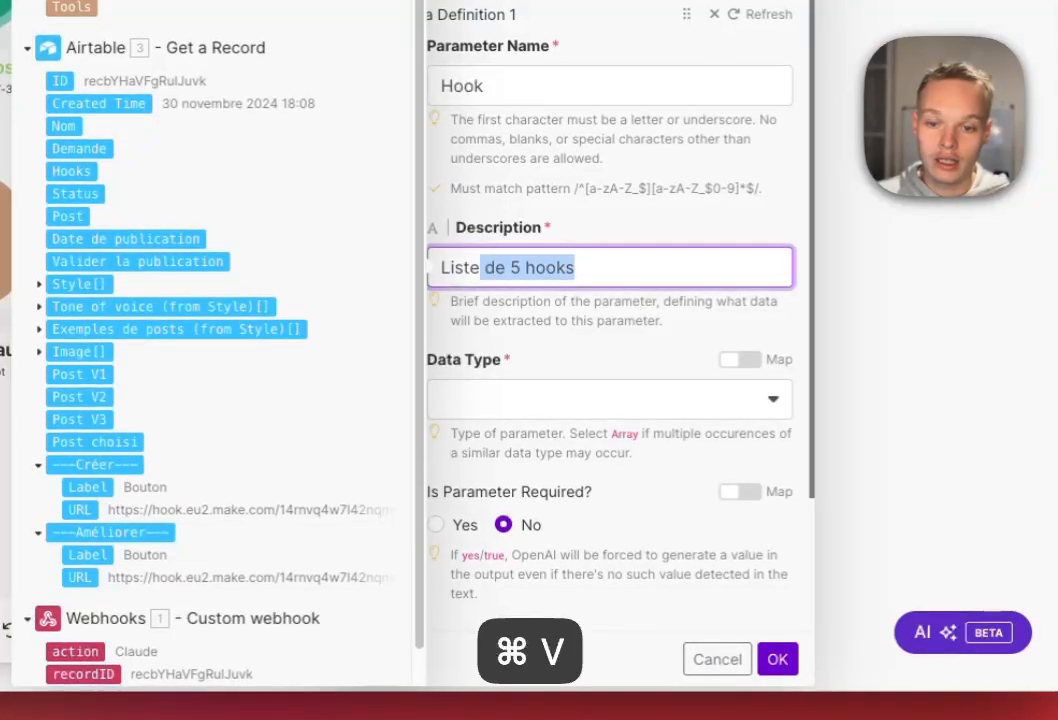
click(609, 401)
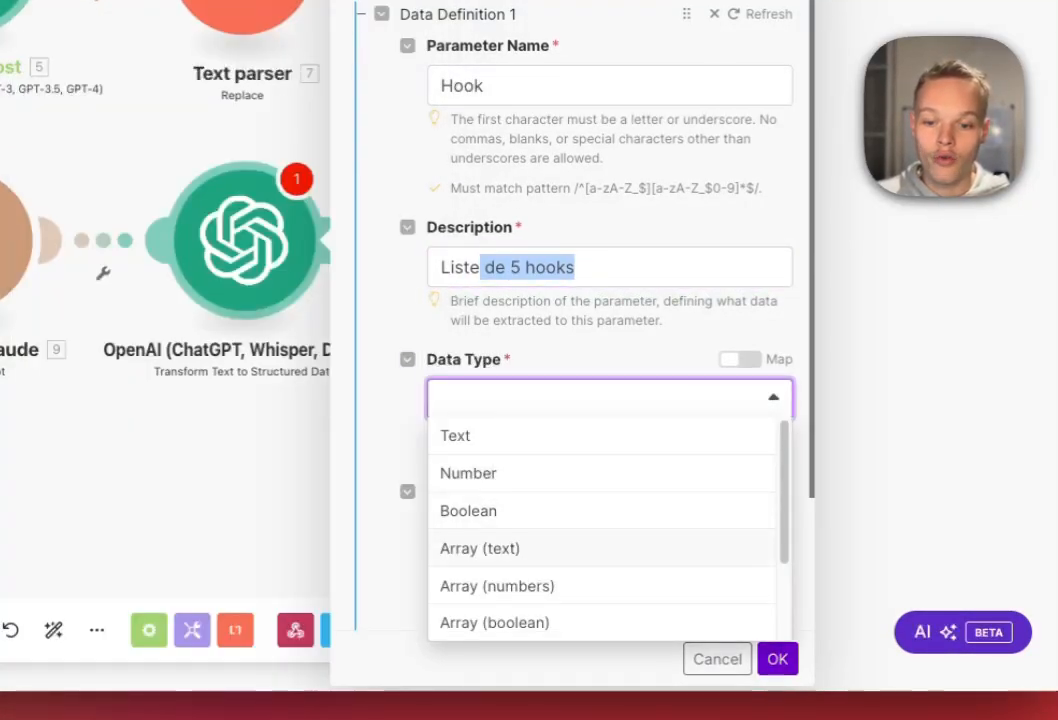
click(480, 548)
scroll(590, 330, down, 3)
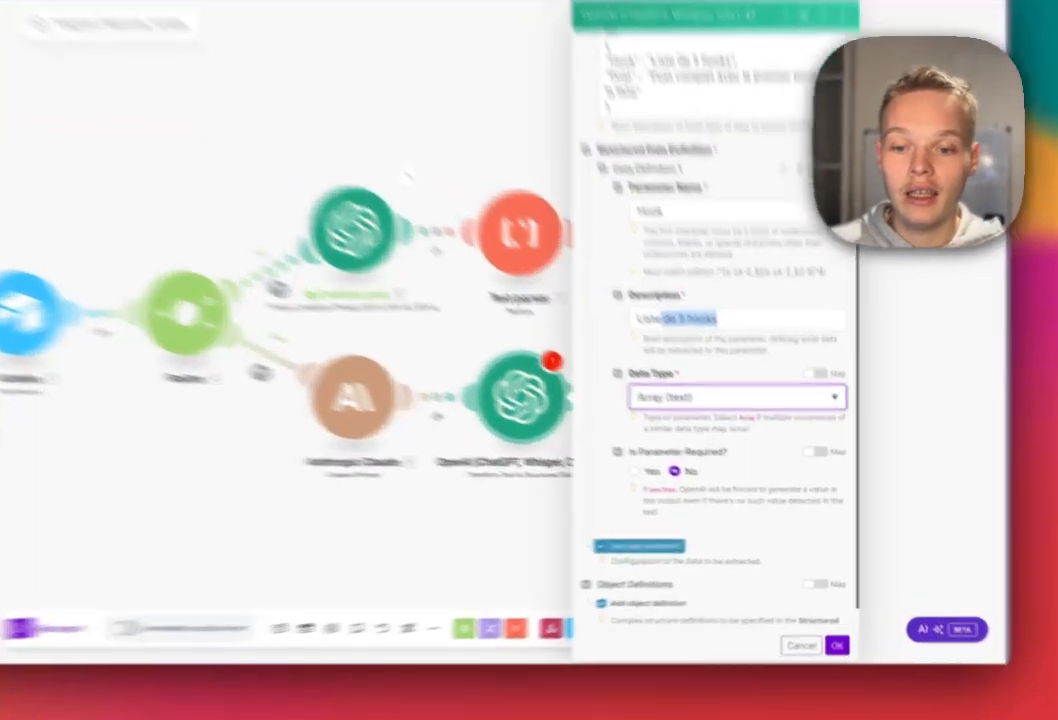
Define a second output, Post, of type Text with the prompt's post description.
click(678, 546)
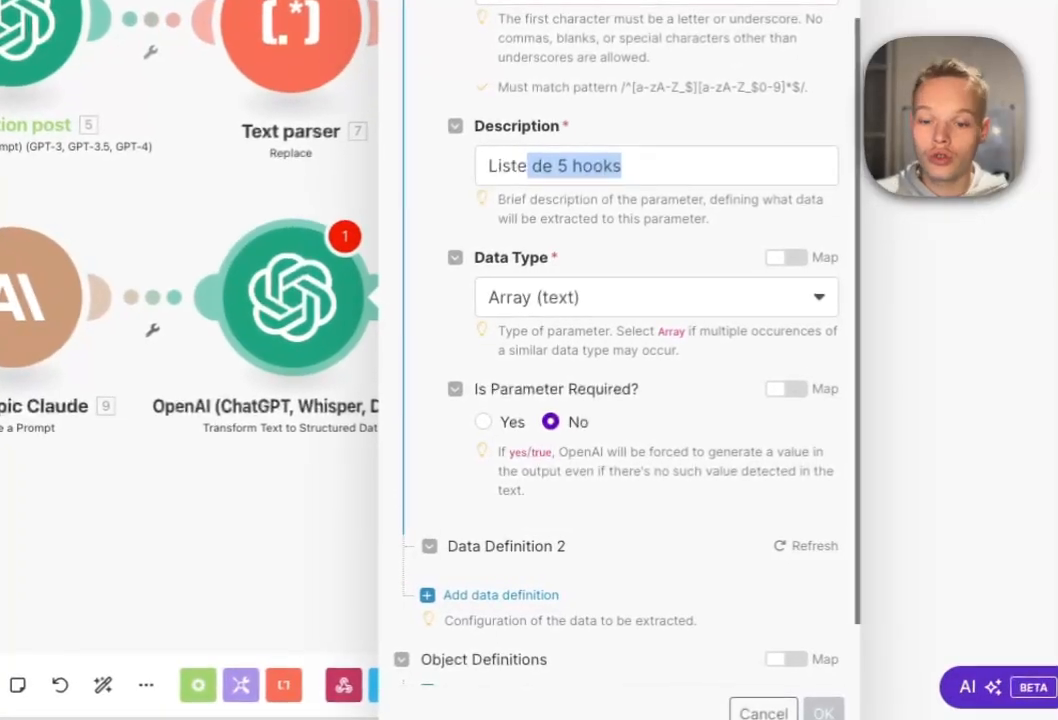
scroll(740, 480, down, 2)
scroll(655, 480, up, 1)
click(655, 534)
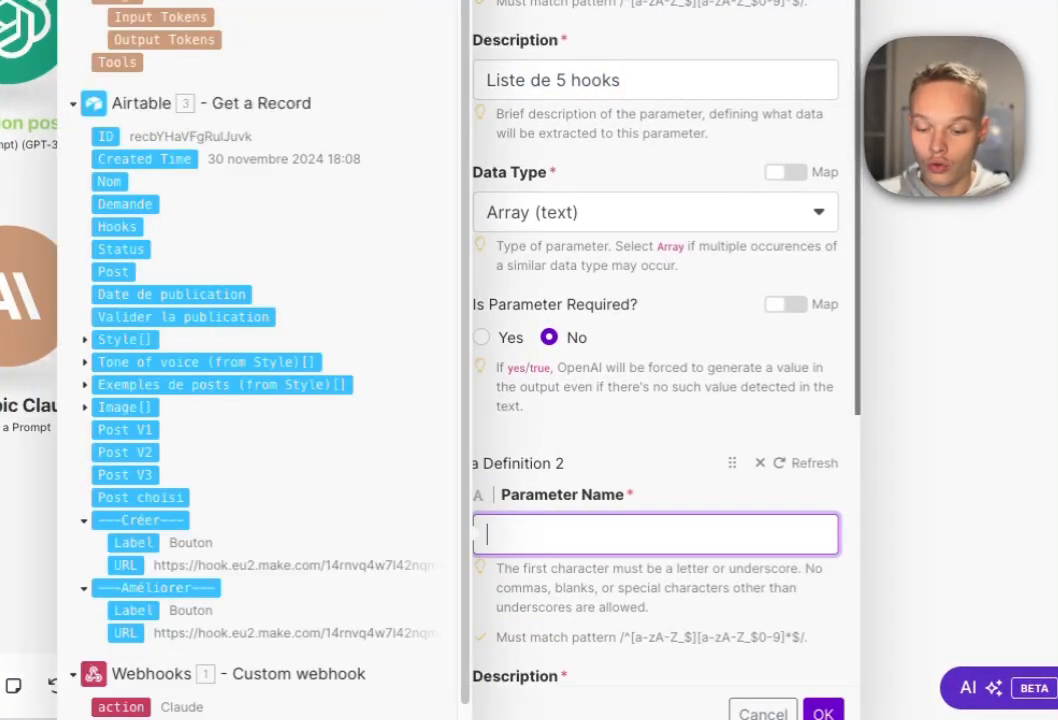
scroll(655, 360, up, 5)
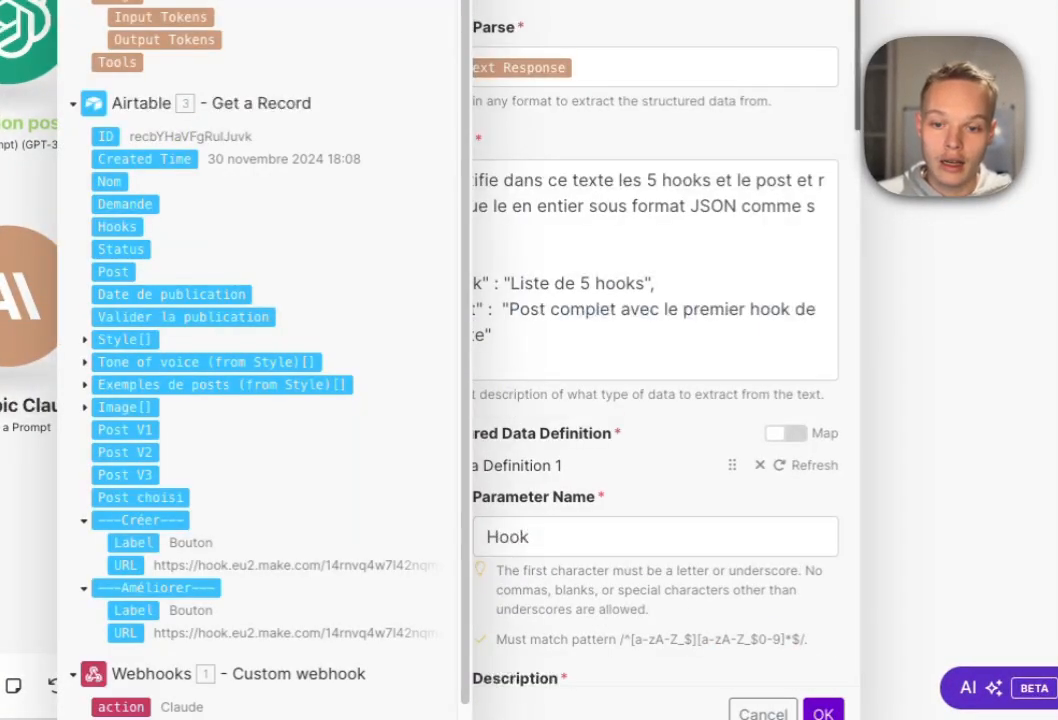
click(508, 309)
drag(510, 309, 486, 335)
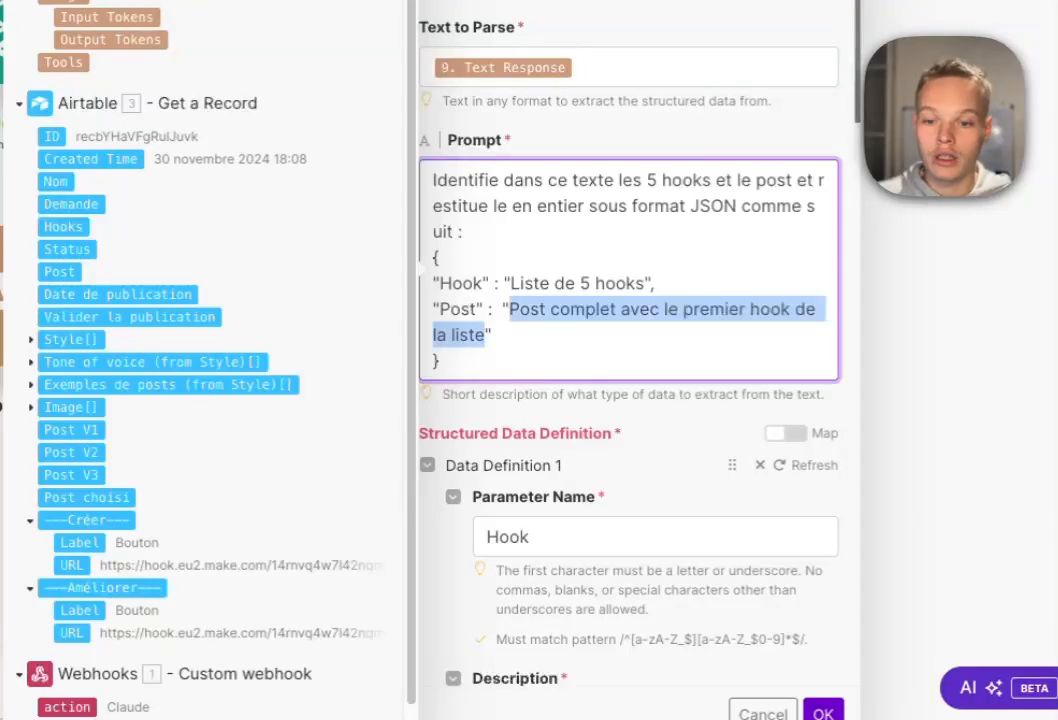
key(super+c)
scroll(520, 330, down, 5)
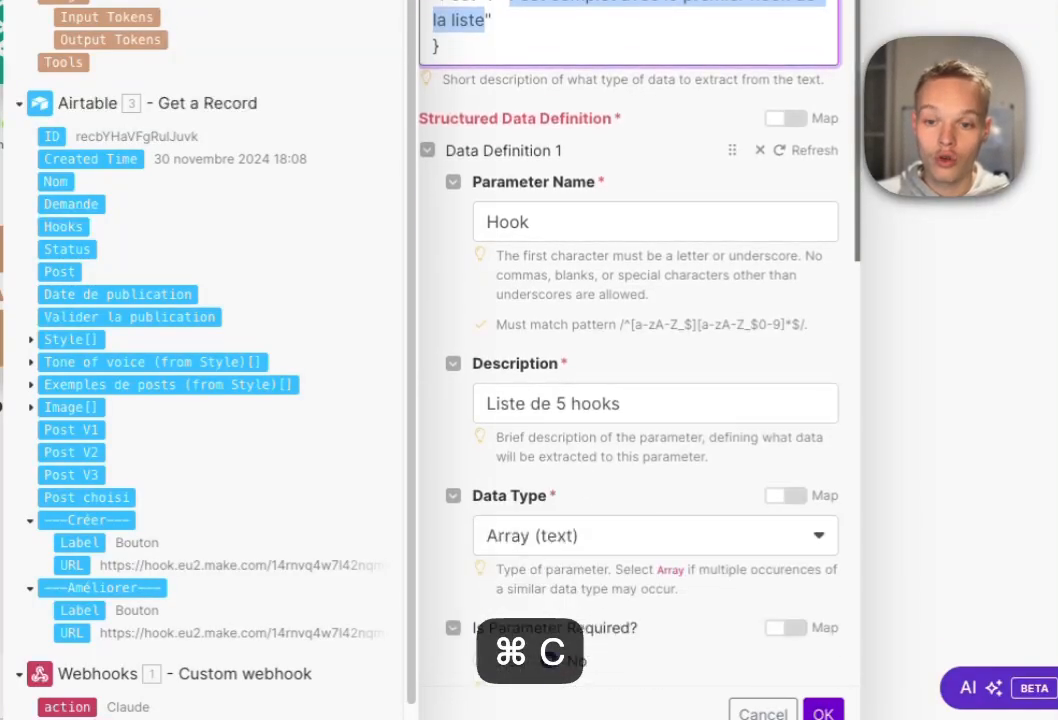
click(620, 505)
key(super+v)
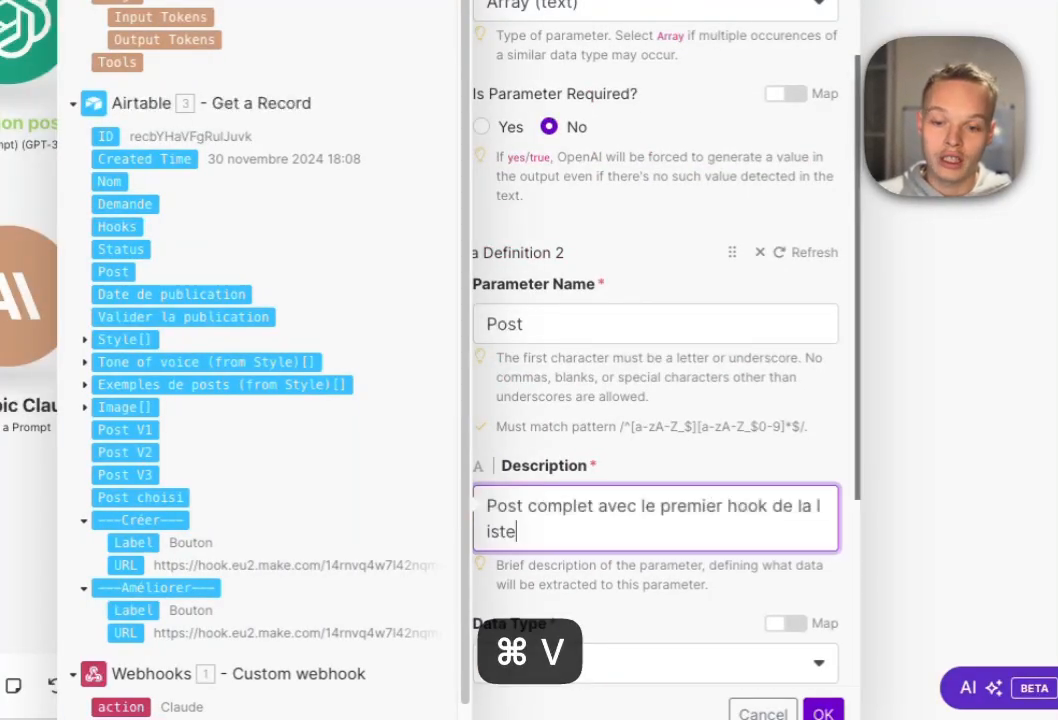
scroll(655, 400, down, 6)
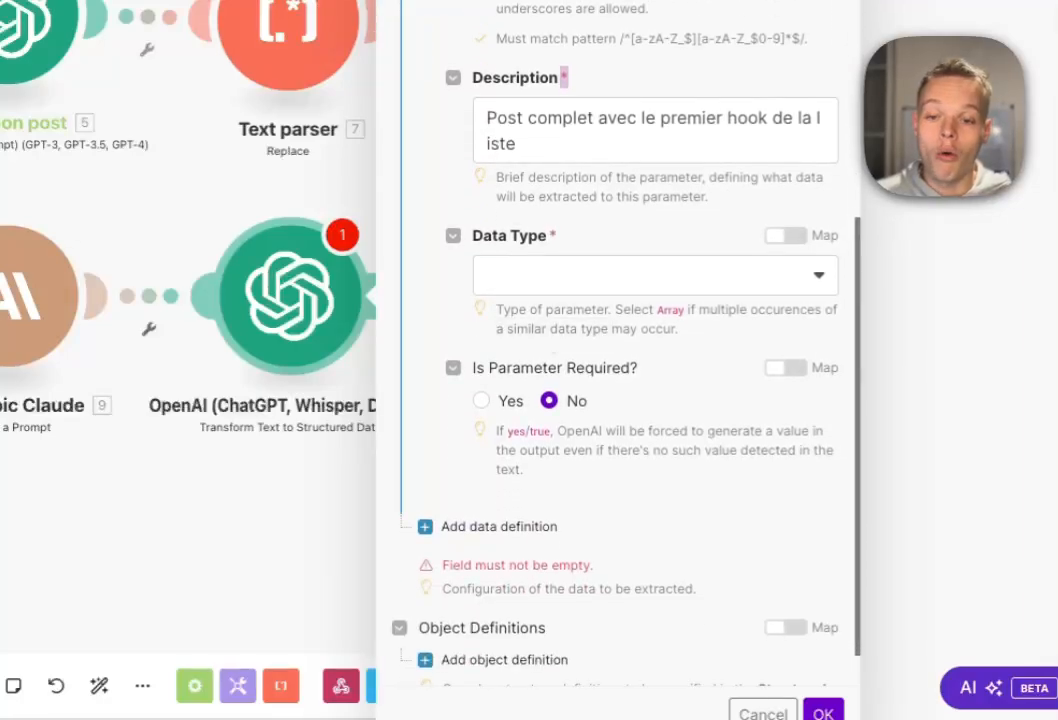
click(819, 273)
click(655, 312)
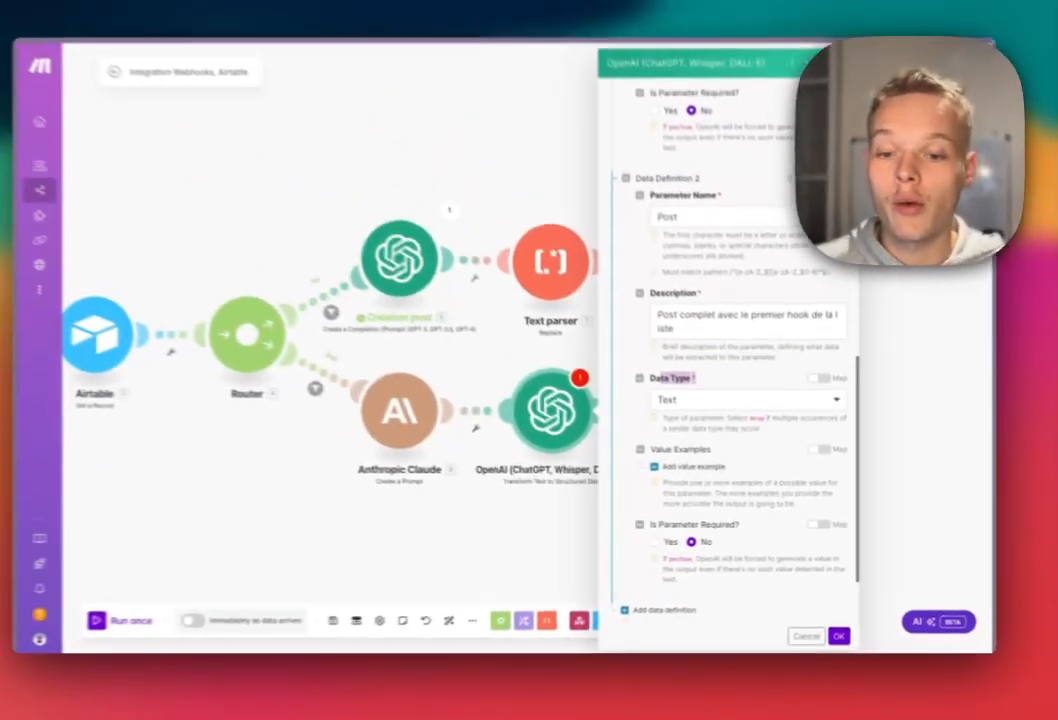
scroll(655, 400, up, 3)
scroll(655, 400, down, 5)
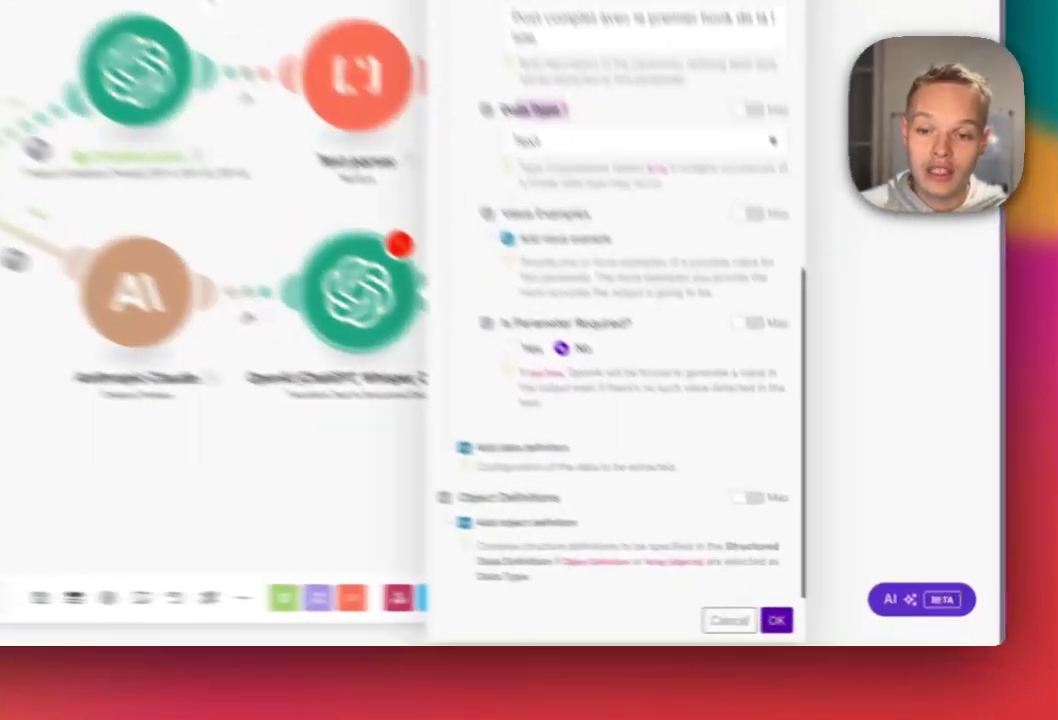
Save the OpenAI module and rename it 'to json'.
click(840, 629)
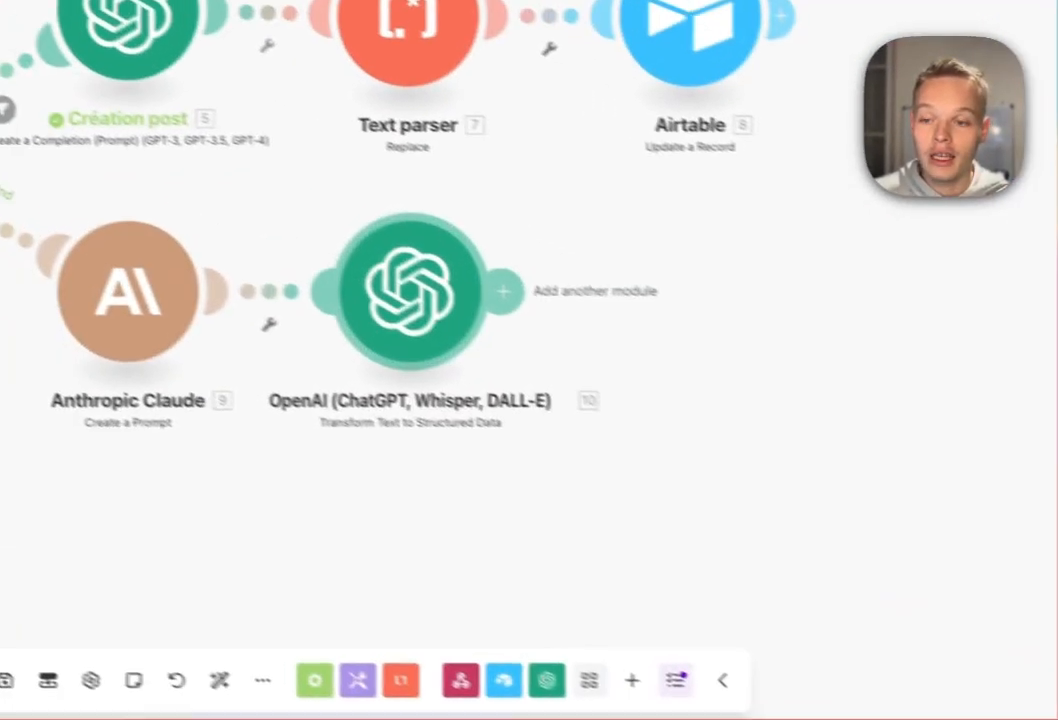
right_click(458, 350)
click(508, 473)
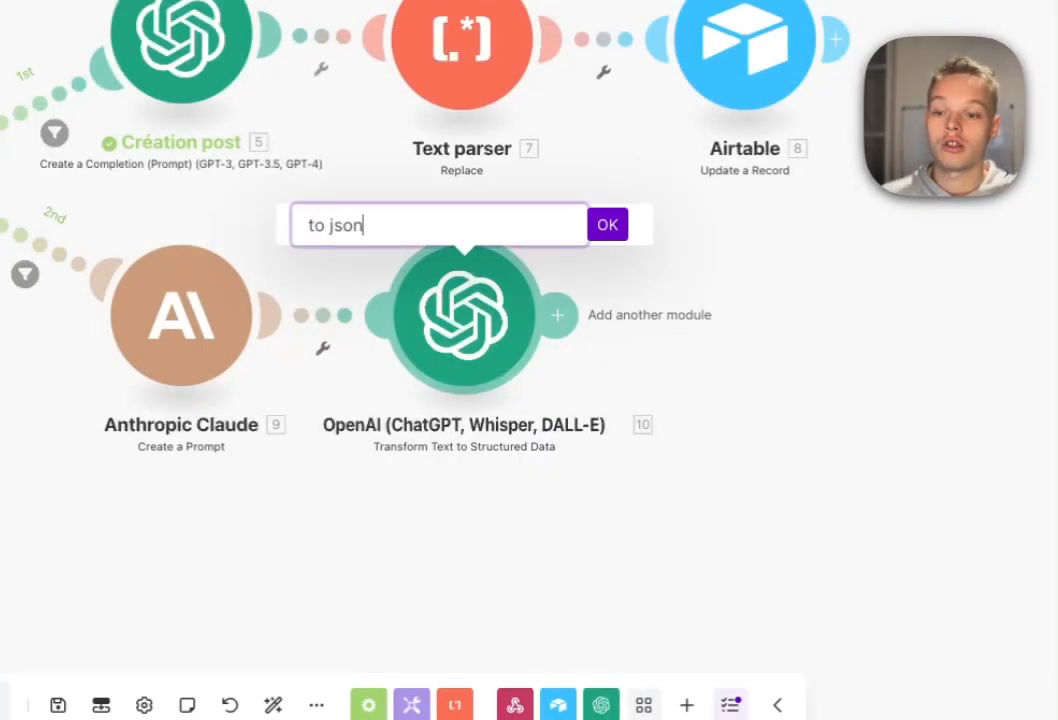
key(Return)
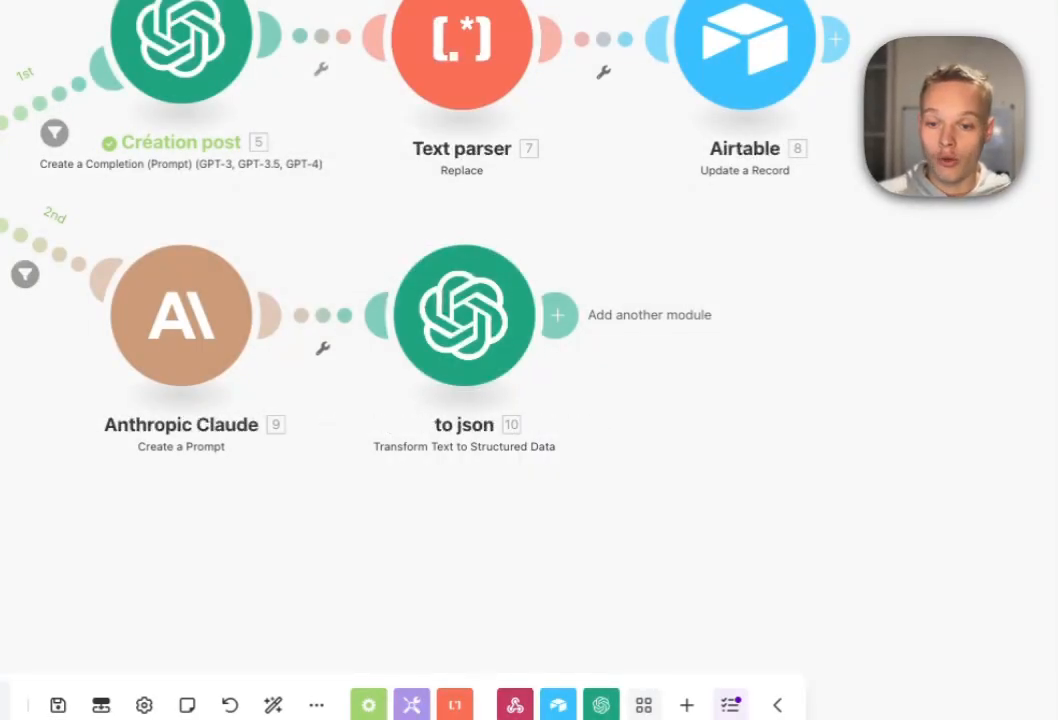
Clone the Airtable Update a Record module and place the copy after 'to json'.
right_click(745, 62)
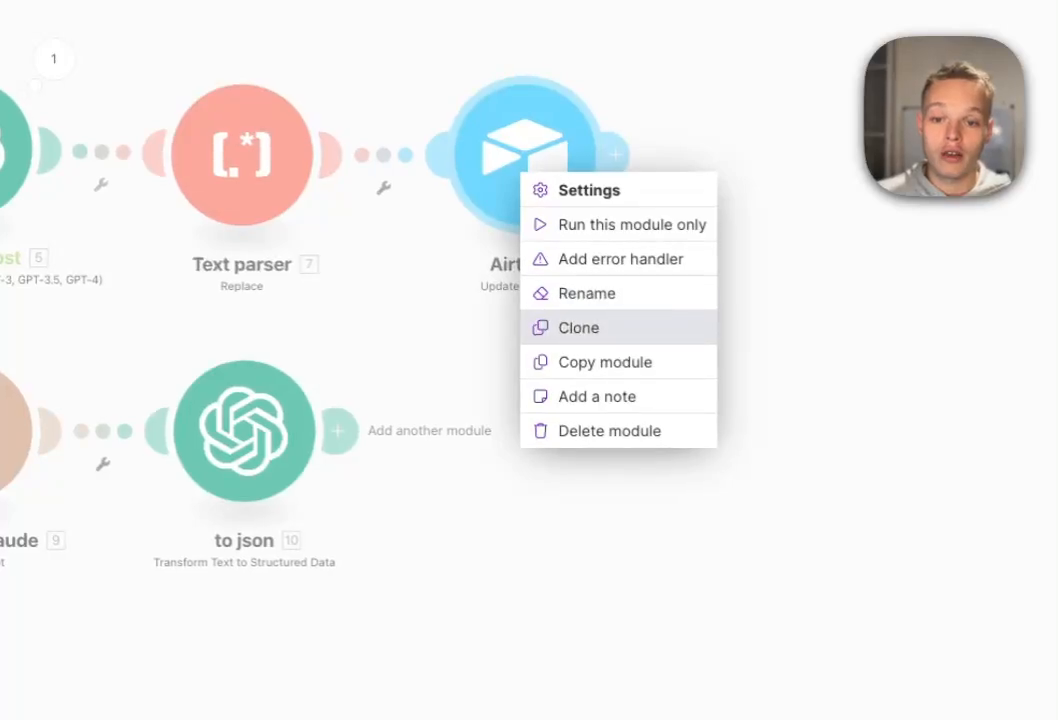
click(579, 327)
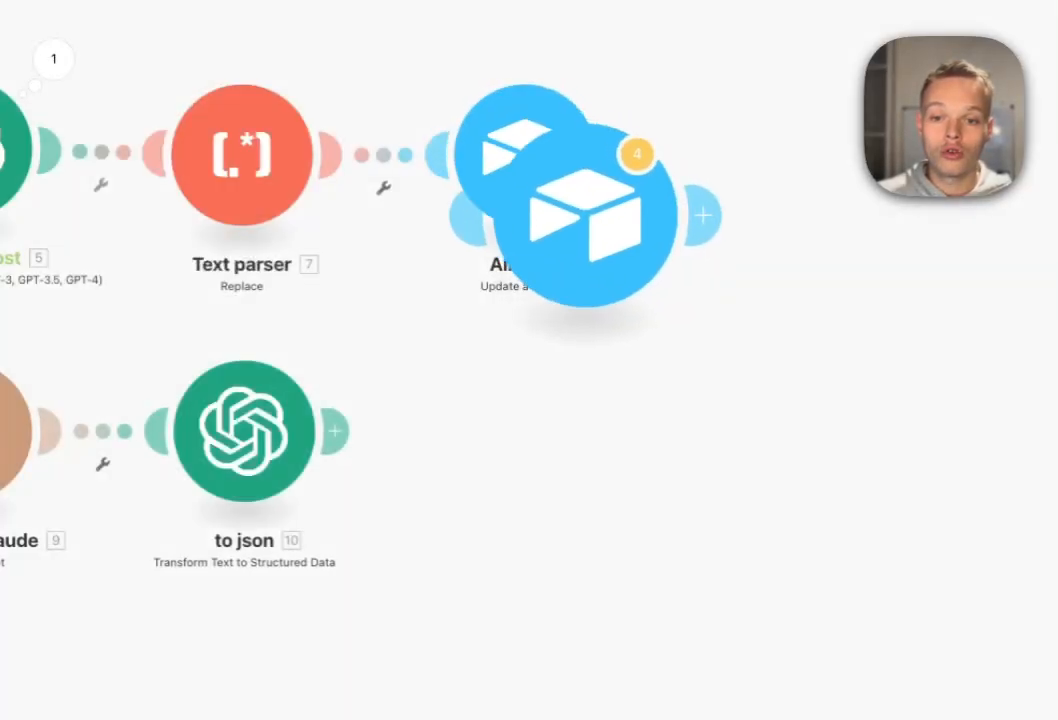
click(518, 472)
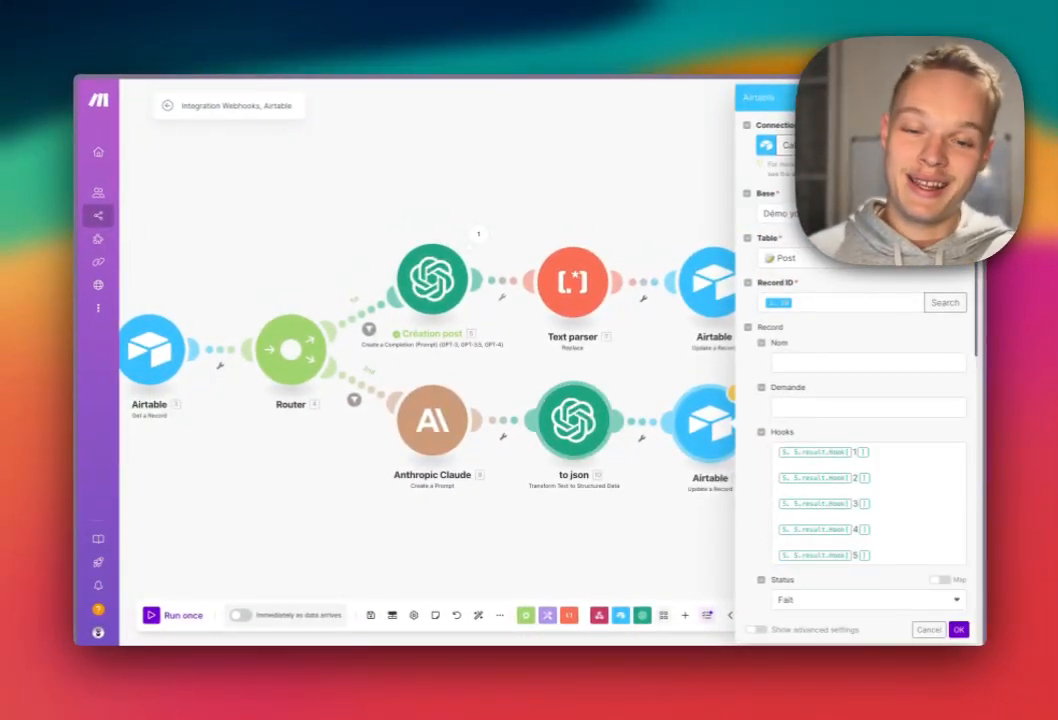
Map the to json Post output into the Post field, replacing the old value.
scroll(868, 450, down, 4)
click(866, 430)
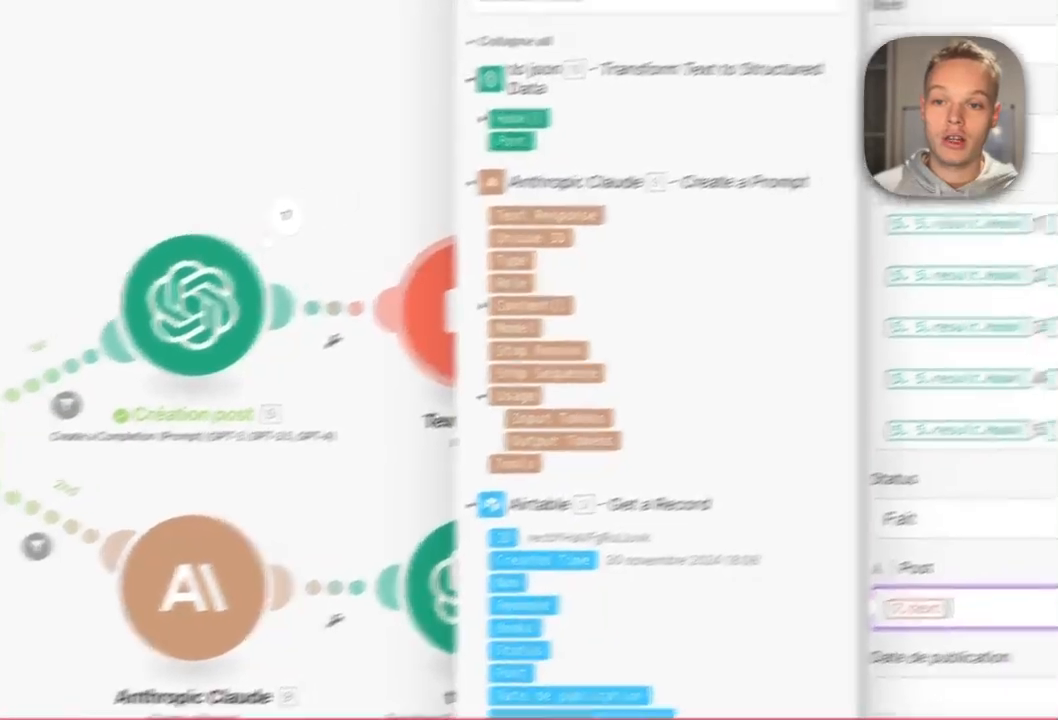
click(570, 112)
key(BackSpace)
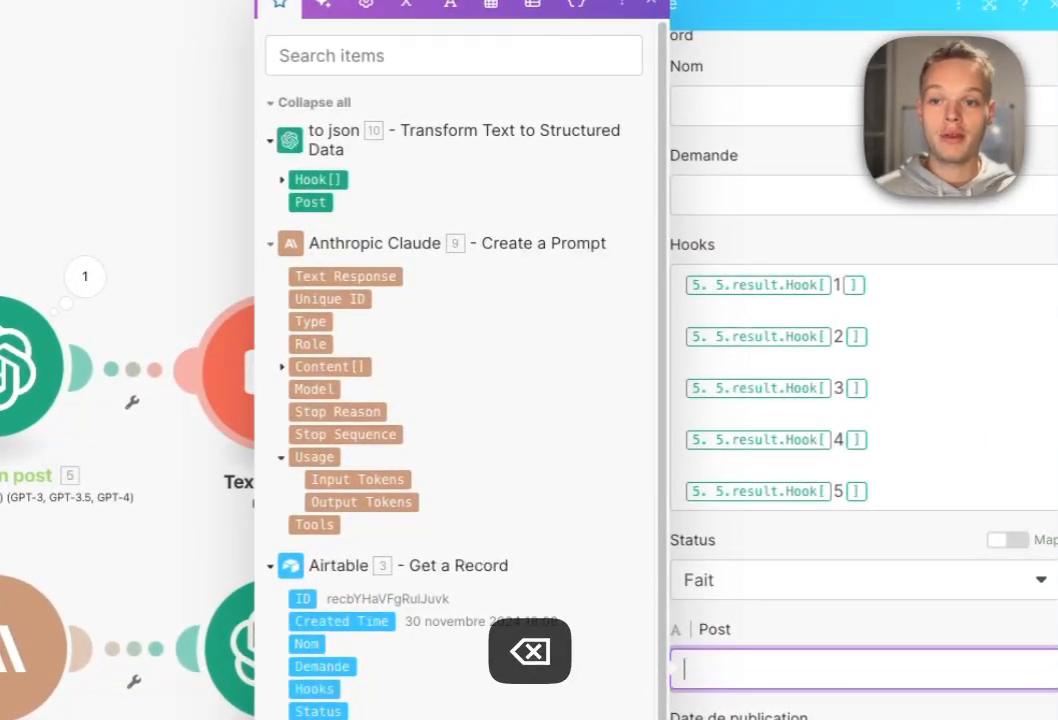
Replace the old Hooks mappings with the to json Hook[1] value.
scroll(866, 560, up, 2)
drag(870, 606, 682, 397)
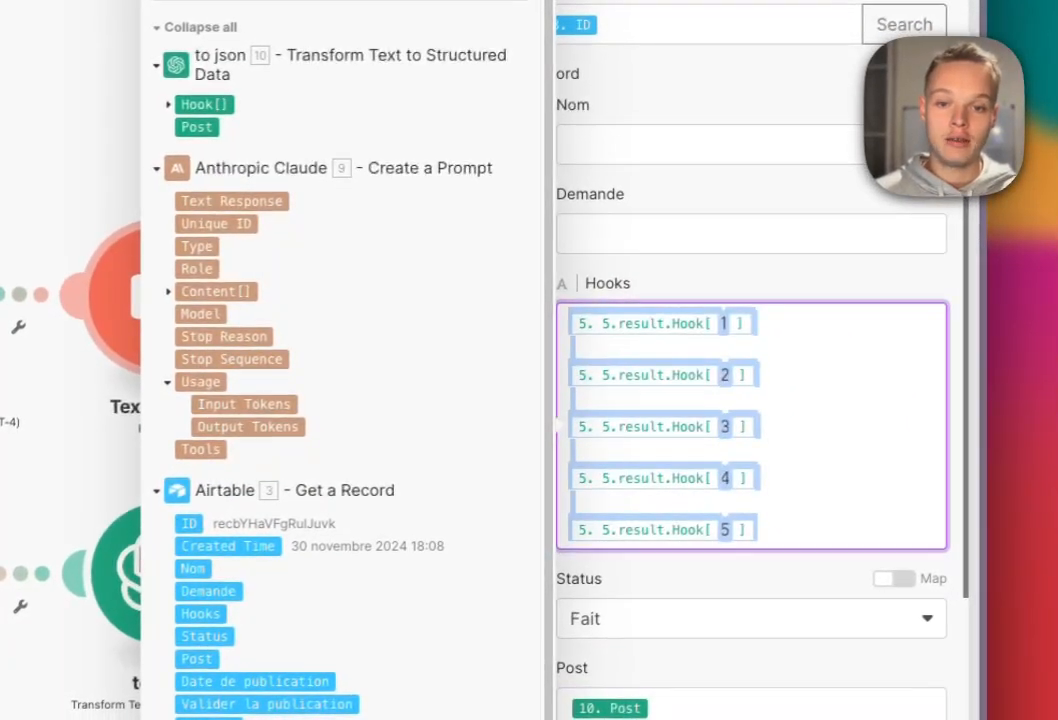
key(BackSpace)
click(239, 183)
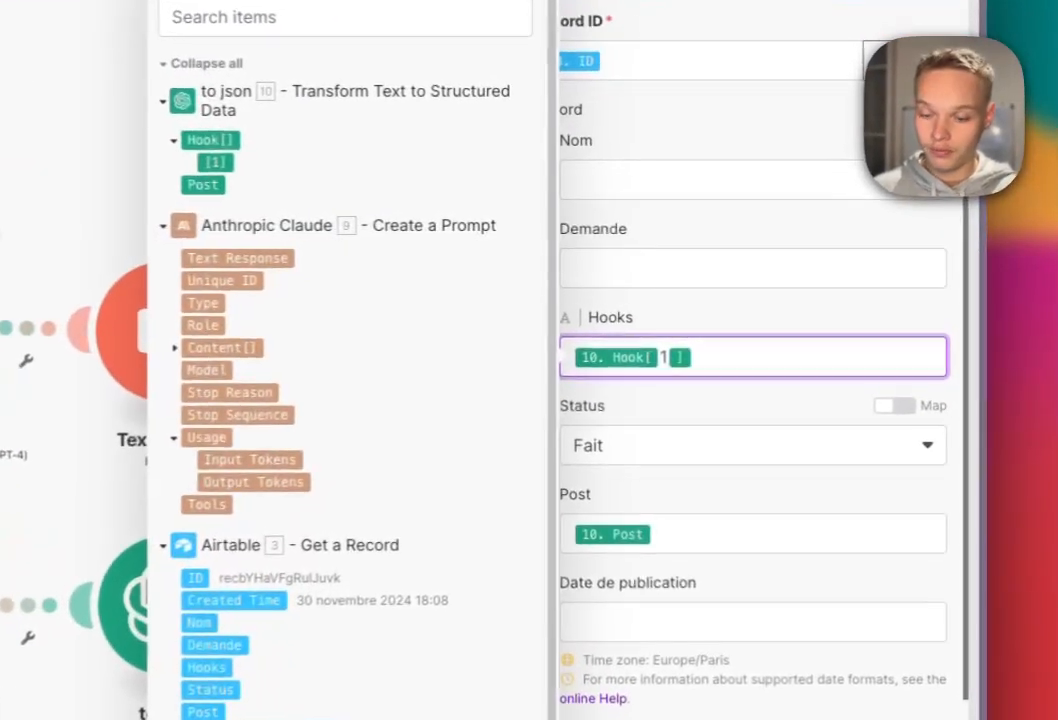
double_click(783, 320)
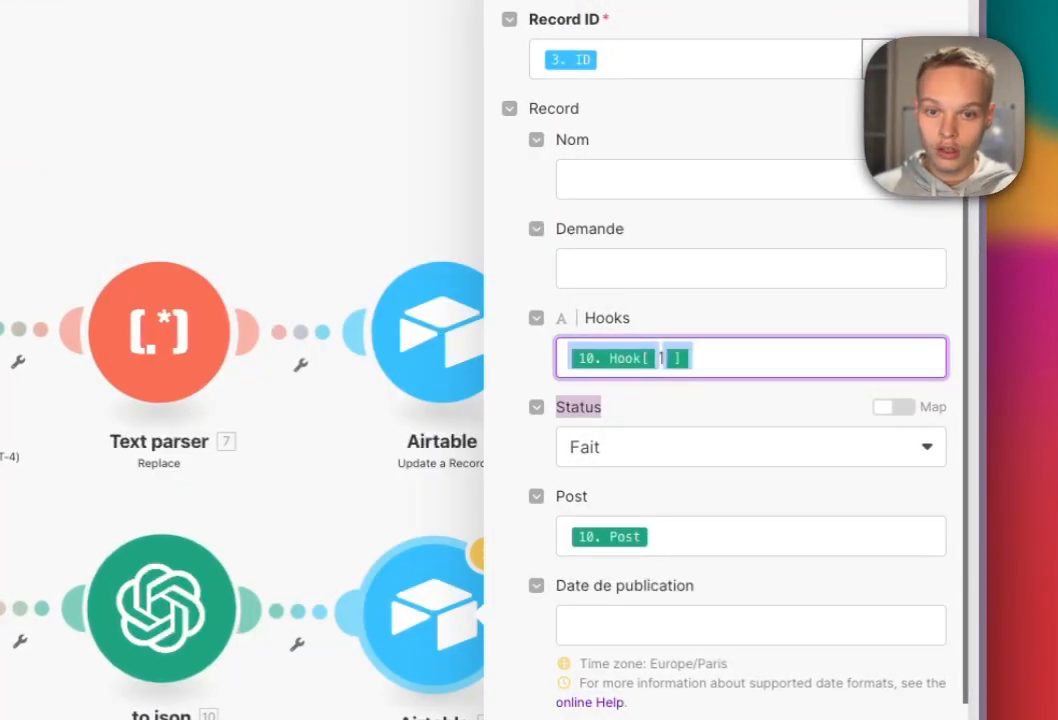
click(694, 358)
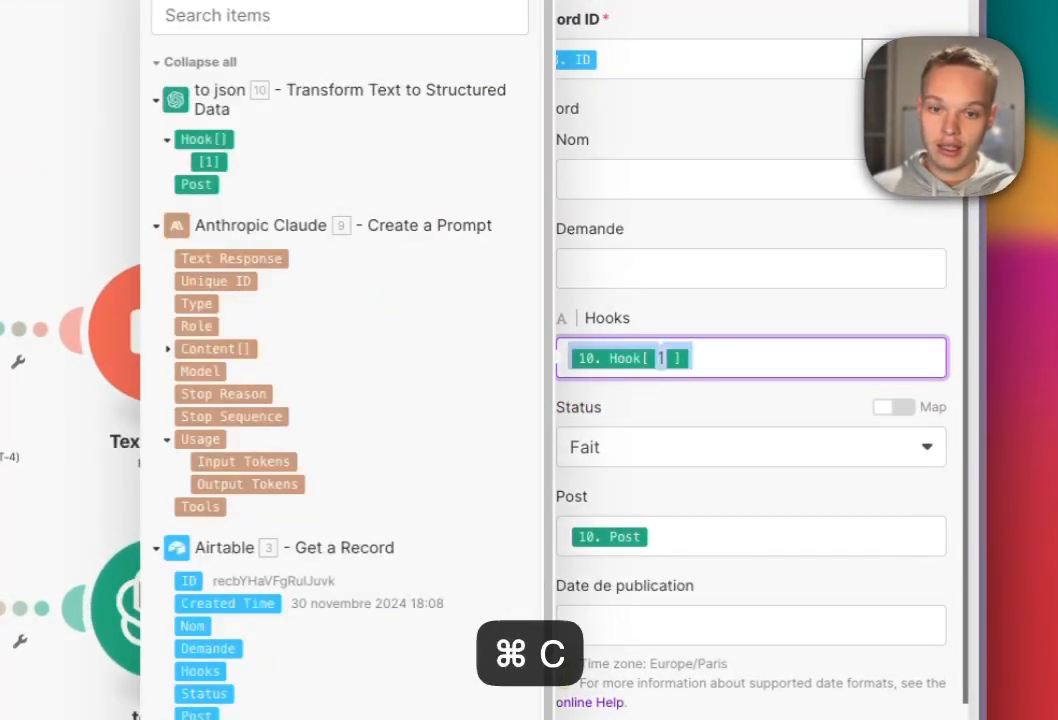
Repeat the Hook mapping on five separate lines and renumber the indices to Hook[1]–Hook[5].
key(Return)
key(Return)
text(10. Hook[1])
key(Return)
key(Return)
text(10. Hook[1])
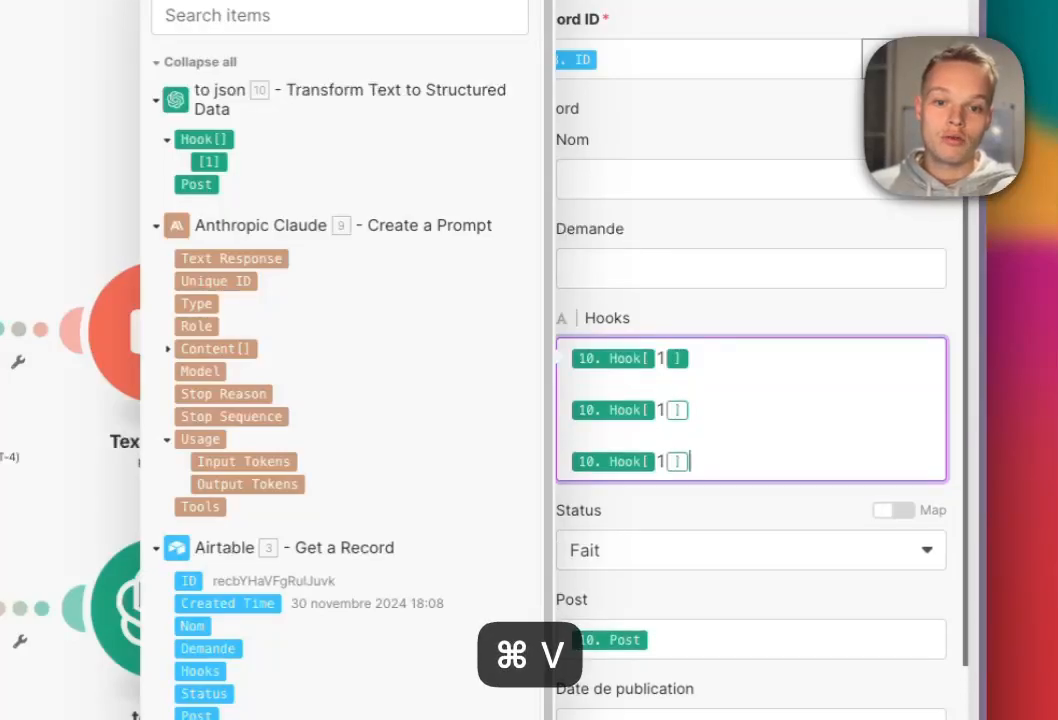
key(Return)
key(Return)
text(10. Hook[1])
key(Return)
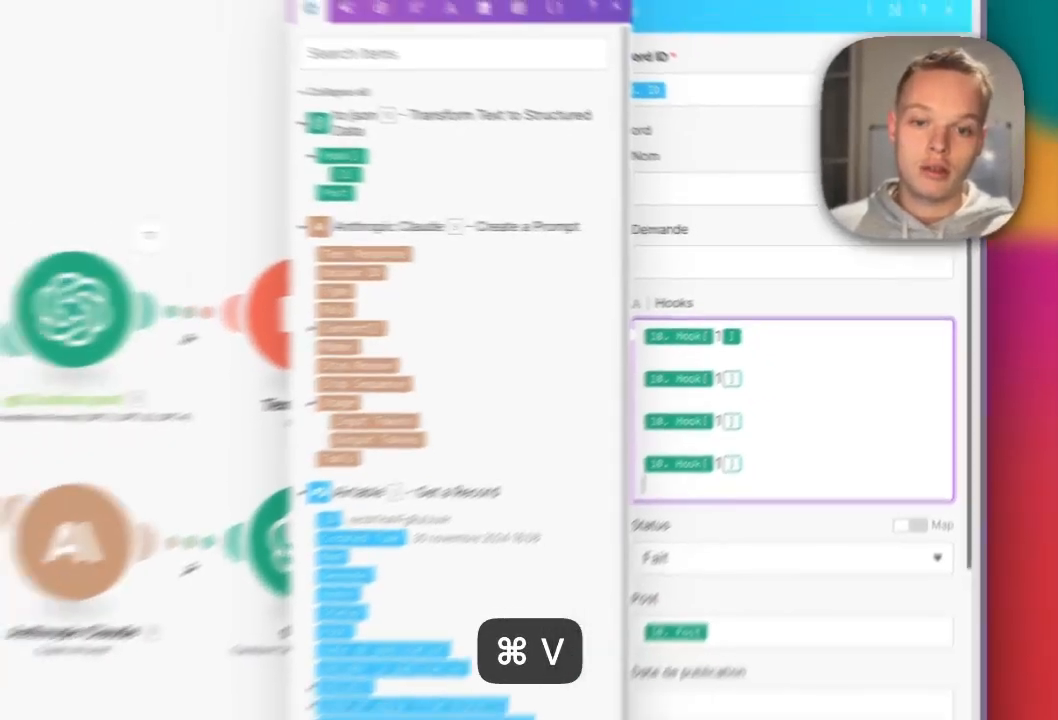
key(Return)
text(10. Hook[1])
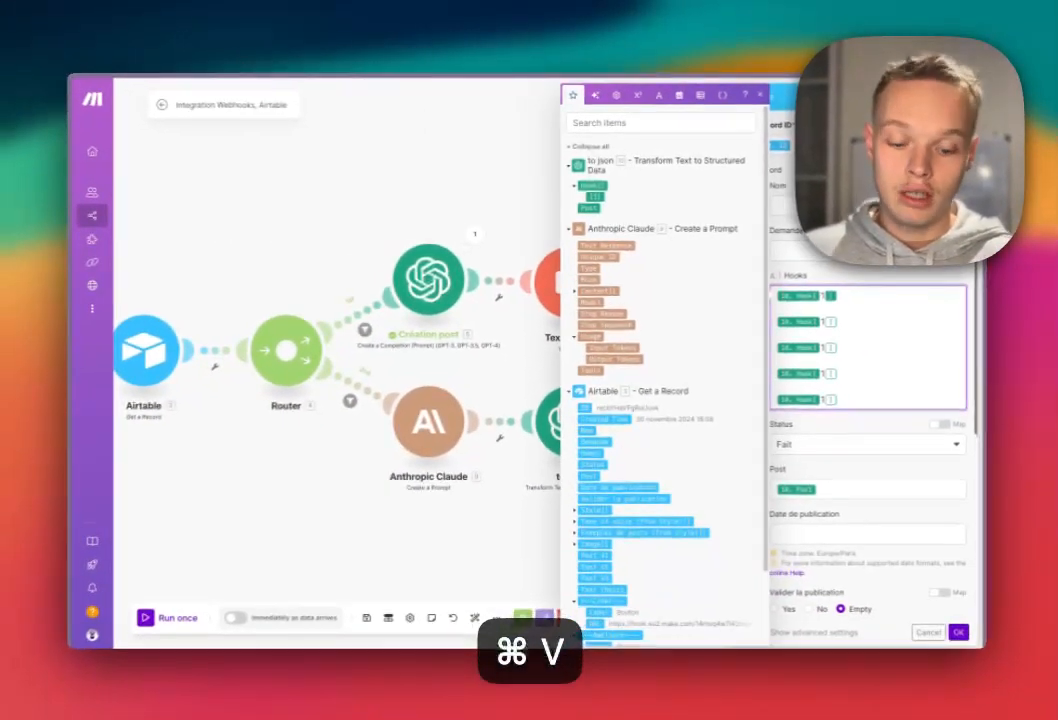
key(Left)
key(BackSpace)
text(5)
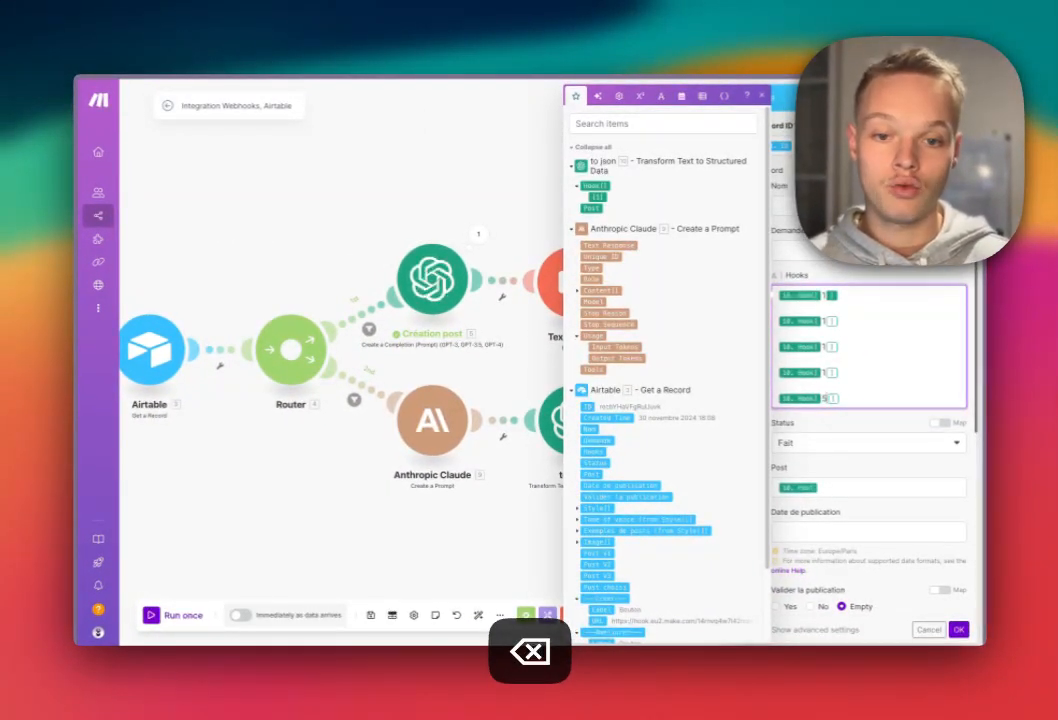
key(BackSpace)
text(2)
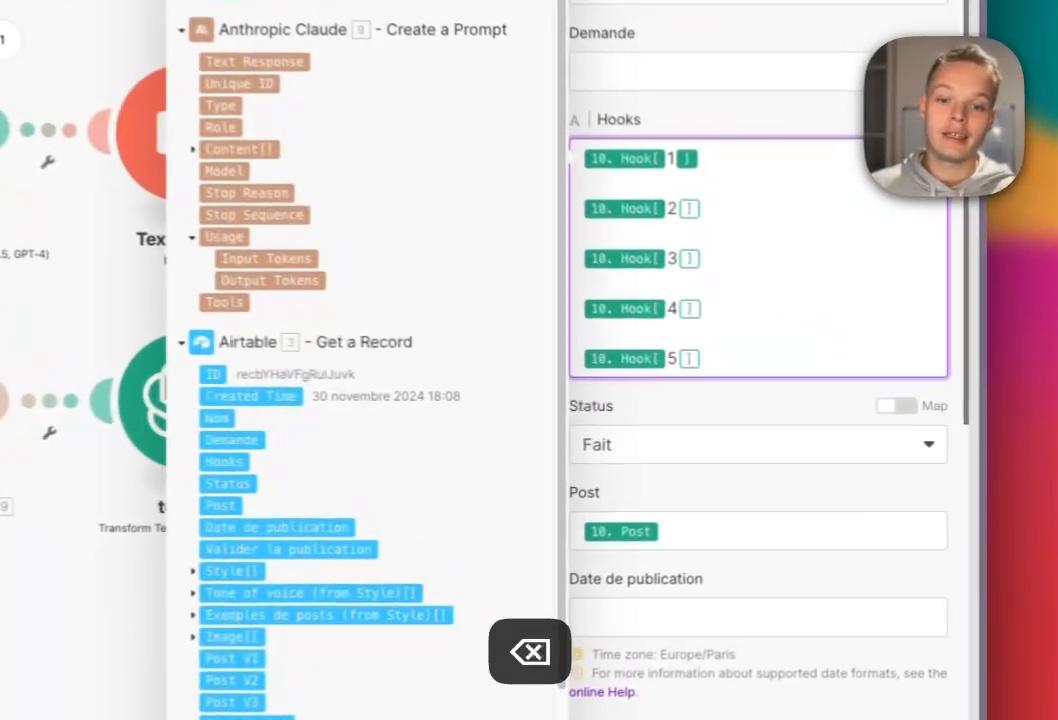
Keep Status set to Fait and confirm the copied Airtable module.
click(868, 442)
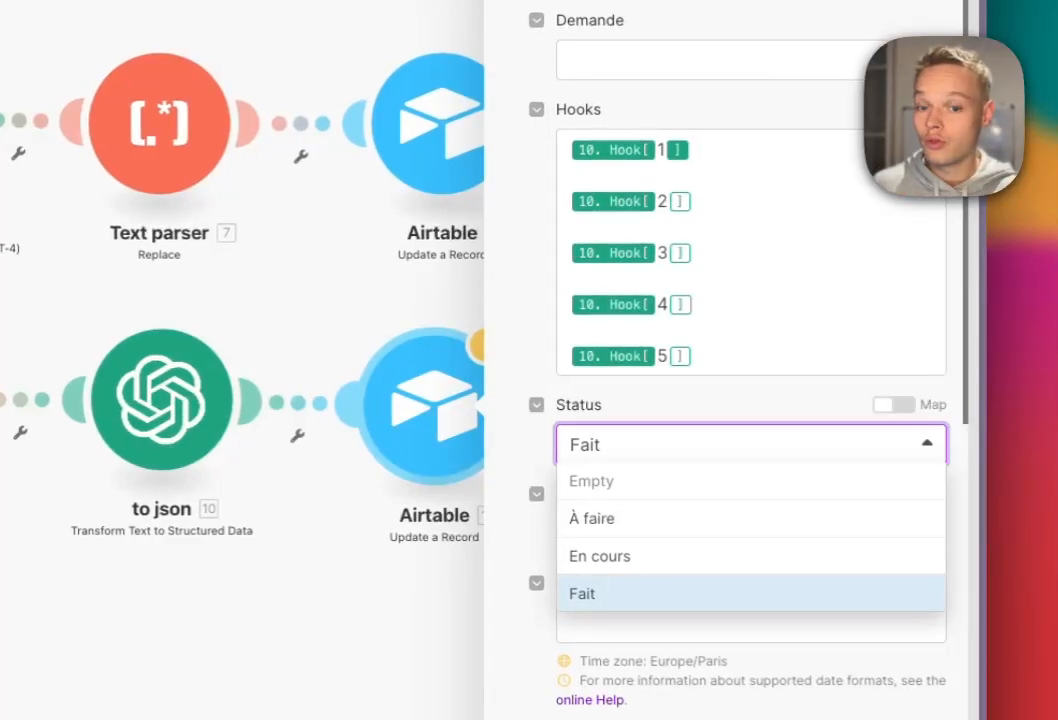
click(750, 594)
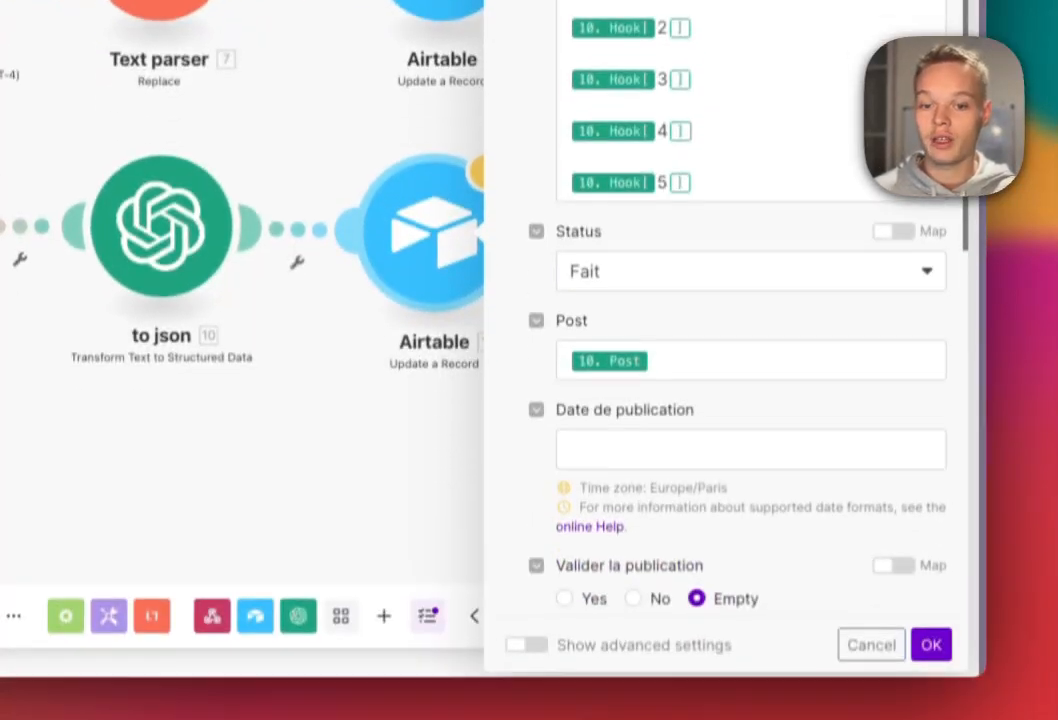
click(931, 614)
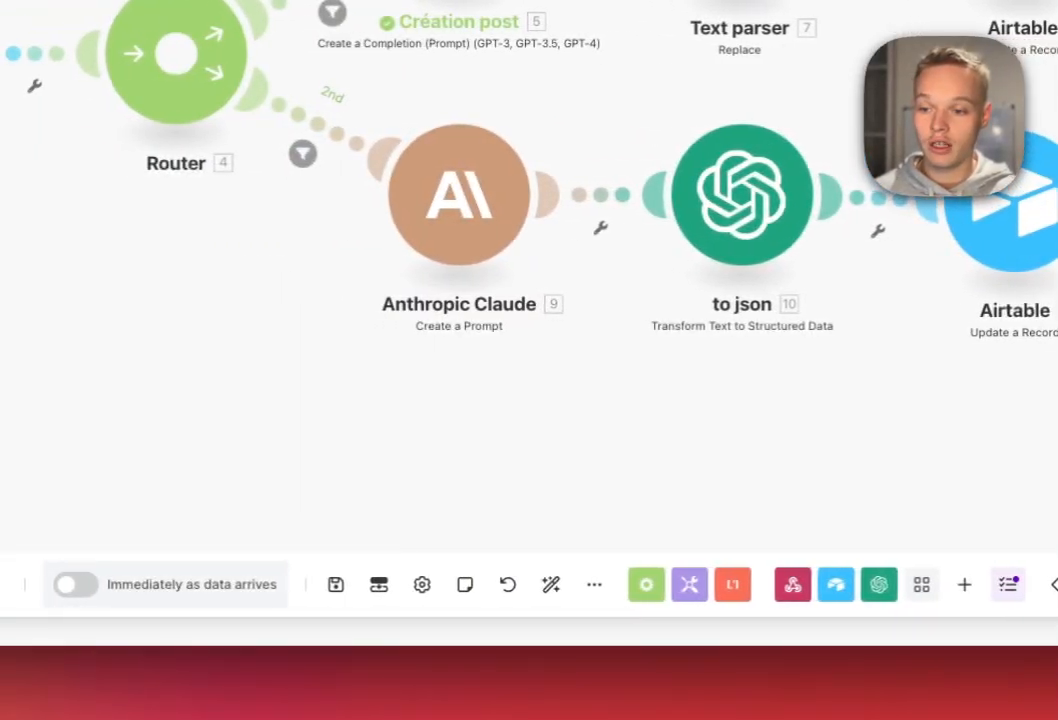
Paste the post request into row 1's Demande cell.
drag(400, 380, 786, 415)
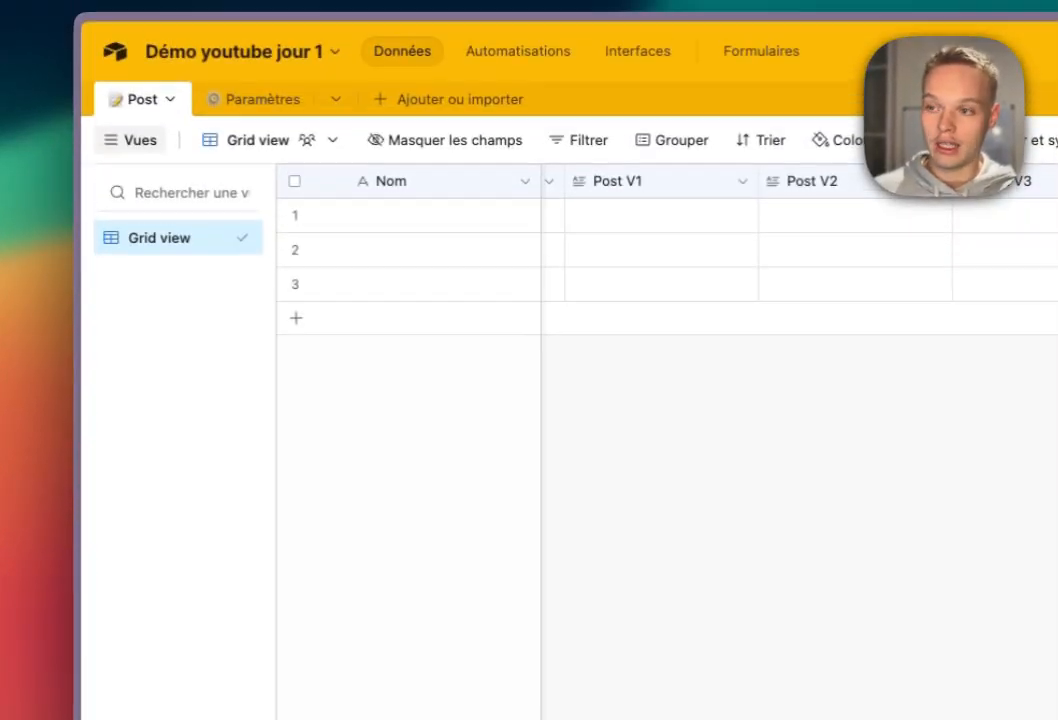
scroll(800, 260, left, 15)
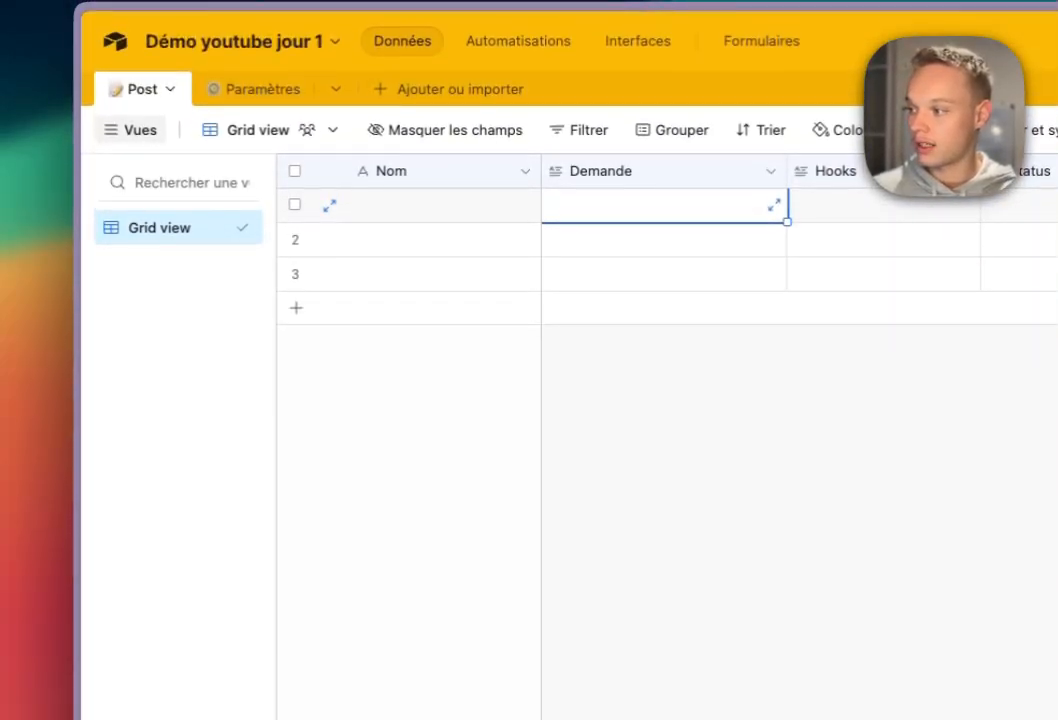
key(super+c)
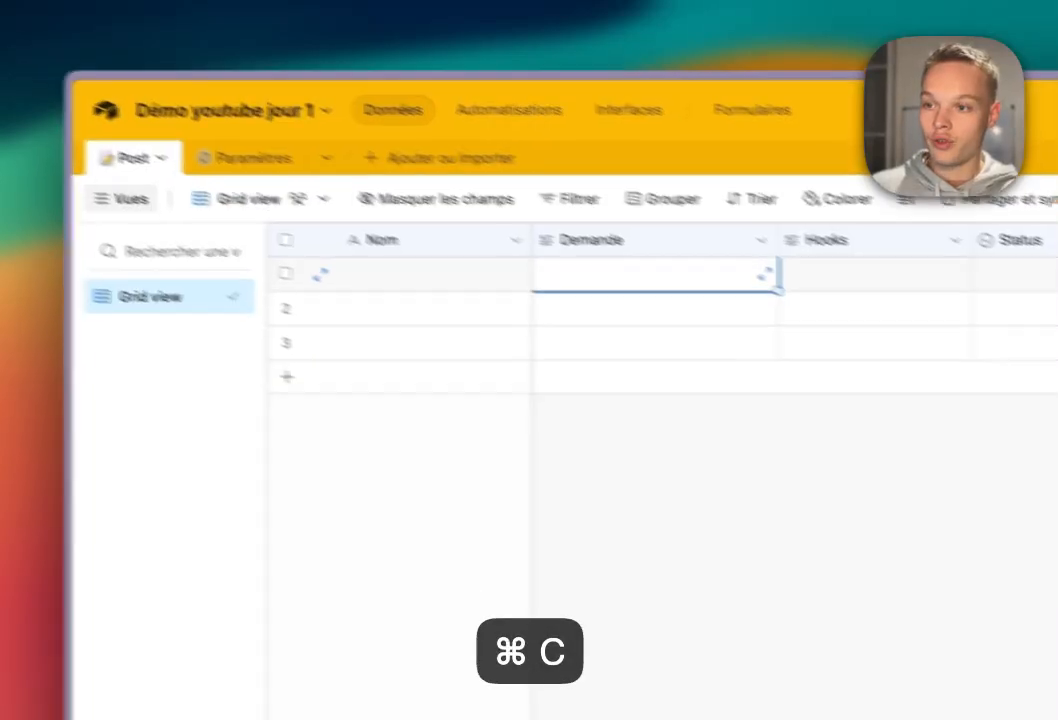
key(super+v)
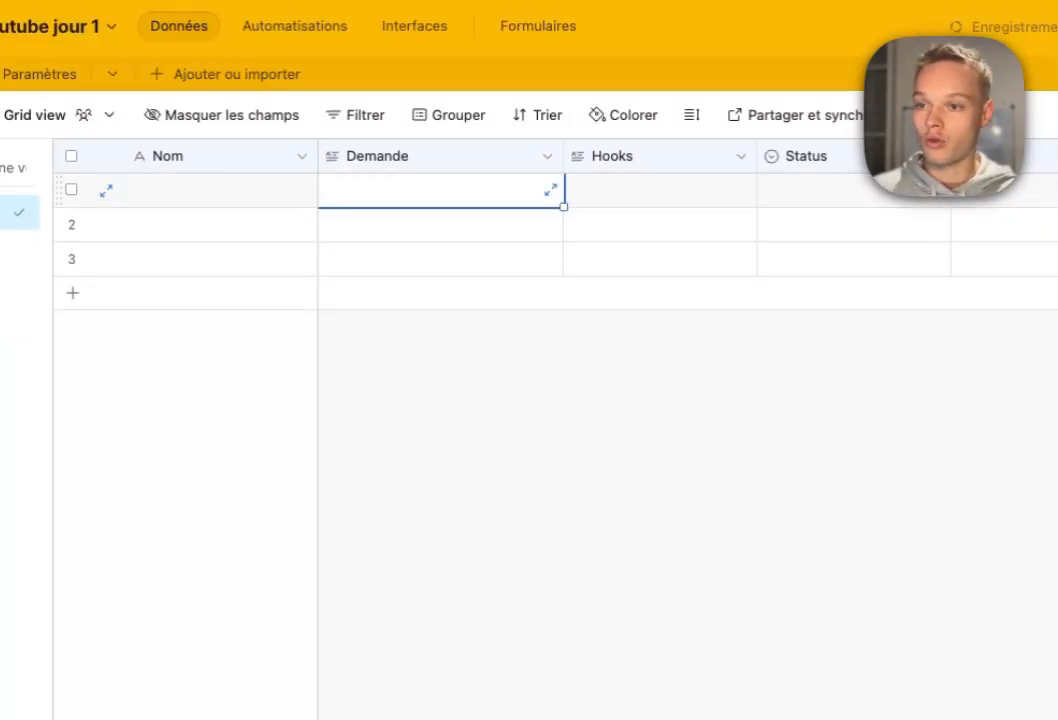
click(430, 420)
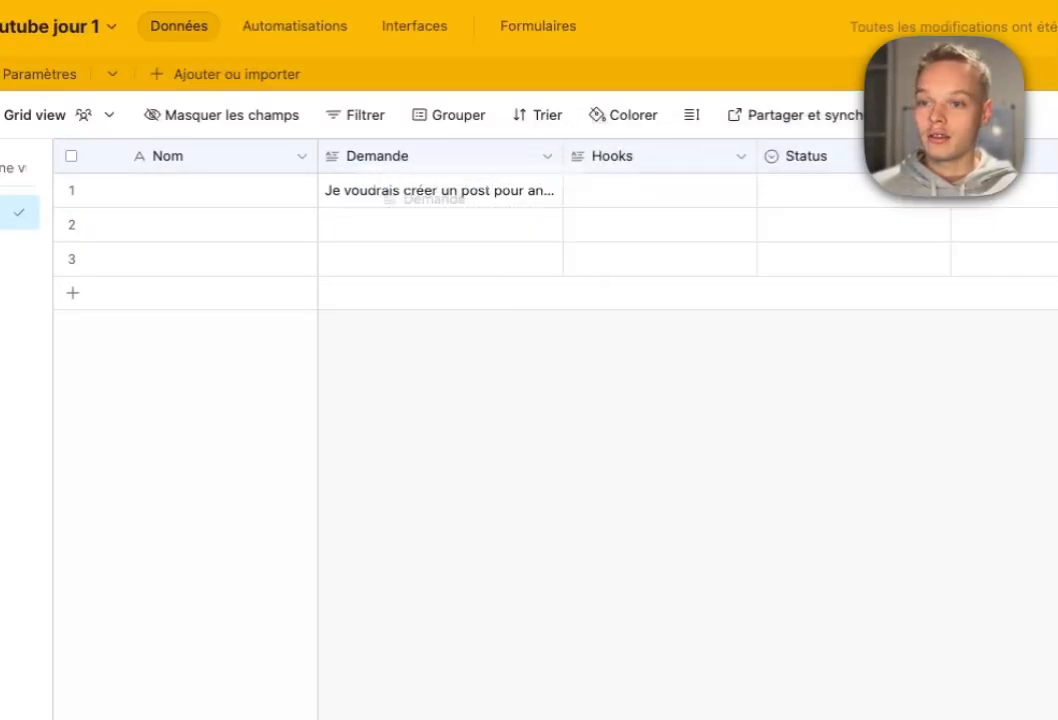
Name row 1 'Test' and link the first Style record to it.
click(220, 190)
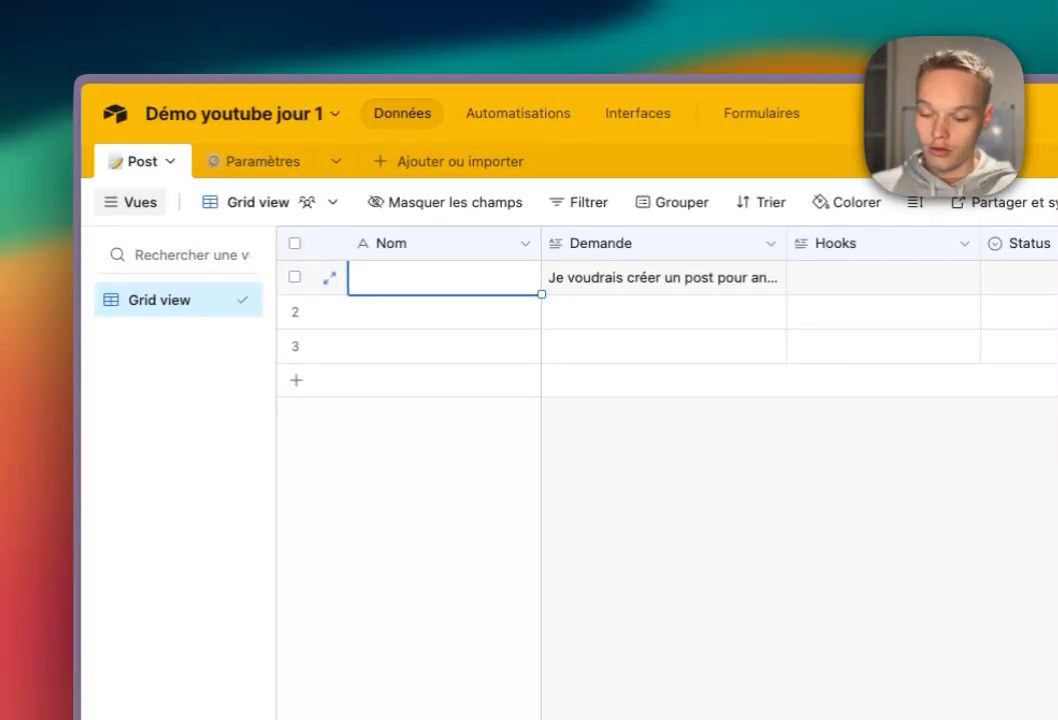
text(YTest)
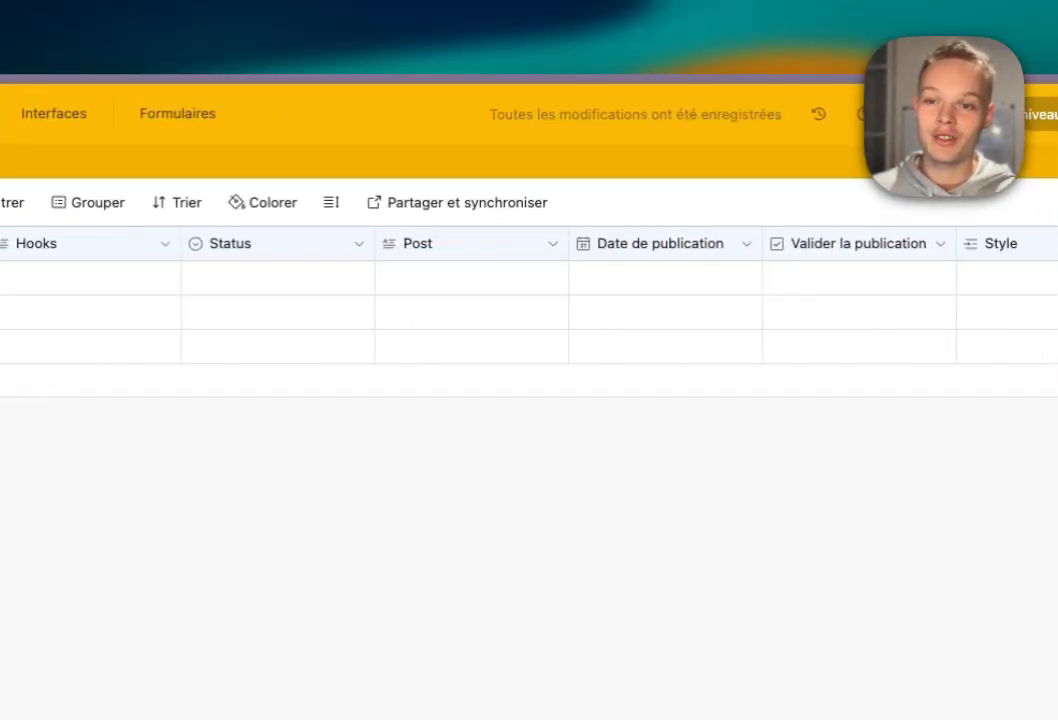
scroll(529, 300, right, 5)
click(672, 277)
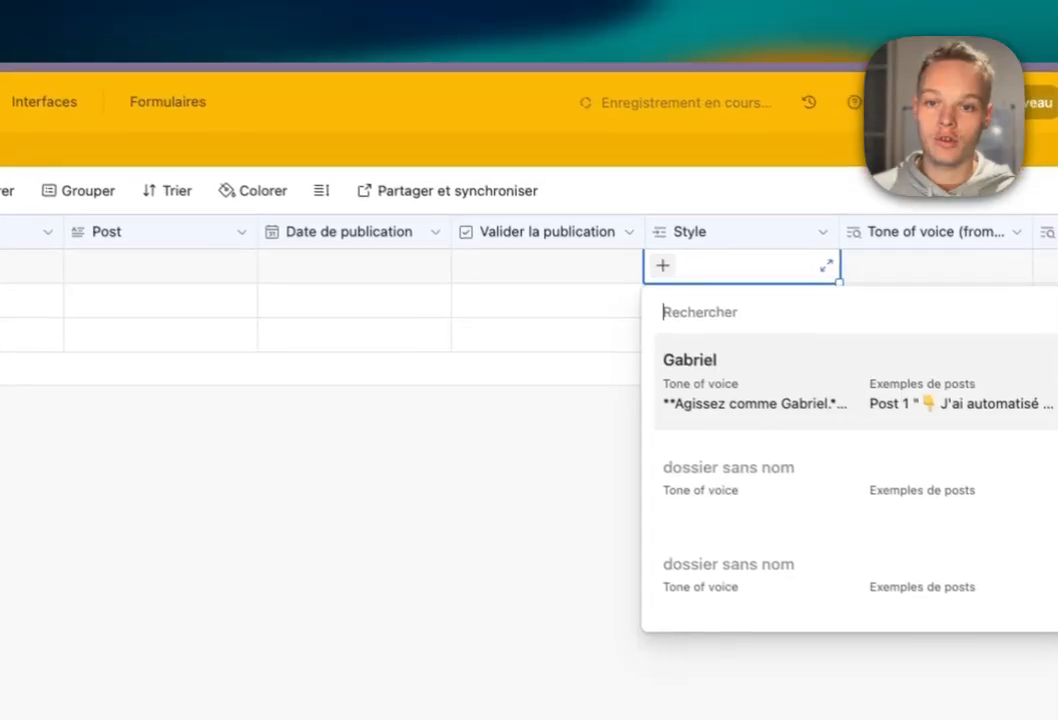
click(735, 376)
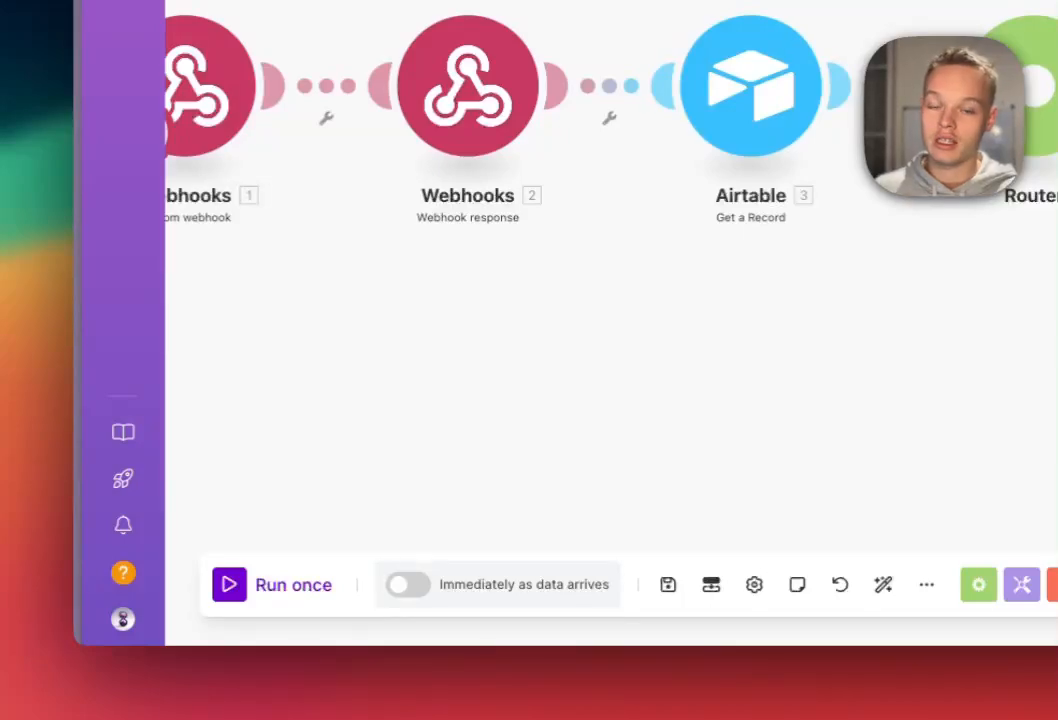
Run the scenario once, then scroll through the Création post OpenAI module's message text.
drag(612, 350, 635, 331)
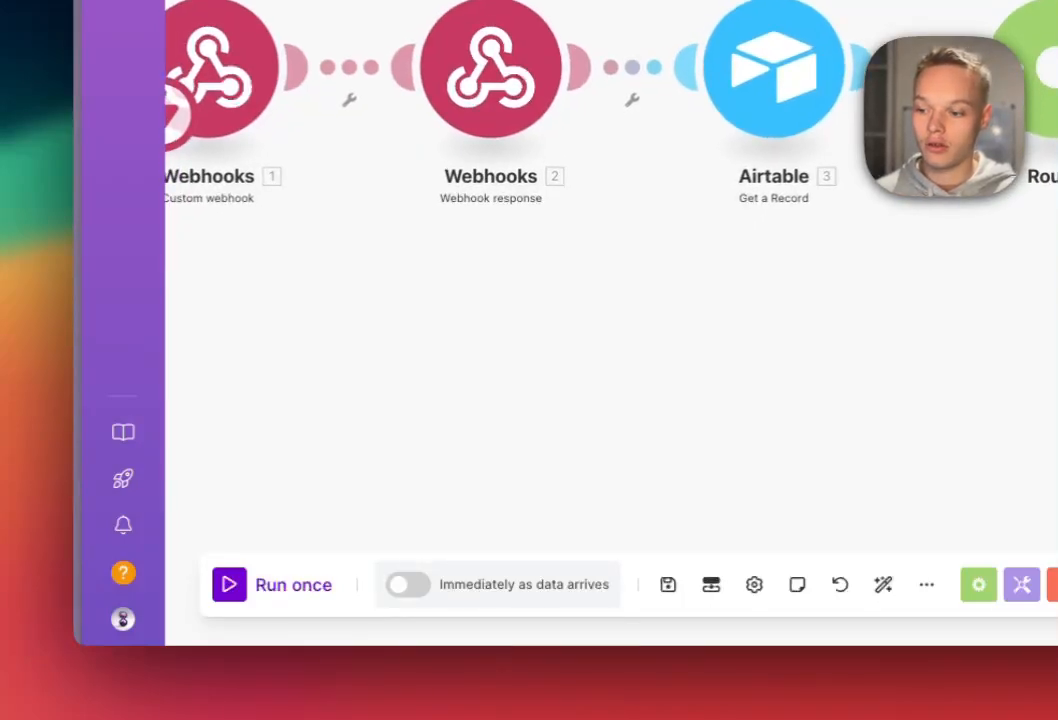
click(275, 585)
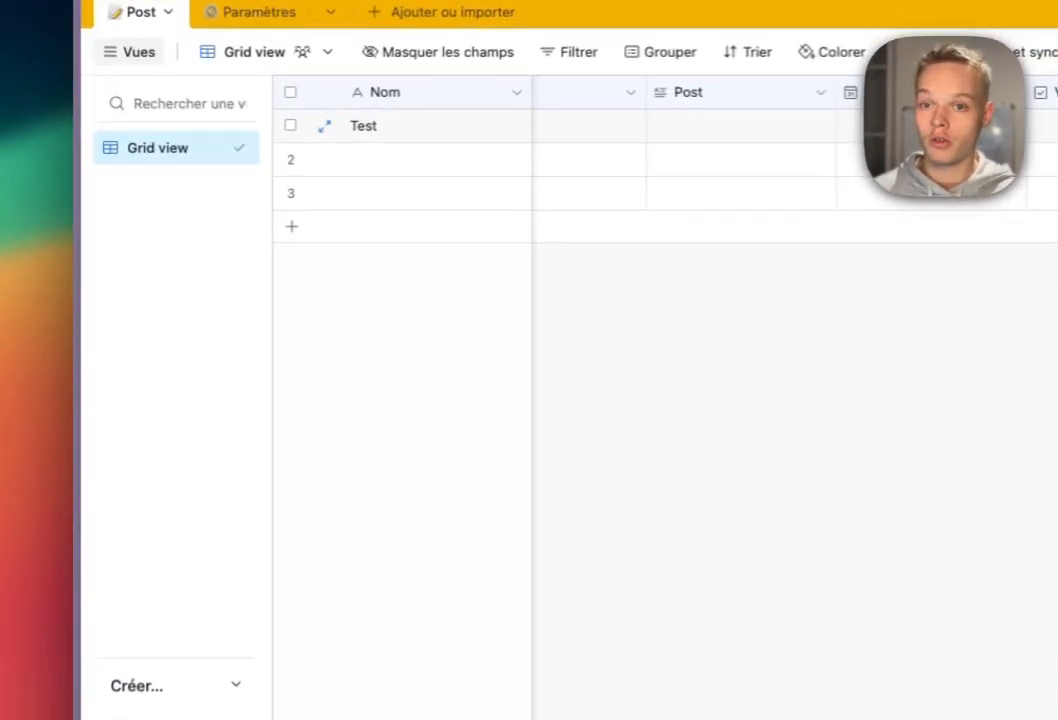
scroll(529, 270, right, 12)
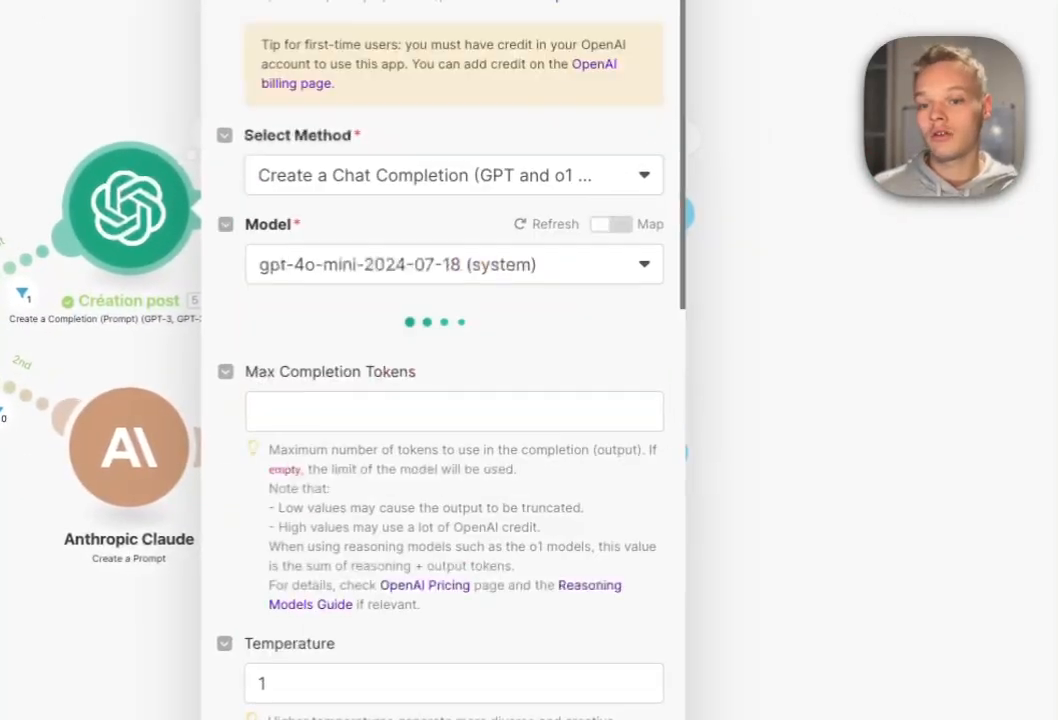
scroll(440, 400, down, 3)
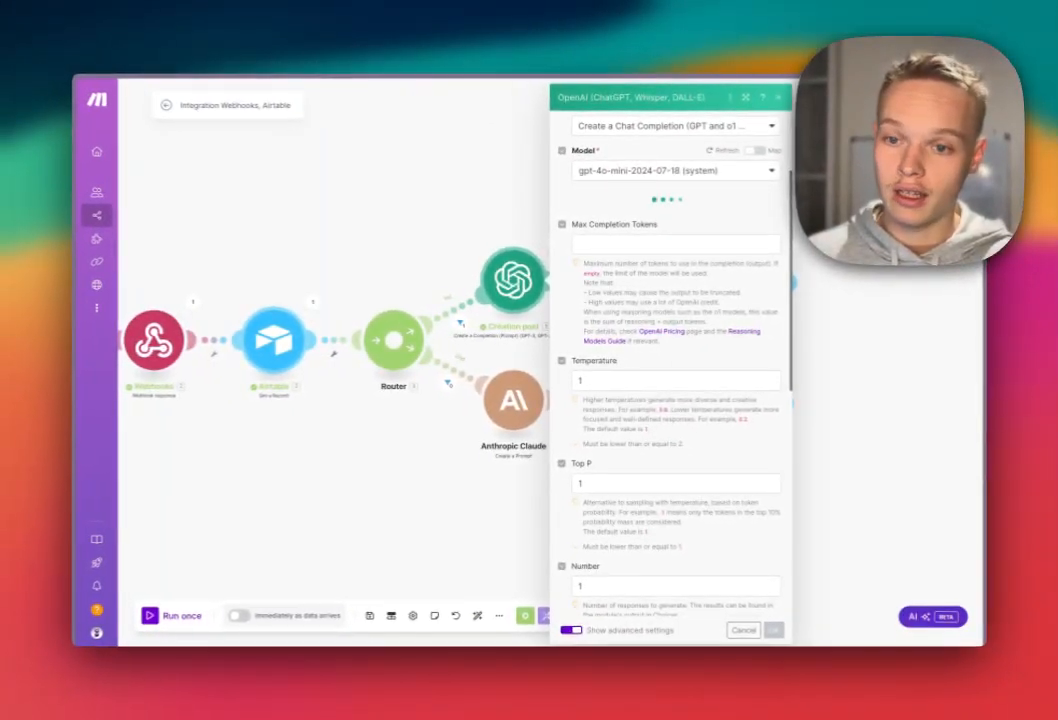
scroll(686, 400, down, 3)
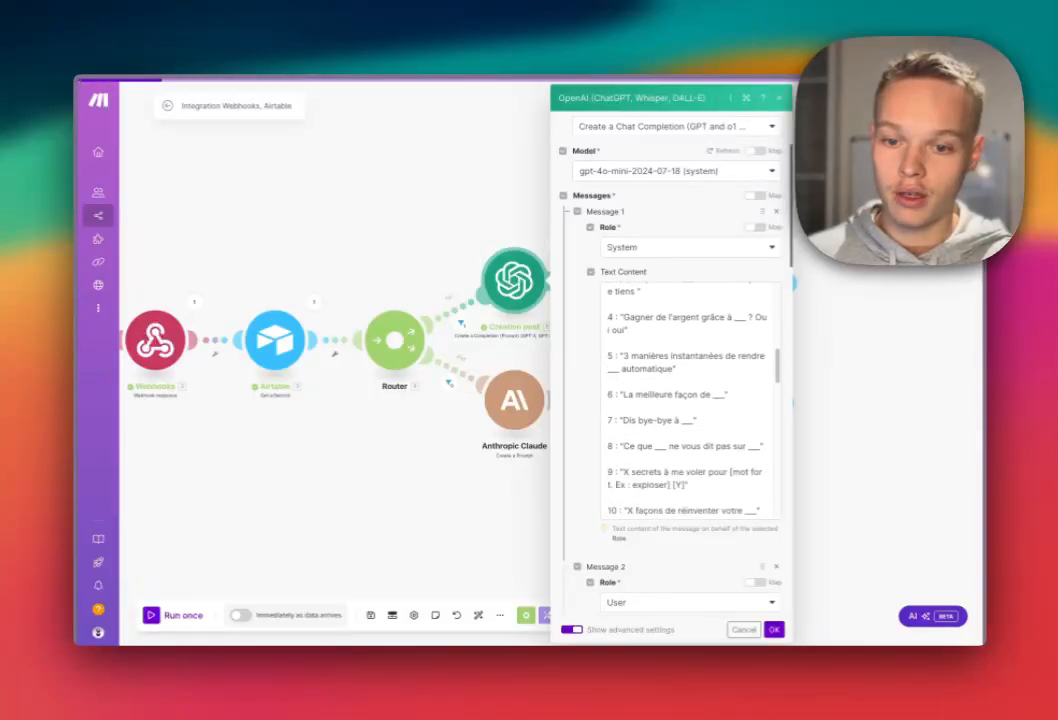
Replace the old post-examples reference in the system prompt with 3. Exemples de posts (from Style).
scroll(690, 400, down, 5)
scroll(686, 400, down, 1)
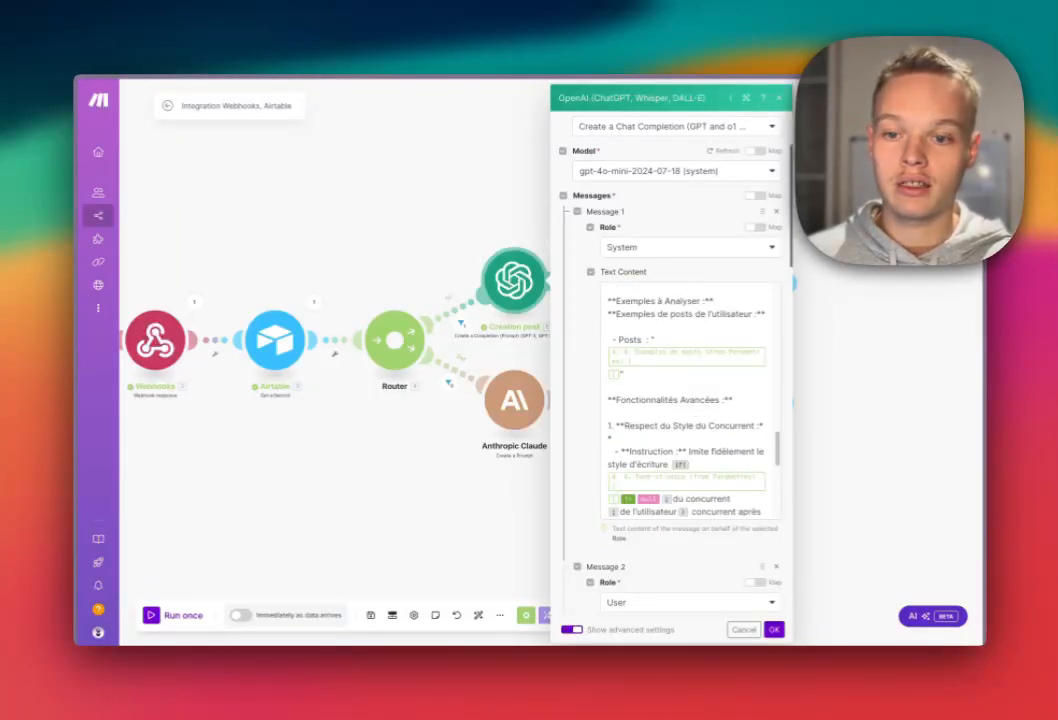
click(620, 374)
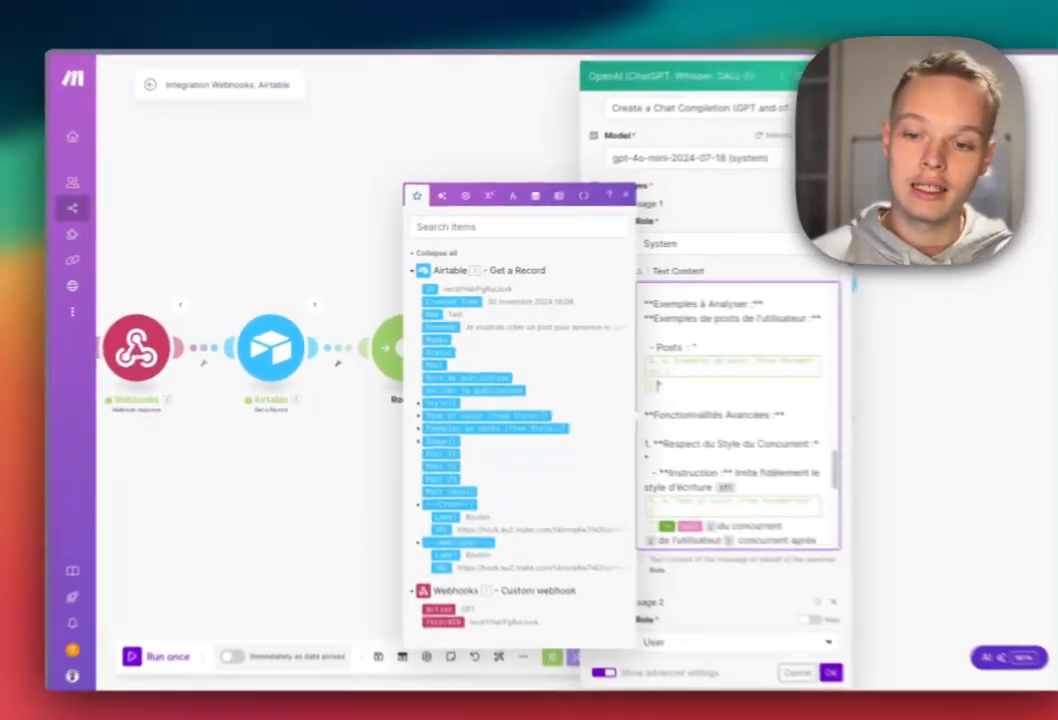
key(BackSpace)
key(BackSpace)
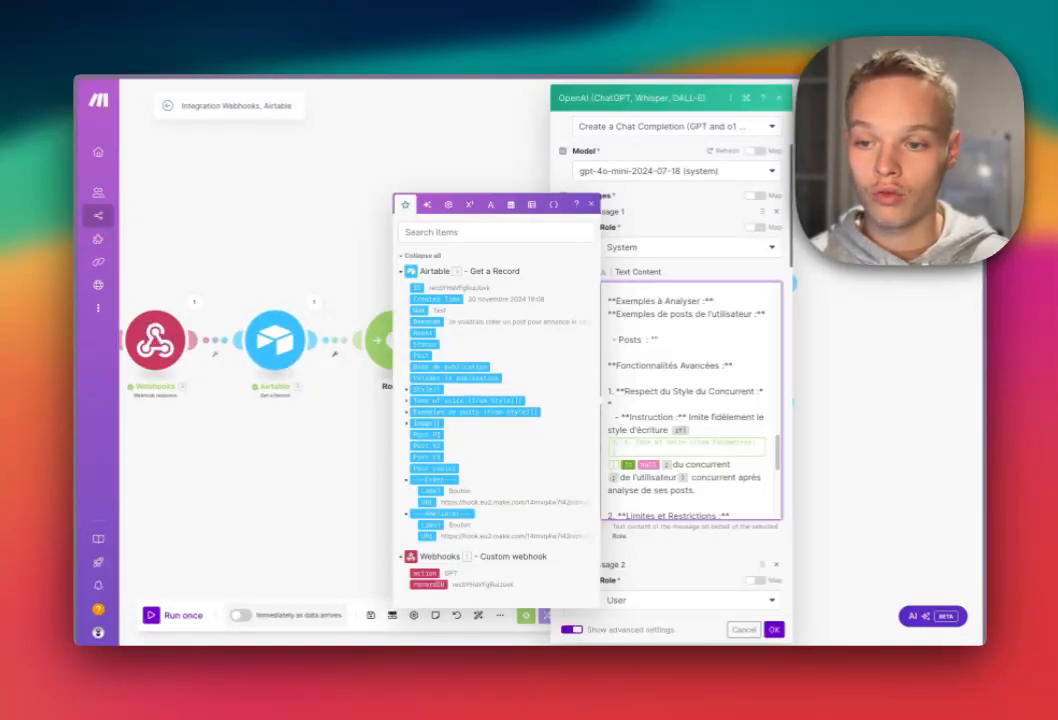
click(406, 401)
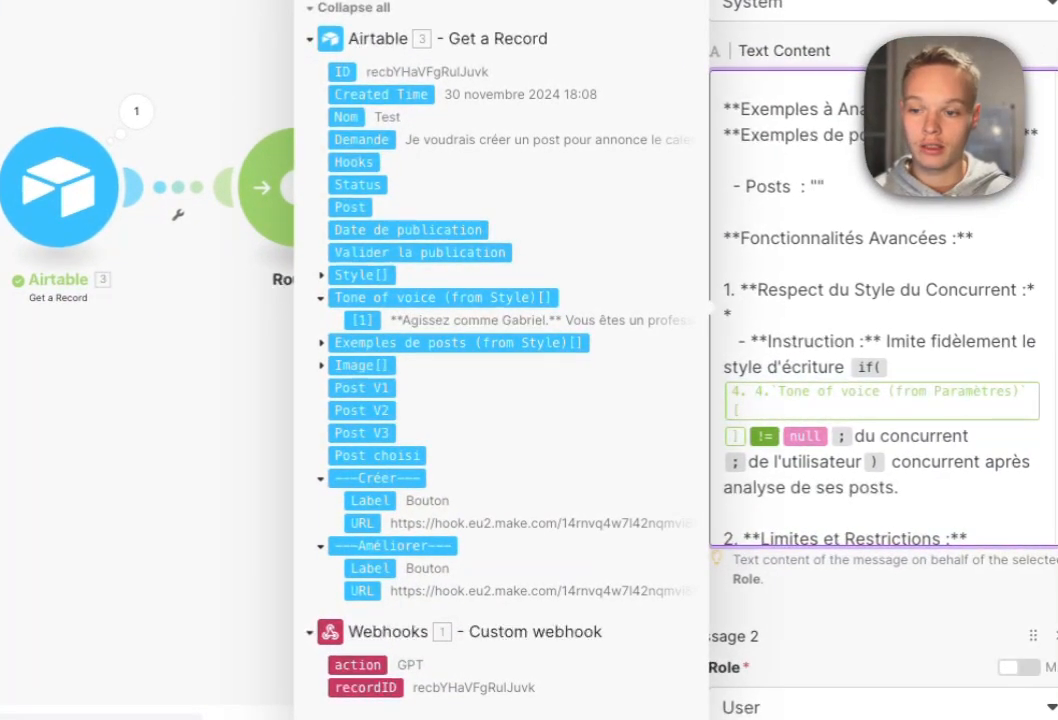
click(321, 343)
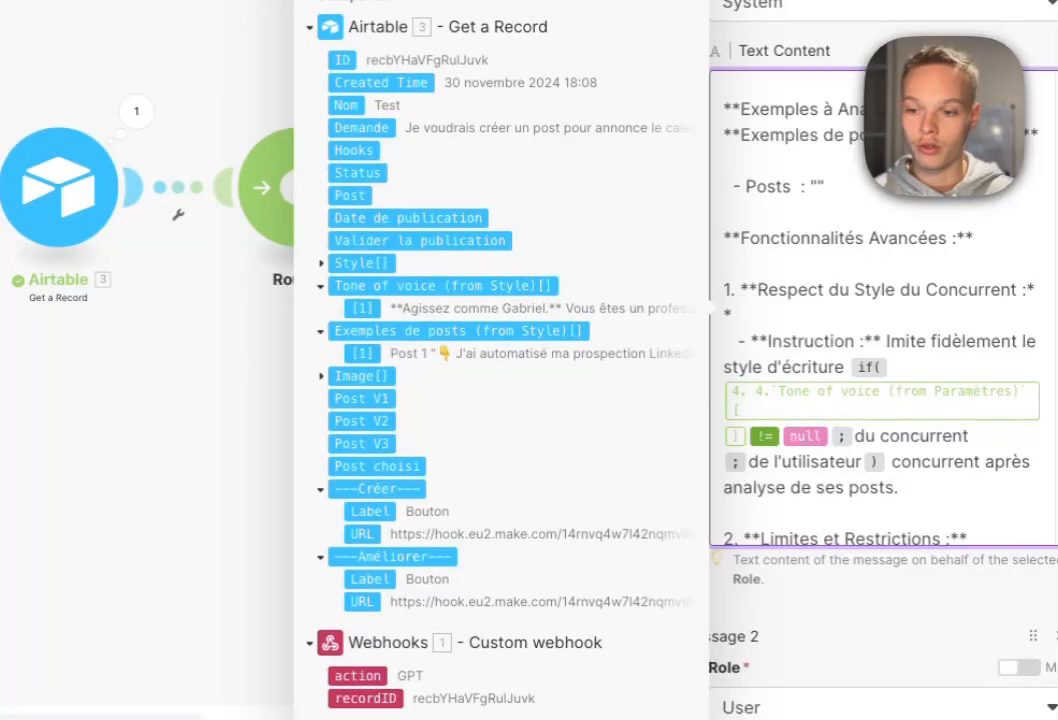
click(458, 331)
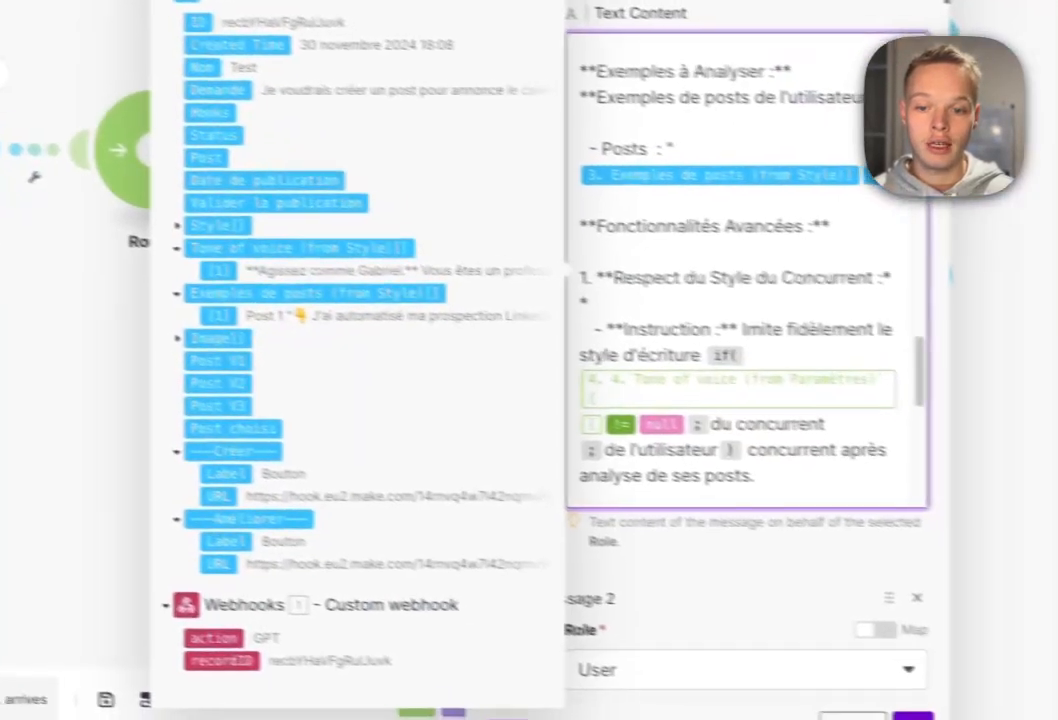
Swap the Paramètres tone-of-voice reference in the if() for 3. Tone of voice (from Style).
key(BackSpace)
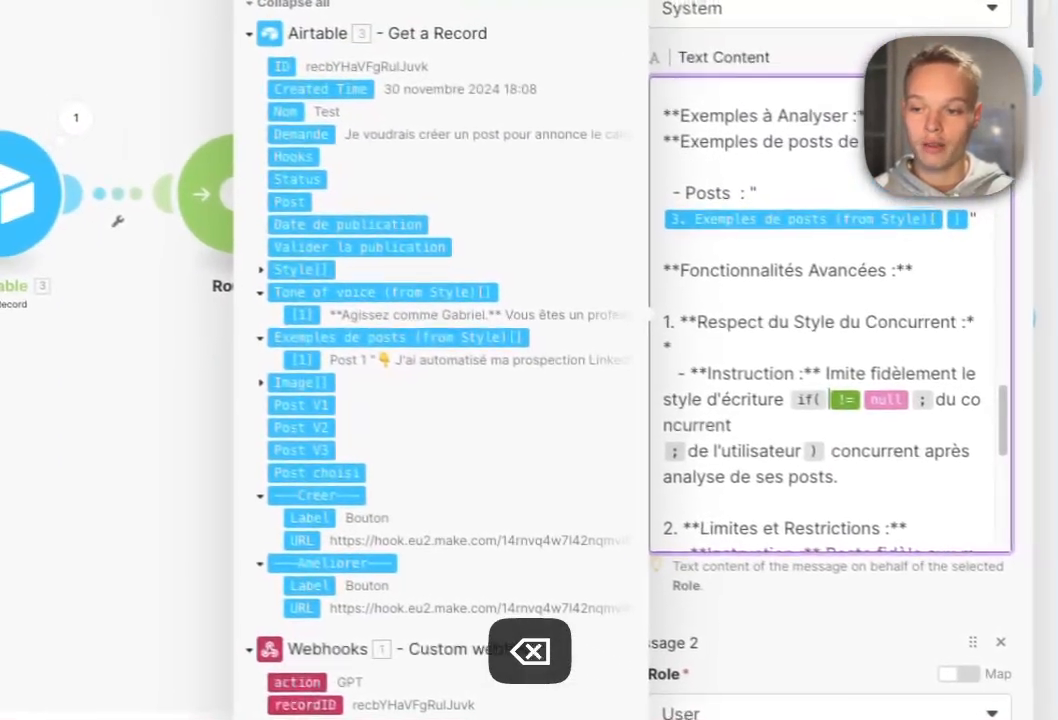
click(382, 292)
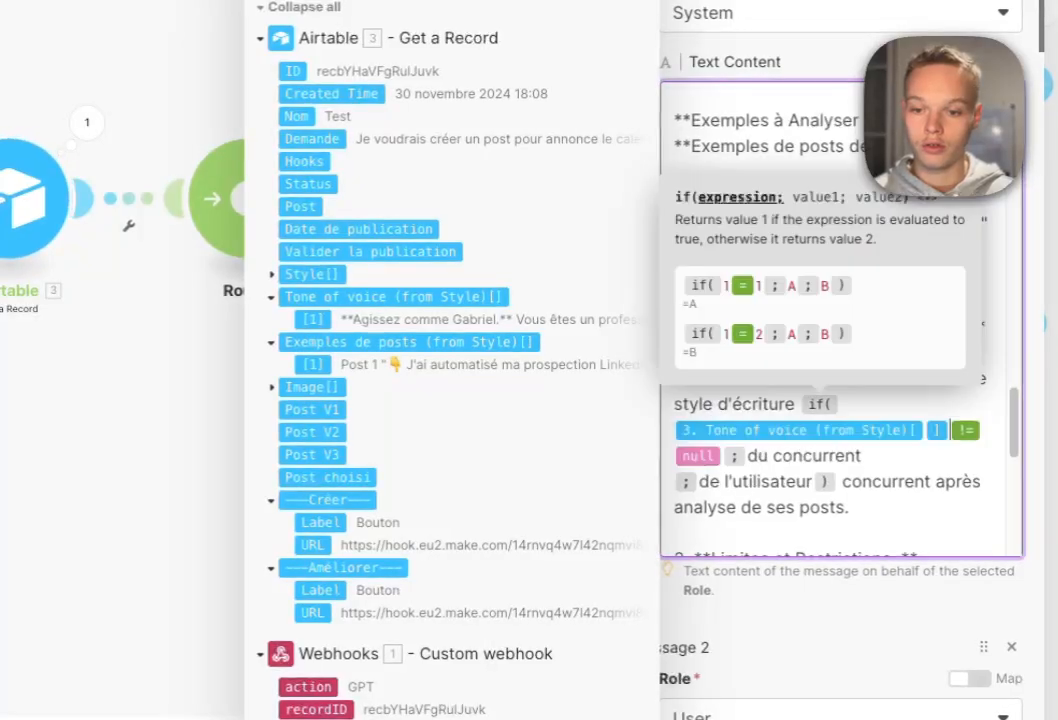
scroll(508, 345, down, 10)
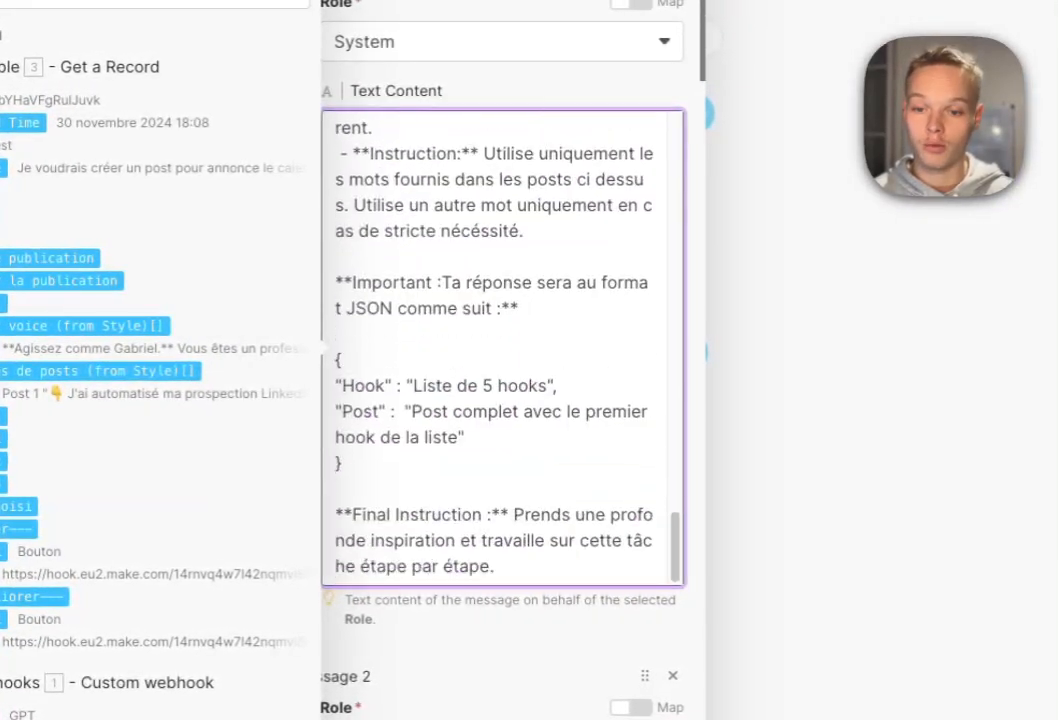
scroll(508, 345, down, 3)
click(500, 420)
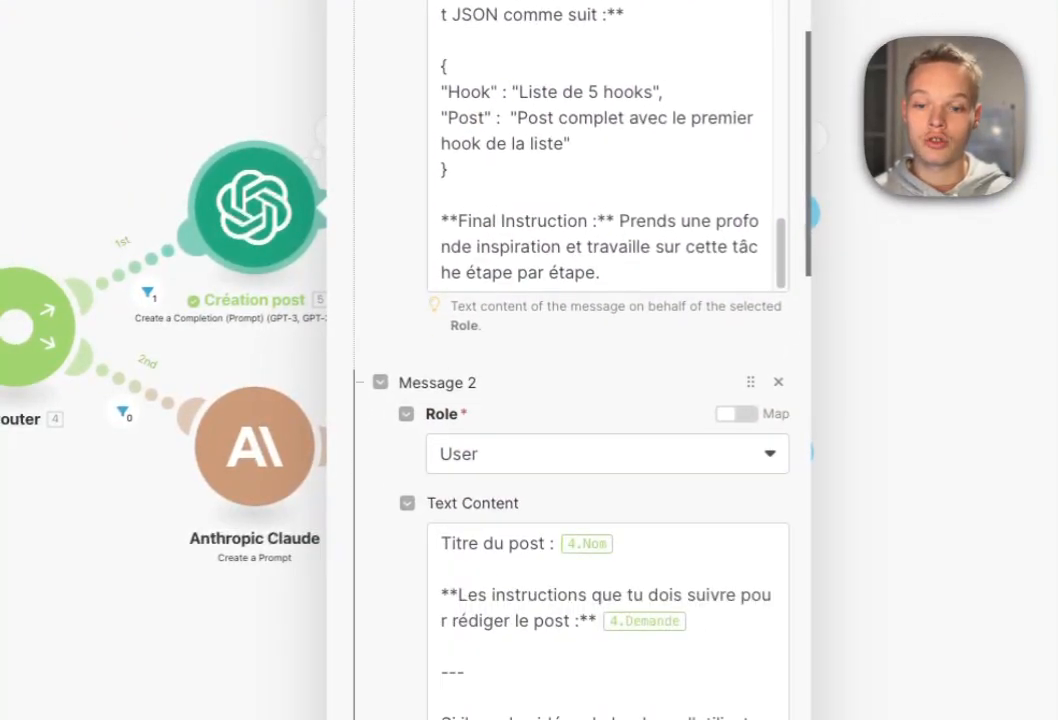
Replace 4.Nom and 4.Demande in the user message with module 3's Nom and Demande.
click(640, 544)
key(BackSpace)
scroll(640, 544, down, 2)
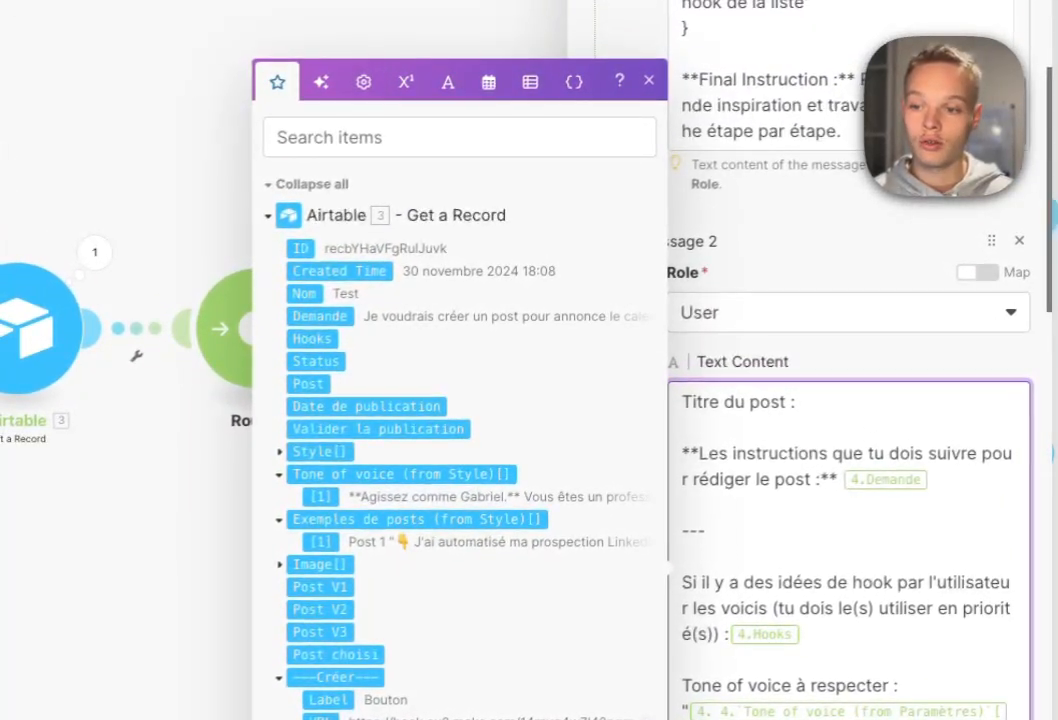
click(304, 294)
click(935, 480)
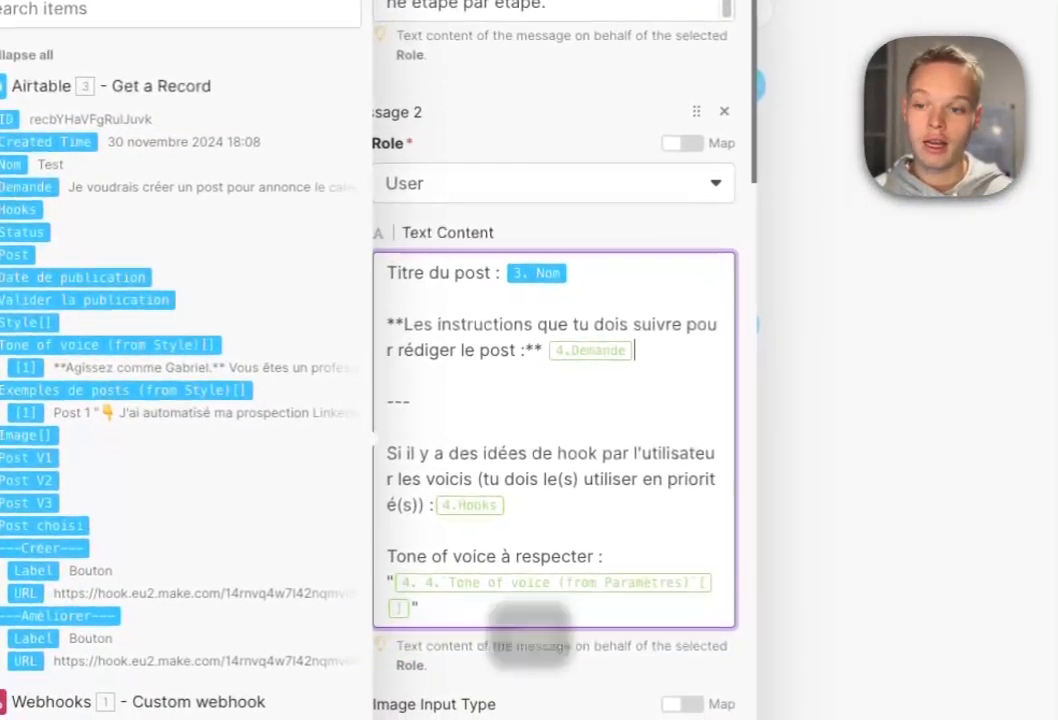
key(BackSpace)
click(218, 260)
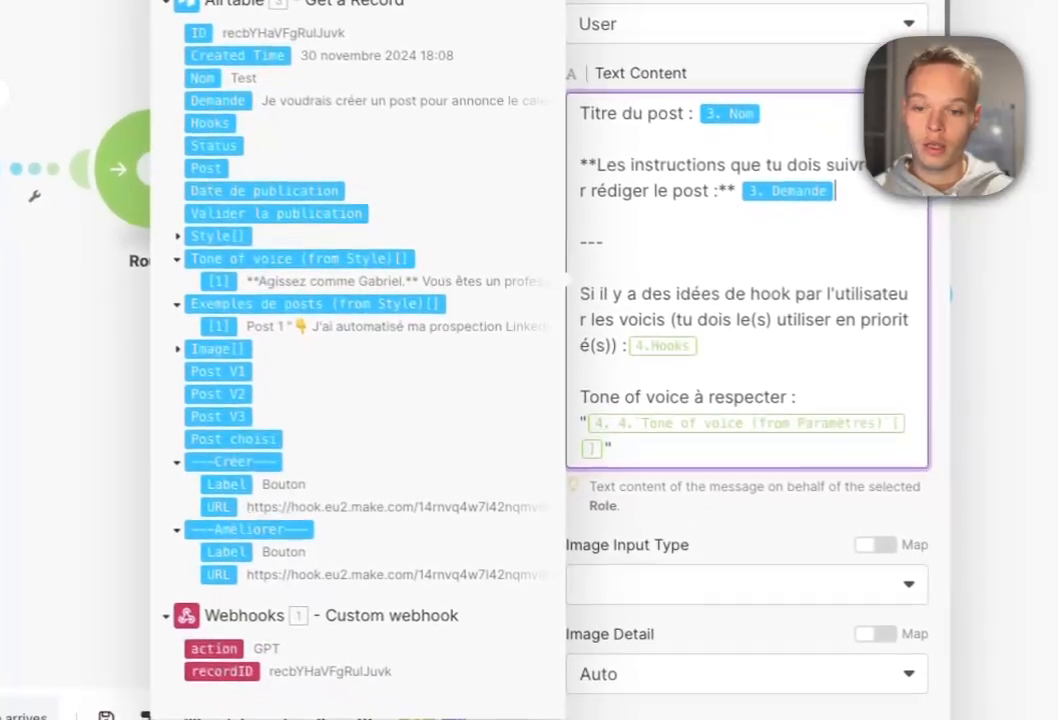
Put 3. Tone of voice (from Style) inside the quotes after 'Tone of voice à respecter :'.
click(730, 579)
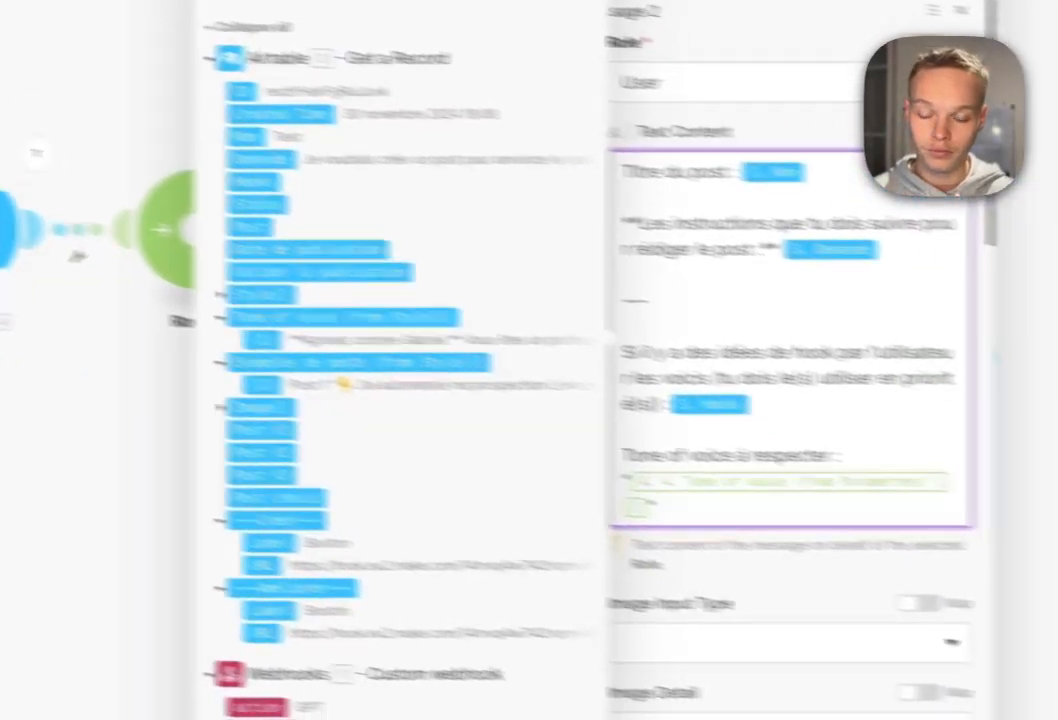
click(816, 538)
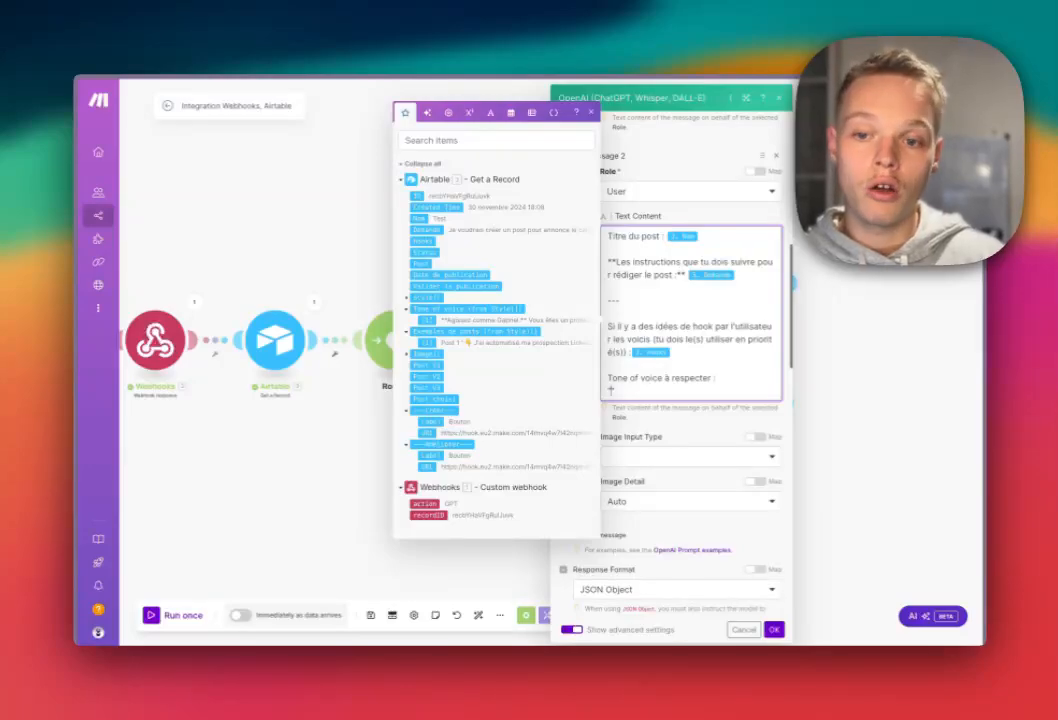
drag(624, 327, 684, 339)
click(684, 339)
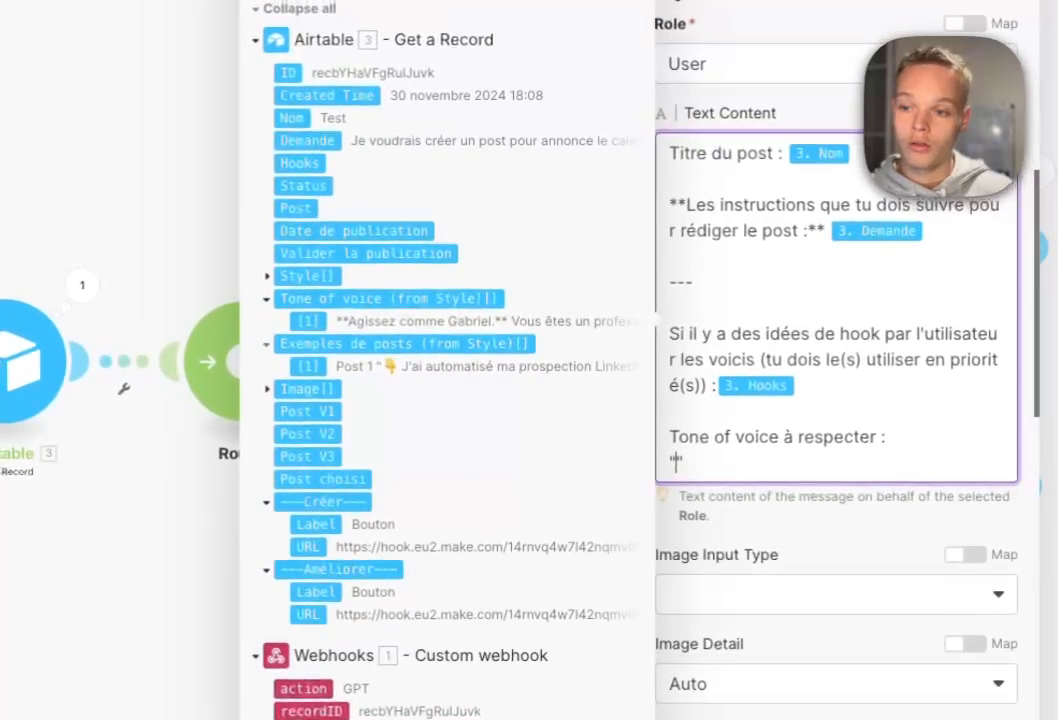
click(306, 251)
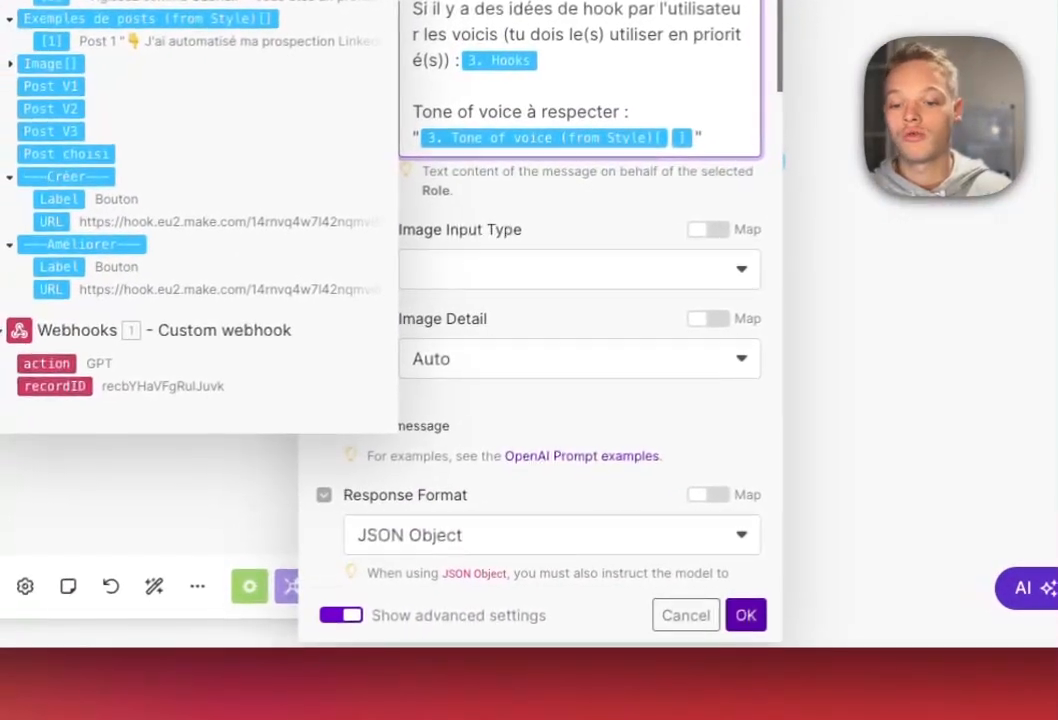
Close the OpenAI module and, in the Claude prompt, replace 4.Nom and 4.Demande with module 3's fields.
click(746, 614)
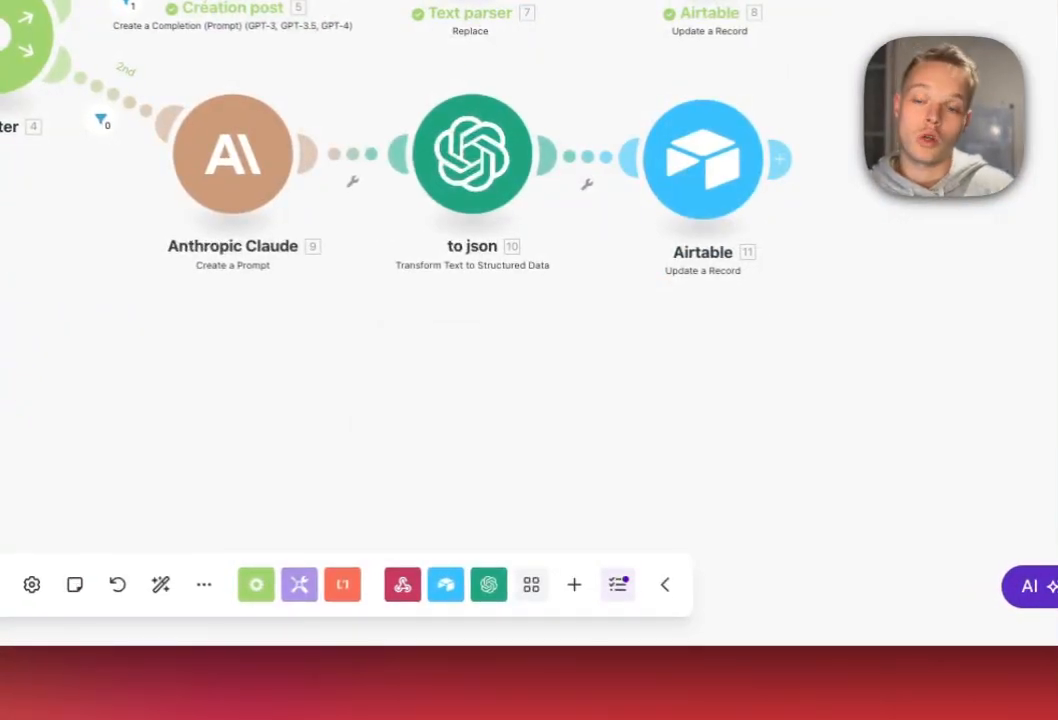
click(233, 155)
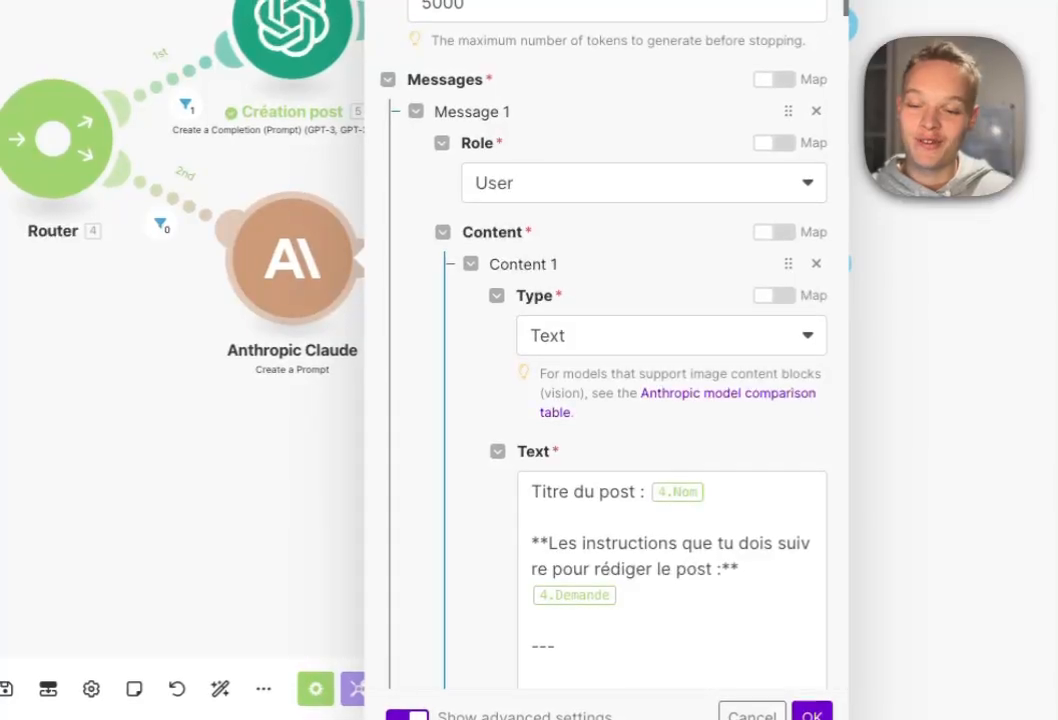
scroll(650, 400, down, 2)
click(712, 344)
key(BackSpace)
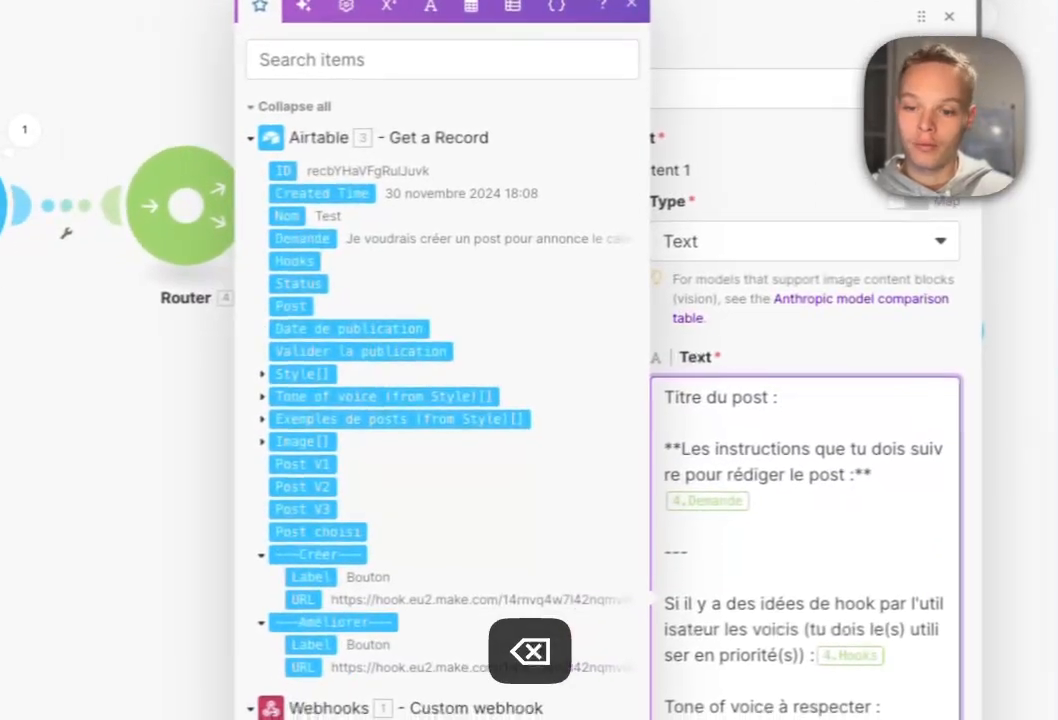
click(152, 163)
click(745, 479)
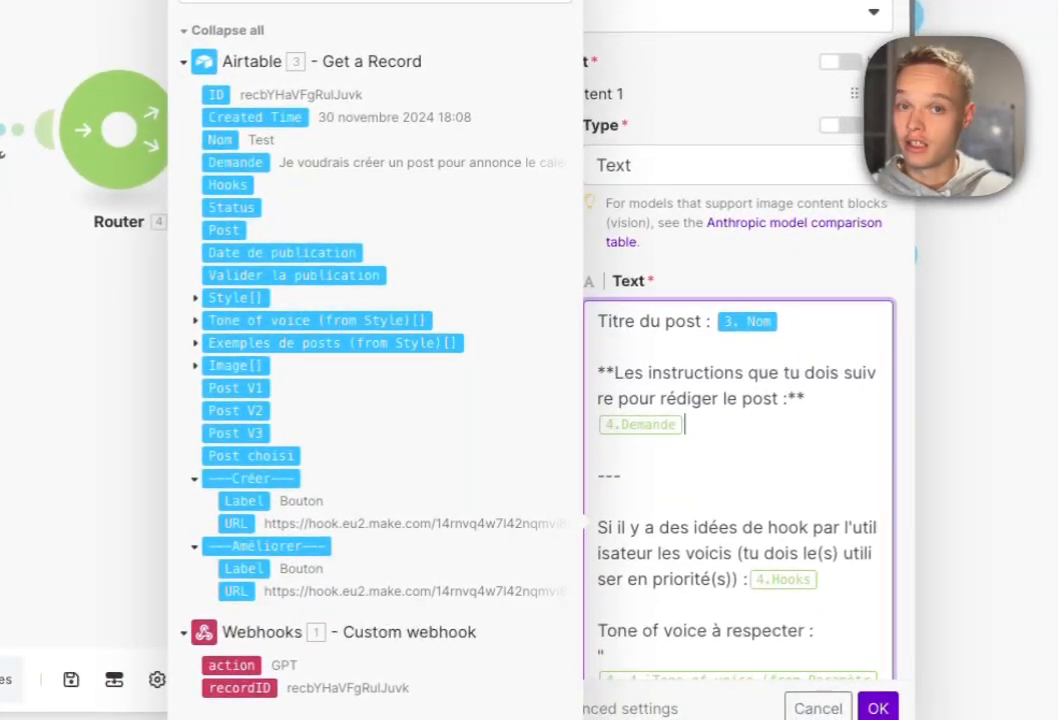
key(BackSpace)
click(233, 162)
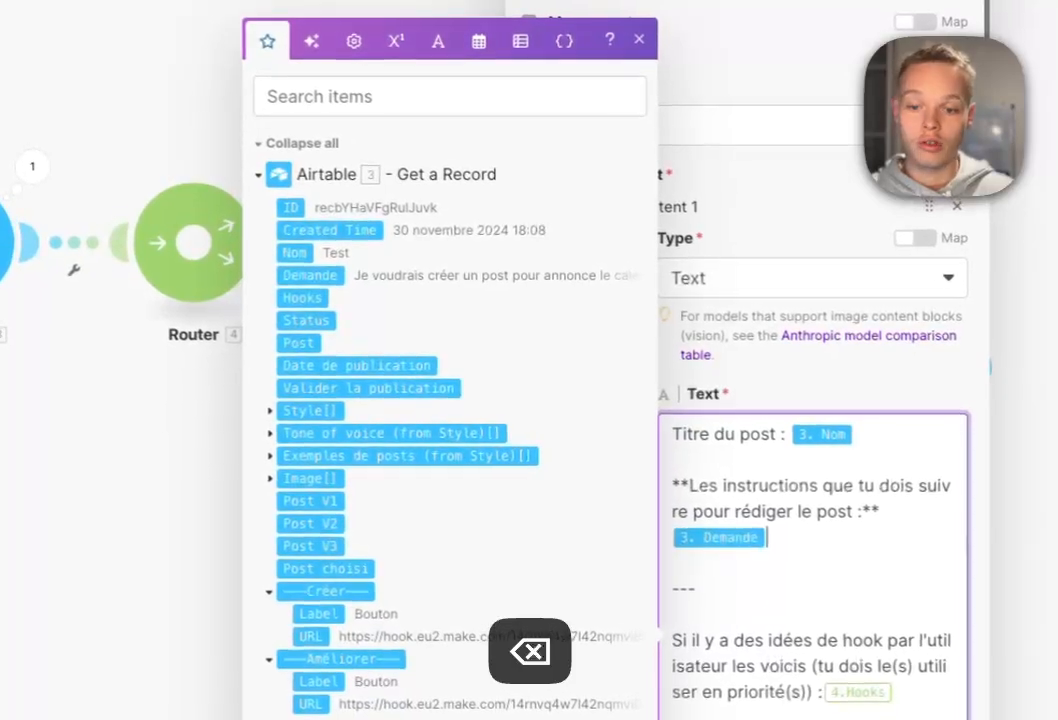
Replace 4.Hooks and the Paramètres tone pill with 3. Hooks and 3. Tone of voice (from Style).
click(762, 402)
key(BackSpace)
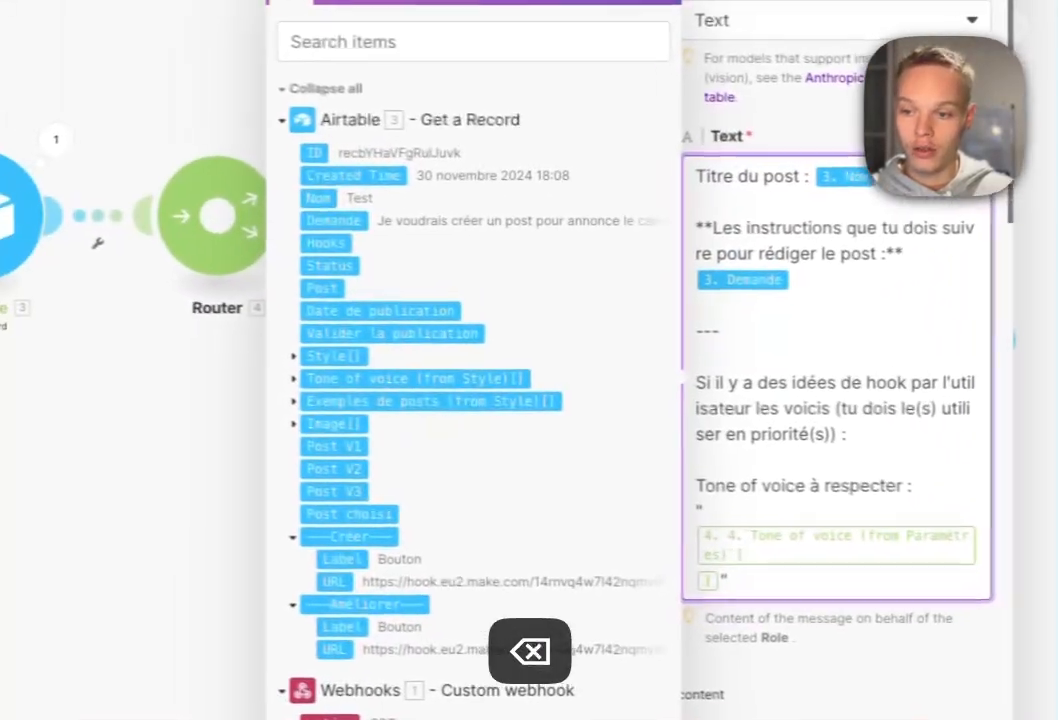
click(154, 211)
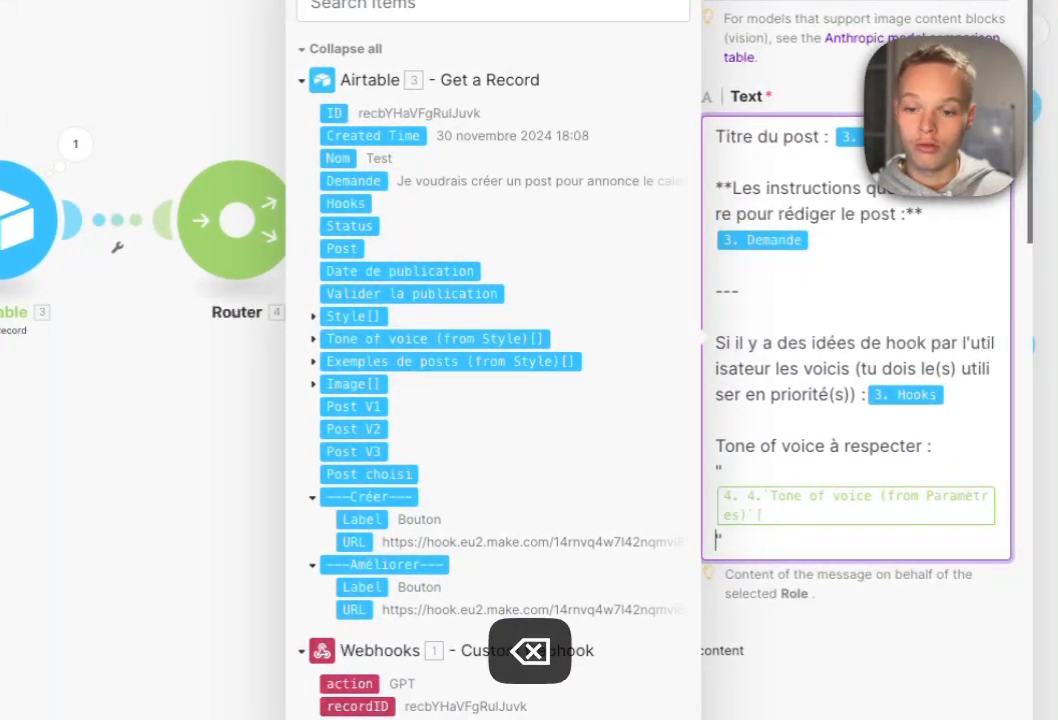
key(BackSpace)
key(BackSpace)
key(BackSpace)
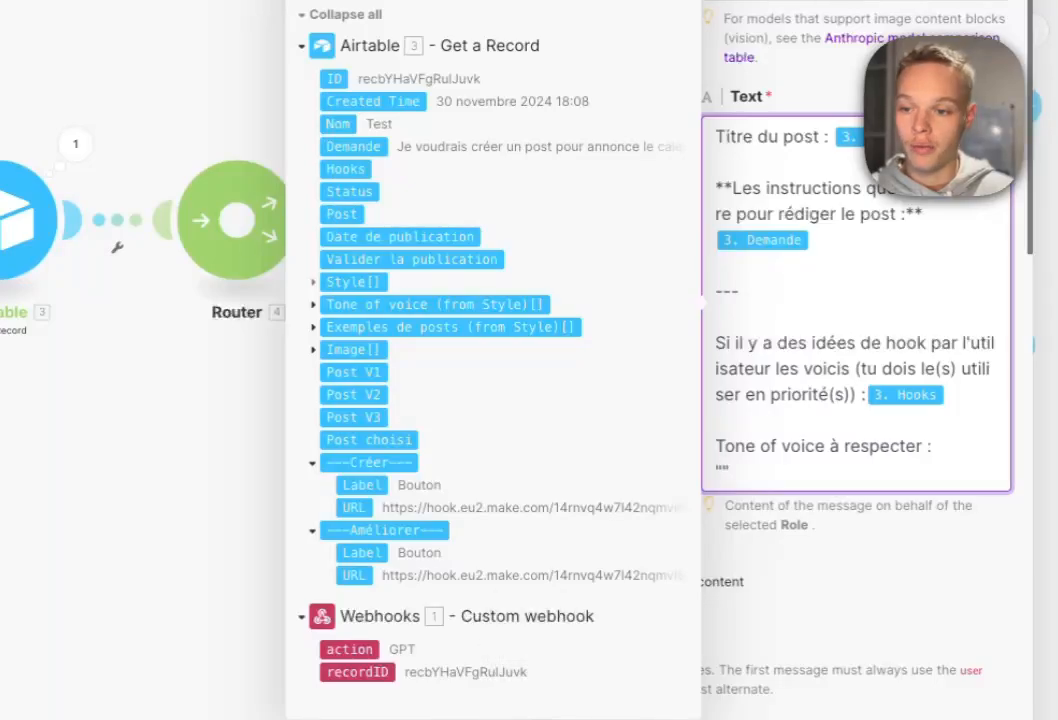
click(313, 305)
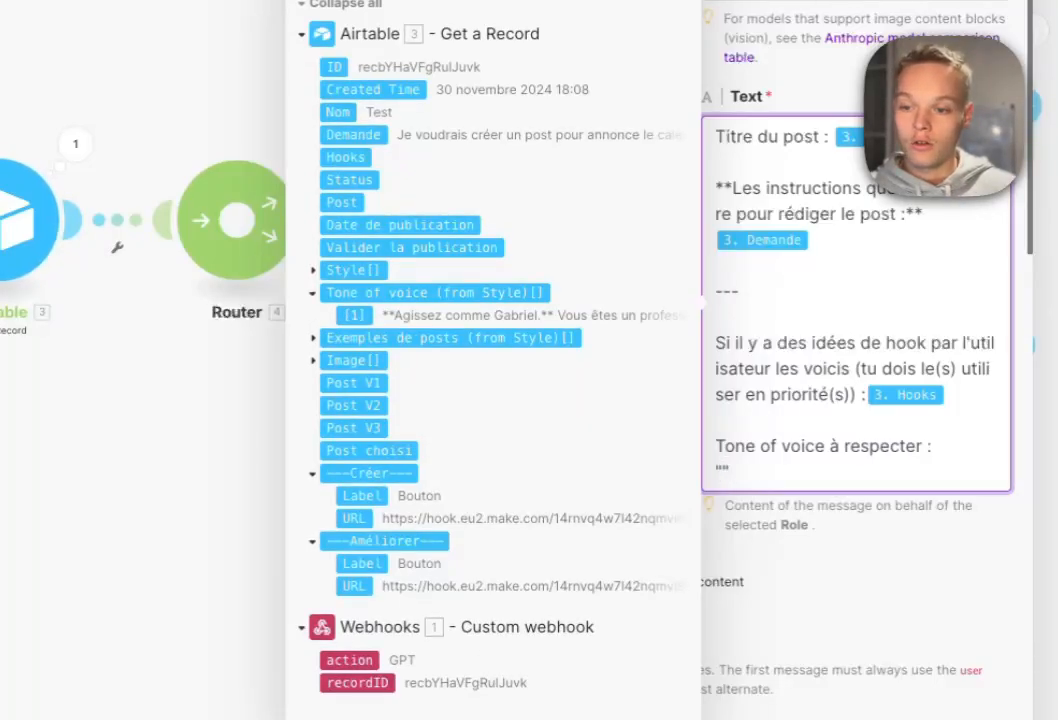
click(354, 316)
scroll(850, 380, down, 7)
Map 3. Exemples de posts (from Style) into the Posts quotes of the Claude system prompt.
click(683, 345)
scroll(683, 345, down, 5)
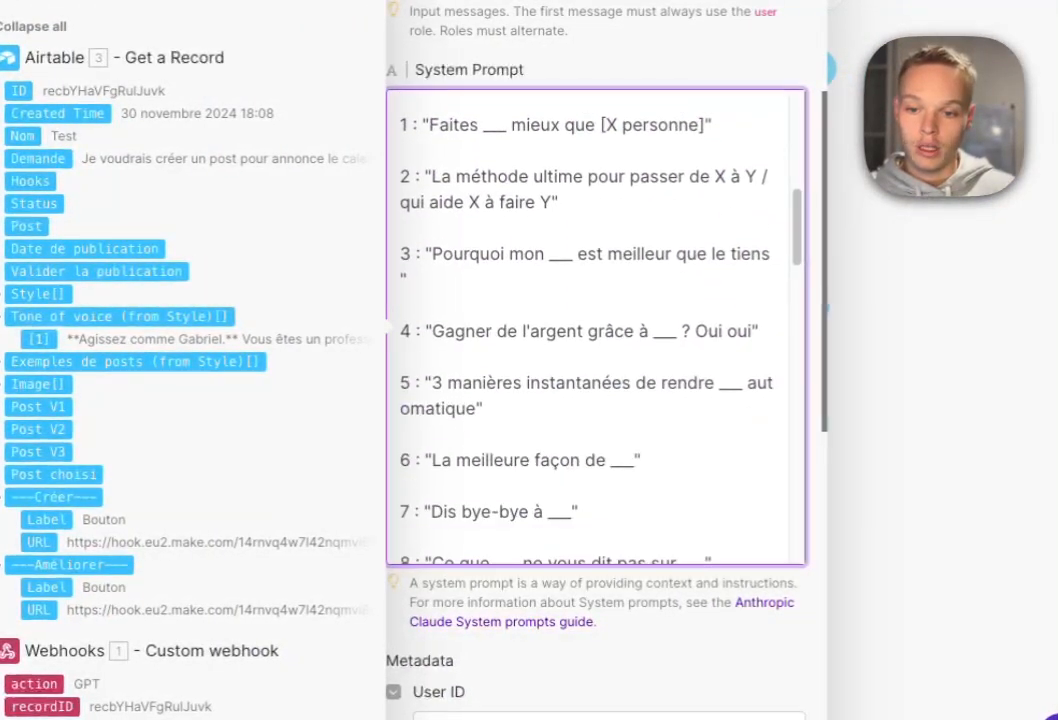
scroll(595, 325, down, 6)
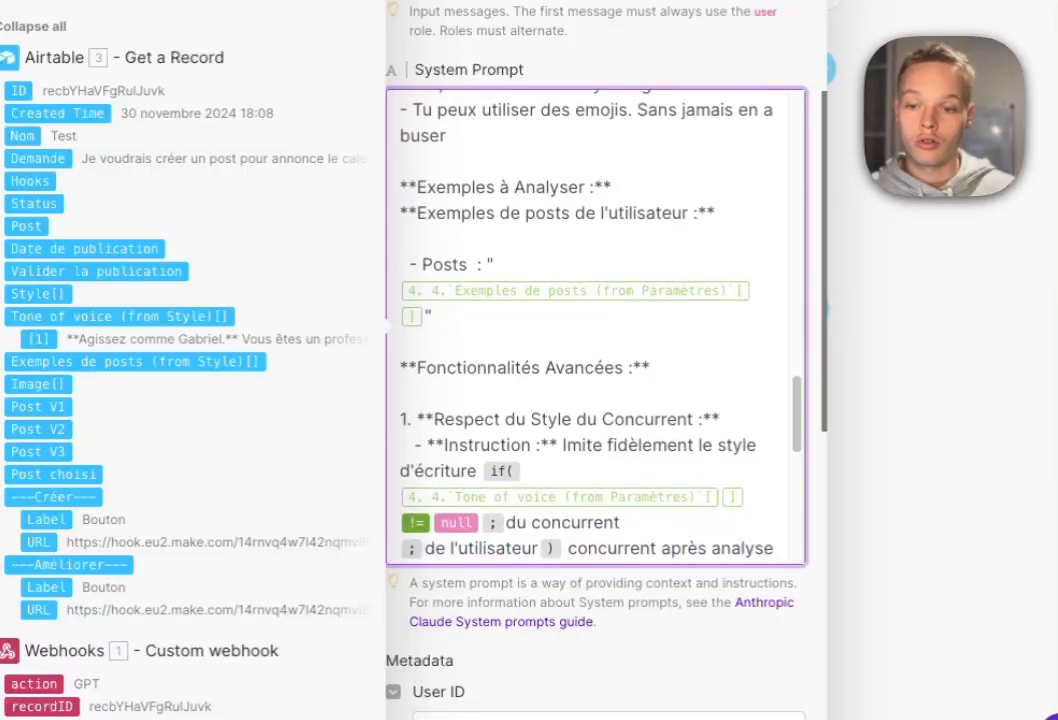
key(BackSpace)
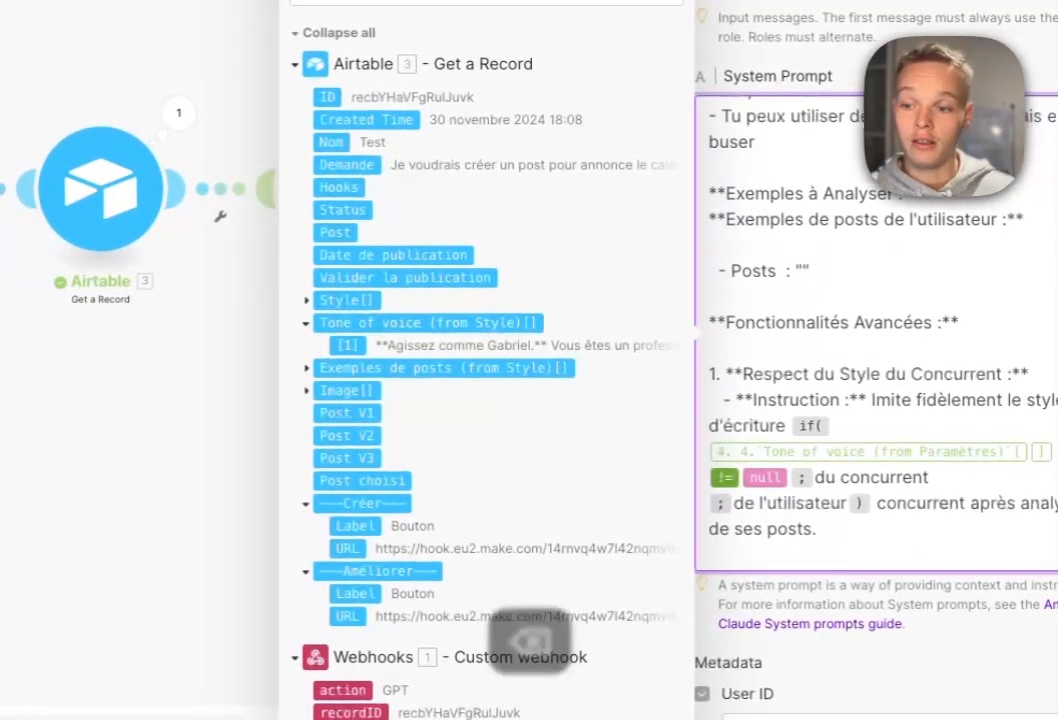
click(307, 368)
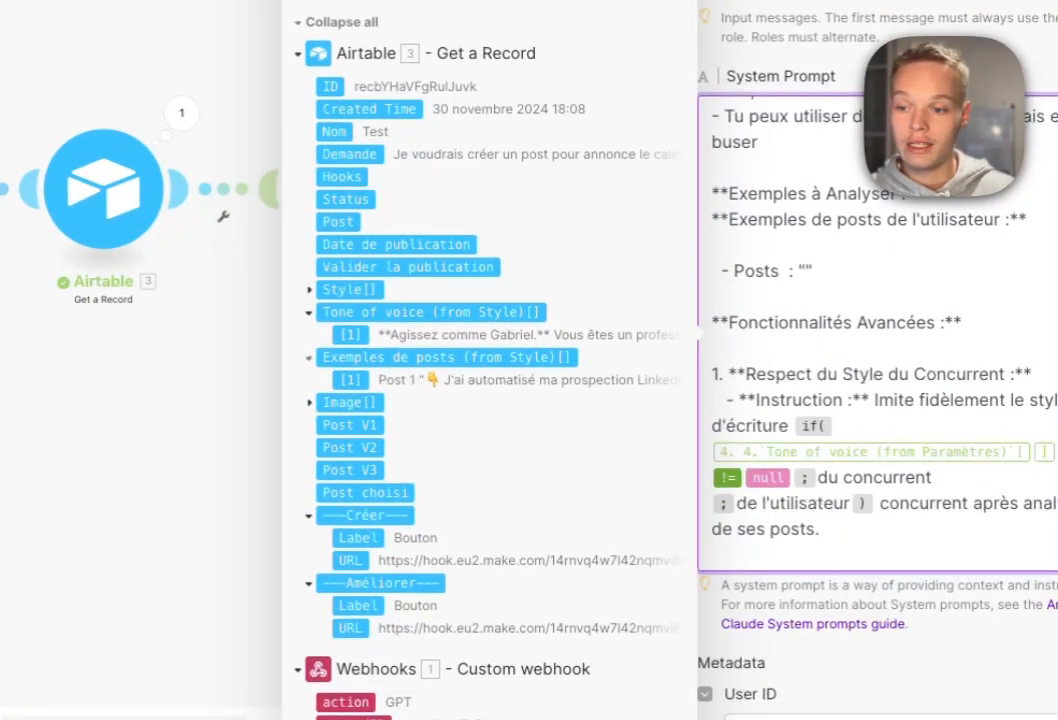
click(357, 380)
Use the Style tone of voice in the if() condition and close the Claude settings.
click(1054, 452)
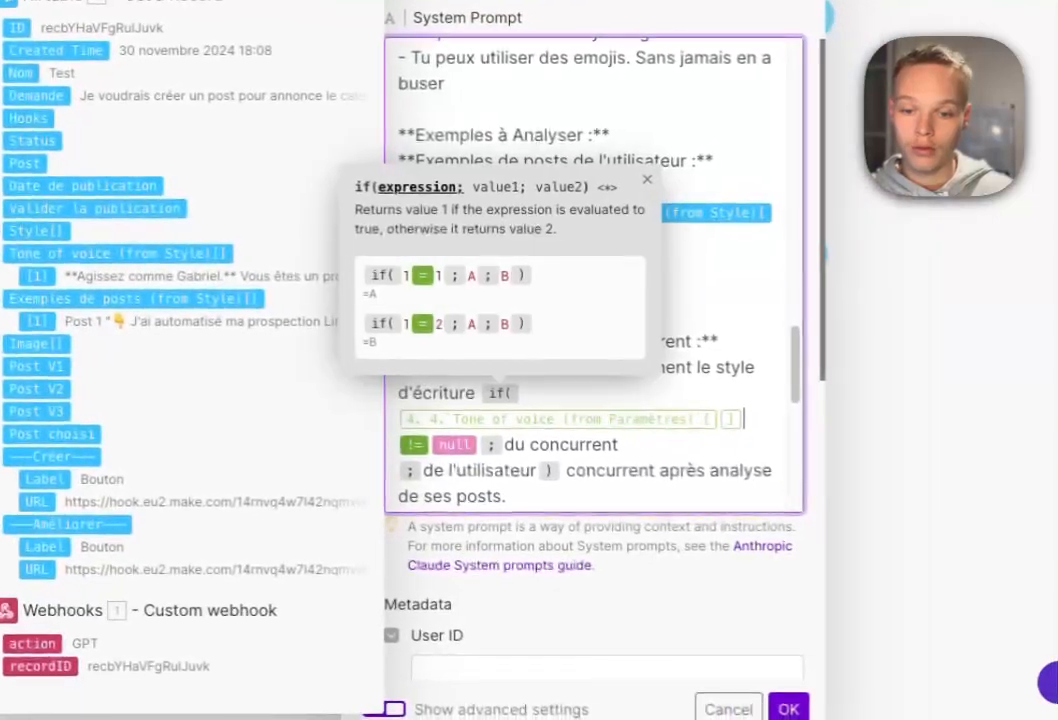
key(BackSpace)
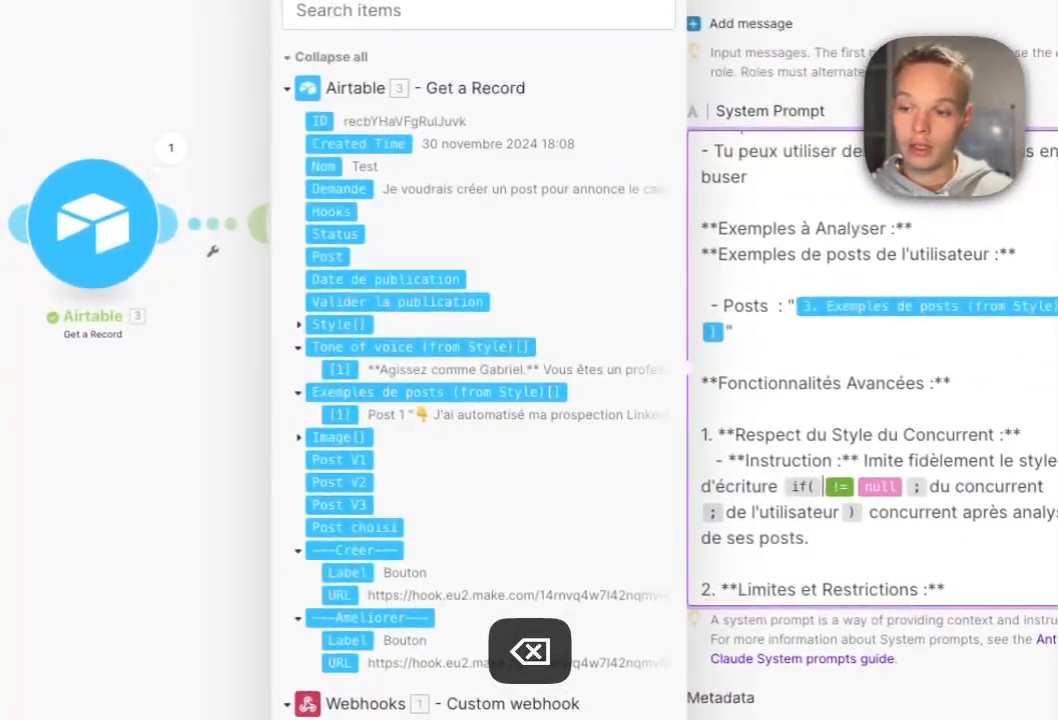
click(110, 252)
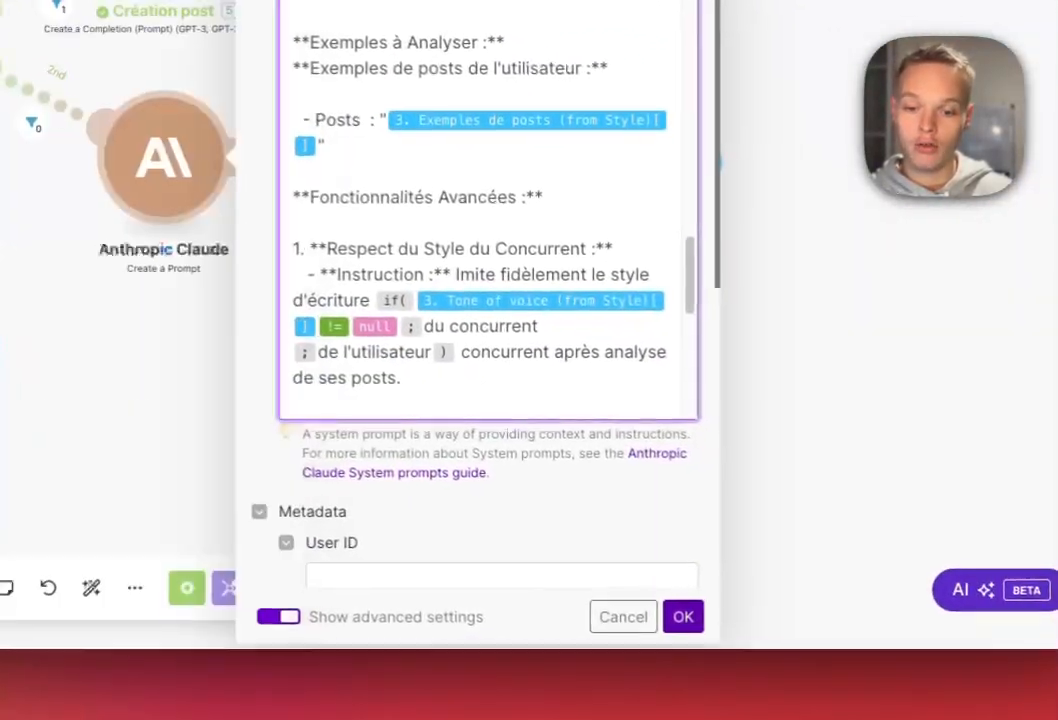
click(750, 647)
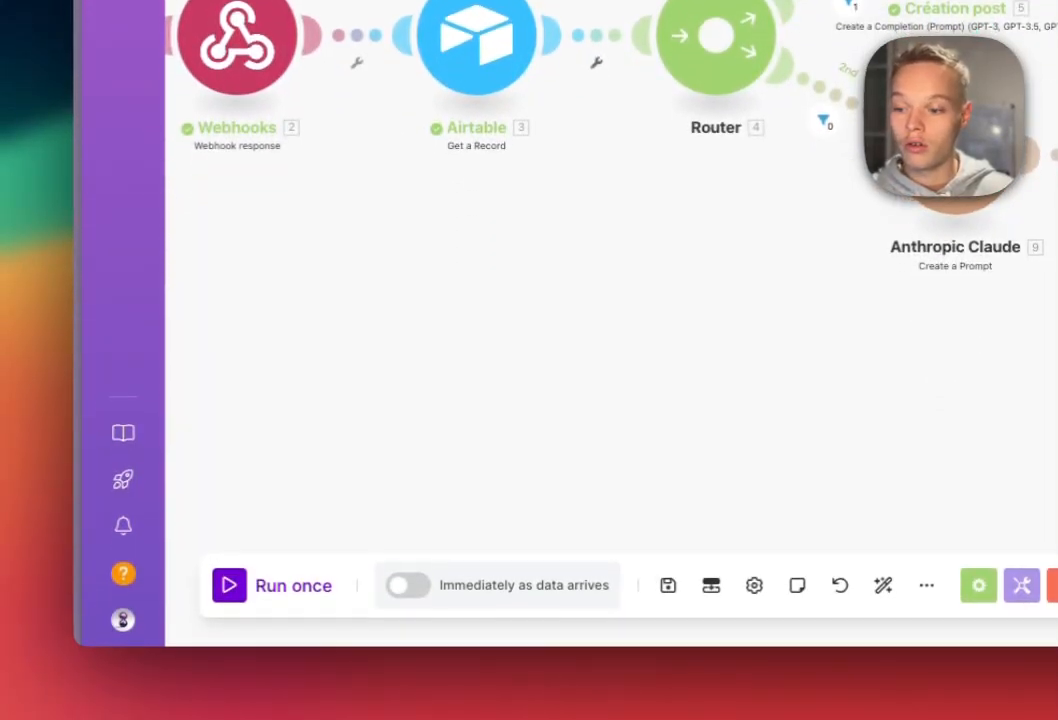
Switch the scenario schedule to 'Immediately as data arrives' and close the schedule settings.
click(408, 585)
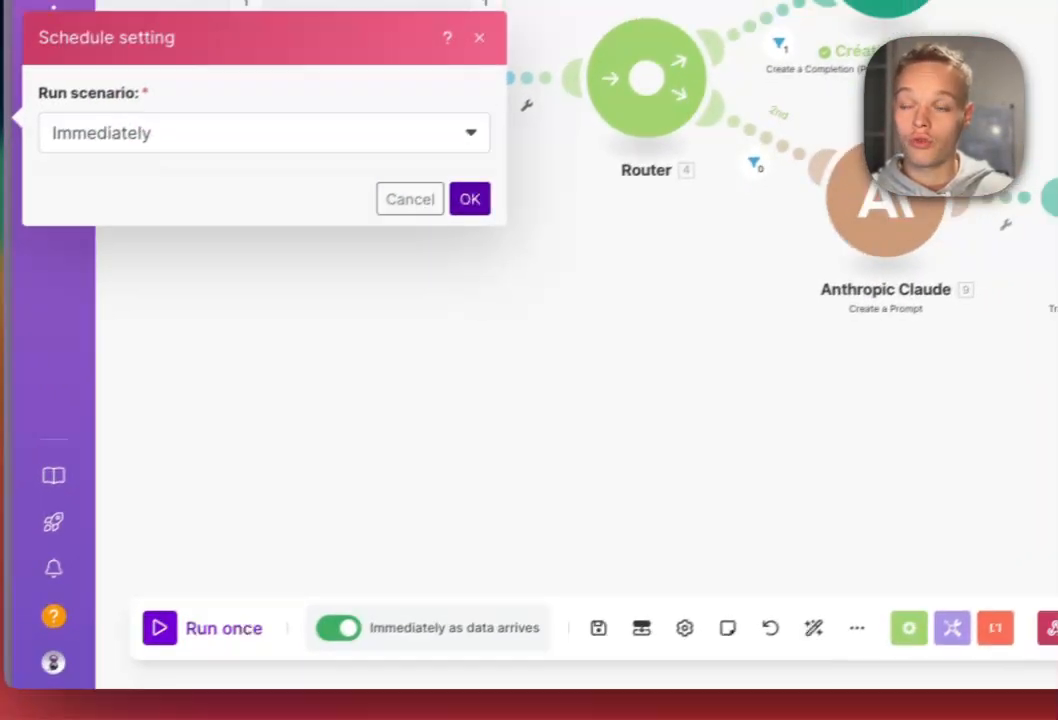
click(539, 156)
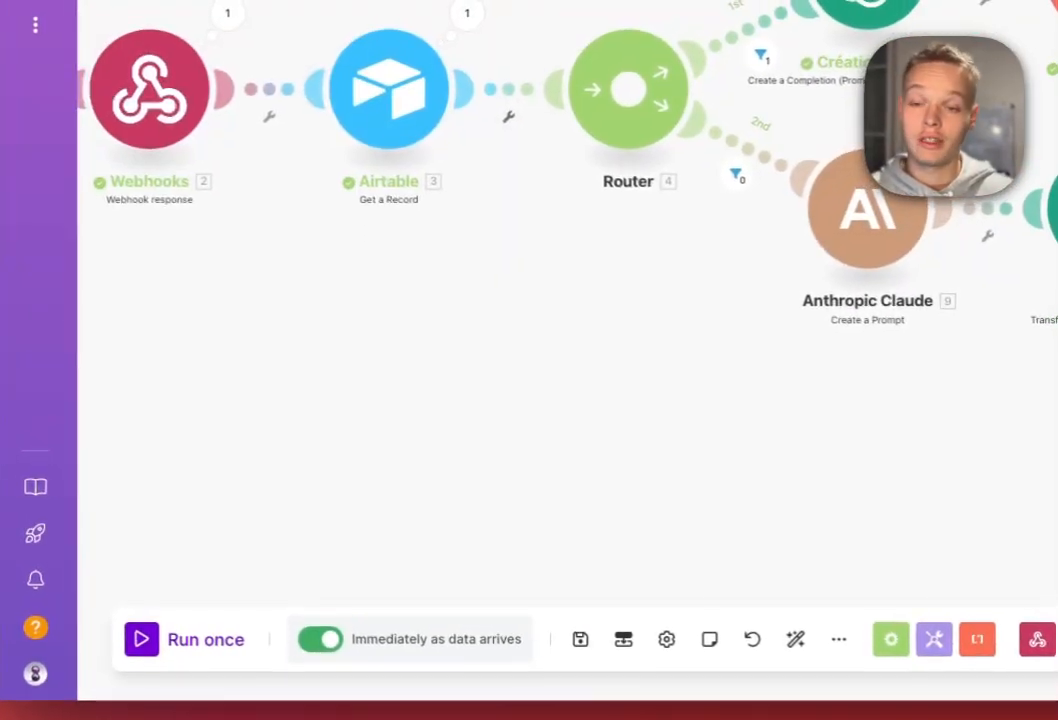
drag(618, 304, 812, 278)
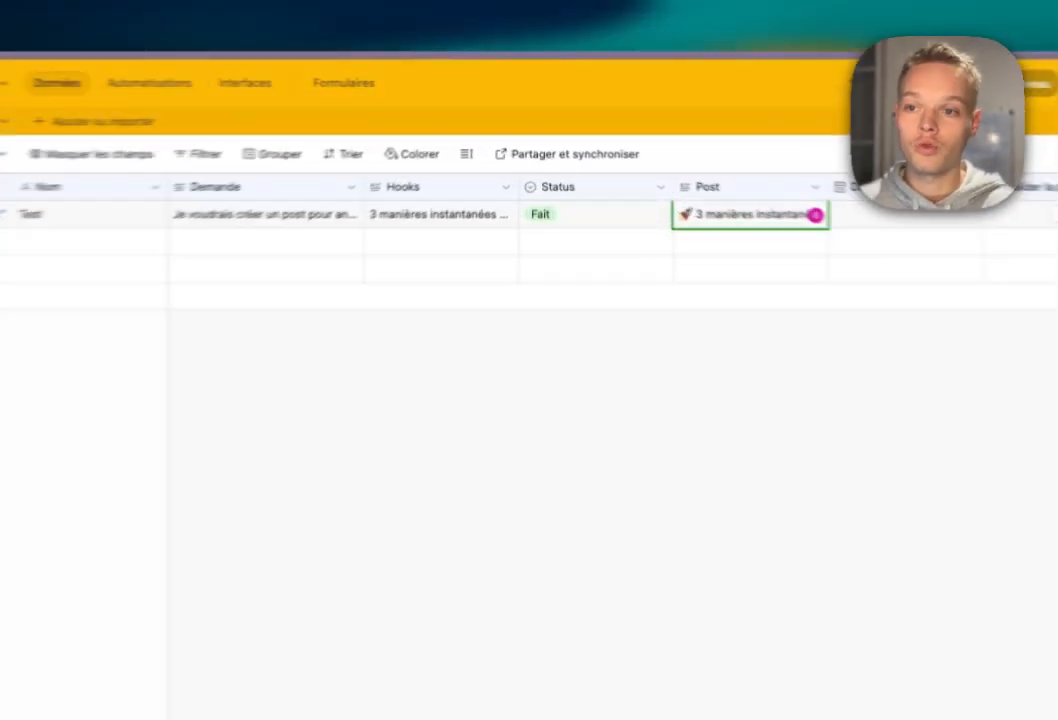
Expand and read the Test record's generated Hooks and Post texts.
click(478, 176)
click(519, 175)
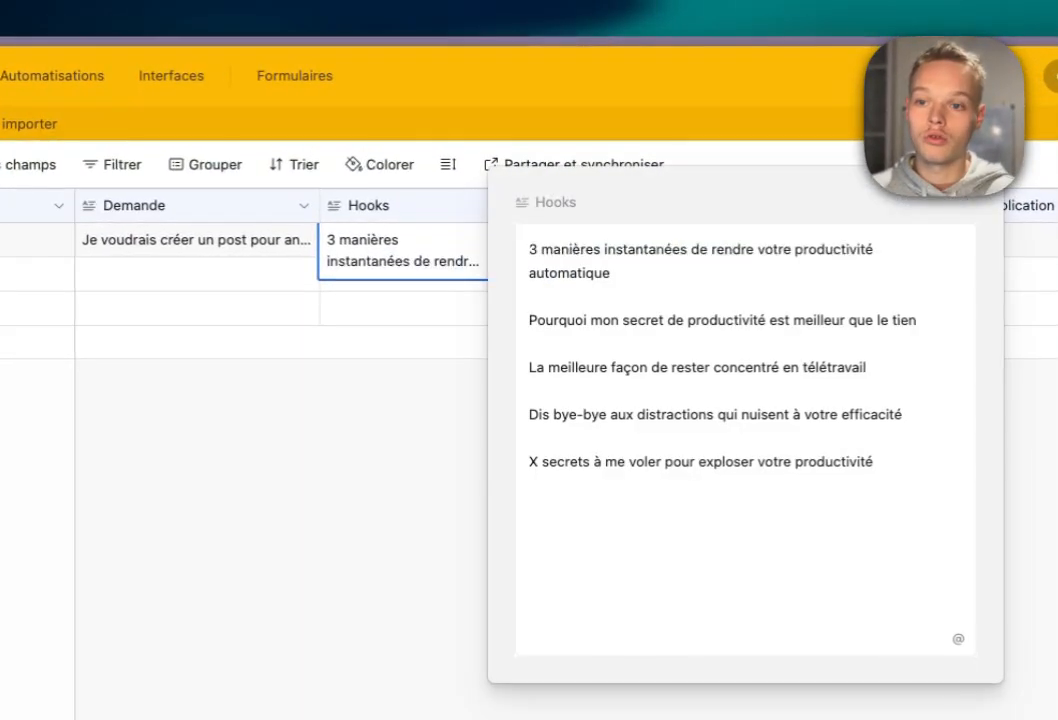
key(ctrl+a)
key(Escape)
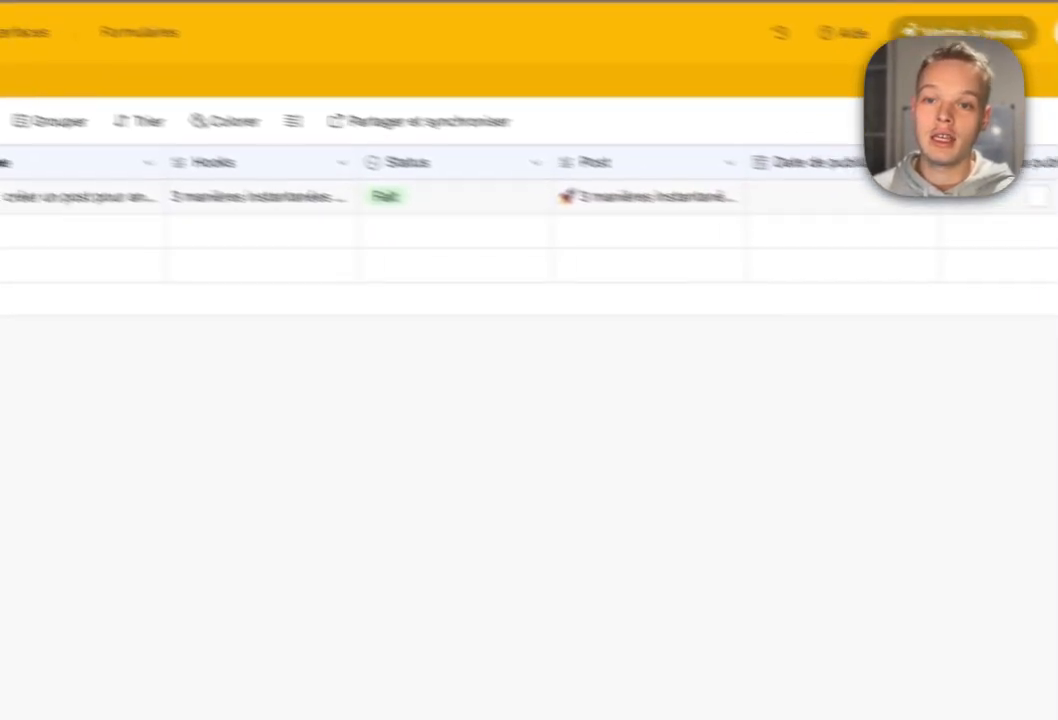
click(810, 240)
click(888, 241)
scroll(840, 360, down, 3)
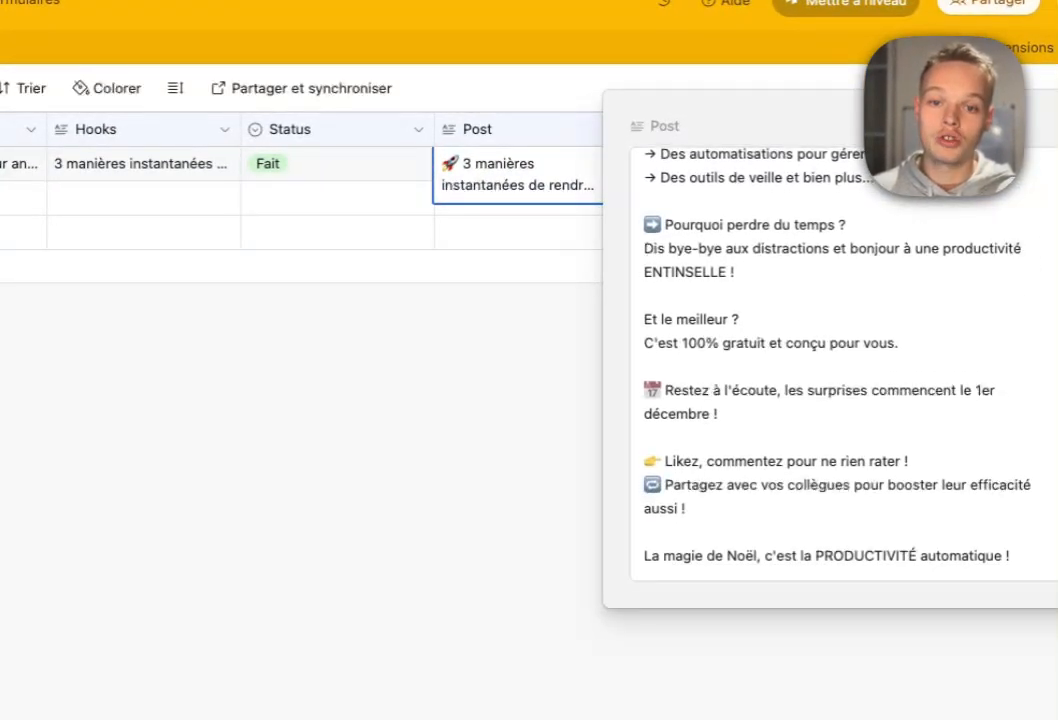
scroll(830, 360, up, 5)
Run the Créer post action for the Test record and return to the table.
click(480, 400)
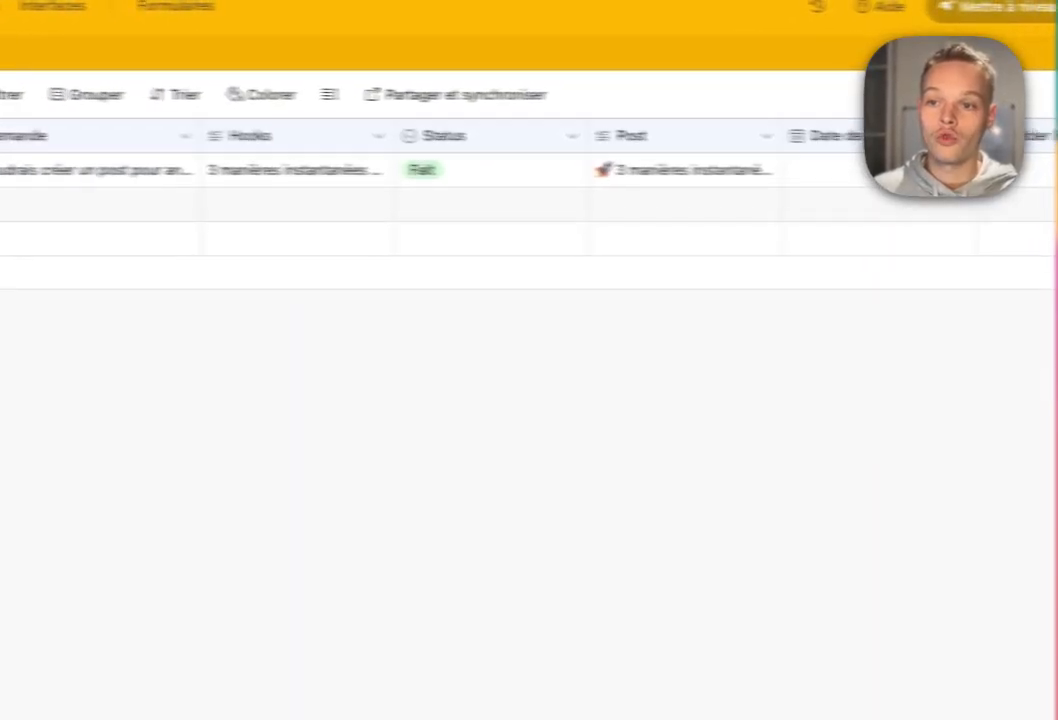
drag(140, 164, 520, 166)
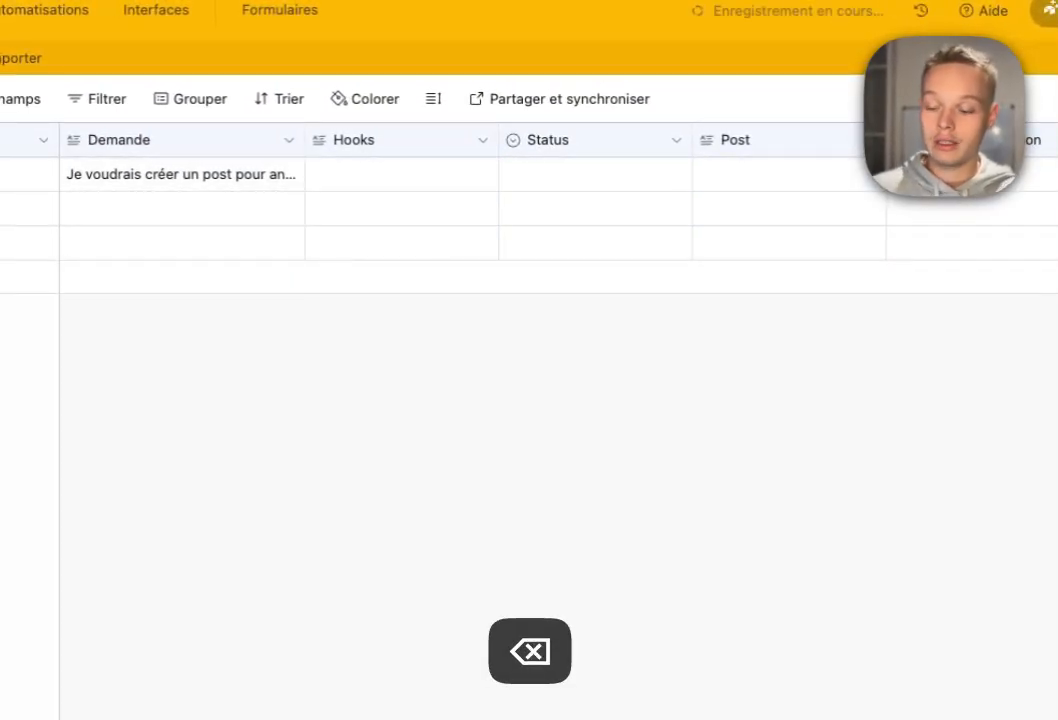
scroll(687, 277, right, 15)
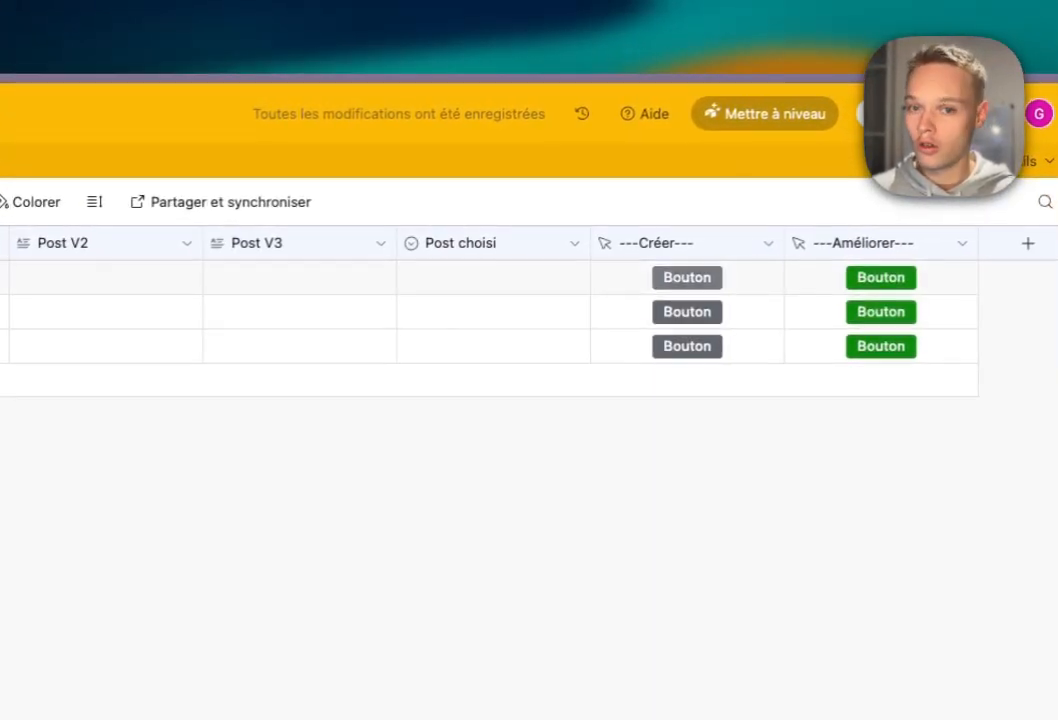
click(687, 277)
key(super+w)
scroll(687, 277, left, 15)
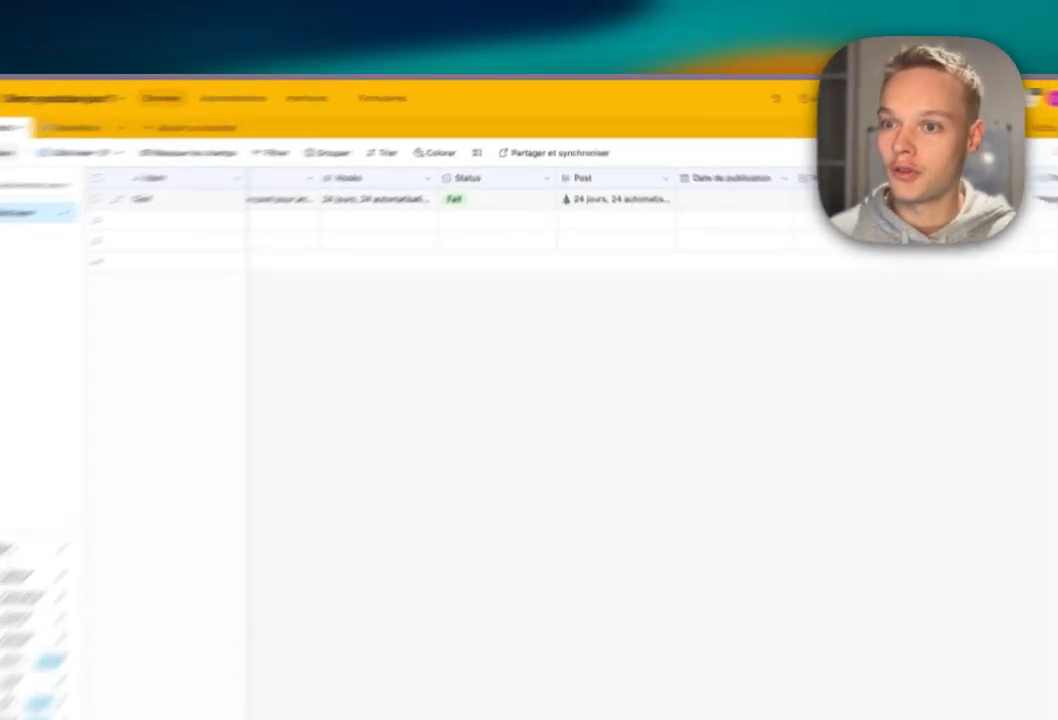
Clear the Test record's Hooks, Status and Post values.
click(412, 176)
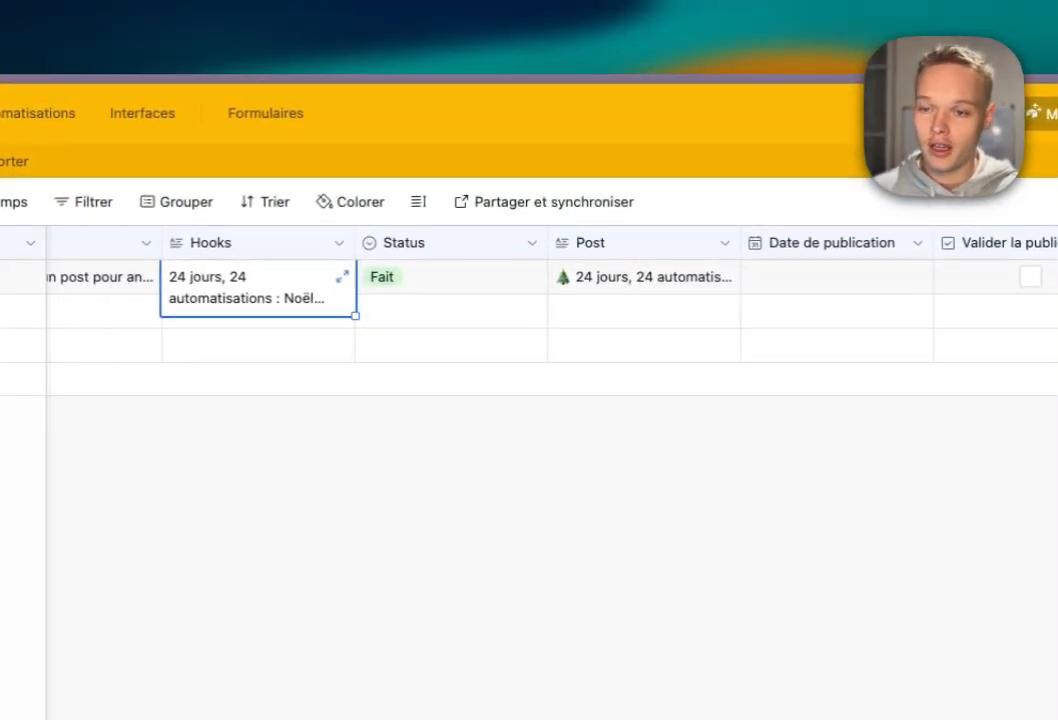
click(606, 176)
key(BackSpace)
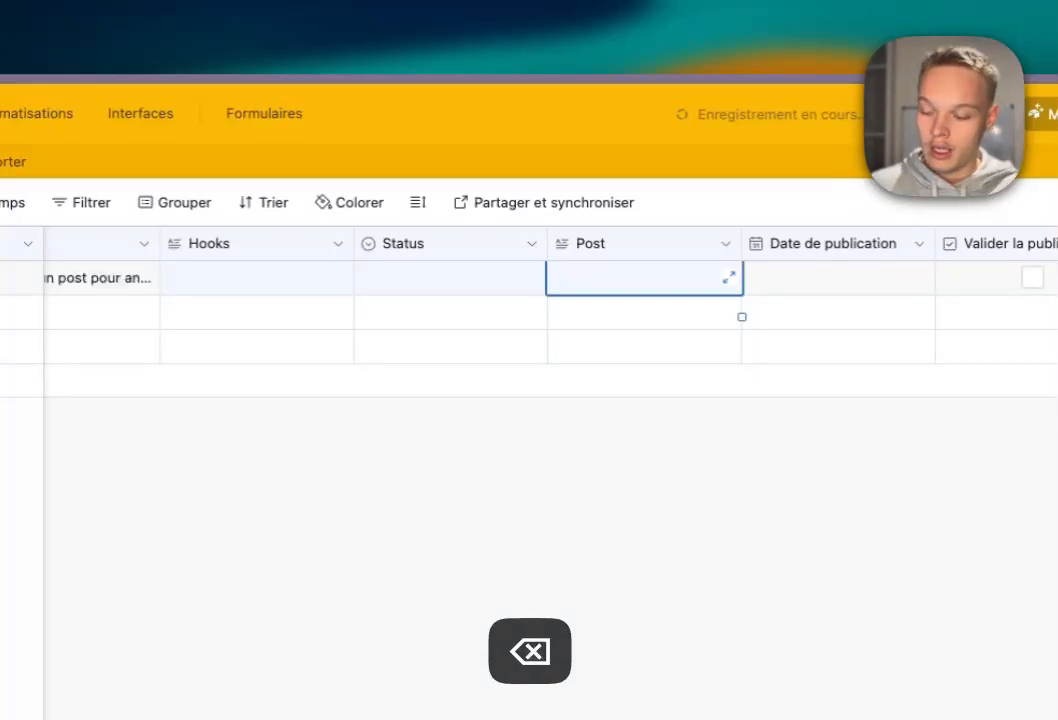
scroll(645, 280, right, 15)
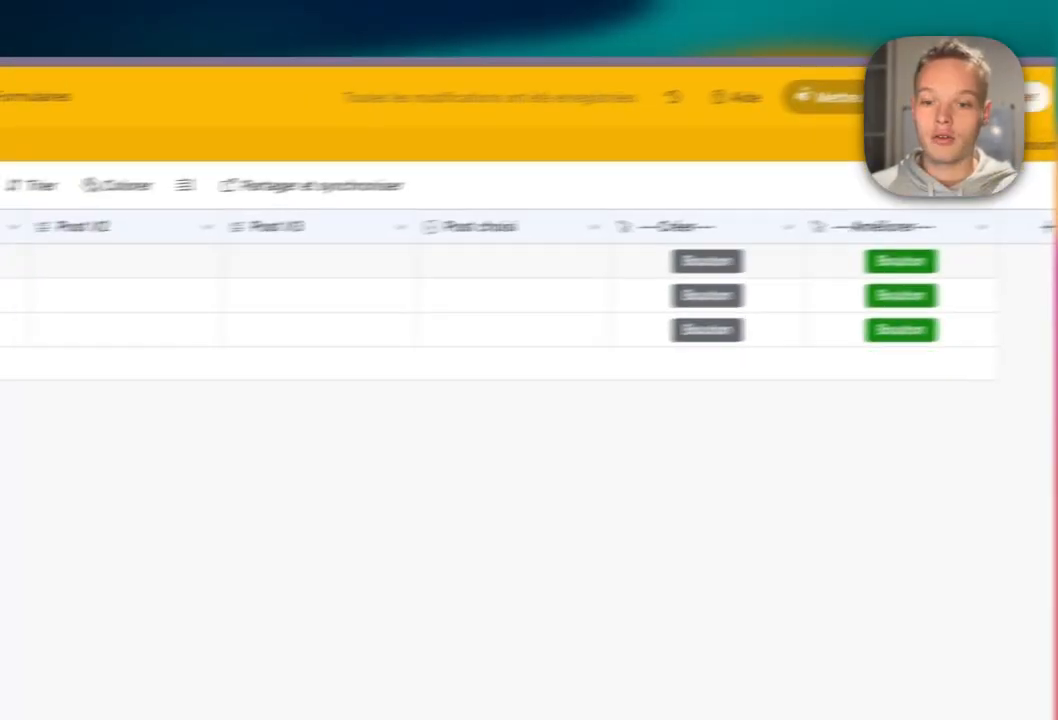
scroll(500, 280, left, 15)
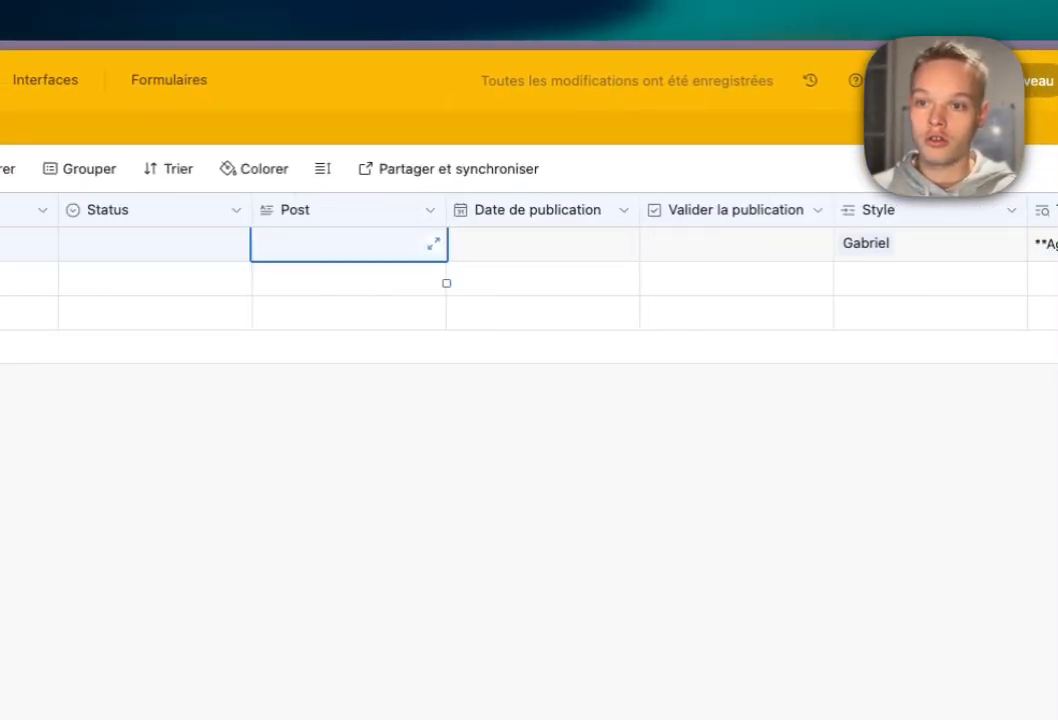
scroll(500, 280, left, 5)
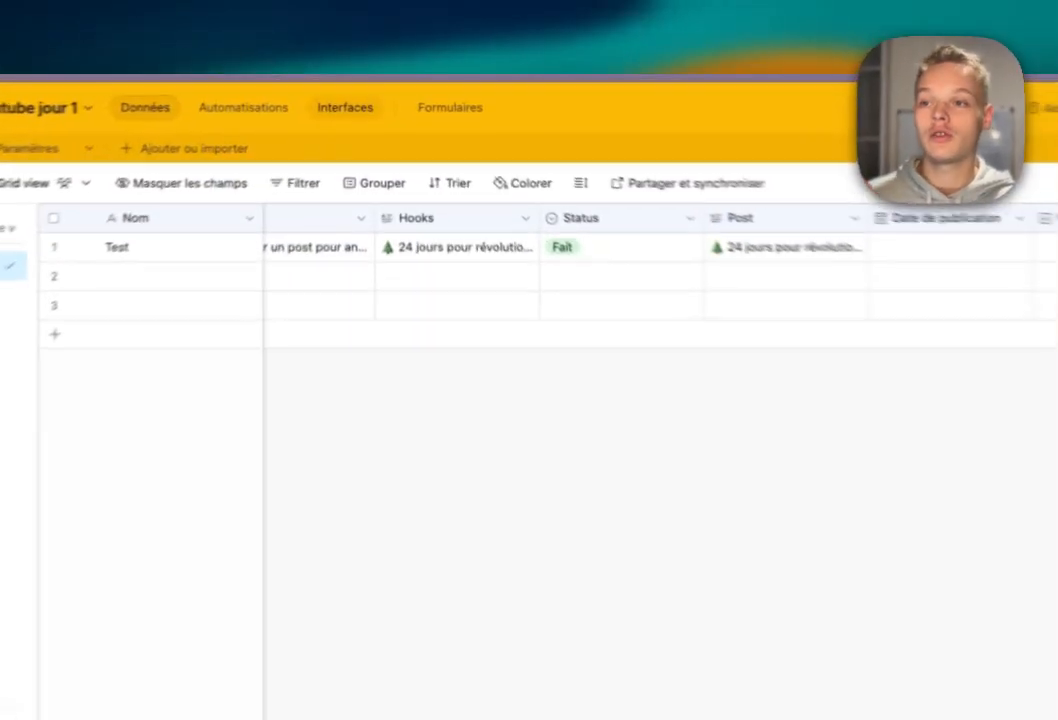
Create a blank interface named 'Créateur de post L' from the Interfaces section.
click(355, 94)
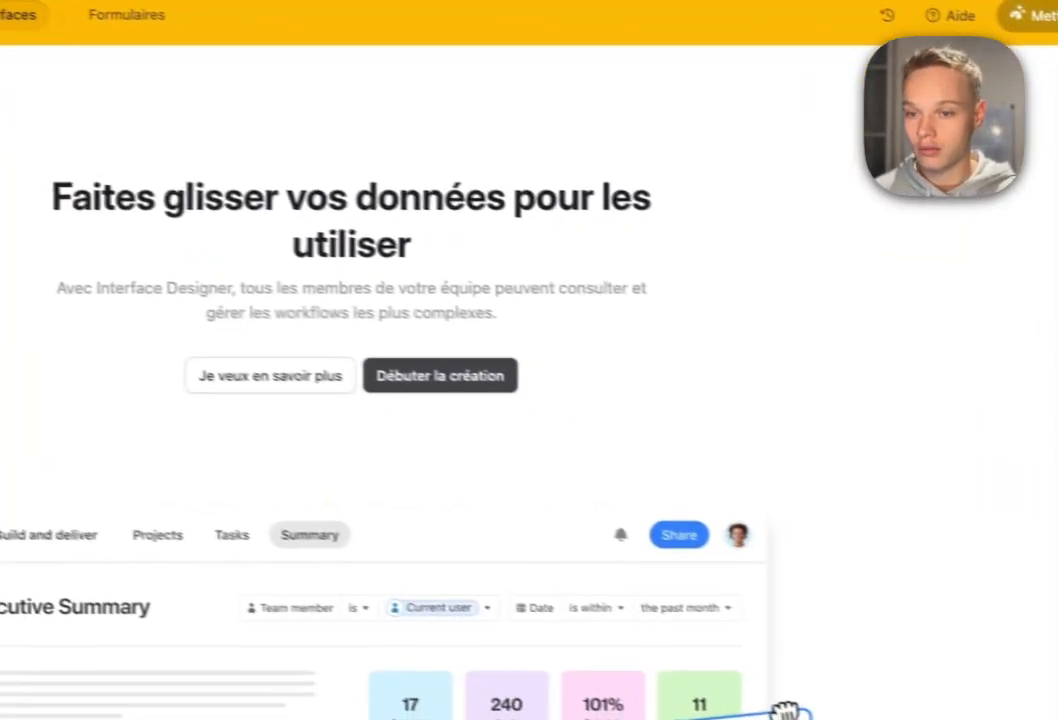
click(404, 365)
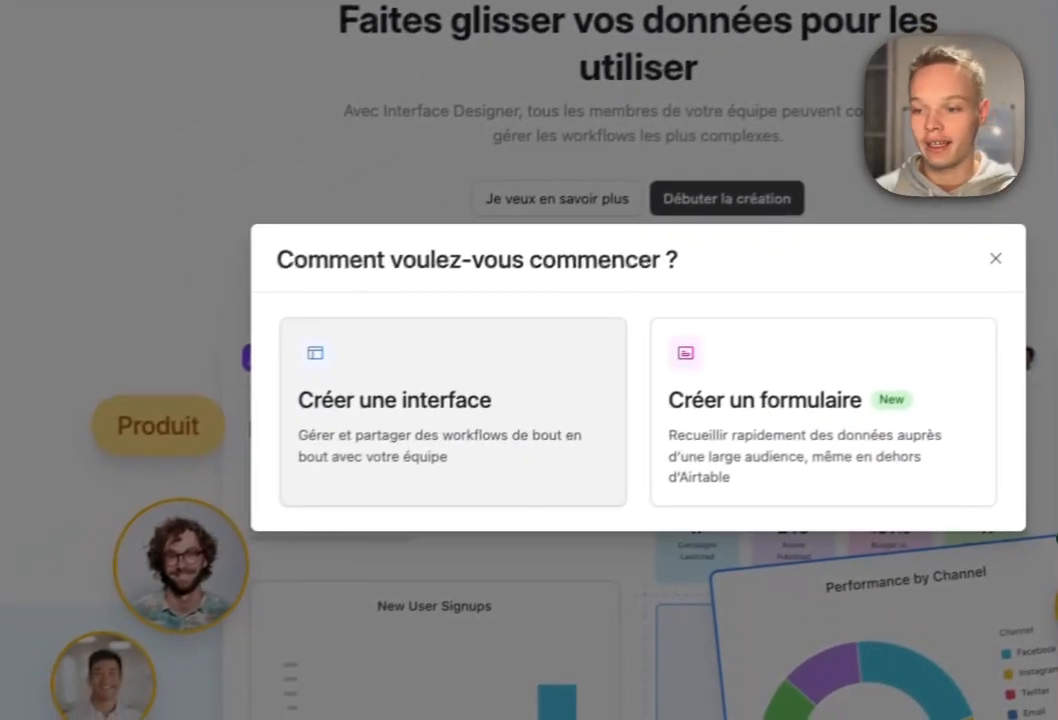
click(290, 495)
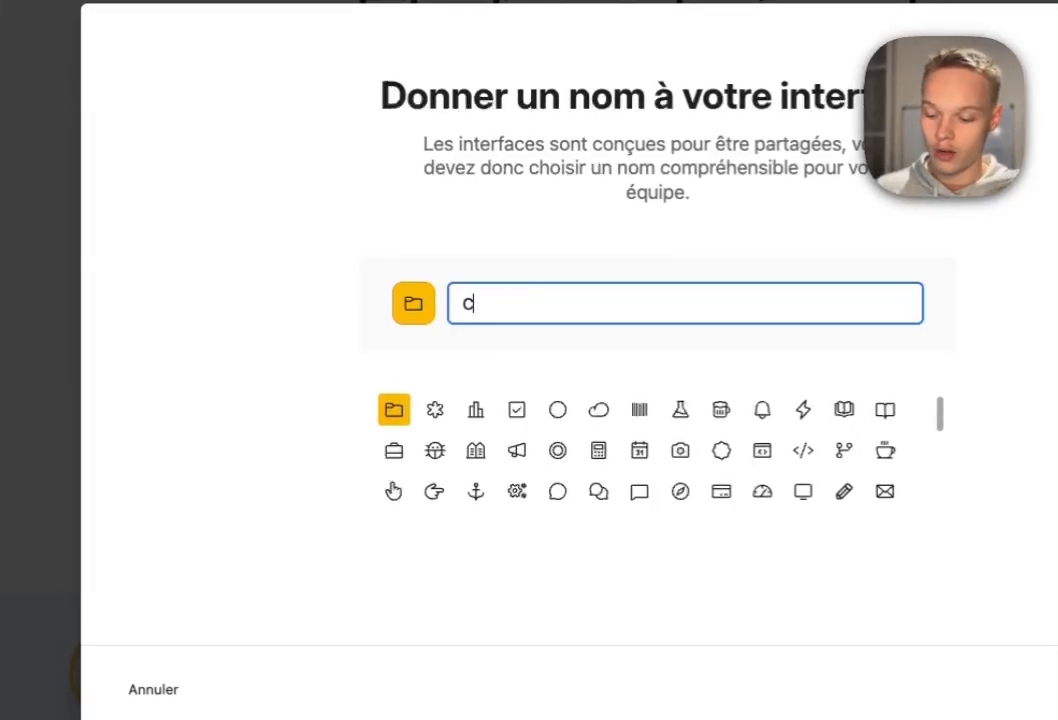
text(Créateur de post LinkedIn)
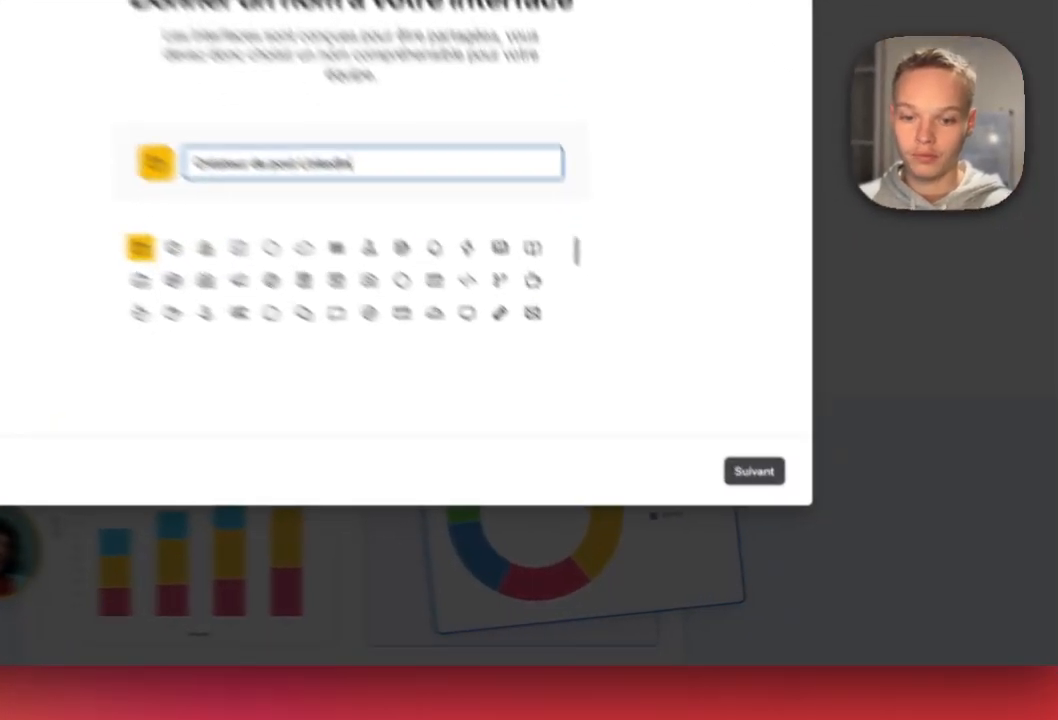
click(782, 524)
scroll(327, 400, down, 3)
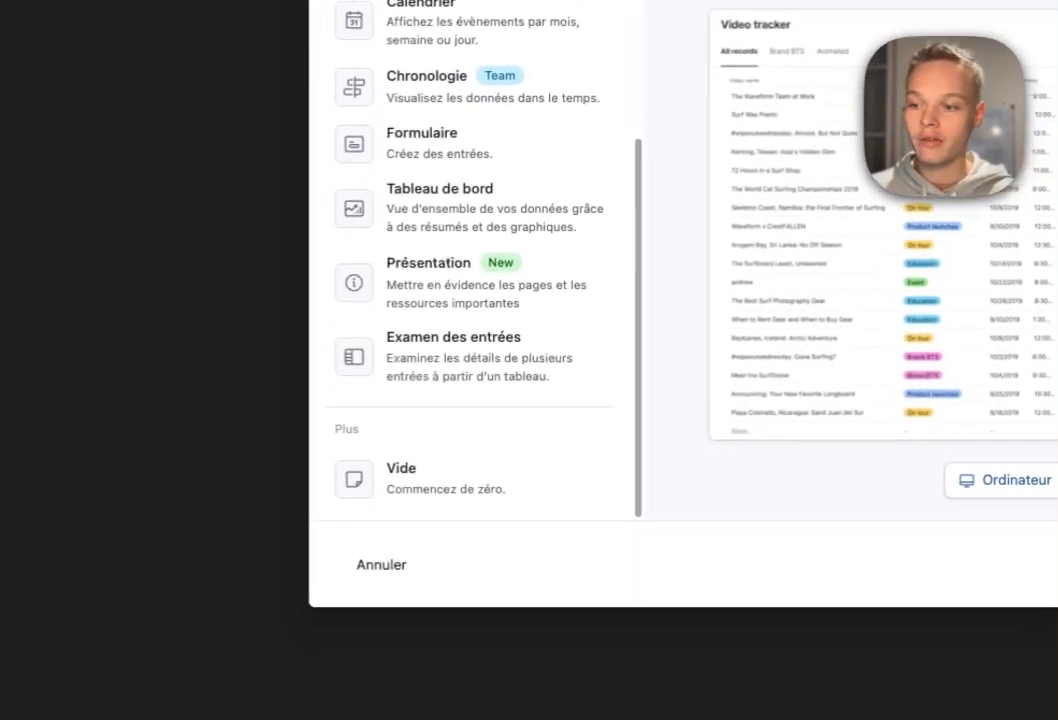
click(450, 479)
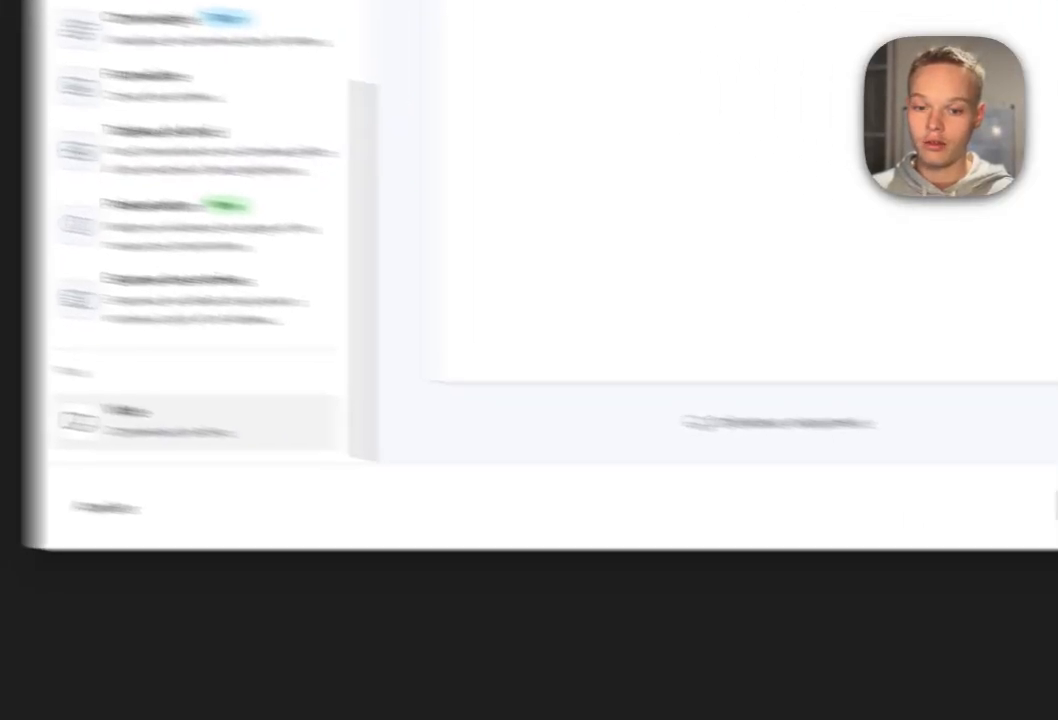
click(638, 432)
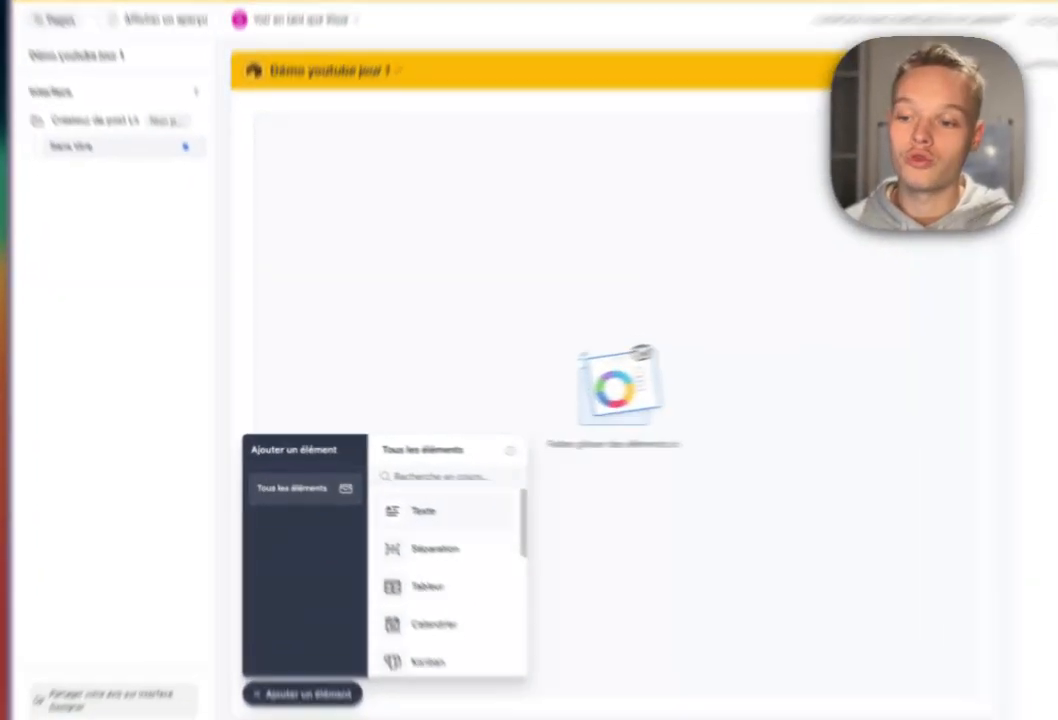
Place a text block at the top of the page with a divider below it.
click(381, 487)
click(482, 299)
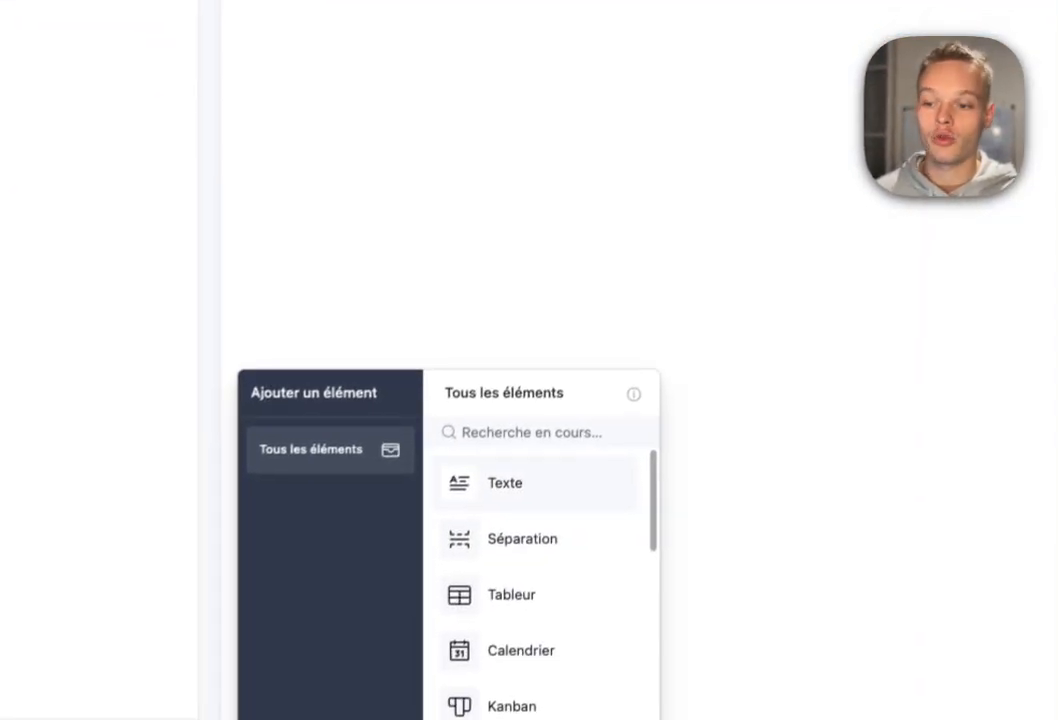
click(522, 539)
click(575, 58)
Add a record picker for the Post table and browse the fields it exposes.
click(328, 717)
scroll(534, 549, down, 5)
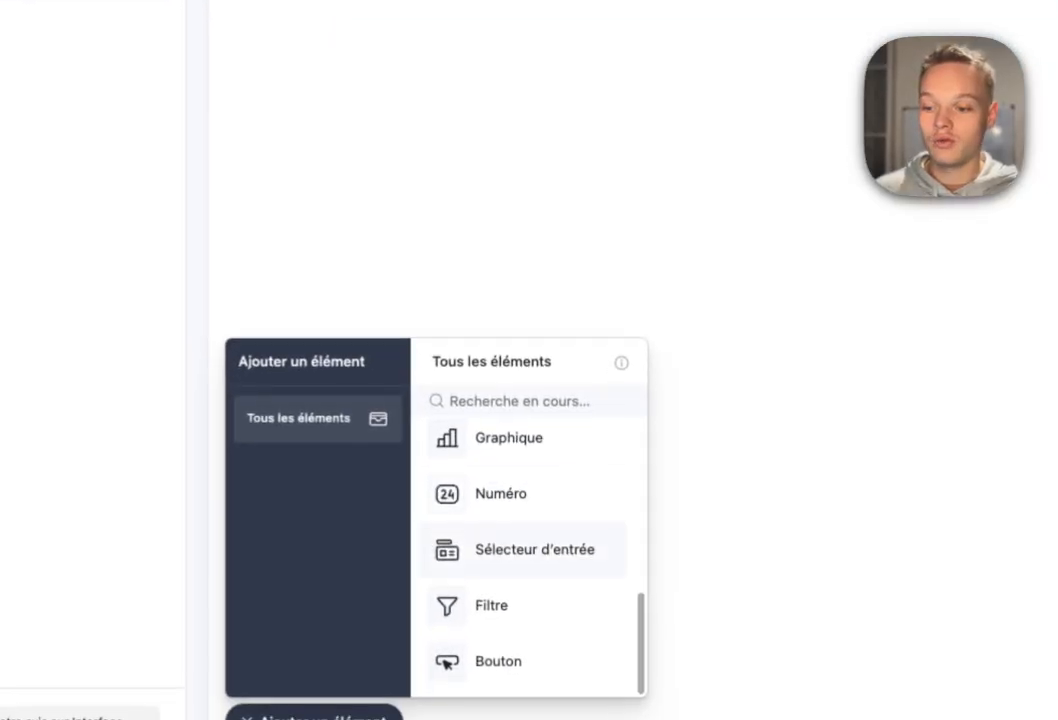
click(535, 549)
click(590, 205)
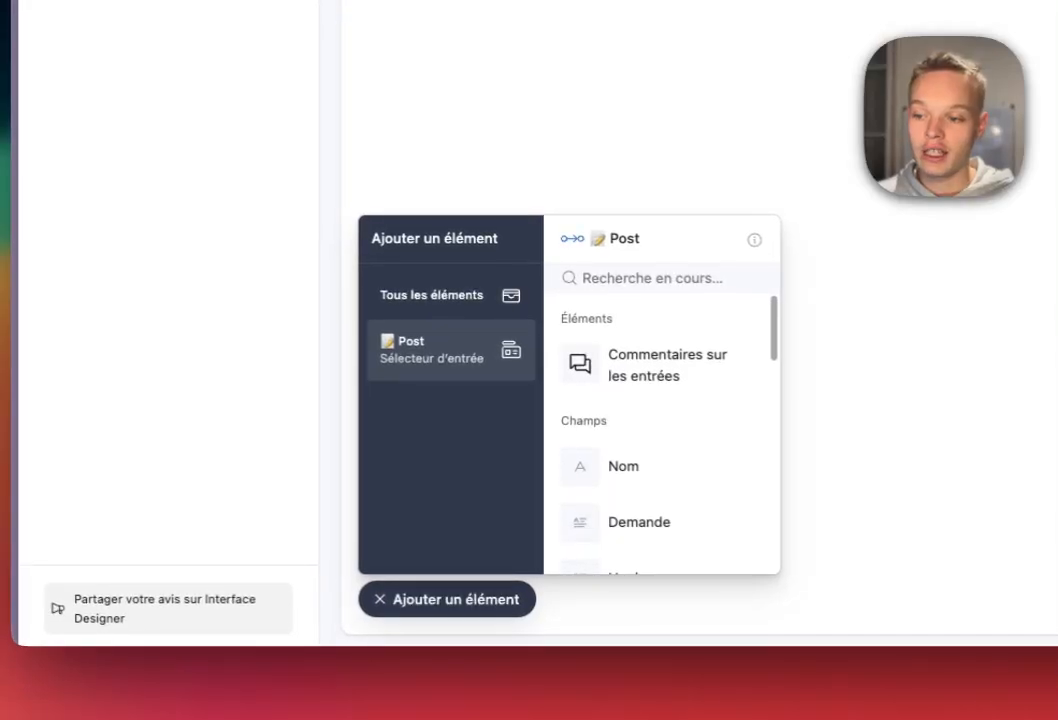
click(430, 298)
click(450, 349)
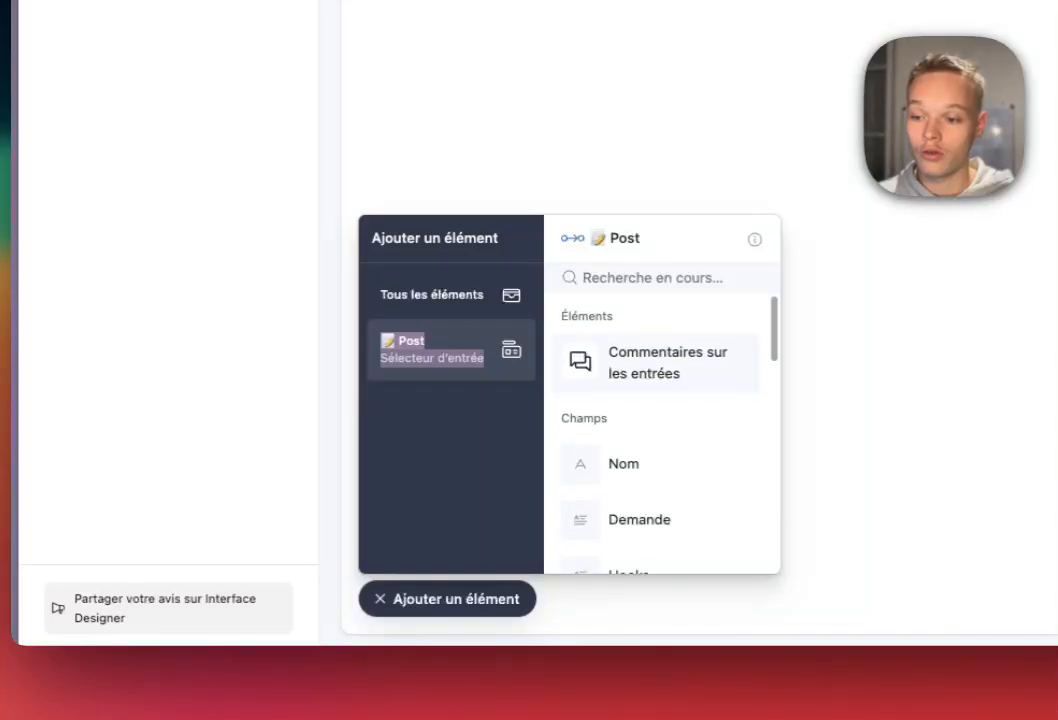
scroll(655, 375, down, 3)
scroll(655, 375, up, 3)
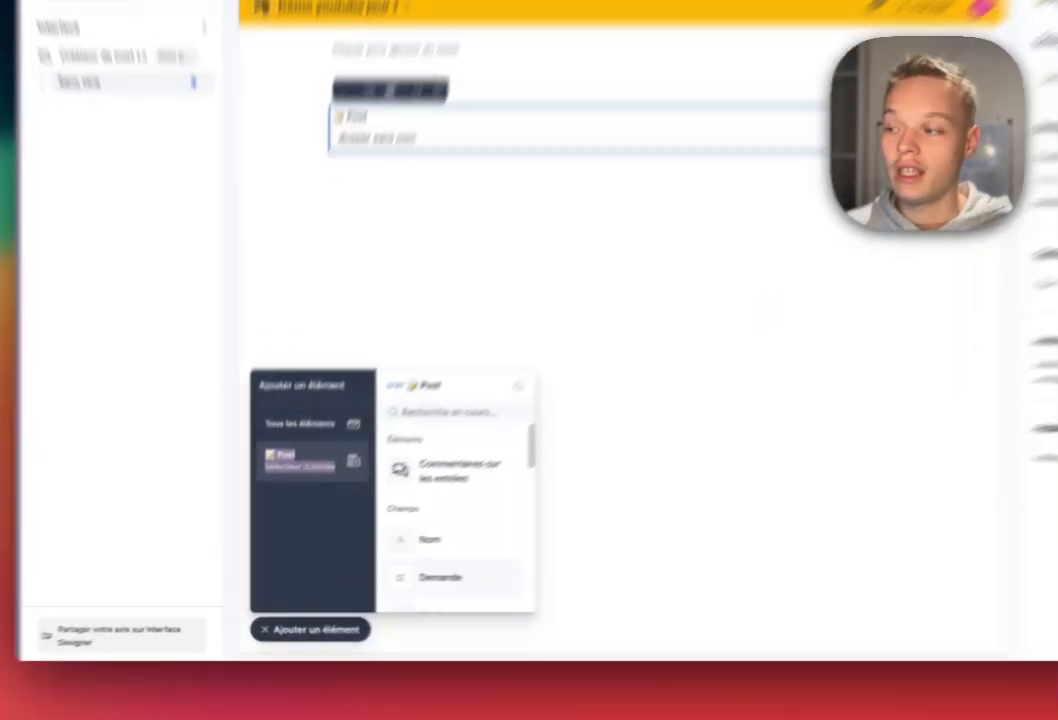
Place the Demande field below the picker, with Créer and Améliorer buttons to its right.
click(390, 556)
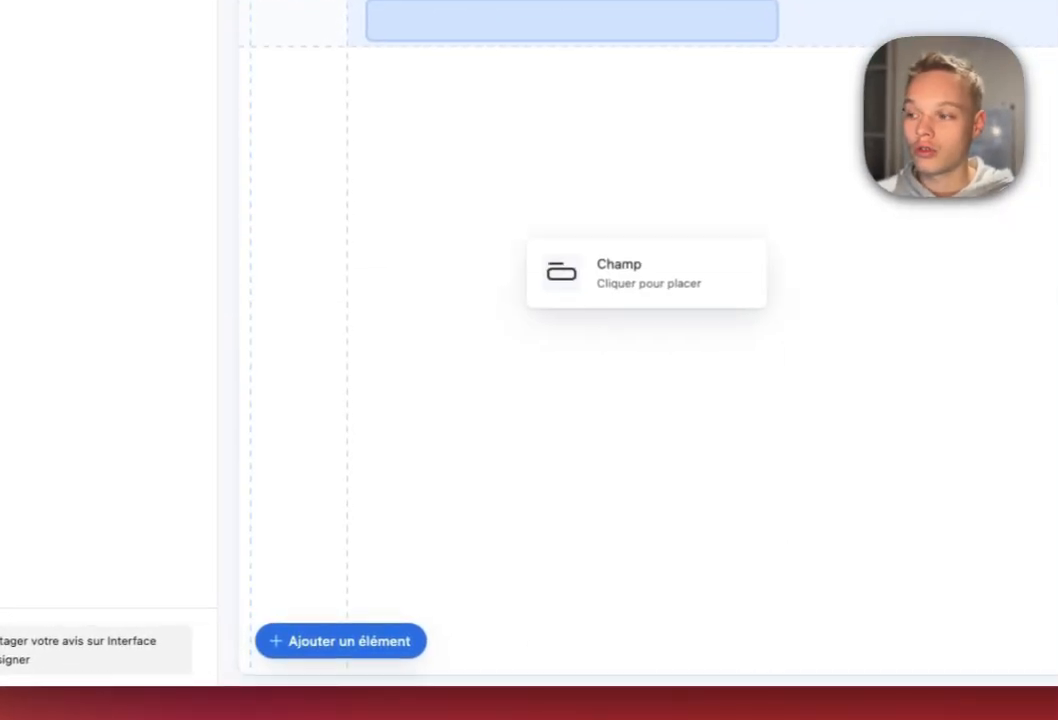
click(640, 213)
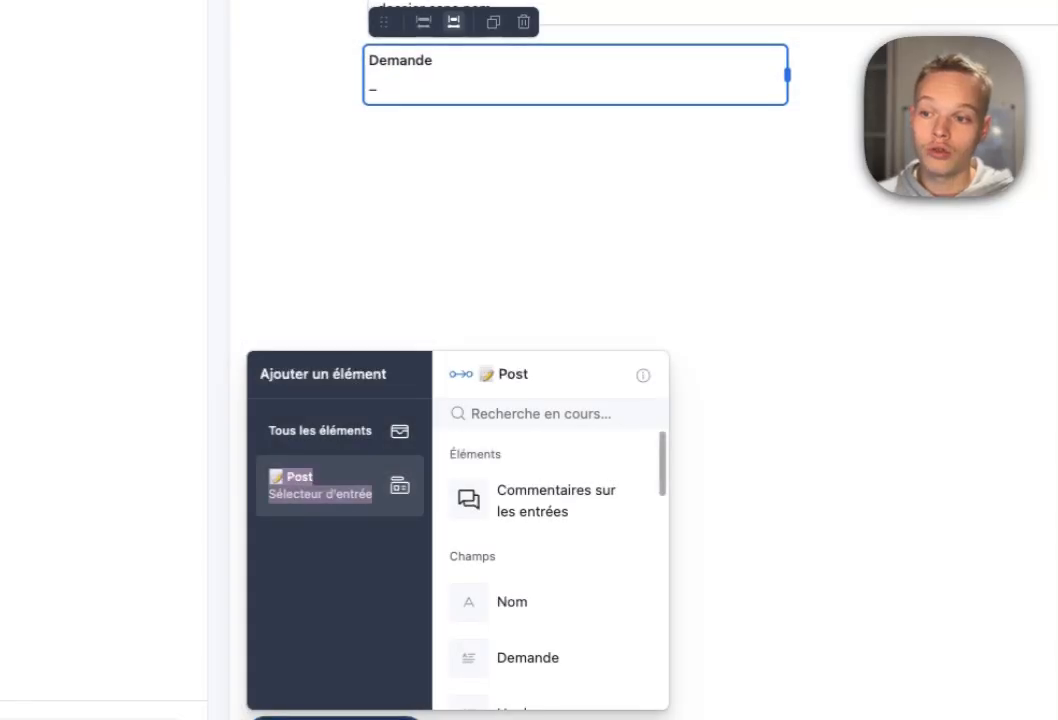
scroll(547, 563, down, 5)
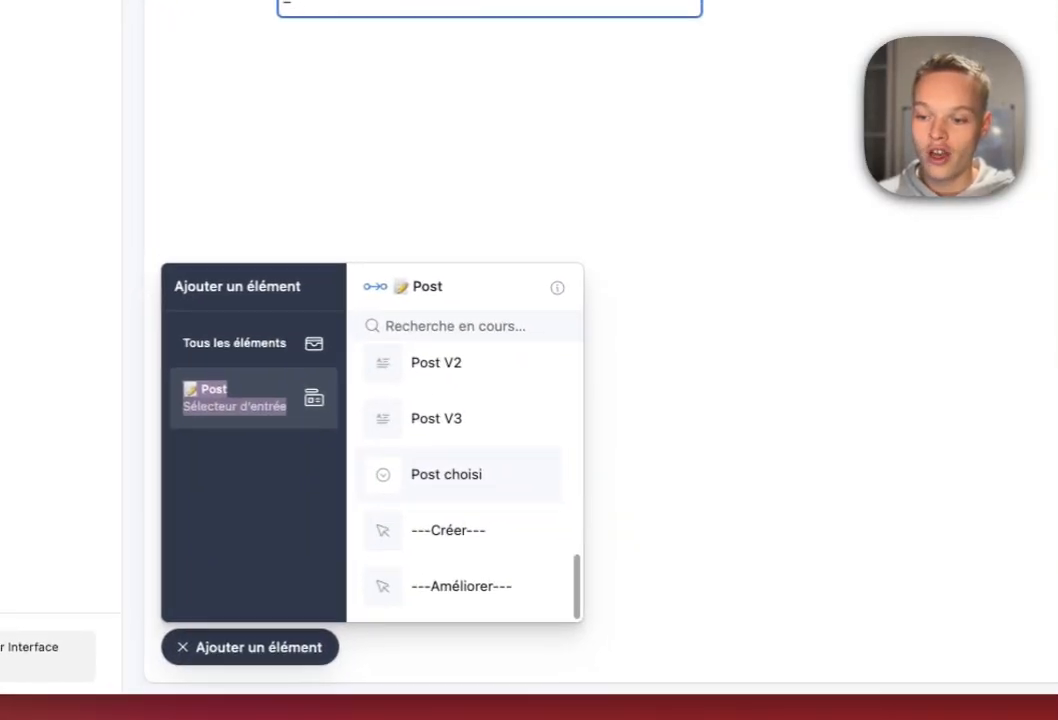
click(539, 615)
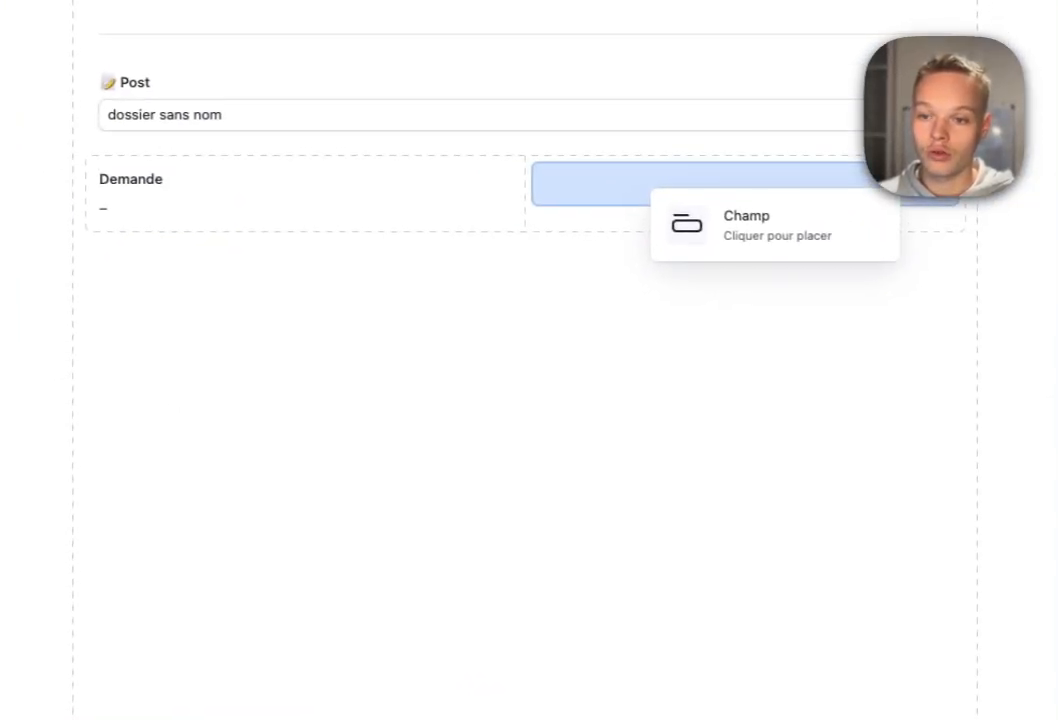
click(646, 184)
click(430, 570)
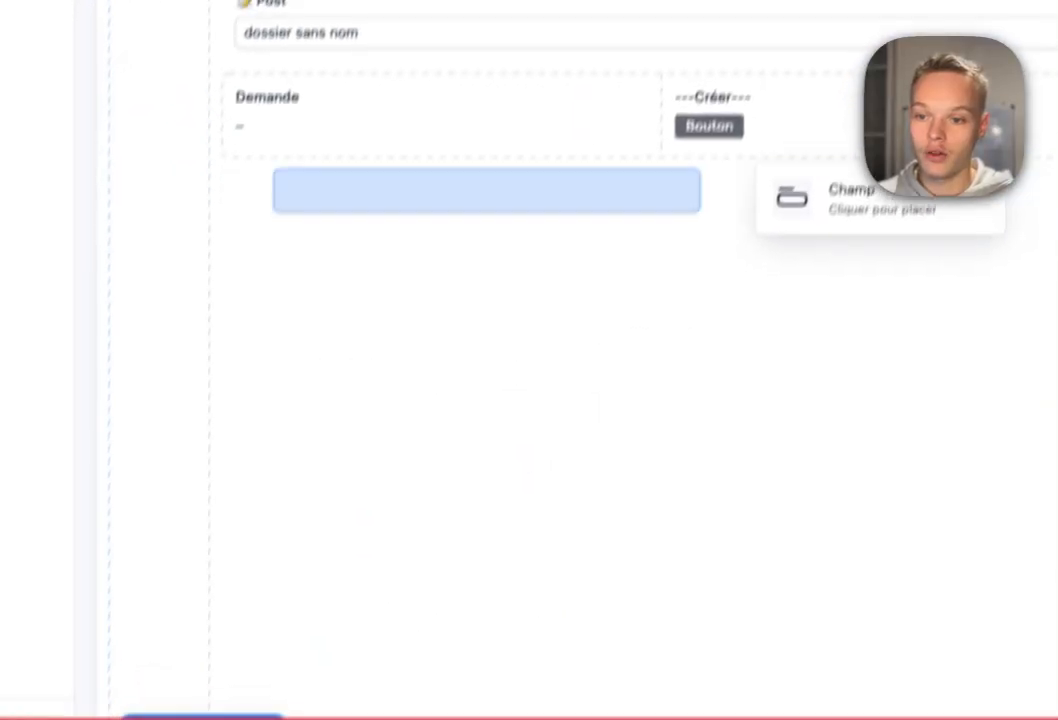
click(760, 28)
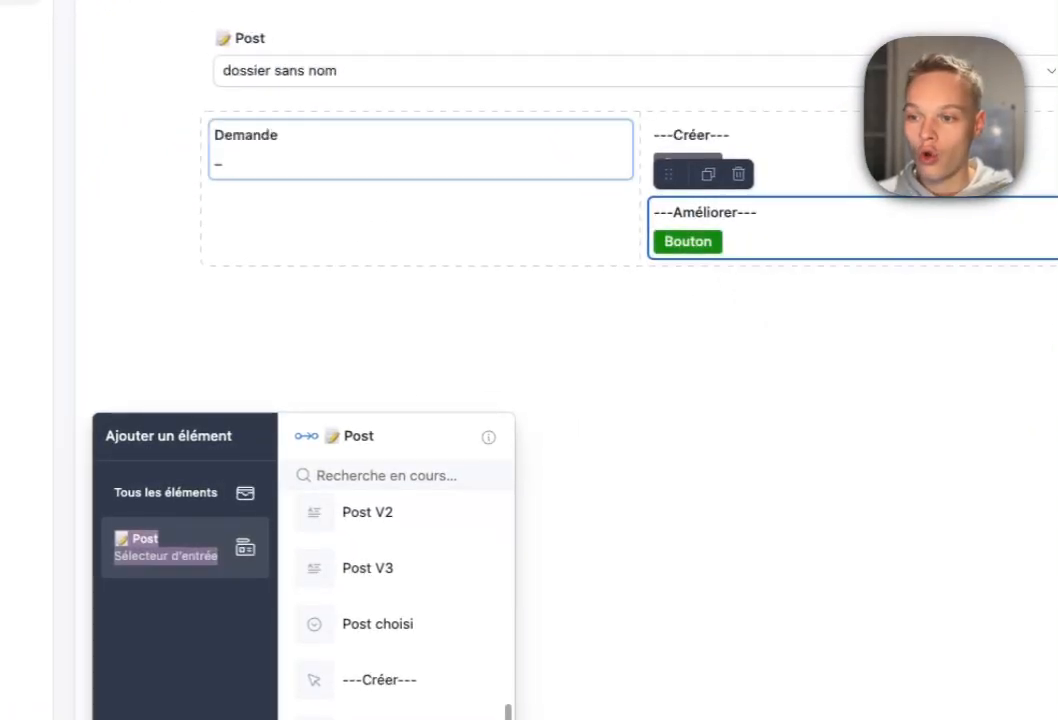
Add the Style field, displayed as a plain field, below Demande.
scroll(390, 590, up, 9)
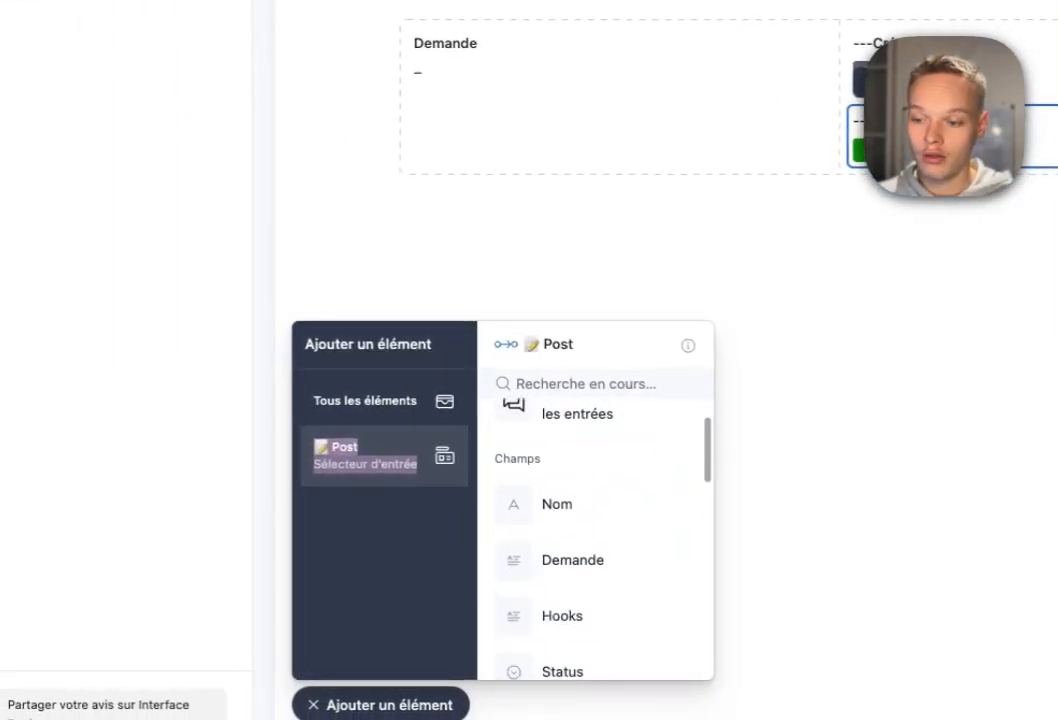
scroll(390, 592, down, 4)
click(590, 563)
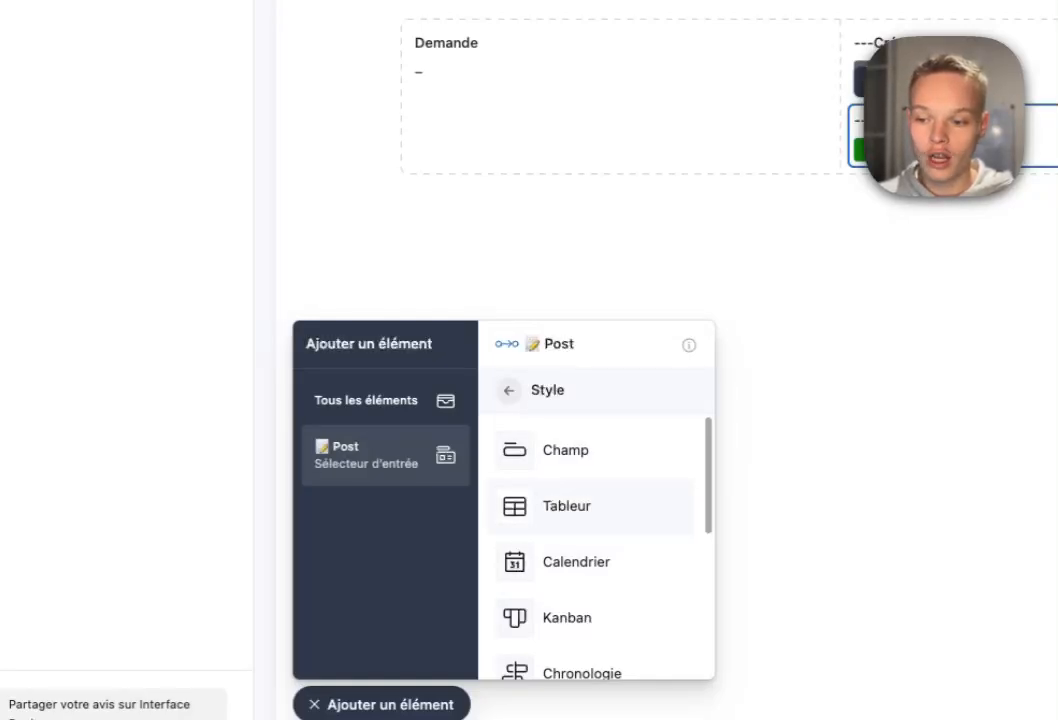
click(580, 450)
click(458, 121)
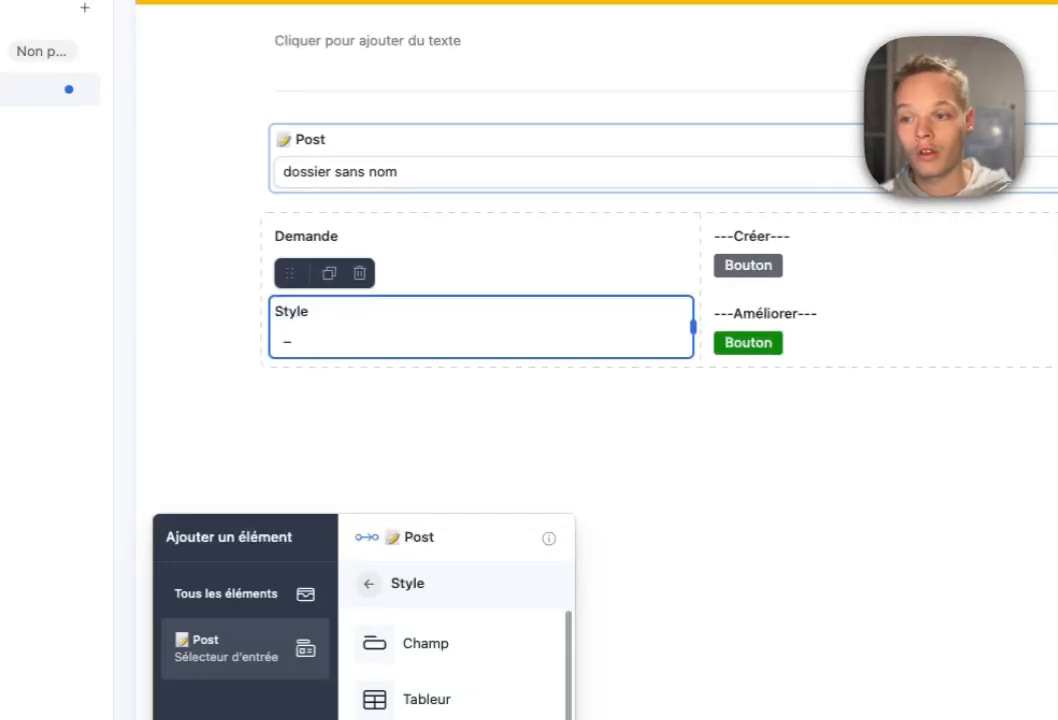
Pick the Test record in the Post picker to preview the page.
click(560, 172)
click(560, 172)
click(400, 330)
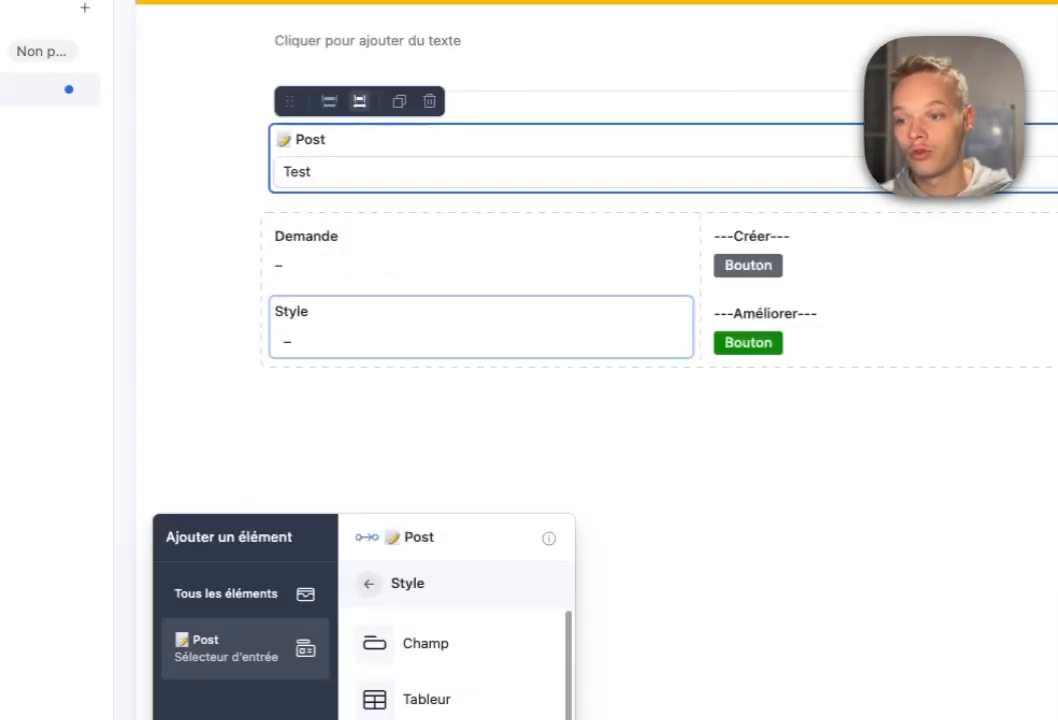
click(480, 440)
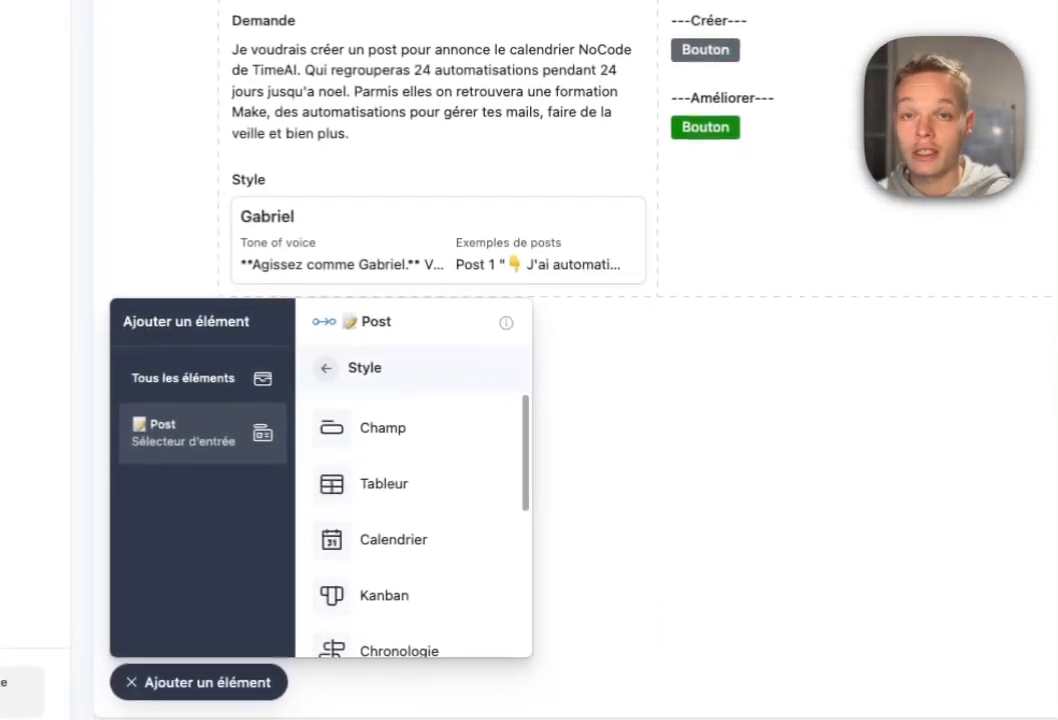
Place the Date de publication field beside Style.
click(436, 218)
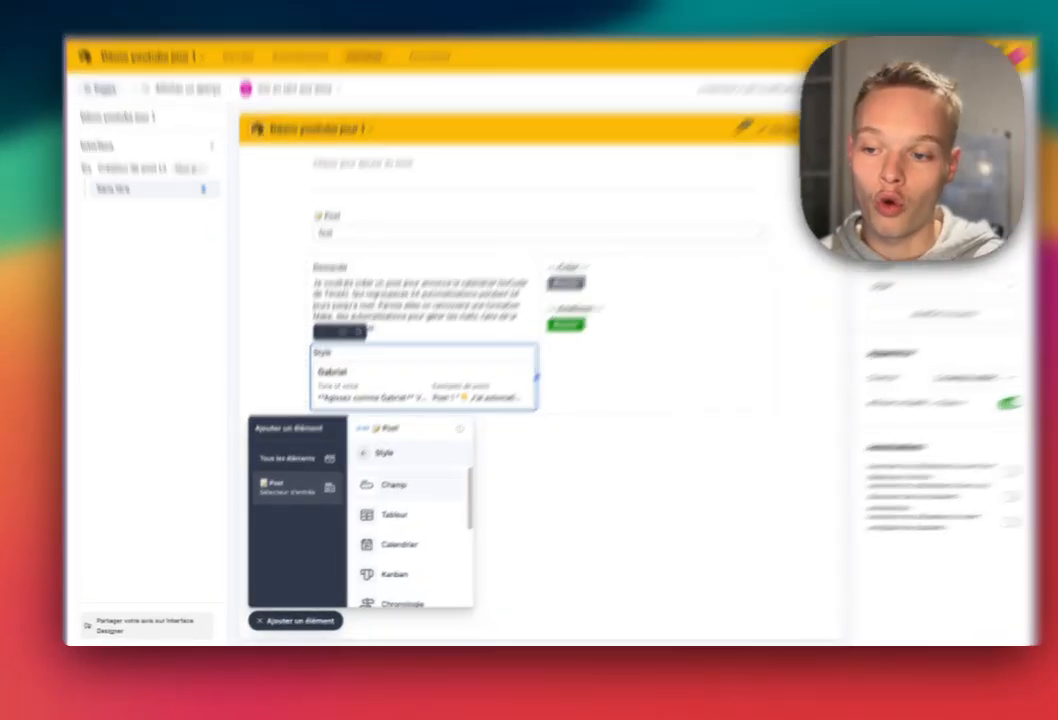
click(355, 465)
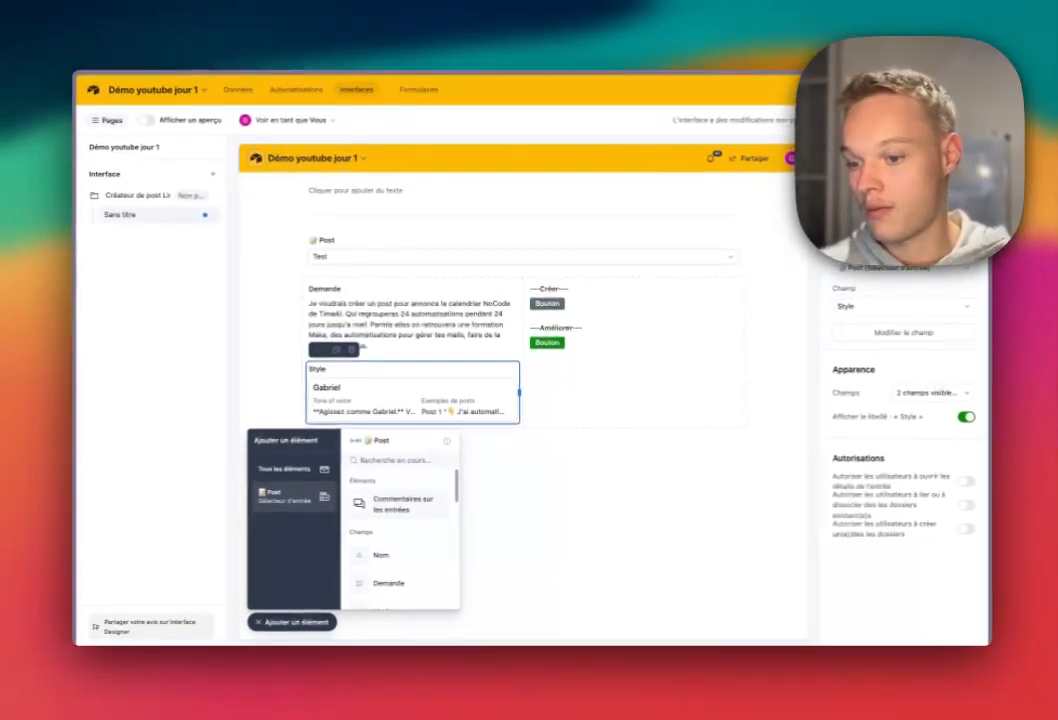
scroll(395, 510, down, 2)
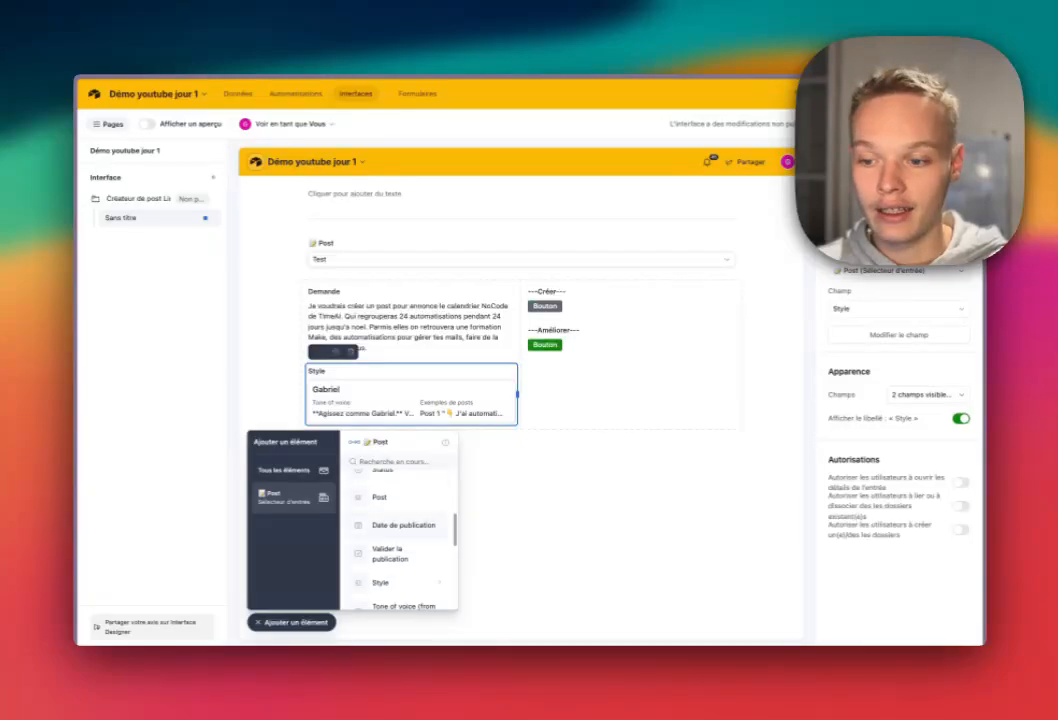
click(403, 525)
click(463, 390)
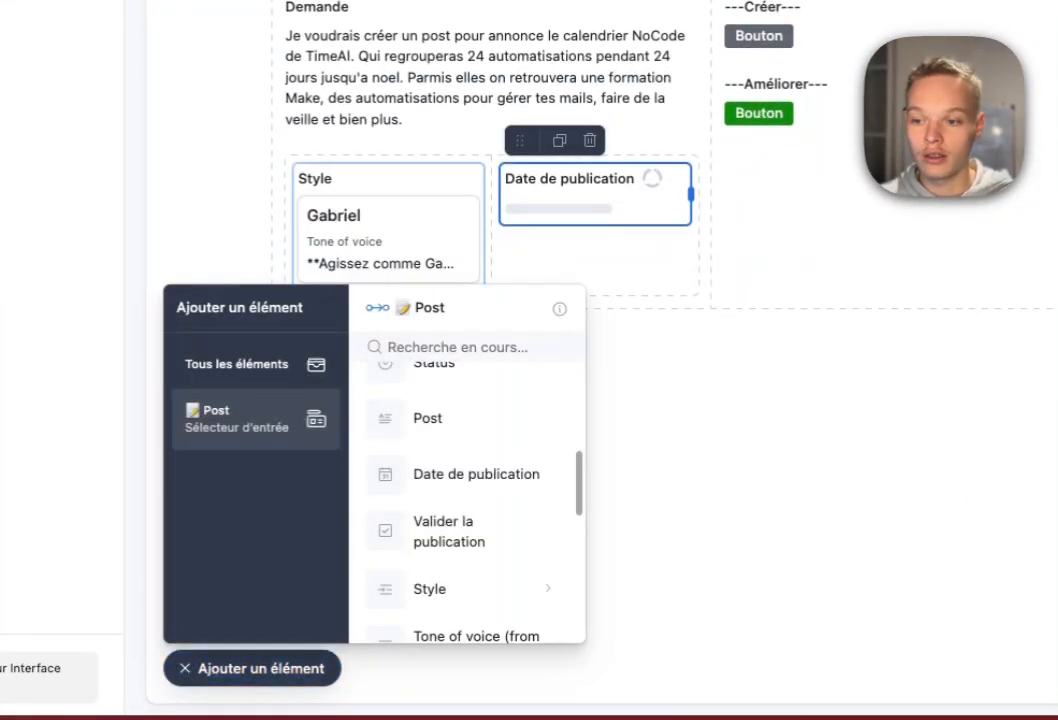
Add Valider la publication in a third column and widen the Demande block to the right.
scroll(465, 500, down, 5)
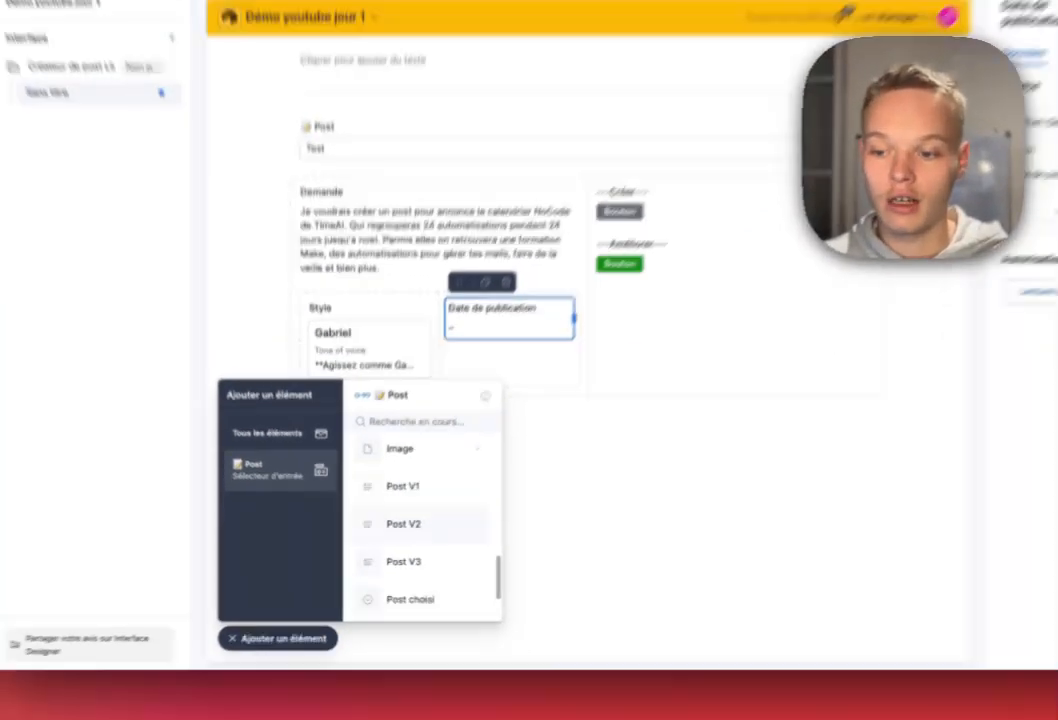
scroll(430, 524, down, 2)
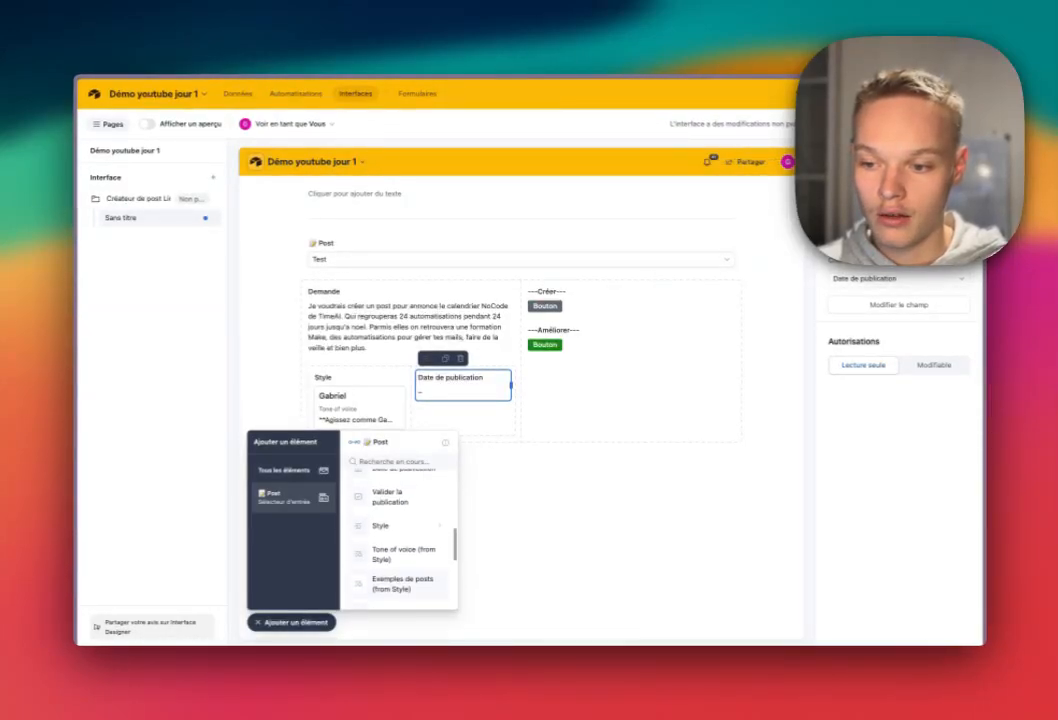
scroll(408, 578, up, 2)
click(404, 547)
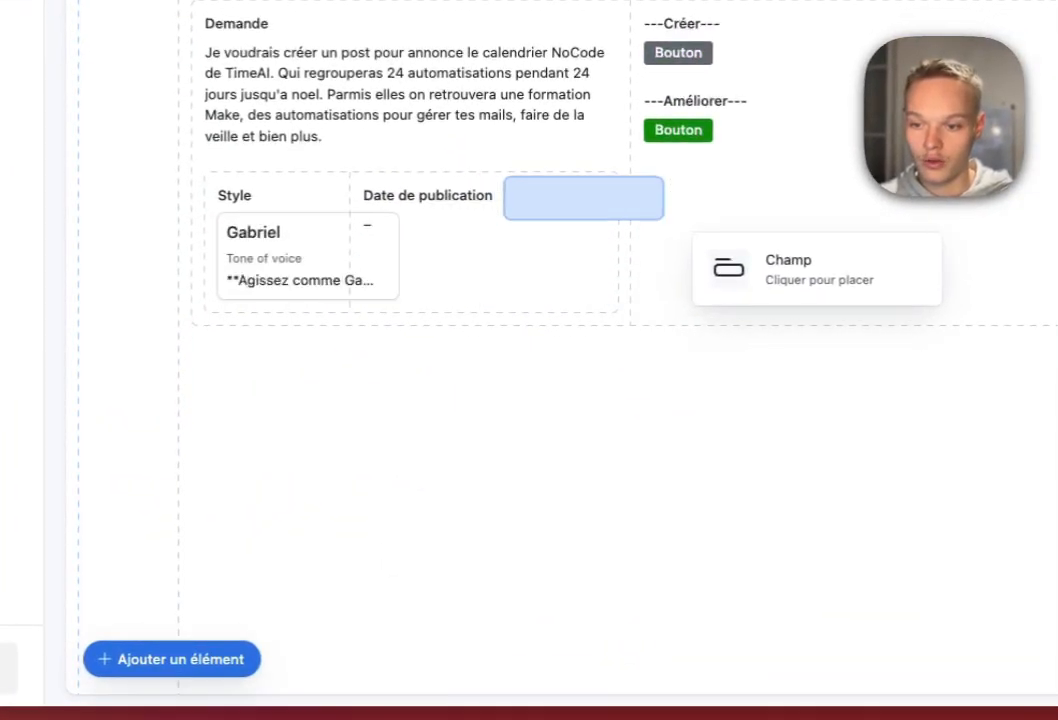
click(598, 212)
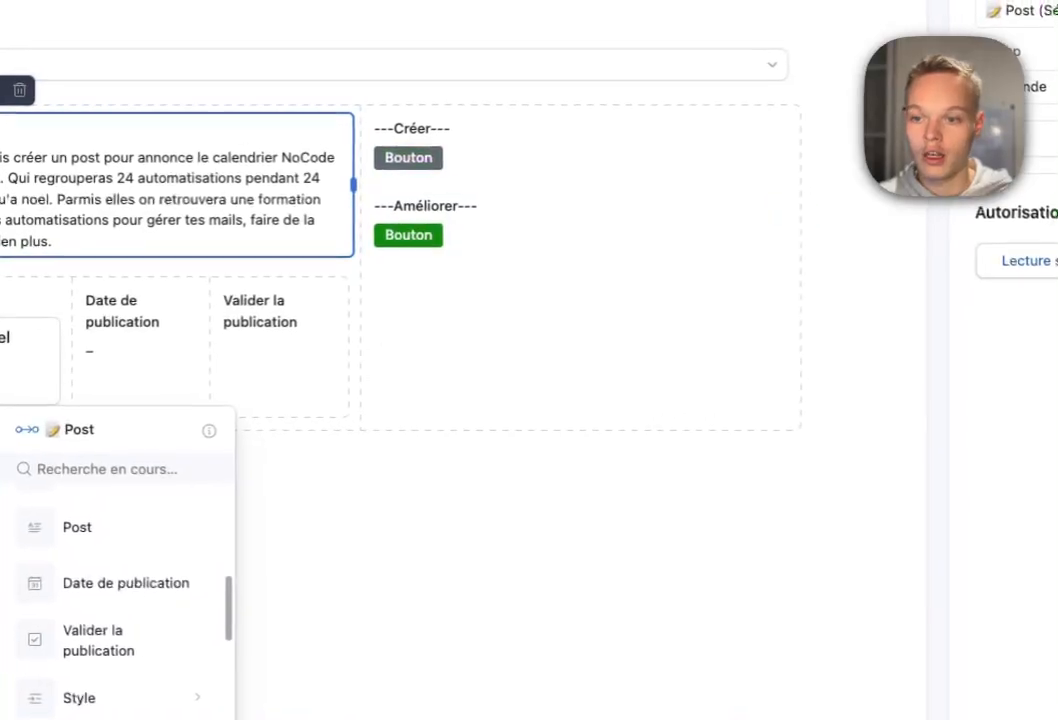
drag(353, 185, 598, 198)
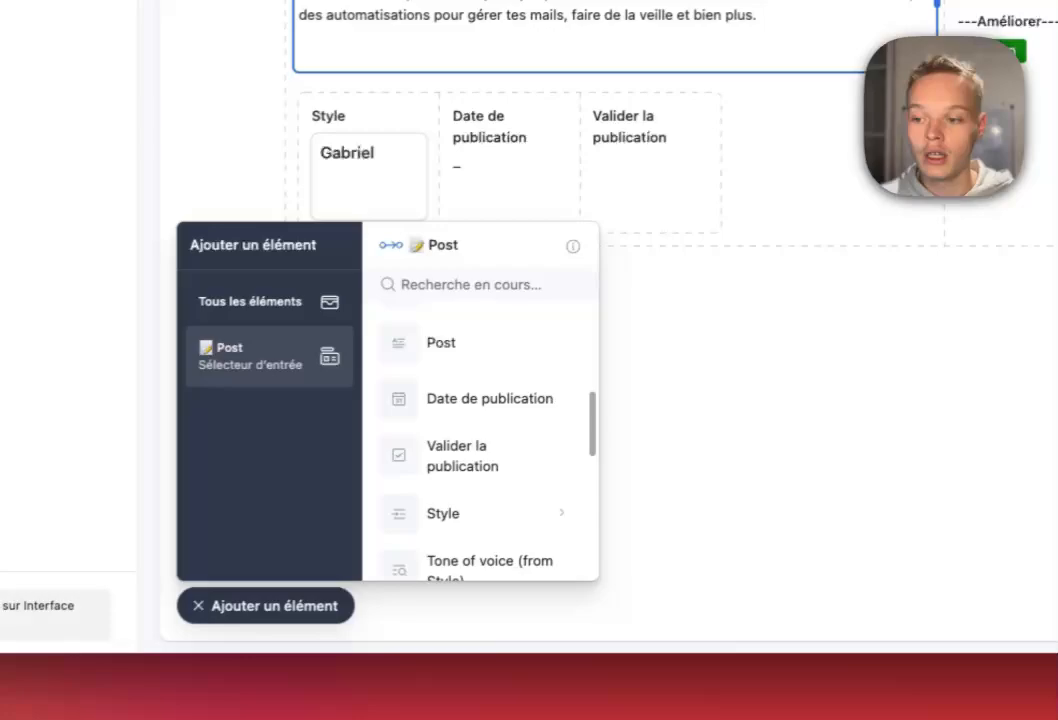
Add a new button element under Améliorer.
click(262, 298)
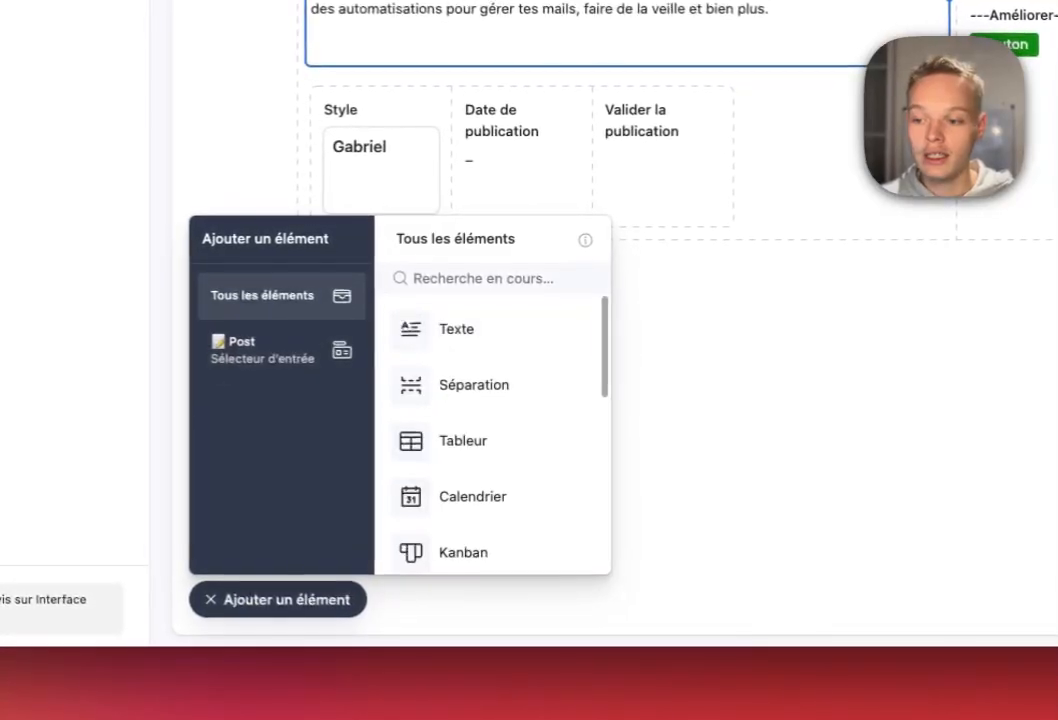
scroll(490, 380, down, 10)
click(464, 538)
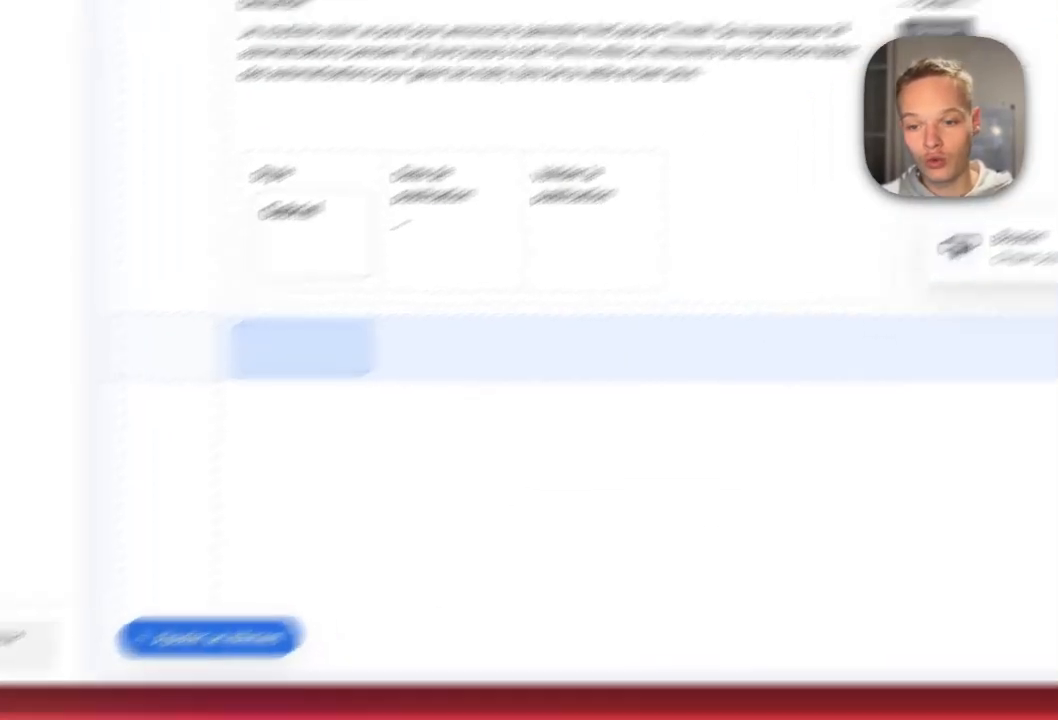
click(560, 392)
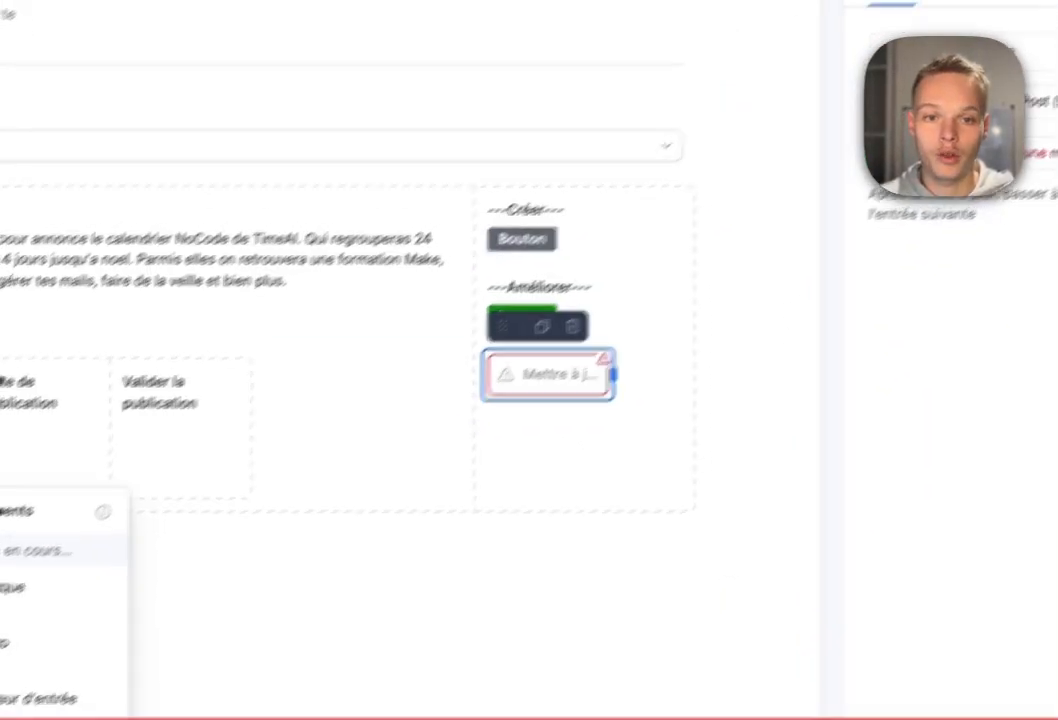
Change the new button's action from updating to deleting the record (Supprimer l'entrée).
click(1040, 147)
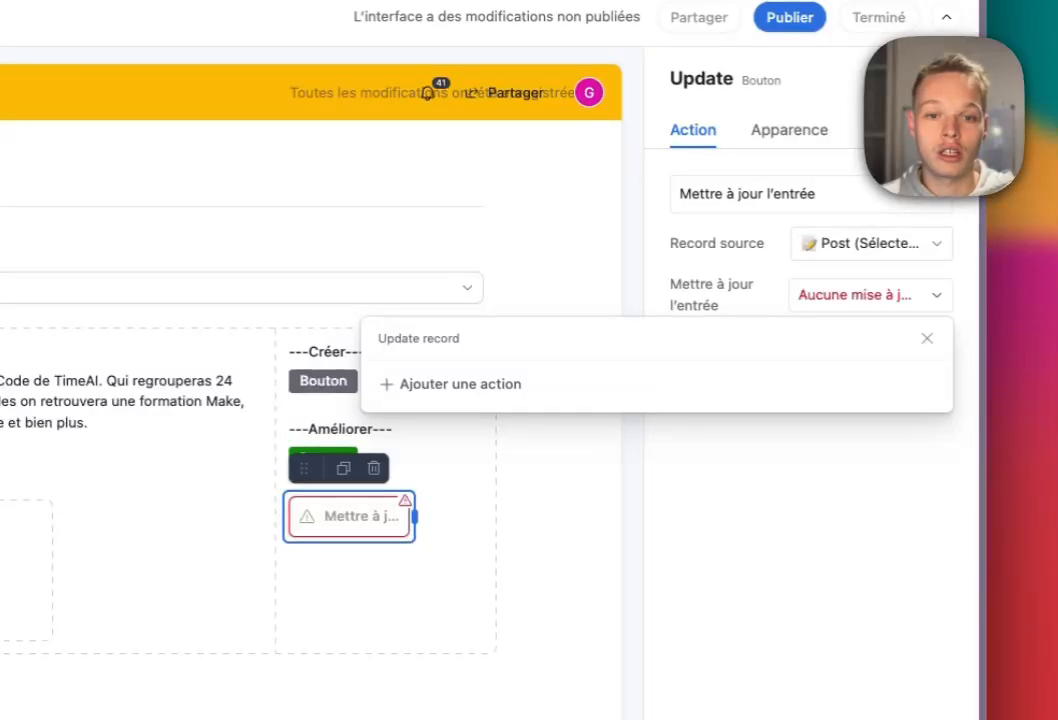
click(871, 243)
click(790, 194)
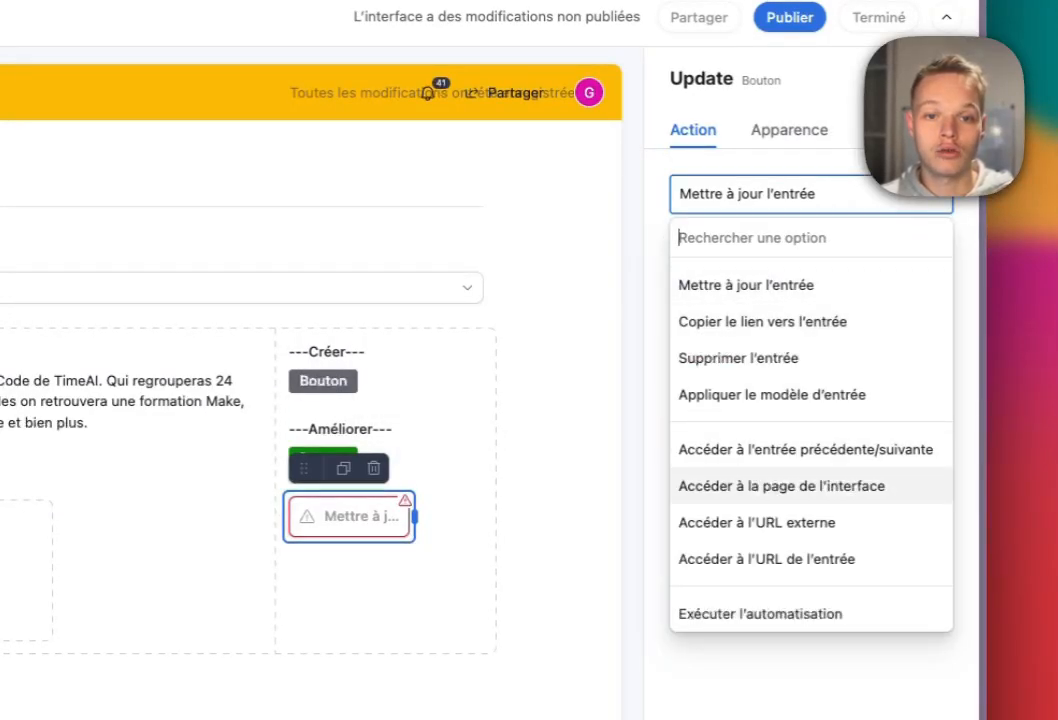
click(738, 358)
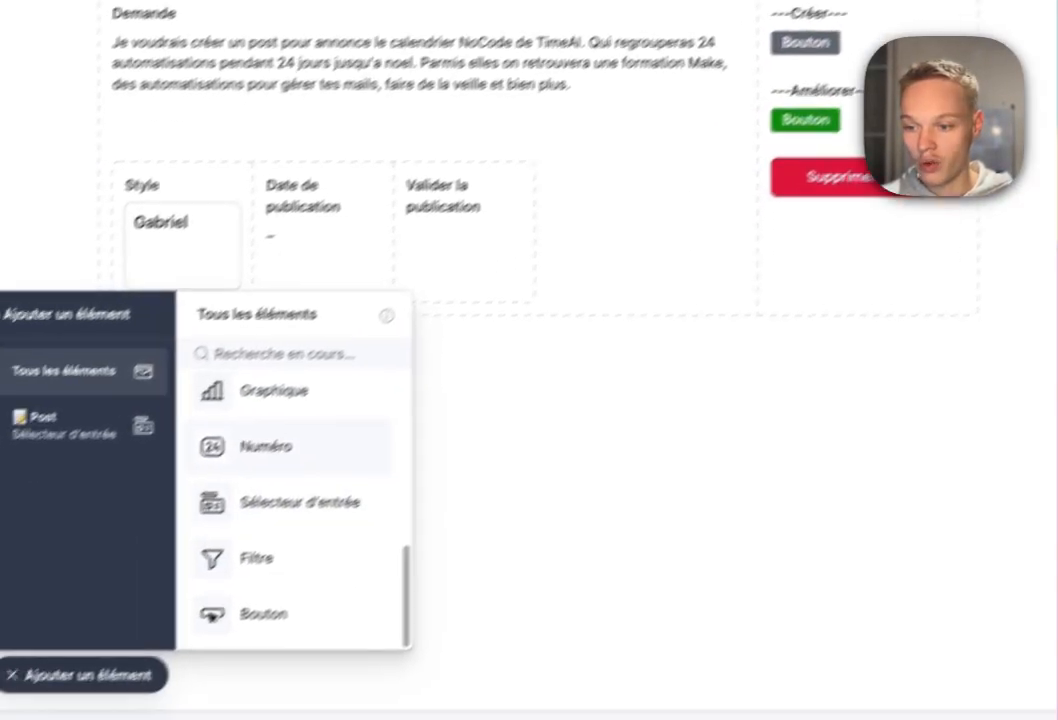
Insert a divider between the two buttons, then test Supprimer dossier and cancel the deletion.
scroll(225, 510, up, 5)
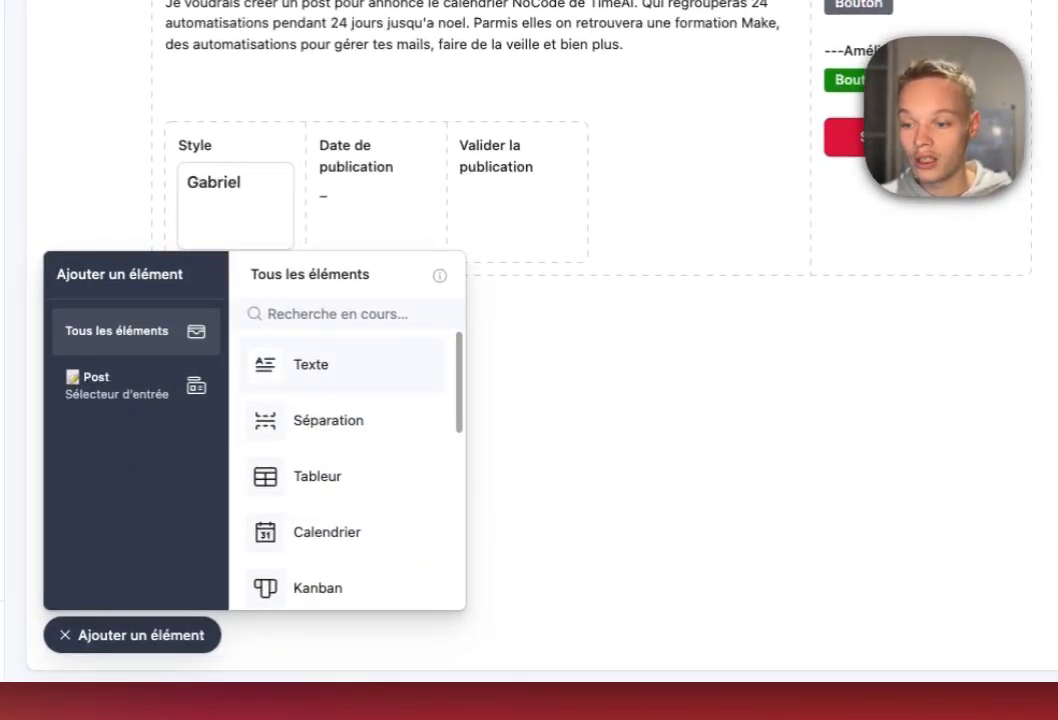
drag(328, 420, 905, 132)
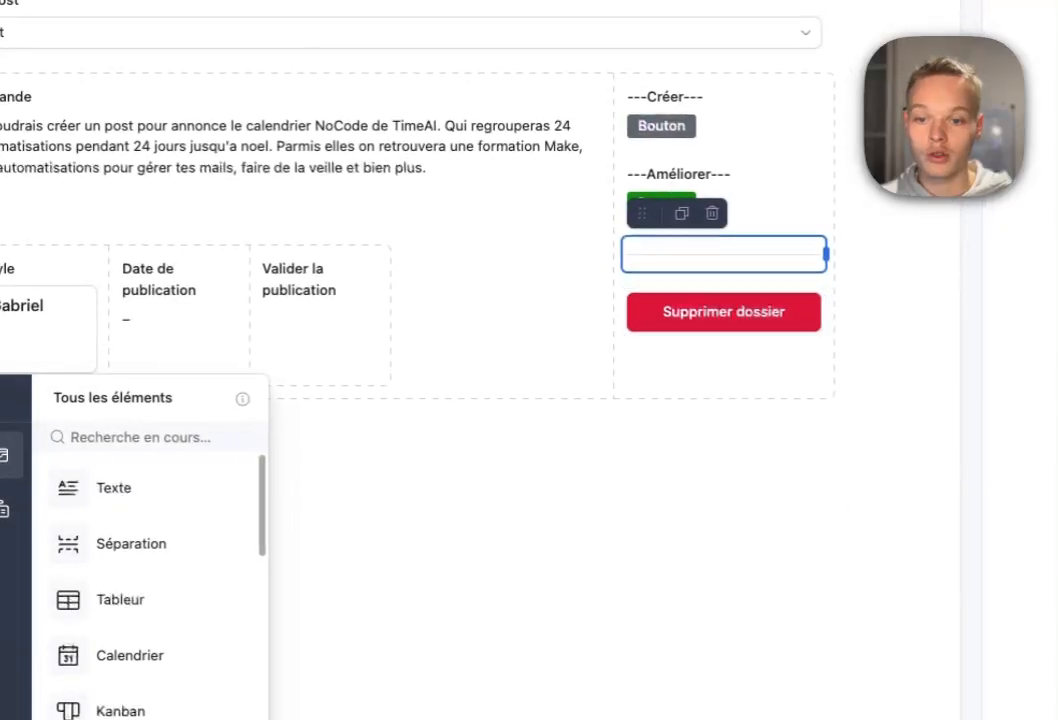
click(723, 312)
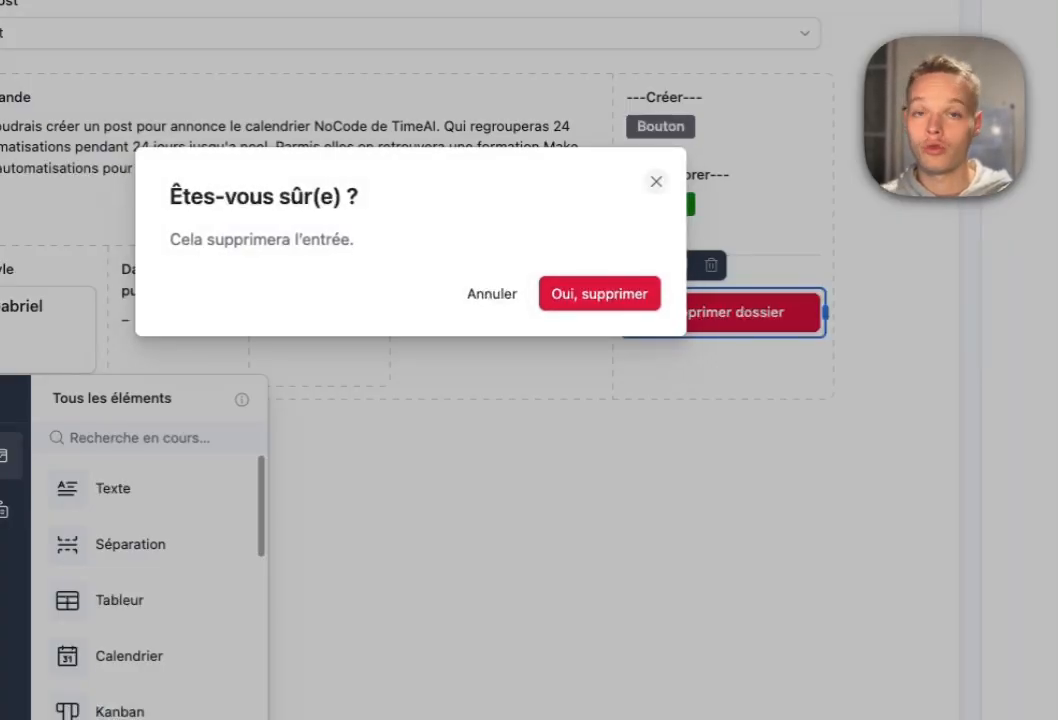
click(656, 181)
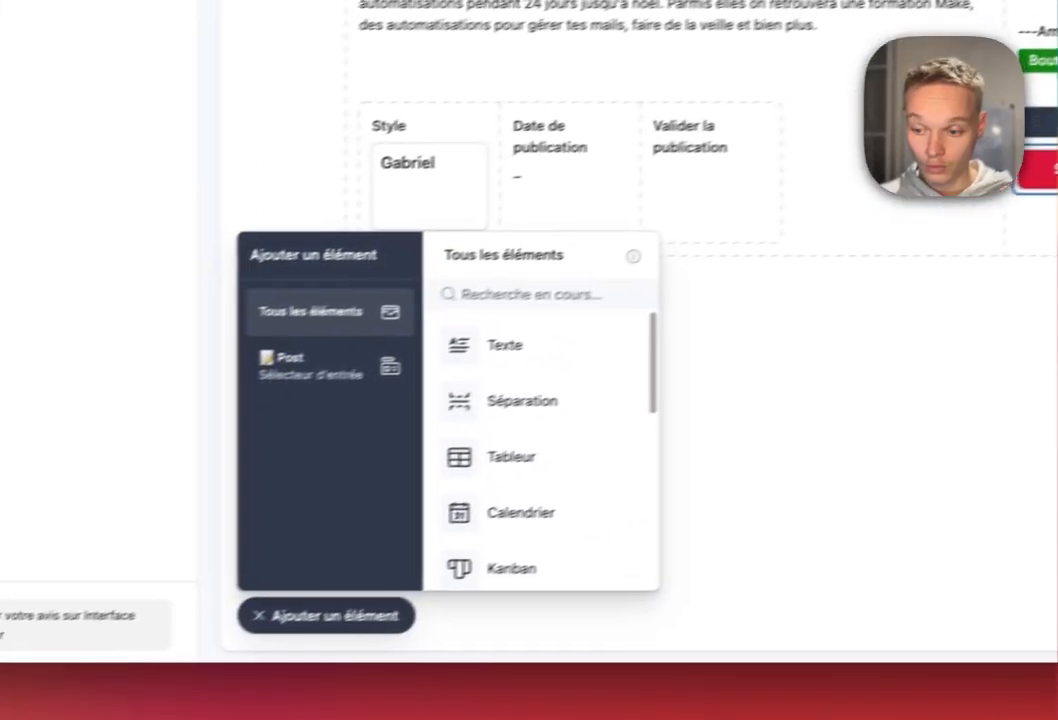
scroll(150, 480, down, 4)
scroll(578, 318, up, 5)
click(366, 351)
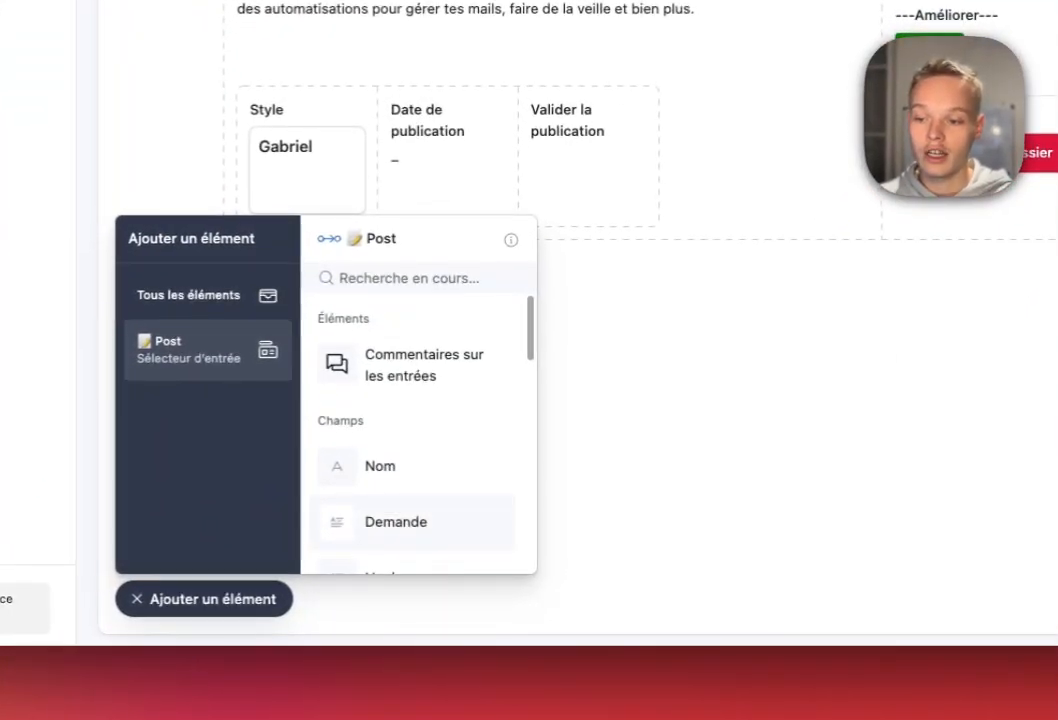
Place the Post text field on the page.
key(Escape)
click(360, 598)
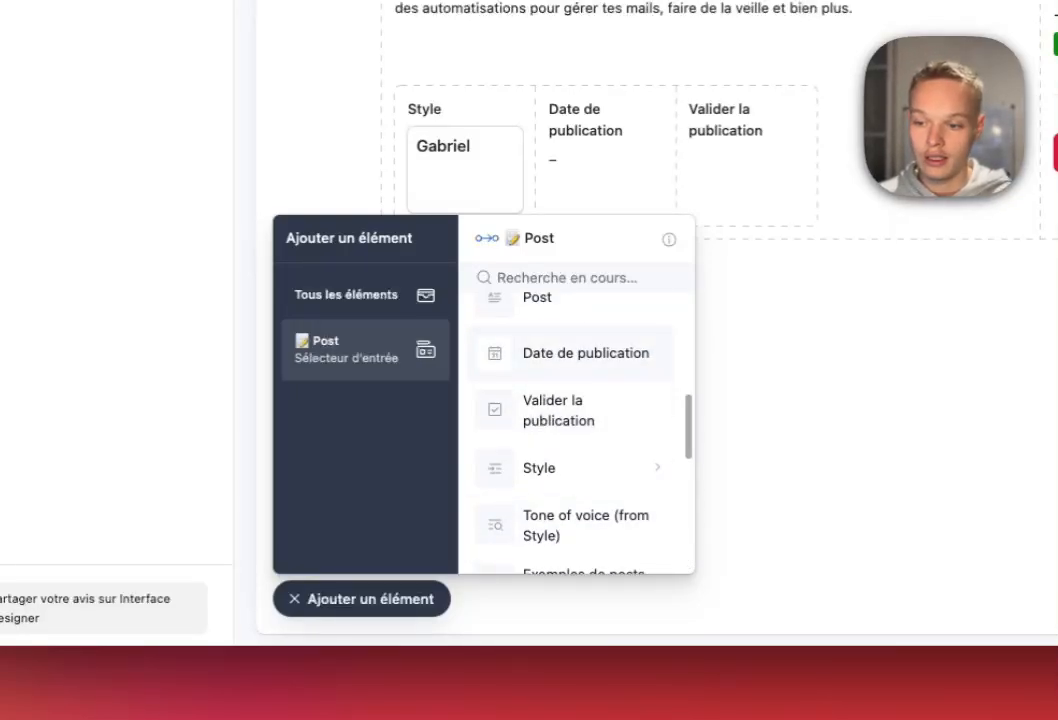
click(545, 303)
click(496, 388)
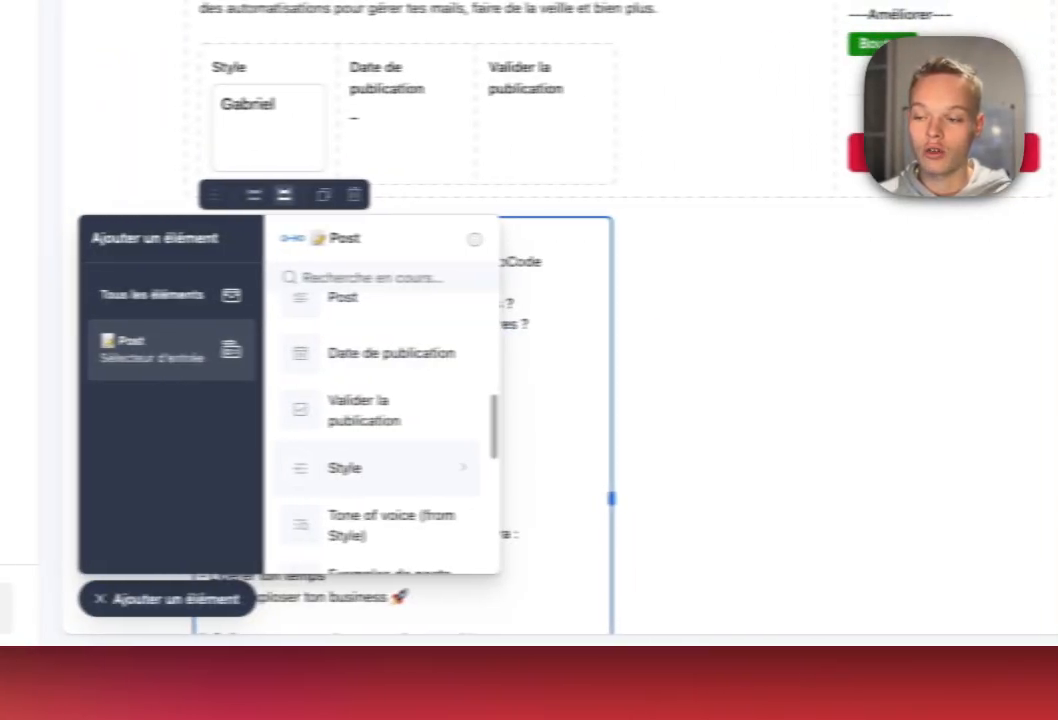
Add the post's Image attachment as a carousel beside the Post text.
scroll(315, 430, down, 5)
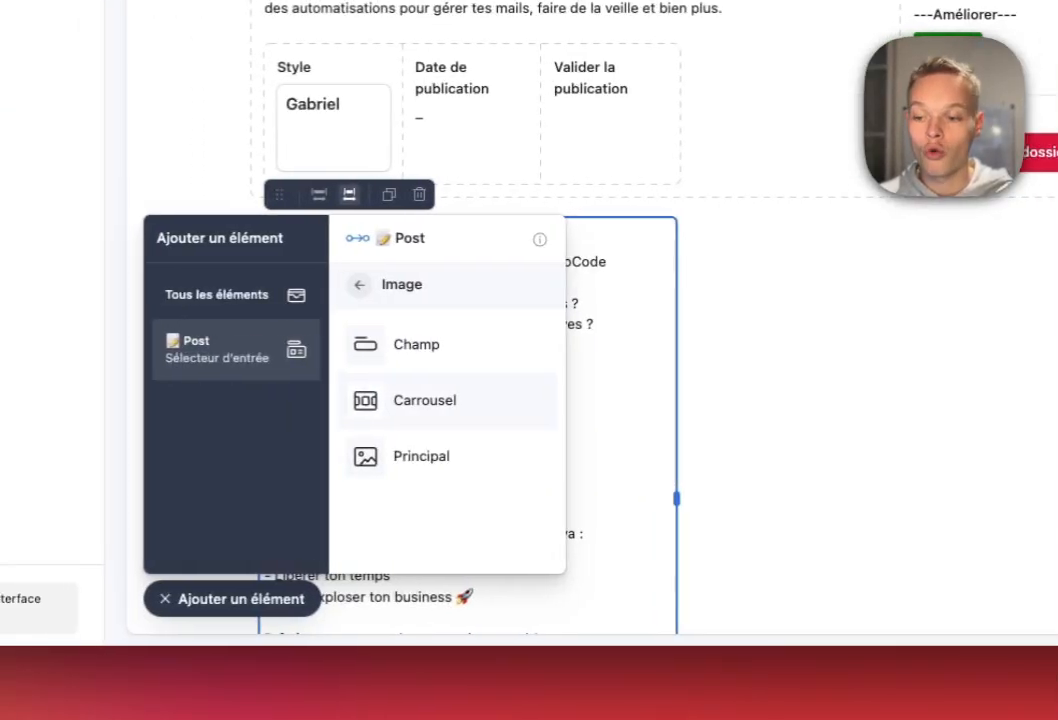
click(291, 400)
click(820, 436)
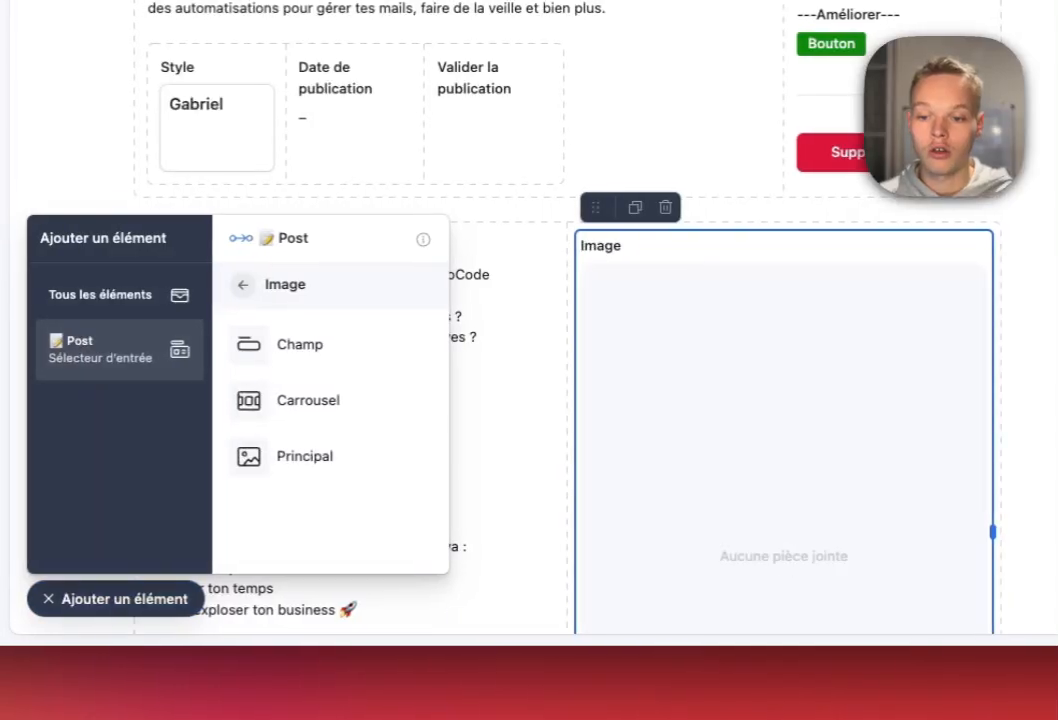
scroll(820, 436, down, 3)
click(550, 400)
scroll(550, 400, down, 3)
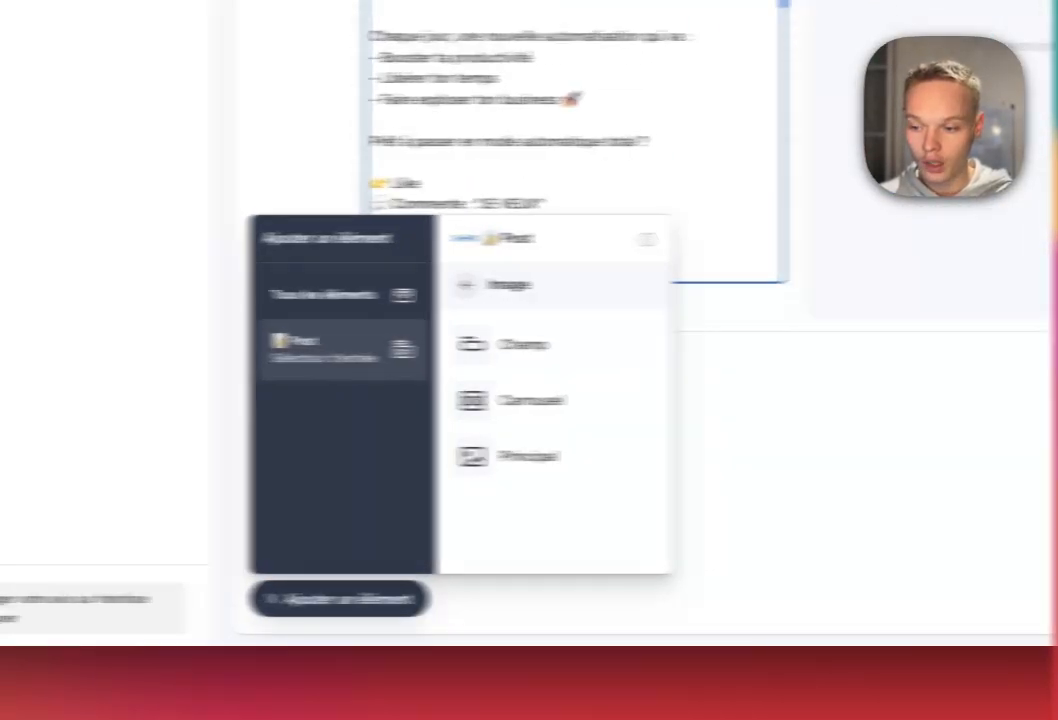
click(115, 599)
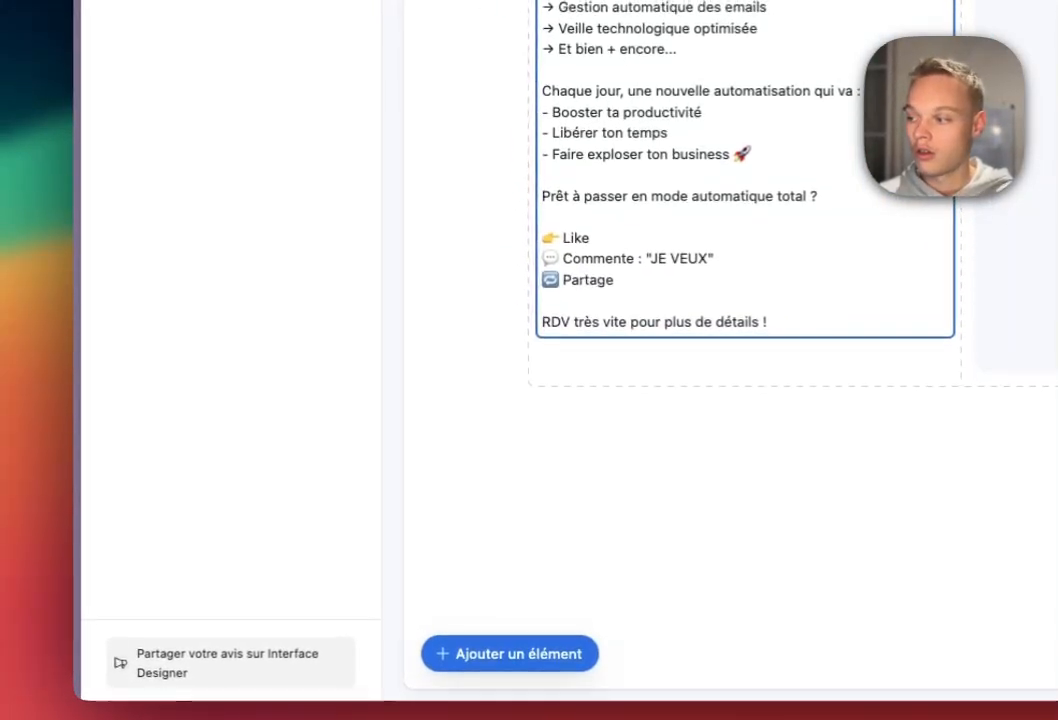
Add the Hooks field directly below the image.
click(488, 628)
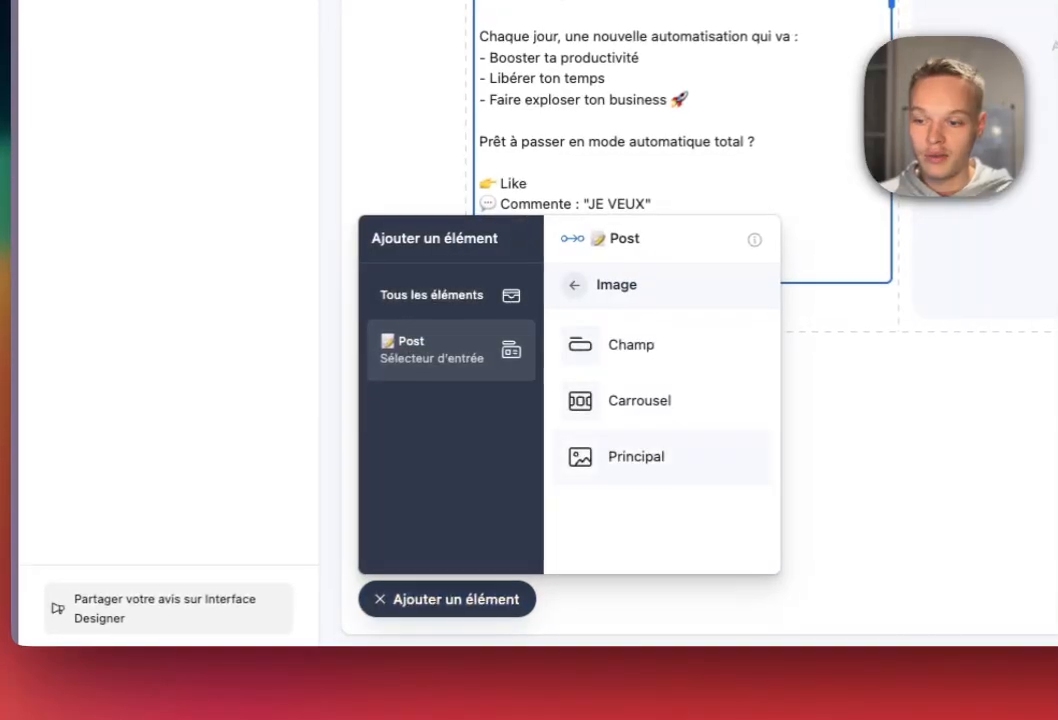
click(574, 285)
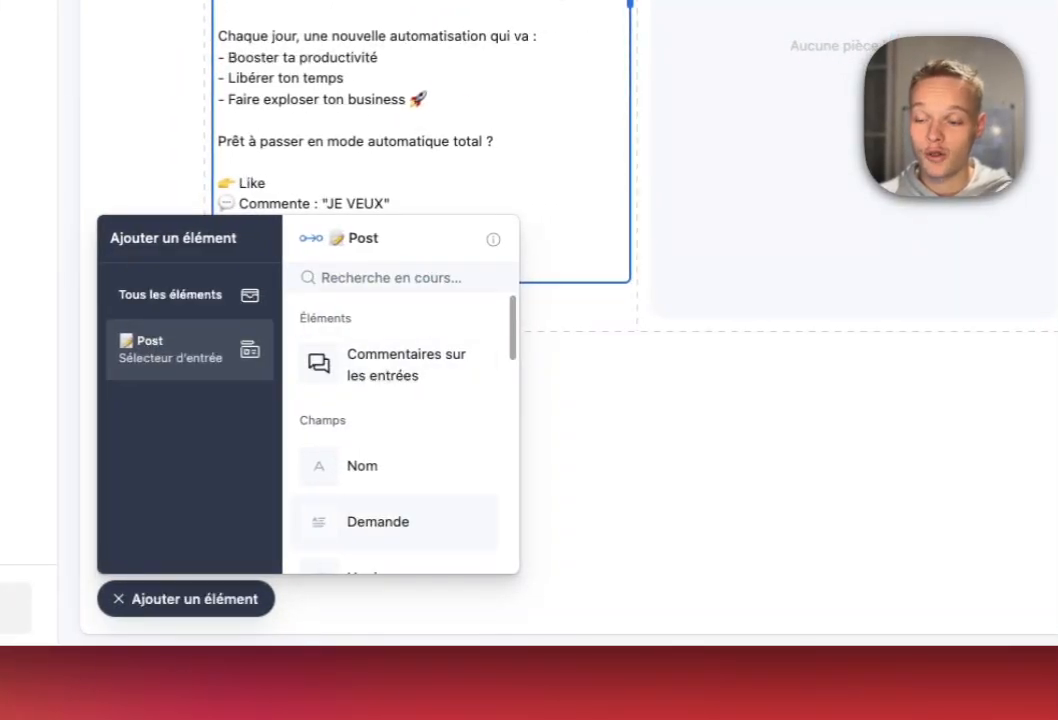
click(367, 466)
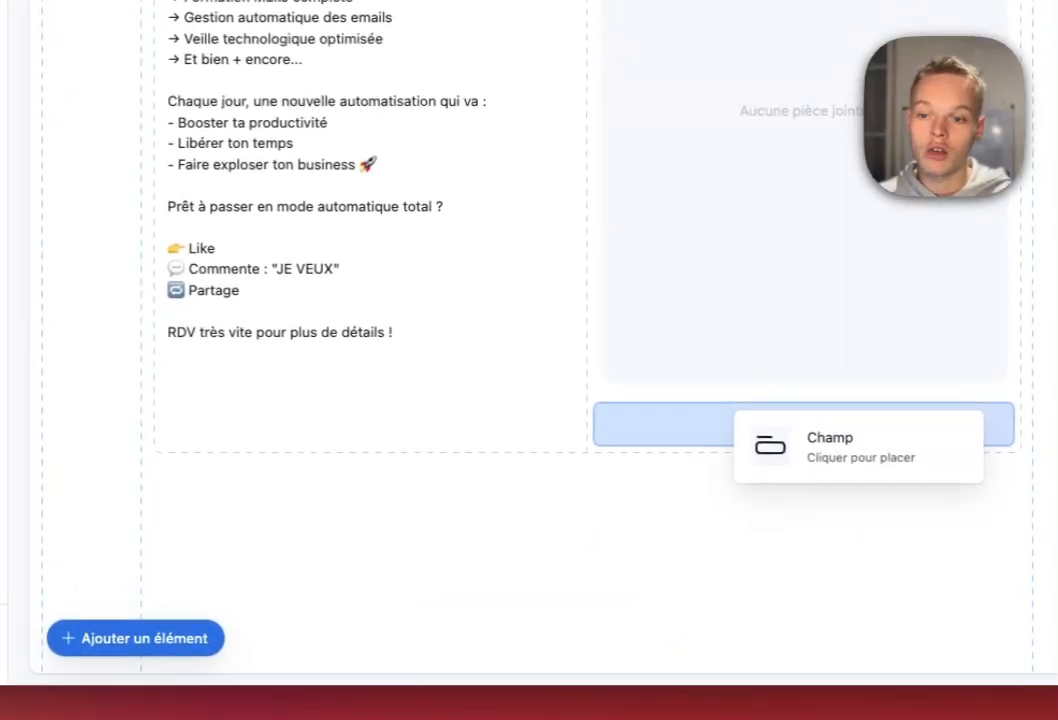
click(745, 424)
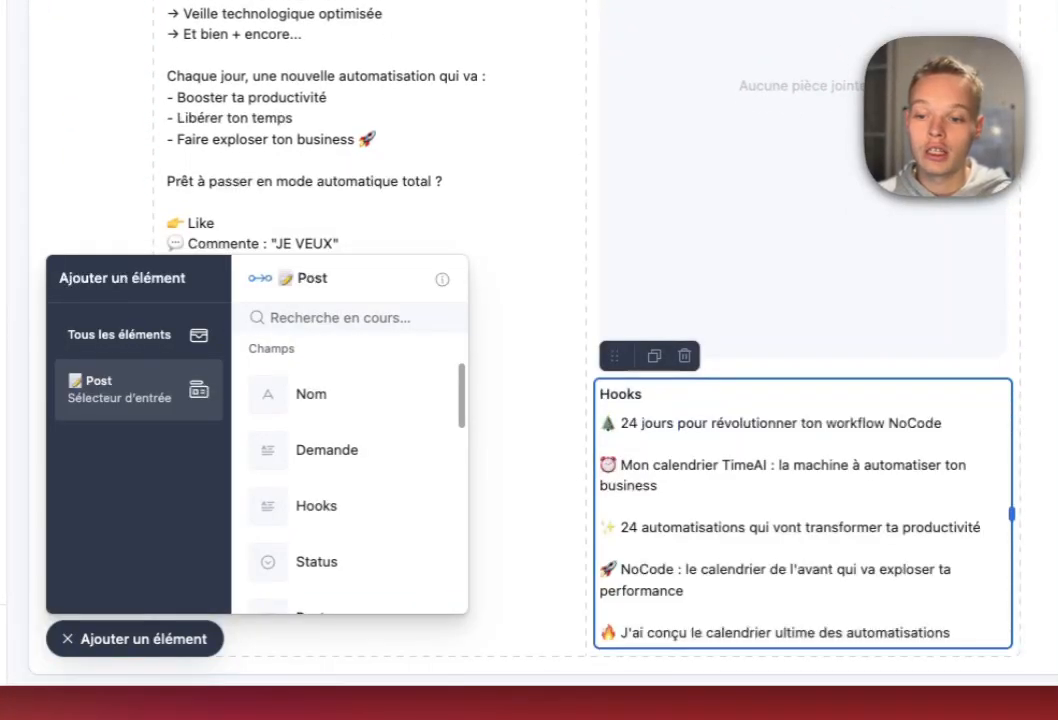
scroll(745, 450, down, 3)
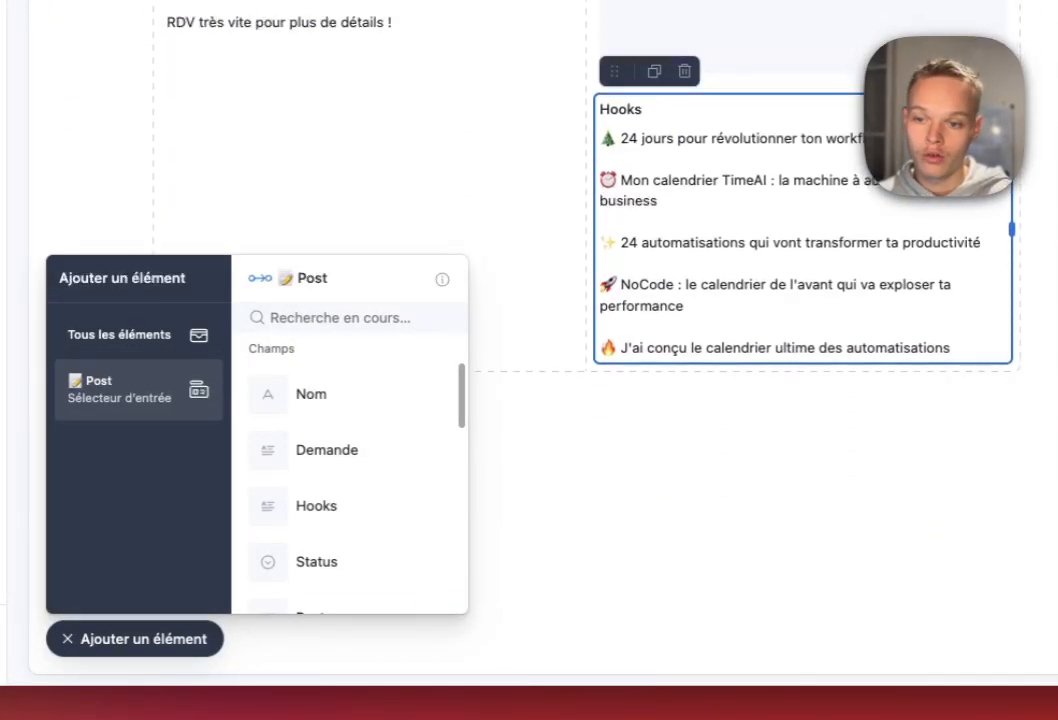
scroll(350, 515, down, 5)
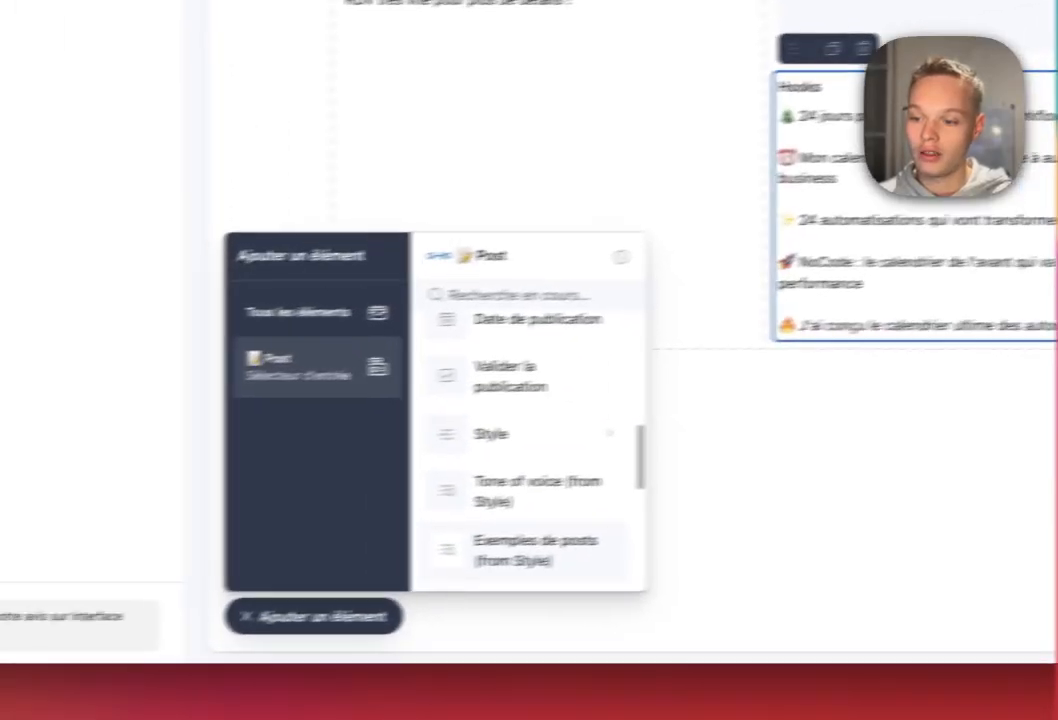
click(120, 335)
scroll(346, 410, down, 5)
Place a button under the Post text and stretch it to full column width.
click(594, 543)
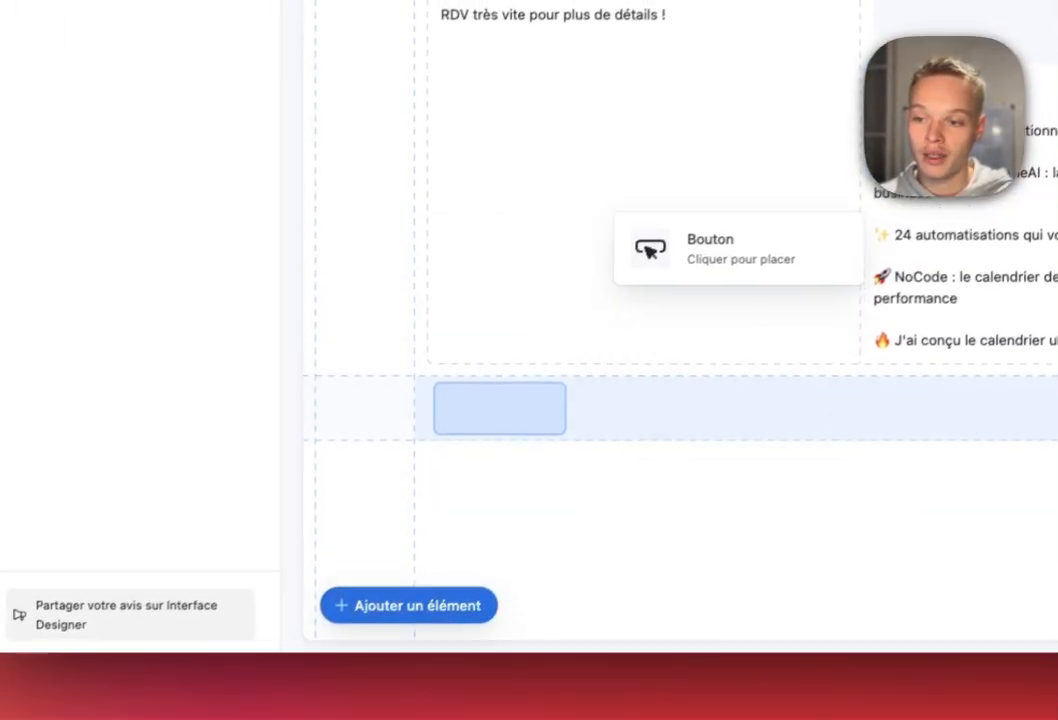
click(475, 378)
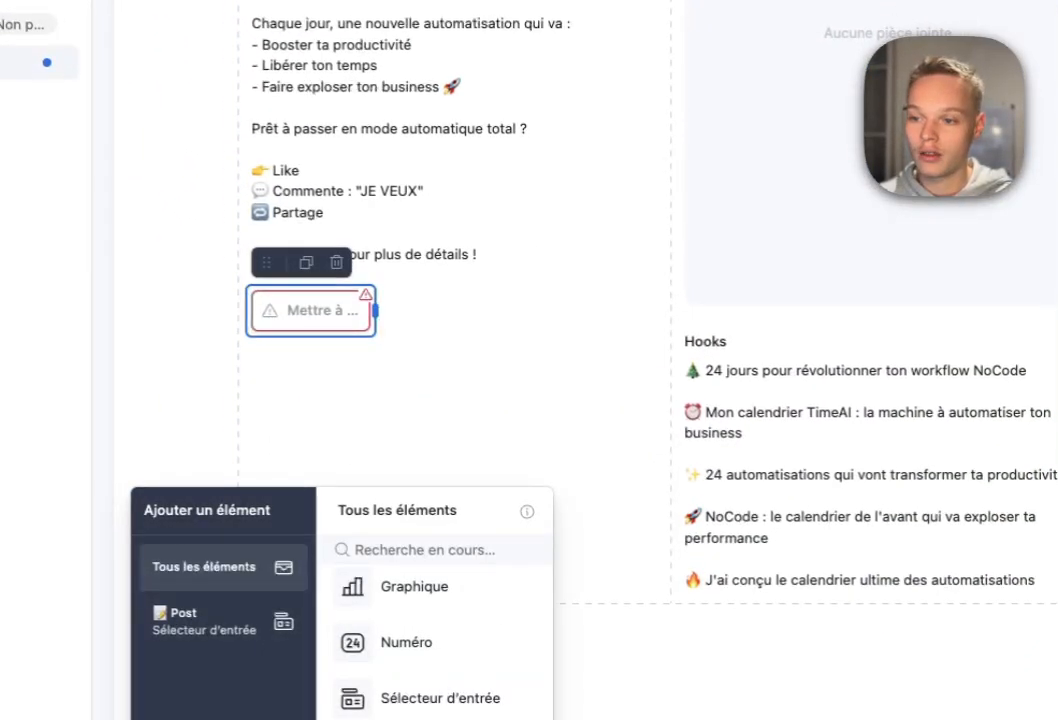
drag(375, 311, 665, 311)
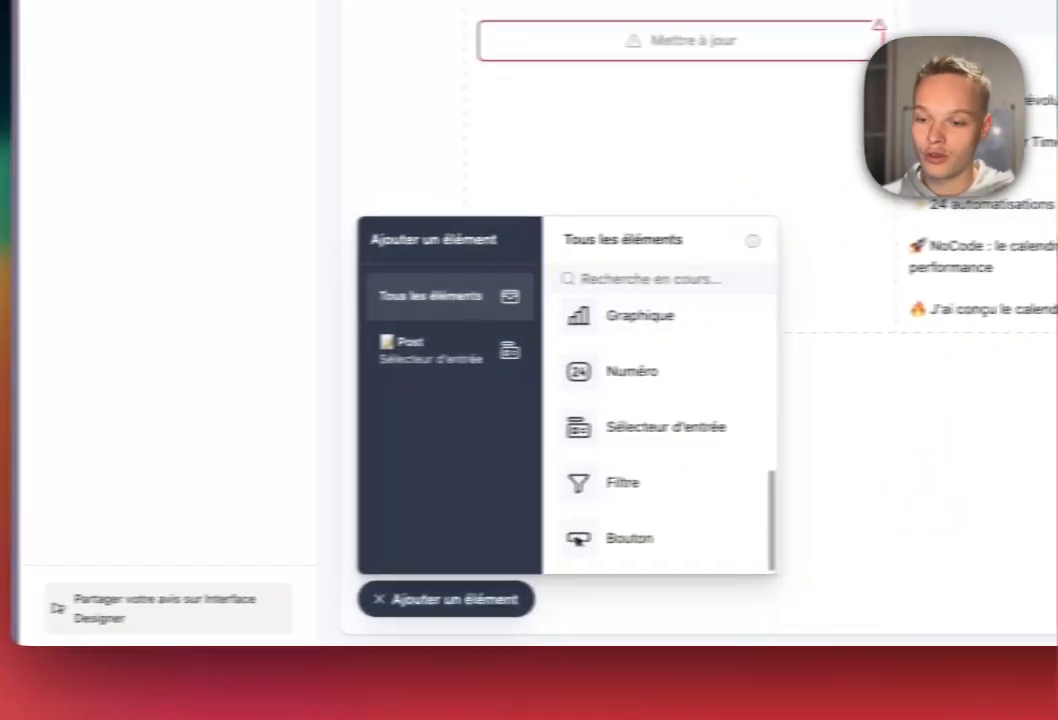
key(Escape)
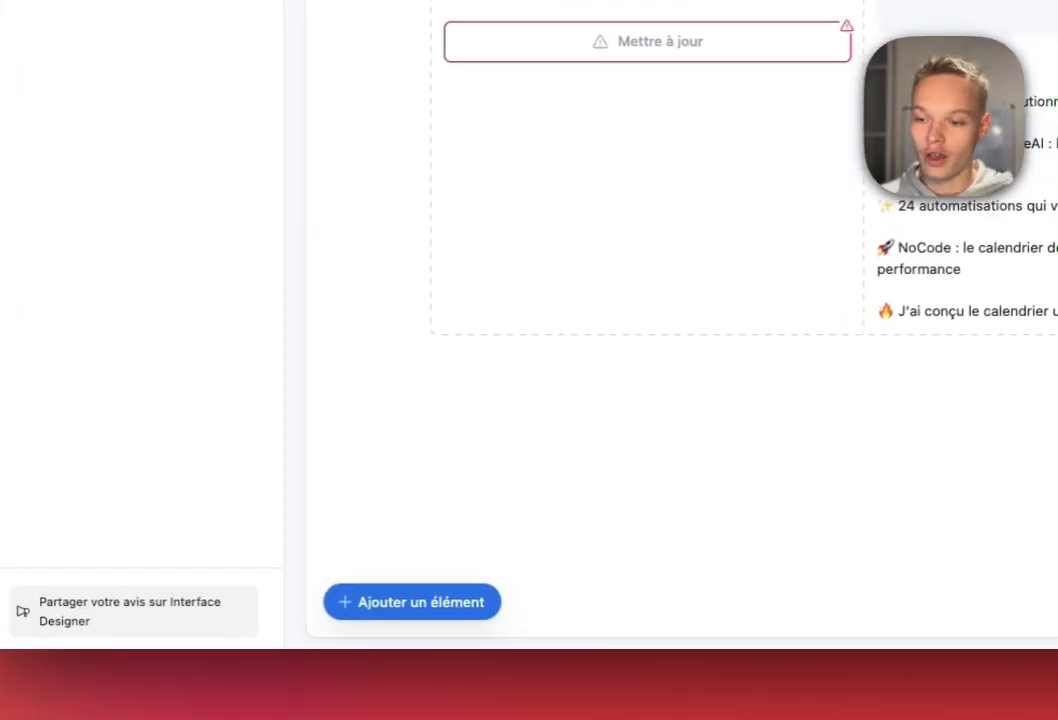
Place the Post V1, Post V2 and Post V3 fields side by side below the post.
click(412, 602)
scroll(627, 430, down, 5)
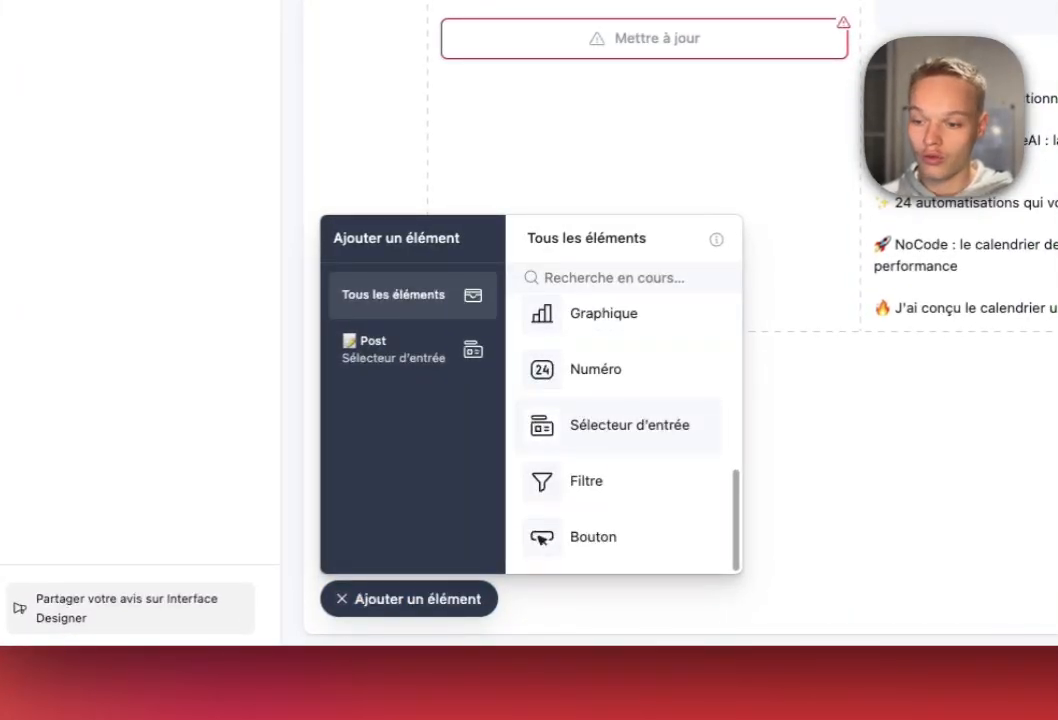
click(412, 349)
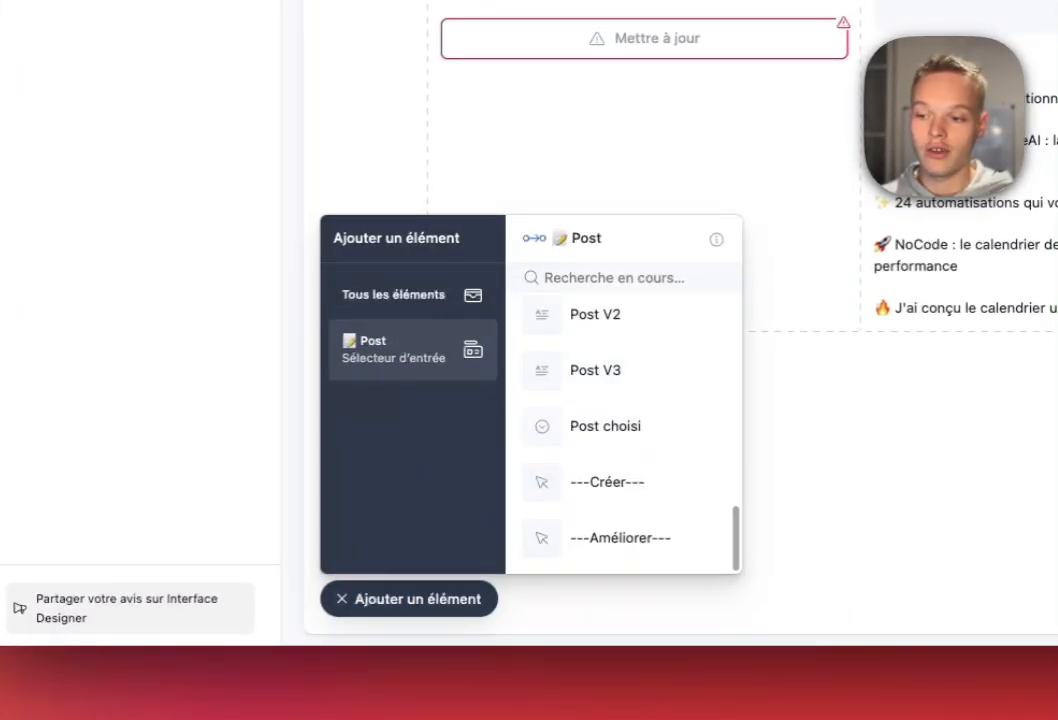
click(412, 295)
click(412, 349)
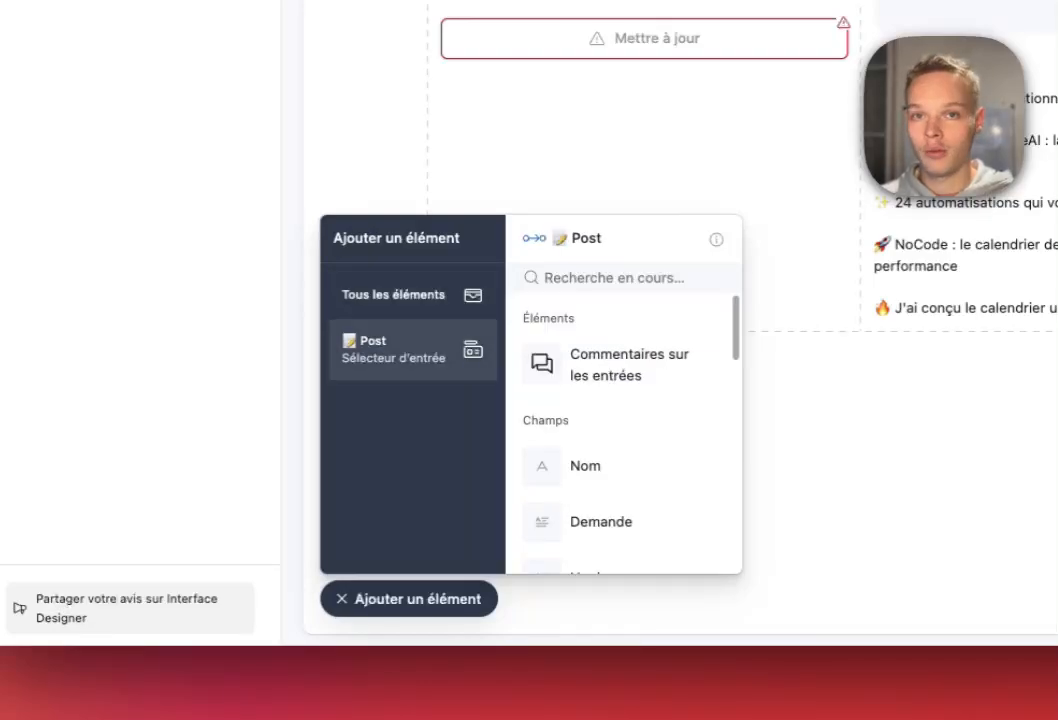
scroll(600, 338, up, 1)
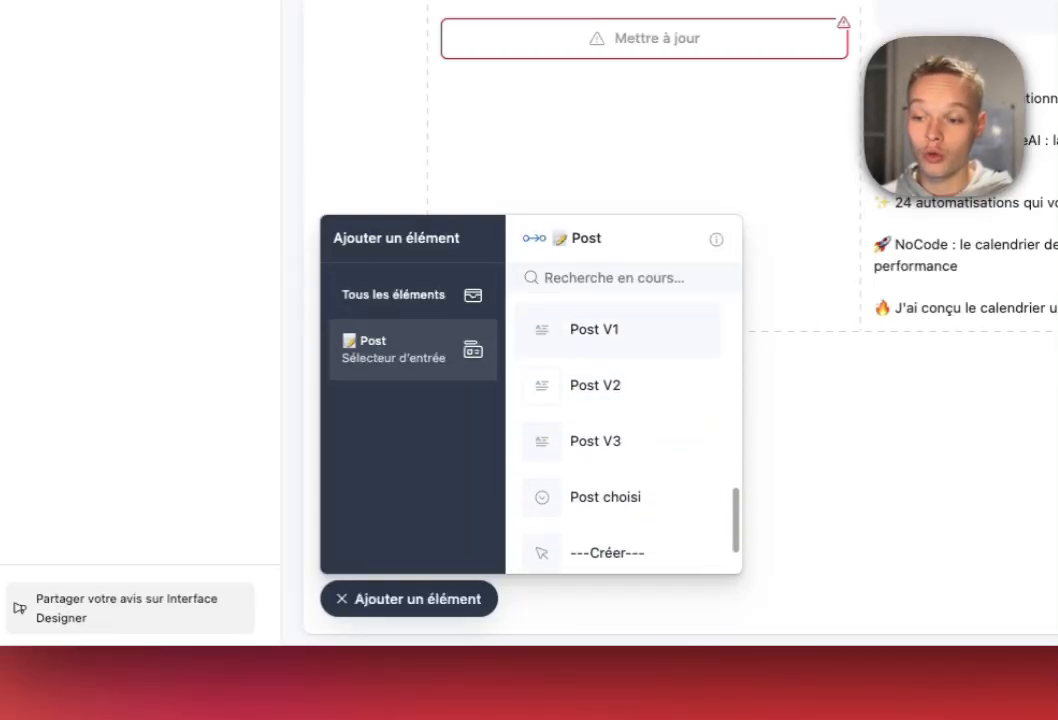
click(600, 335)
click(582, 446)
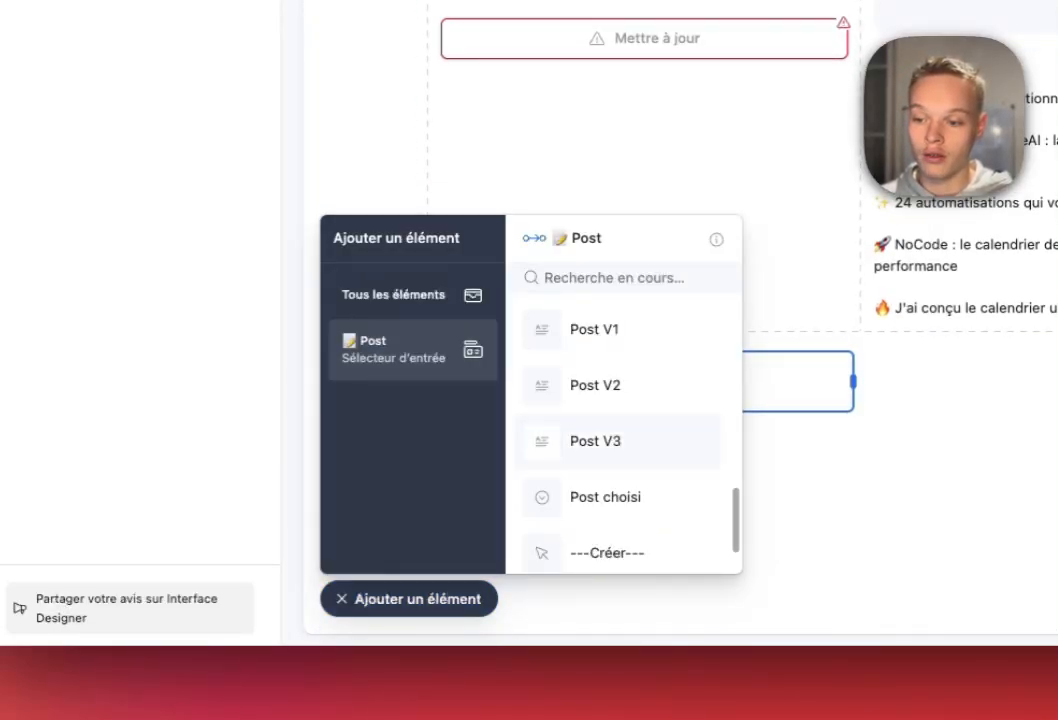
click(600, 392)
click(918, 414)
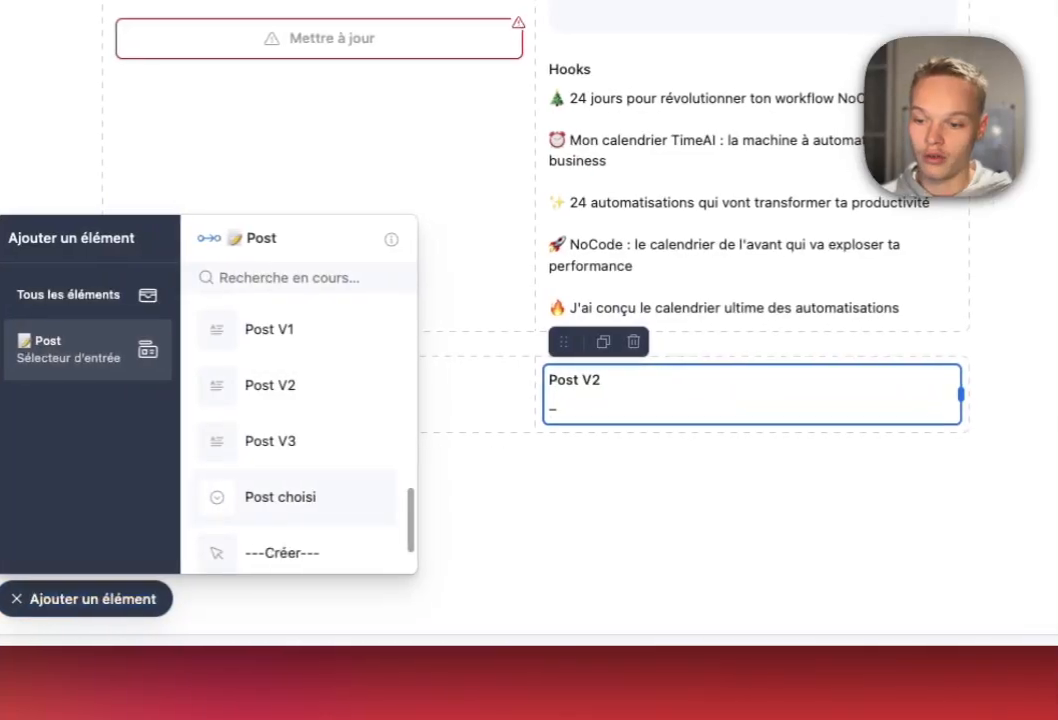
click(270, 441)
click(820, 405)
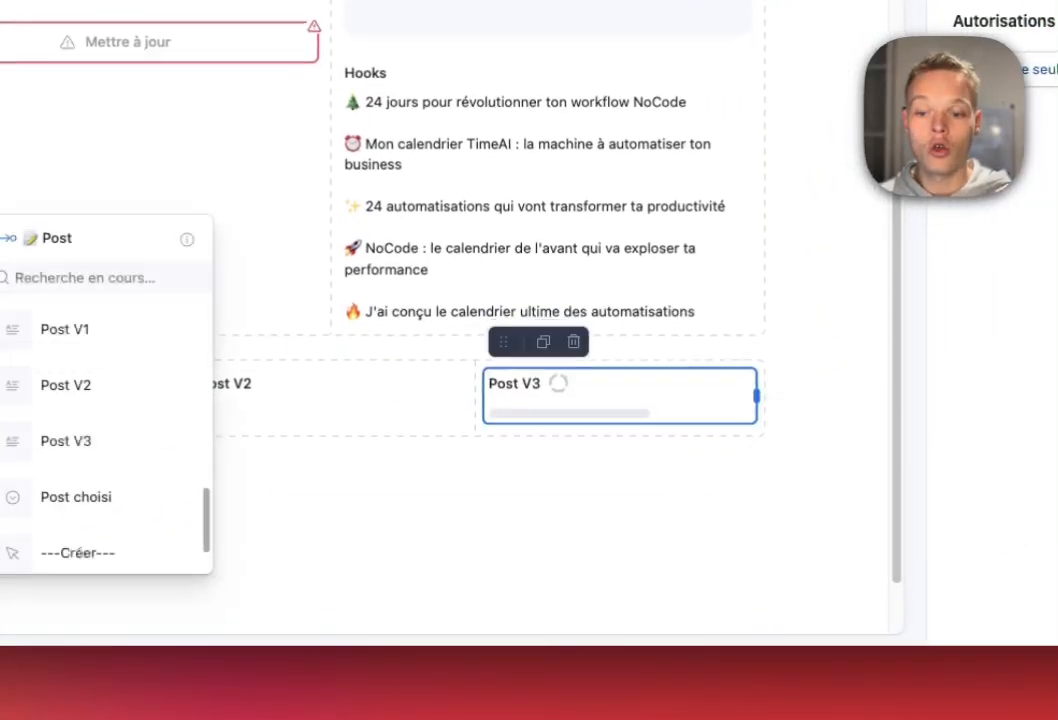
Add an update button under Post V1.
scroll(76, 490, down, 1)
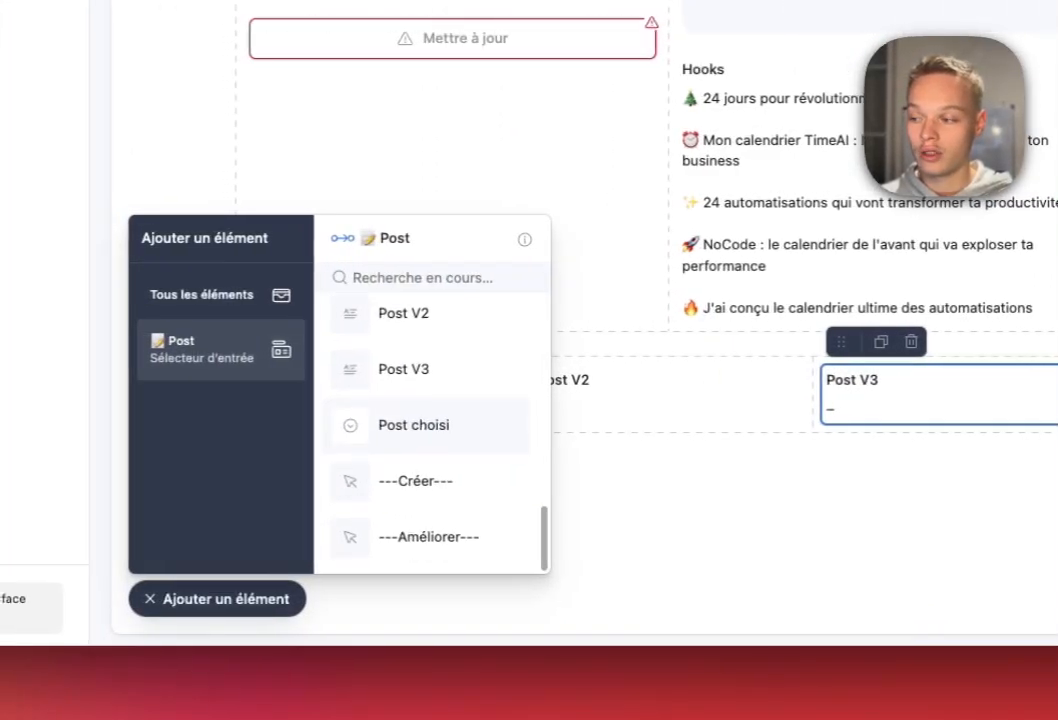
scroll(430, 430, up, 9)
scroll(430, 430, down, 6)
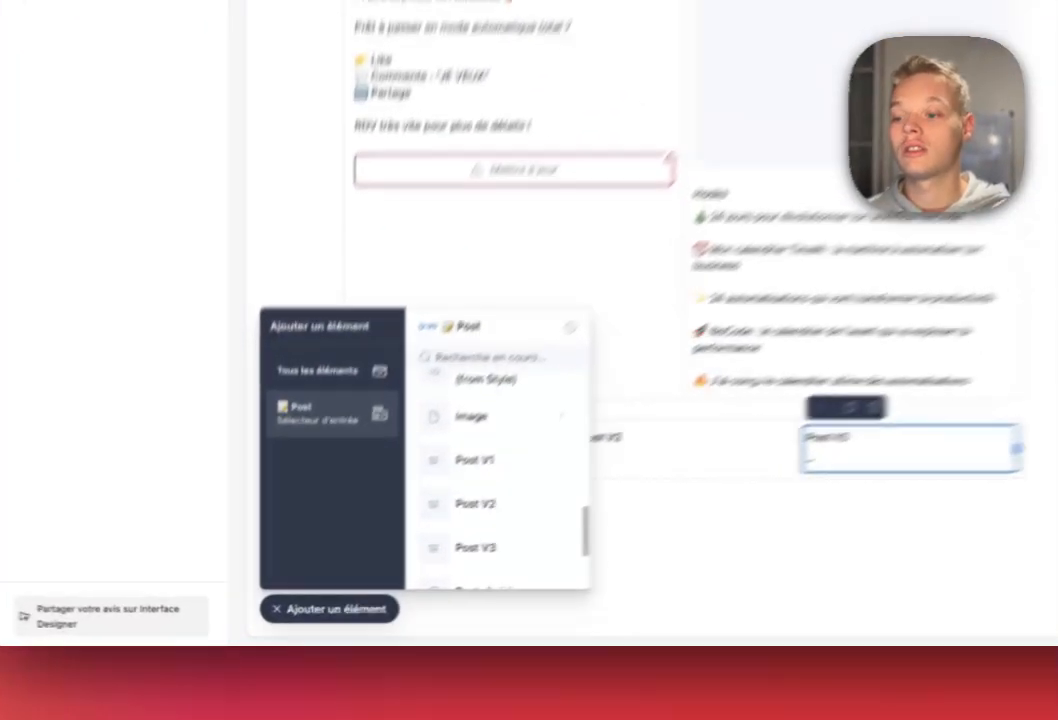
click(283, 470)
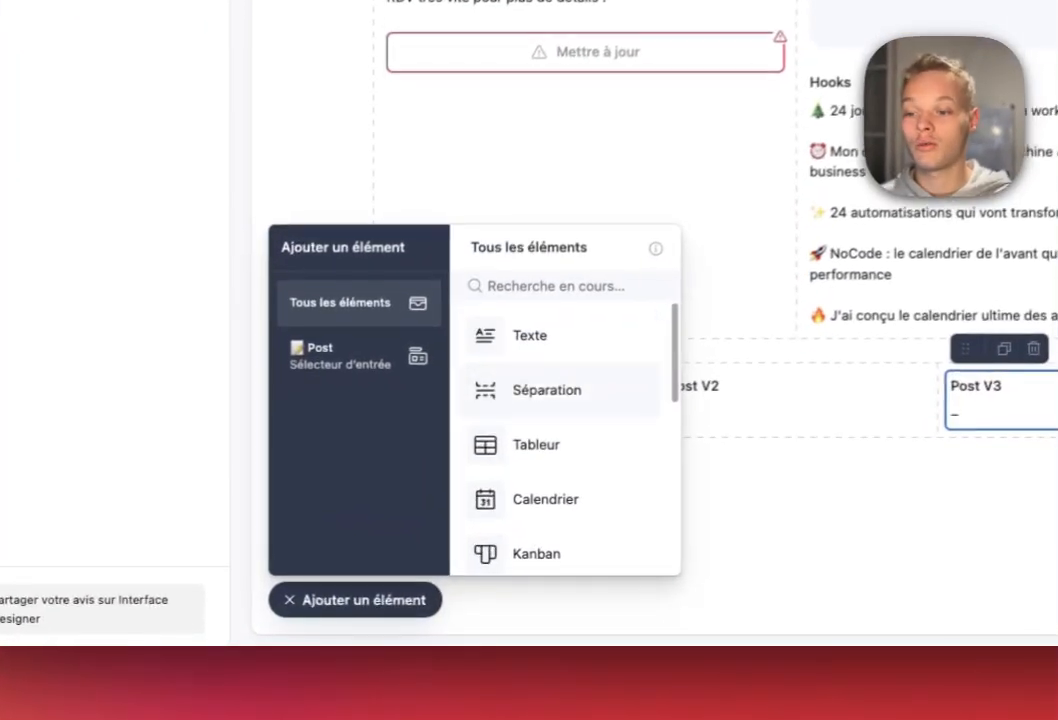
scroll(358, 590, down, 5)
click(490, 538)
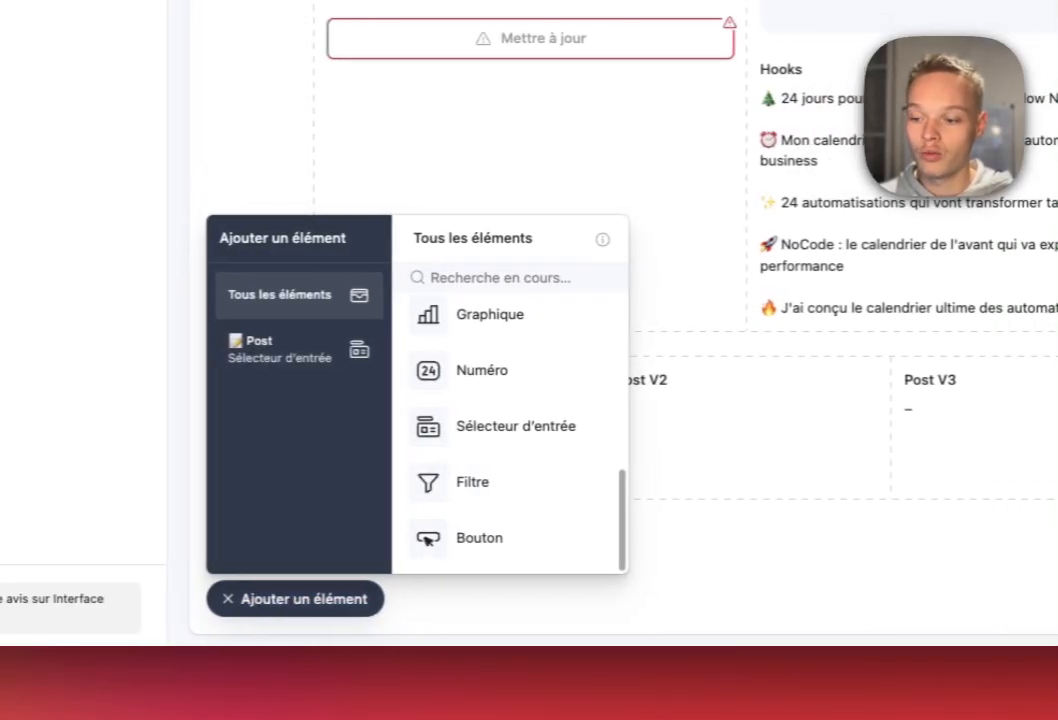
click(449, 490)
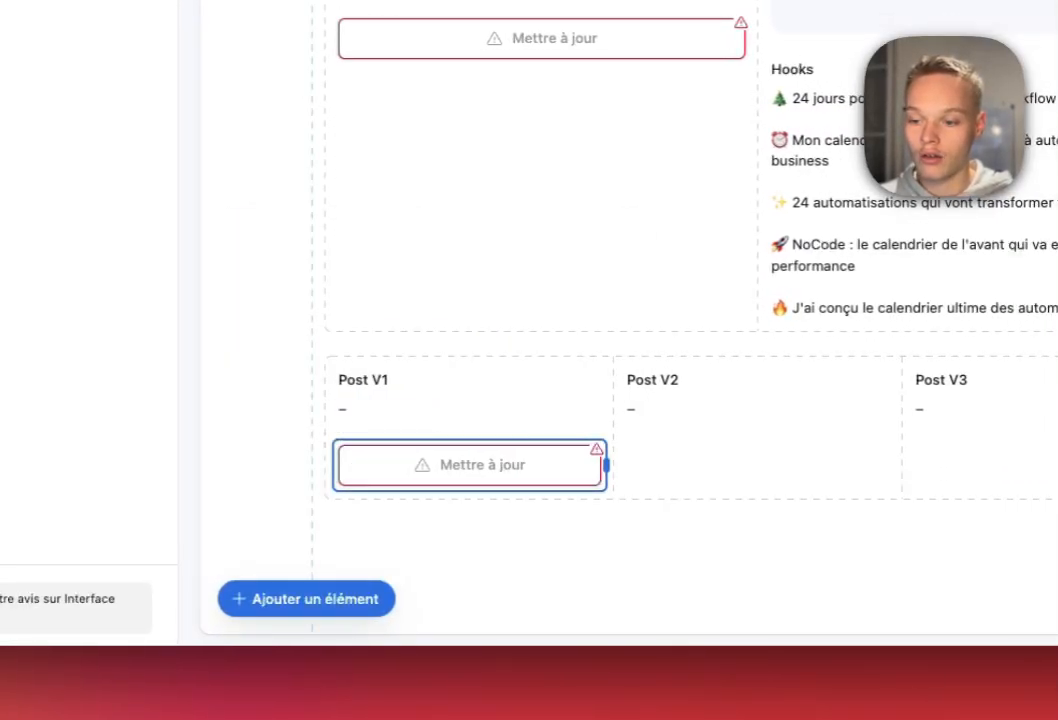
Switch the Demande element's permission from Lecture seule to Modifiable.
scroll(825, 230, up, 3)
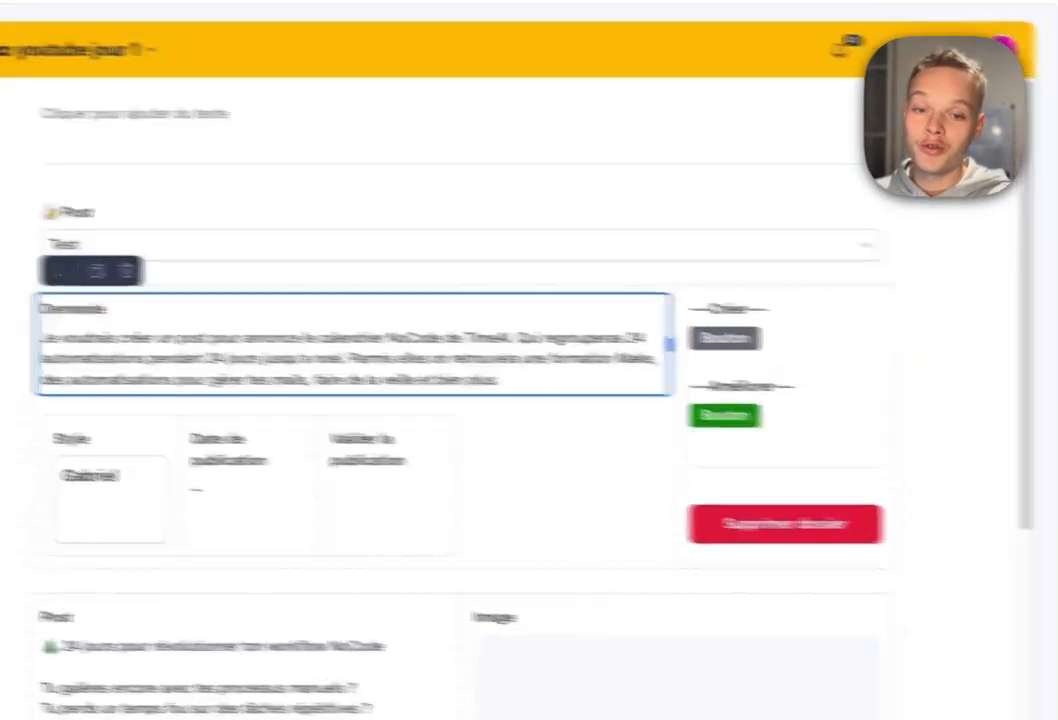
click(937, 399)
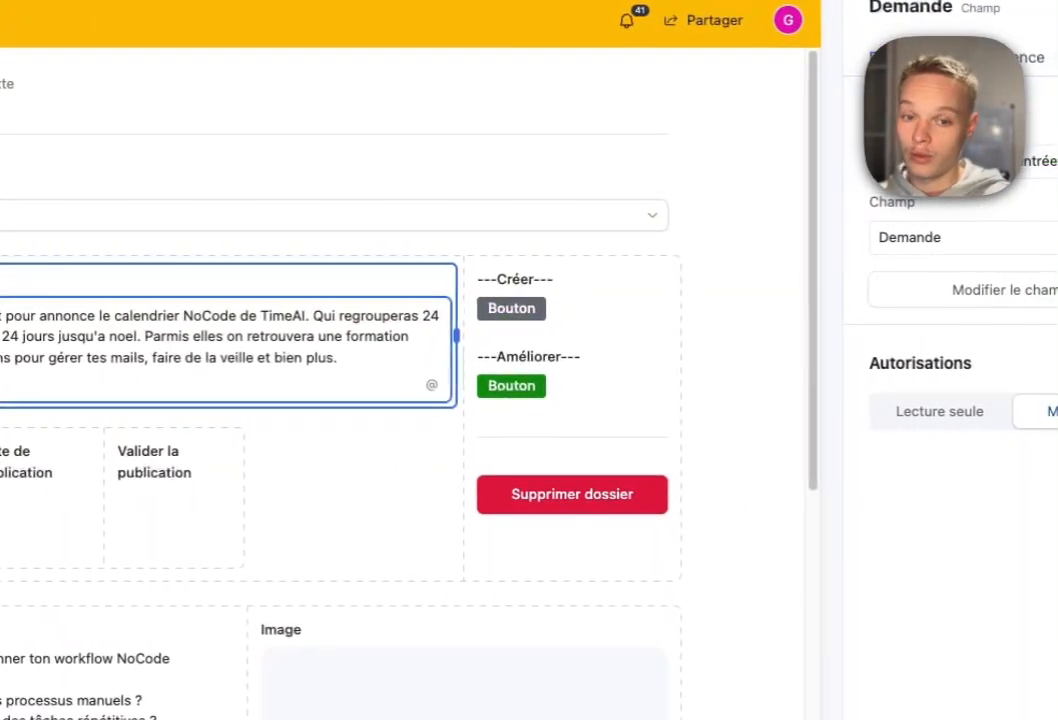
click(237, 362)
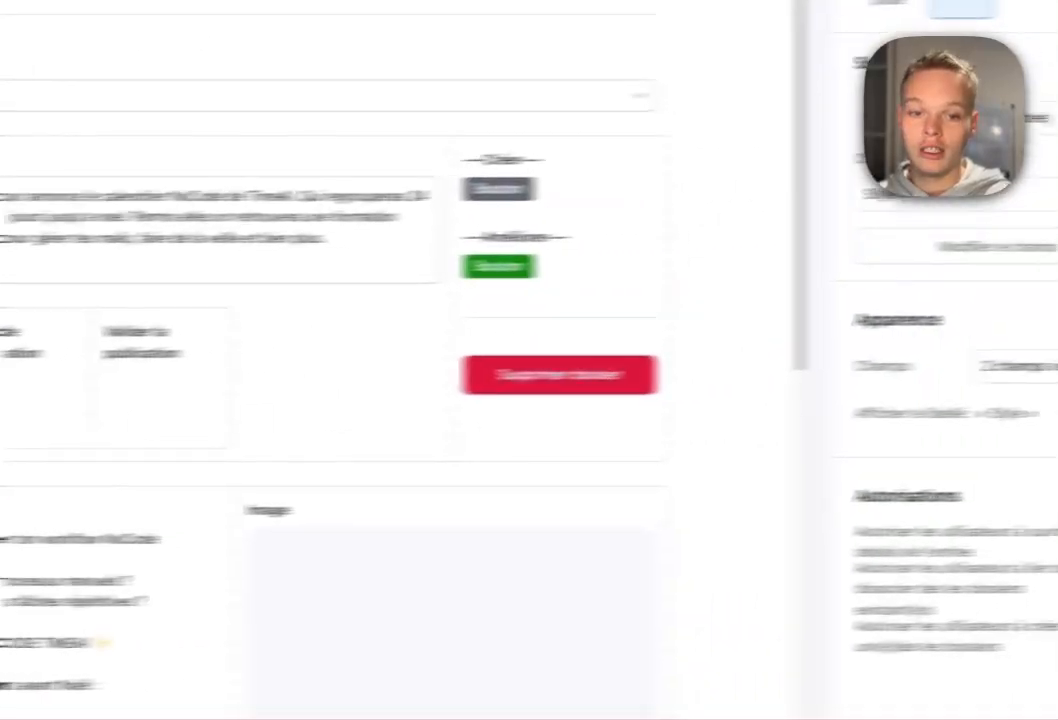
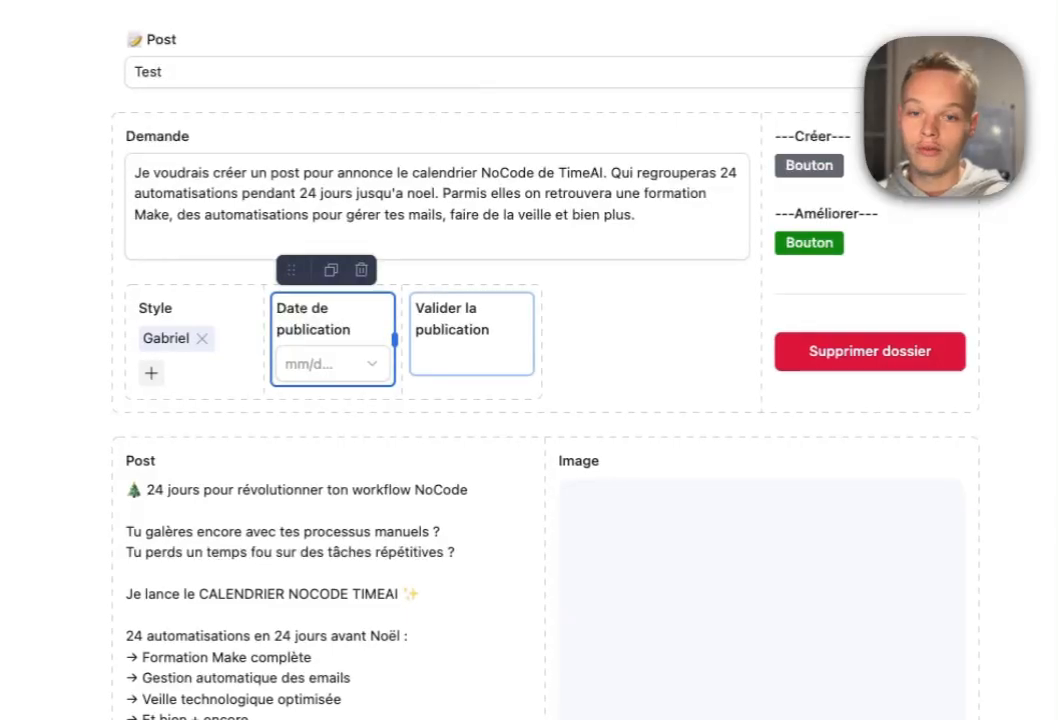
Switch Valider la publication, Post and Image from Lecture seule to Modifiable.
click(461, 340)
click(947, 295)
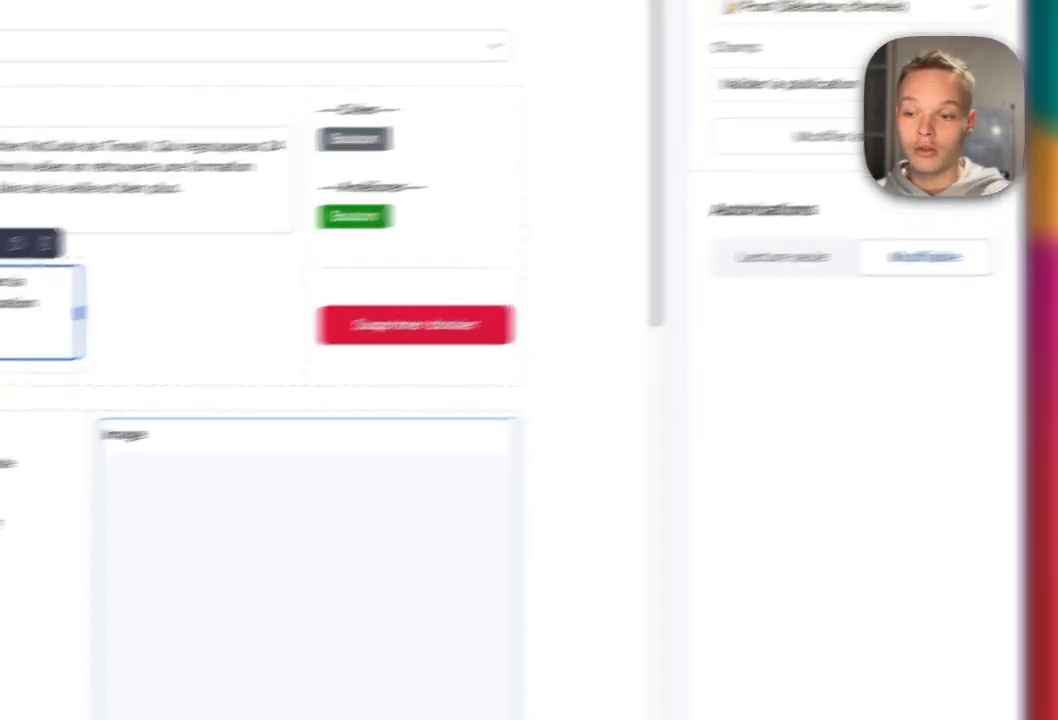
scroll(350, 440, down, 5)
click(358, 330)
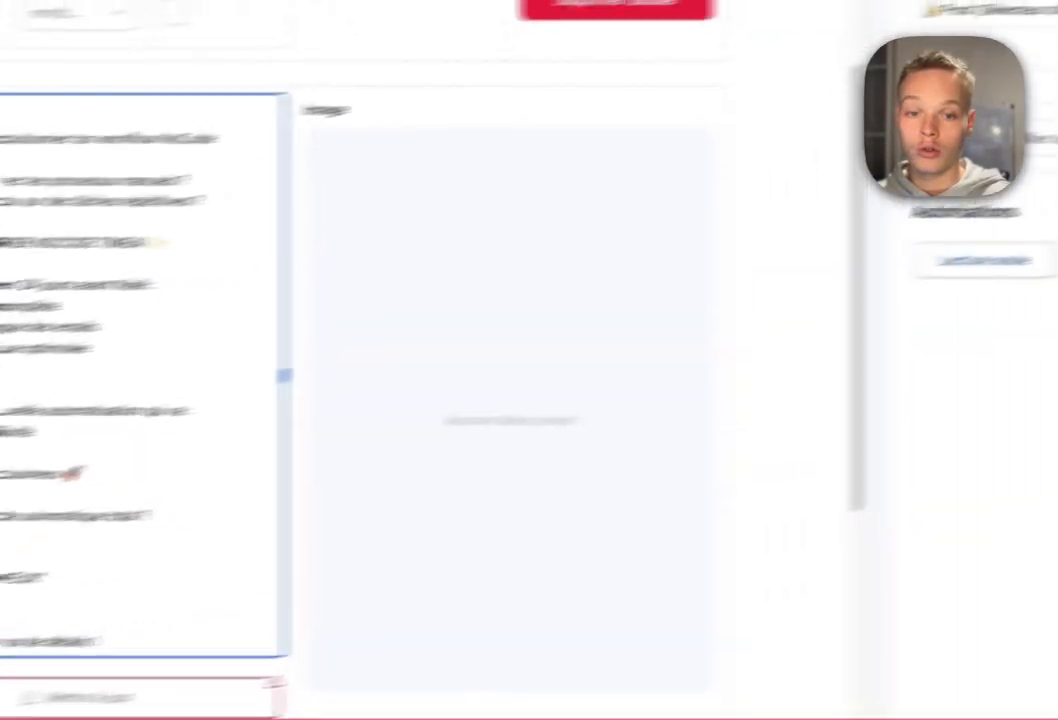
click(909, 302)
click(268, 430)
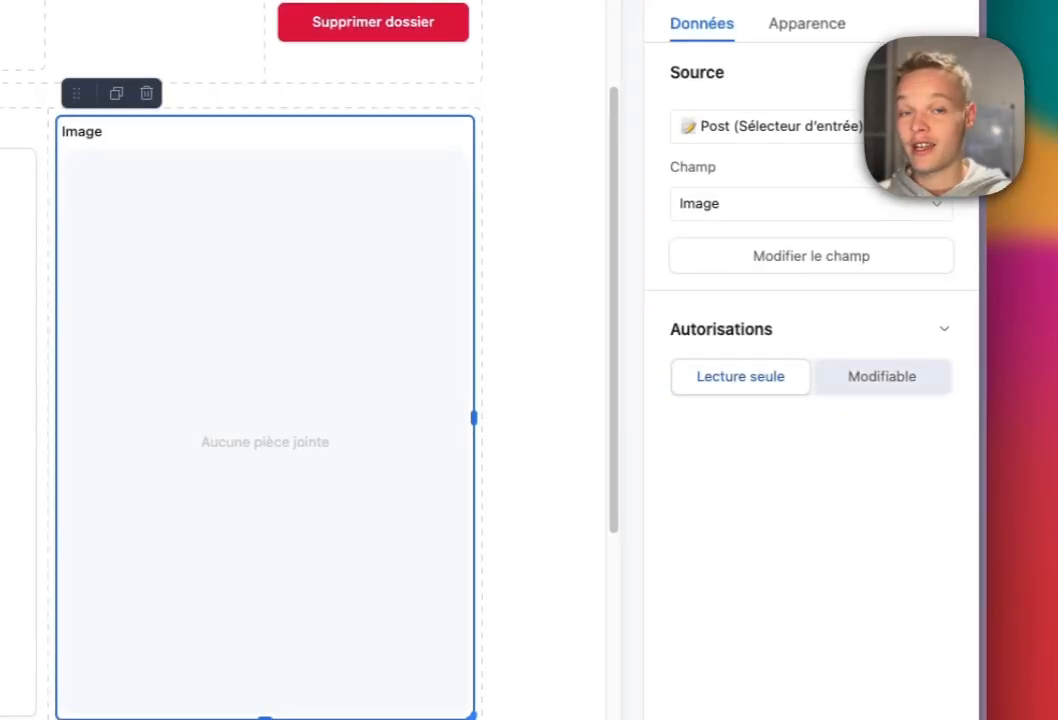
click(882, 377)
Make Hooks, Post V1, Post V2 and Post V3 Modifiable, then test typing in Post V1.
scroll(265, 430, down, 5)
click(265, 414)
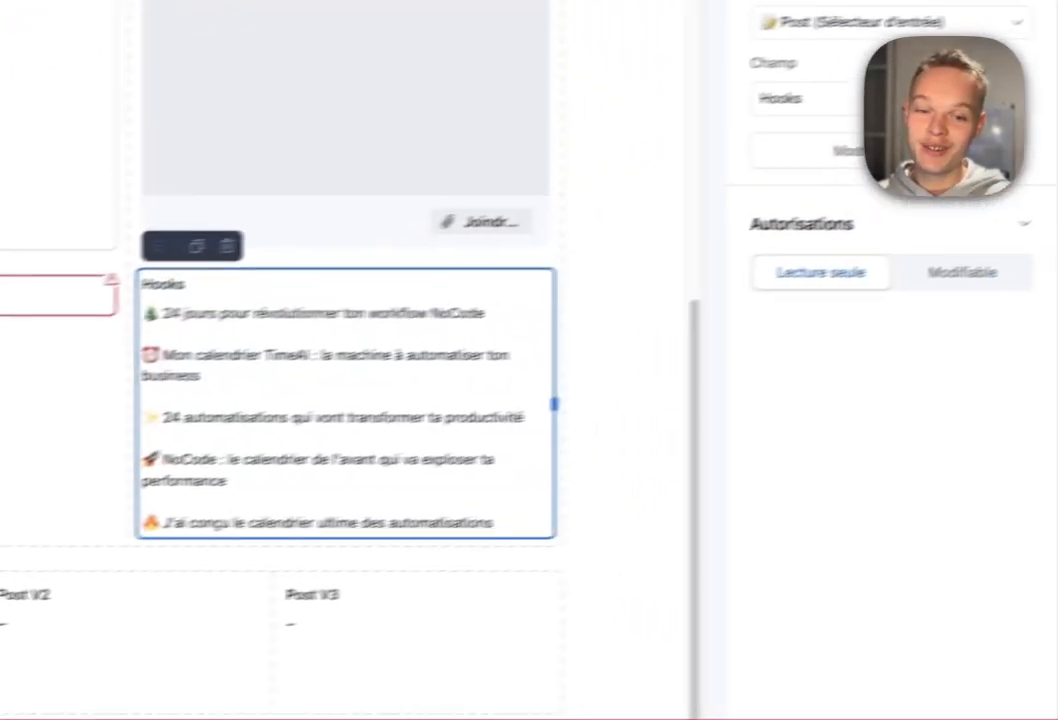
click(960, 272)
scroll(300, 400, down, 3)
click(292, 388)
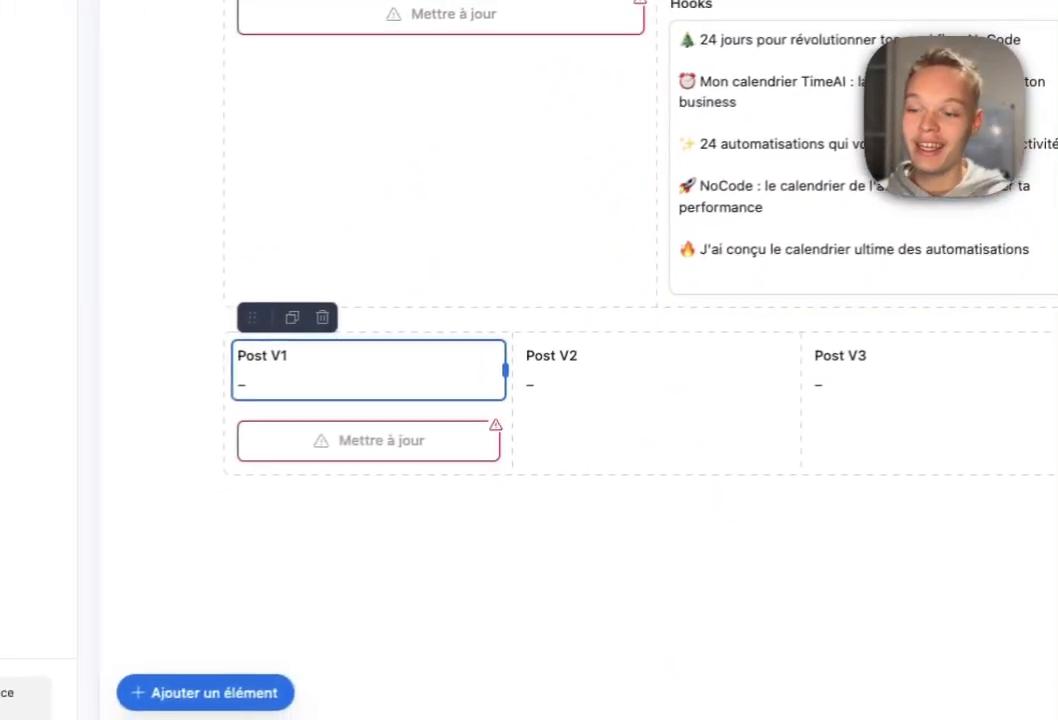
click(933, 286)
click(590, 374)
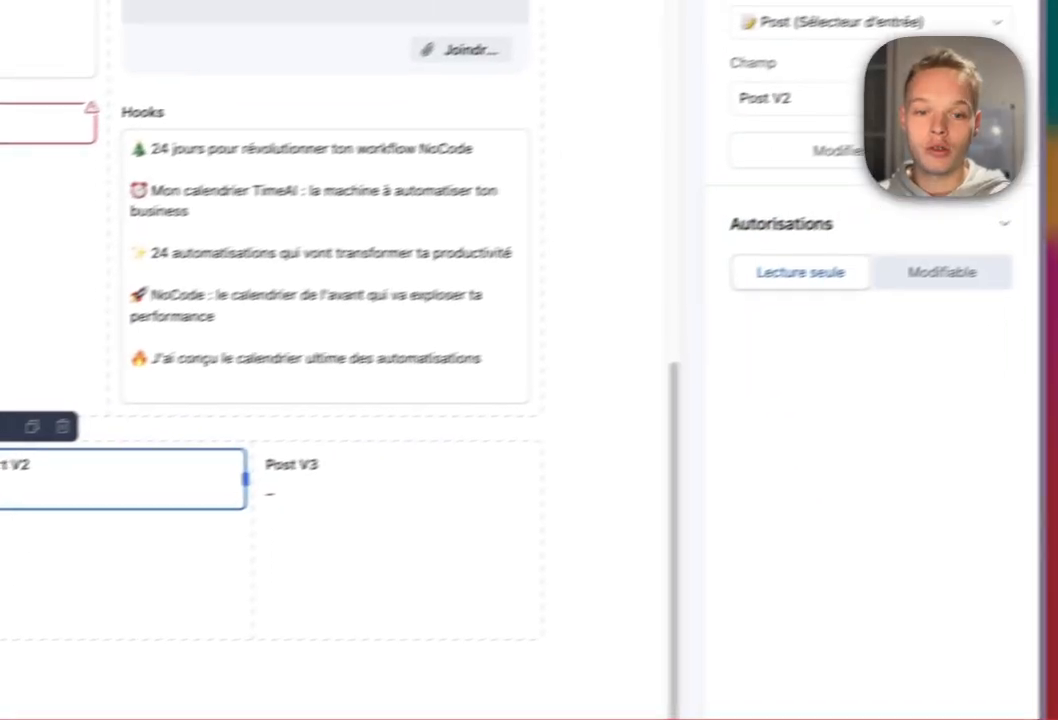
click(942, 272)
click(400, 480)
click(942, 272)
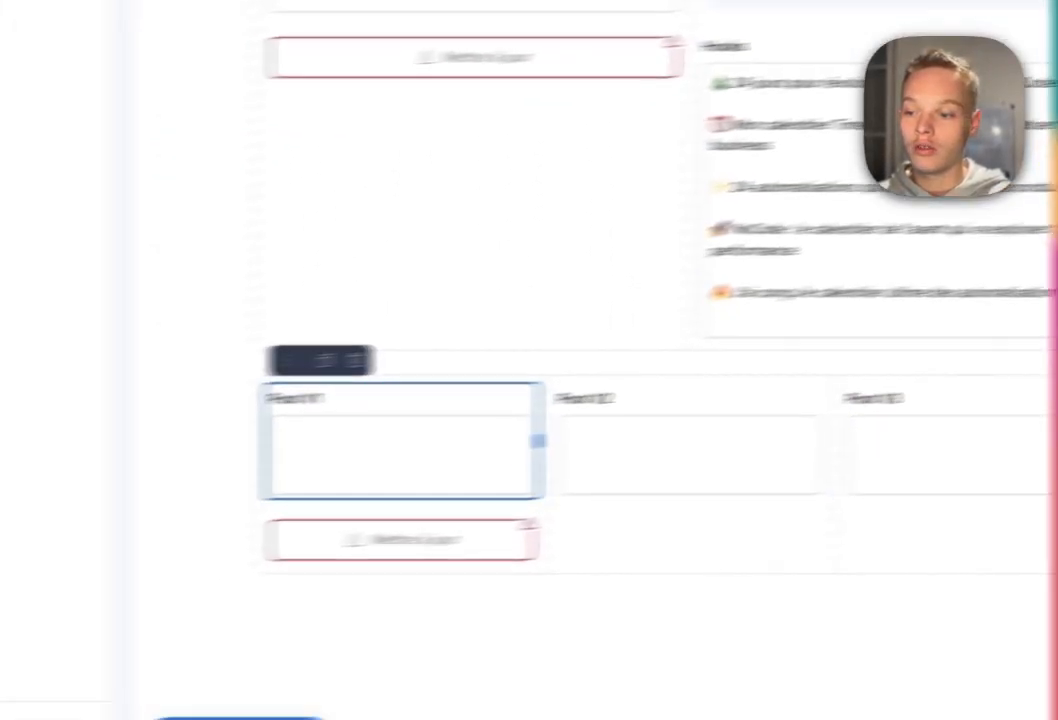
text(grr)
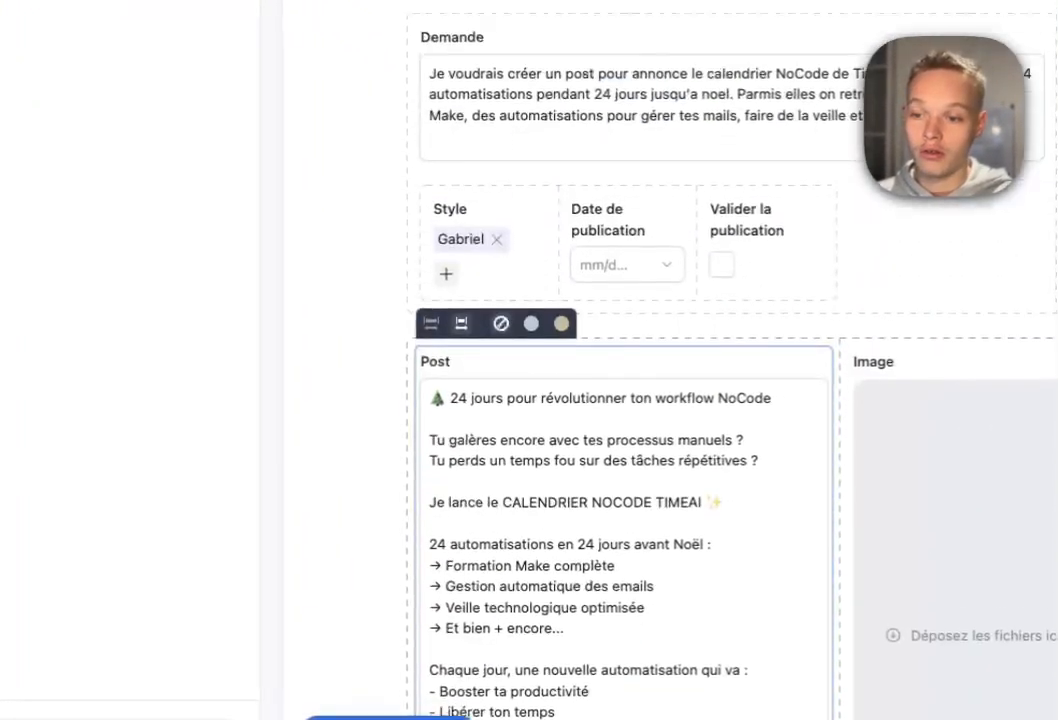
Give the Demande and Post V1–V3 sections a pale yellow background.
scroll(624, 480, up, 2)
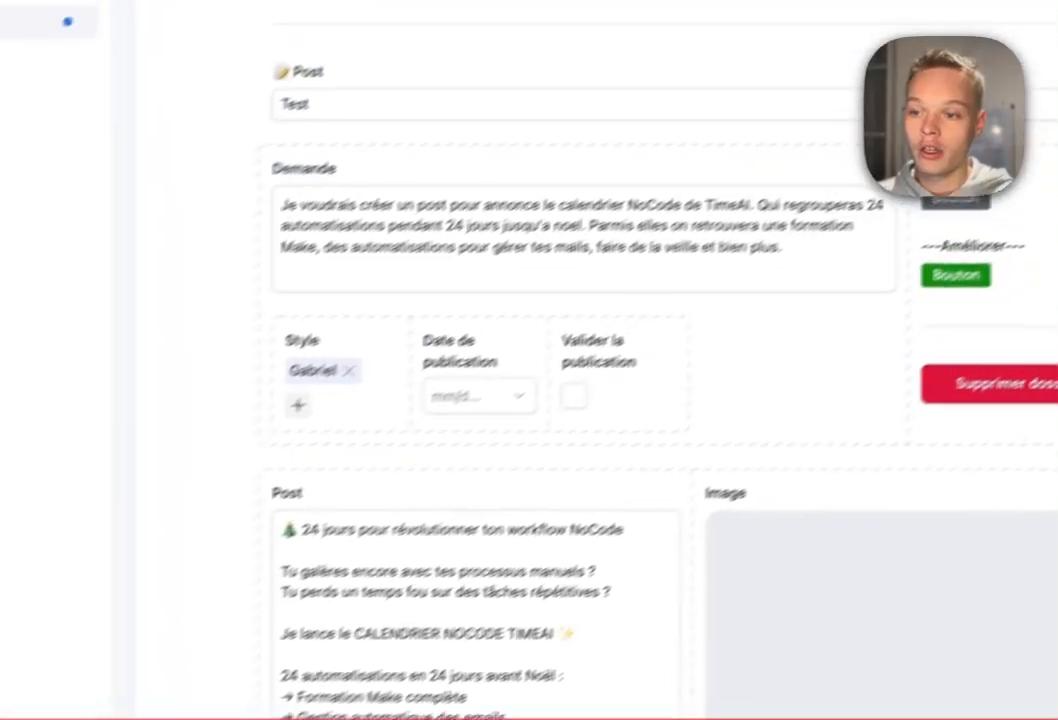
click(690, 145)
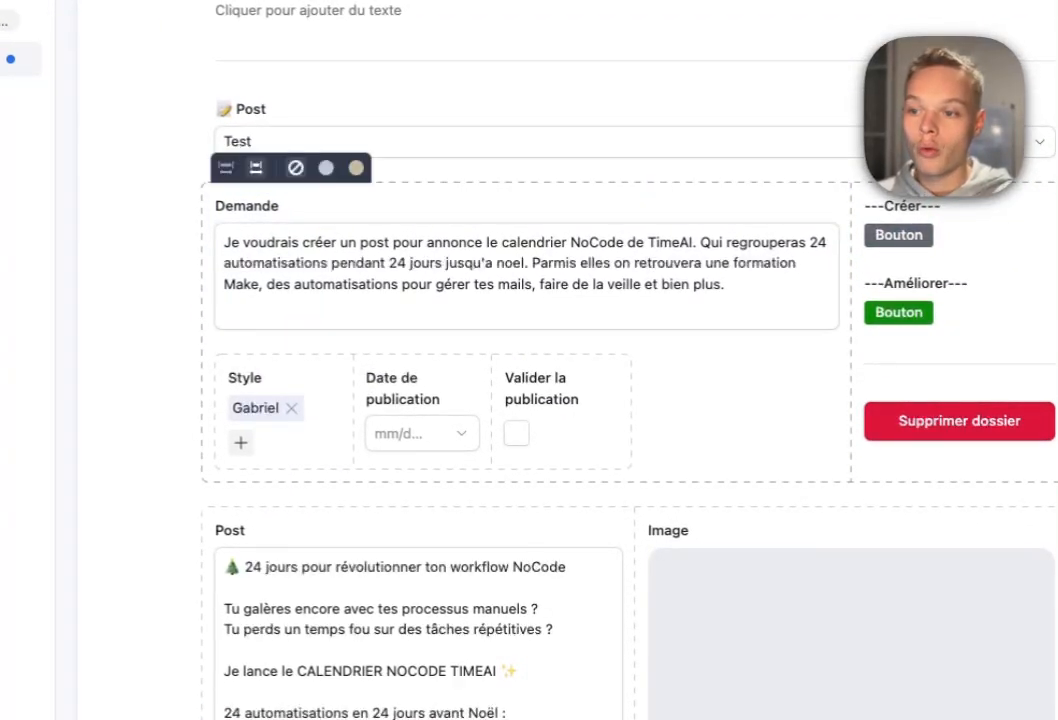
click(356, 168)
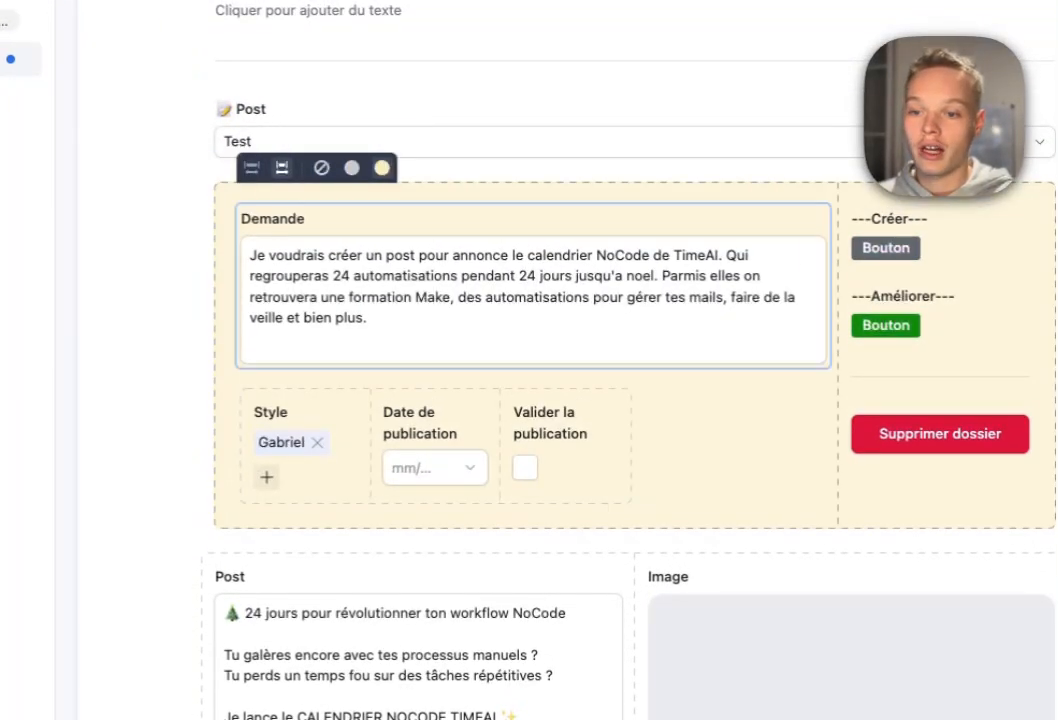
scroll(540, 400, down, 10)
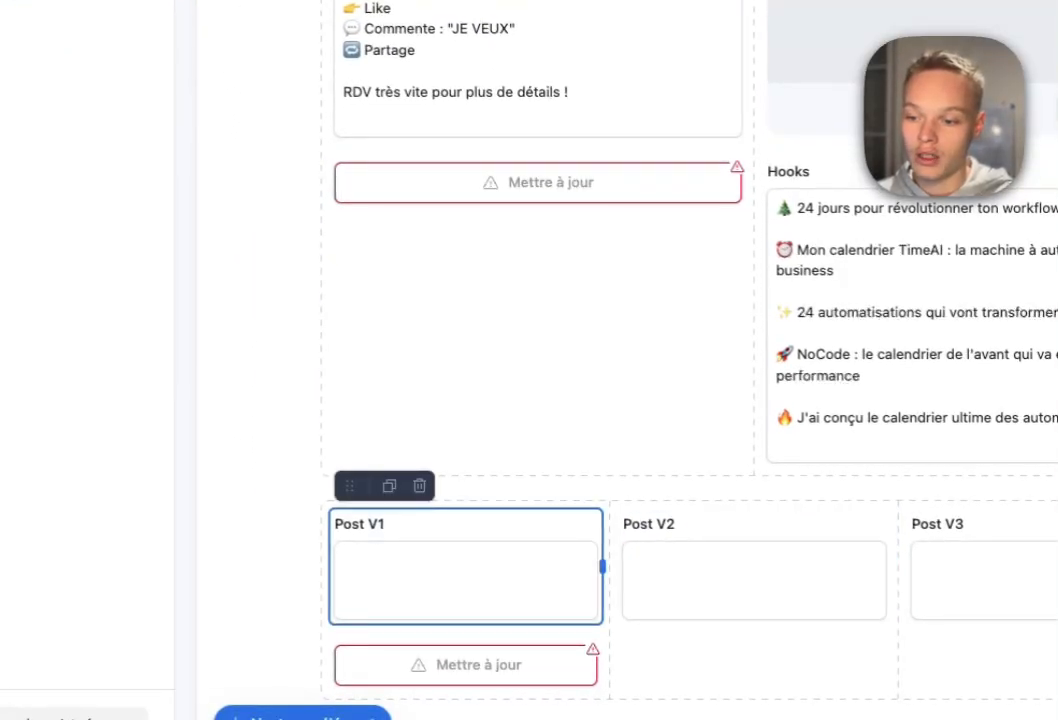
click(475, 486)
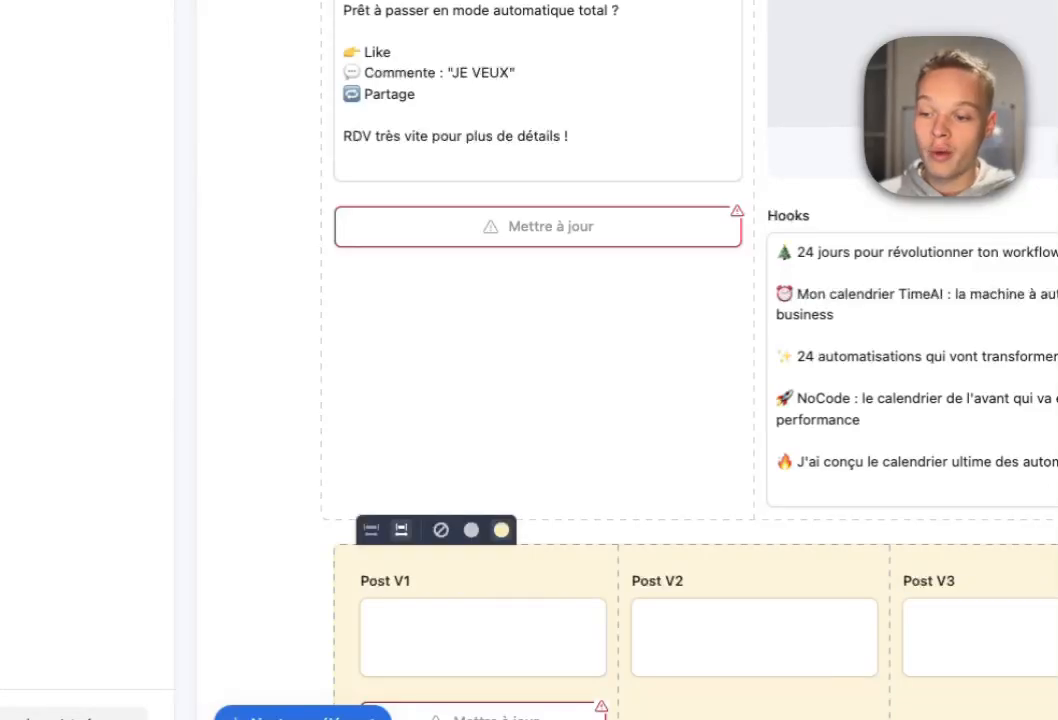
Add Séparation dividers above the Post block and above the Post V1–V3 row.
scroll(450, 400, up, 6)
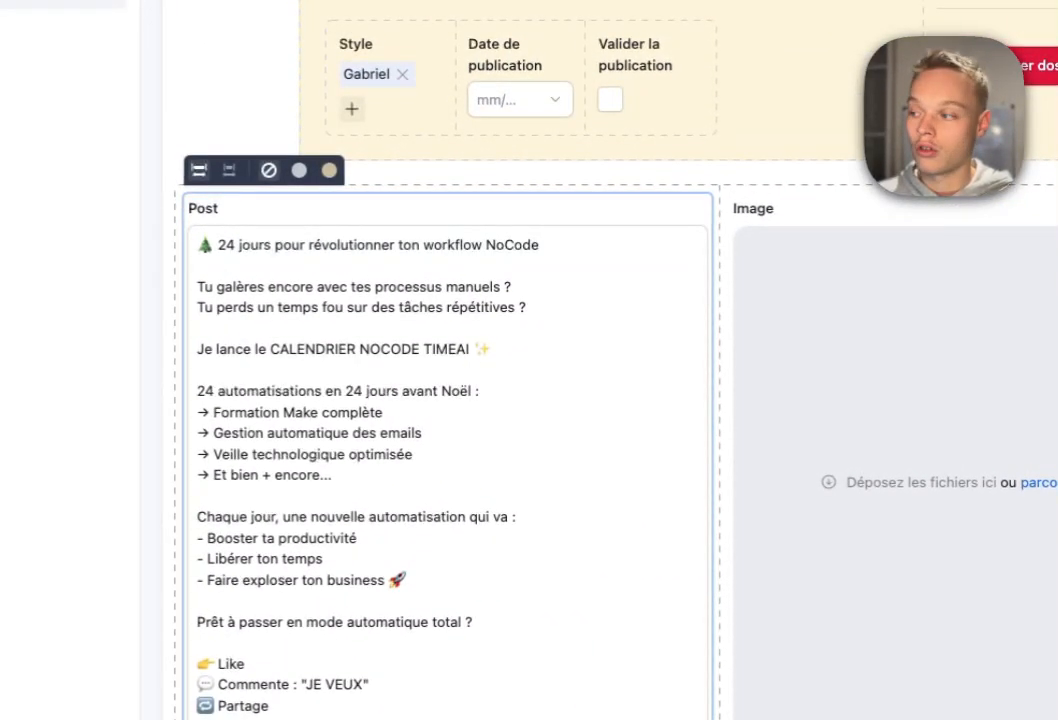
scroll(450, 420, up, 3)
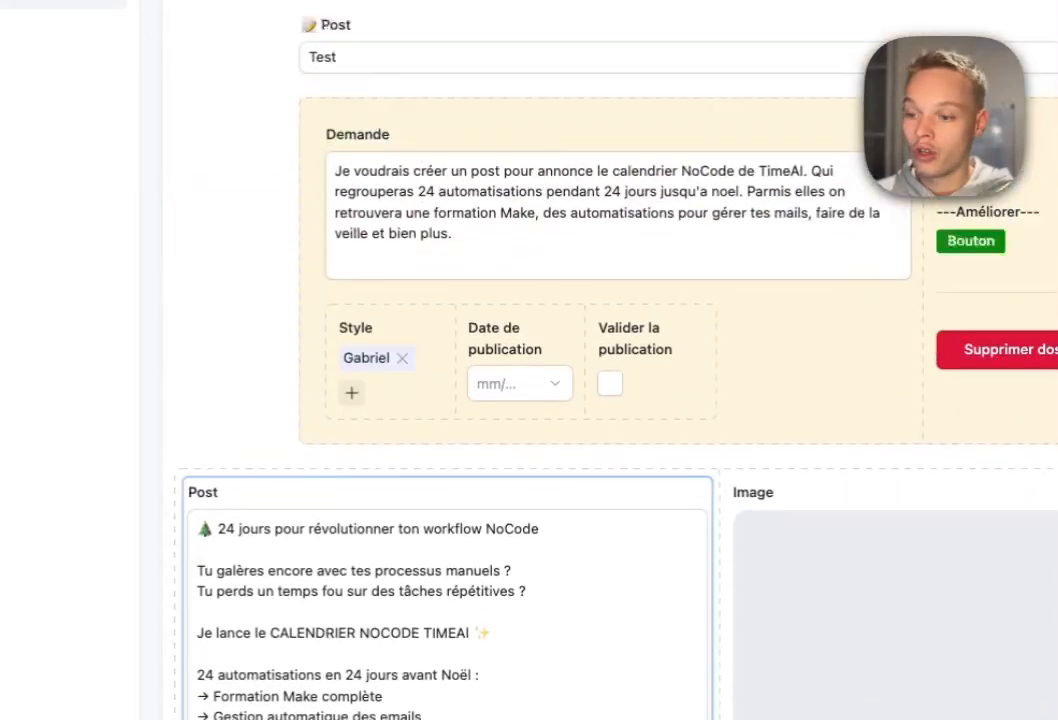
click(345, 633)
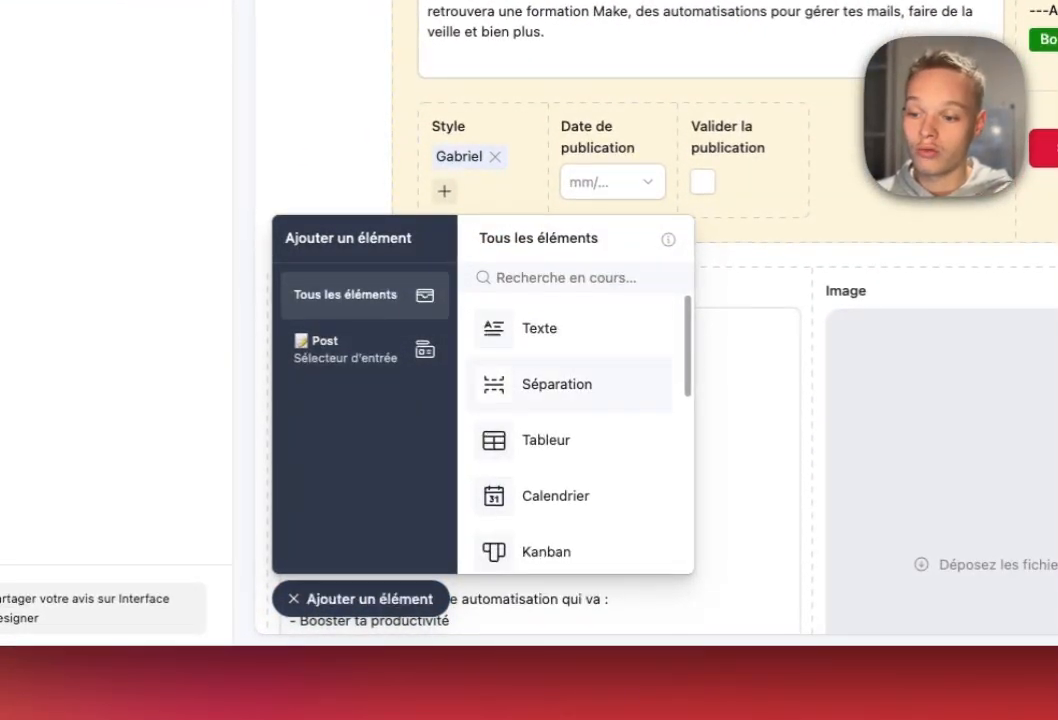
click(570, 384)
click(692, 270)
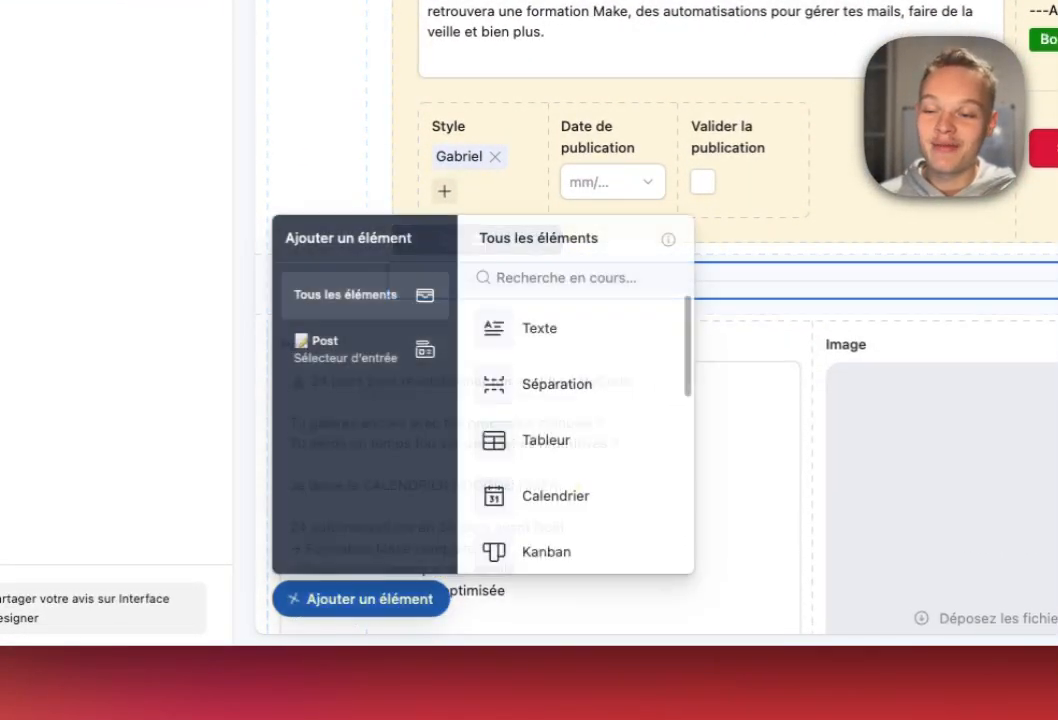
scroll(620, 318, down, 4)
scroll(620, 330, down, 9)
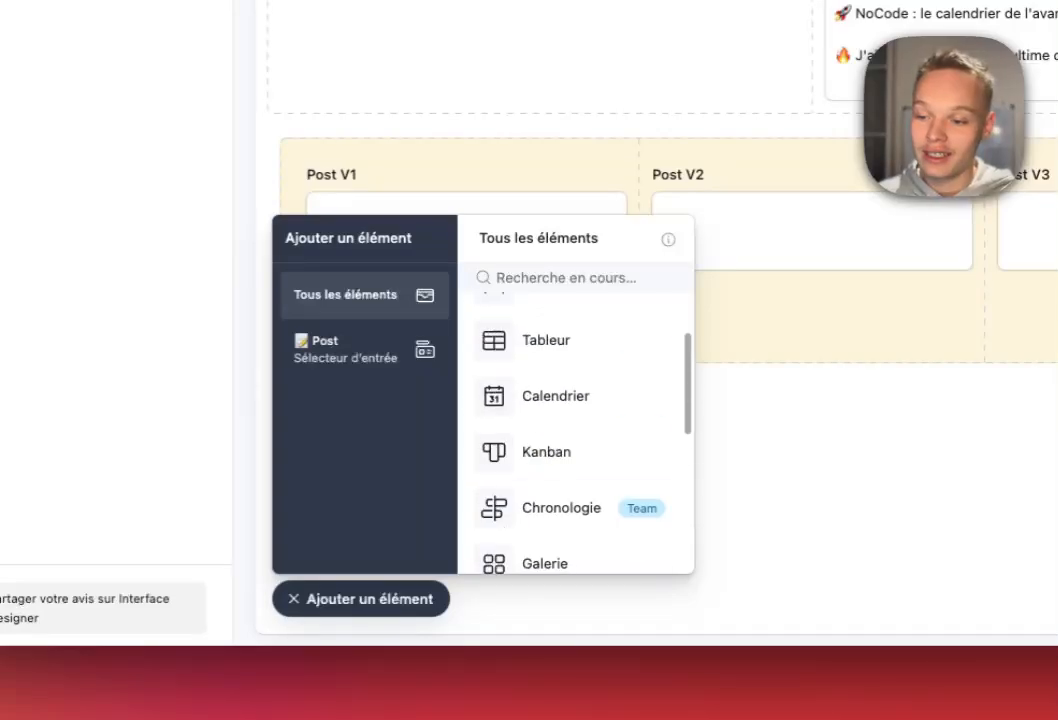
scroll(575, 330, up, 2)
click(570, 384)
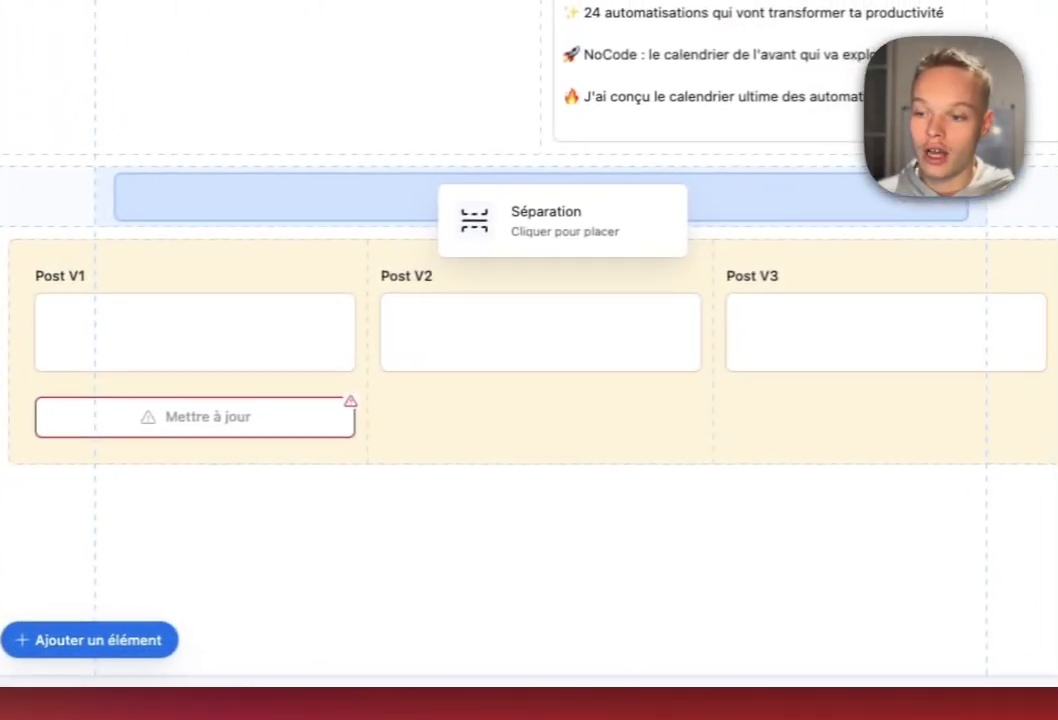
click(705, 142)
scroll(560, 400, up, 7)
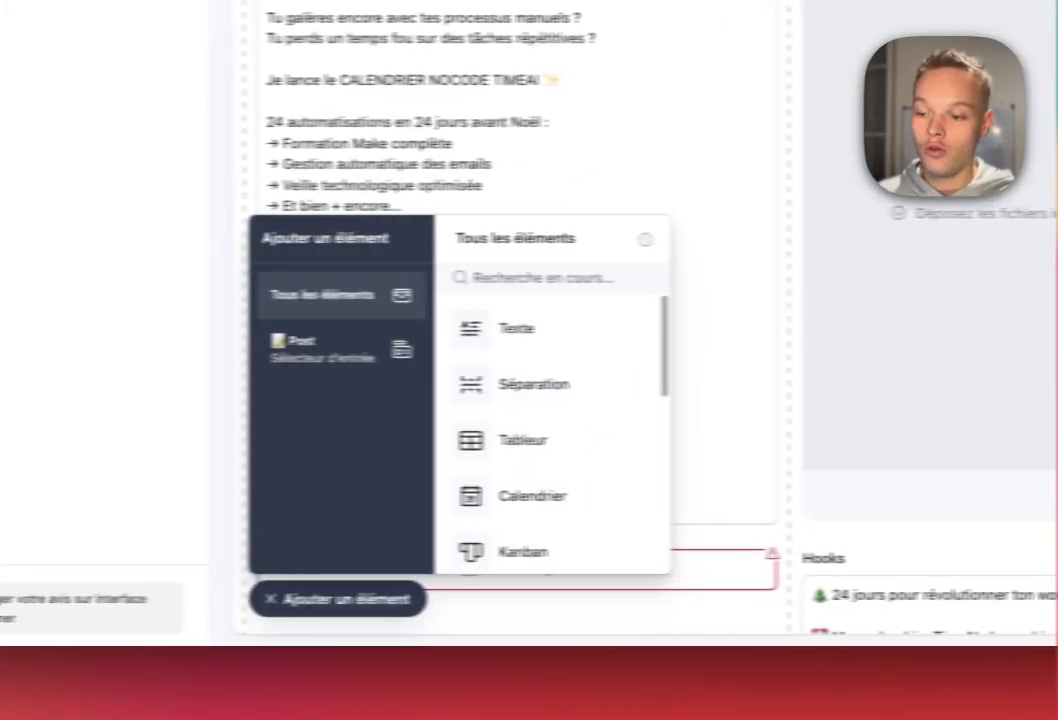
click(90, 604)
scroll(300, 400, up, 4)
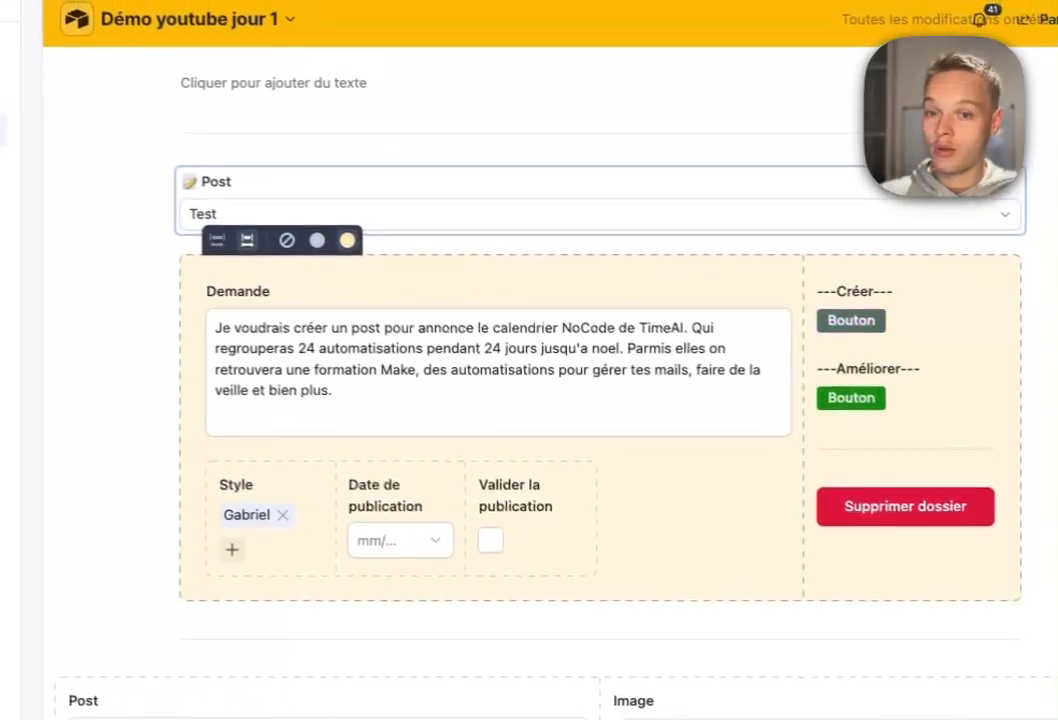
Open the post creation form and retitle it Créer un post.
click(600, 213)
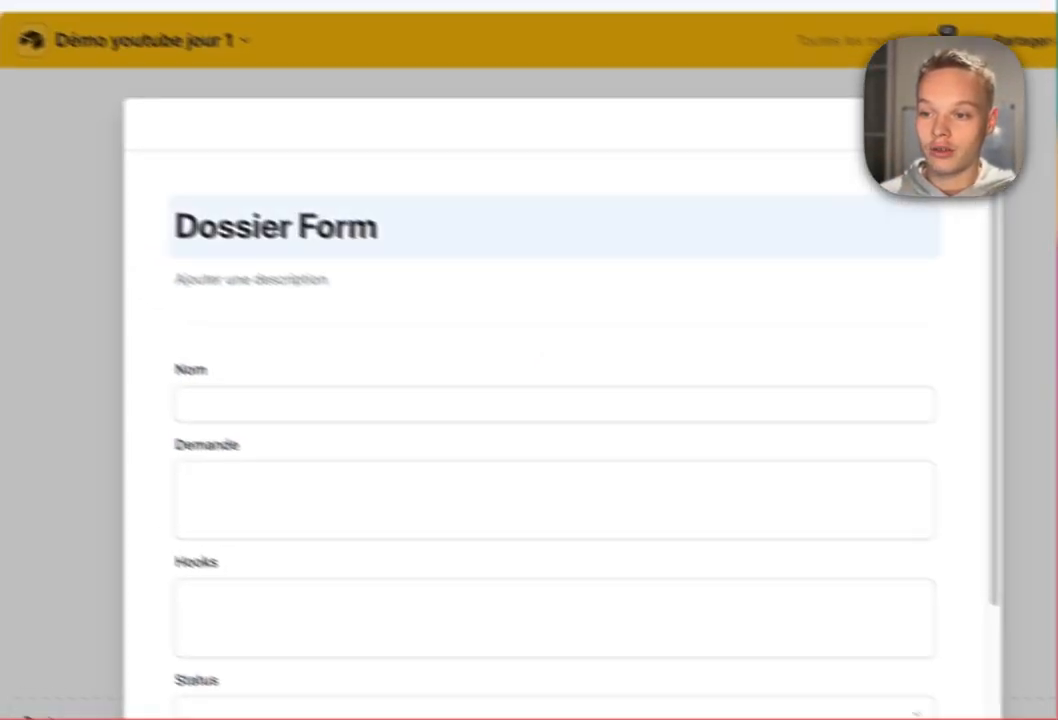
click(450, 256)
key(alt+shift+Left)
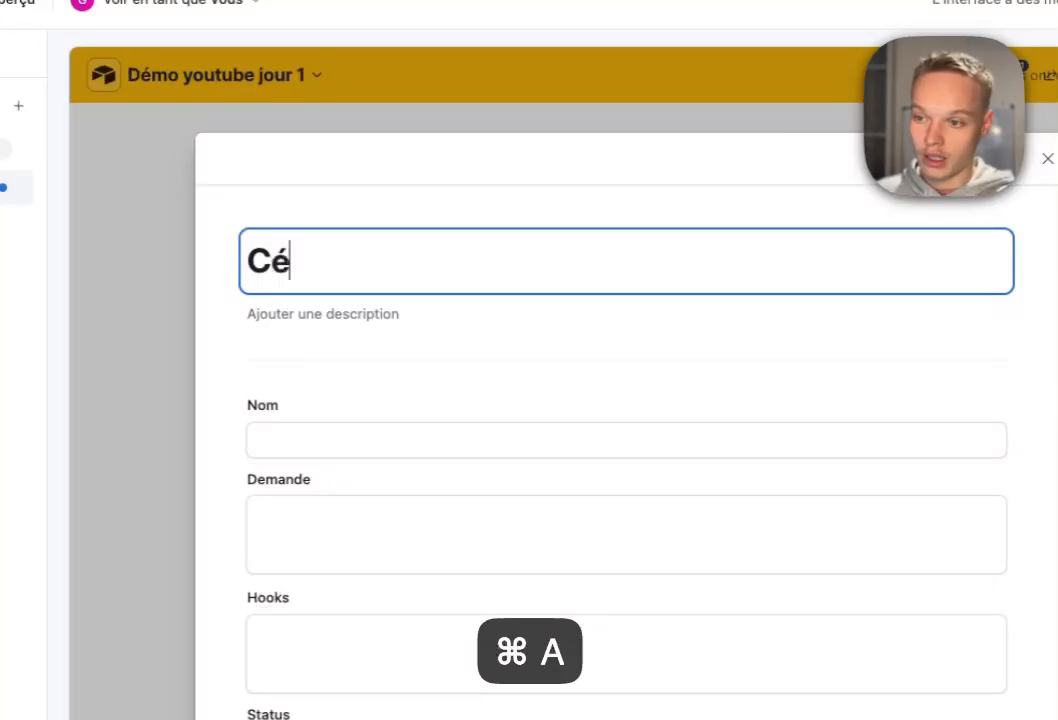
text(ubn)
key(BackSpace)
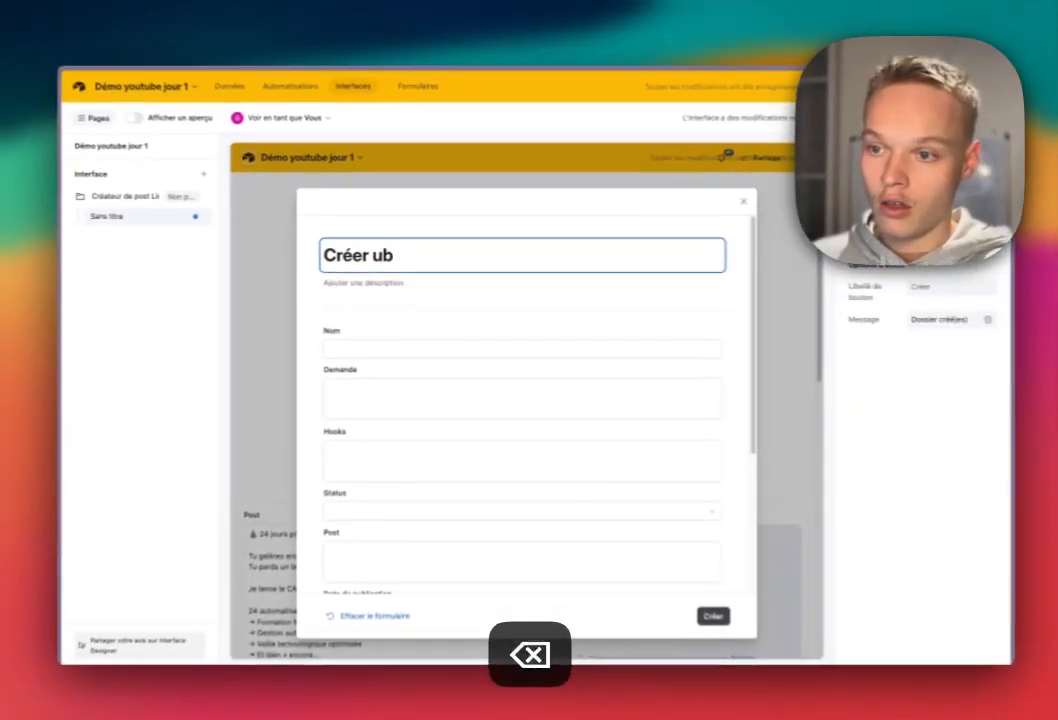
key(BackSpace)
text(n post)
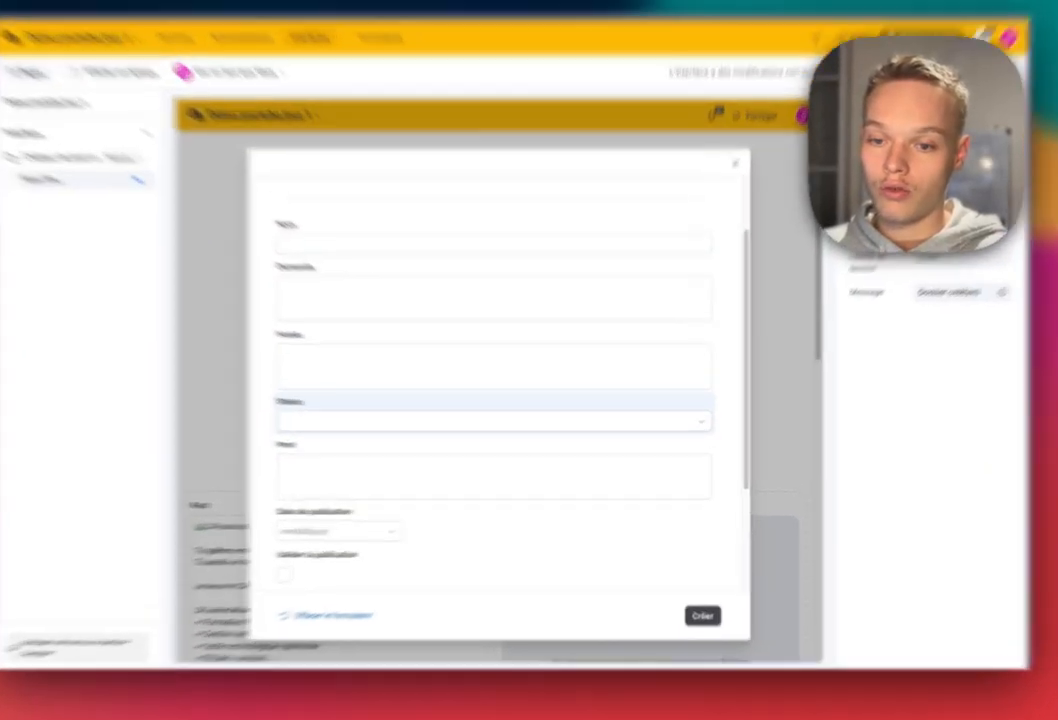
Remove the Status, Post, publication date, publication validation and Image fields from the form.
click(602, 424)
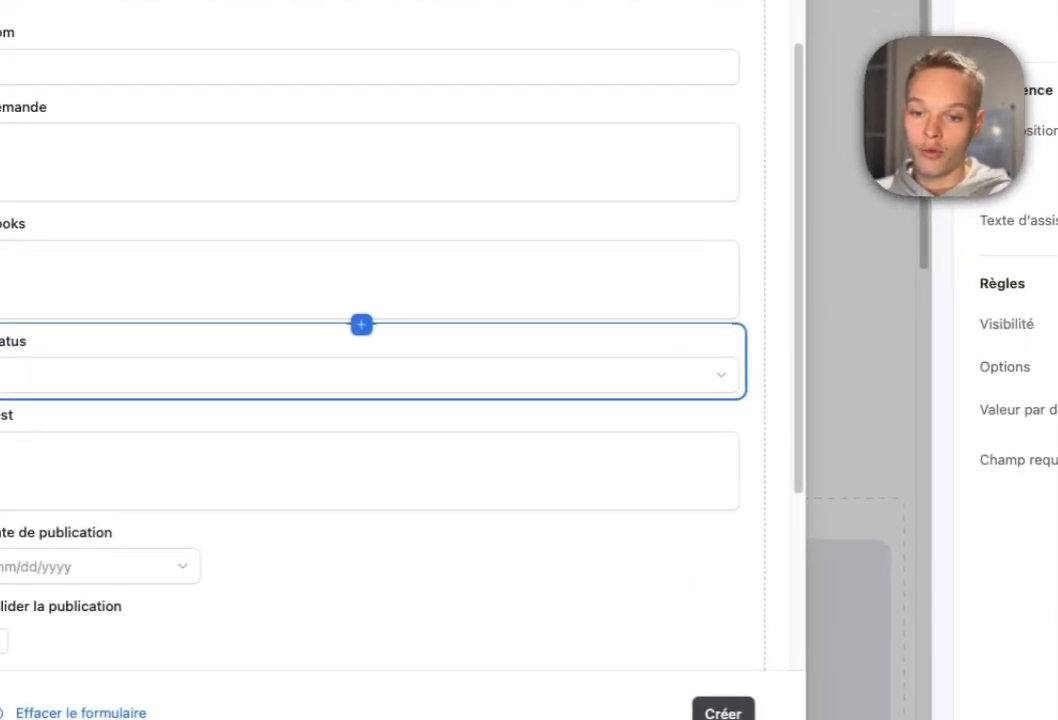
click(562, 385)
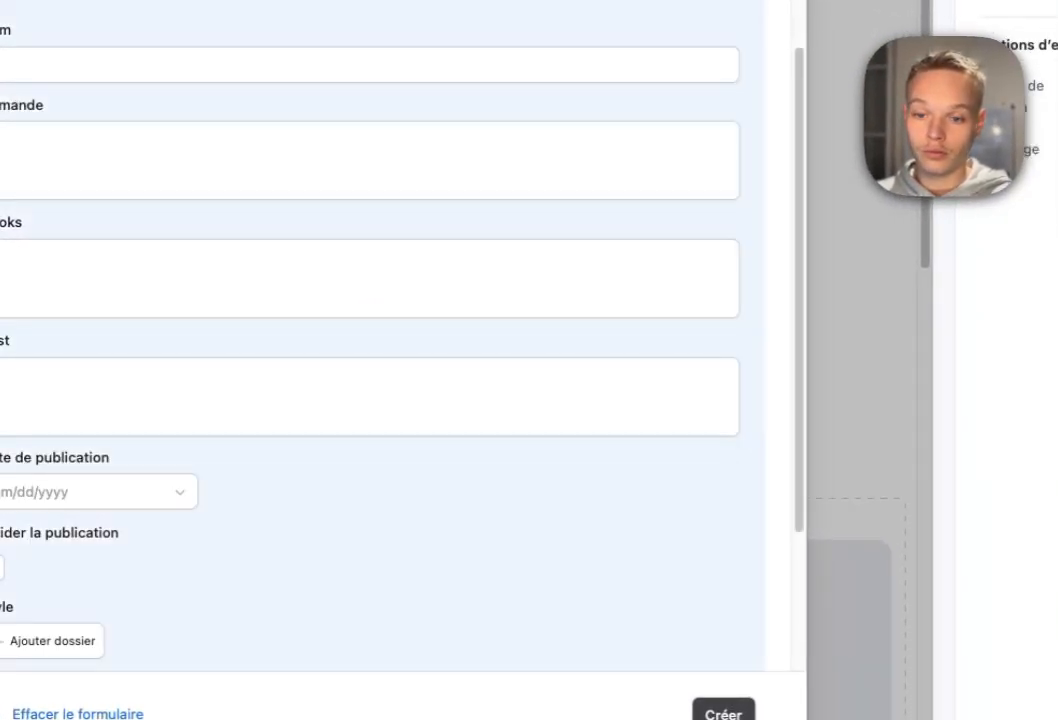
click(562, 390)
click(562, 385)
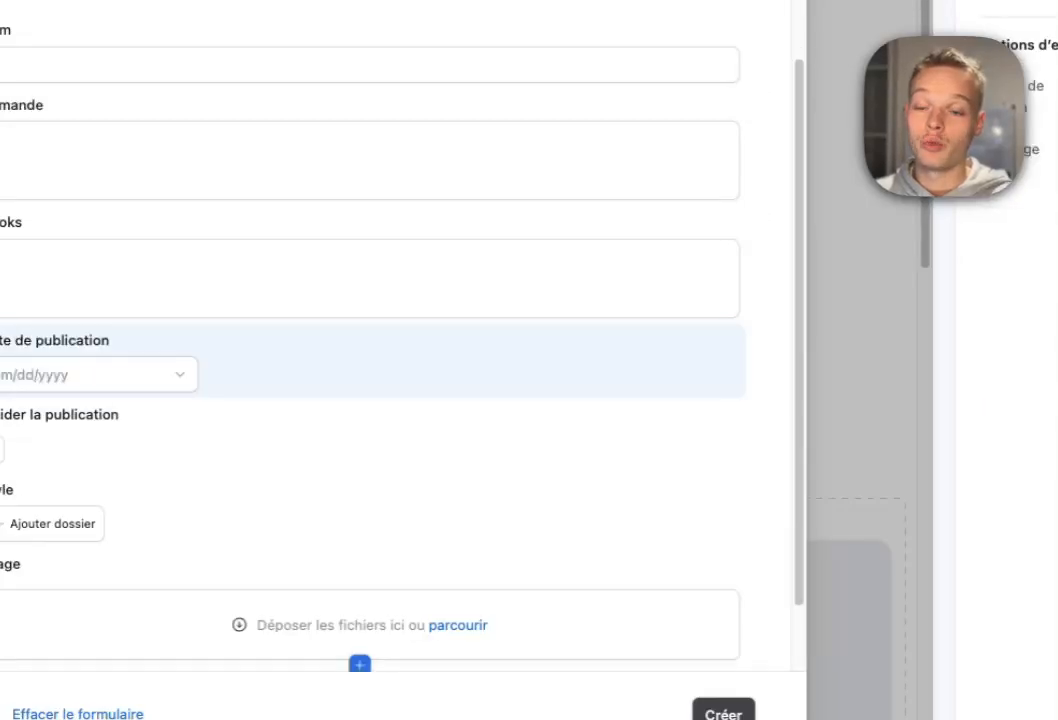
click(562, 383)
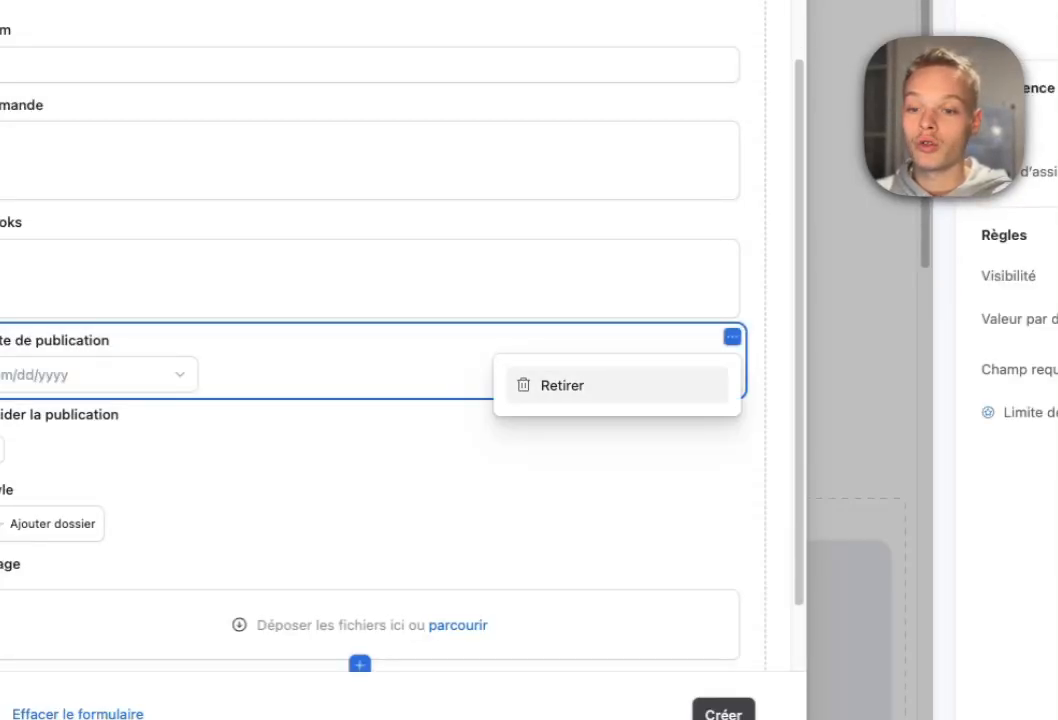
click(562, 385)
click(562, 385)
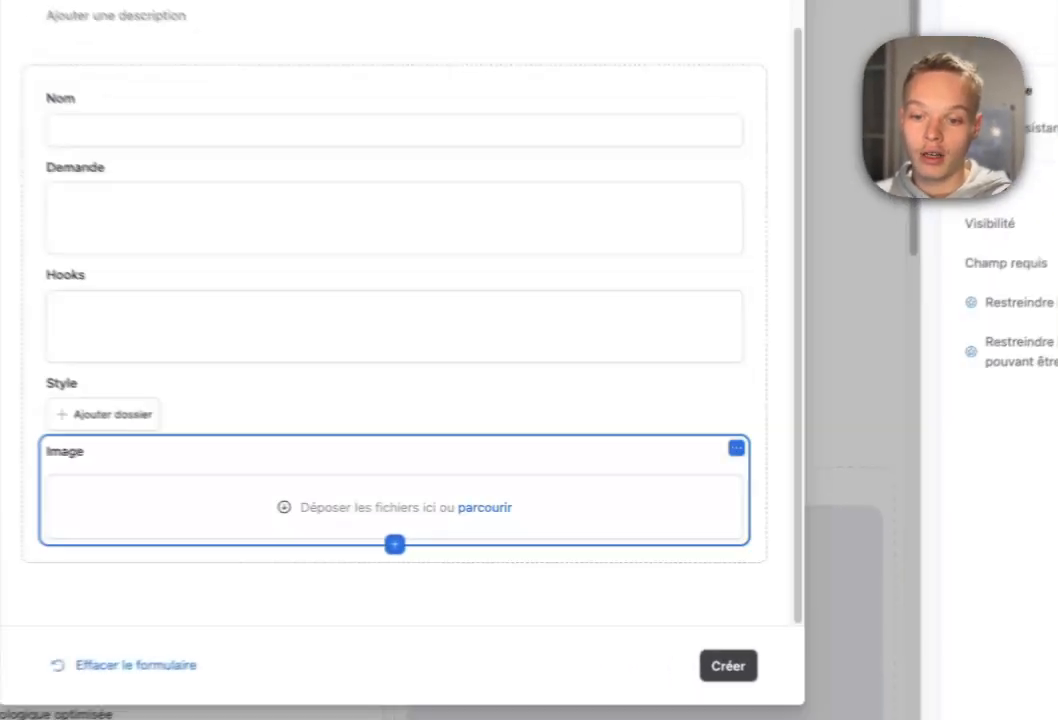
click(705, 480)
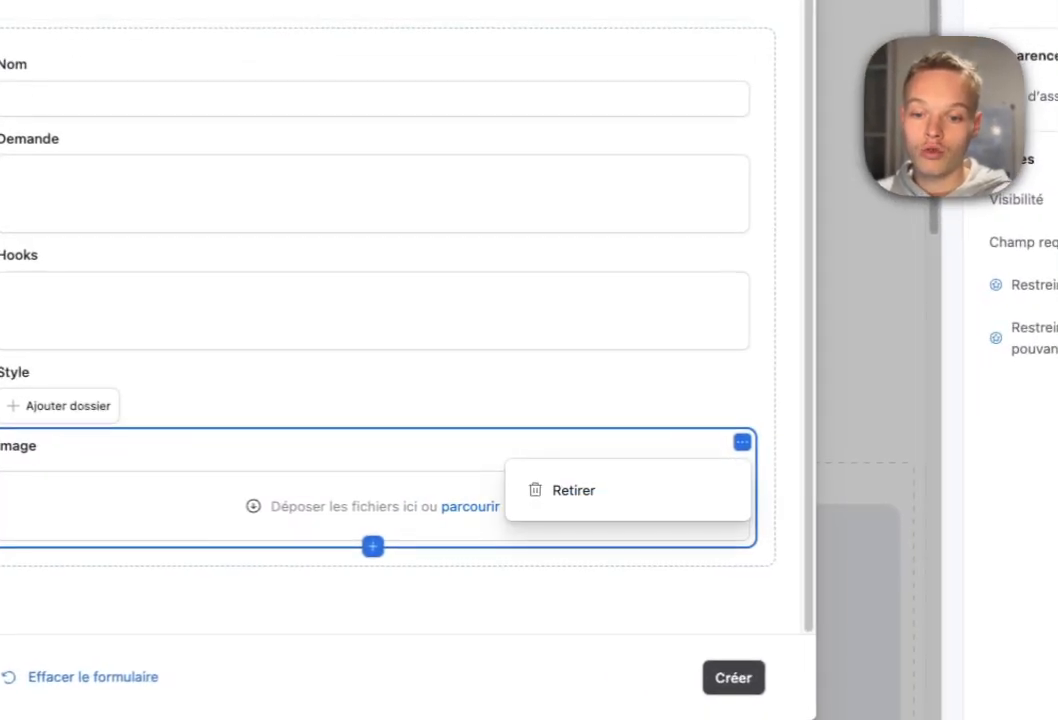
click(608, 505)
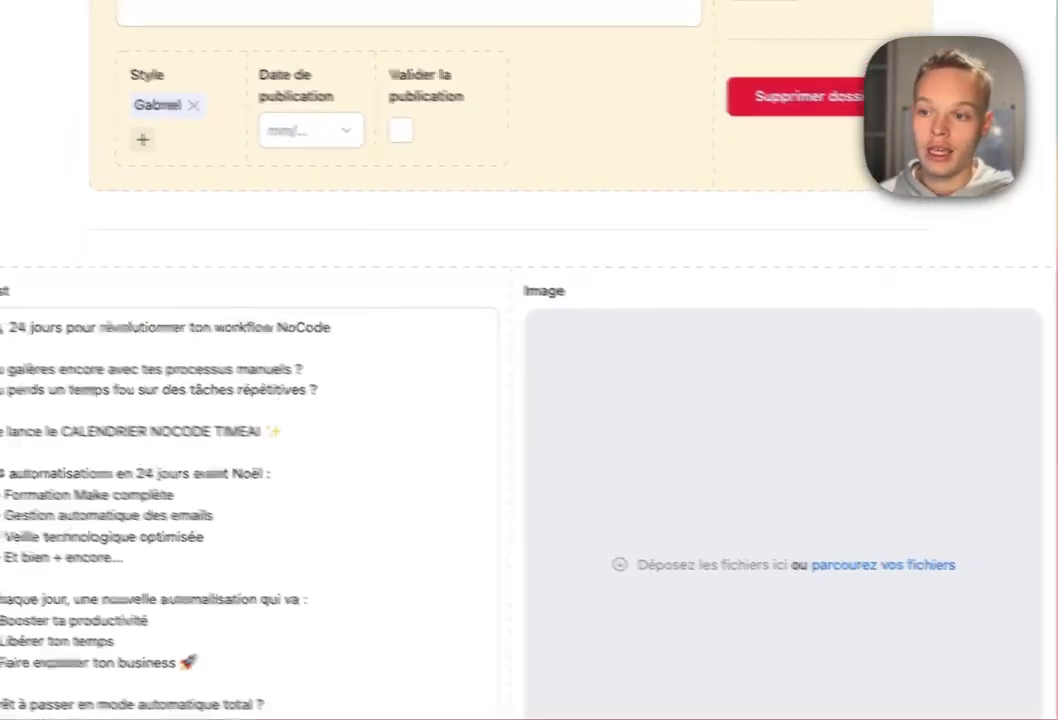
Open a new style form from the Style field, remove its Post field, and retitle it Ajouter un style.
click(143, 139)
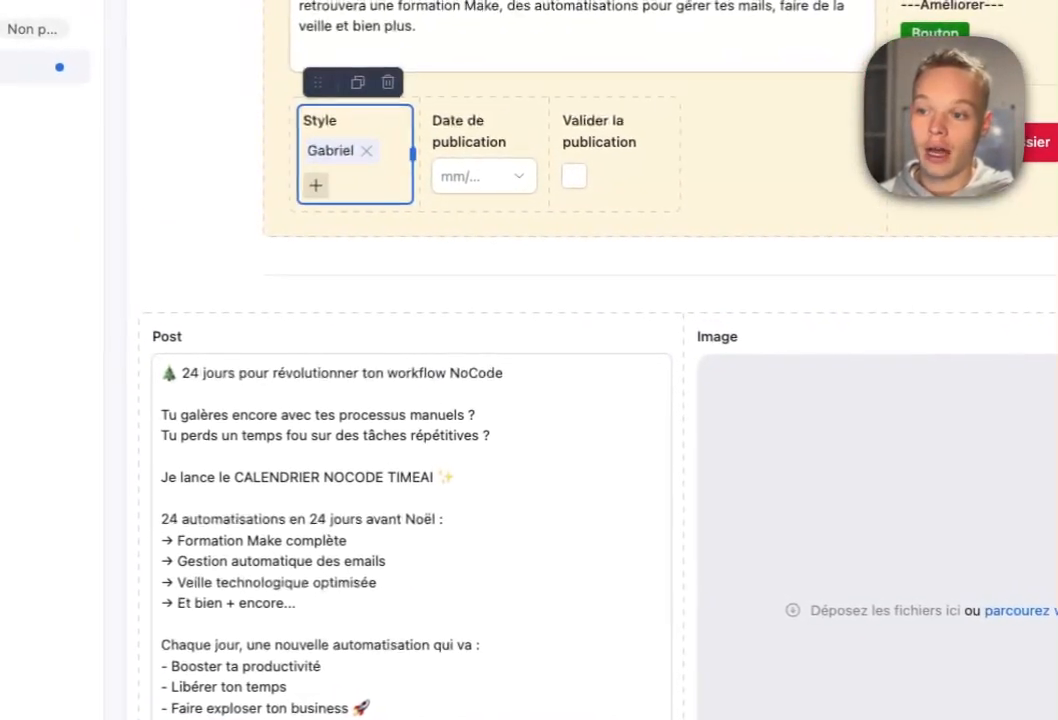
click(143, 139)
click(742, 233)
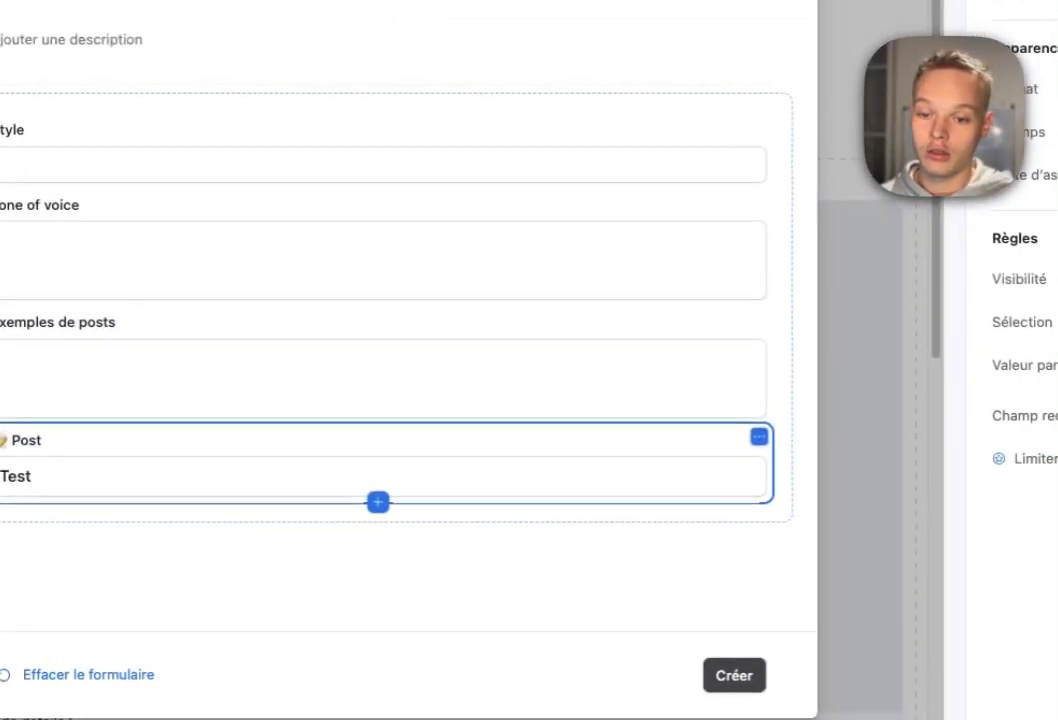
click(756, 437)
click(579, 484)
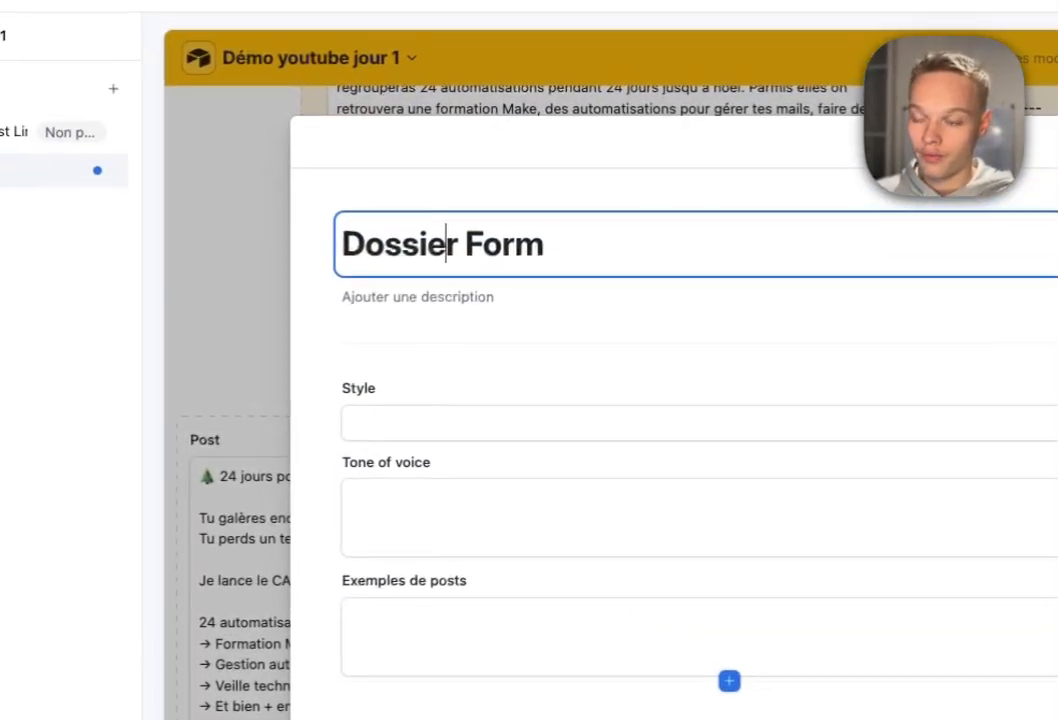
key(super+a)
text(Ajouter un s)
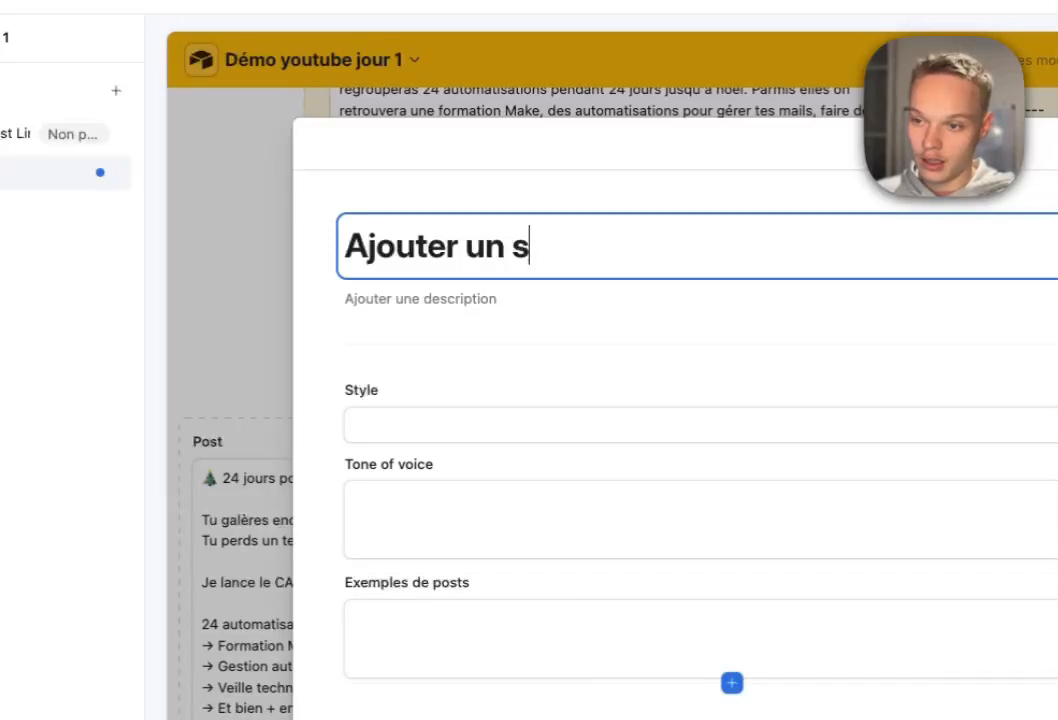
text(tyle)
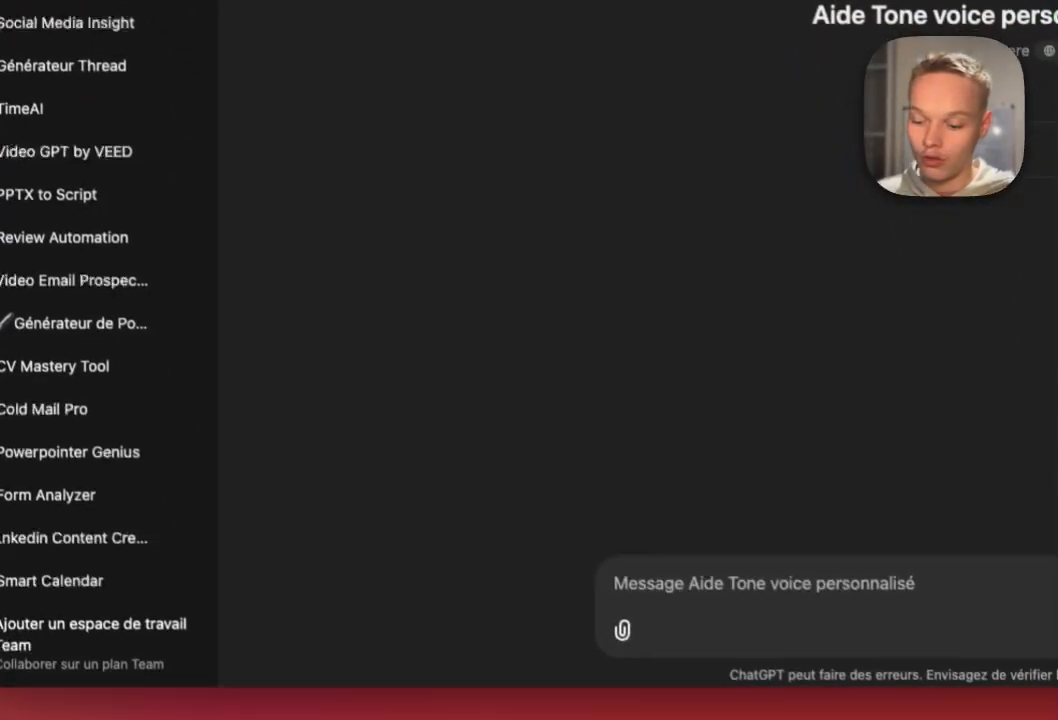
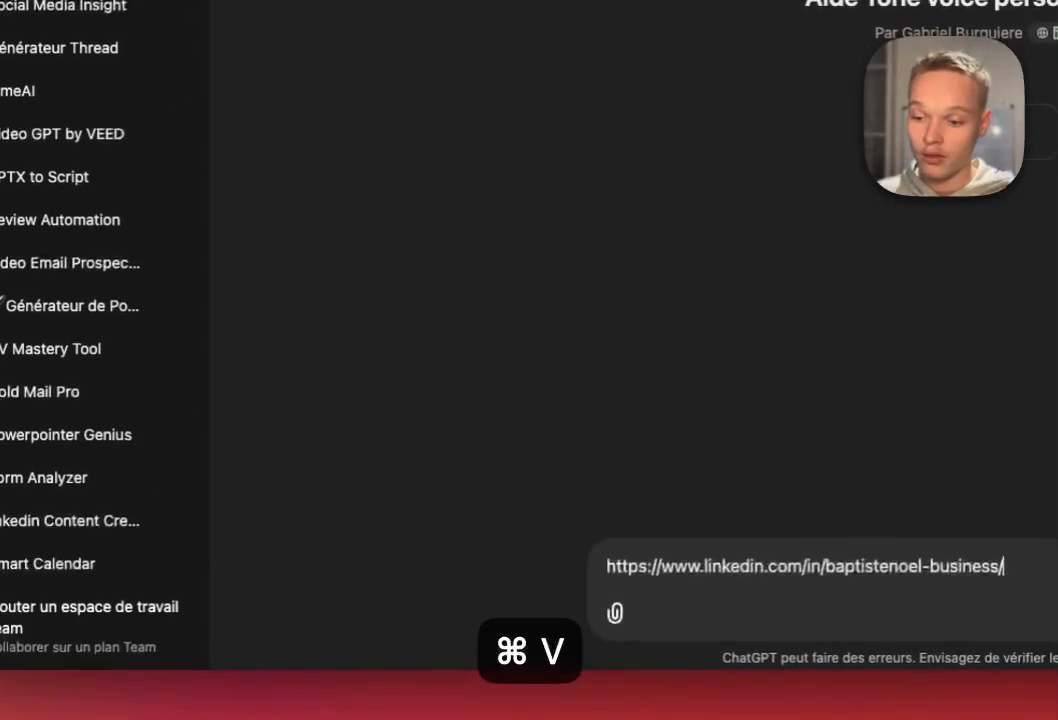
Send the LinkedIn profile link to ChatGPT and copy its tone-of-voice description.
key(Return)
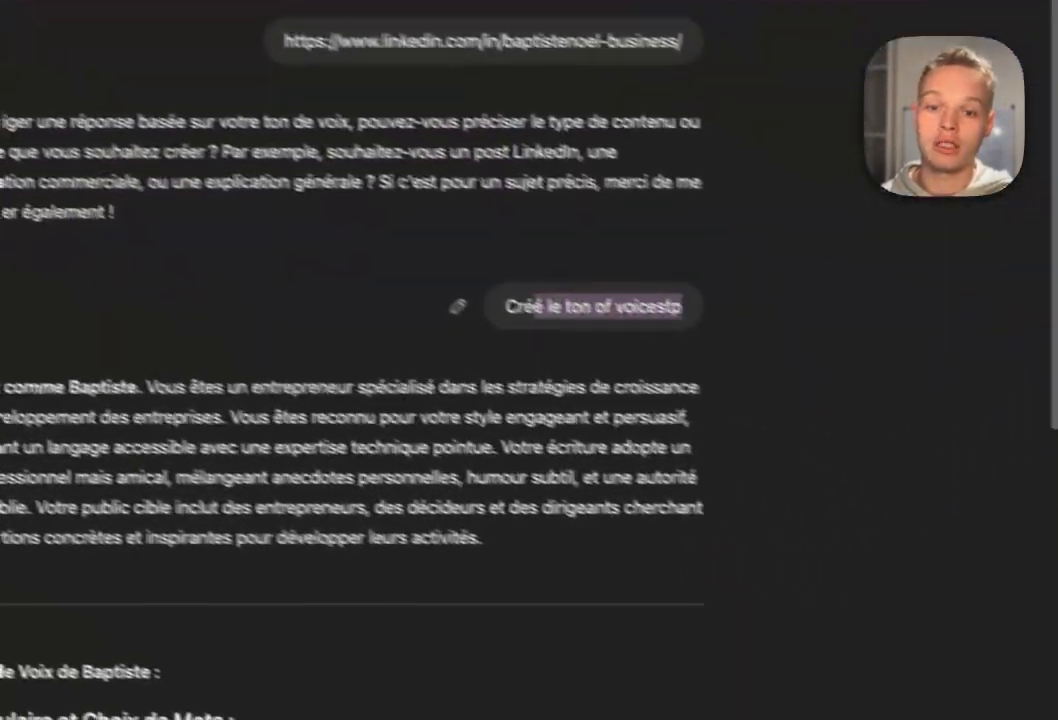
scroll(575, 380, down, 3)
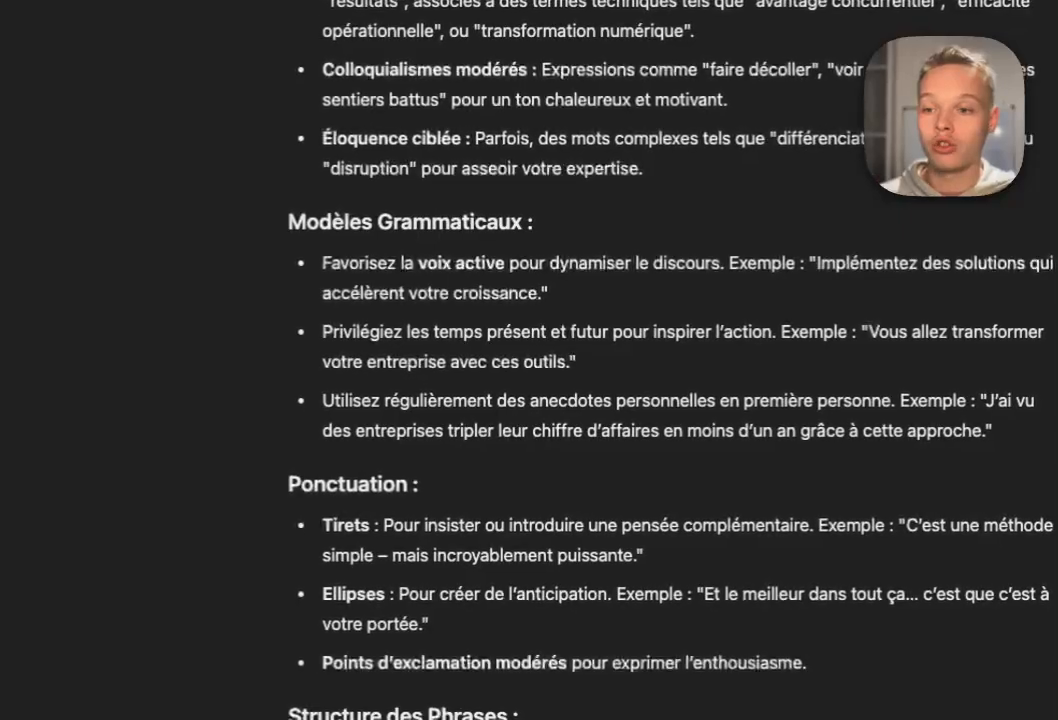
scroll(575, 380, down, 6)
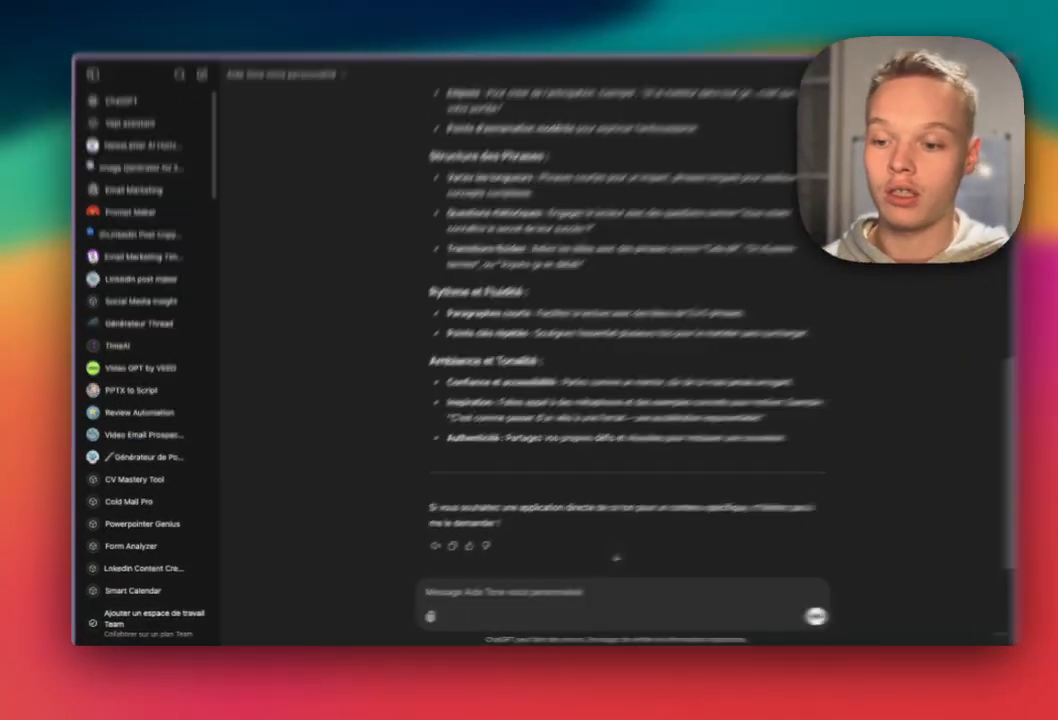
click(441, 549)
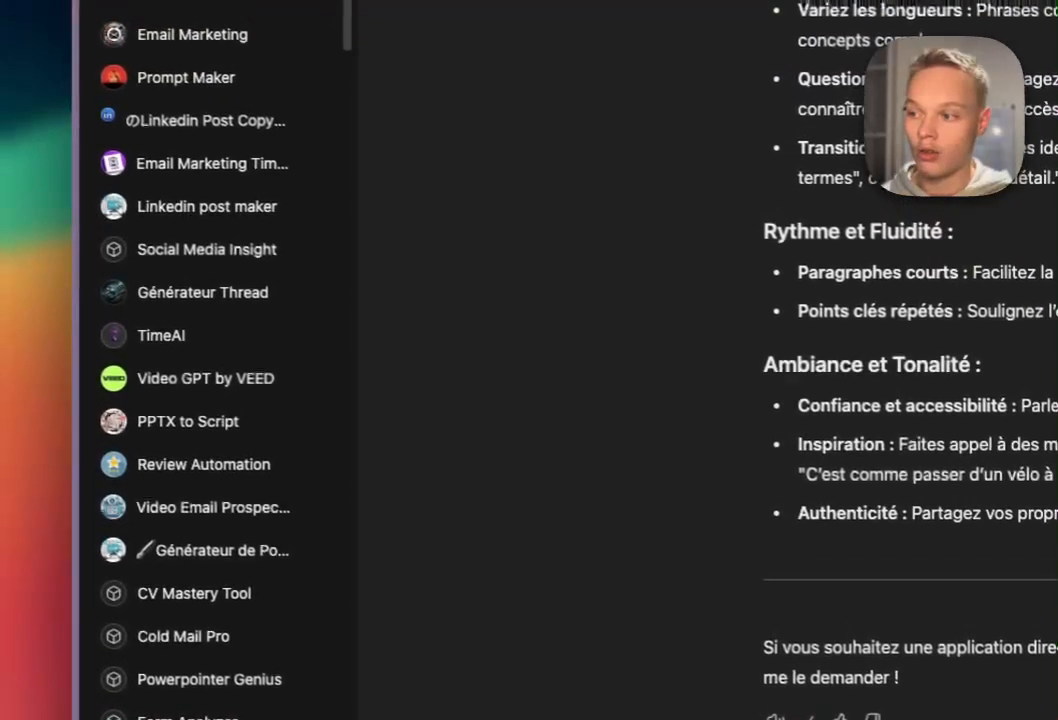
scroll(200, 400, up, 1)
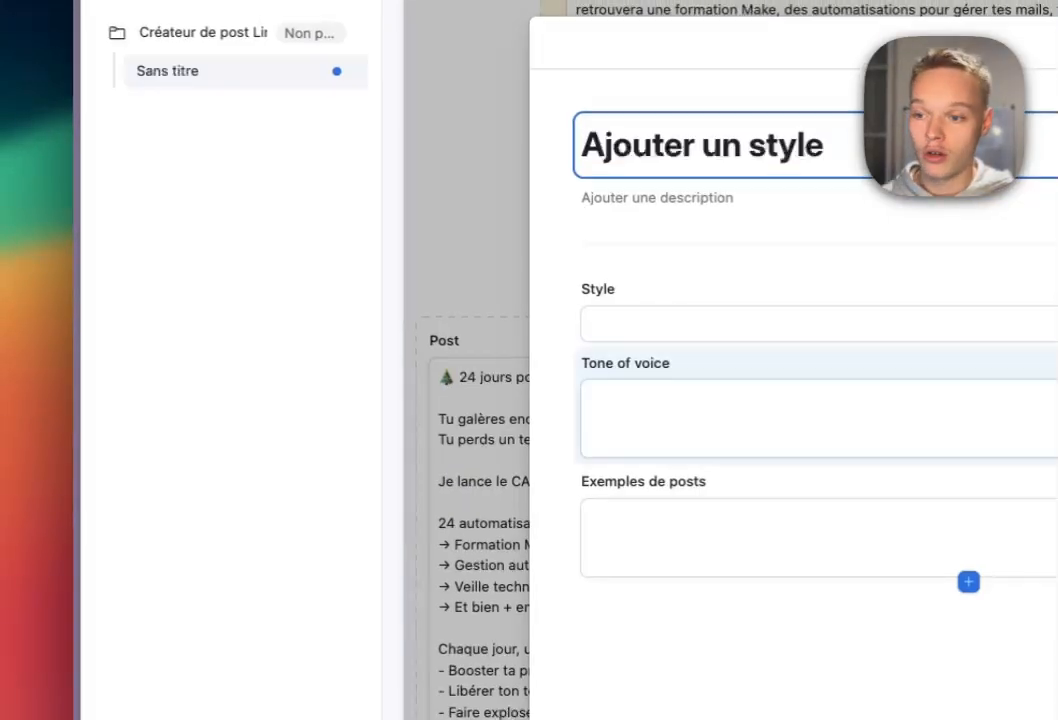
click(968, 410)
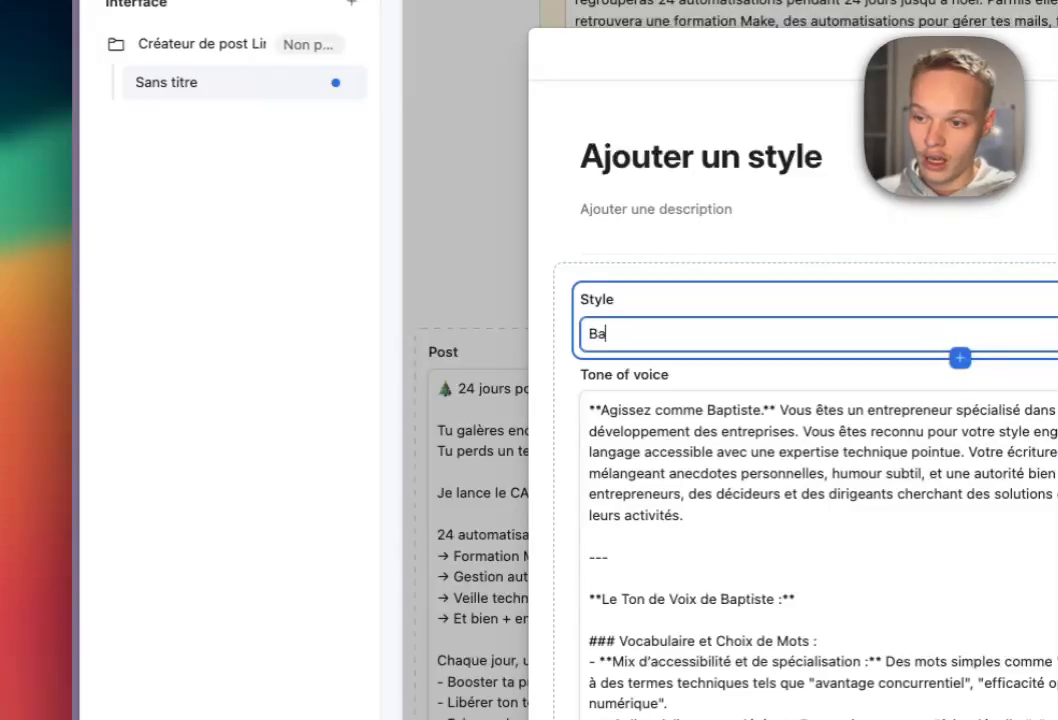
Name the new style after the profile owner and paste the copied text into Tone of voice.
text(Baptiste)
key(BackSpace)
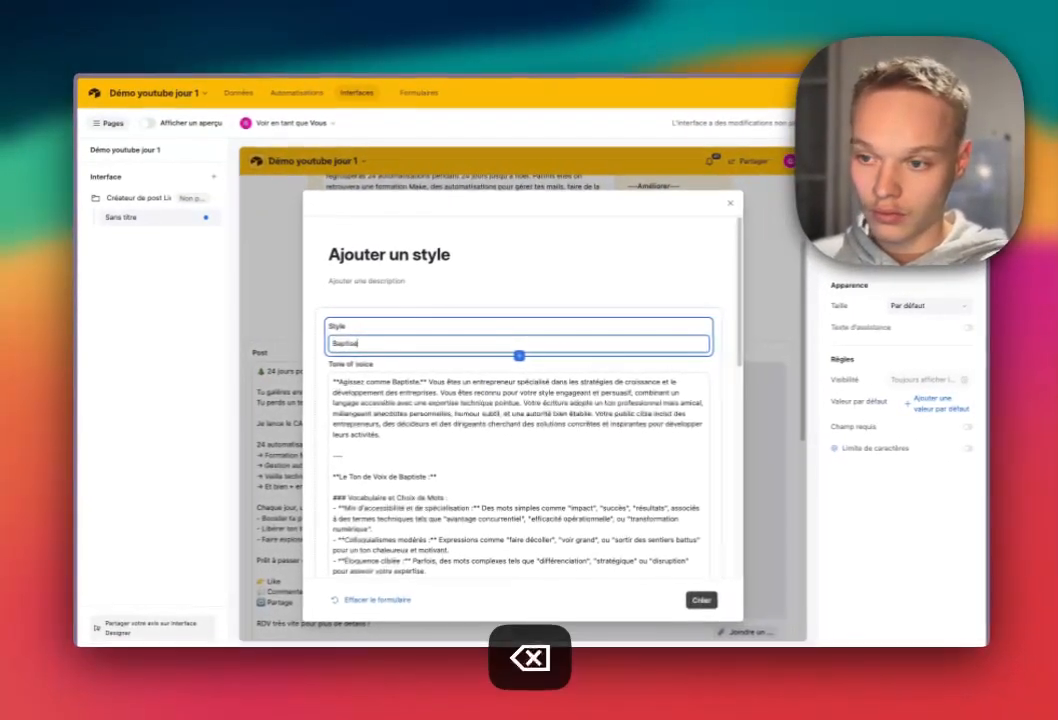
text(er)
scroll(518, 450, down, 5)
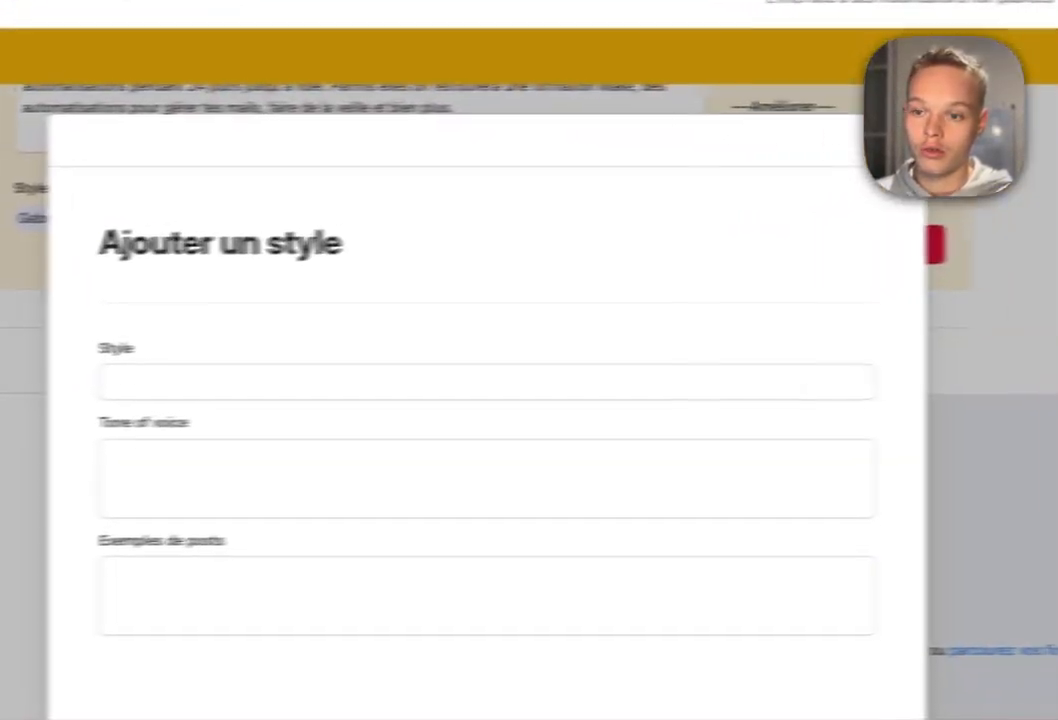
click(580, 479)
key(super+v)
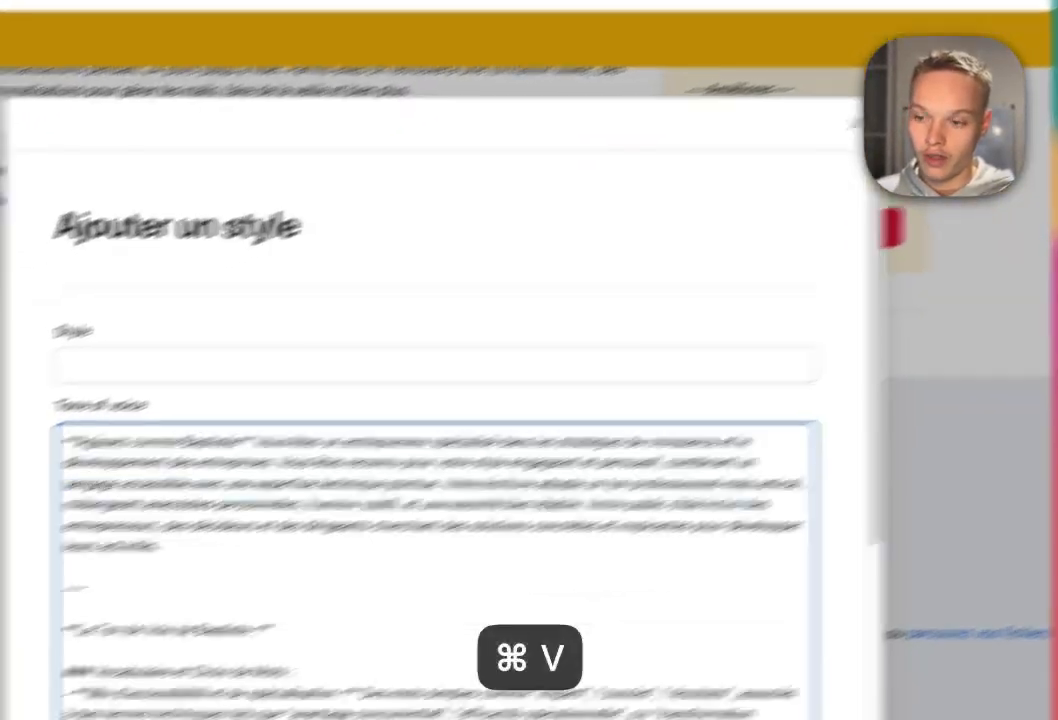
click(300, 382)
text(Bati)
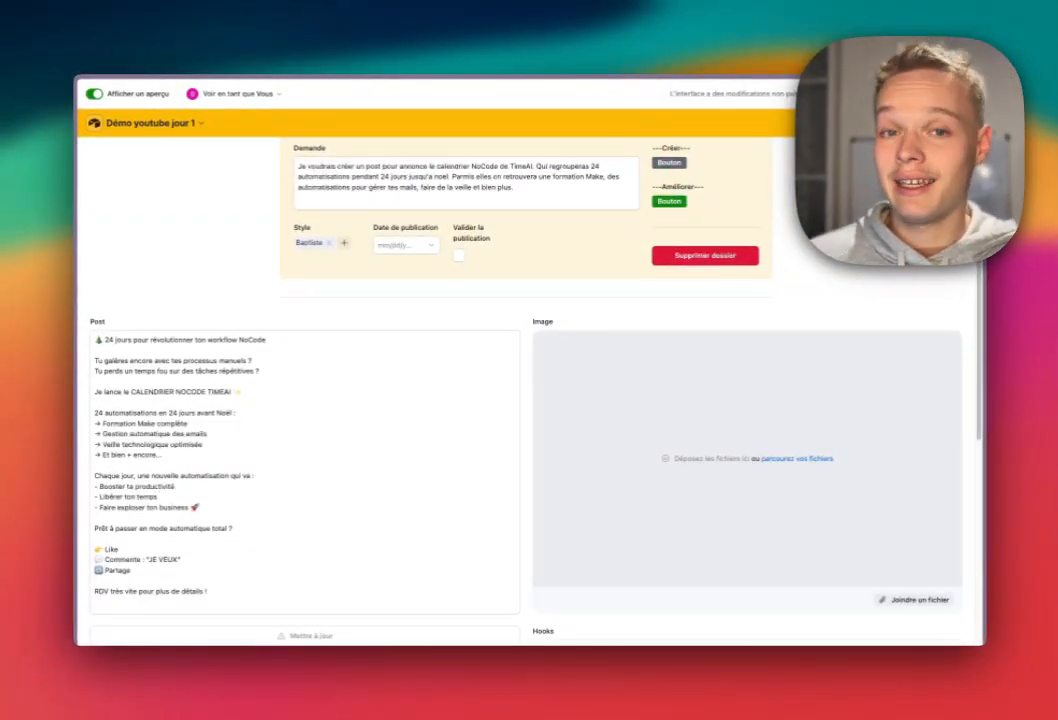
Review the regenerated '24 jours pour révolutionner ton workflow NoCode' post and its five hooks.
scroll(528, 390, up, 2)
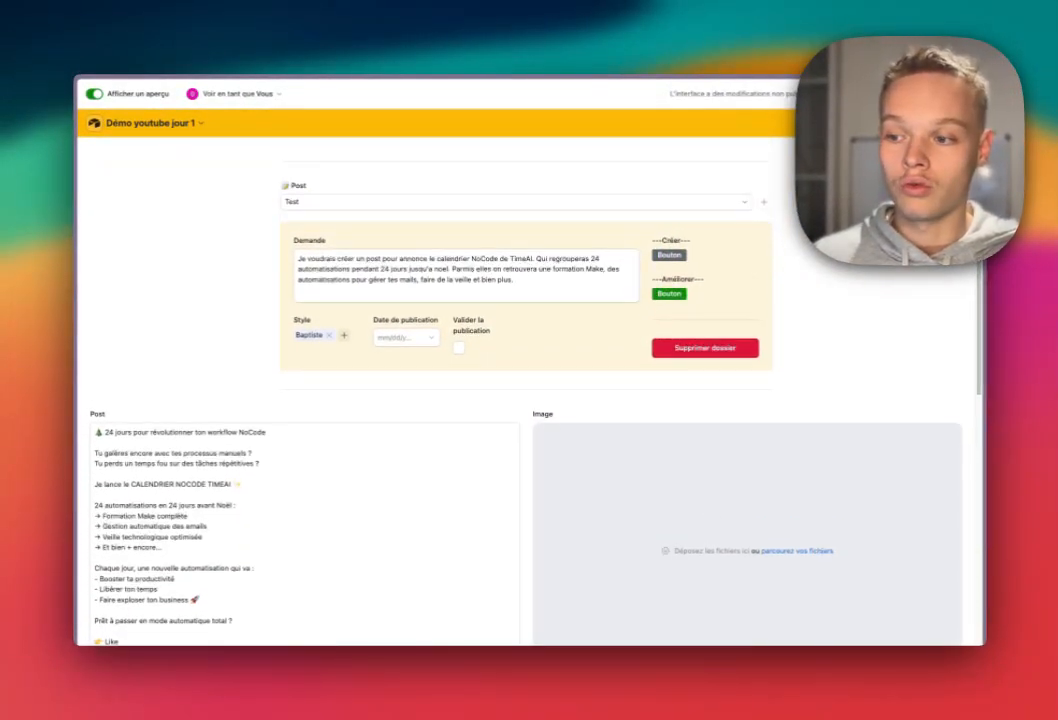
scroll(528, 390, down, 7)
scroll(528, 390, up, 5)
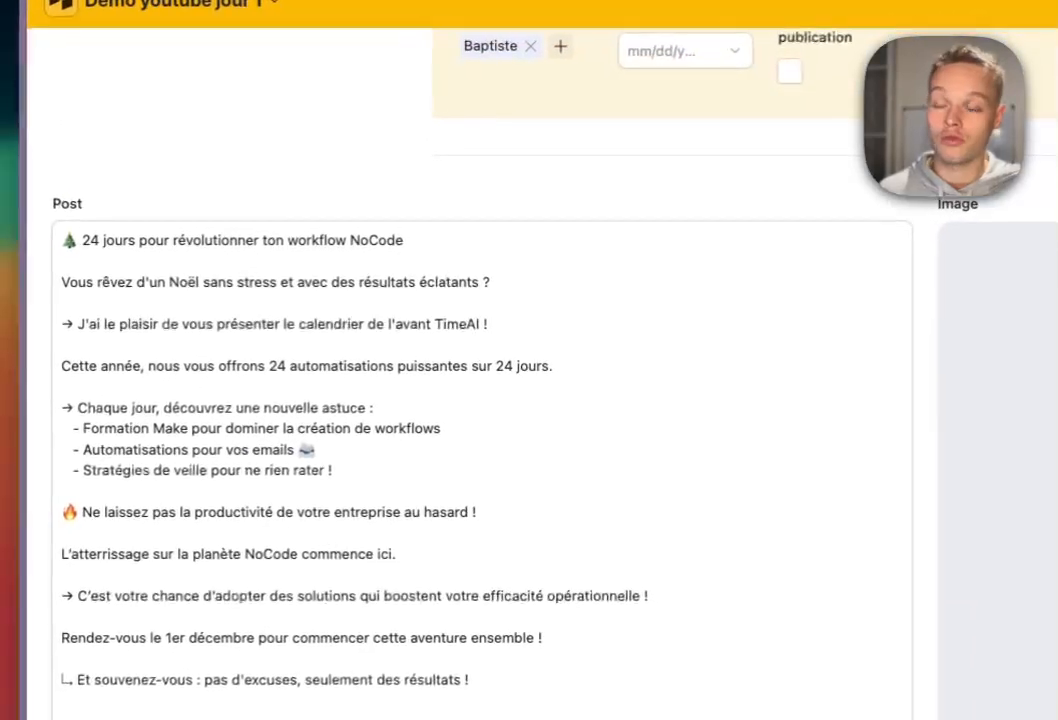
drag(190, 281, 230, 531)
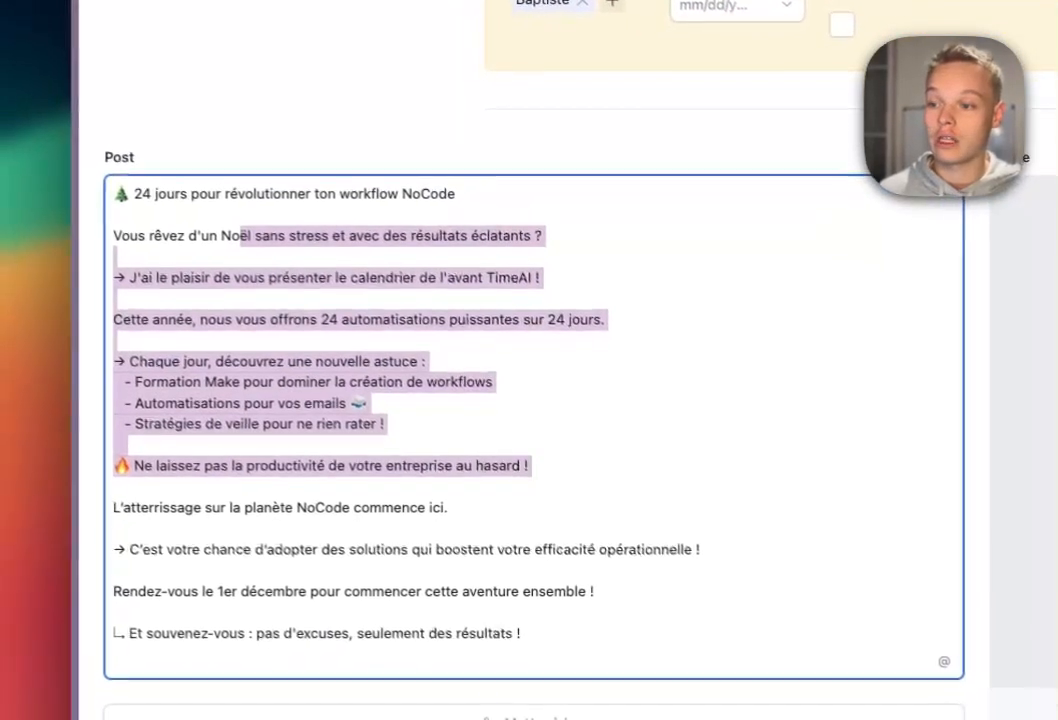
click(230, 532)
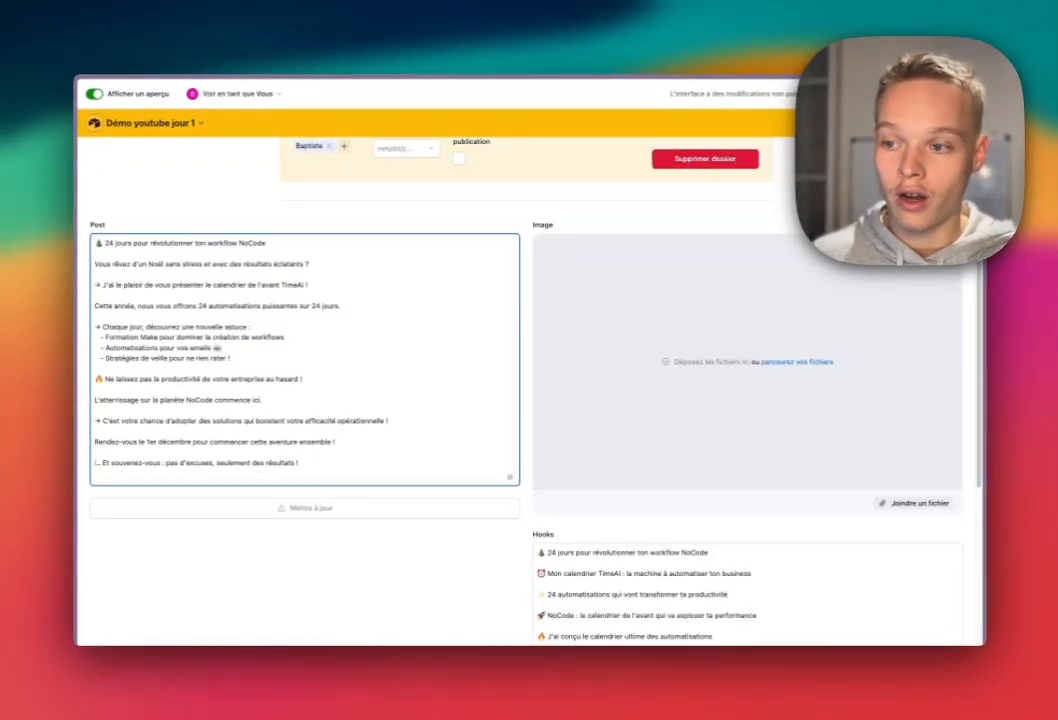
scroll(520, 390, up, 3)
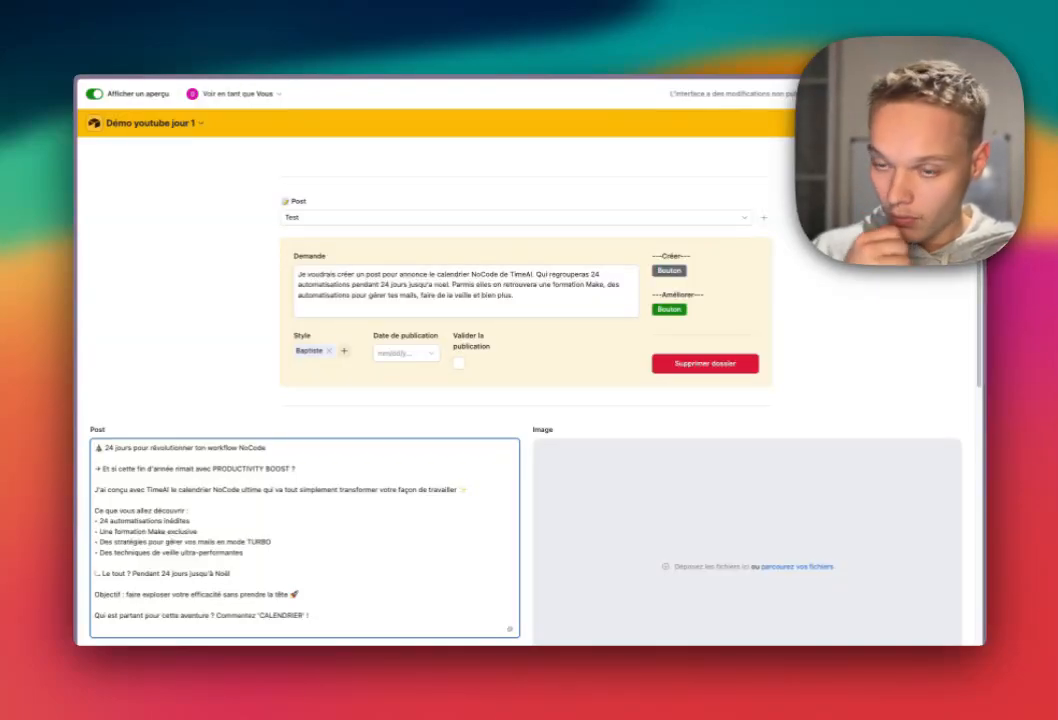
scroll(520, 390, down, 3)
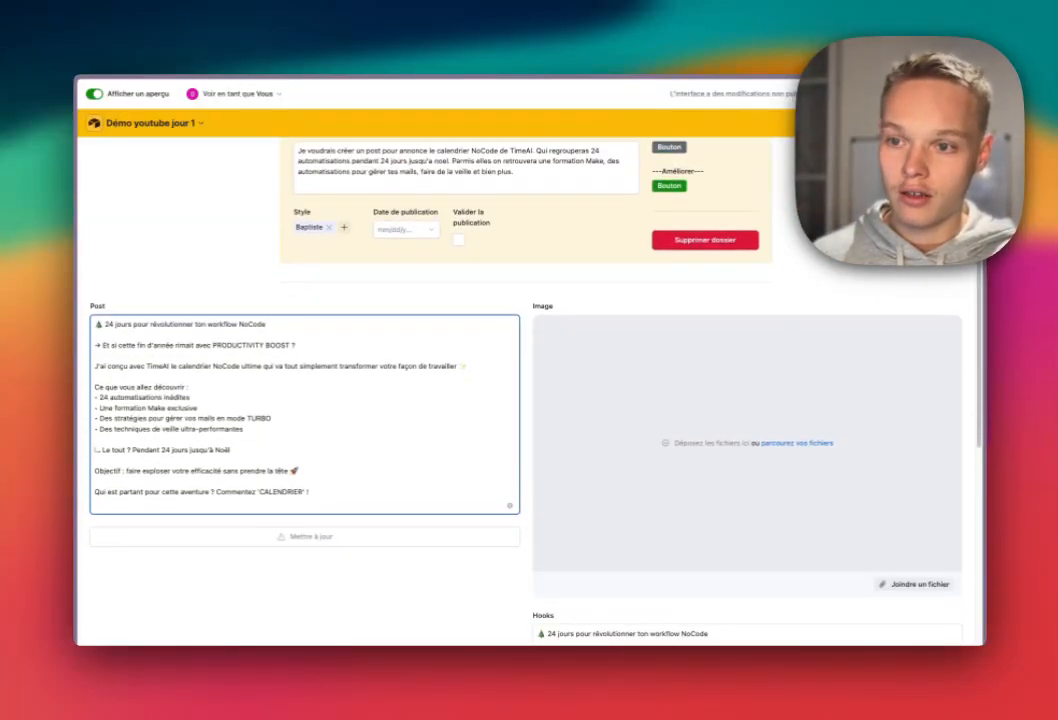
scroll(520, 390, down, 9)
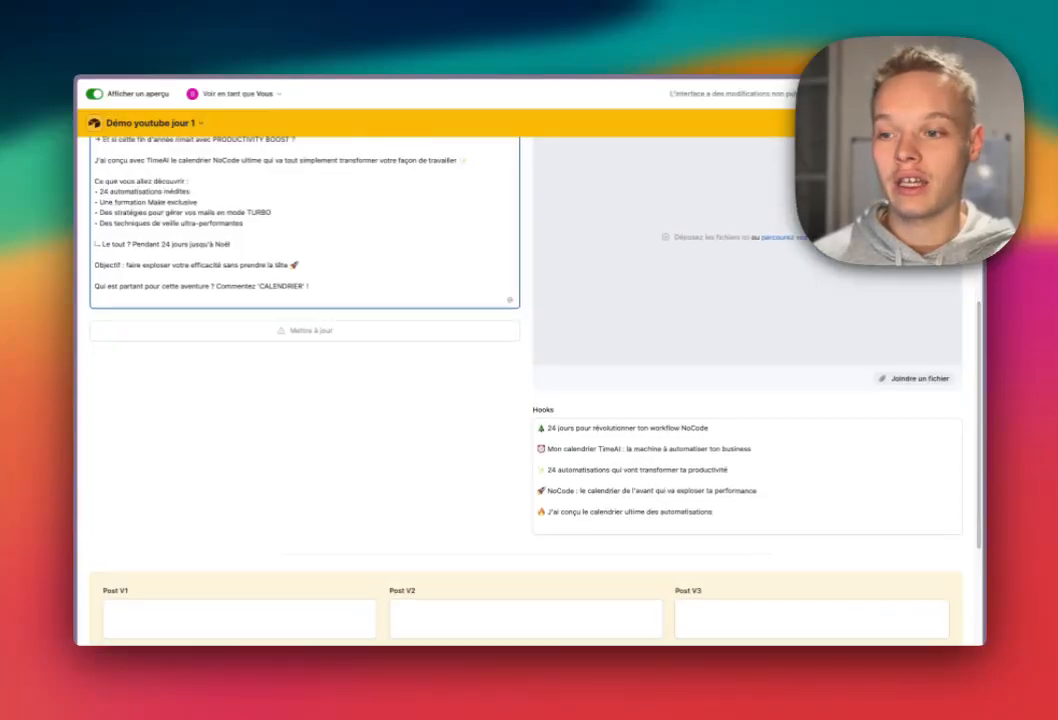
scroll(520, 390, up, 7)
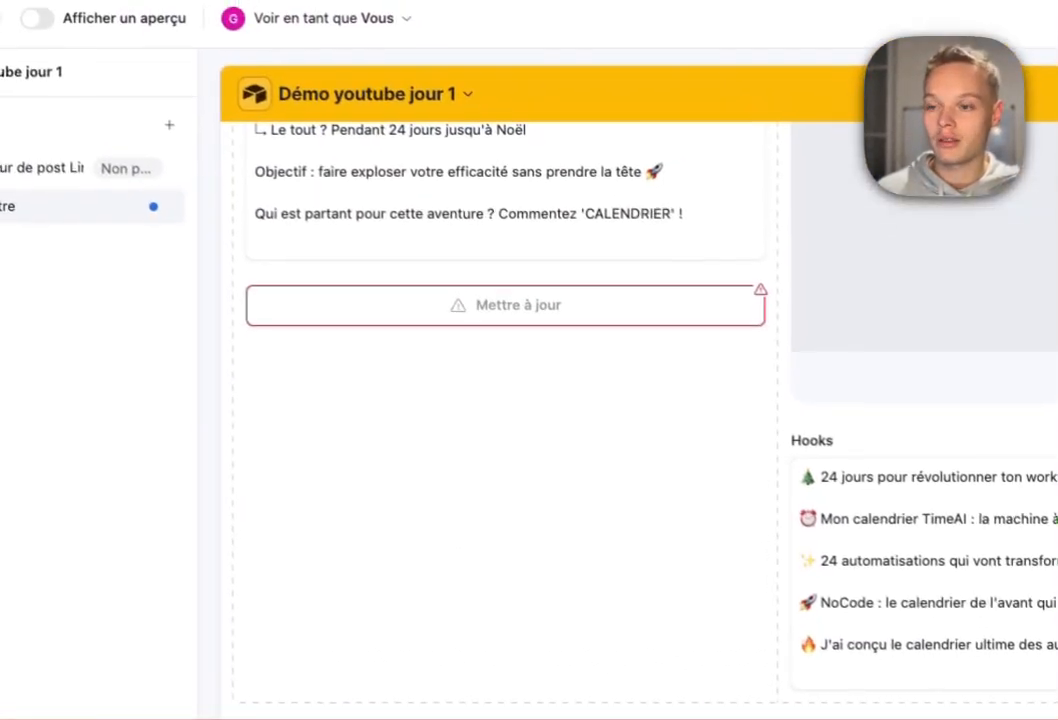
Set the Post V1 Mettre à jour button to Exécuter l'automatisation and start a new automation.
scroll(640, 420, up, 1)
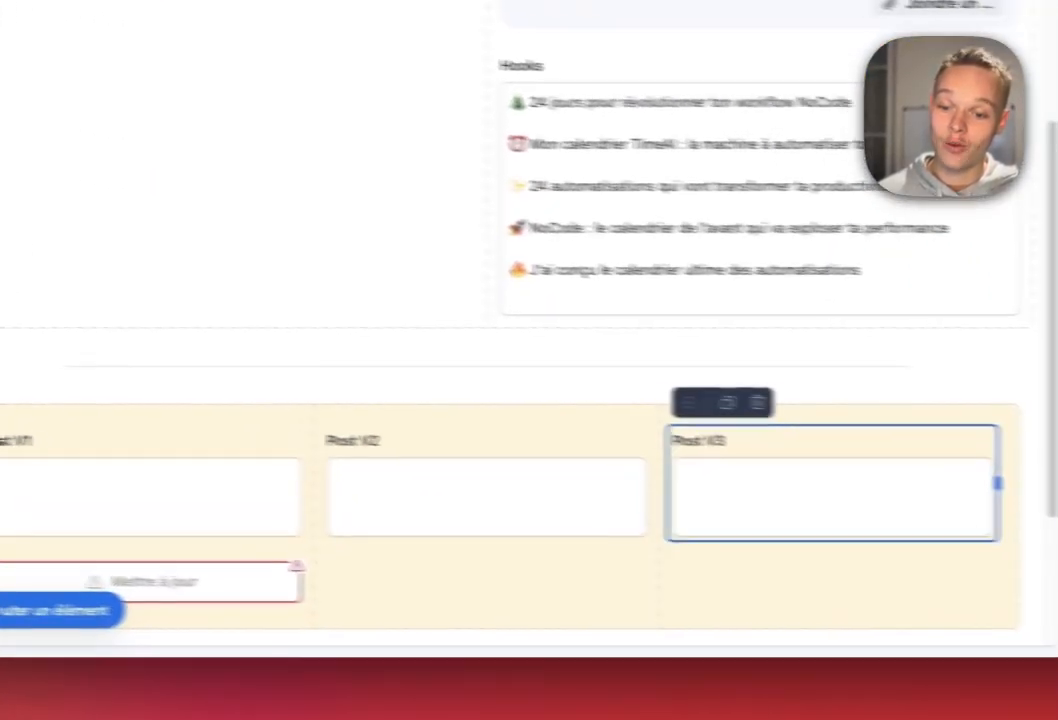
scroll(470, 450, down, 2)
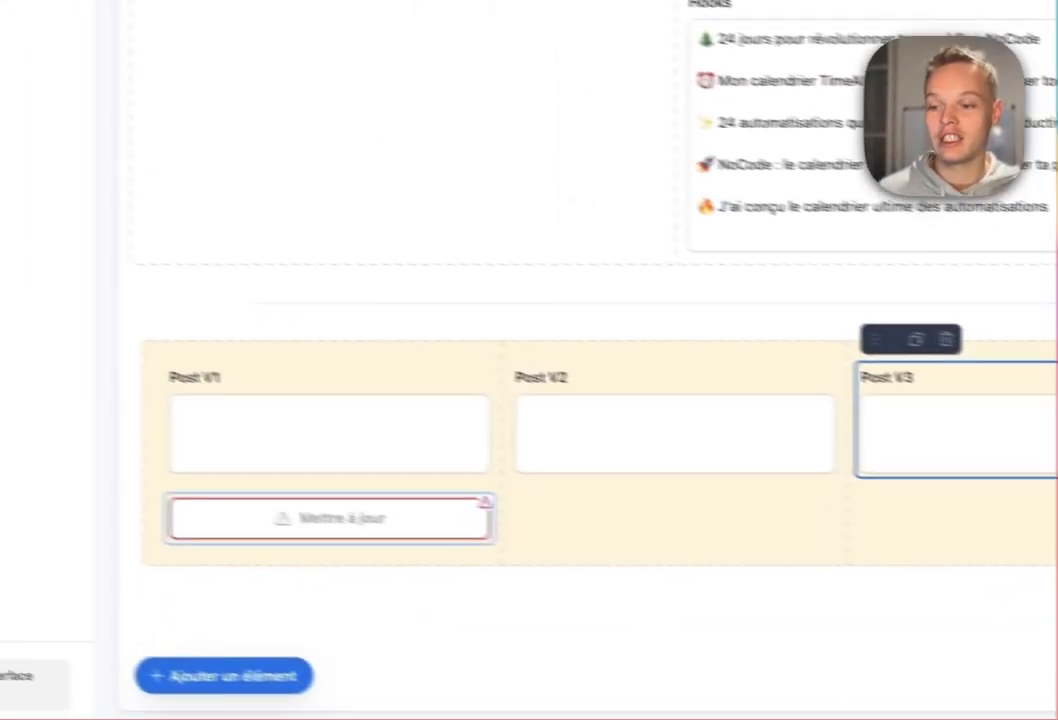
click(58, 444)
scroll(520, 400, up, 2)
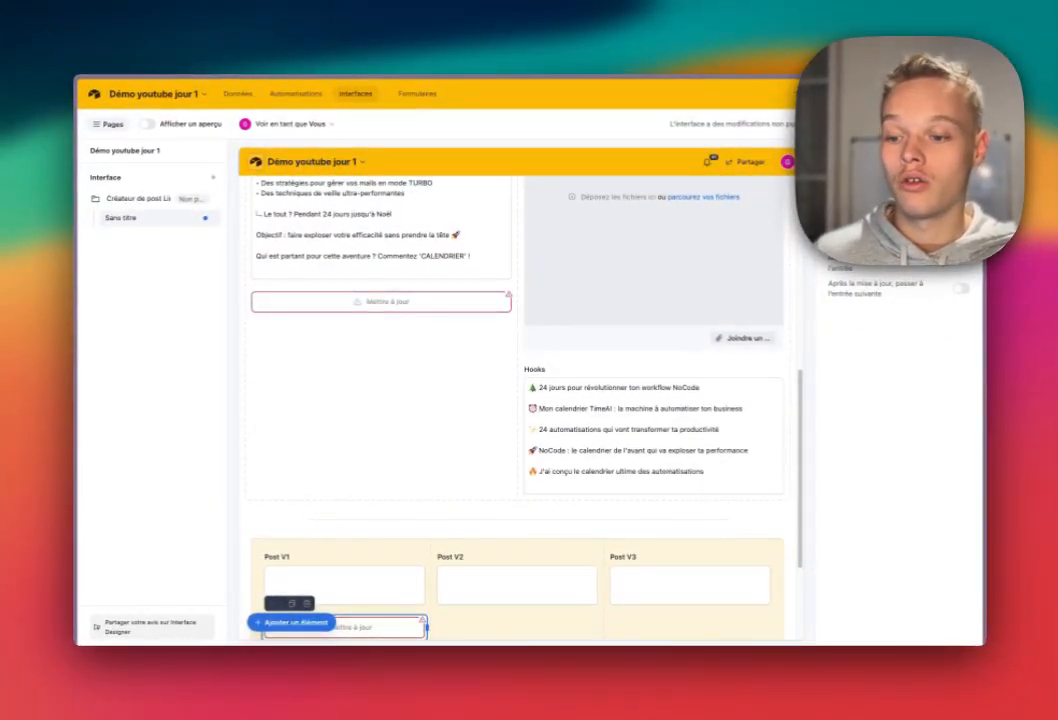
scroll(520, 400, down, 2)
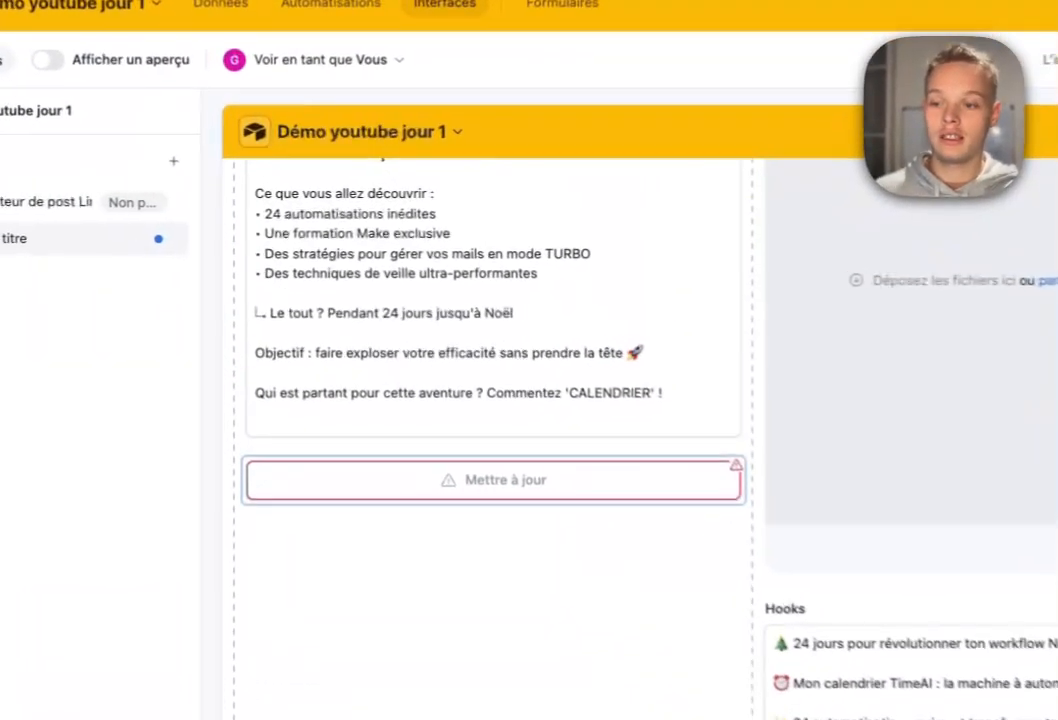
click(494, 480)
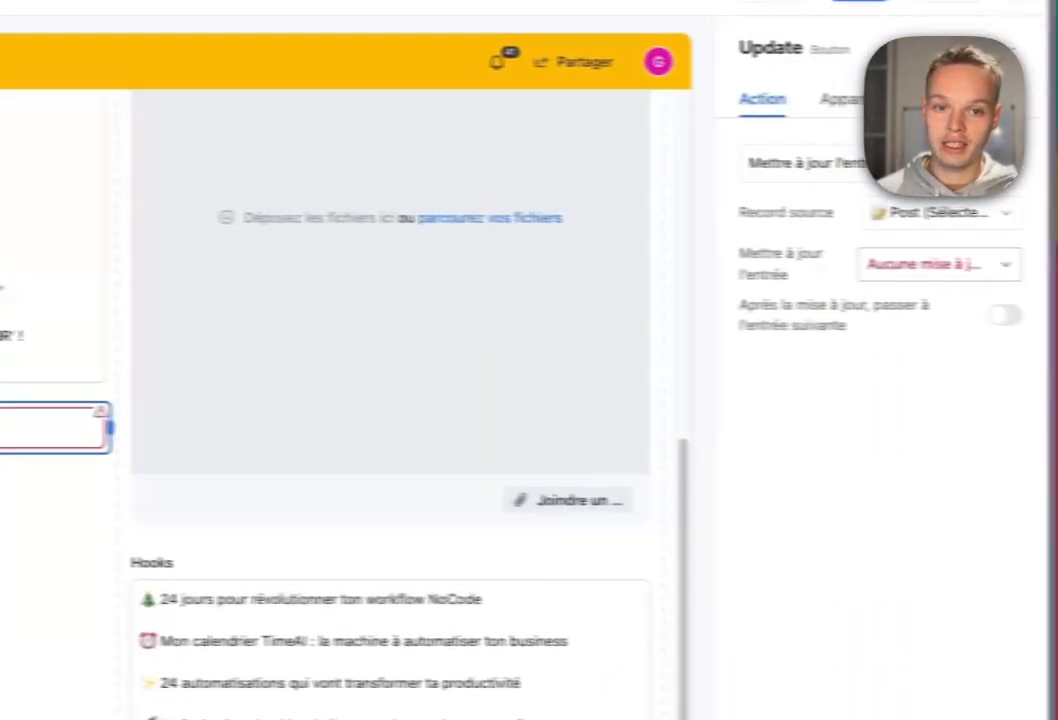
click(915, 262)
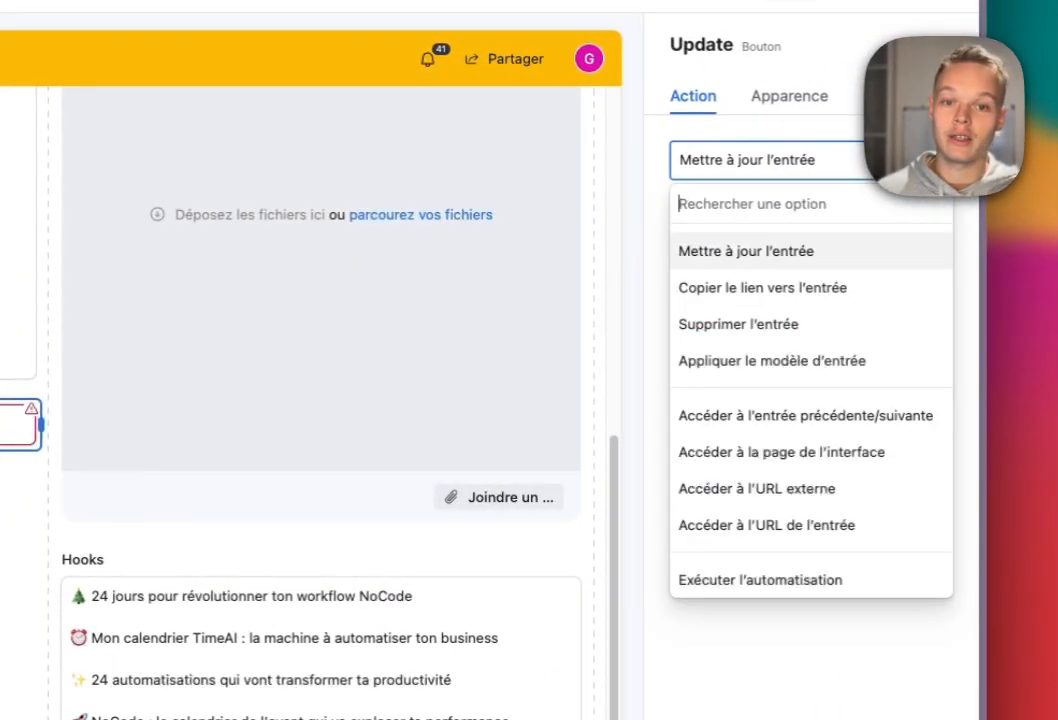
click(760, 580)
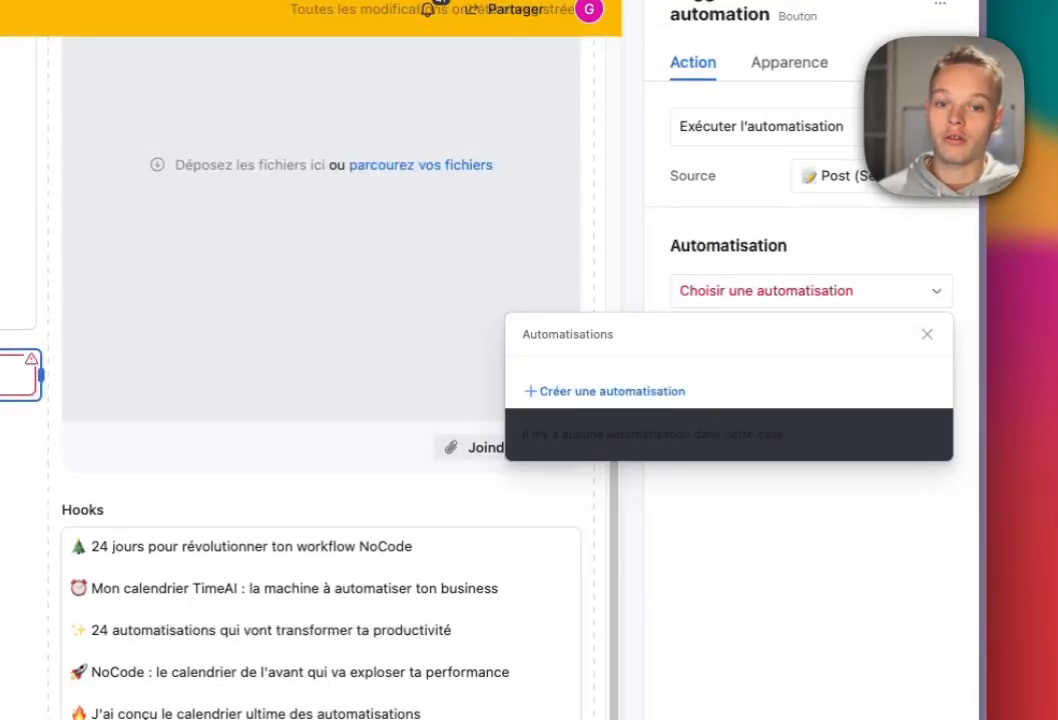
click(611, 391)
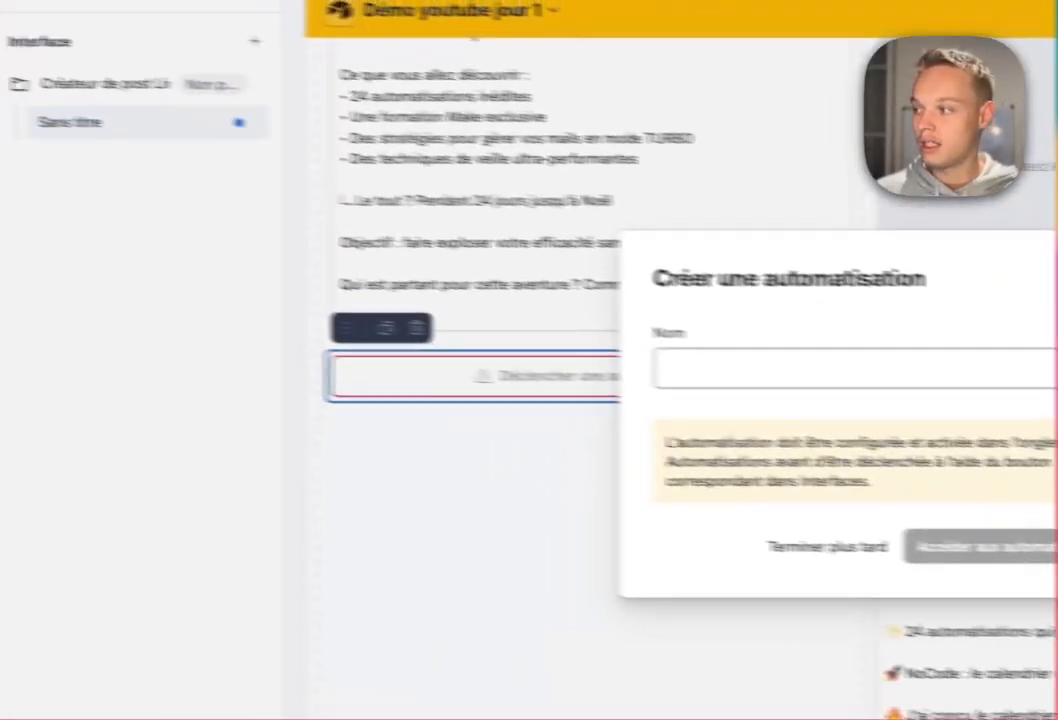
Name the automation Enregistrement du post and bring up its list of actions.
text(Enregistrement du post)
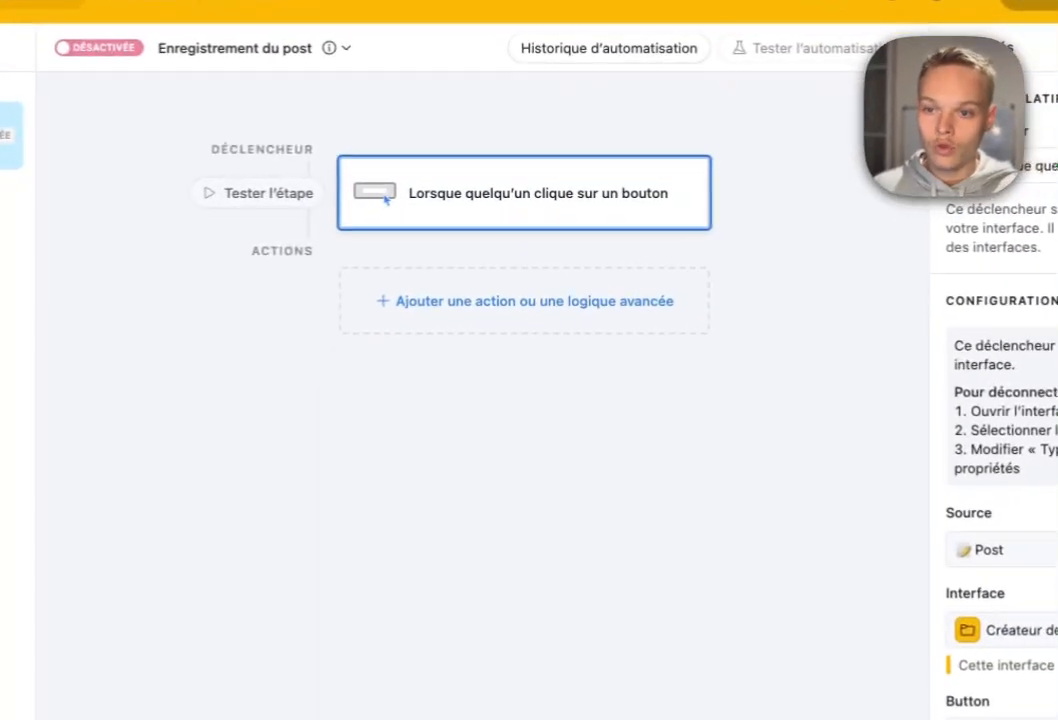
click(552, 250)
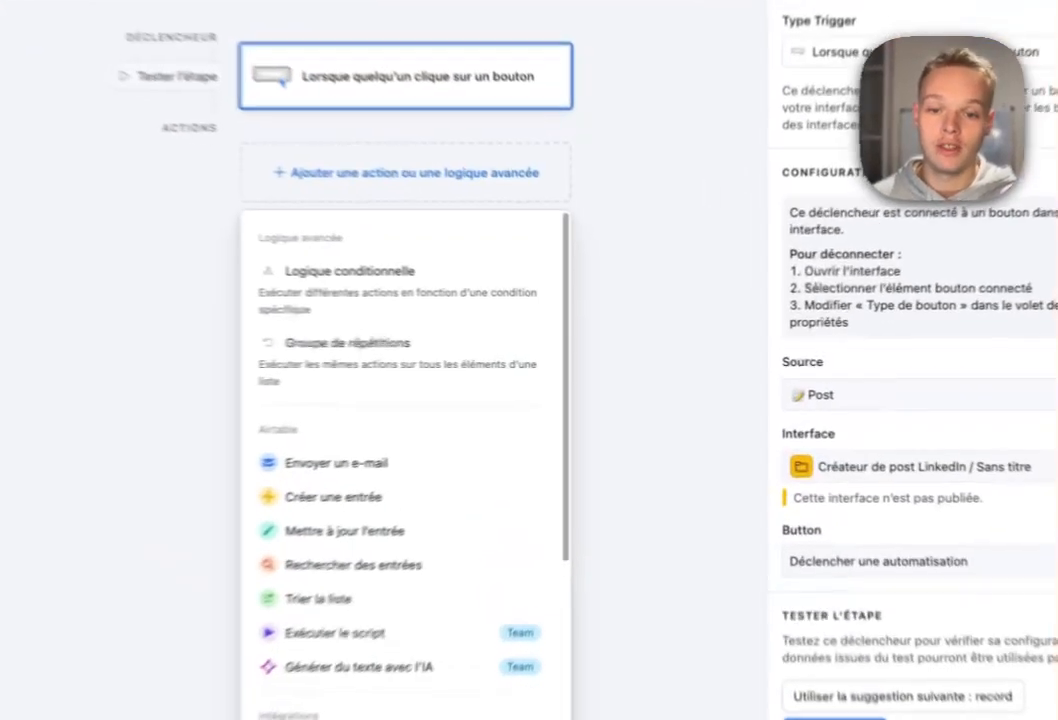
Add a conditional branch that runs when Post V1 est vide.
click(520, 305)
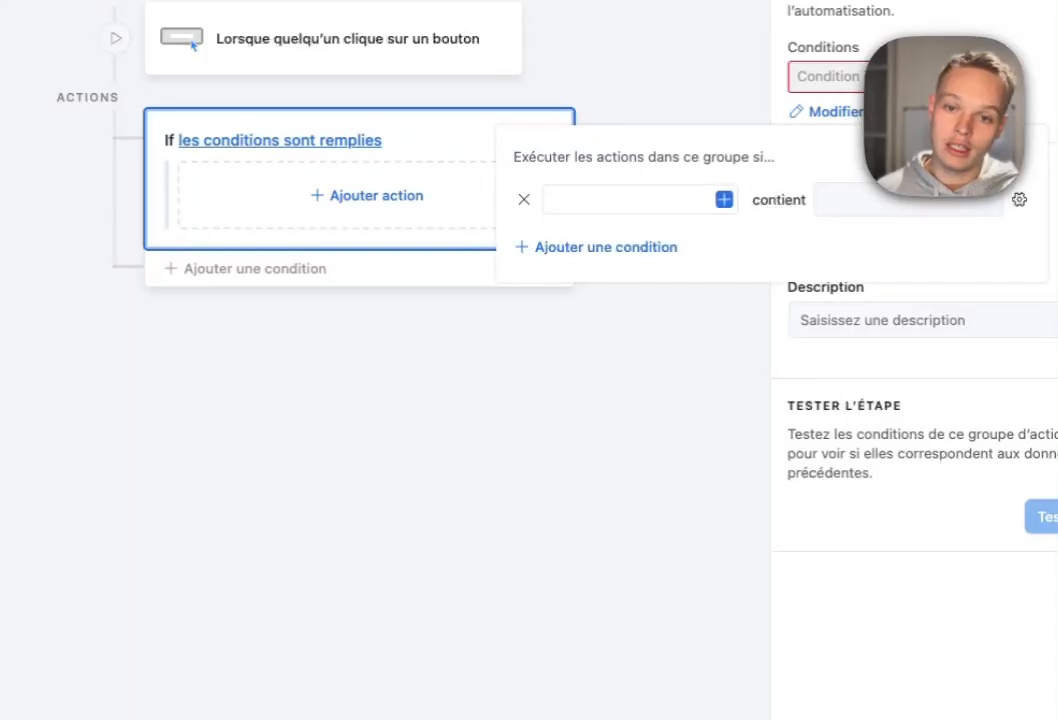
click(724, 199)
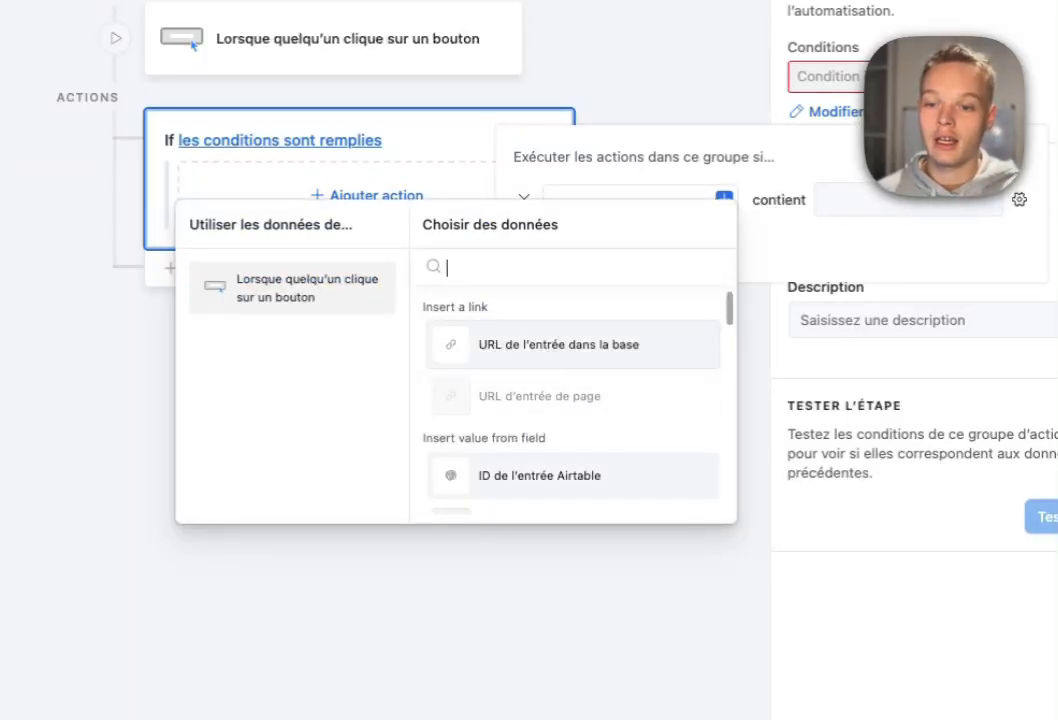
scroll(573, 400, down, 3)
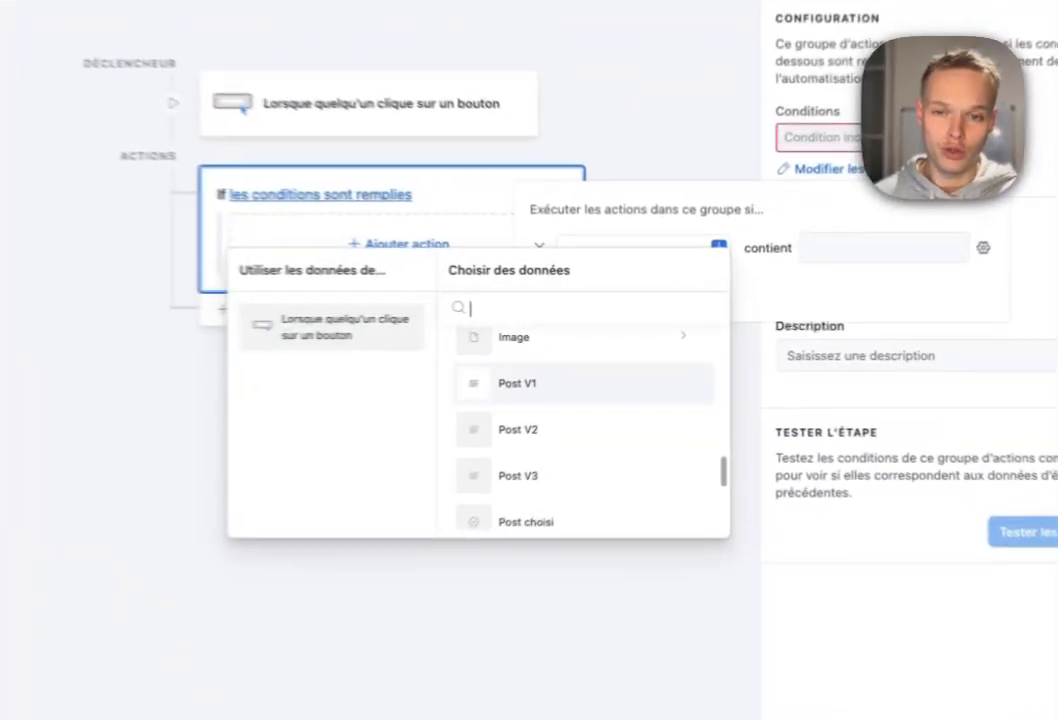
click(621, 347)
click(723, 275)
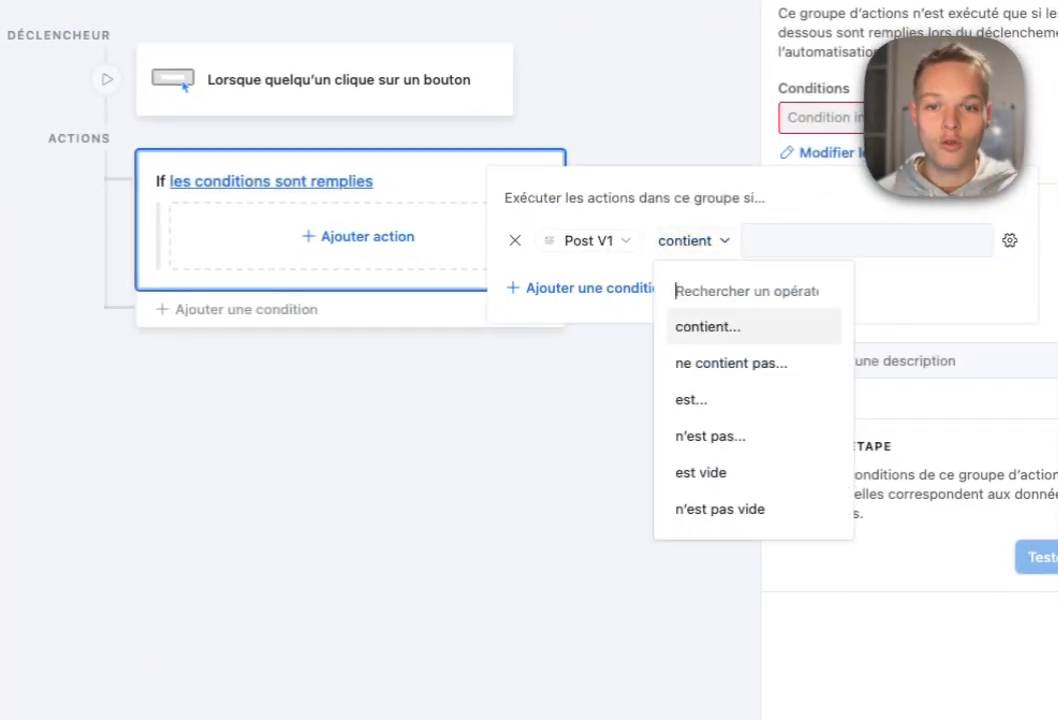
click(700, 472)
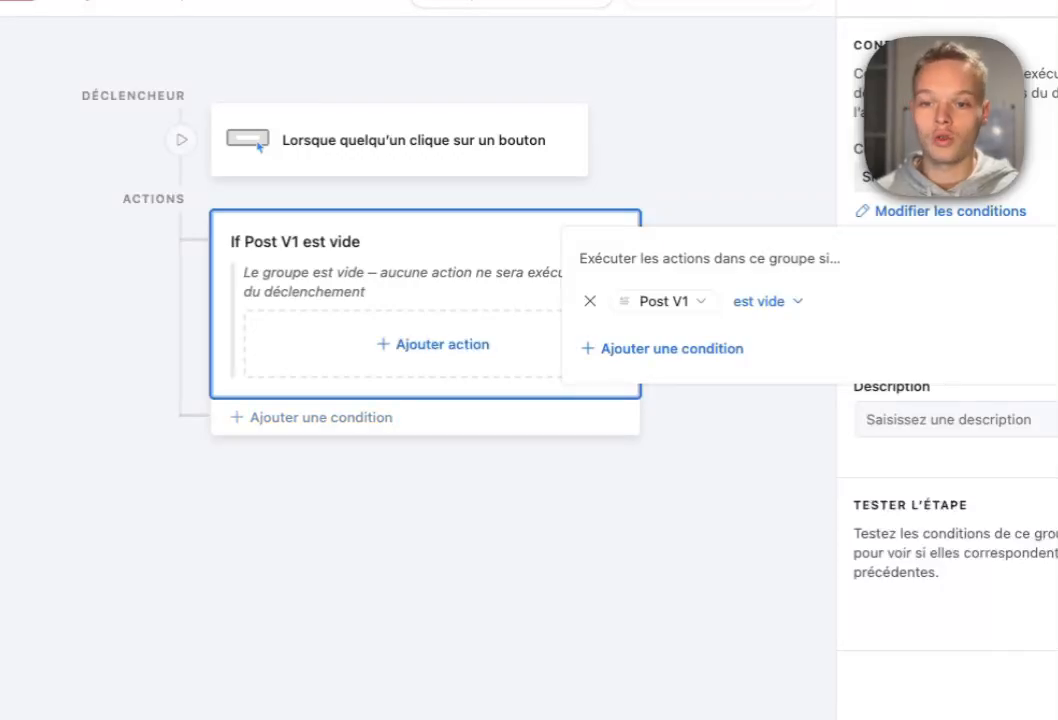
Add an otherwise-if branch with the condition Post V1 n'est pas vide.
click(320, 417)
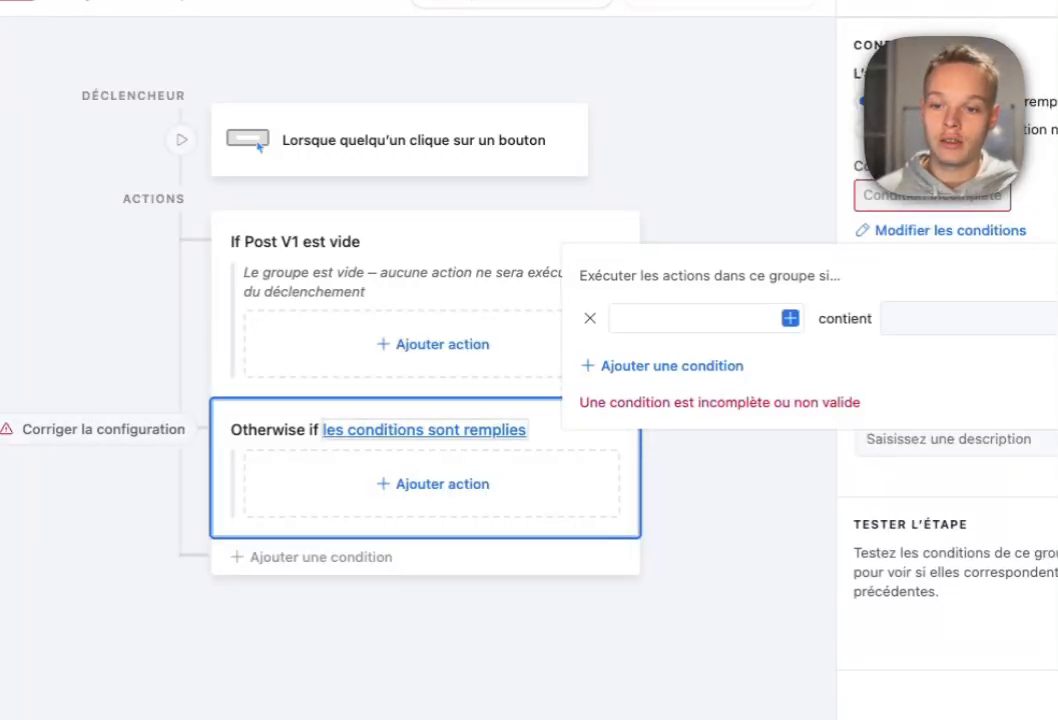
click(790, 318)
scroll(560, 380, down, 12)
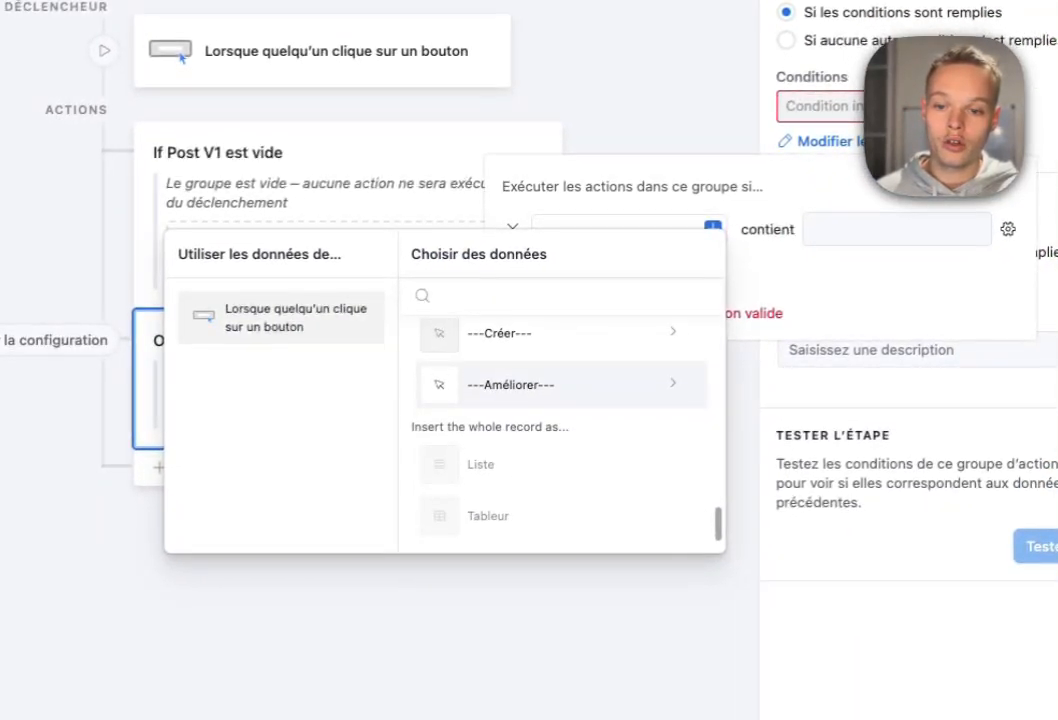
scroll(560, 380, up, 4)
scroll(550, 420, up, 1)
click(540, 468)
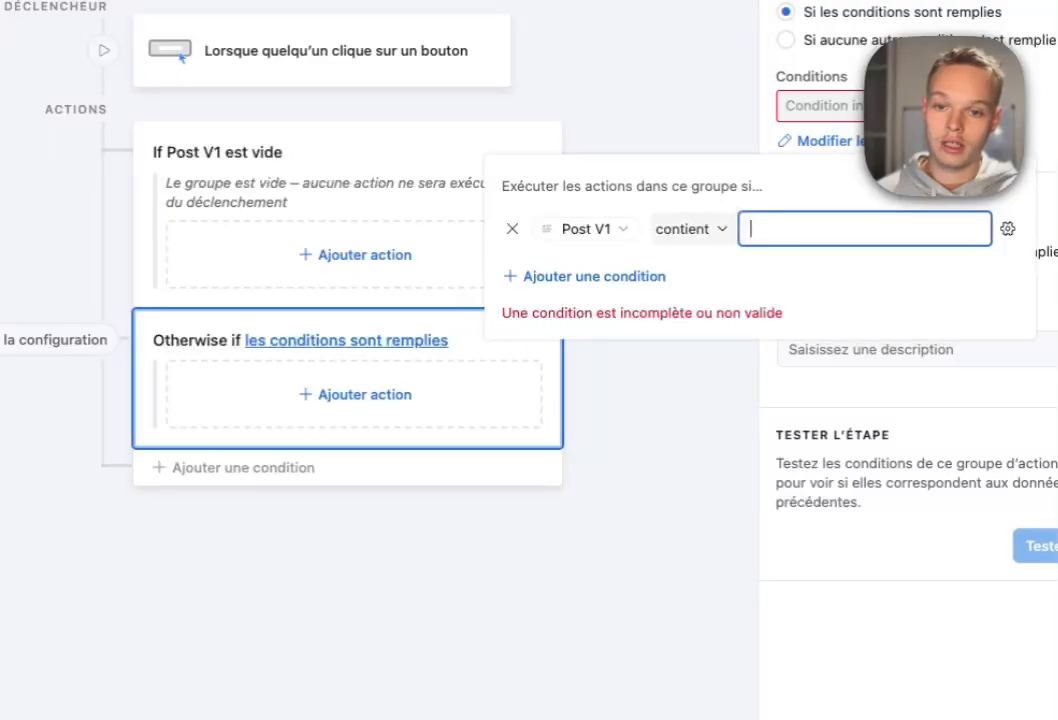
click(690, 229)
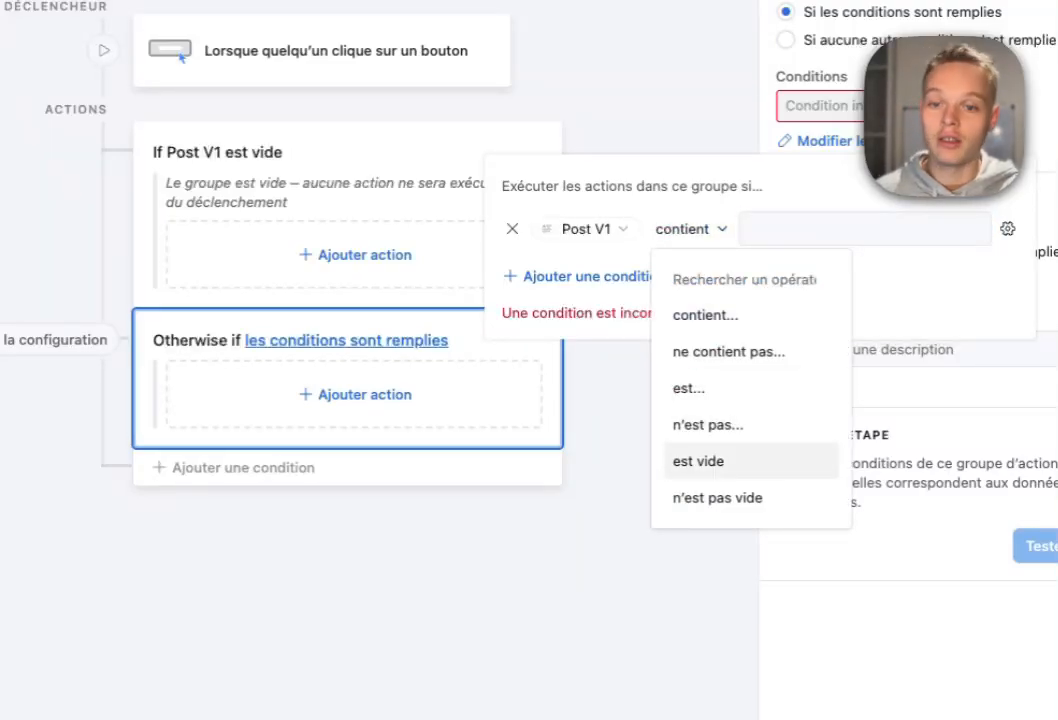
click(717, 497)
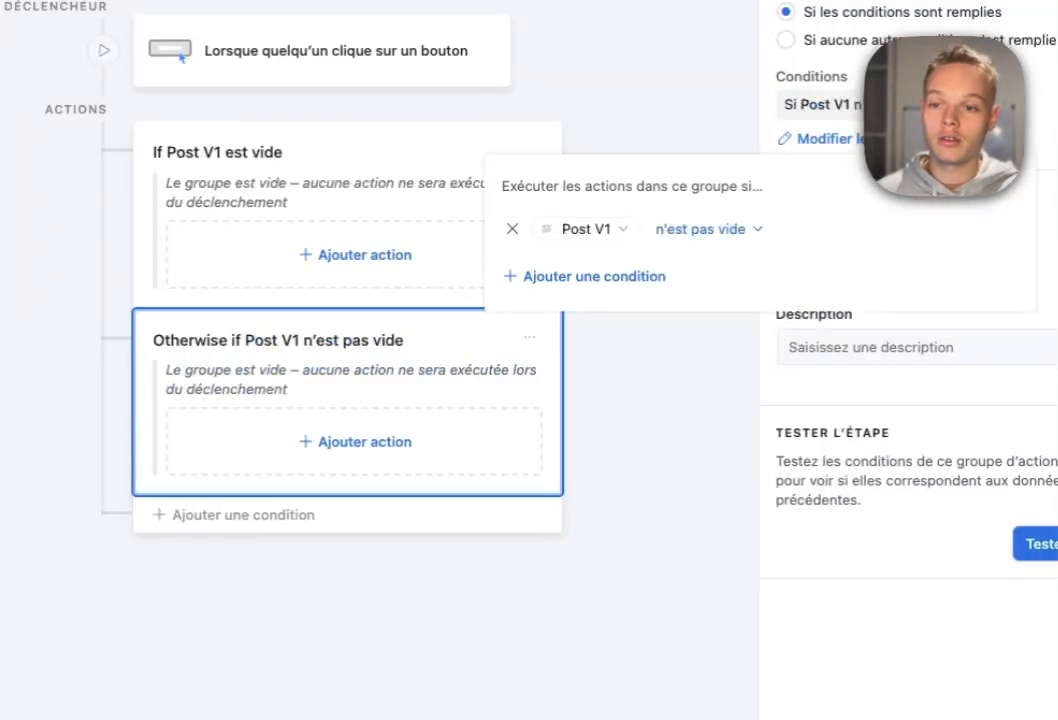
Add a second condition, Post V2 est vide, to that branch.
click(647, 312)
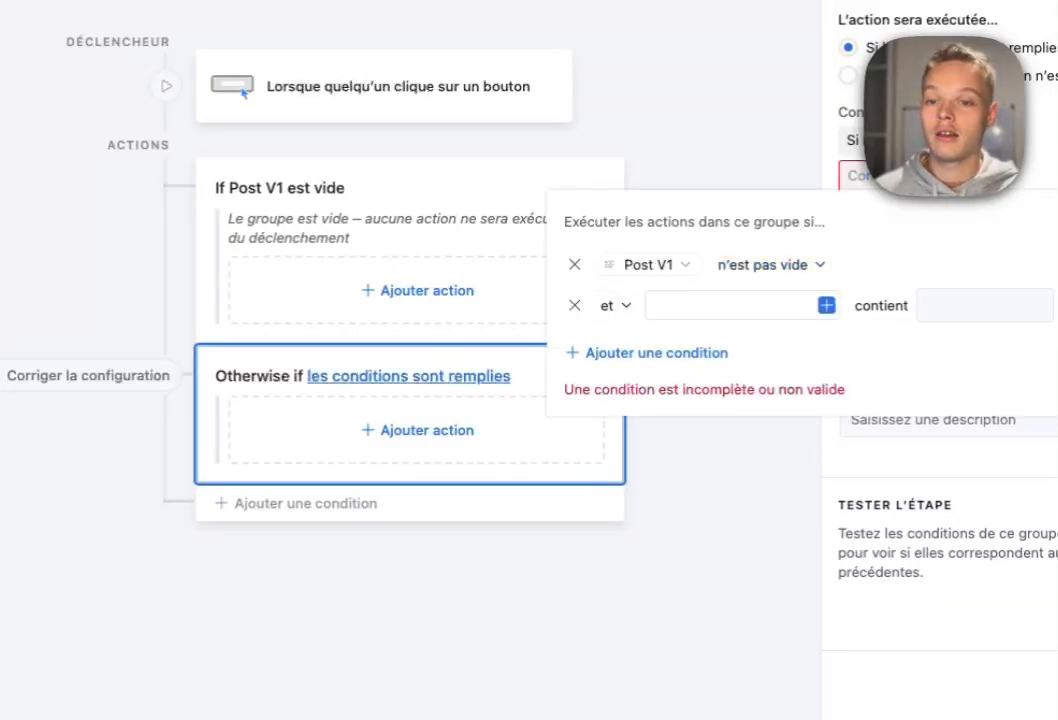
click(826, 305)
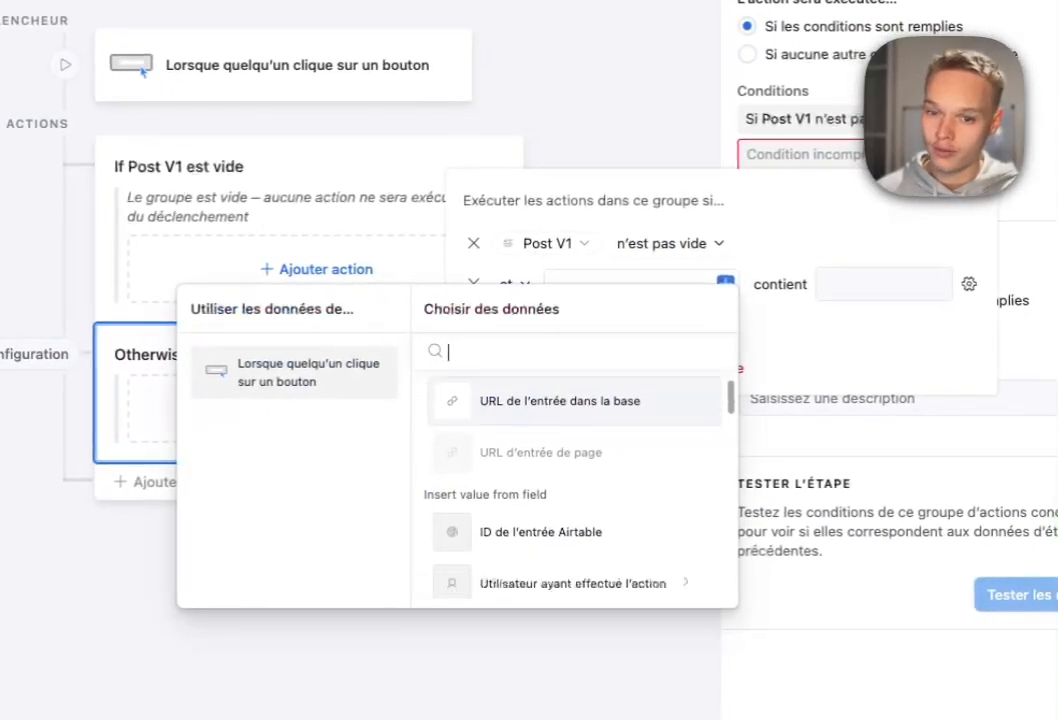
scroll(664, 462, down, 15)
scroll(570, 444, up, 4)
click(570, 437)
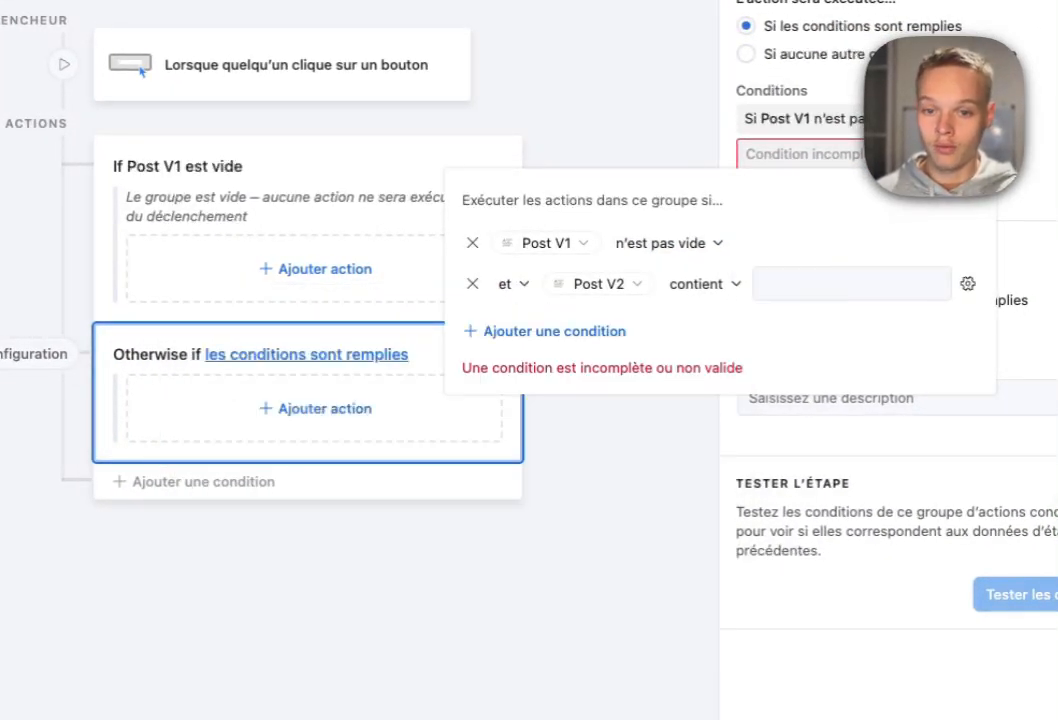
click(706, 284)
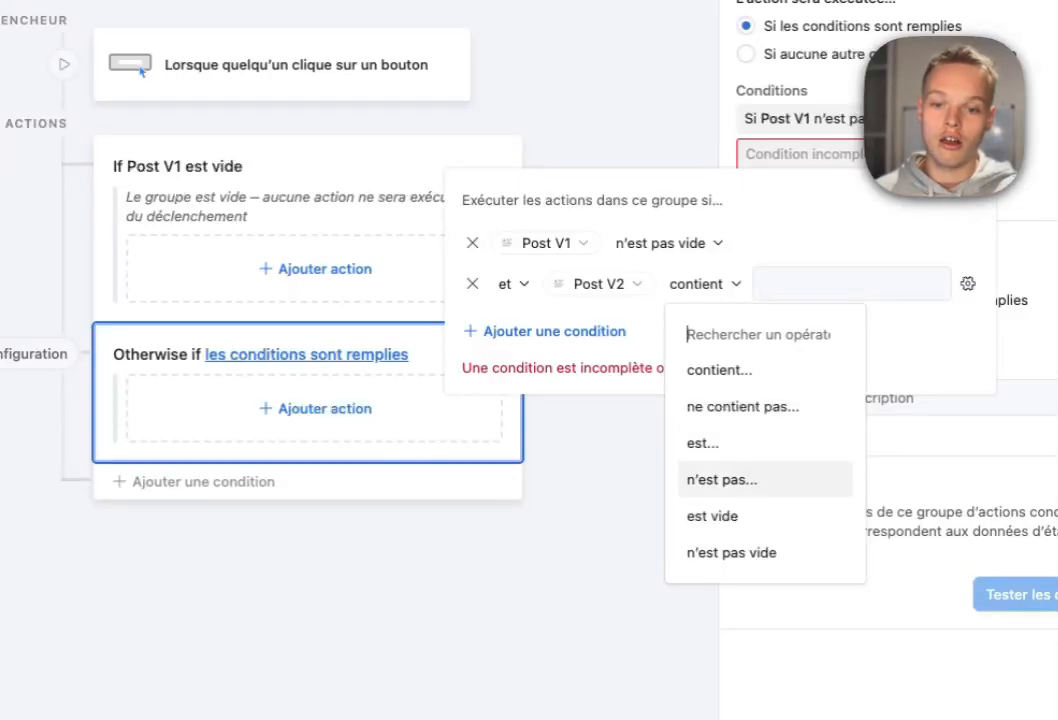
click(712, 516)
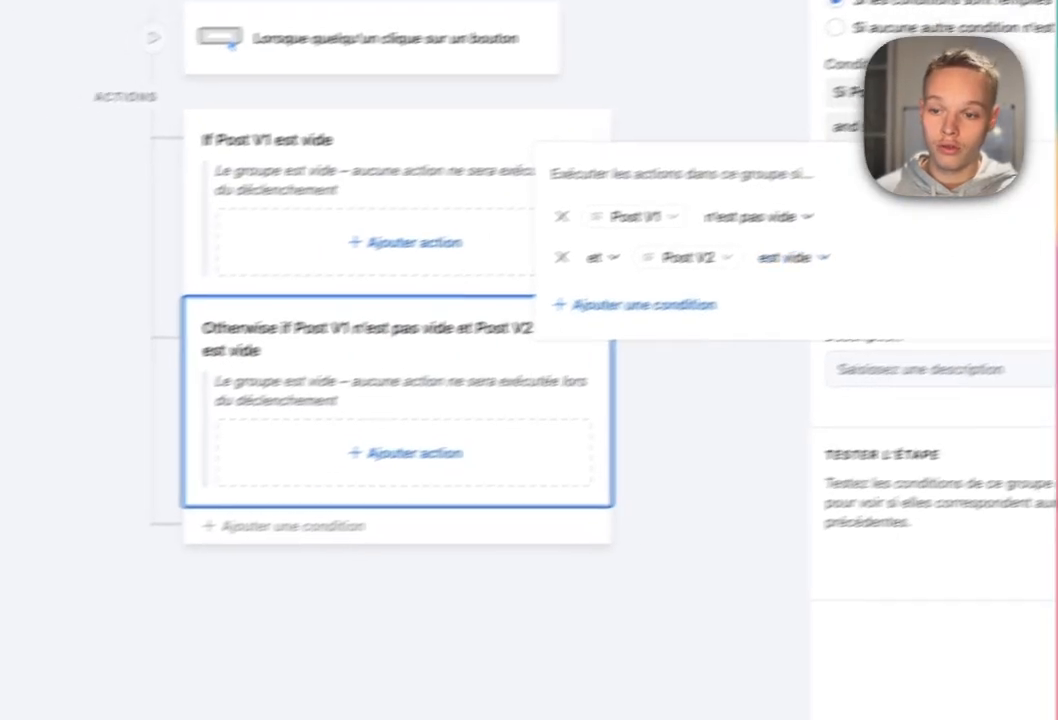
click(598, 492)
Add a third branch with the condition Post V3 est vide.
click(194, 552)
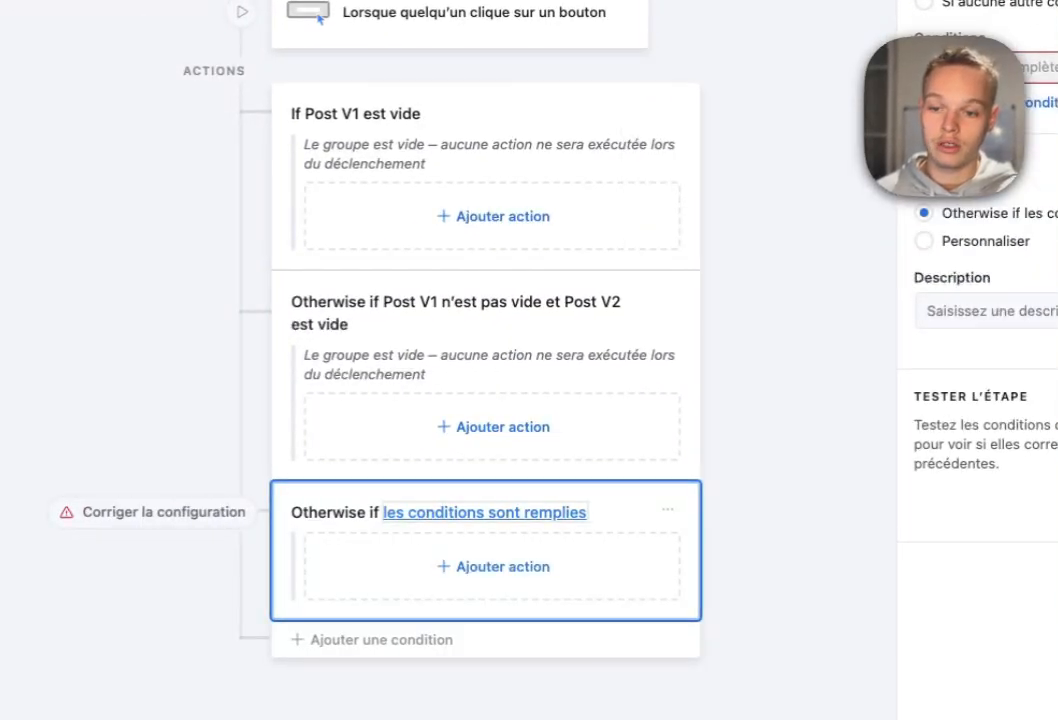
click(485, 512)
click(850, 188)
scroll(456, 380, down, 10)
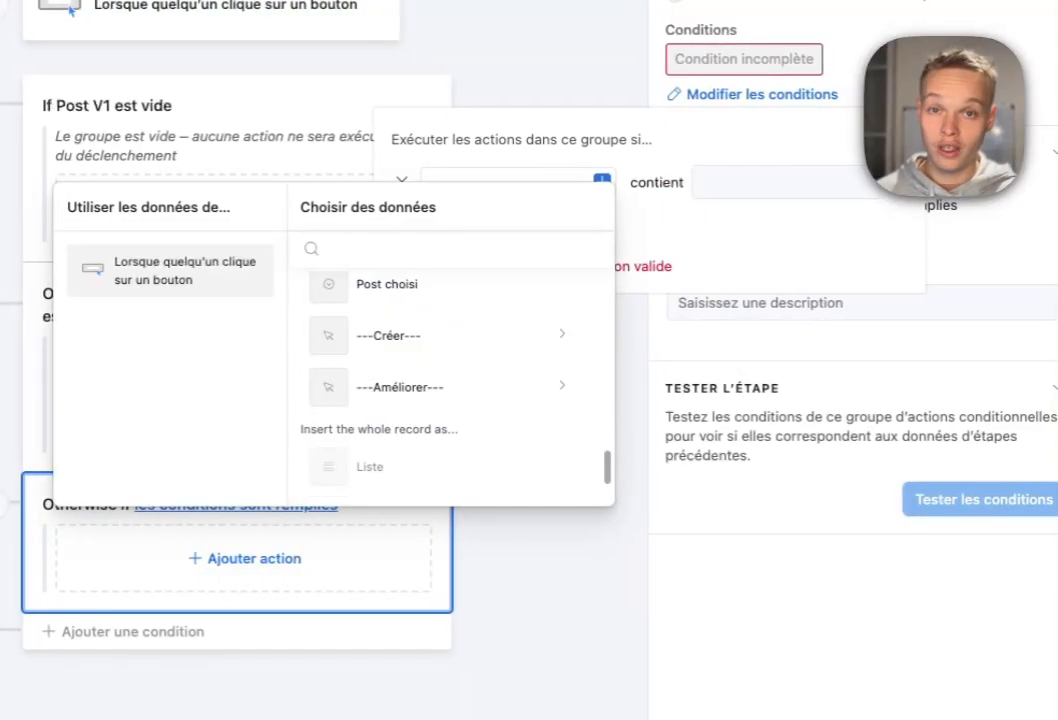
scroll(450, 380, down, 2)
scroll(450, 380, up, 5)
click(400, 345)
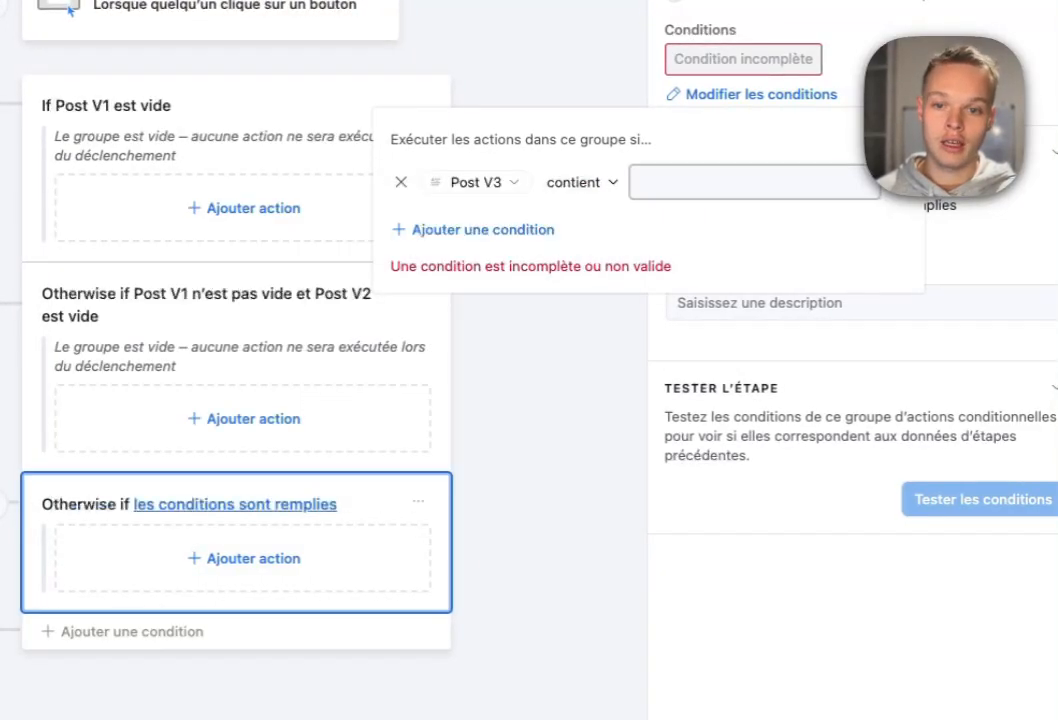
click(582, 183)
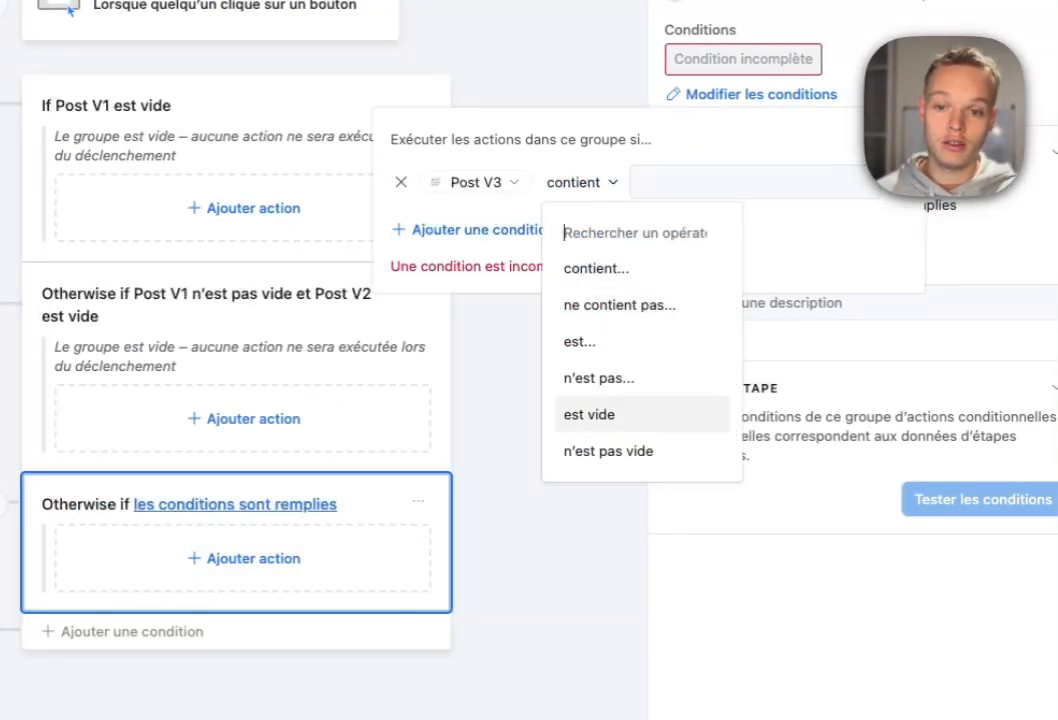
click(589, 414)
Add a Post V2 n'est pas vide condition to the third branch.
click(470, 229)
click(653, 223)
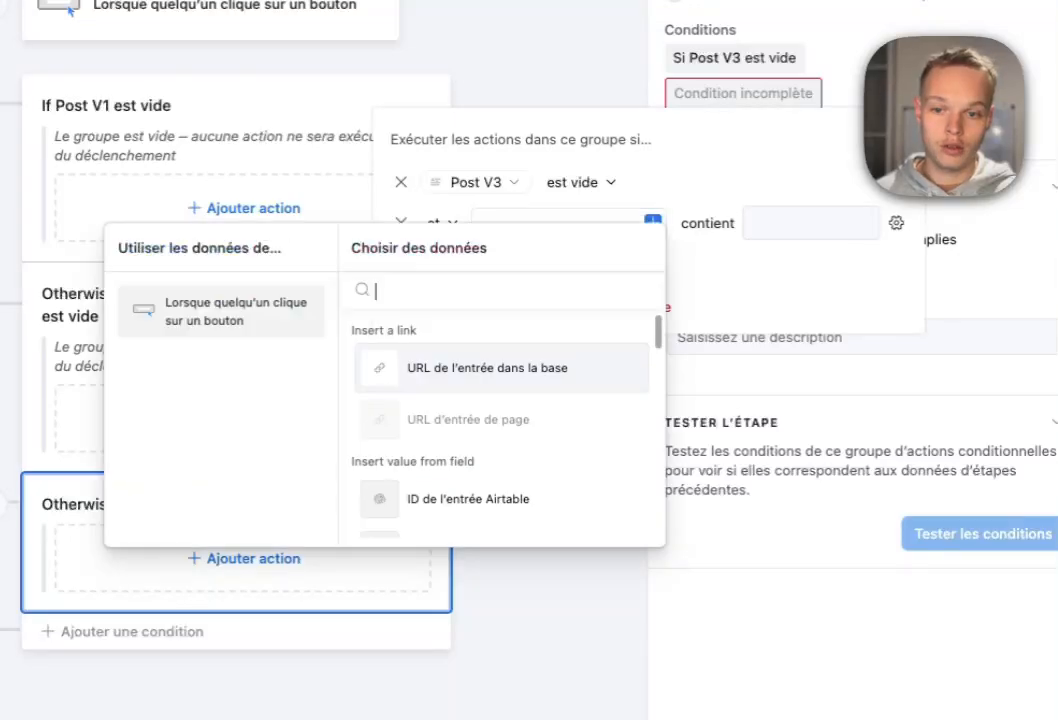
scroll(460, 388, down, 10)
scroll(460, 388, up, 2)
click(430, 354)
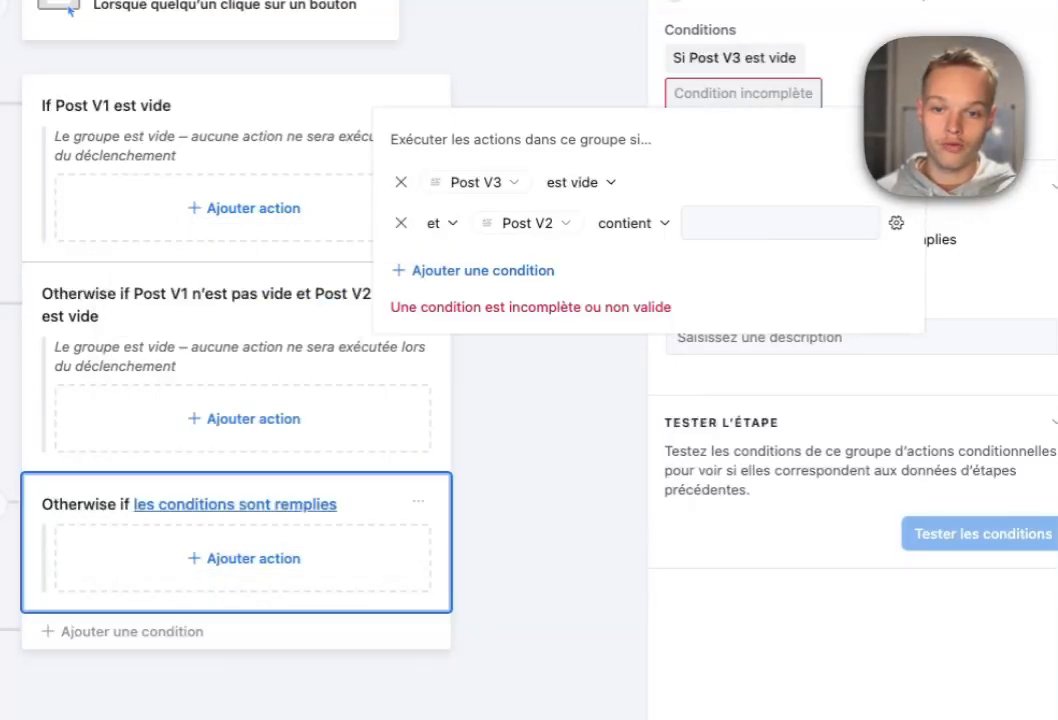
click(630, 223)
click(600, 453)
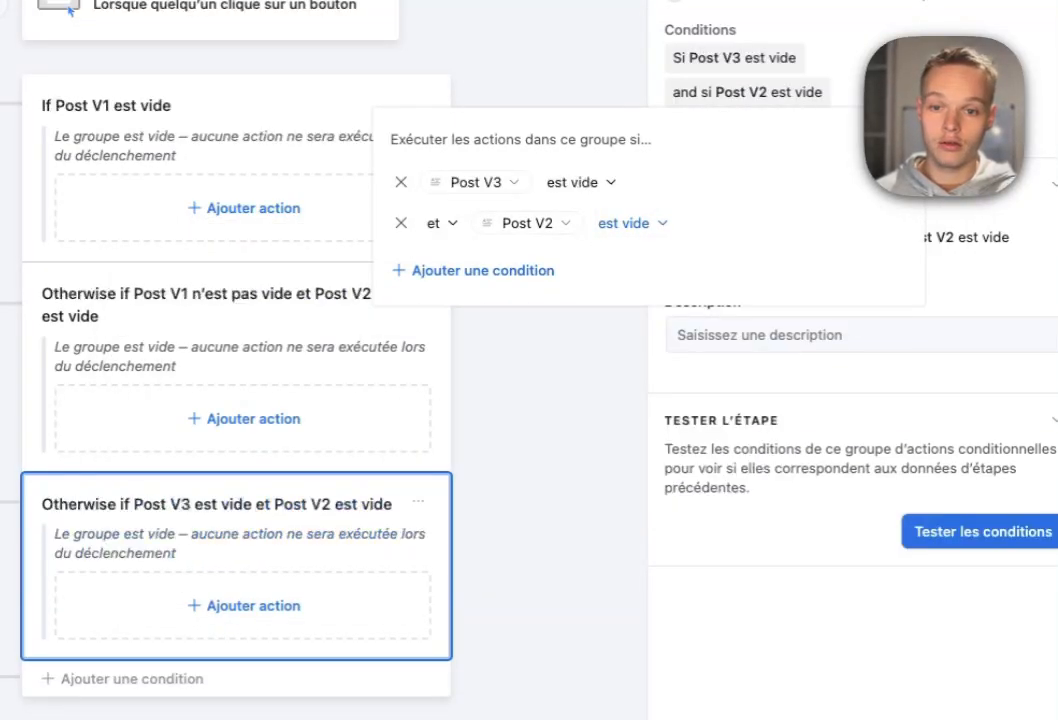
click(625, 223)
click(660, 491)
Add a Post V1 n'est pas vide condition to the third branch.
click(475, 270)
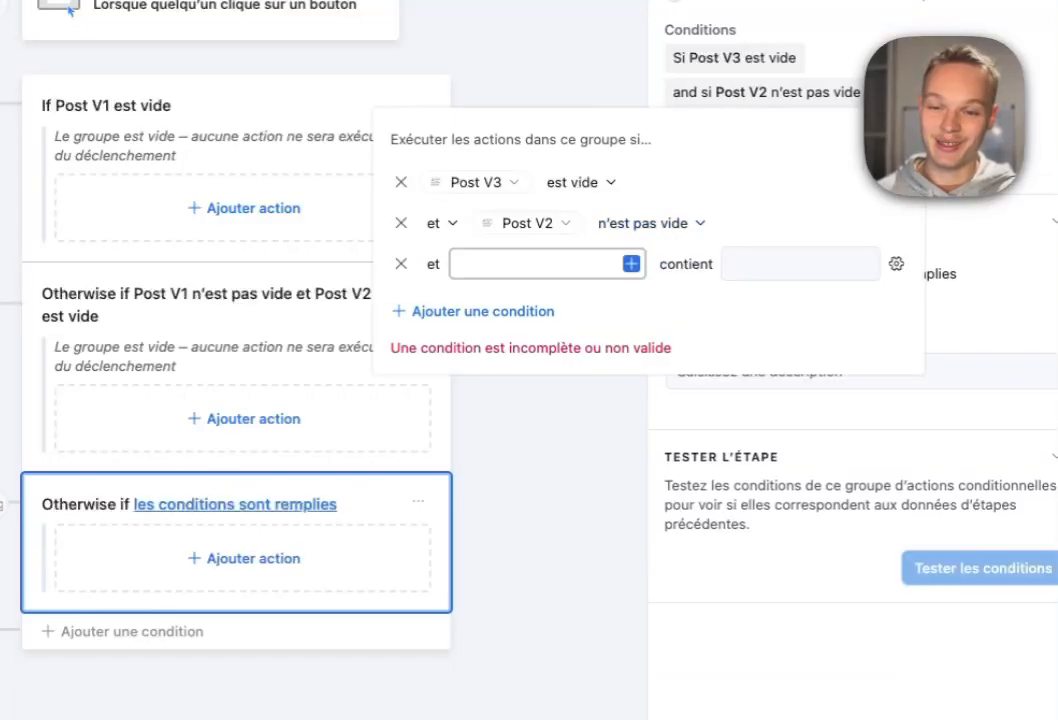
click(631, 263)
scroll(450, 440, down, 6)
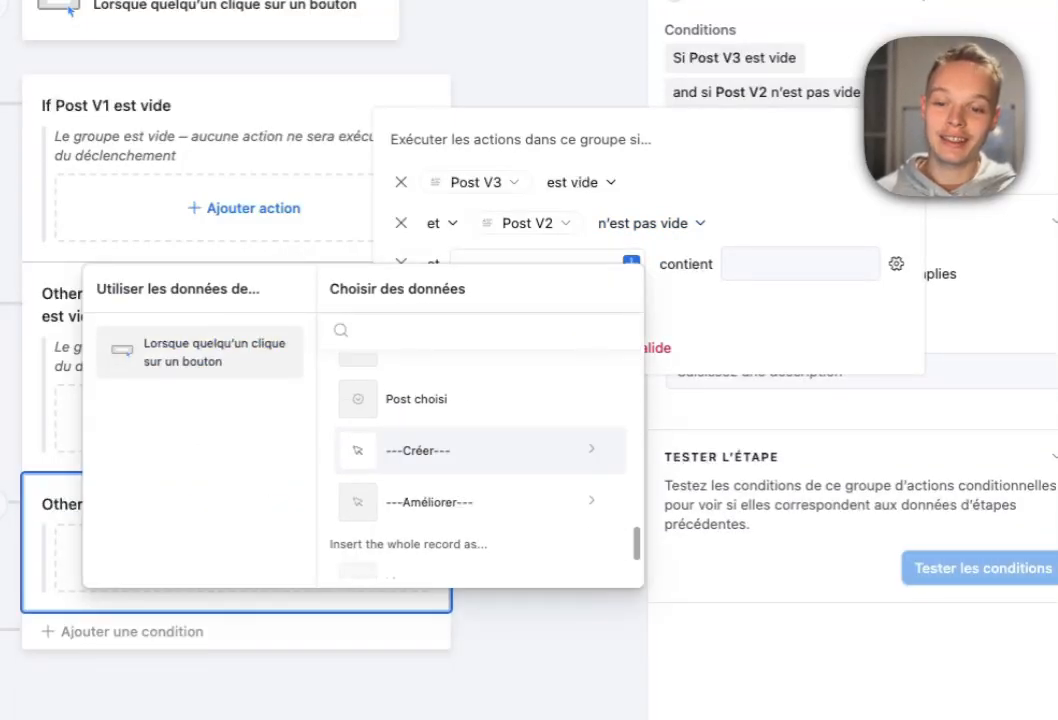
click(450, 442)
click(610, 264)
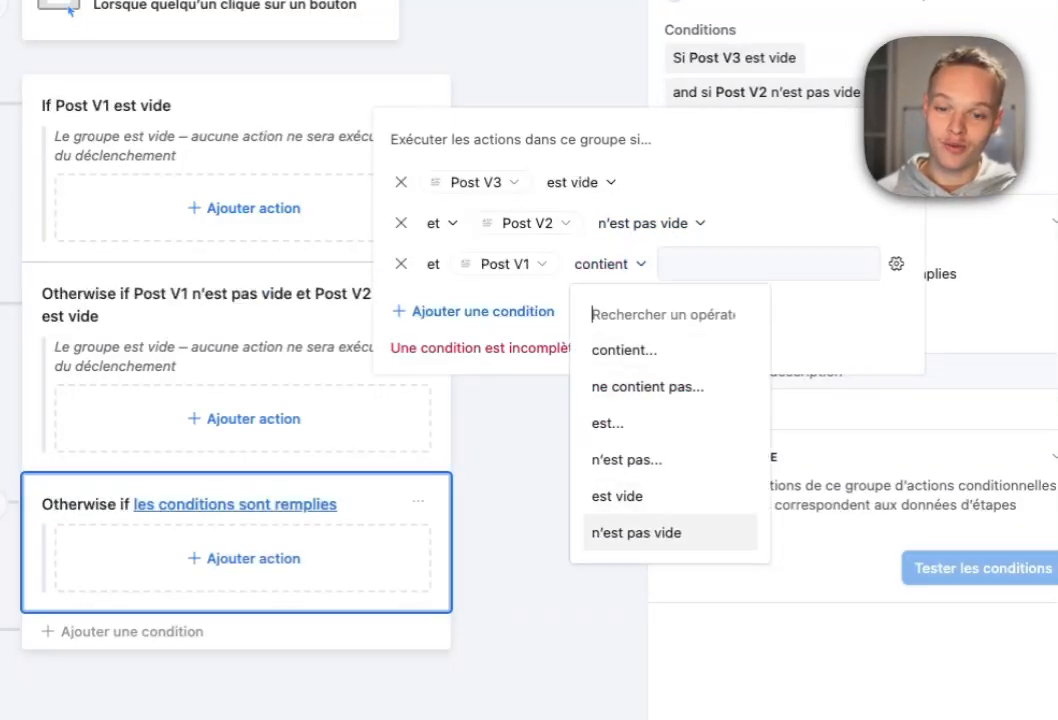
click(636, 532)
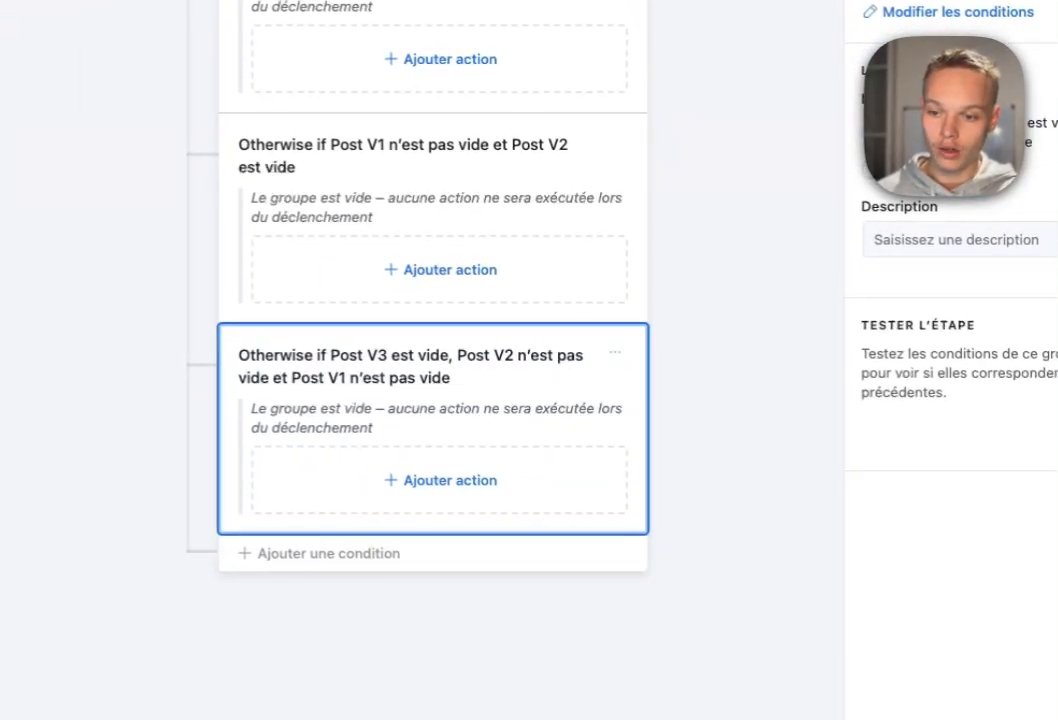
Remove the Post V3 est vide condition from the third branch.
click(440, 481)
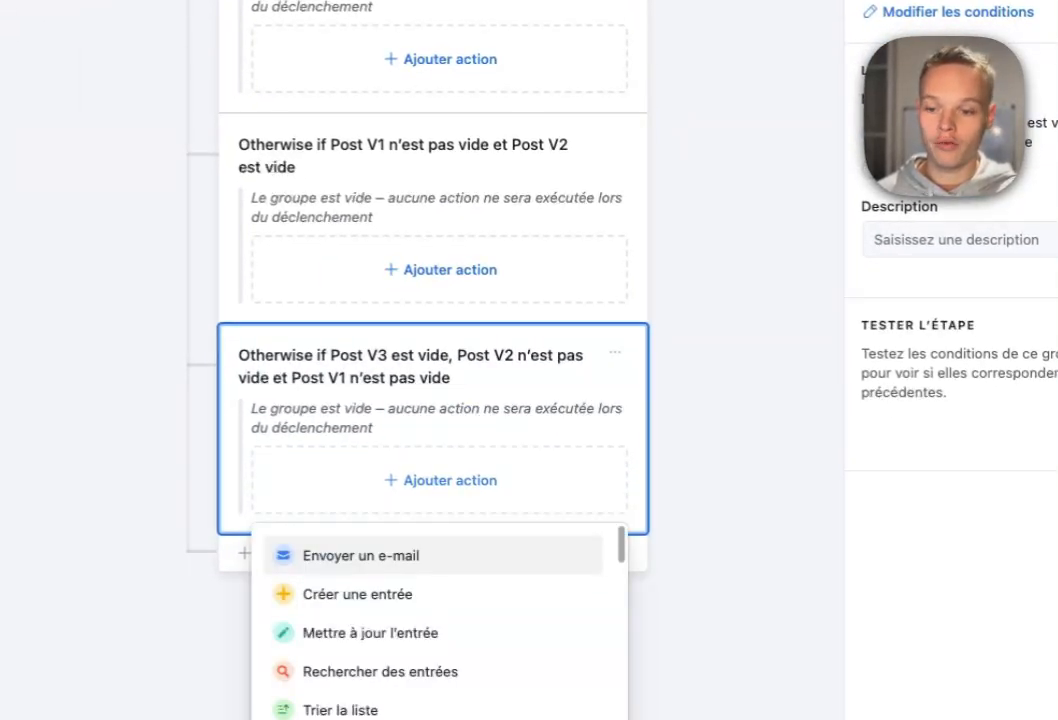
click(371, 633)
click(615, 352)
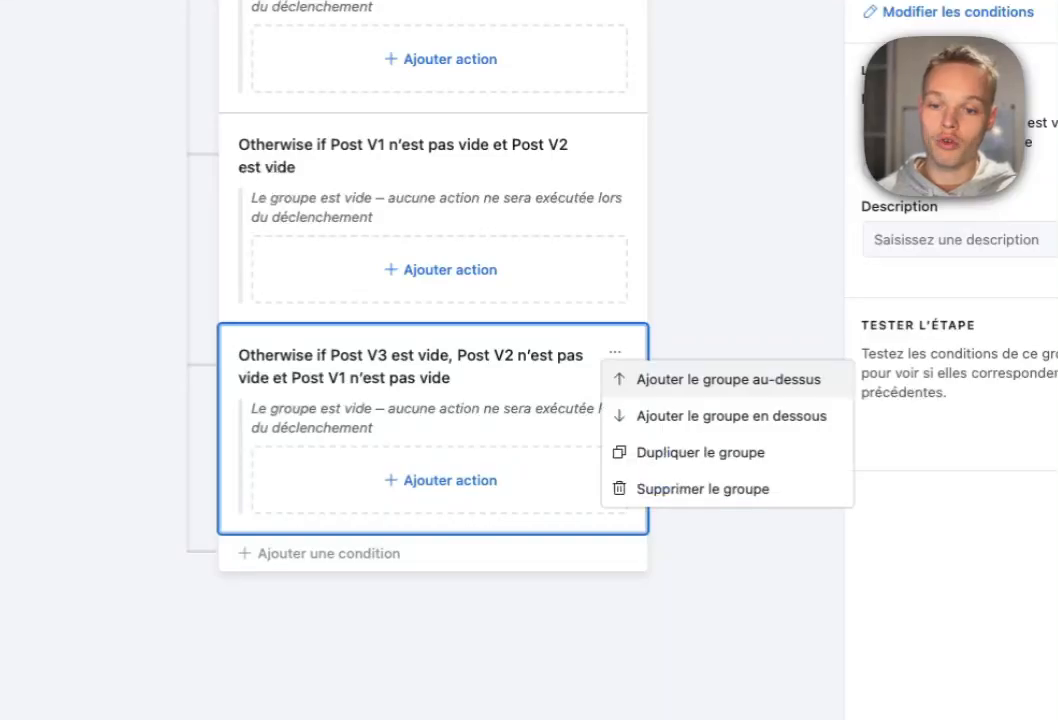
click(720, 600)
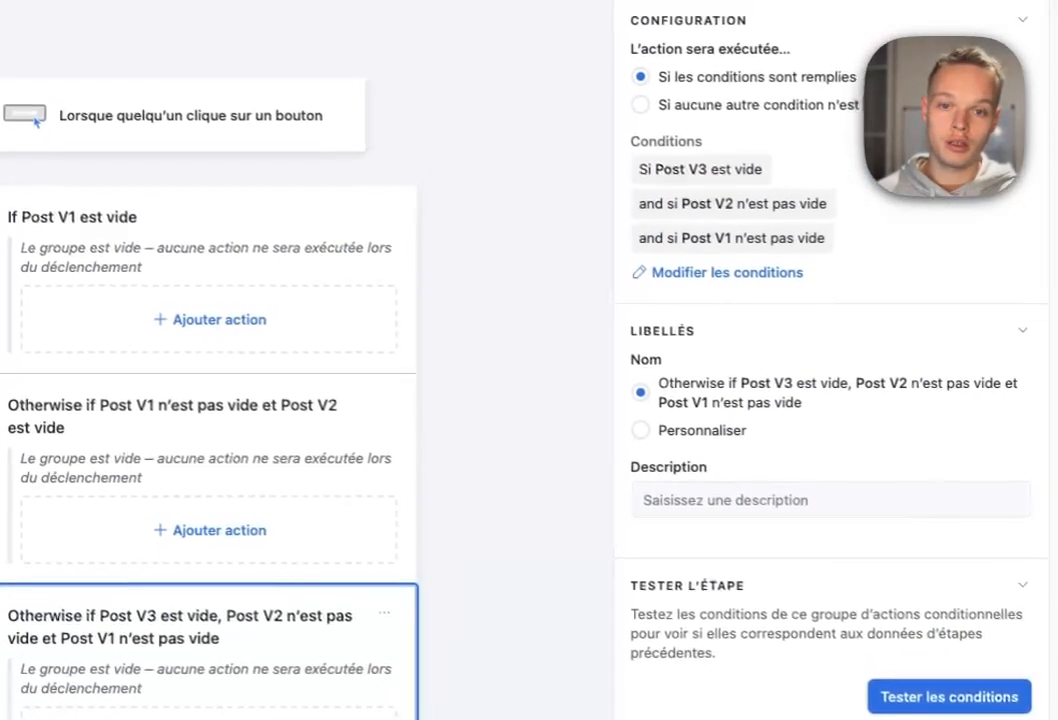
click(957, 12)
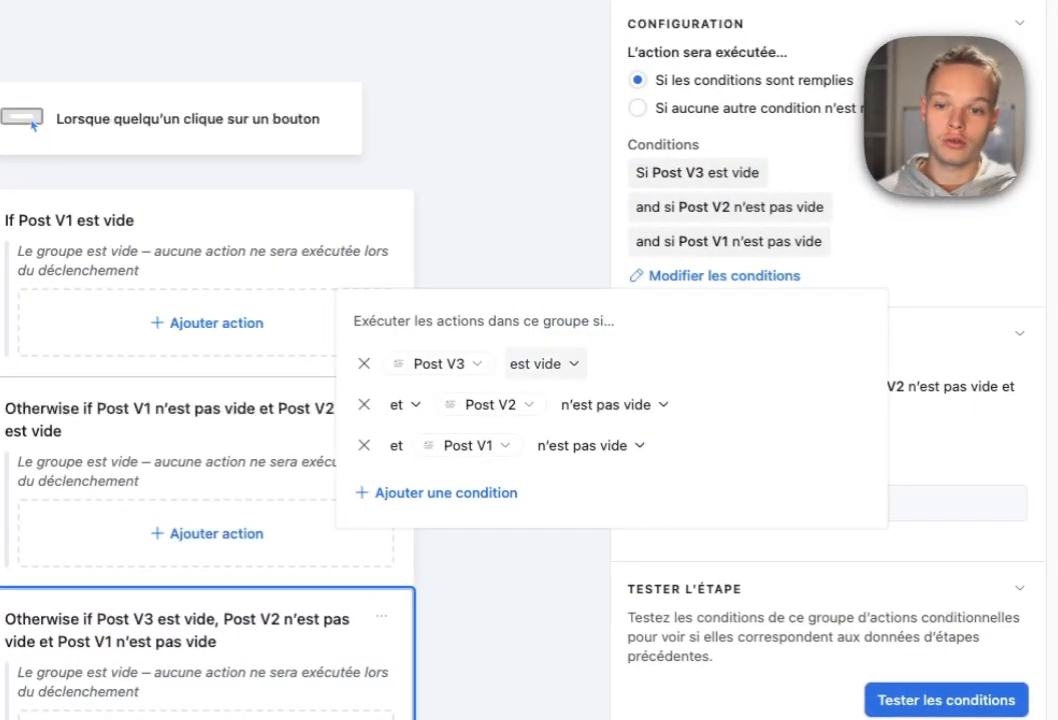
click(364, 363)
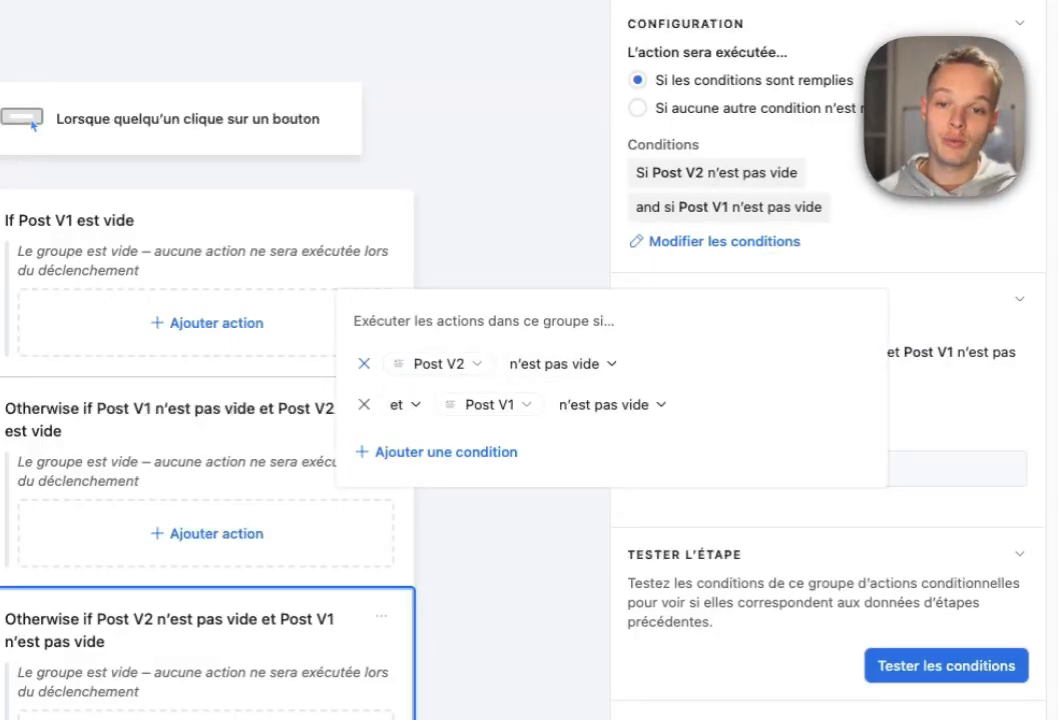
key(Escape)
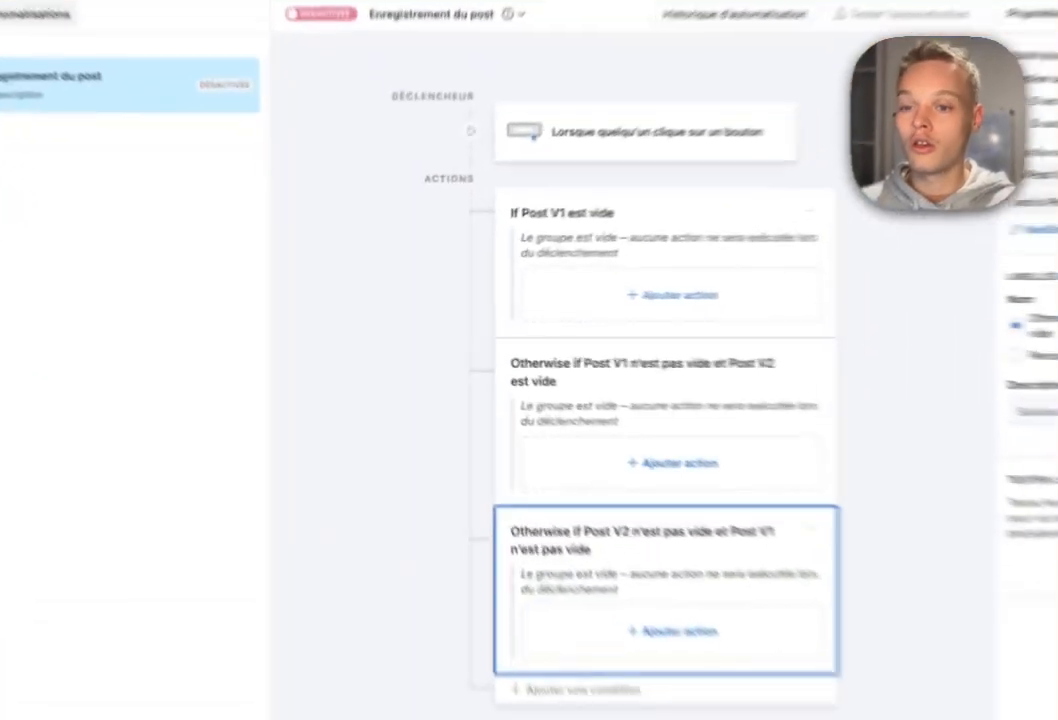
Add a Mettre à jour l'entrée action on table Post using the trigger's record ID.
click(560, 297)
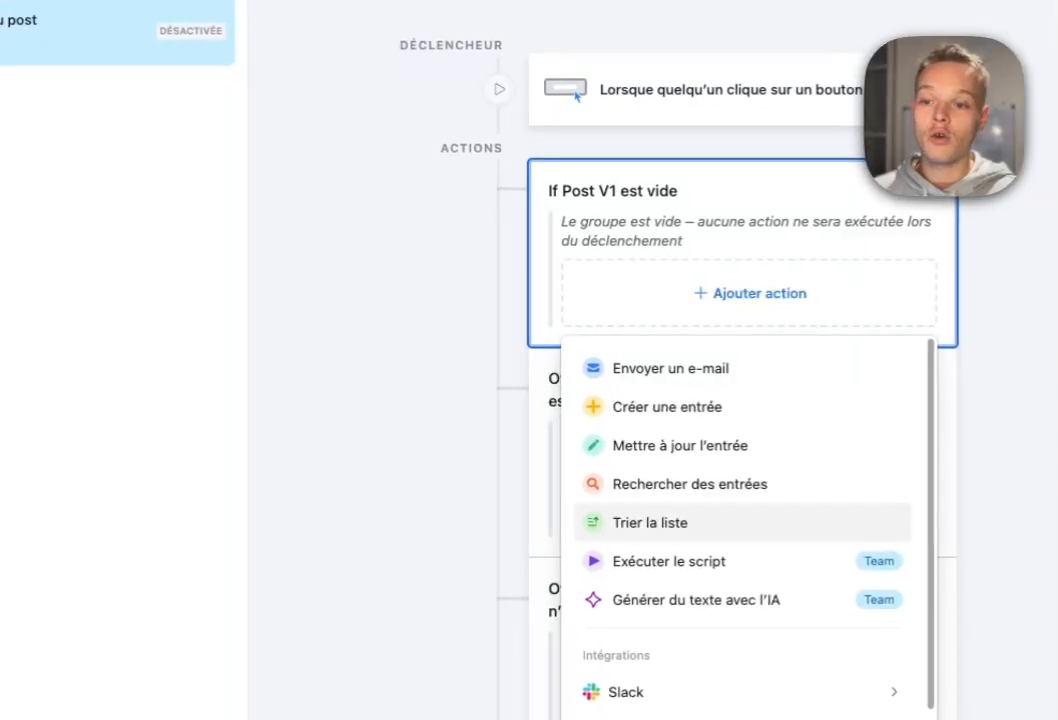
click(680, 446)
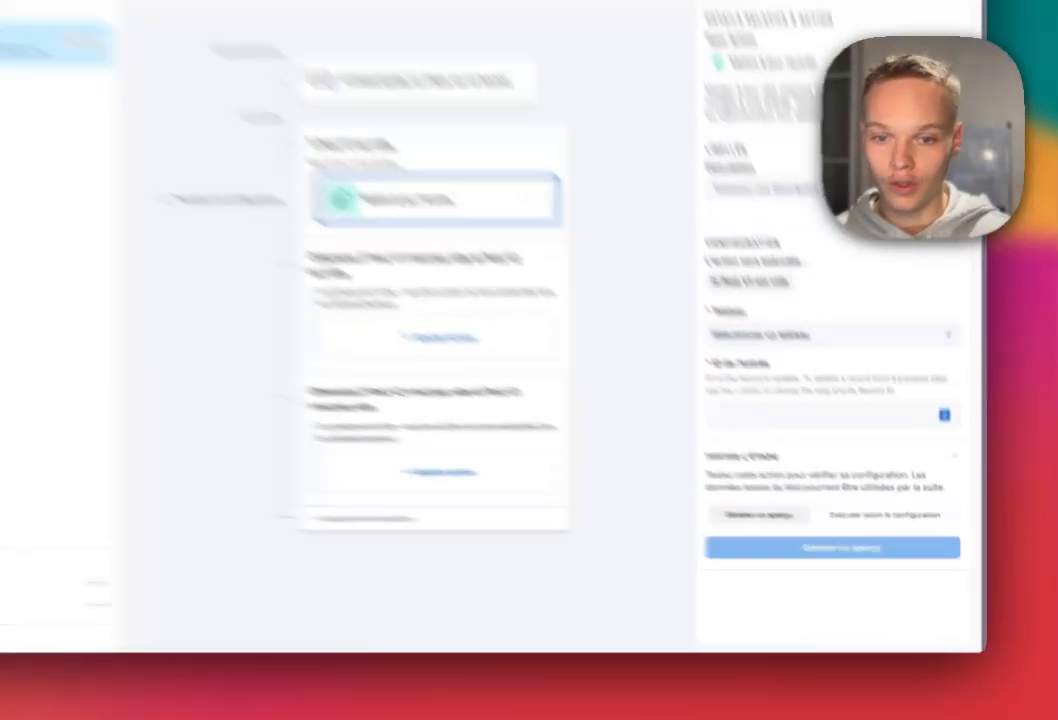
click(864, 396)
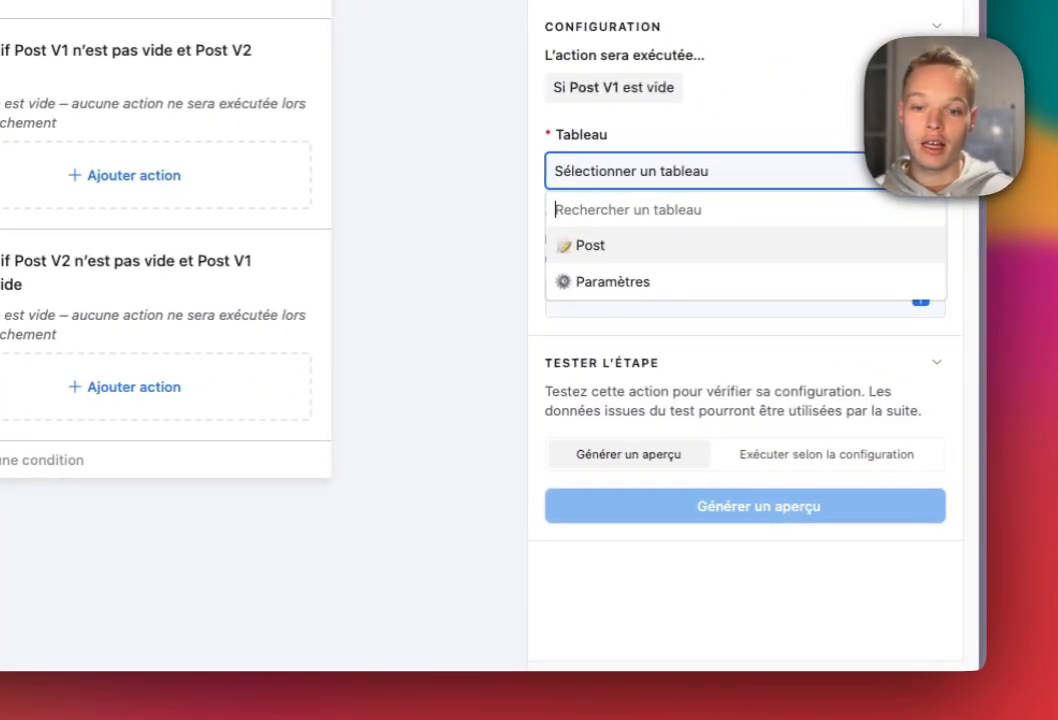
key(Return)
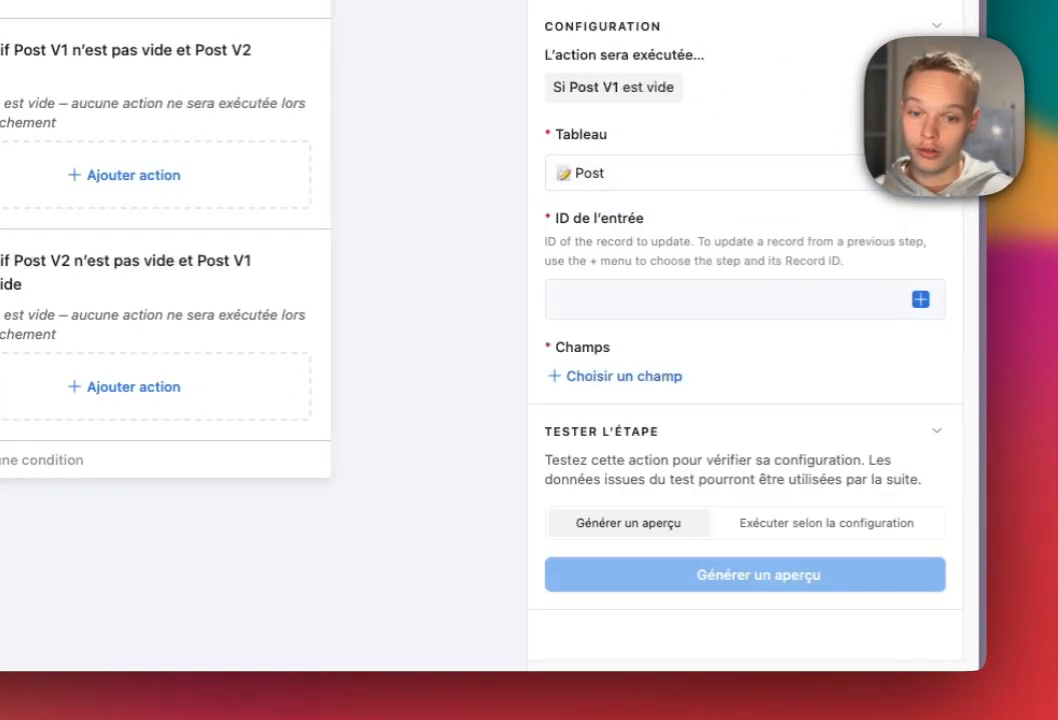
click(921, 299)
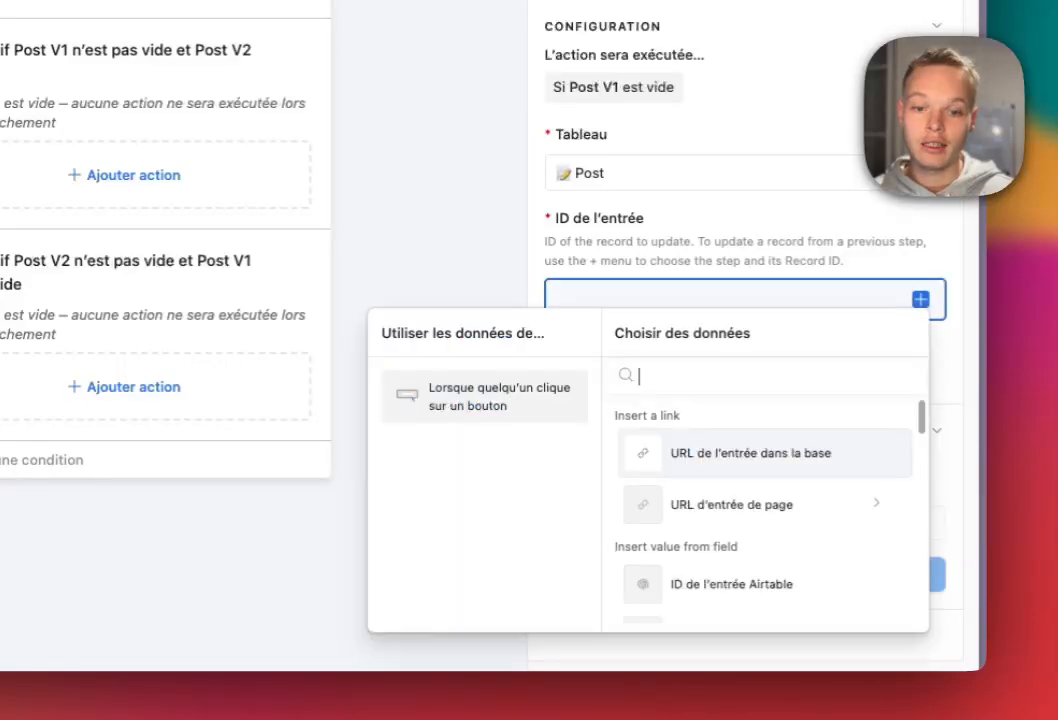
click(731, 584)
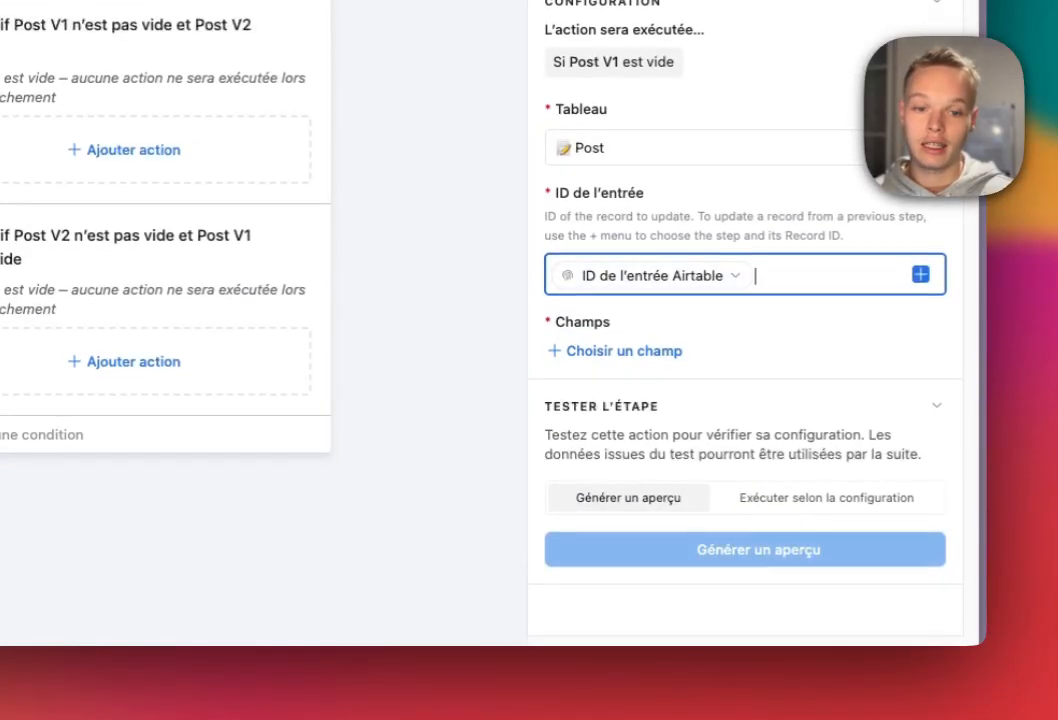
click(921, 299)
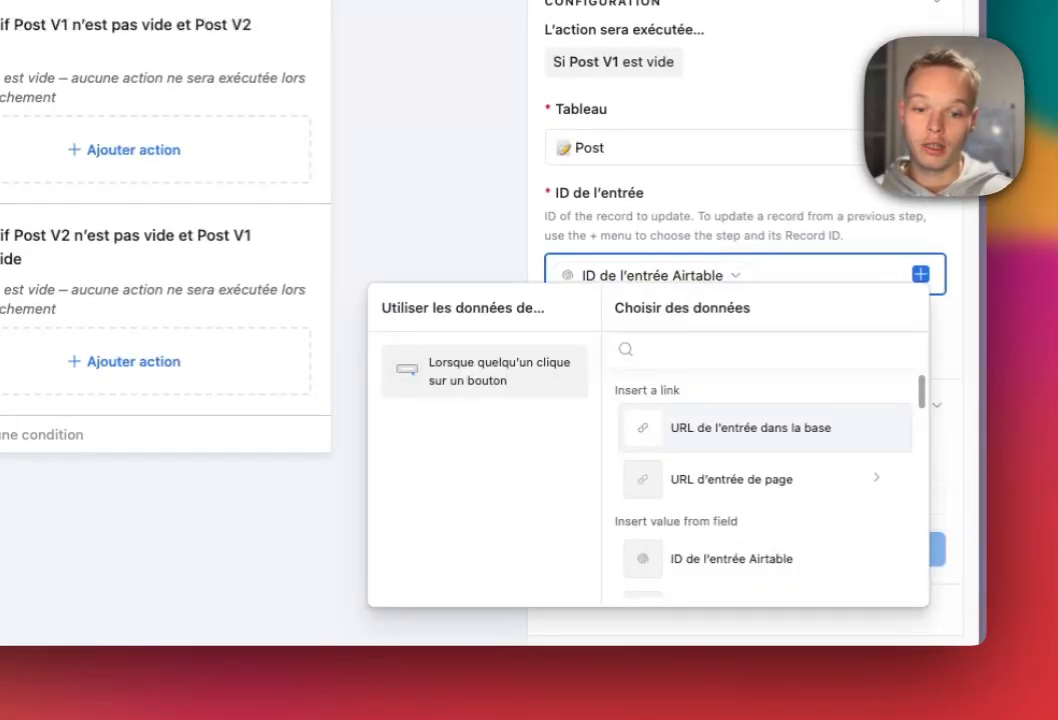
key(Escape)
Add the Post V1 field to the update, filled with the record's Post value.
click(615, 350)
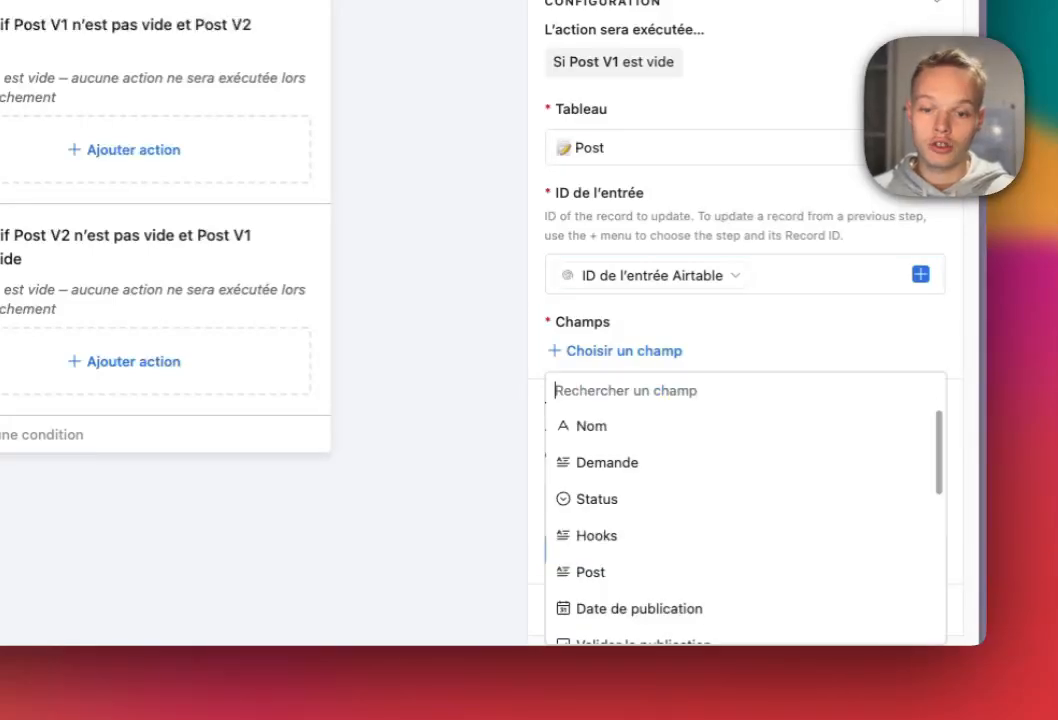
scroll(620, 465, down, 2)
scroll(620, 465, up, 2)
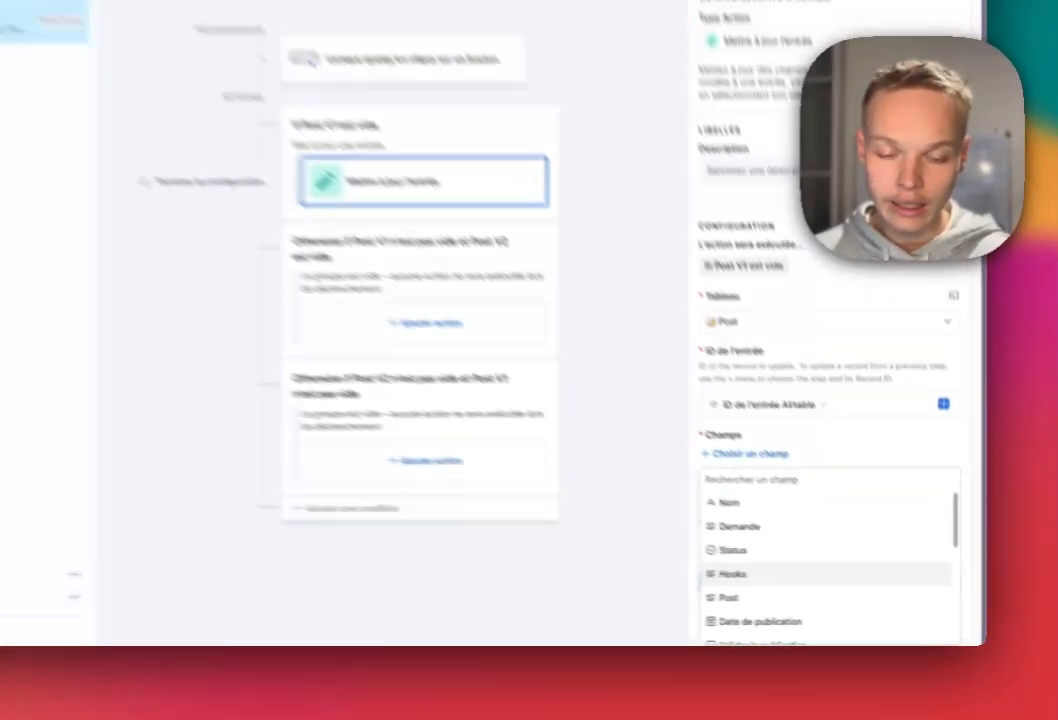
scroll(620, 536, down, 3)
scroll(865, 580, down, 2)
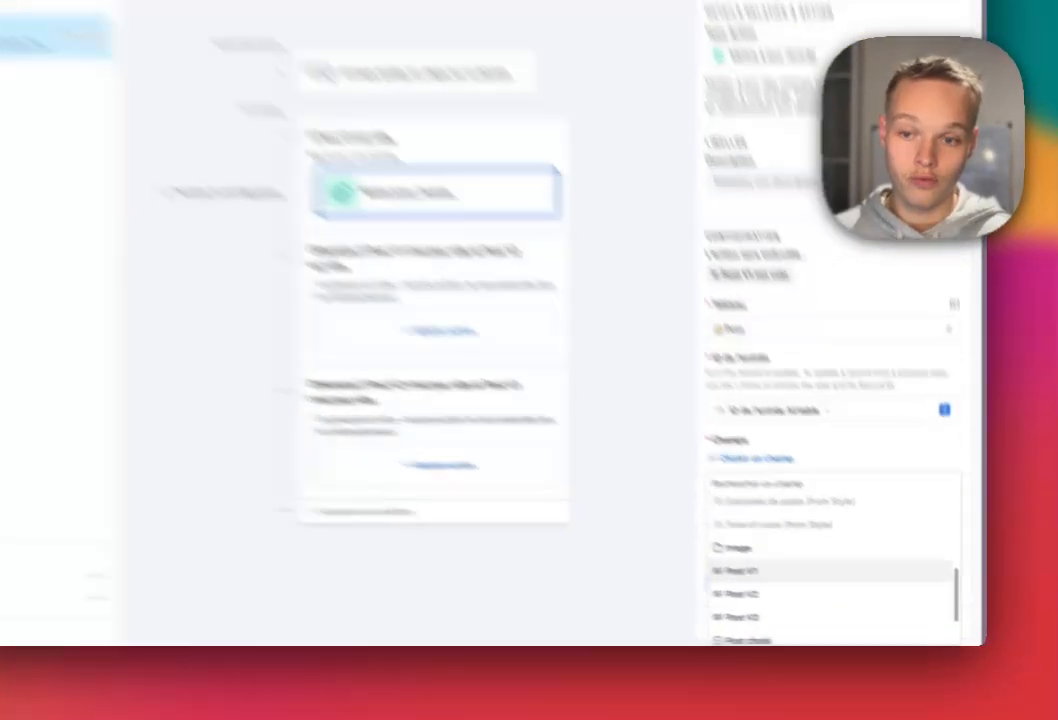
click(793, 587)
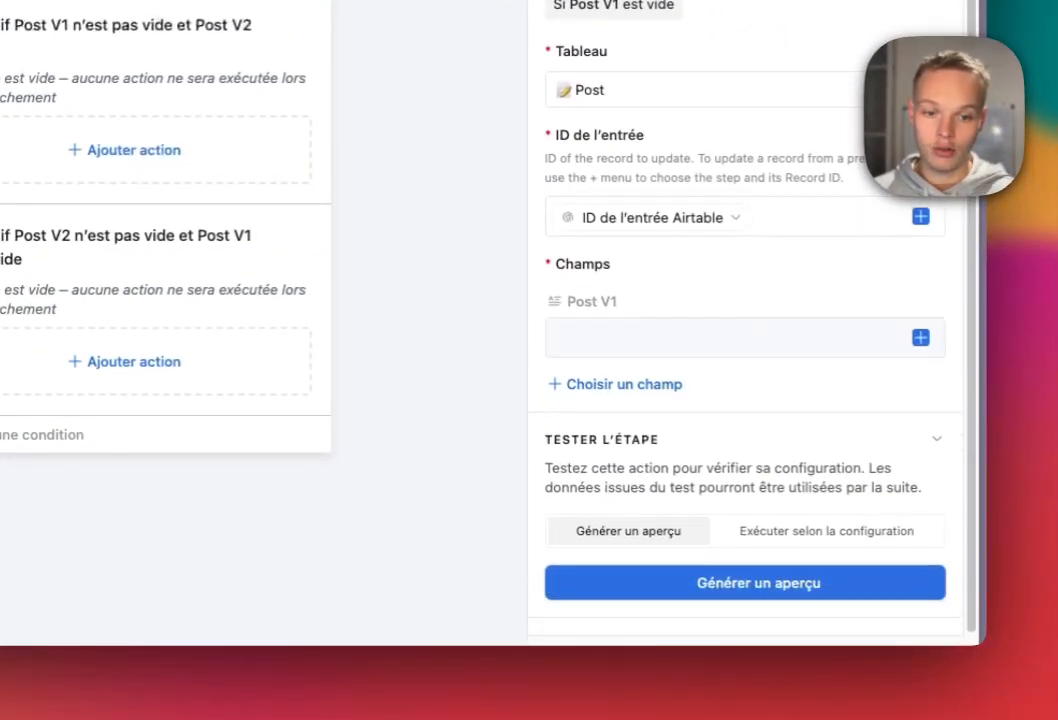
click(921, 338)
scroll(765, 220, down, 5)
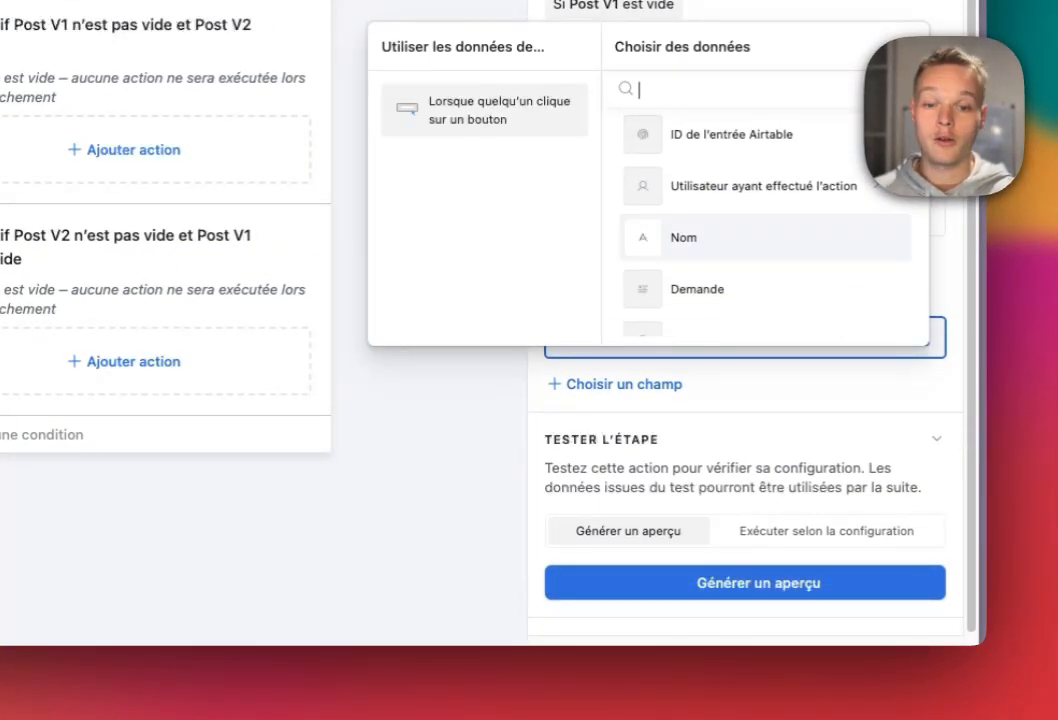
click(700, 267)
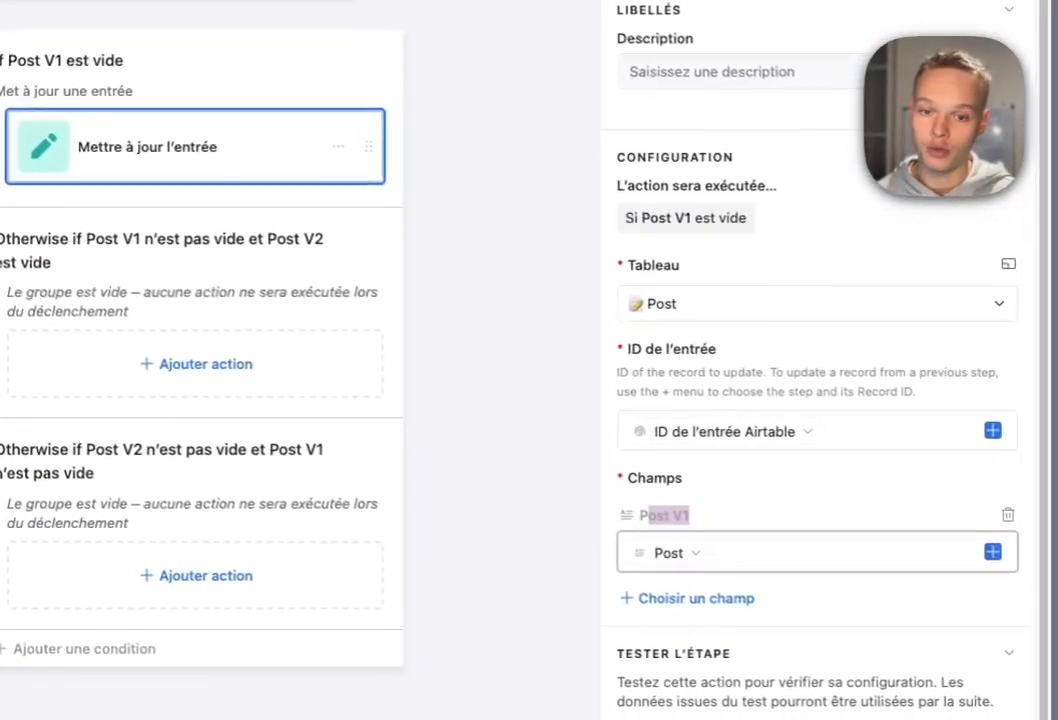
click(718, 553)
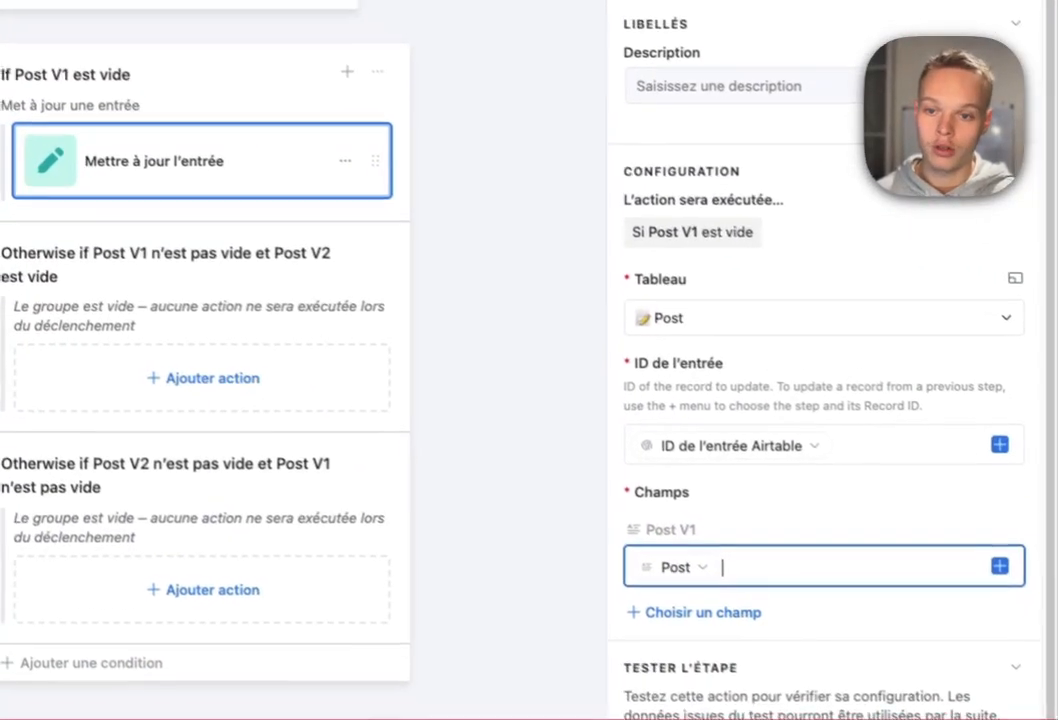
click(333, 143)
click(376, 172)
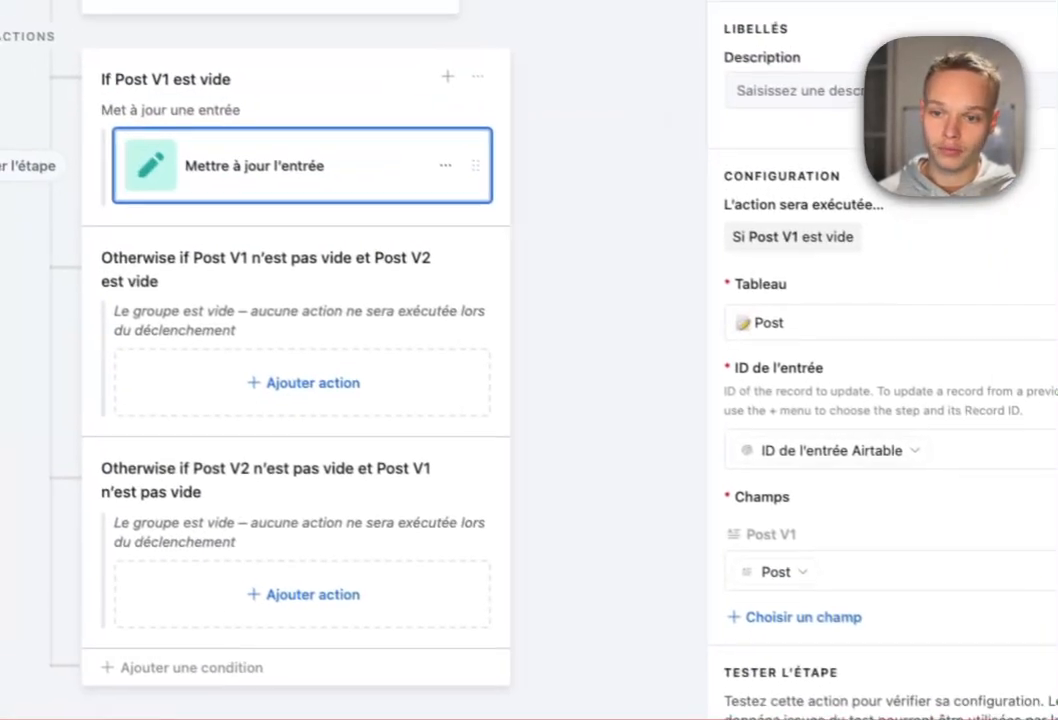
Duplicate the update action into the Post V1-not-empty branch, writing Post into Post V2.
click(362, 184)
click(436, 211)
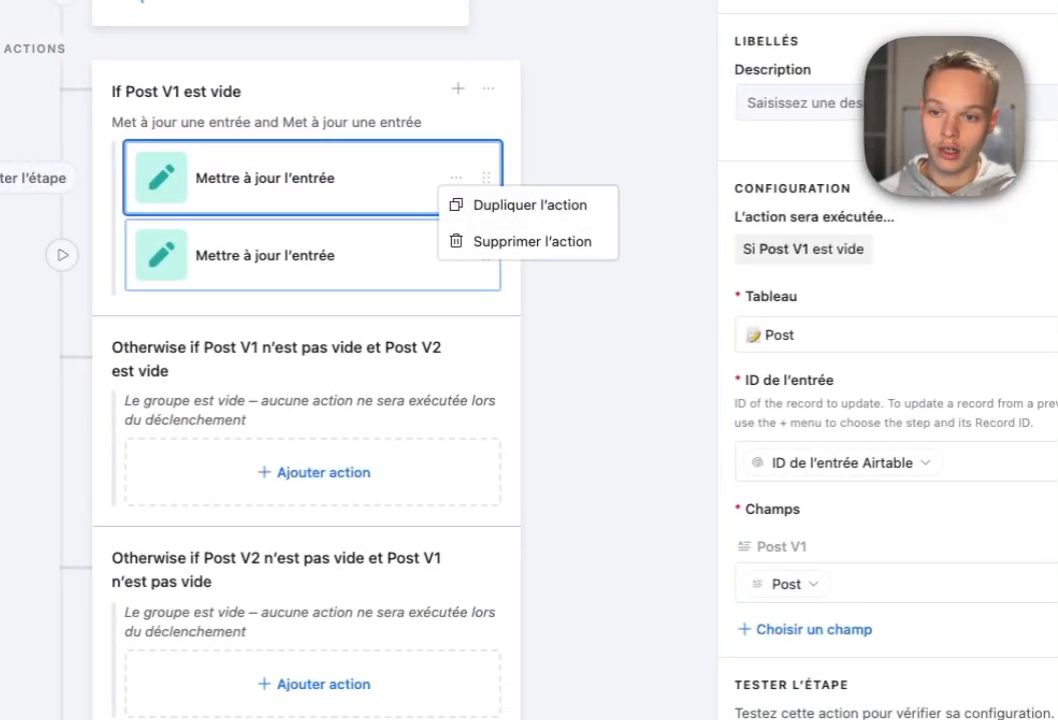
click(400, 262)
drag(485, 254, 485, 466)
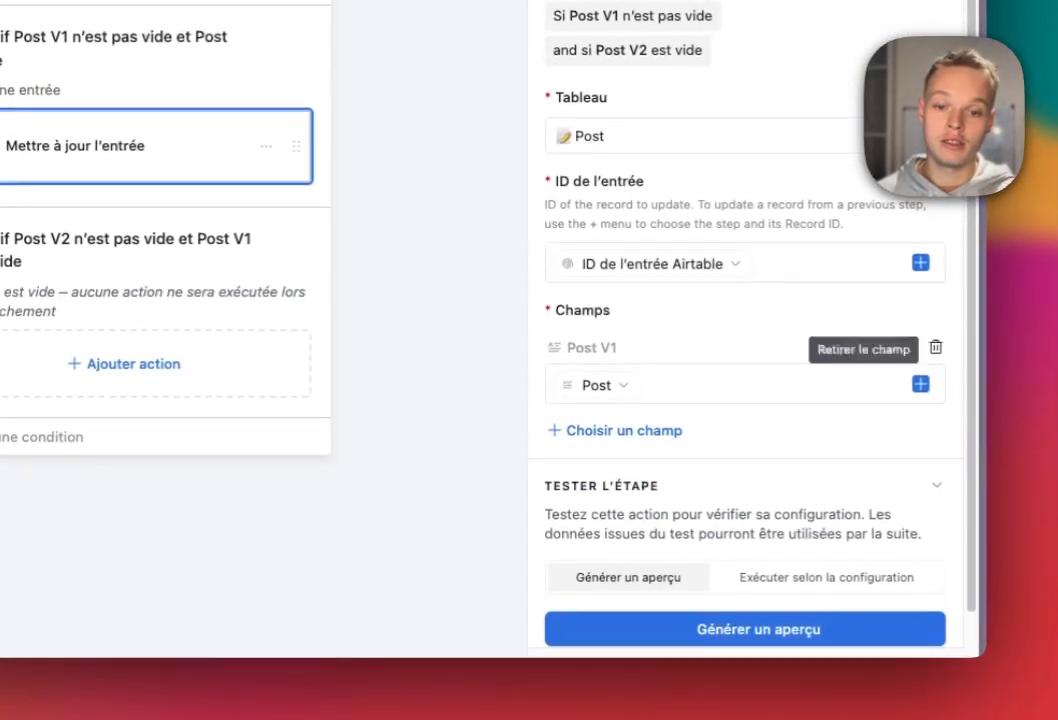
click(935, 359)
click(624, 366)
scroll(740, 500, down, 5)
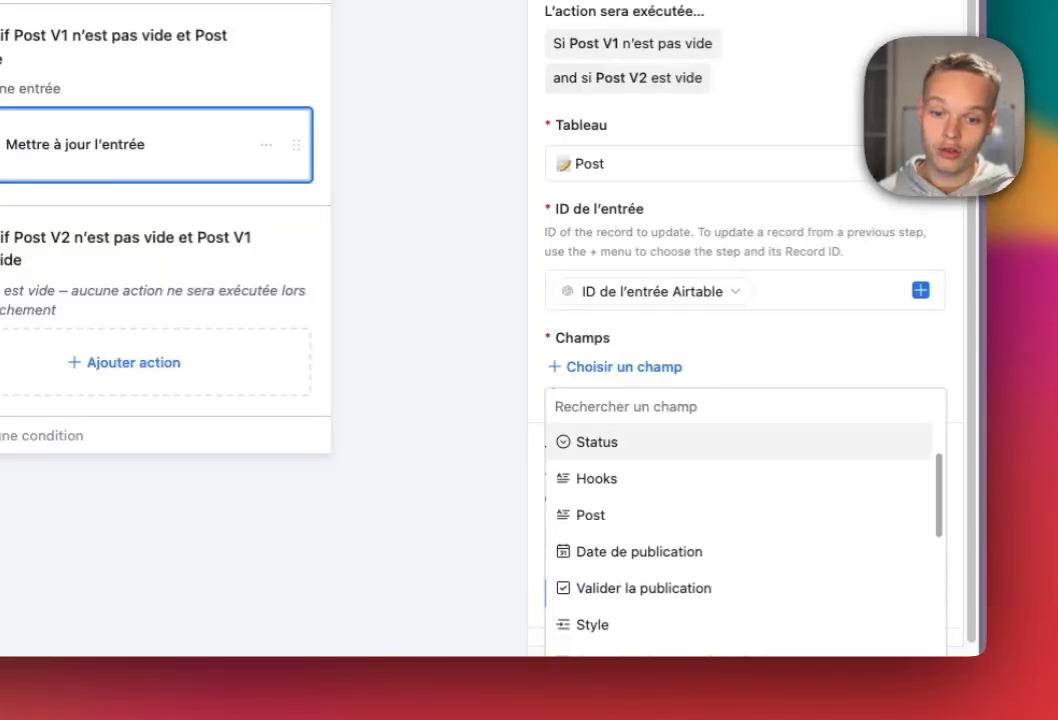
click(601, 495)
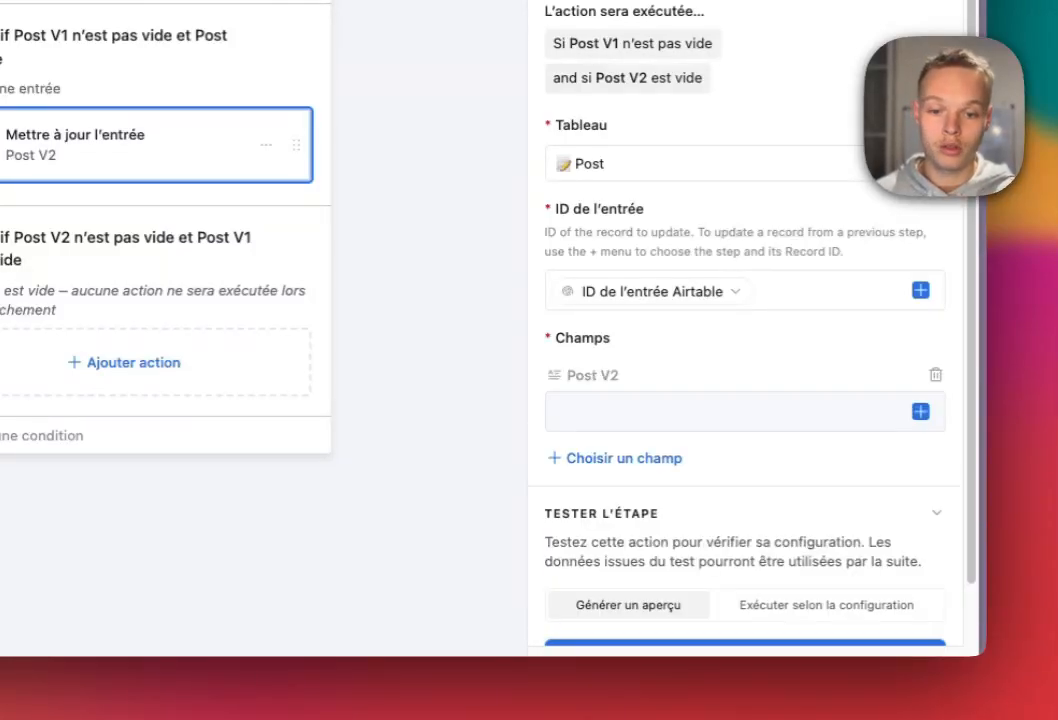
scroll(745, 400, down, 1)
click(920, 348)
scroll(765, 250, down, 3)
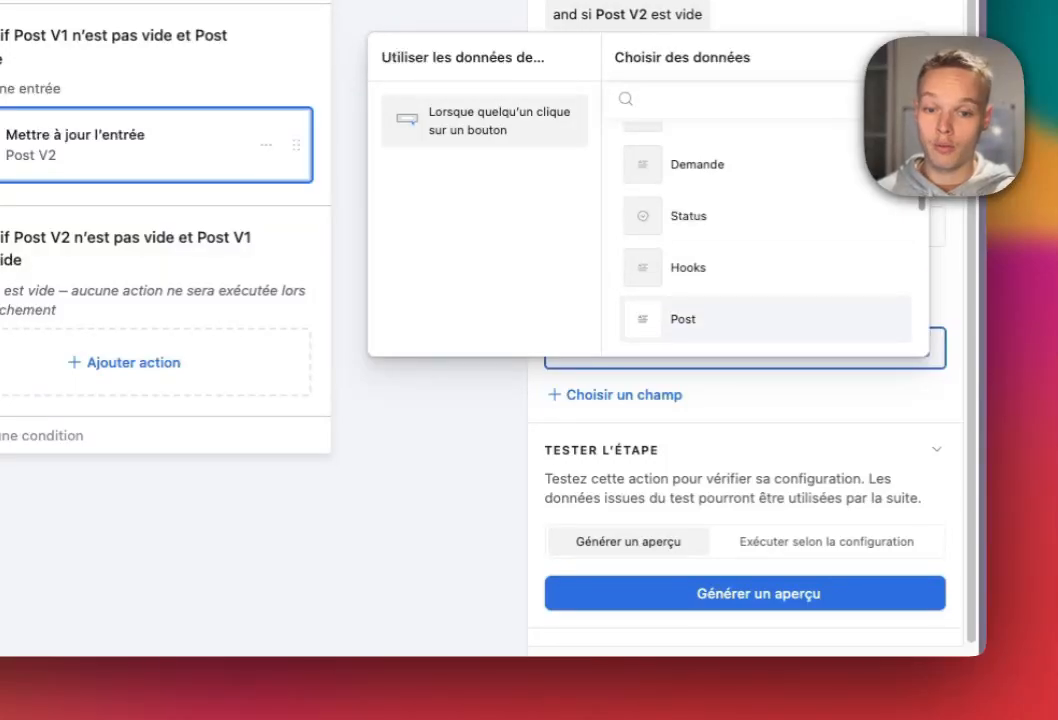
click(700, 319)
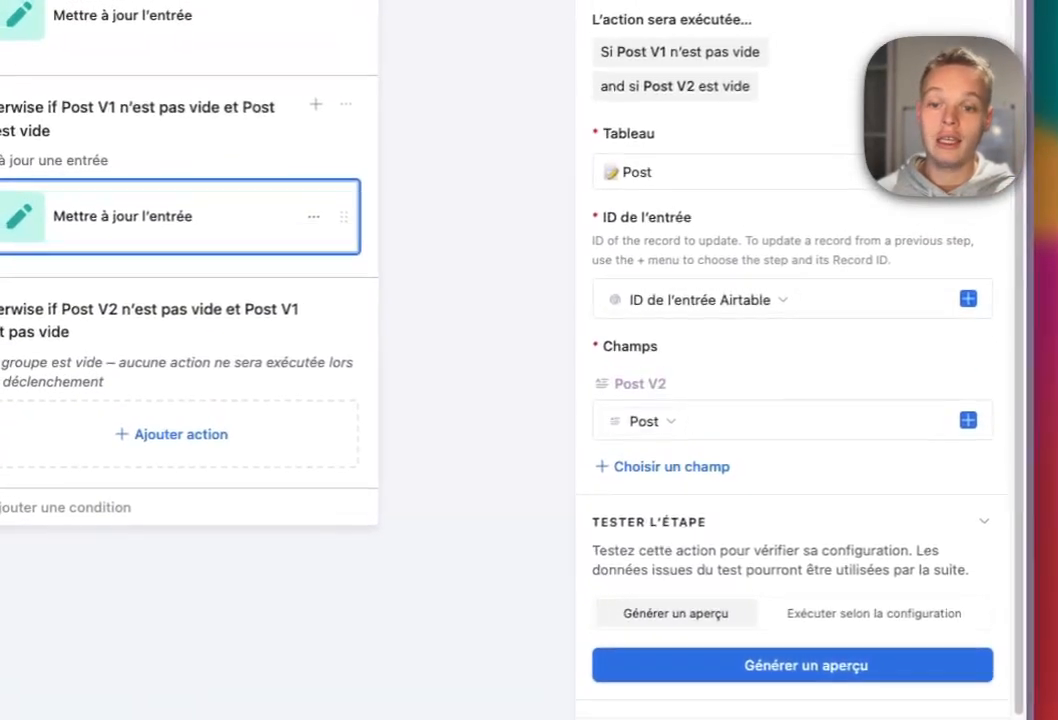
Copy the update into the third branch, writing Post into Post V3.
click(265, 144)
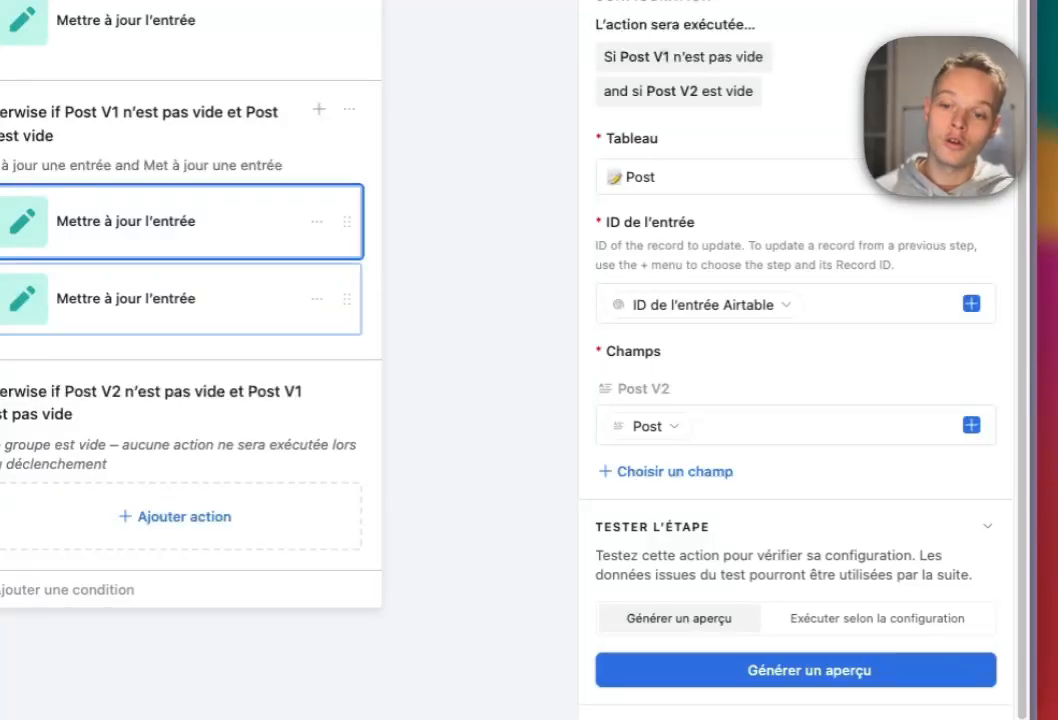
drag(347, 299, 321, 498)
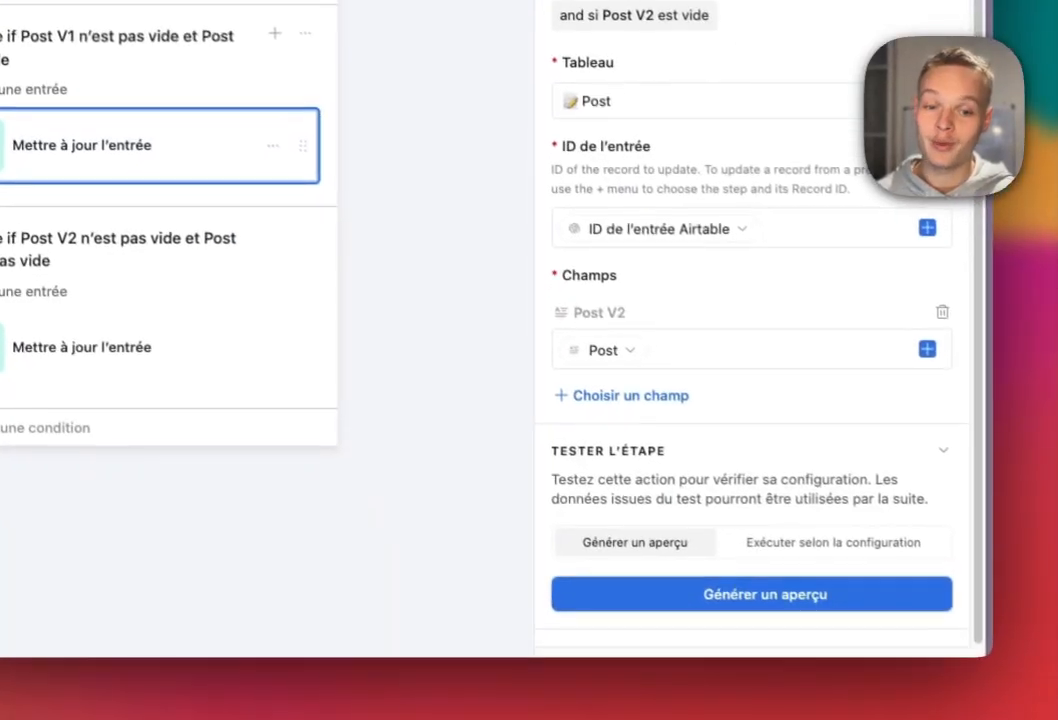
click(987, 388)
click(624, 356)
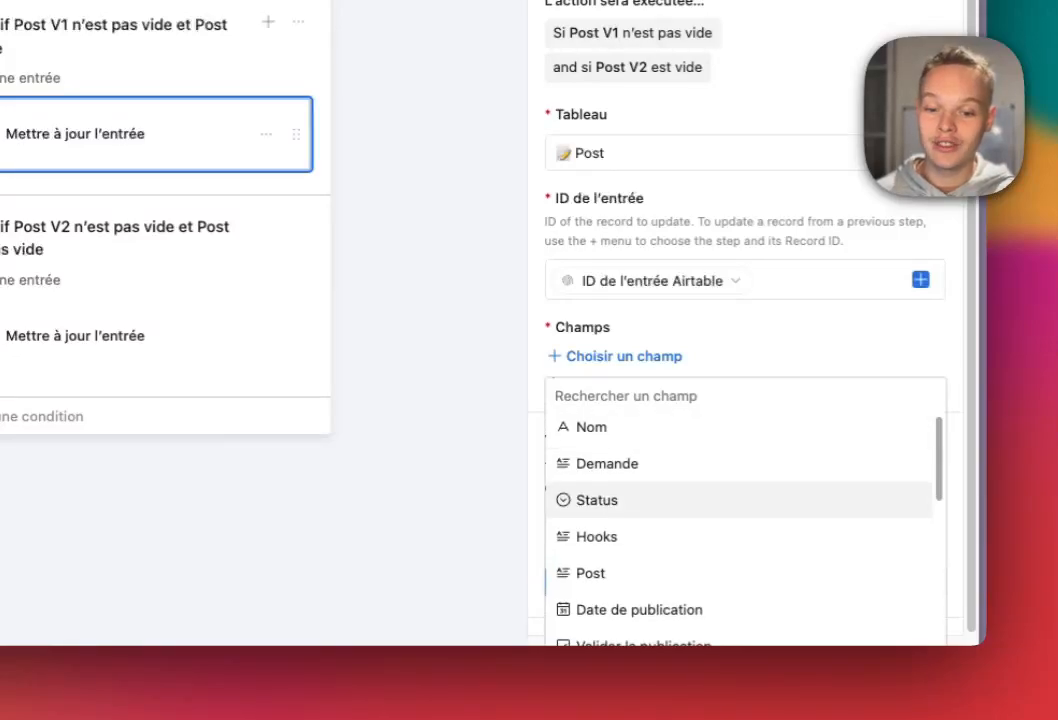
scroll(740, 510, down, 5)
click(740, 521)
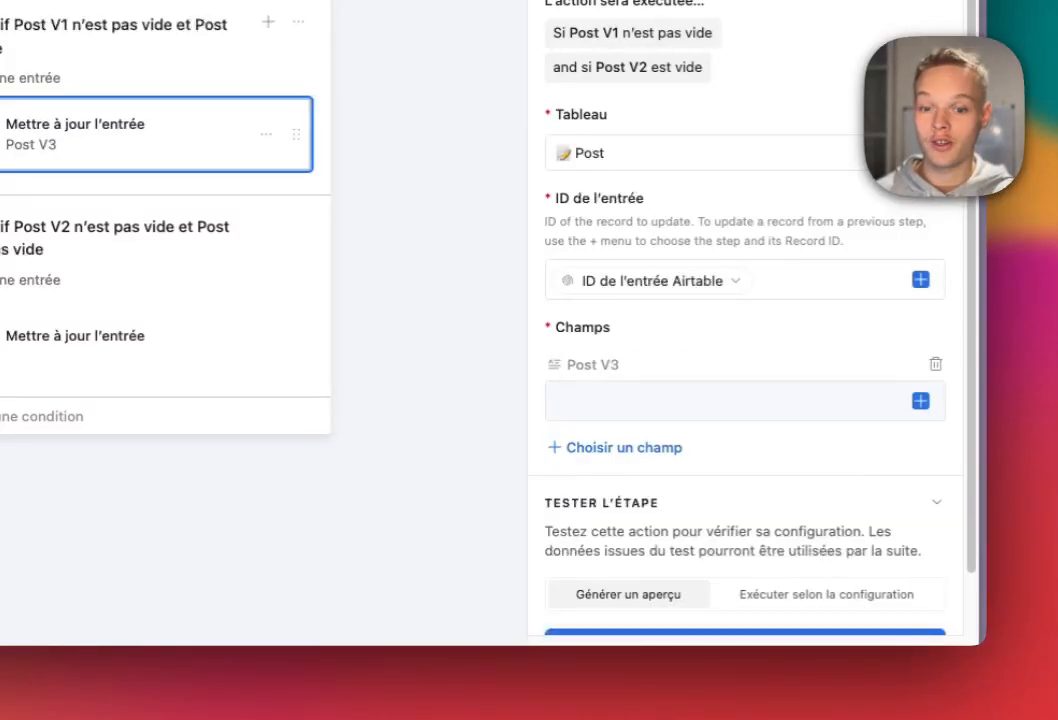
click(921, 401)
scroll(765, 345, down, 5)
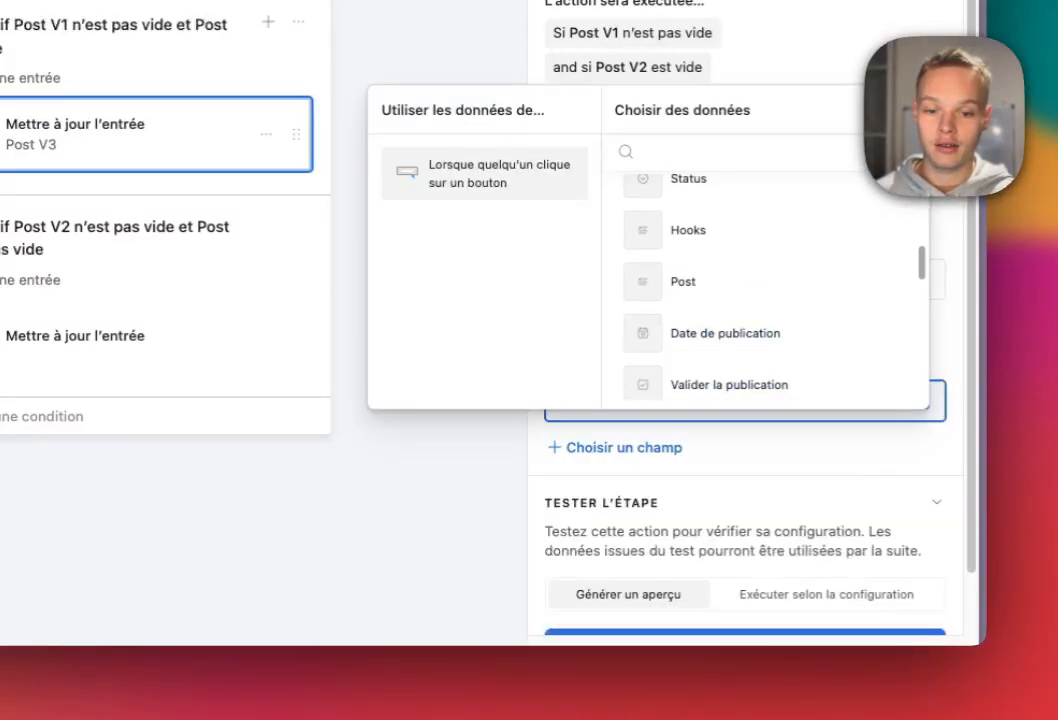
scroll(765, 352, up, 2)
scroll(765, 380, down, 1)
click(700, 396)
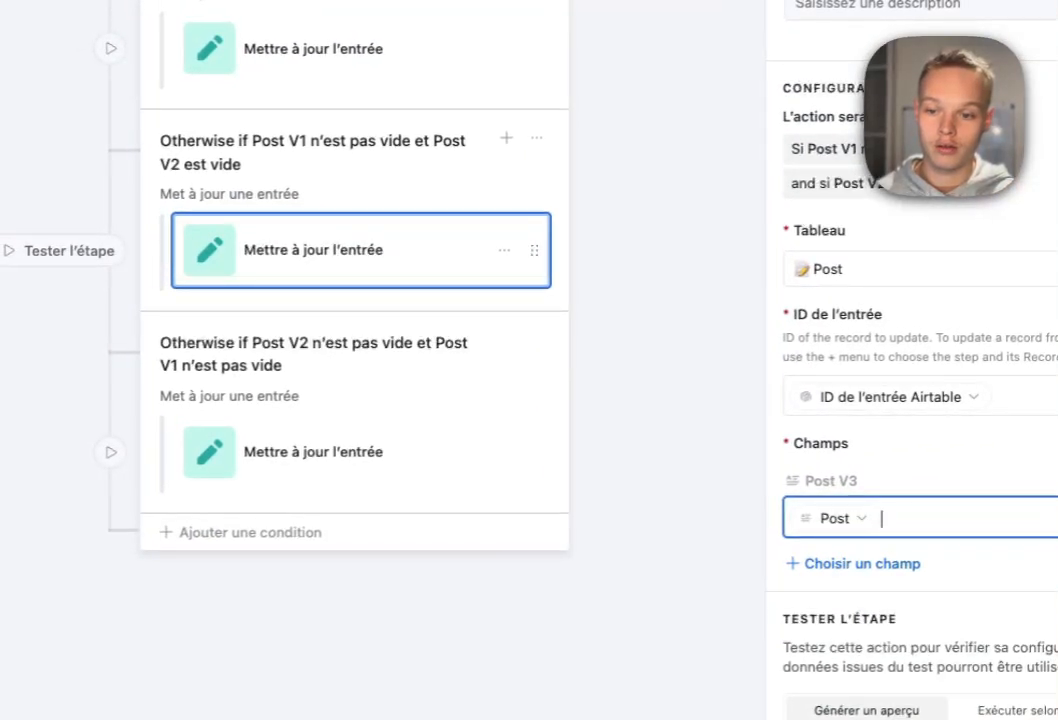
drag(528, 247, 528, 449)
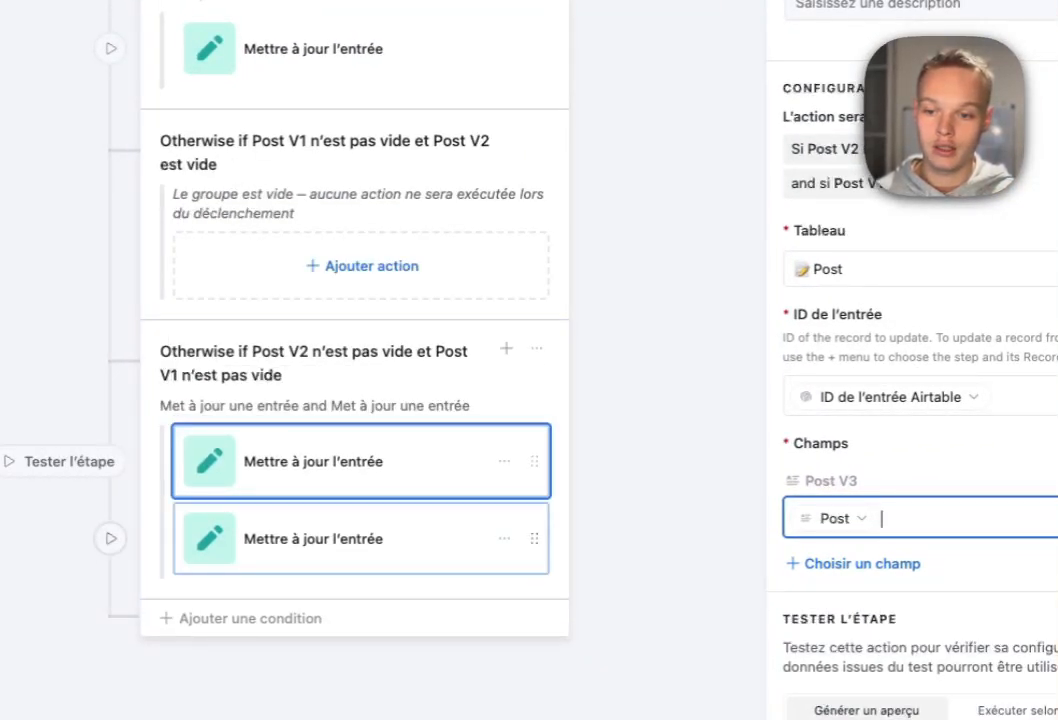
Put the Post V2 update back in the middle branch, review all three updates, and activate the automation.
drag(534, 538, 534, 264)
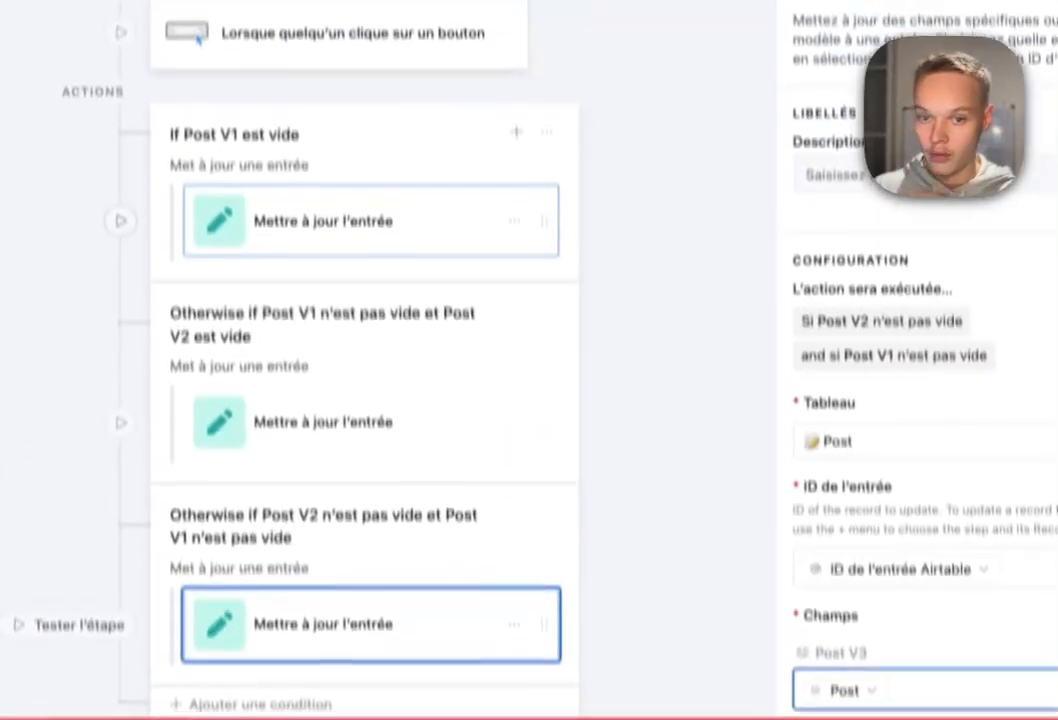
click(400, 222)
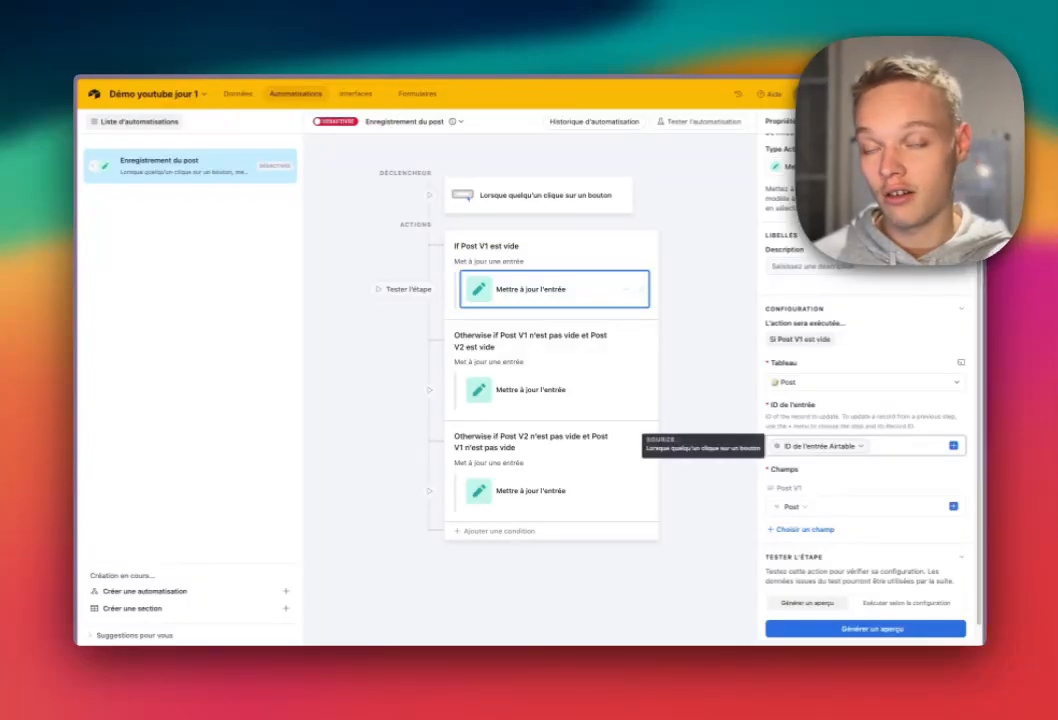
scroll(820, 446, down, 1)
drag(777, 475, 804, 475)
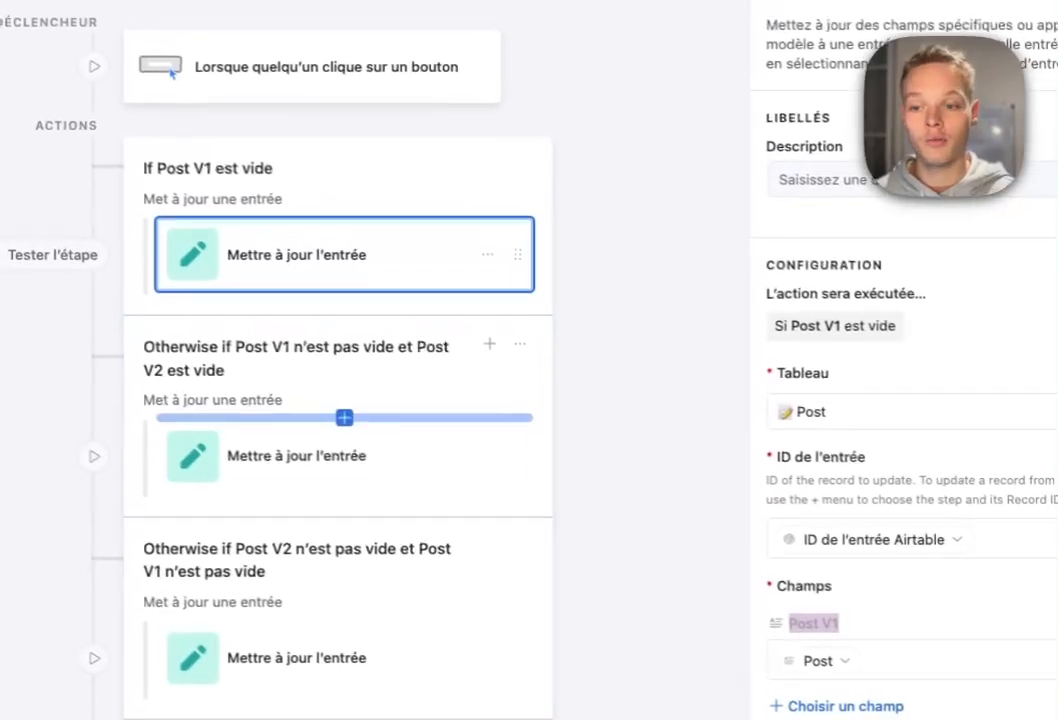
click(110, 304)
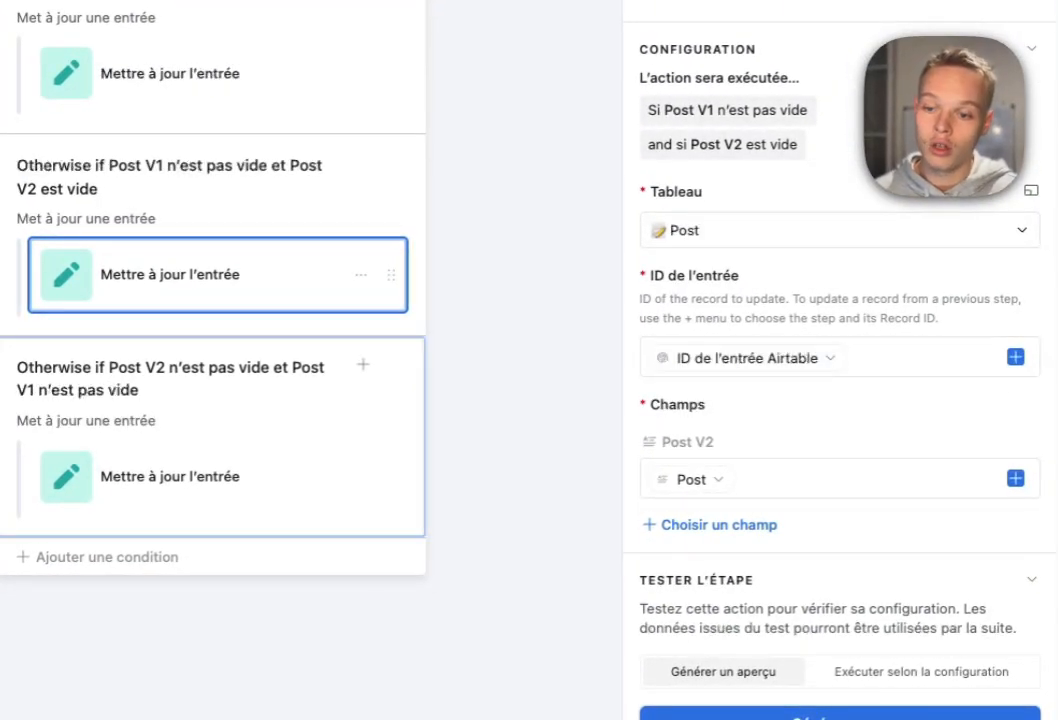
click(170, 477)
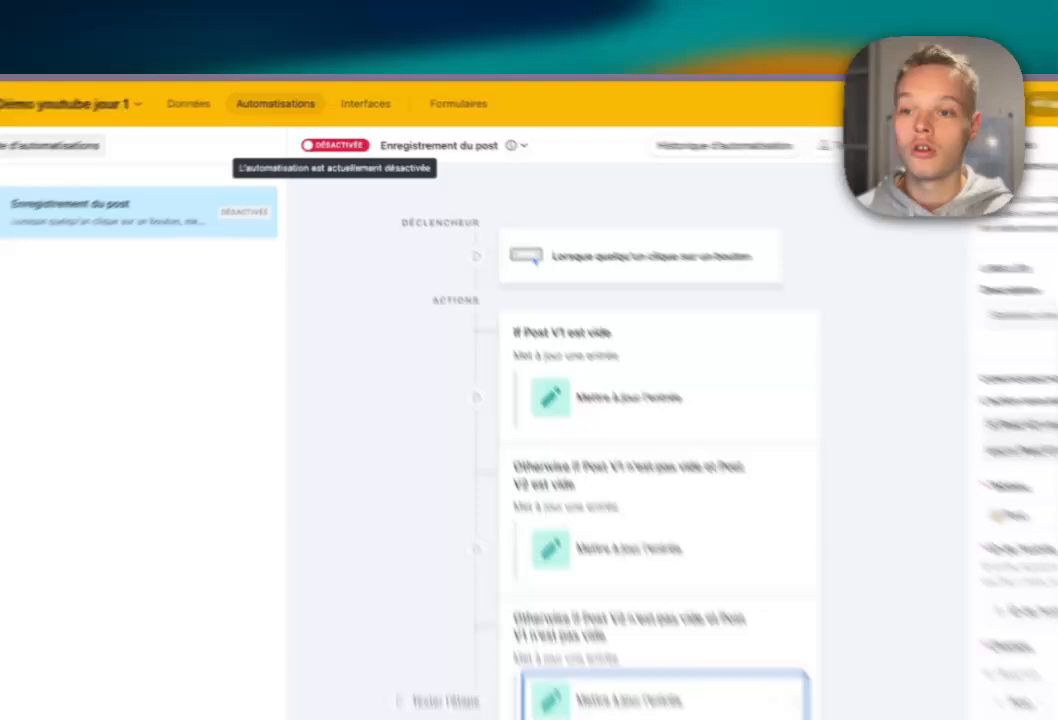
click(335, 121)
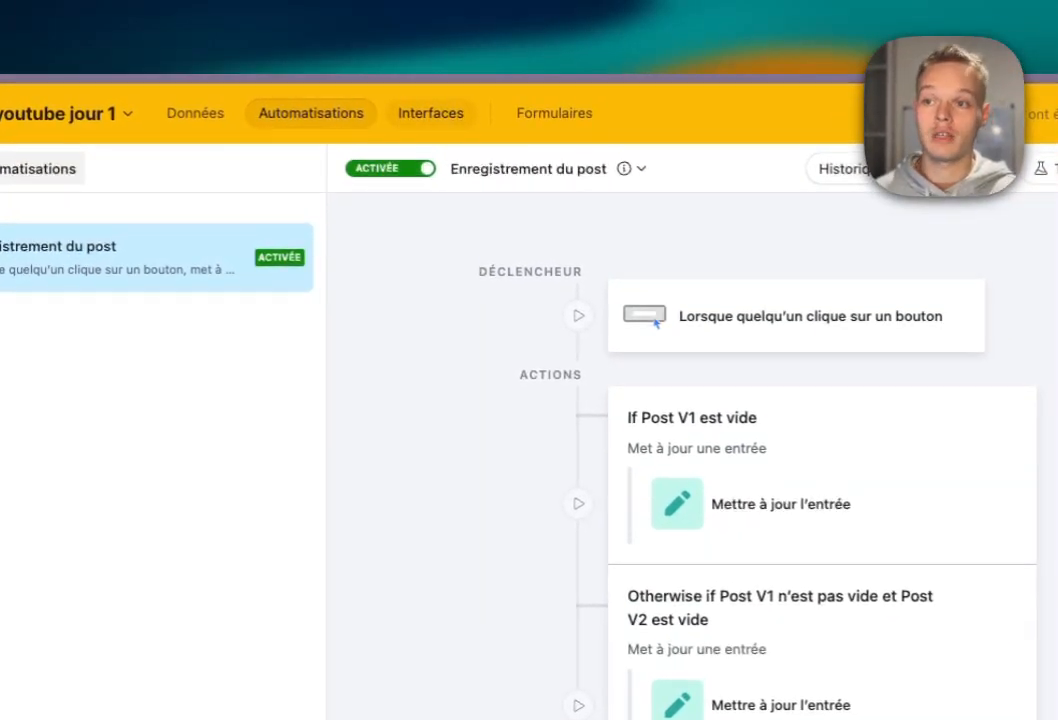
Switch to the interface and load the Test post record.
click(430, 113)
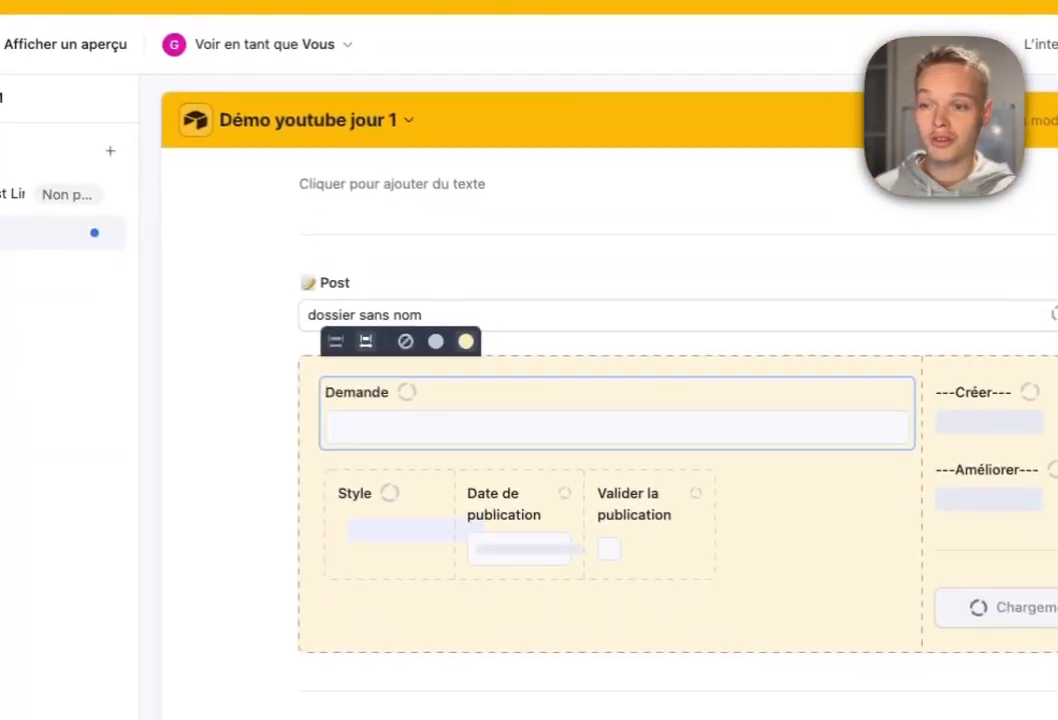
scroll(608, 430, down, 1)
scroll(608, 430, down, 1)
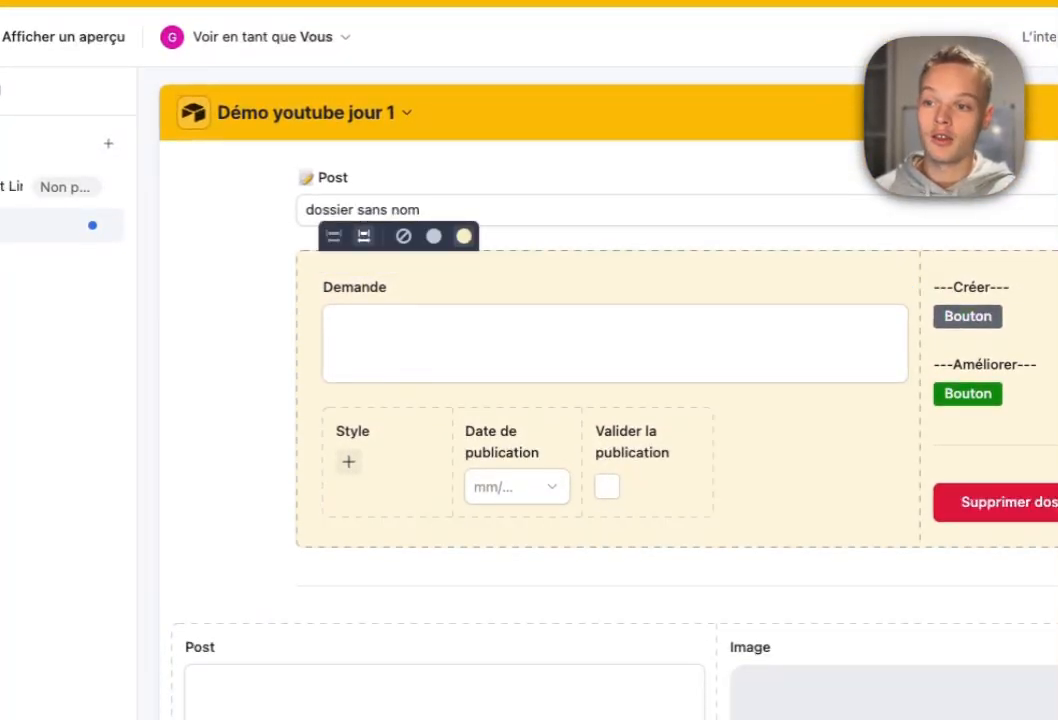
click(608, 210)
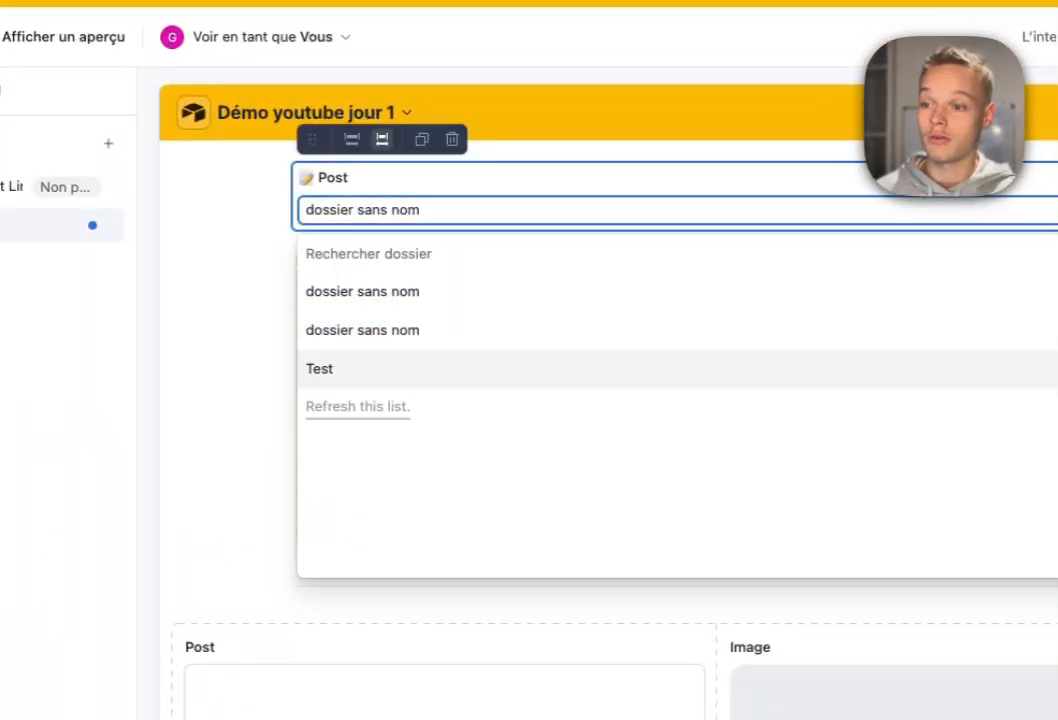
click(319, 368)
Trigger the automation under the post text and check the Post V1 and Post text boxes.
scroll(608, 430, down, 5)
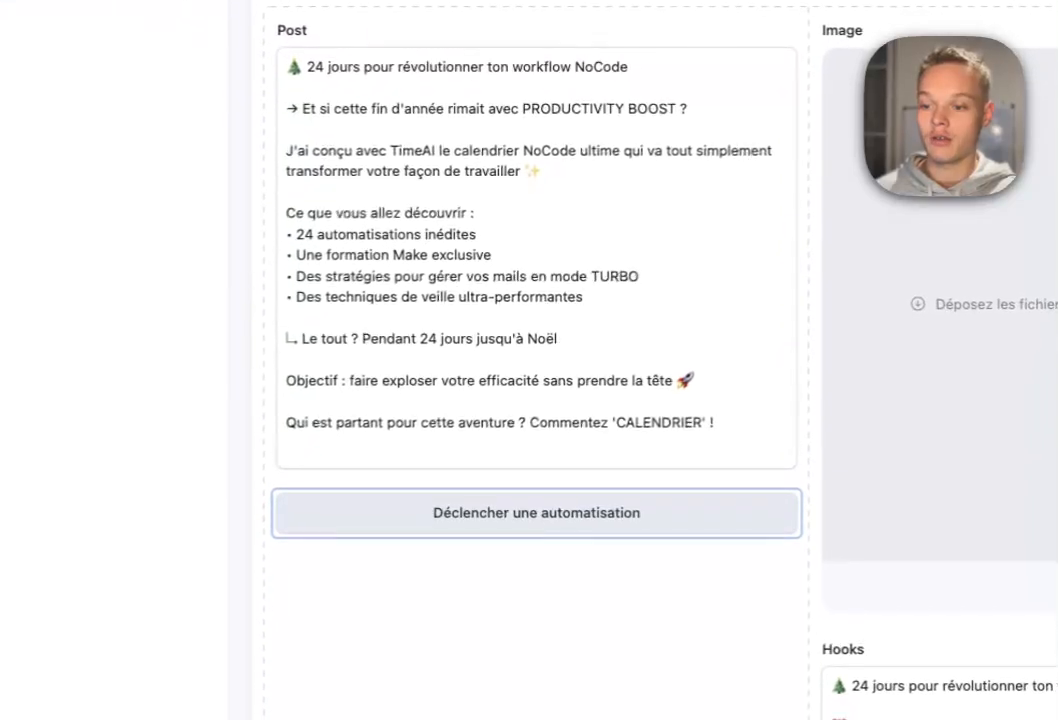
click(537, 512)
click(538, 508)
scroll(538, 450, down, 9)
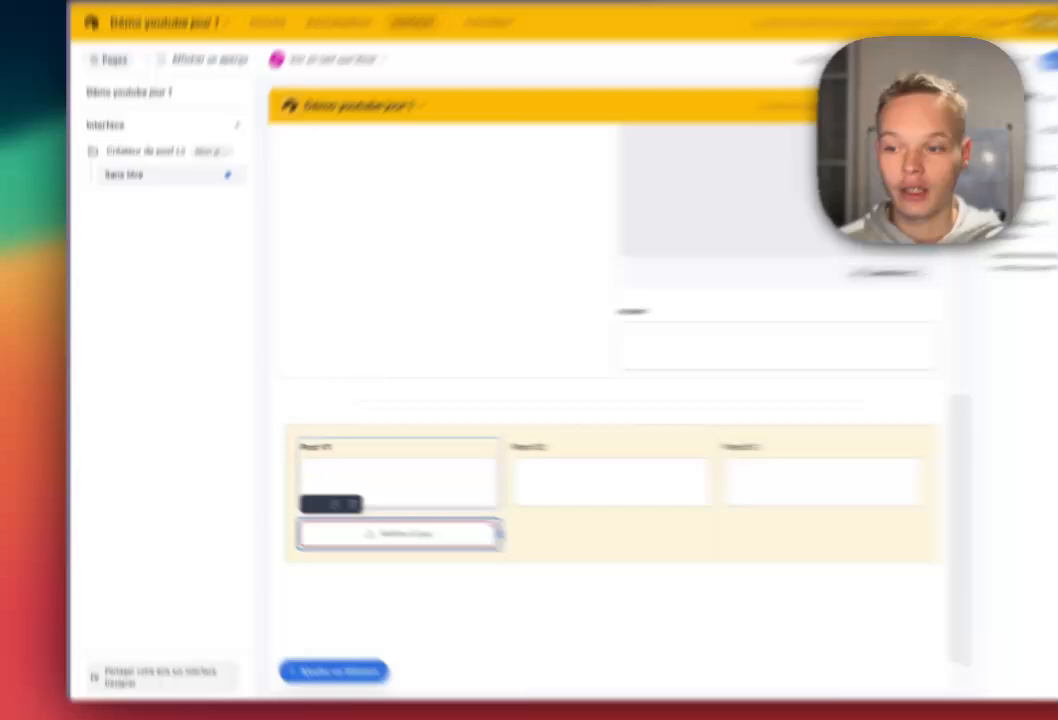
click(344, 466)
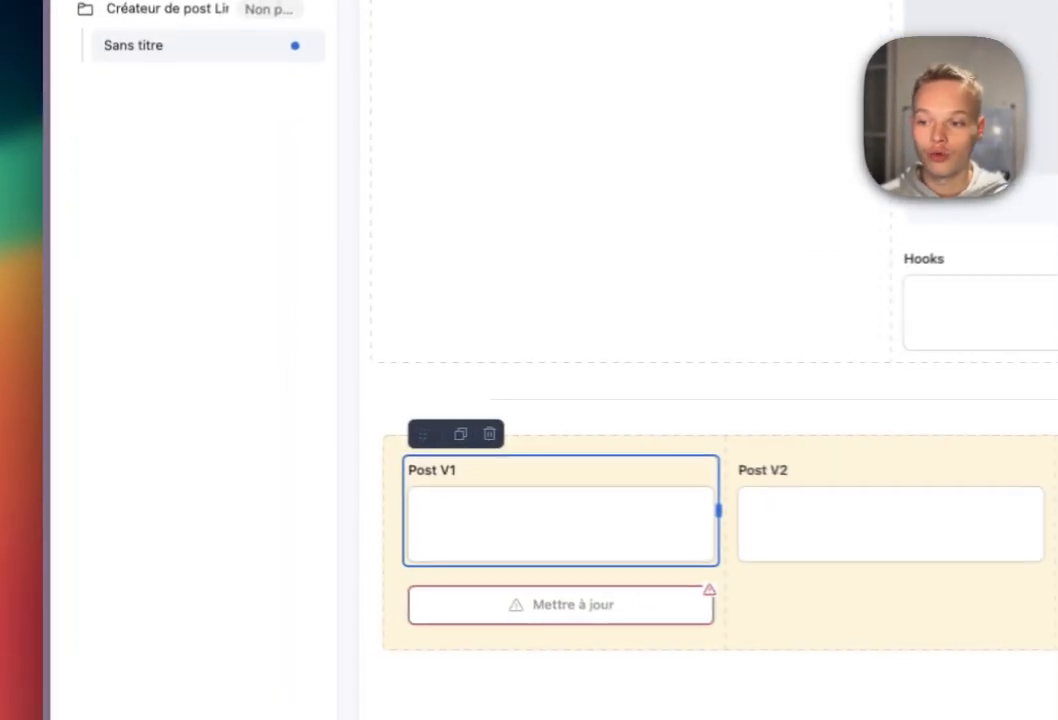
click(344, 466)
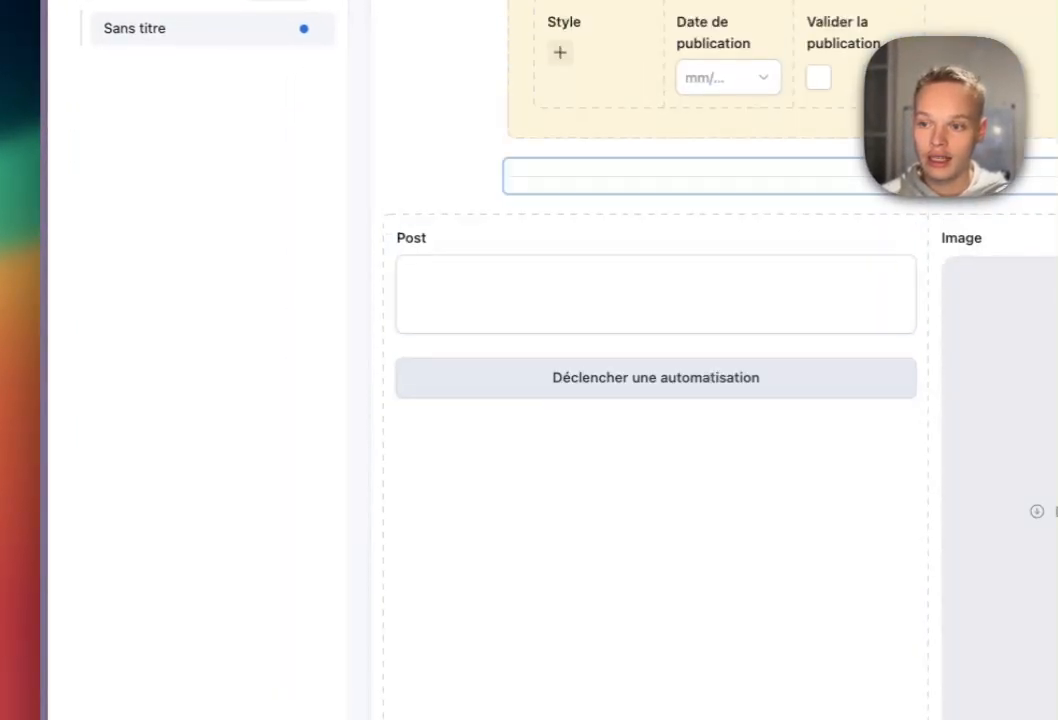
click(600, 292)
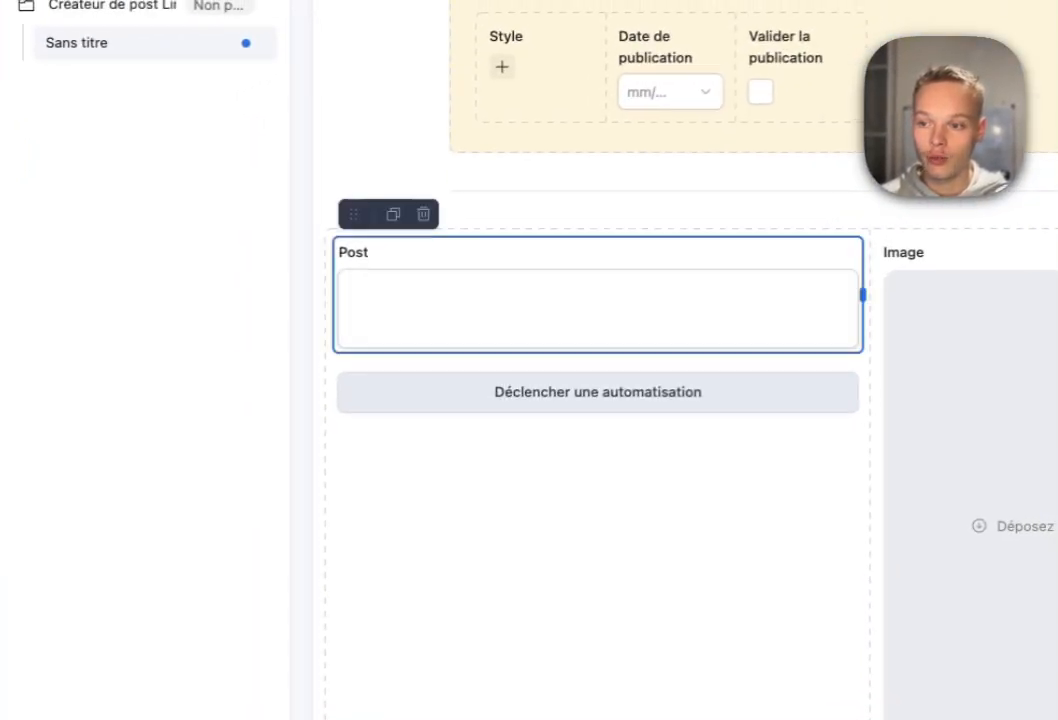
scroll(600, 300, down, 1)
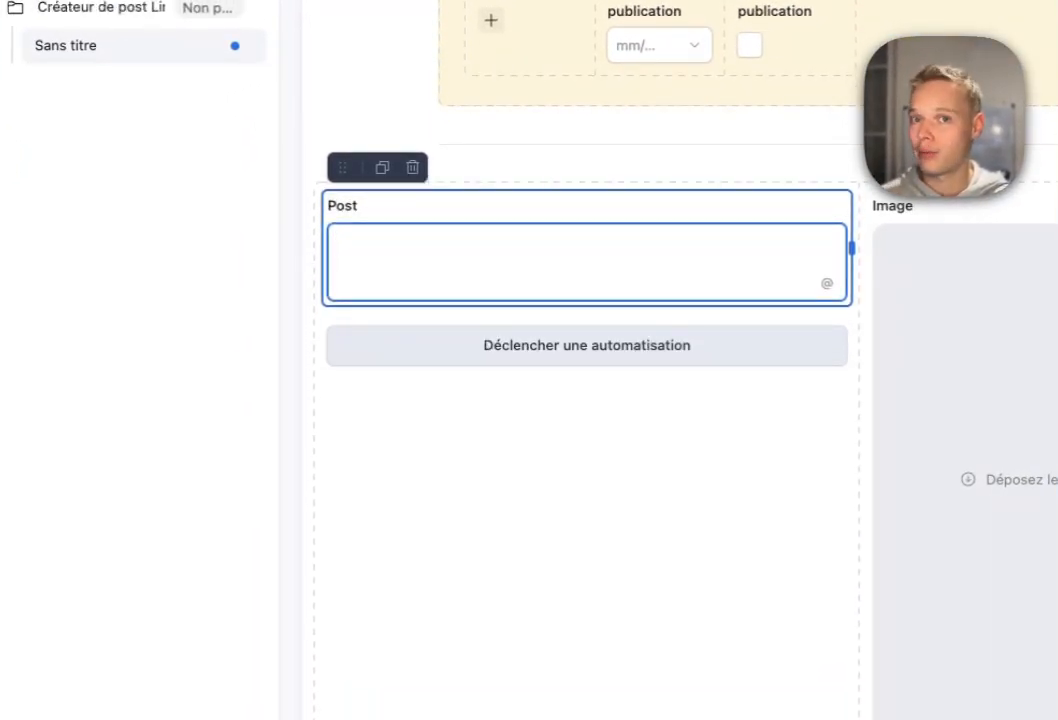
scroll(587, 300, down, 5)
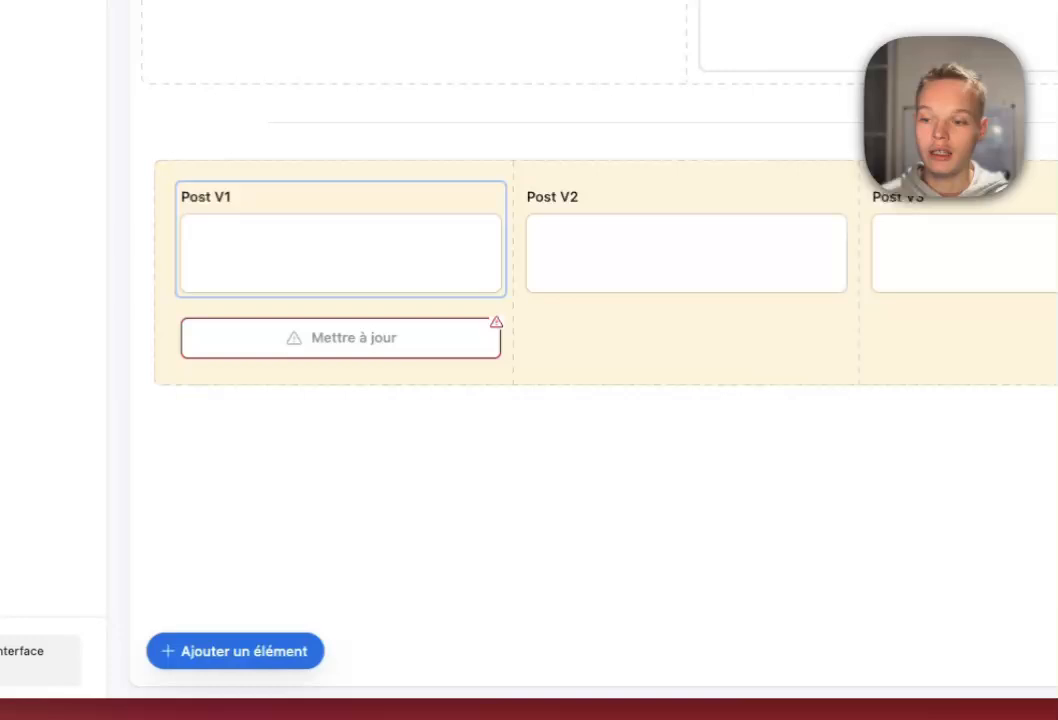
Make the Post V1 update button set Post choisi to V1.
click(334, 329)
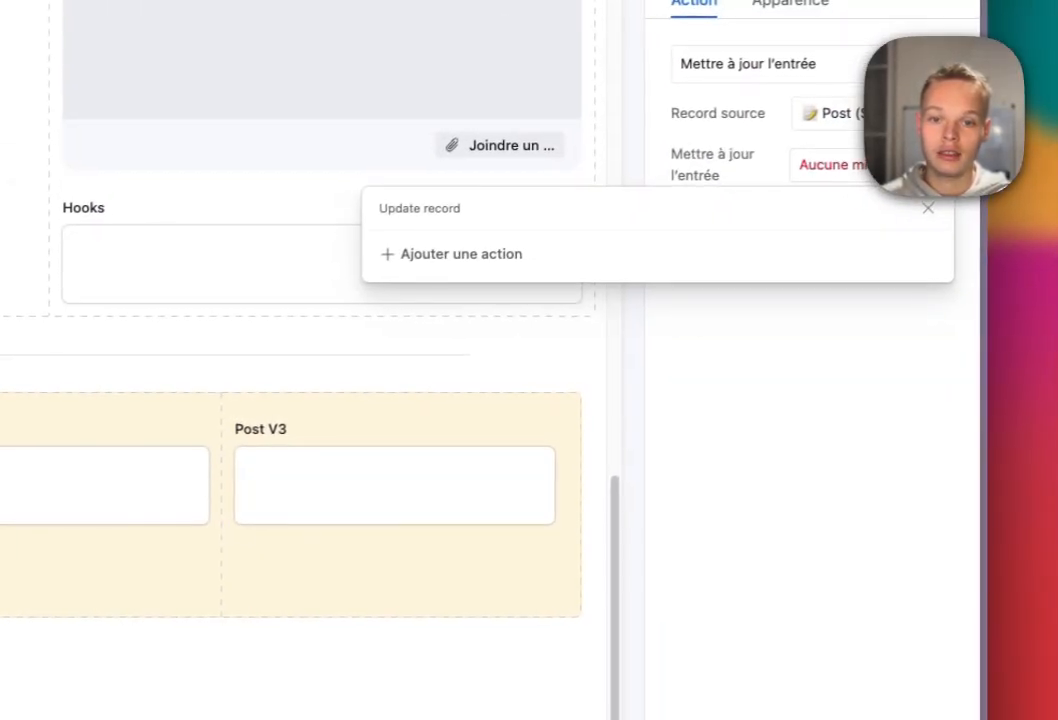
click(451, 254)
click(580, 270)
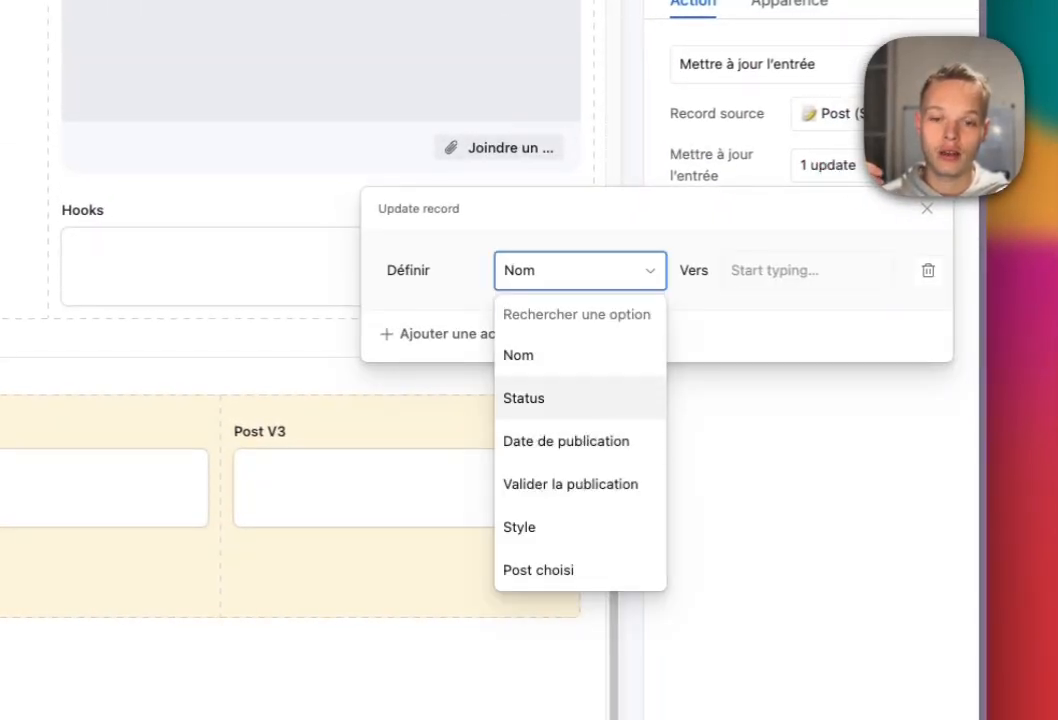
click(523, 398)
click(580, 269)
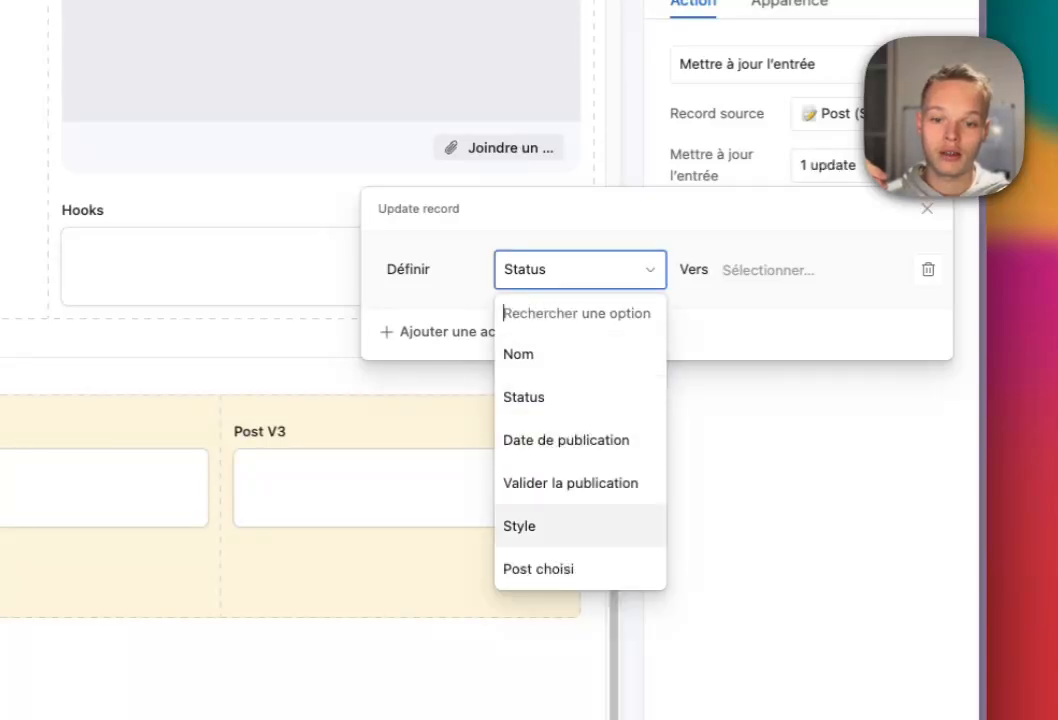
click(536, 568)
click(768, 270)
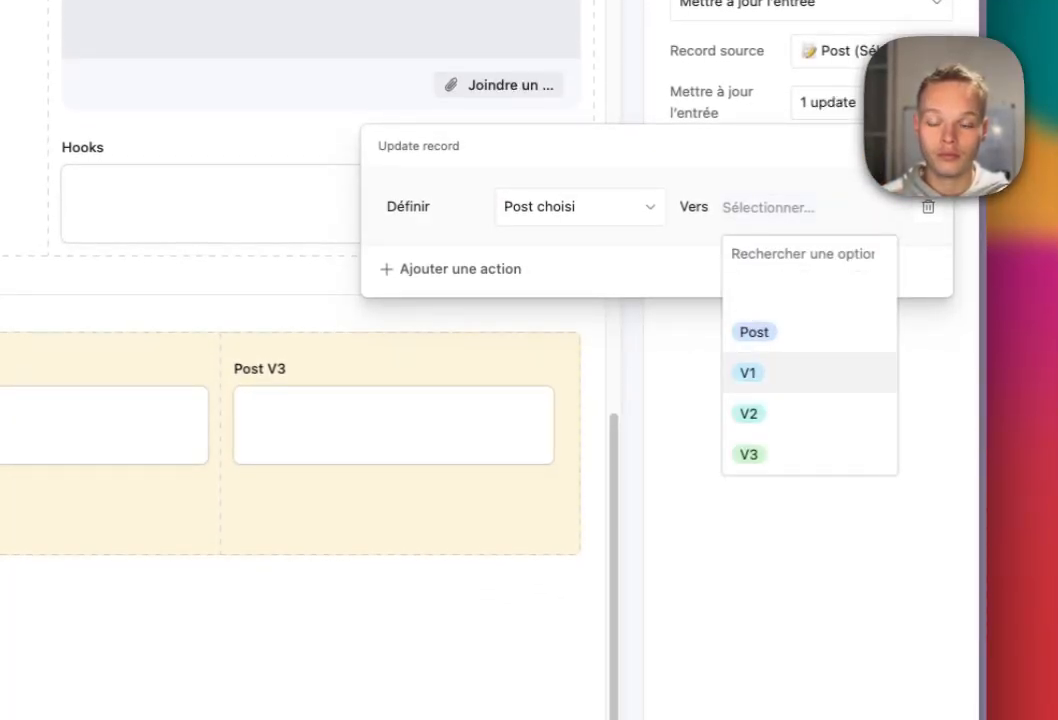
click(748, 372)
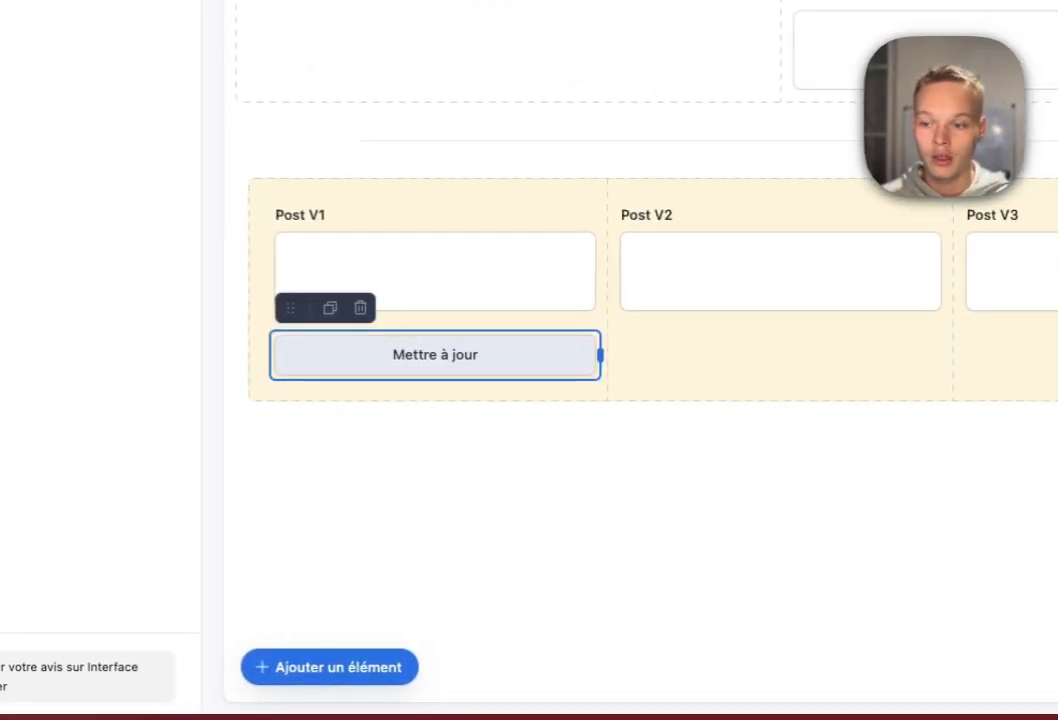
Duplicate the button into the Post V2 section and again for Post V3.
click(330, 308)
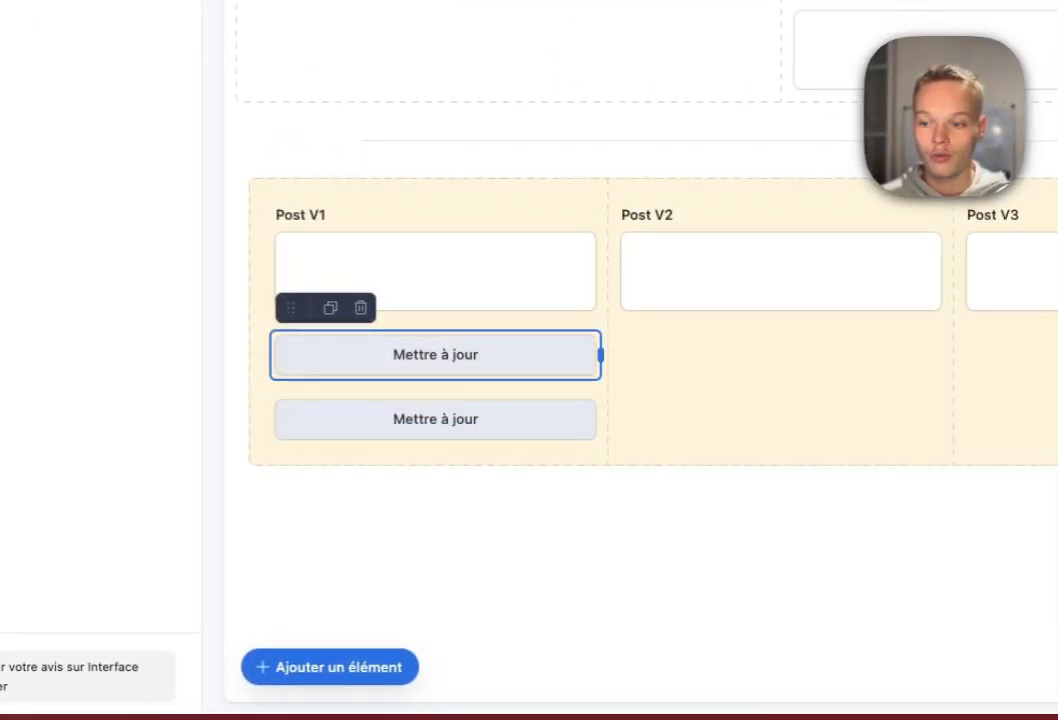
drag(440, 358, 940, 401)
click(701, 335)
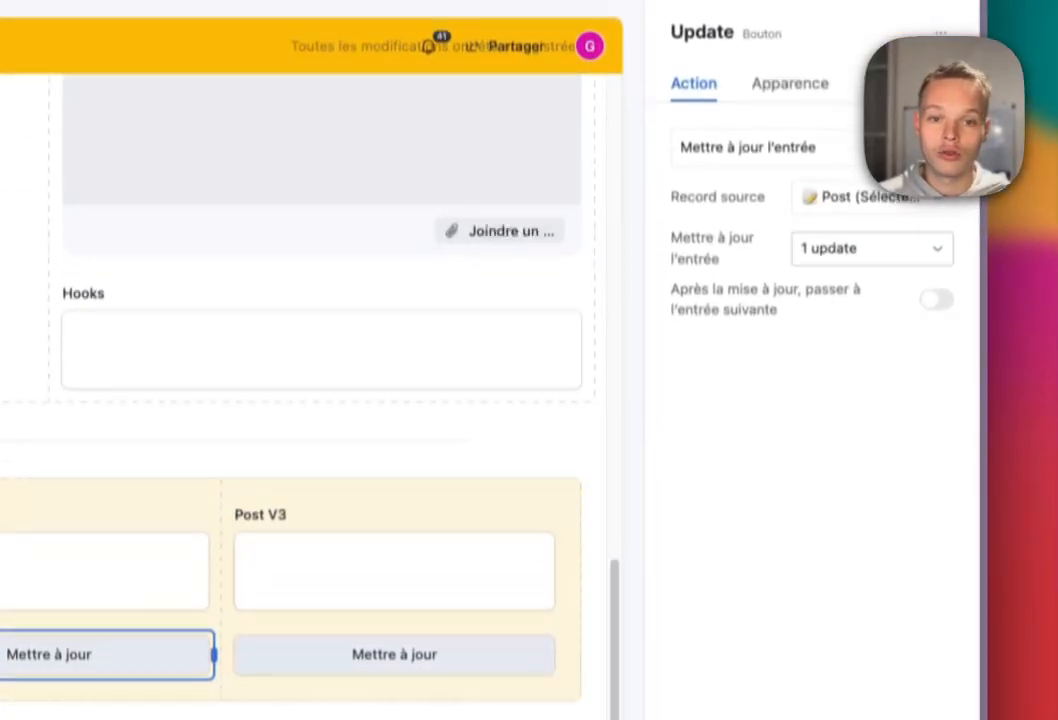
Make the Post V2 button set Post choisi to V2.
click(858, 160)
click(880, 160)
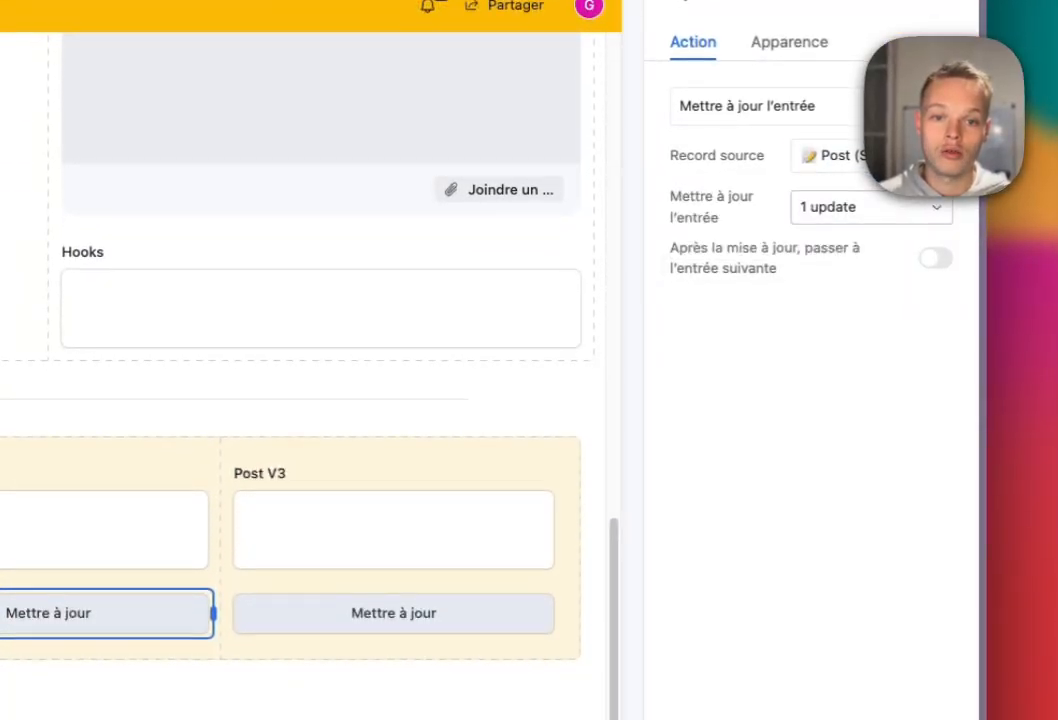
click(871, 207)
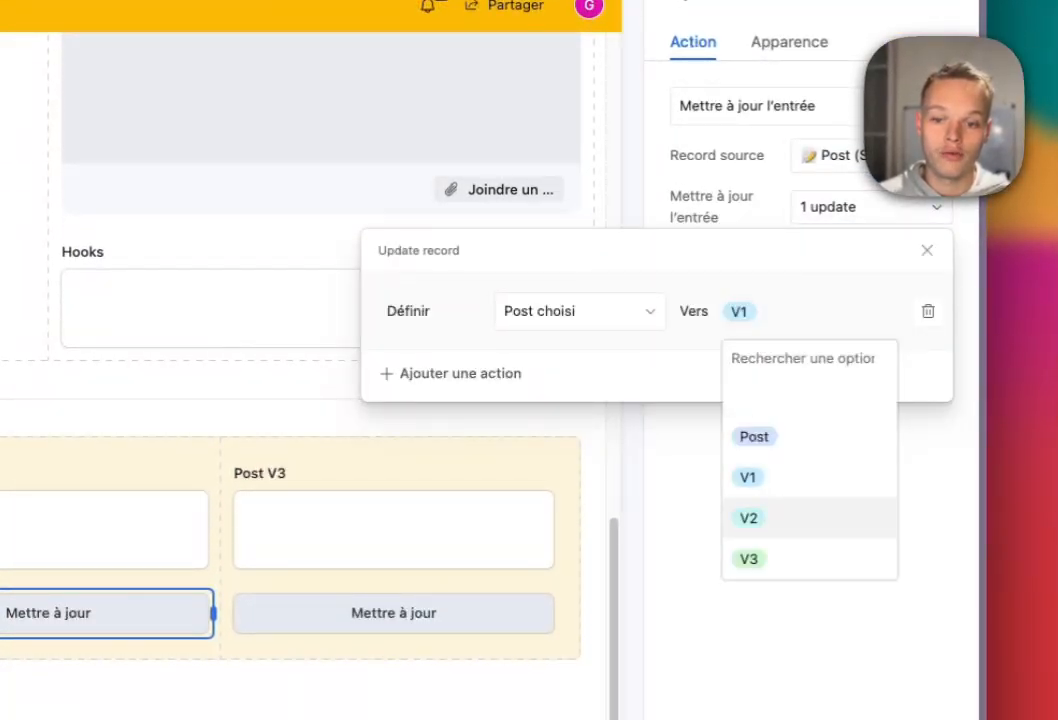
click(749, 518)
click(394, 613)
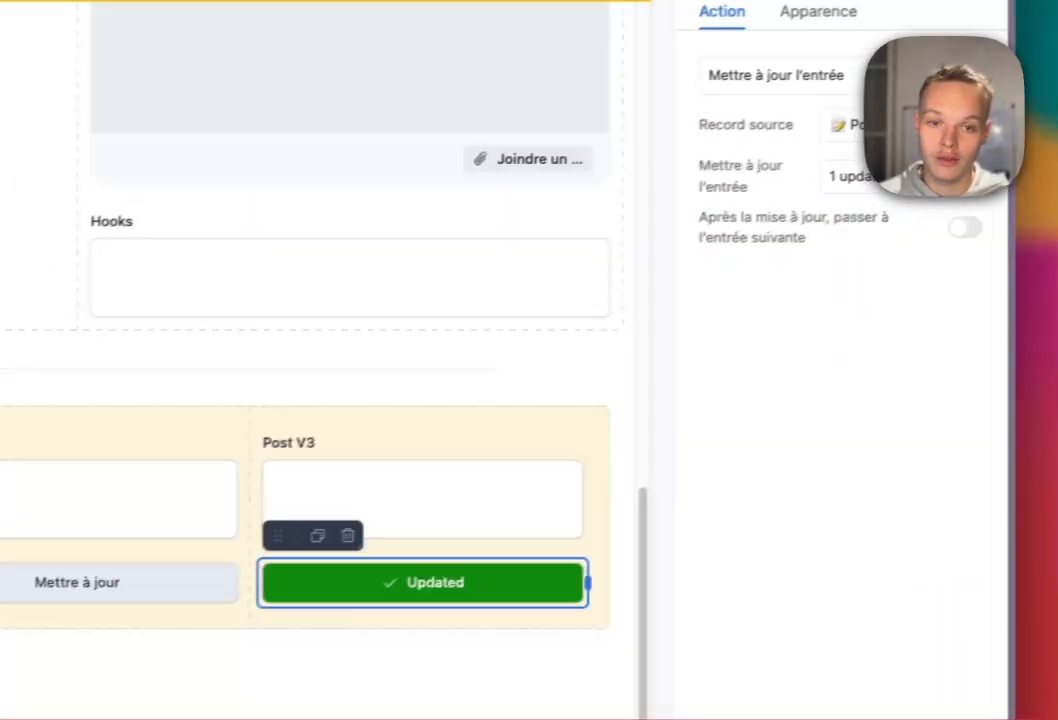
Make the Post V3 button set Post choisi to V3.
click(1045, 55)
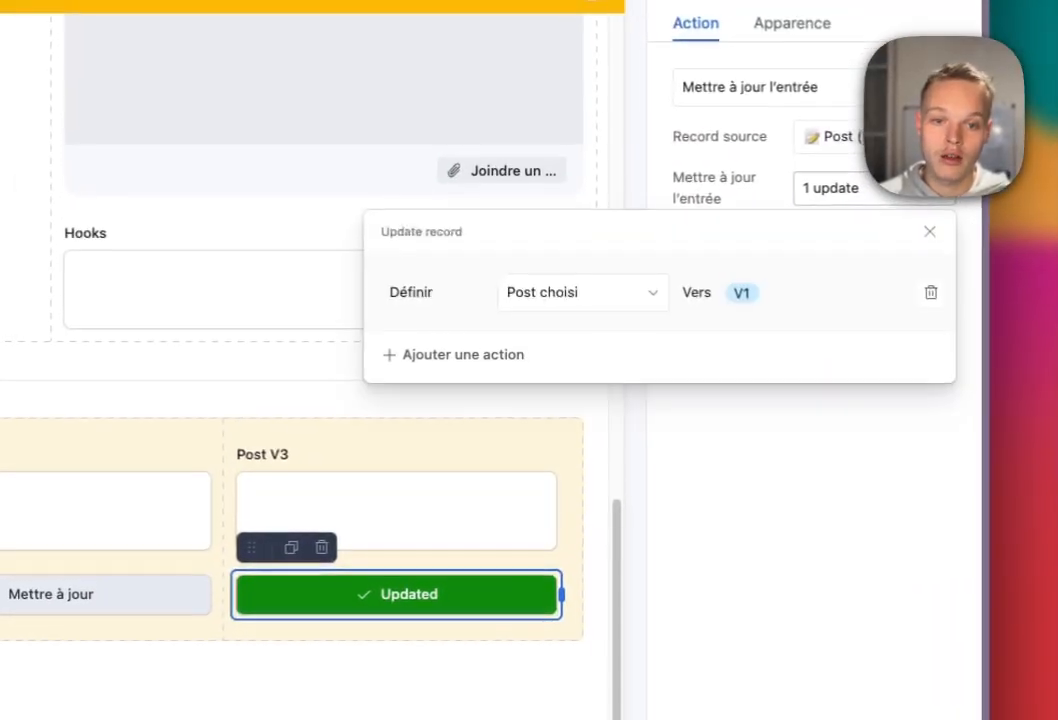
click(772, 293)
click(749, 541)
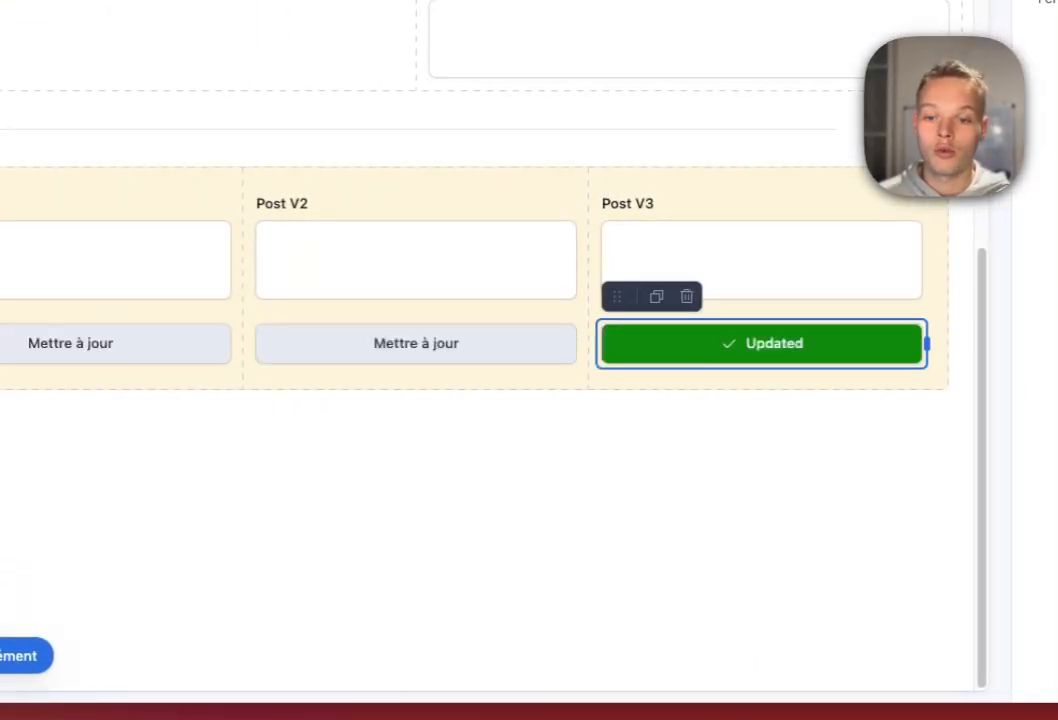
Test the Post V3 and Post V1 update buttons.
click(71, 343)
click(416, 343)
click(885, 361)
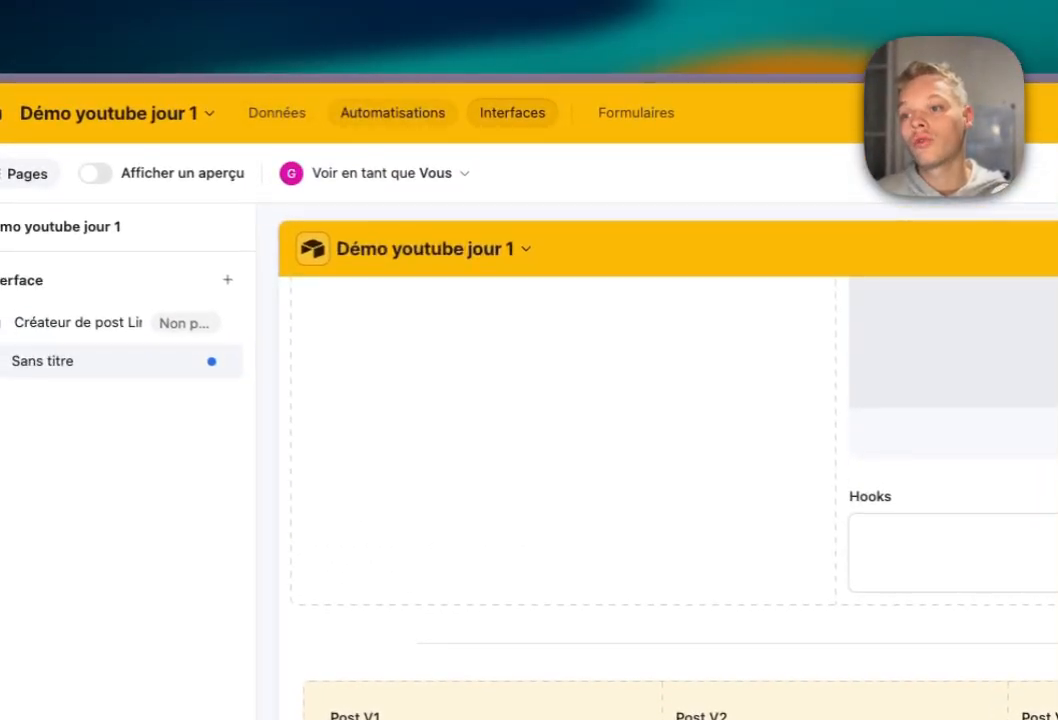
Set the trigger to 'Lorsqu'une entrée est mise à jour' on table Post, Grid view, watching only Post choisi.
click(376, 54)
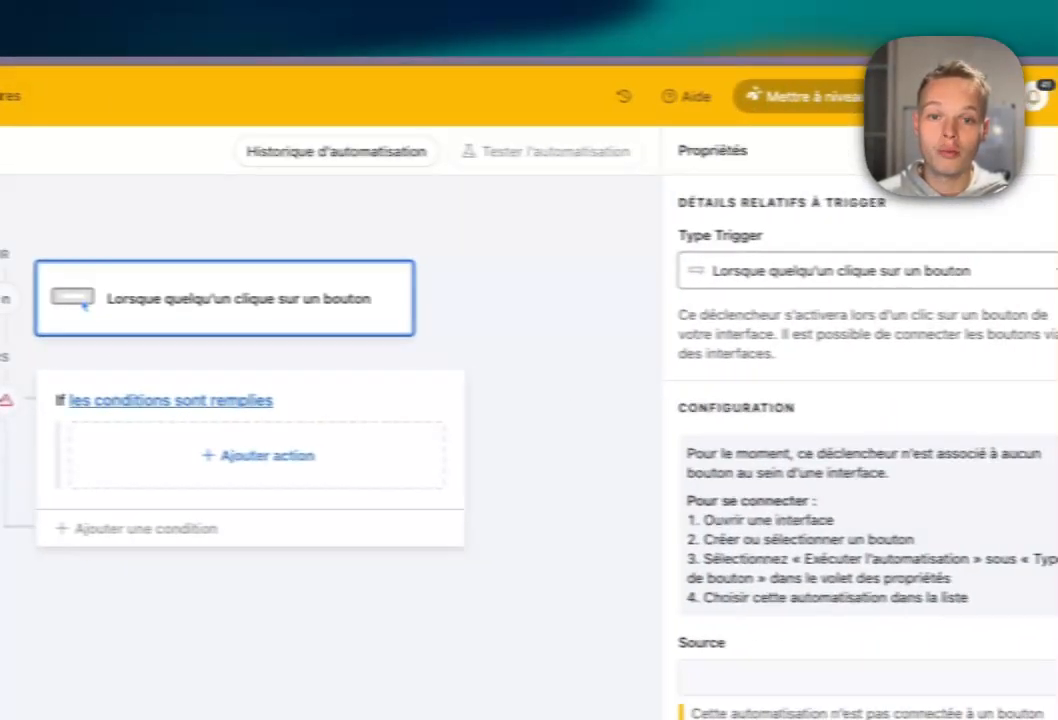
click(850, 271)
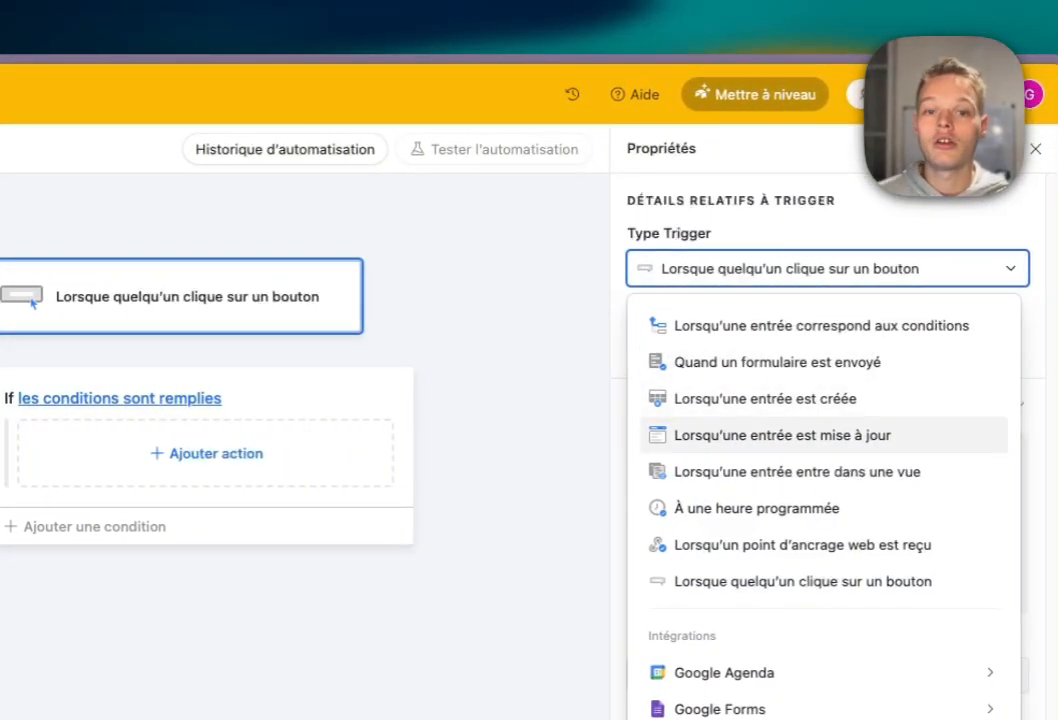
click(783, 435)
click(770, 412)
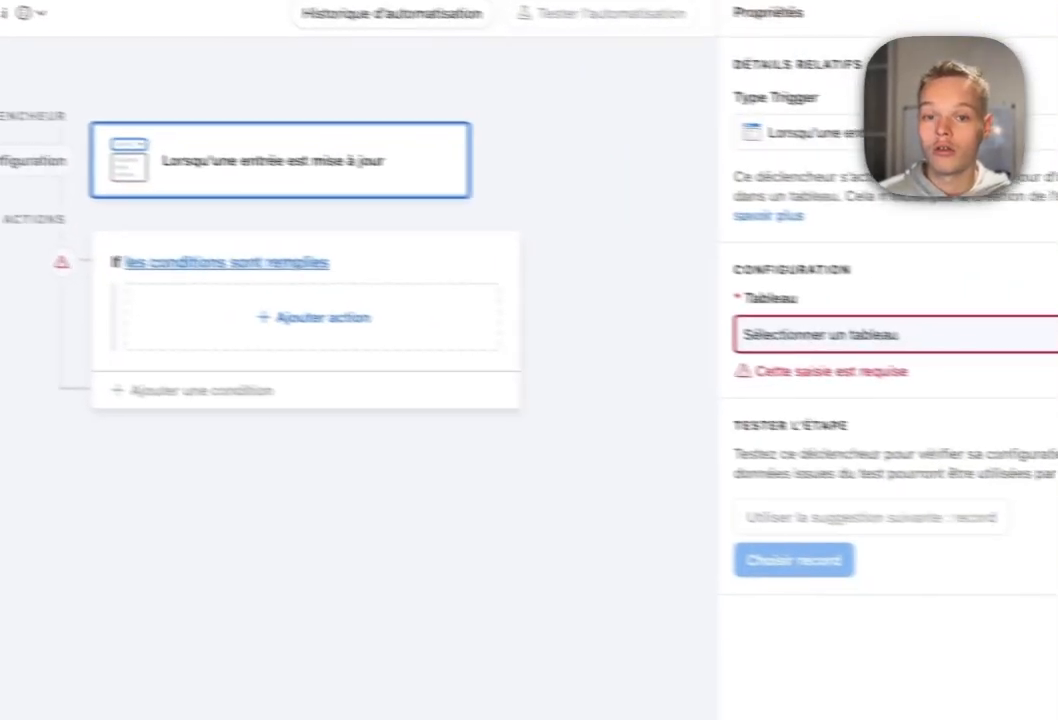
click(985, 364)
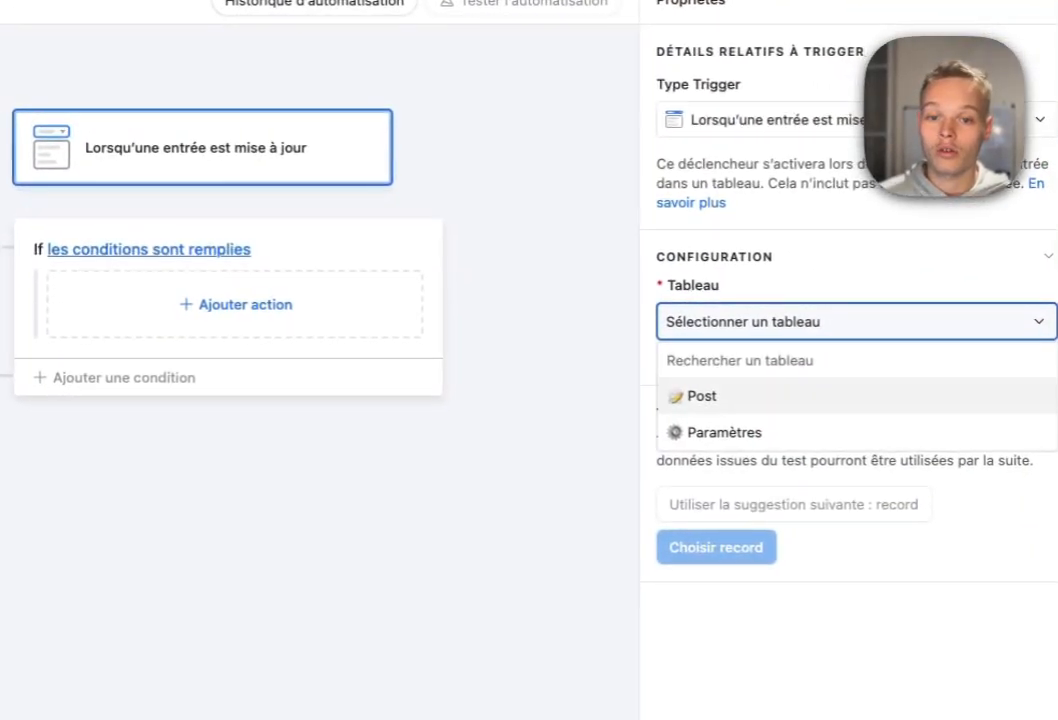
click(960, 439)
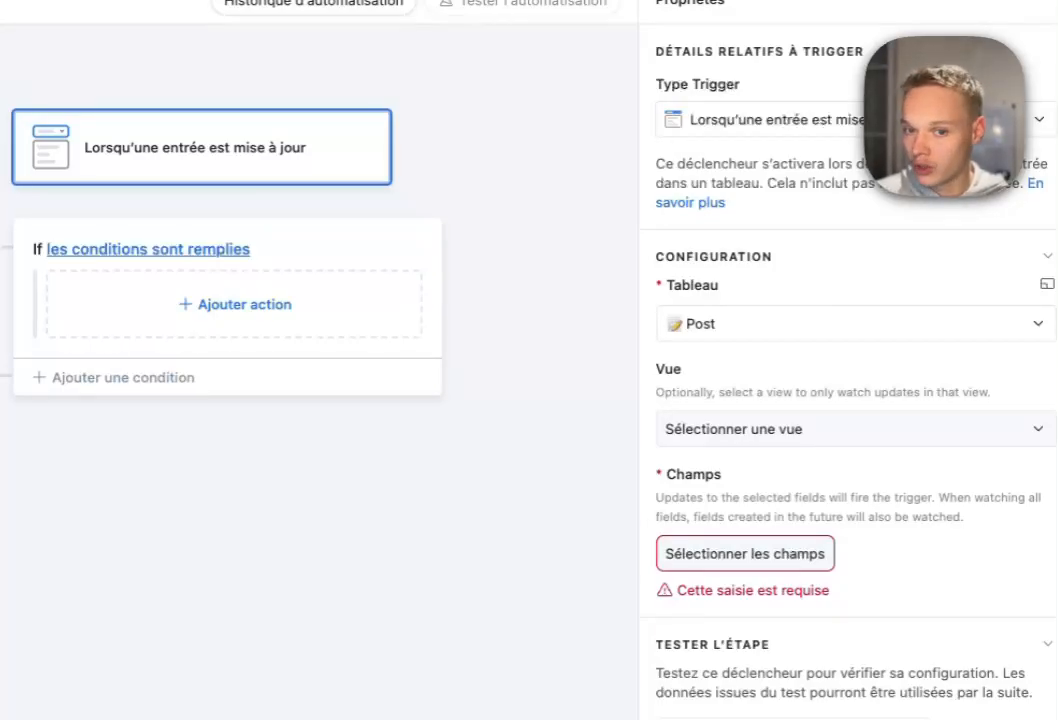
click(855, 428)
click(690, 539)
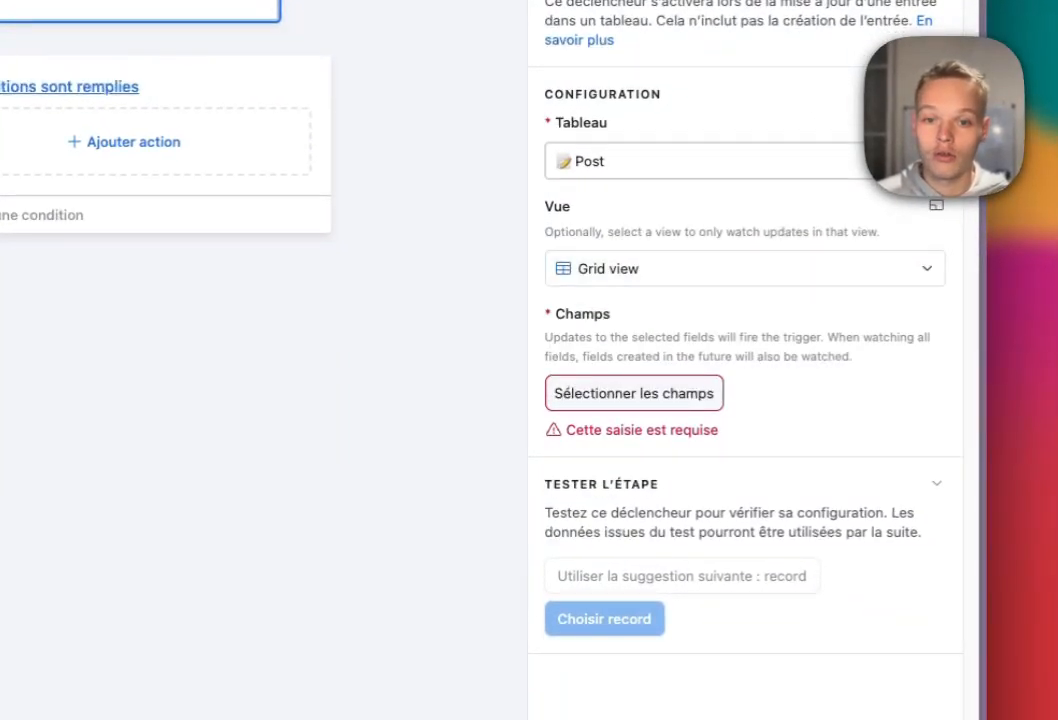
click(634, 393)
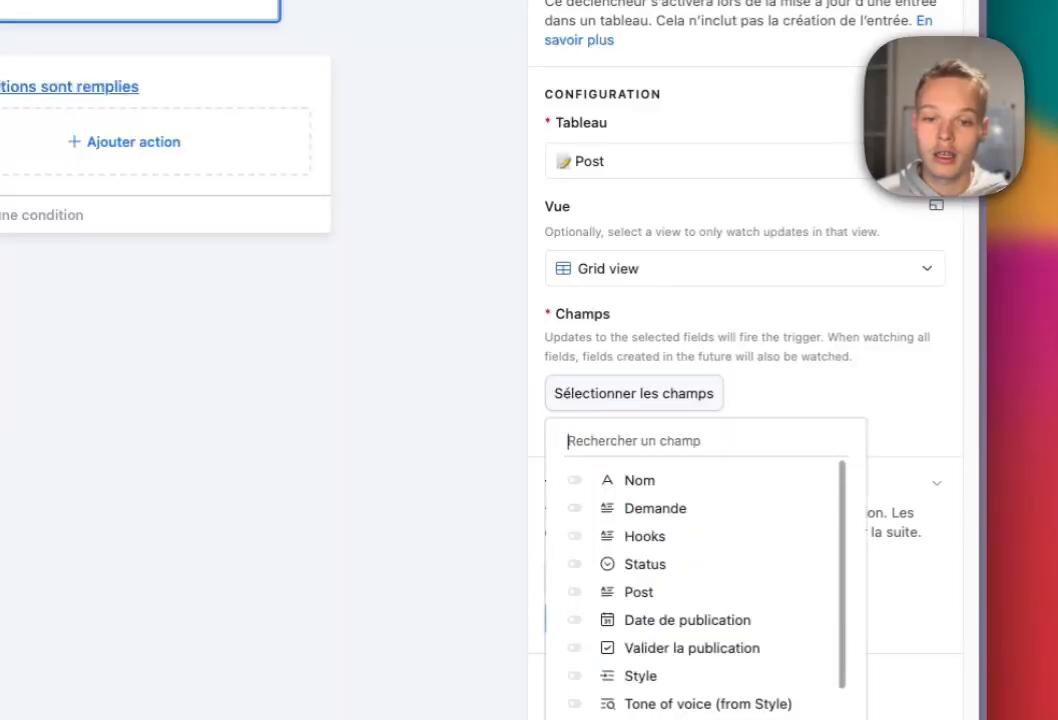
scroll(700, 580, down, 1)
scroll(700, 542, down, 5)
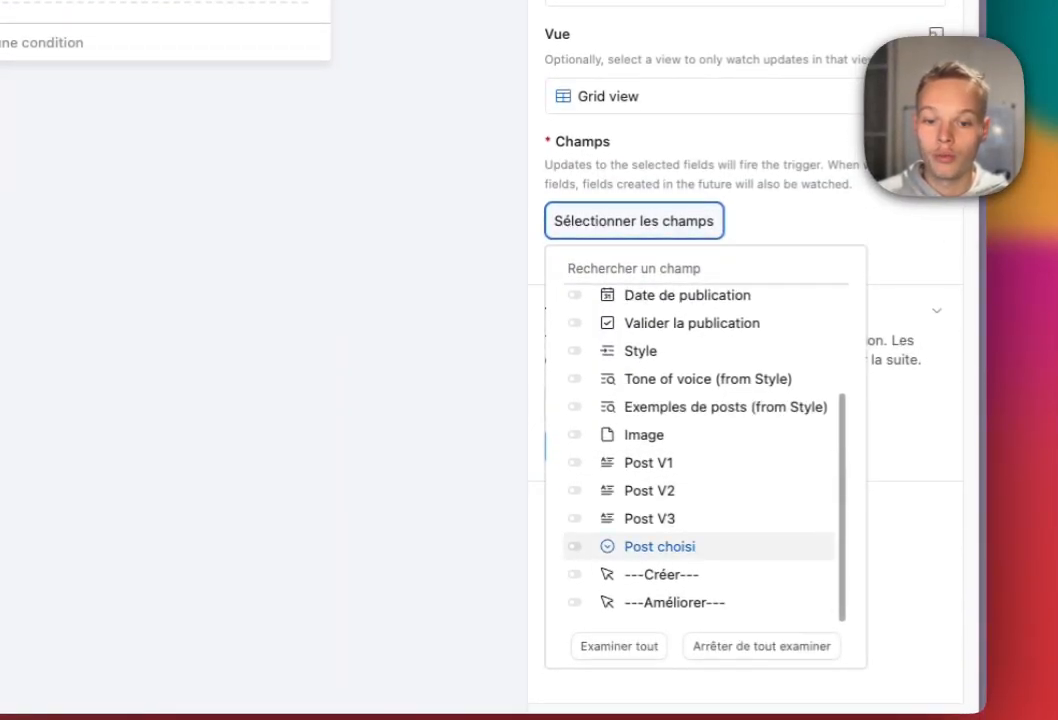
click(722, 223)
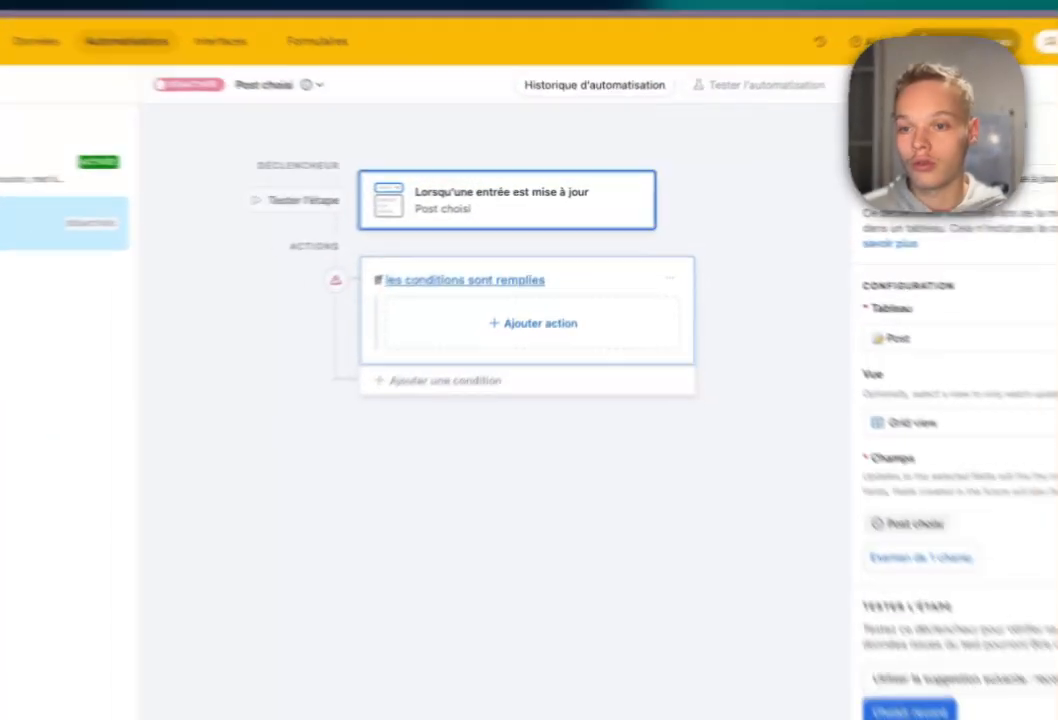
Set the If branch's condition to Post choisi is V1.
click(480, 246)
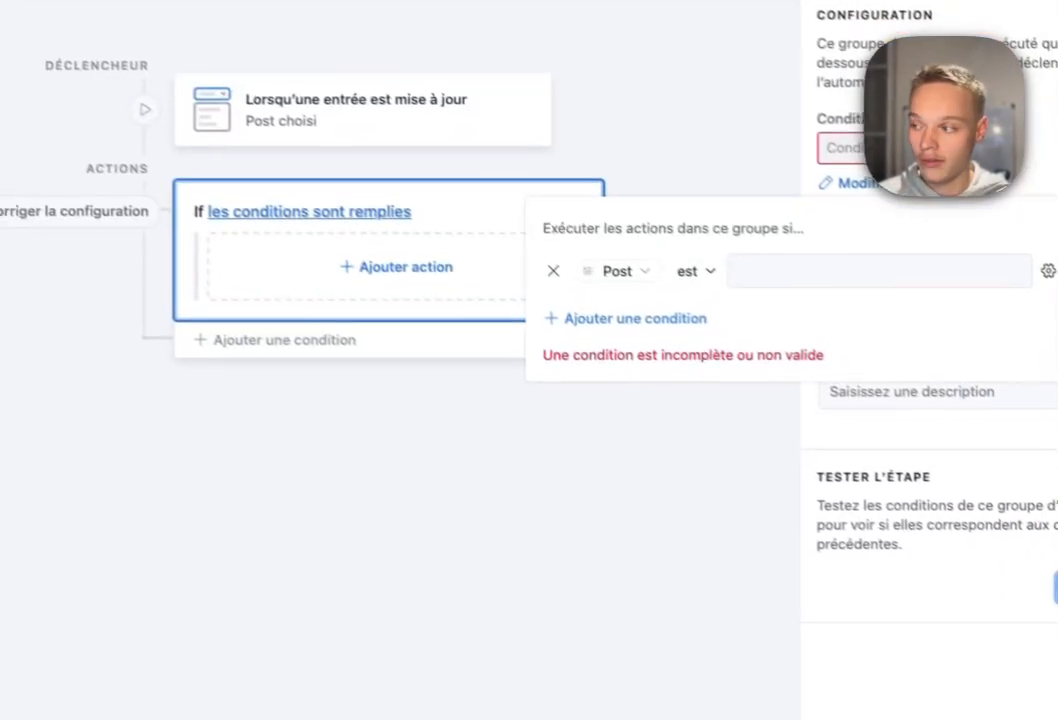
click(612, 271)
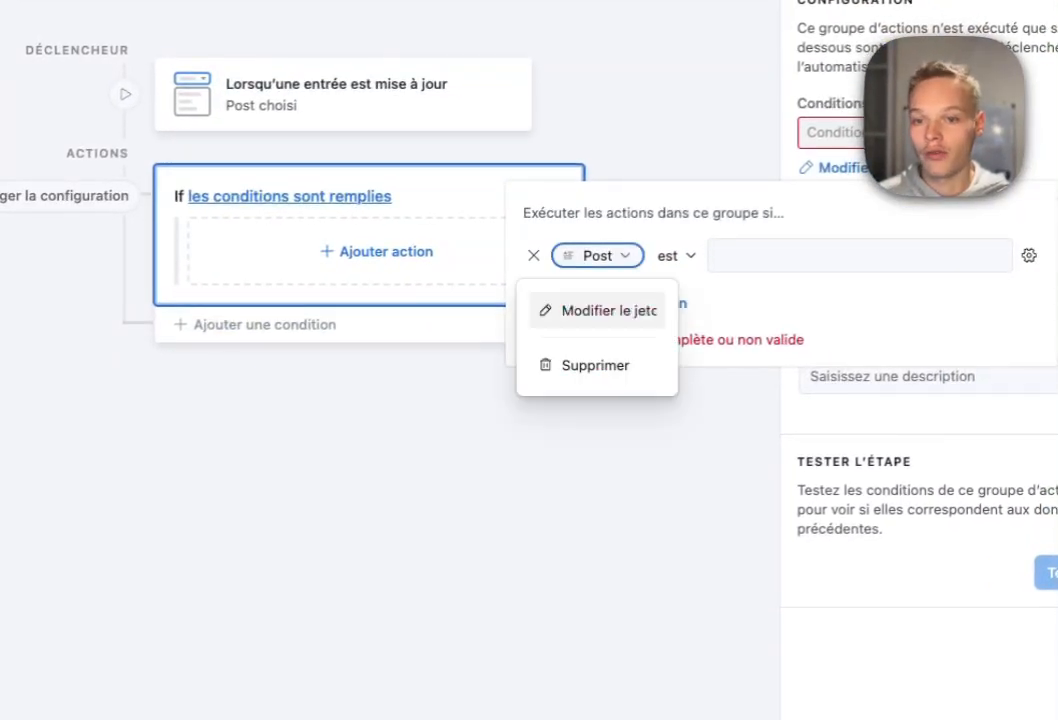
click(597, 310)
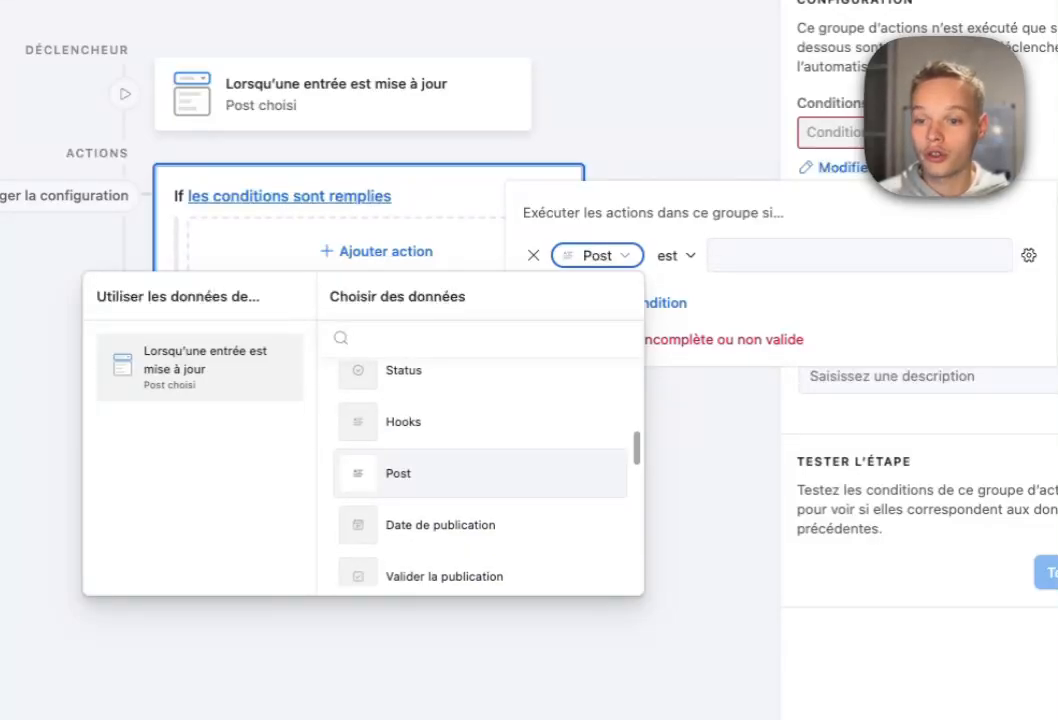
key(Escape)
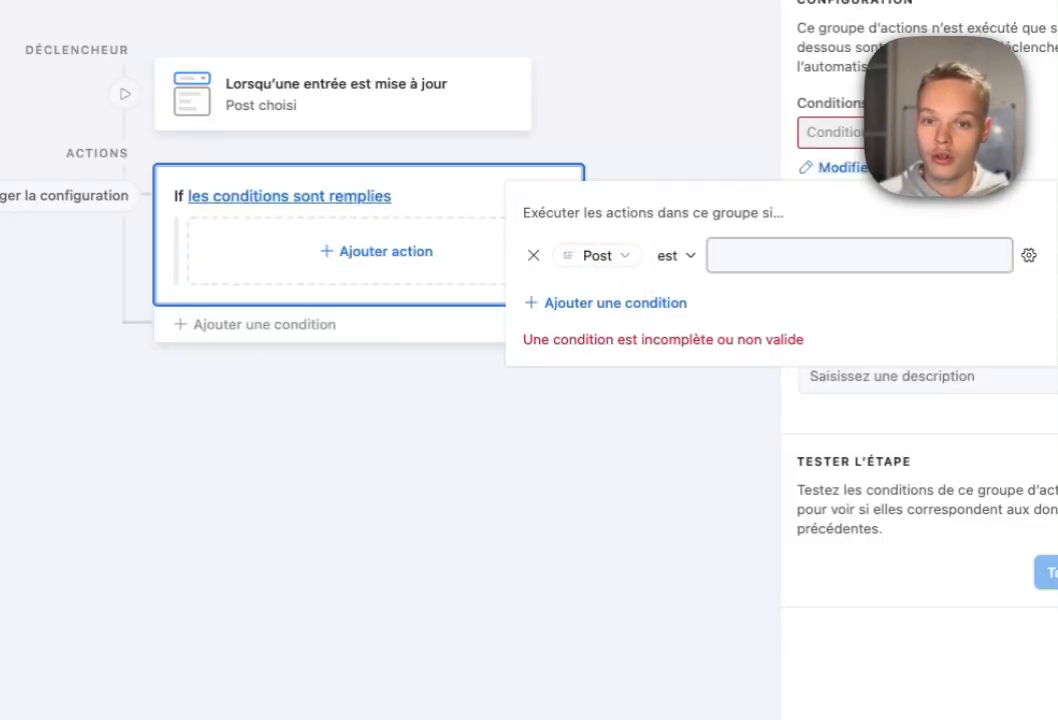
click(850, 256)
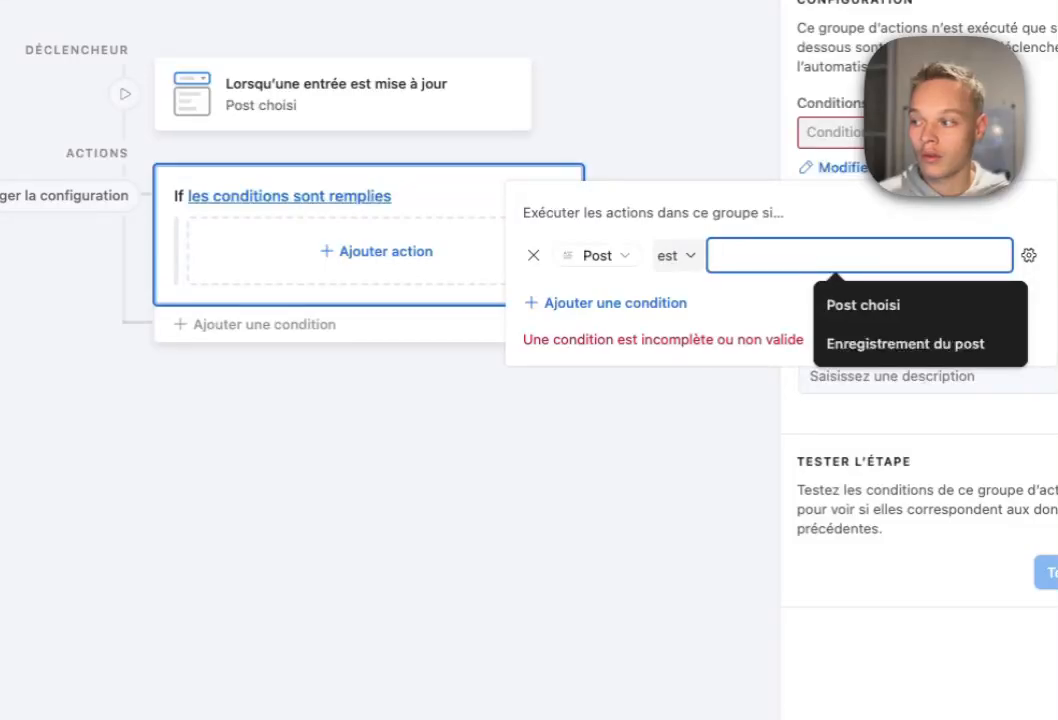
click(605, 256)
click(597, 310)
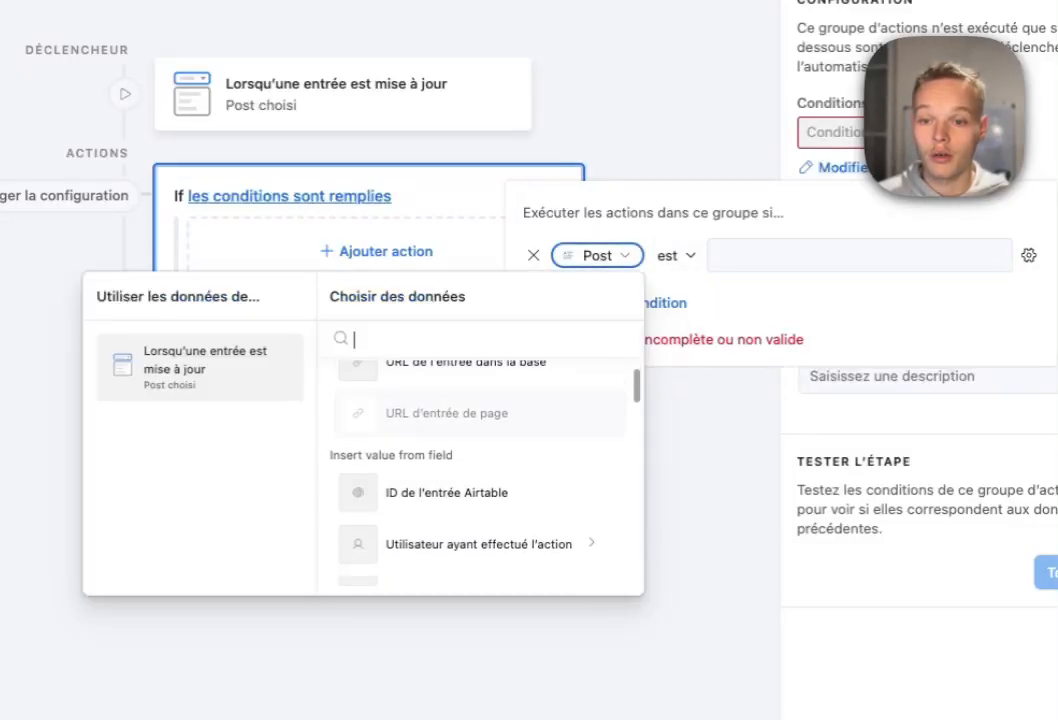
scroll(480, 480, down, 10)
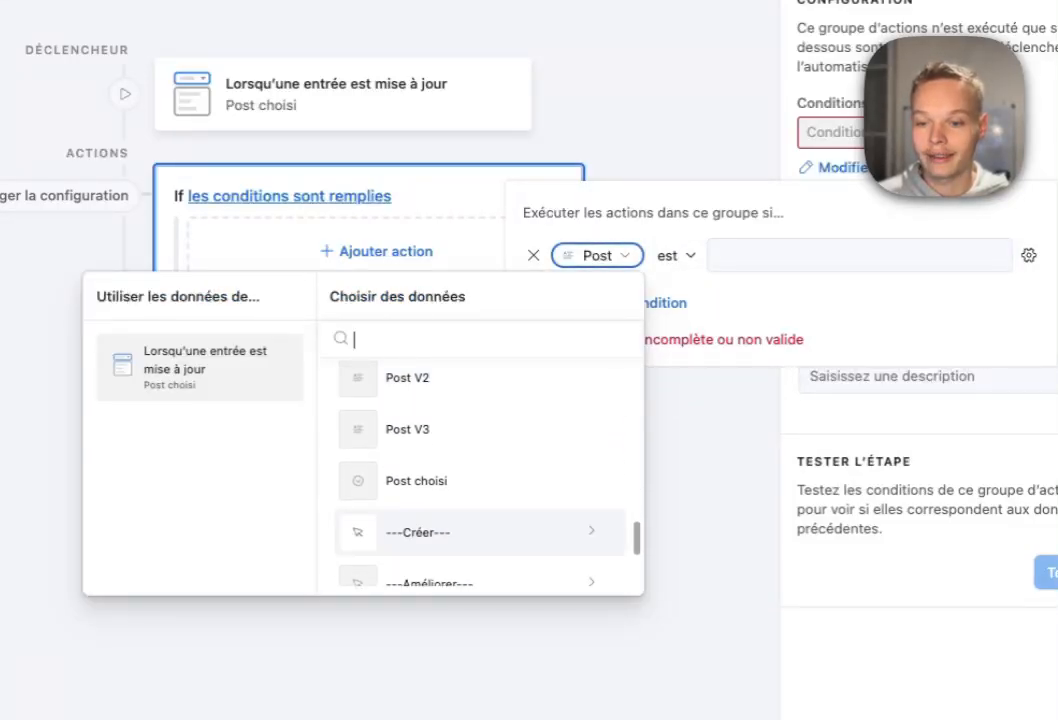
scroll(480, 525, down, 1)
click(440, 455)
click(865, 256)
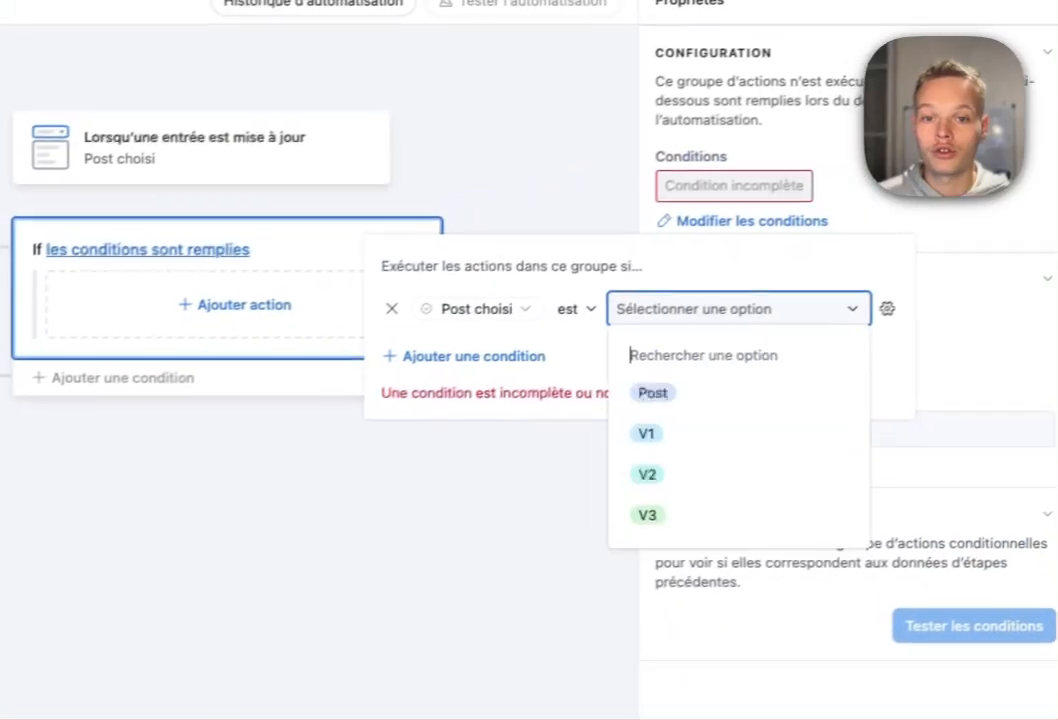
click(647, 433)
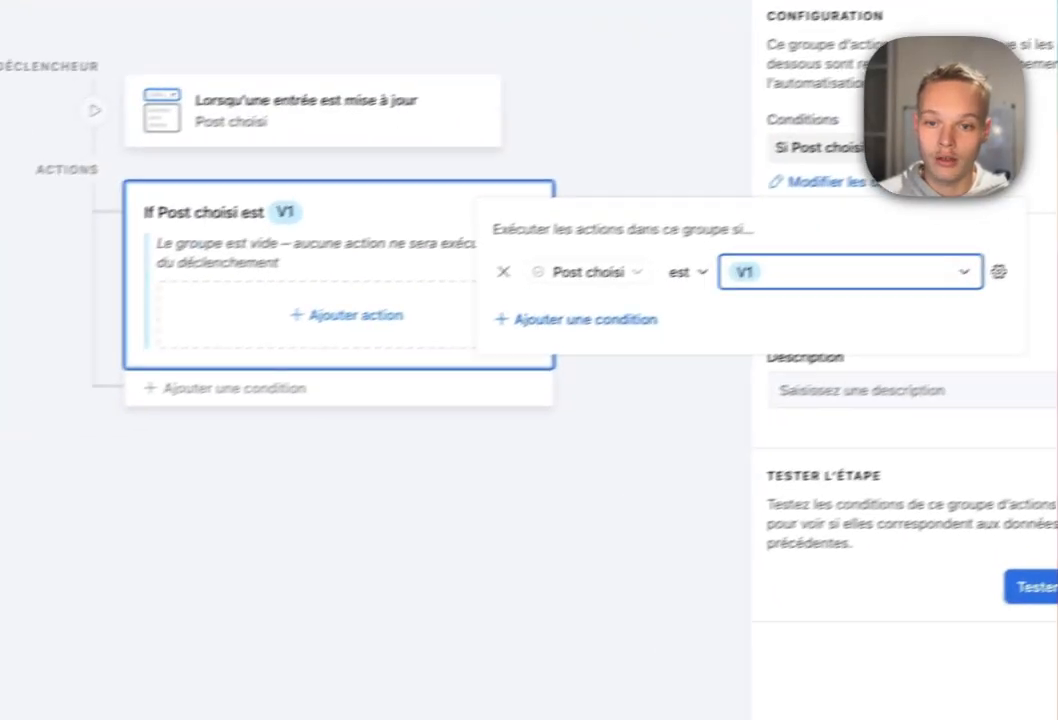
key(Escape)
Add an Otherwise-if branch comparing Post V2 with the trigger's Post V2 value.
click(100, 433)
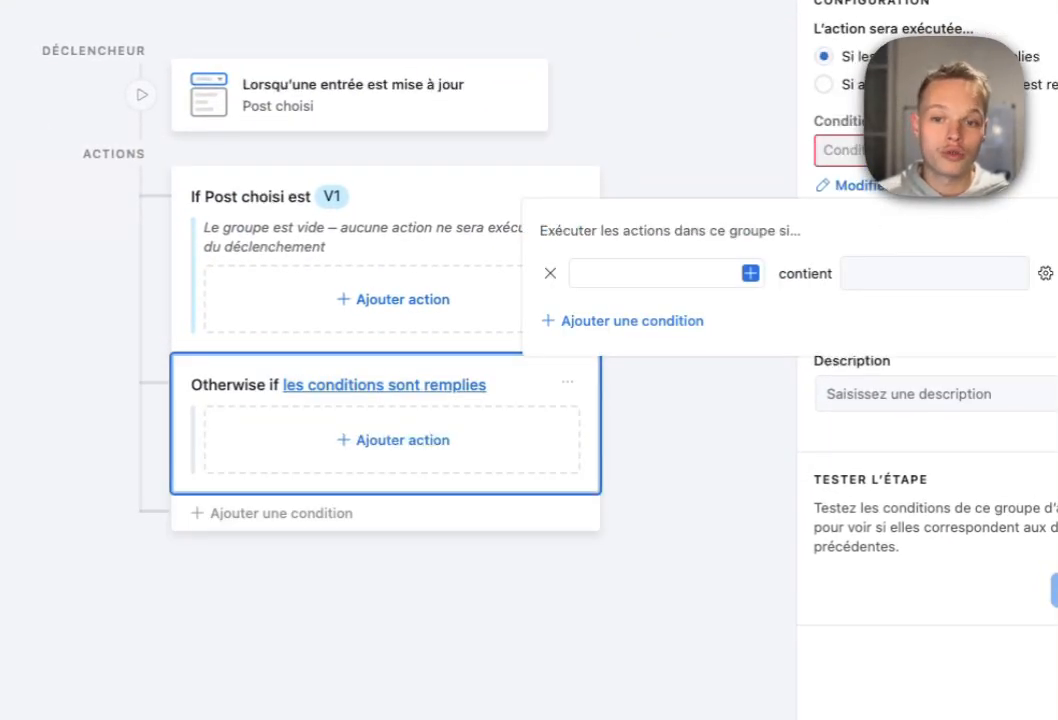
click(750, 273)
scroll(600, 430, down, 10)
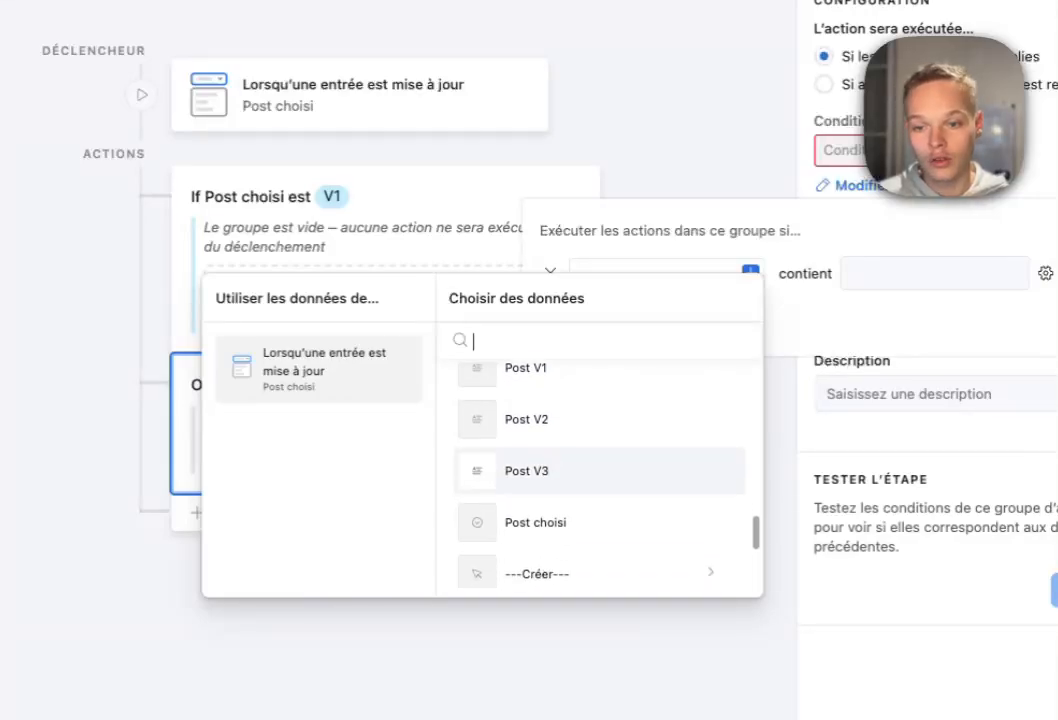
click(525, 419)
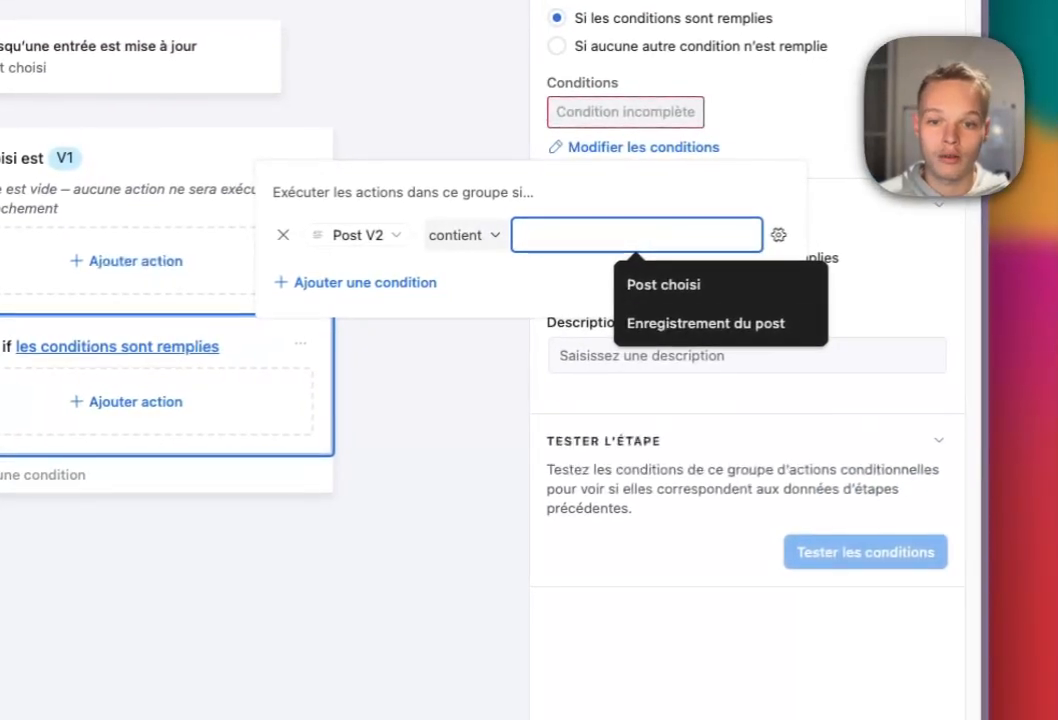
click(815, 273)
click(460, 393)
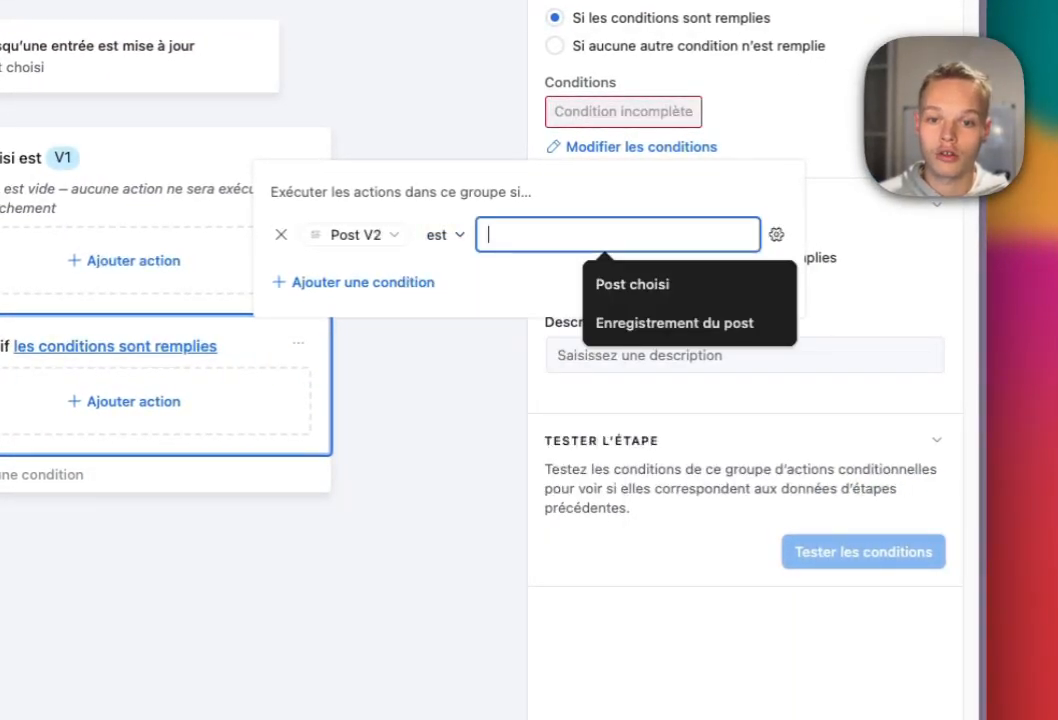
click(776, 234)
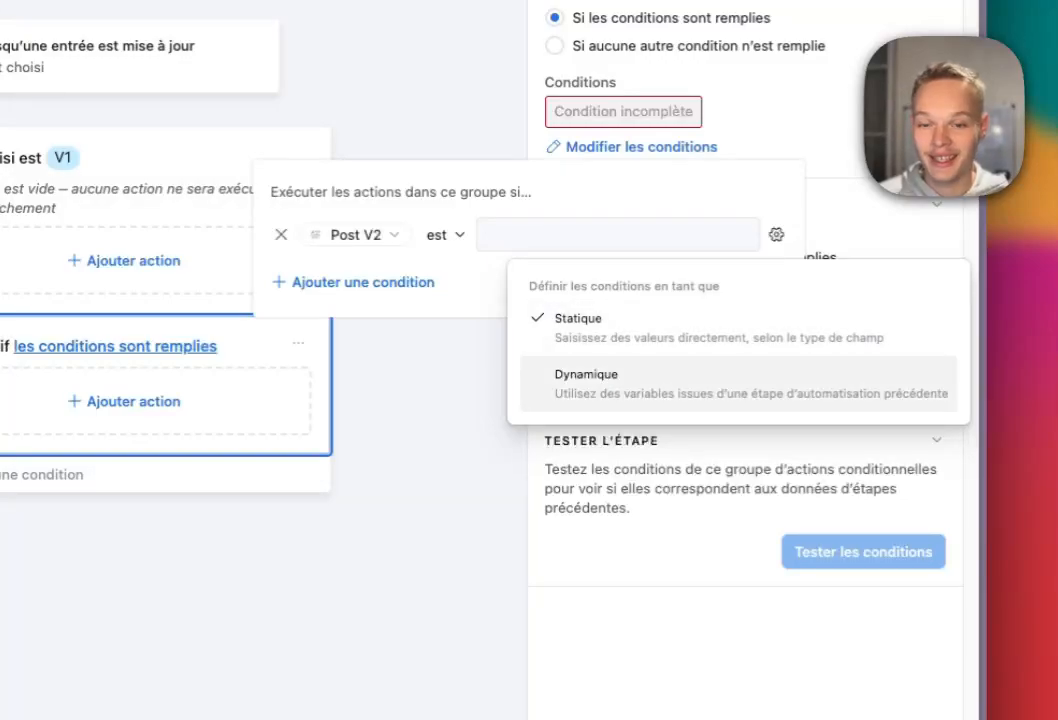
click(700, 383)
click(744, 235)
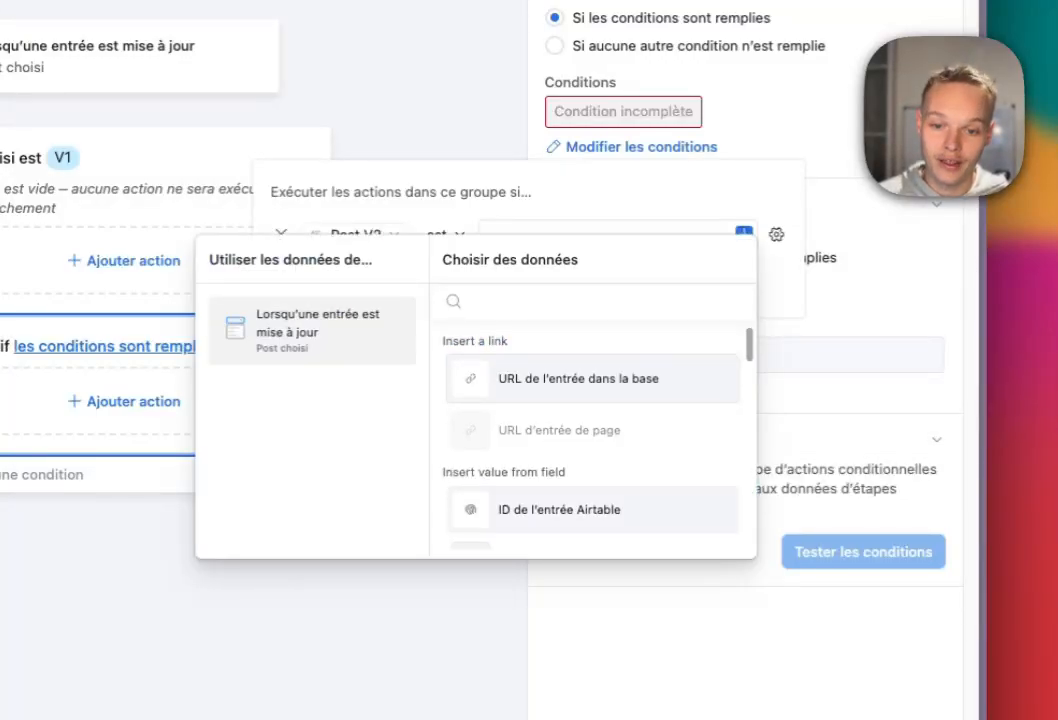
scroll(593, 430, down, 10)
click(590, 423)
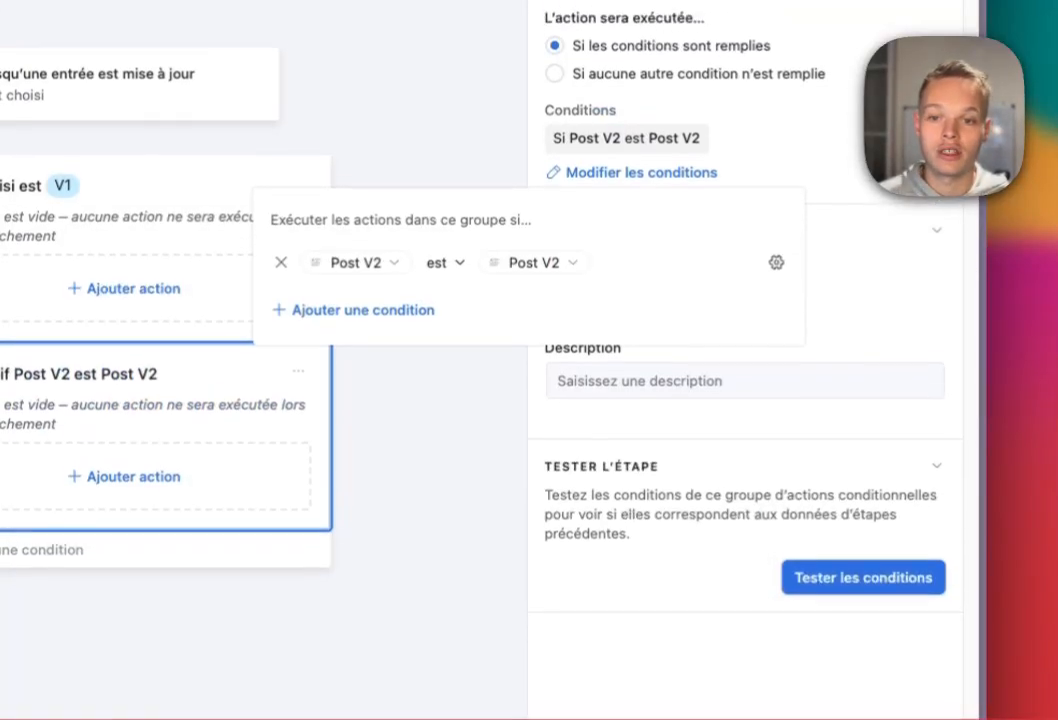
Change the second branch's condition to Post choisi is V2.
click(355, 286)
click(358, 341)
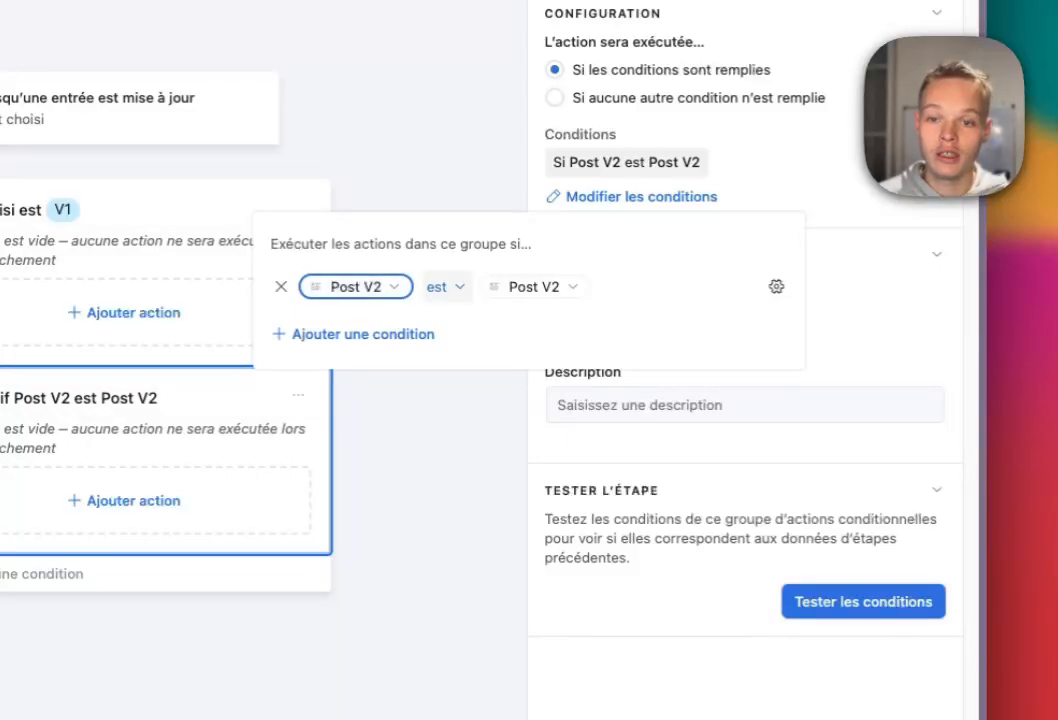
click(446, 286)
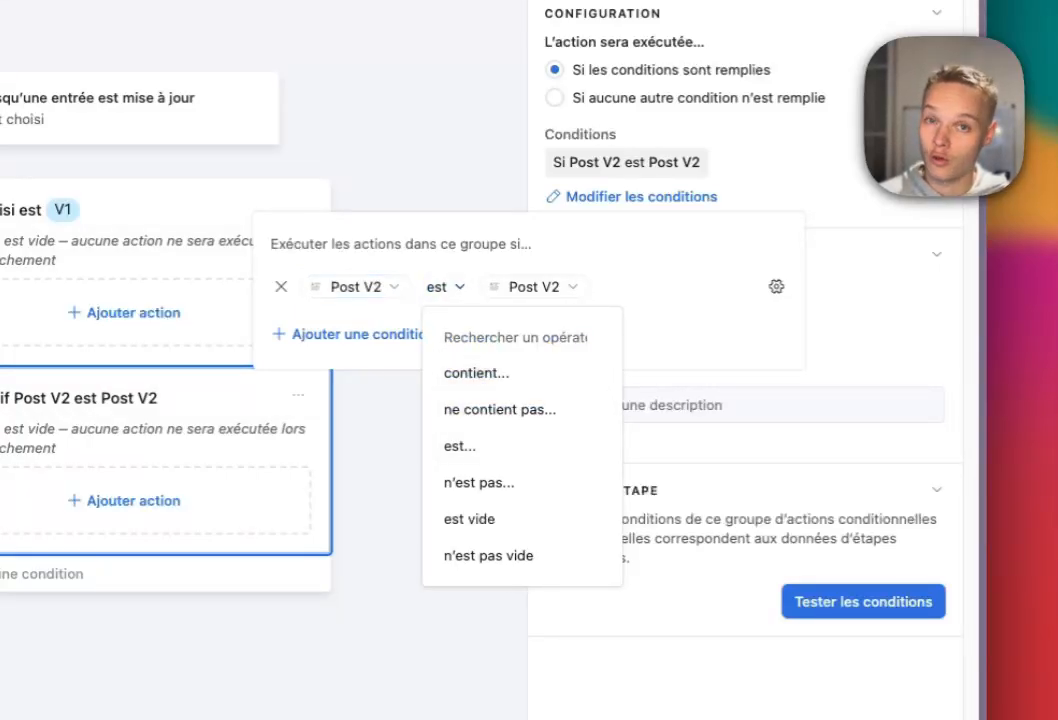
key(Escape)
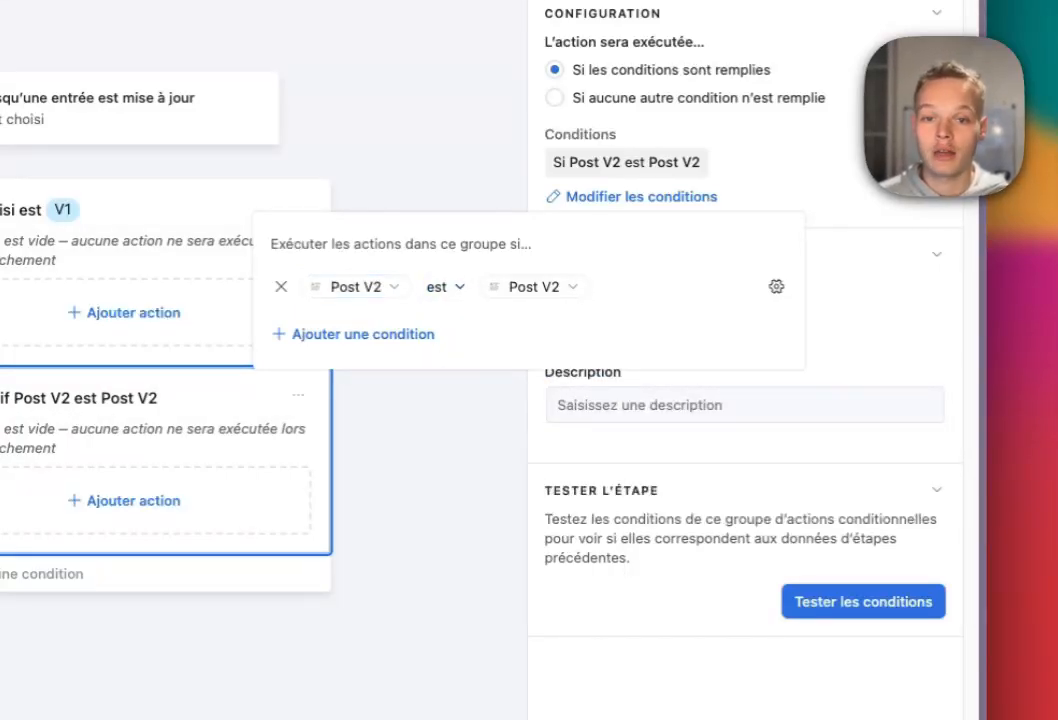
click(534, 286)
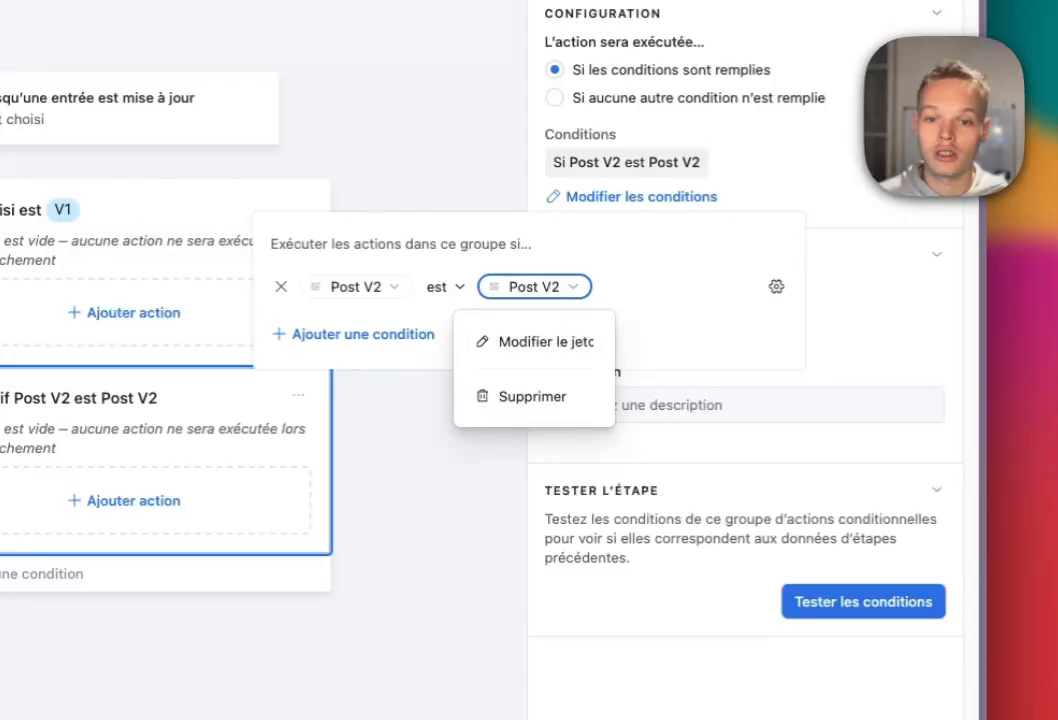
key(Escape)
click(534, 286)
click(356, 286)
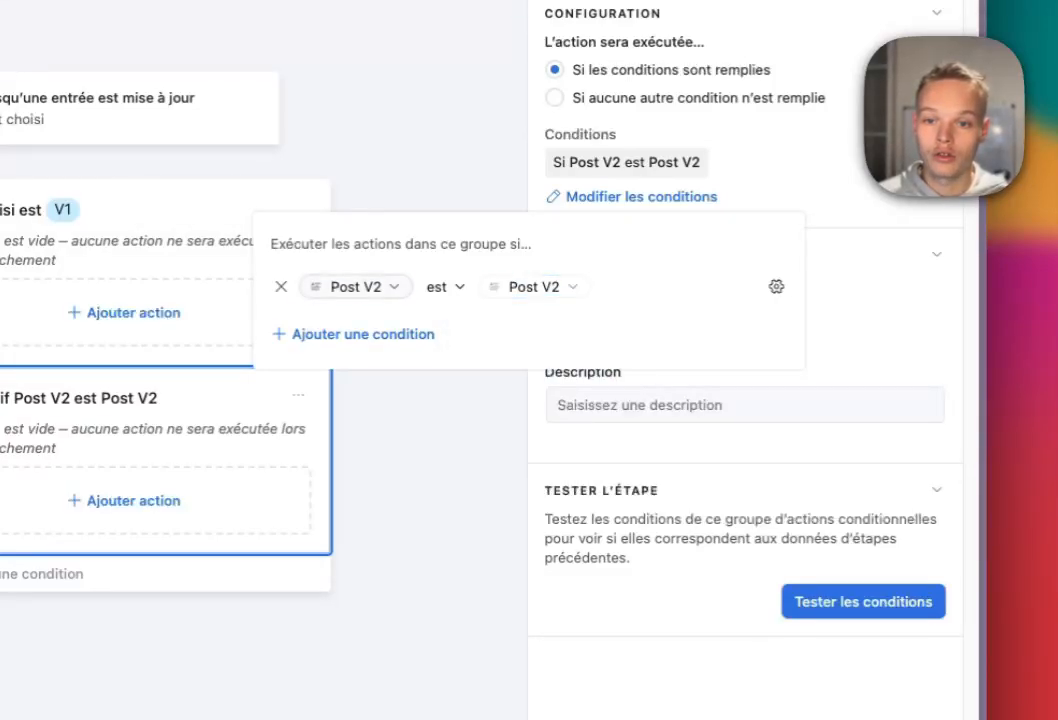
click(356, 286)
click(367, 341)
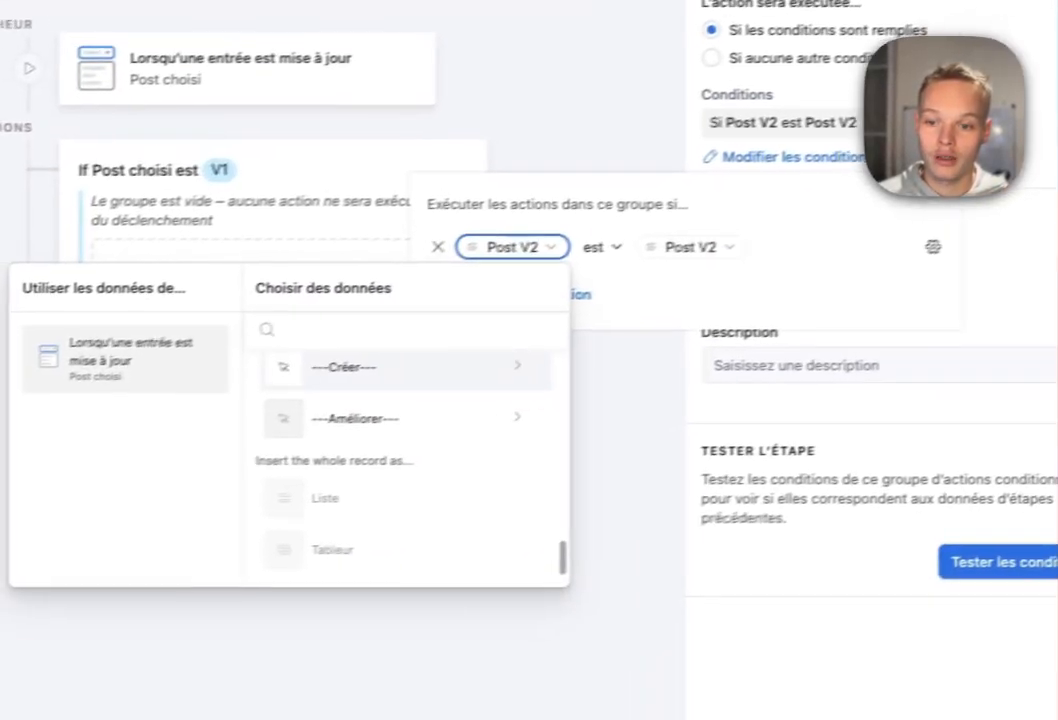
click(379, 474)
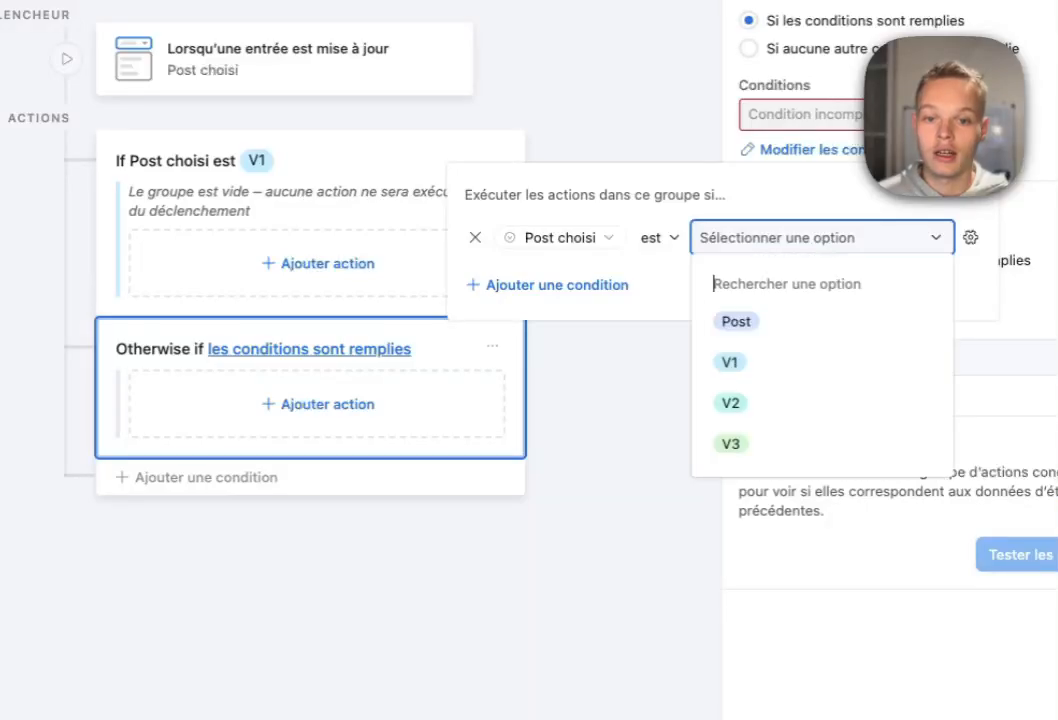
click(732, 403)
key(Escape)
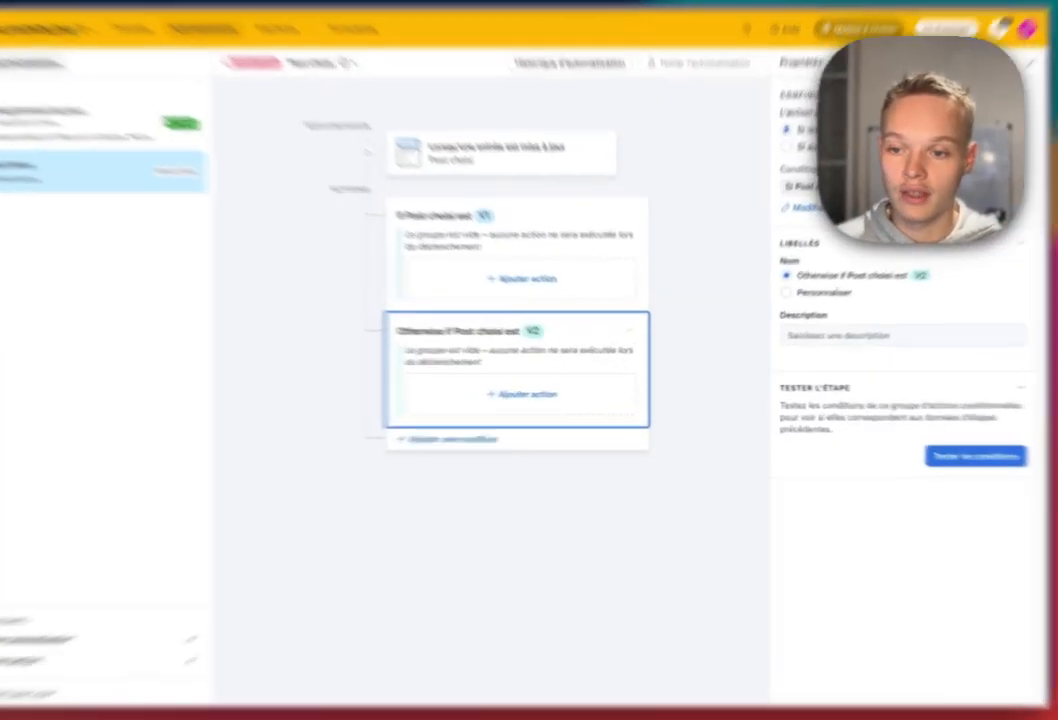
Add a third branch with the condition Post choisi is V3.
click(498, 428)
click(763, 198)
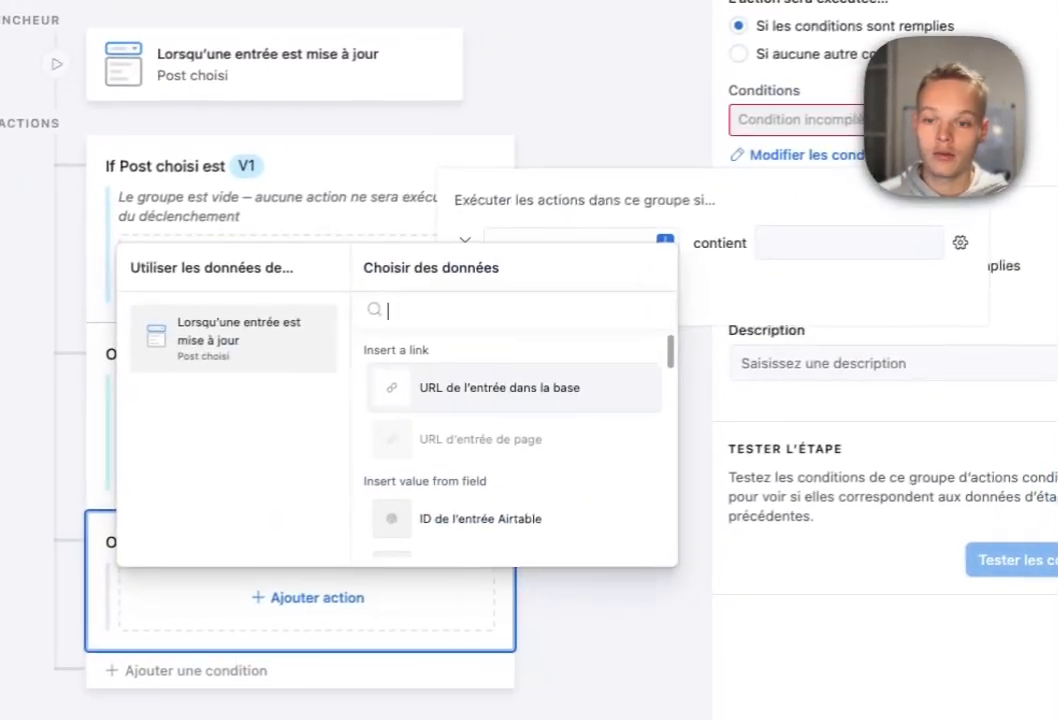
scroll(506, 447, down, 2)
scroll(506, 450, down, 10)
scroll(506, 454, up, 2)
click(480, 456)
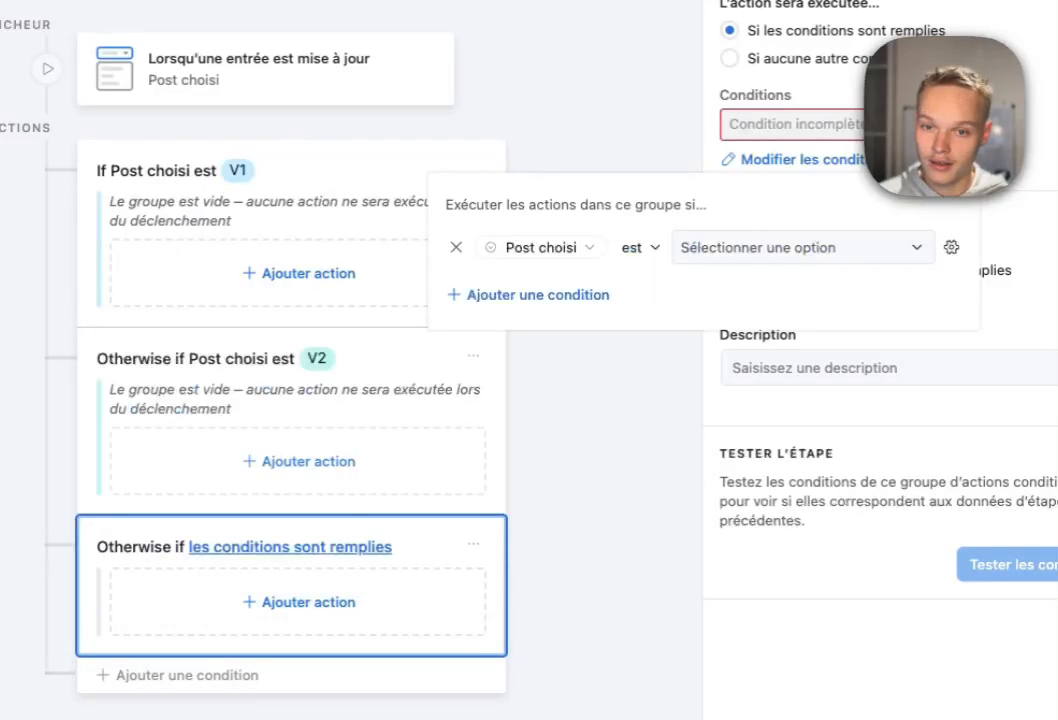
click(711, 453)
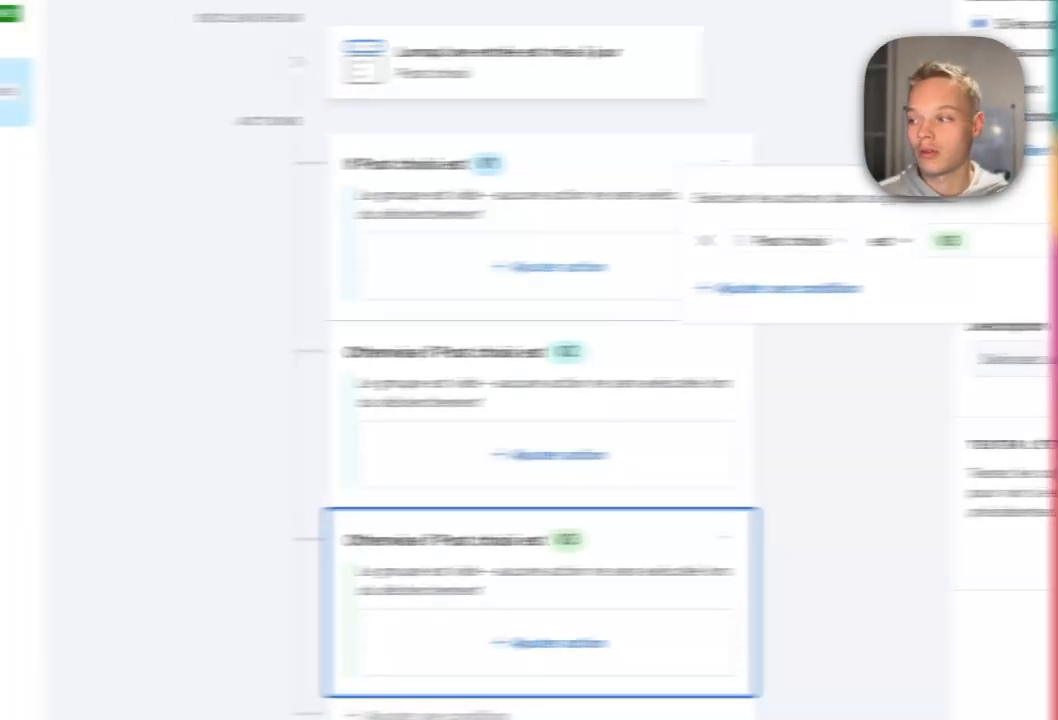
Add a 'Mettre à jour l'entrée' action on Post, matching the record ID and setting Post to Post V1.
click(299, 273)
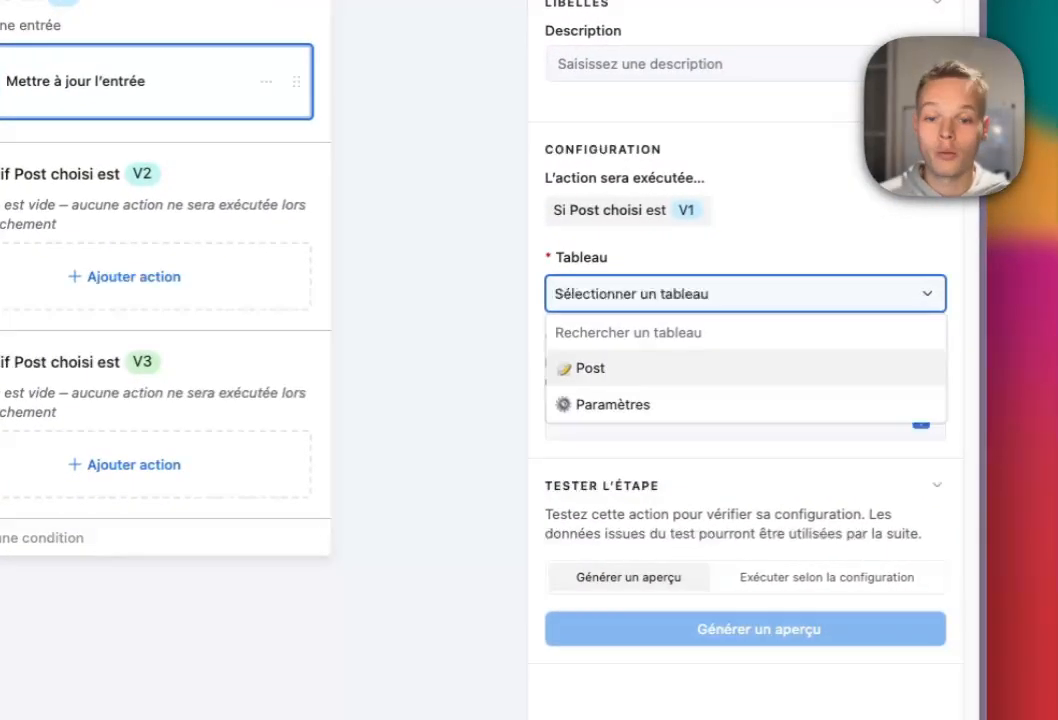
click(590, 368)
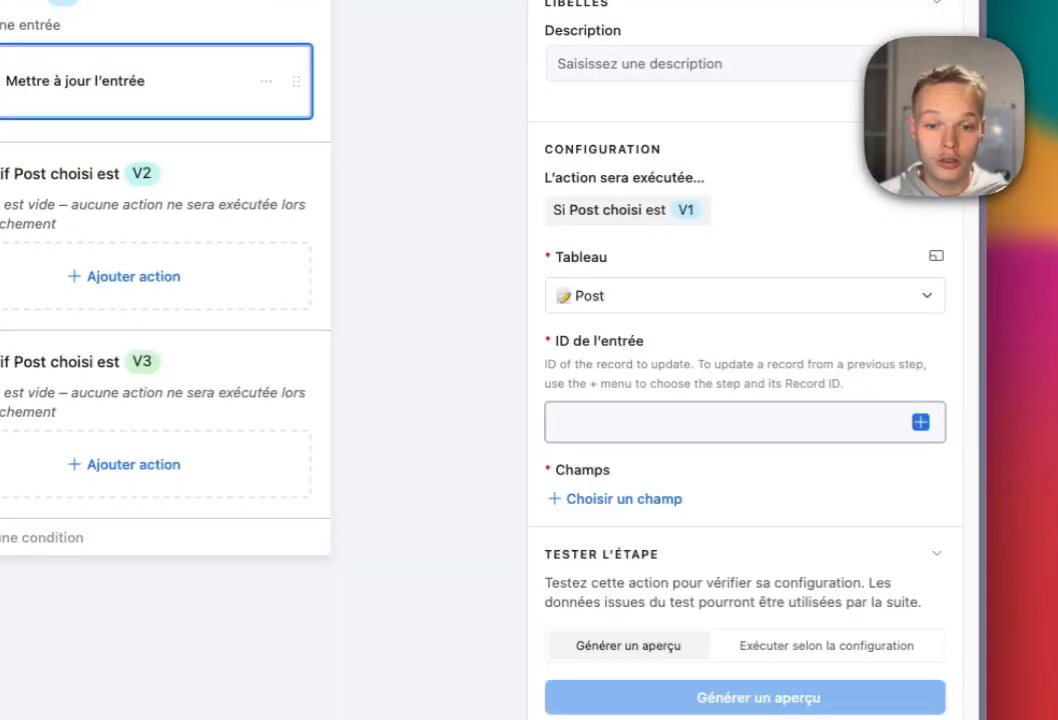
click(920, 422)
click(732, 706)
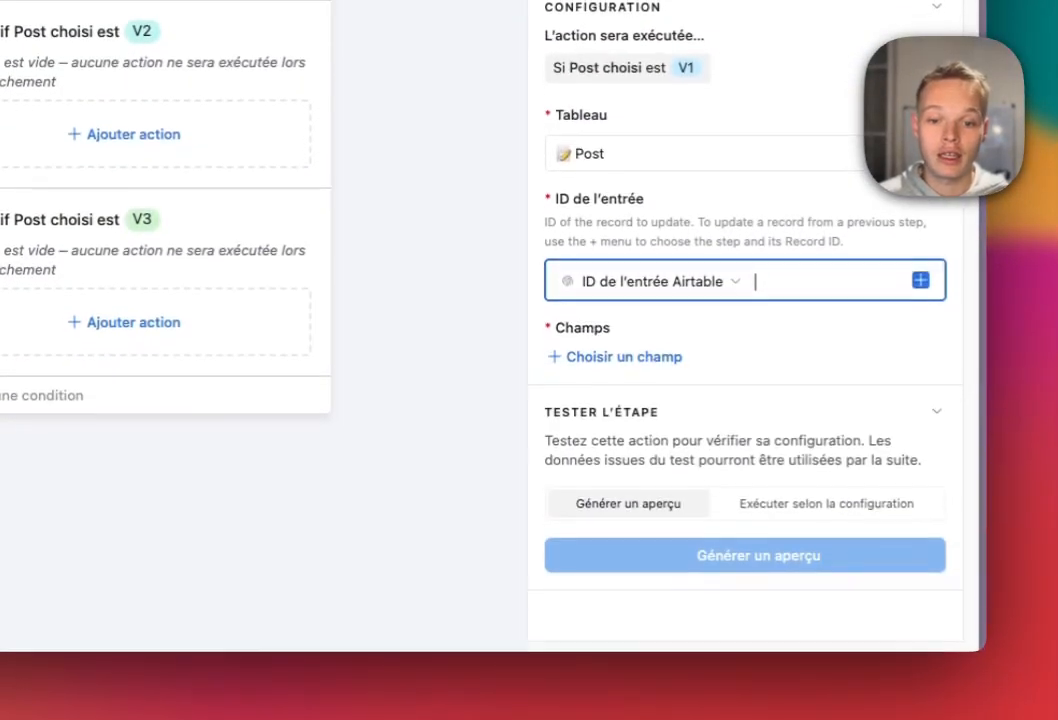
click(616, 351)
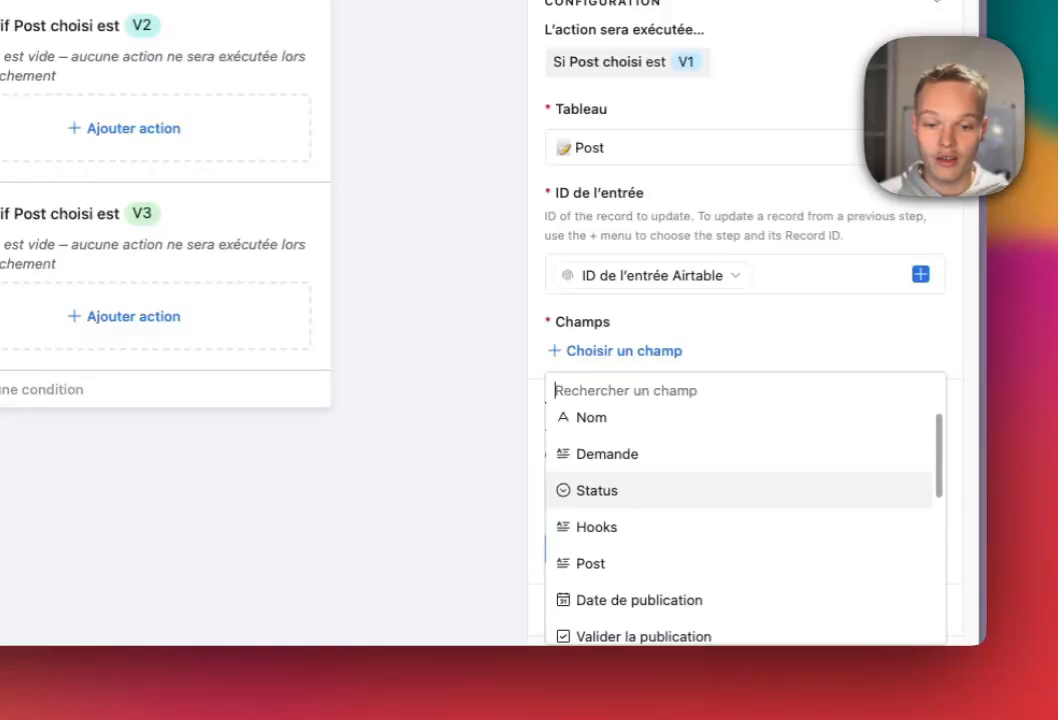
click(590, 530)
scroll(745, 400, down, 1)
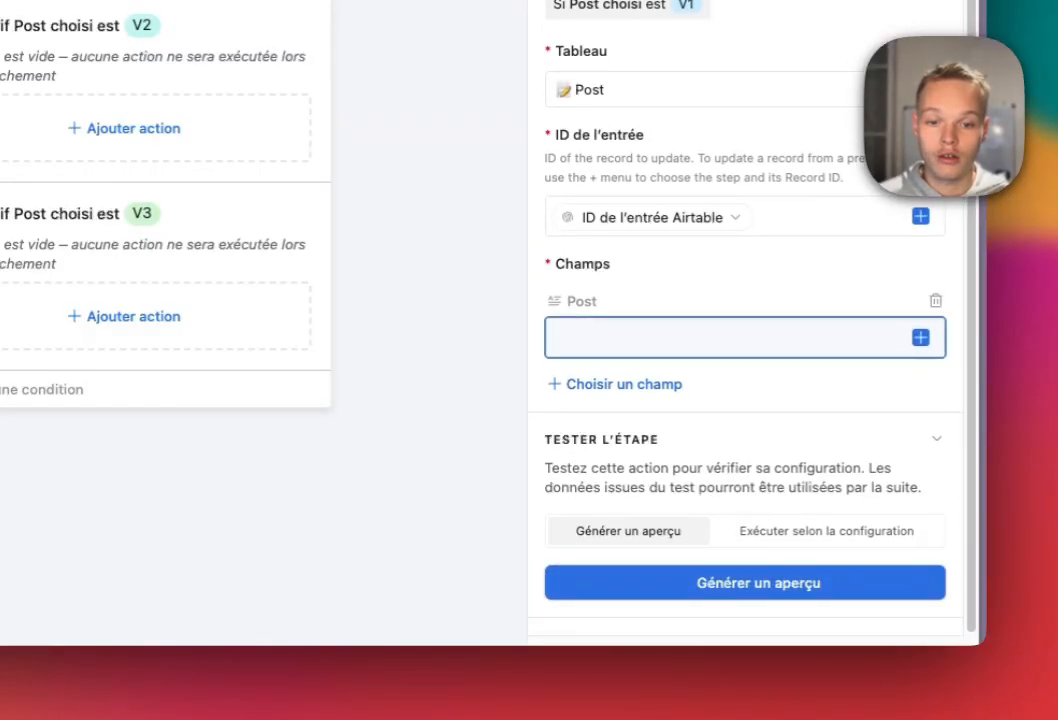
click(920, 338)
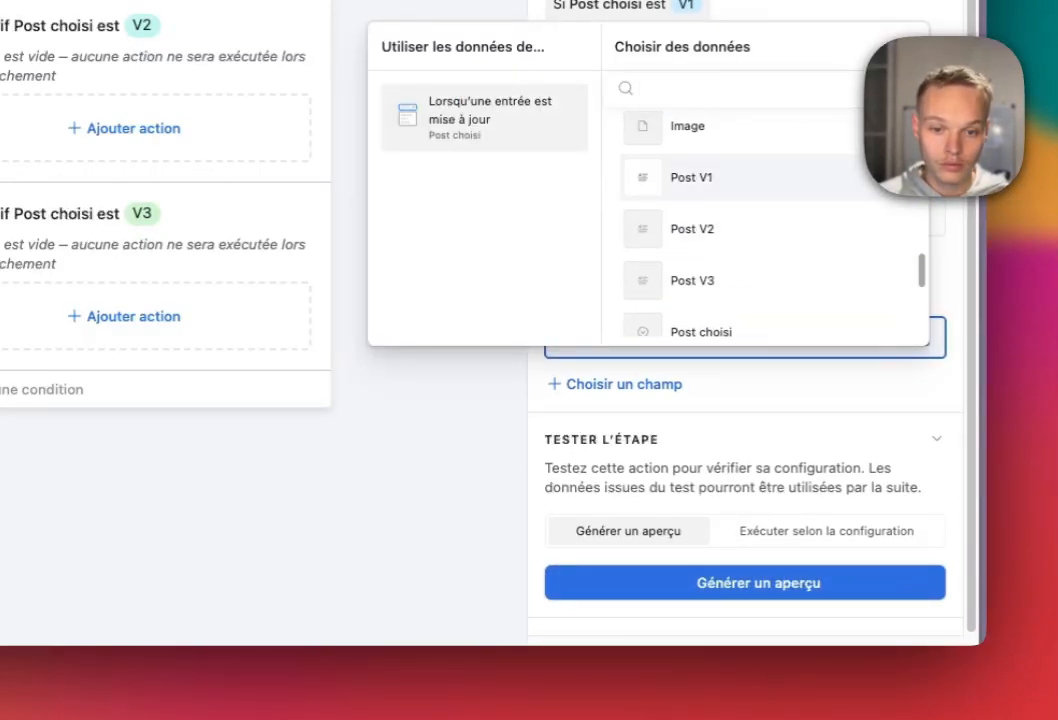
click(690, 177)
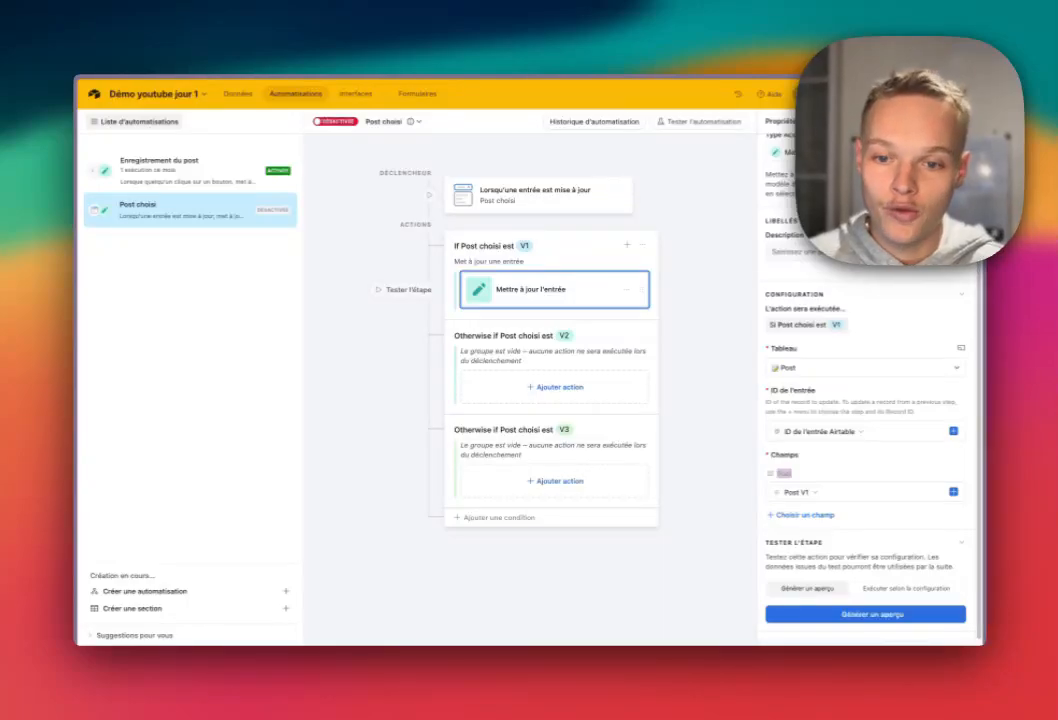
Duplicate the V1 update action into the V2 and V3 branches.
click(627, 290)
click(645, 303)
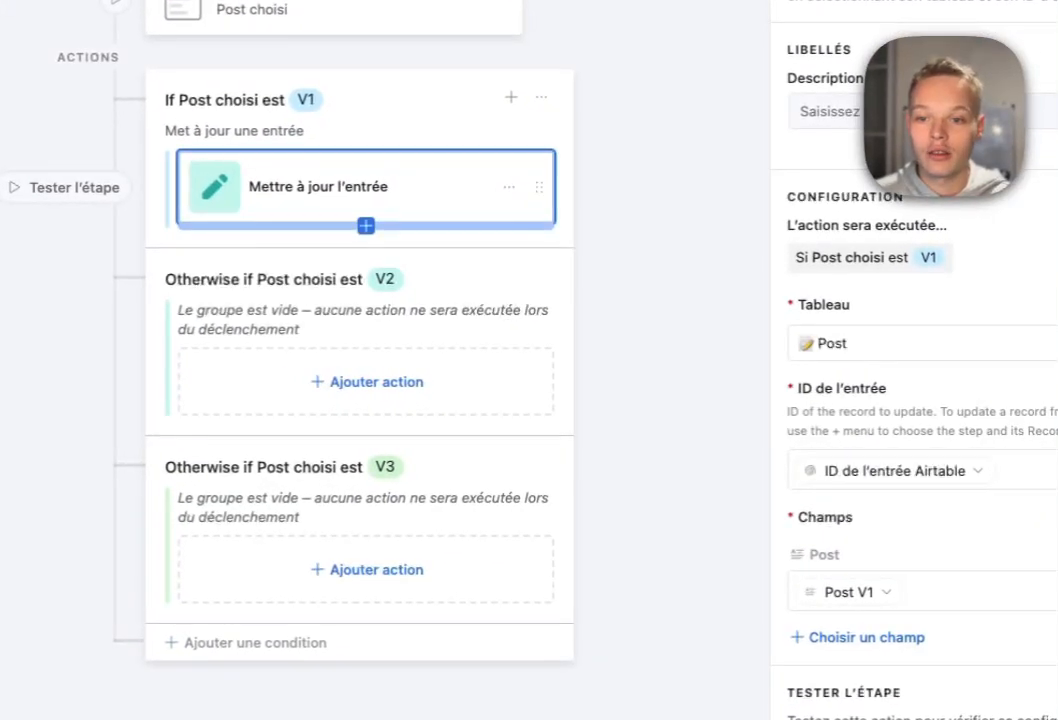
drag(538, 264, 524, 461)
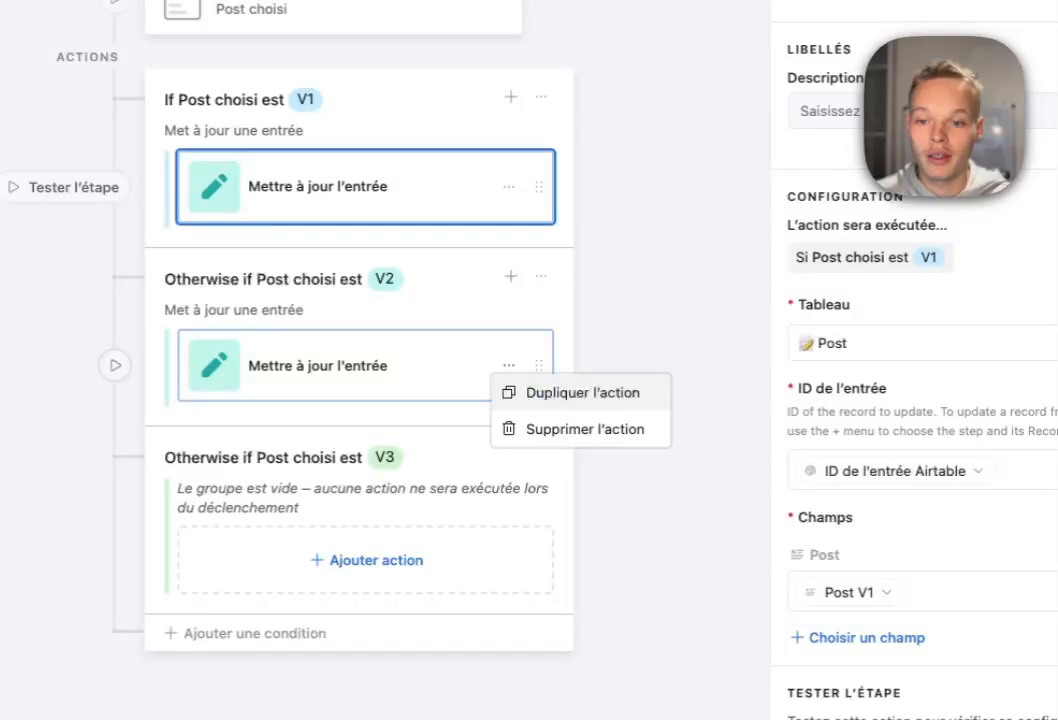
drag(538, 443, 539, 639)
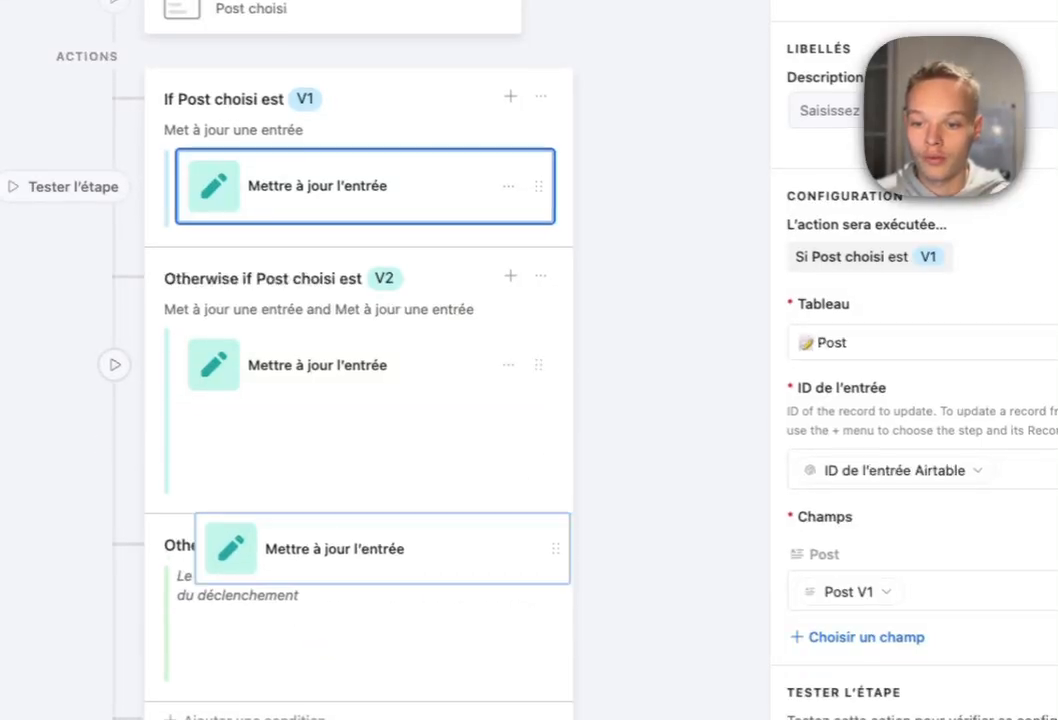
drag(445, 500, 445, 500)
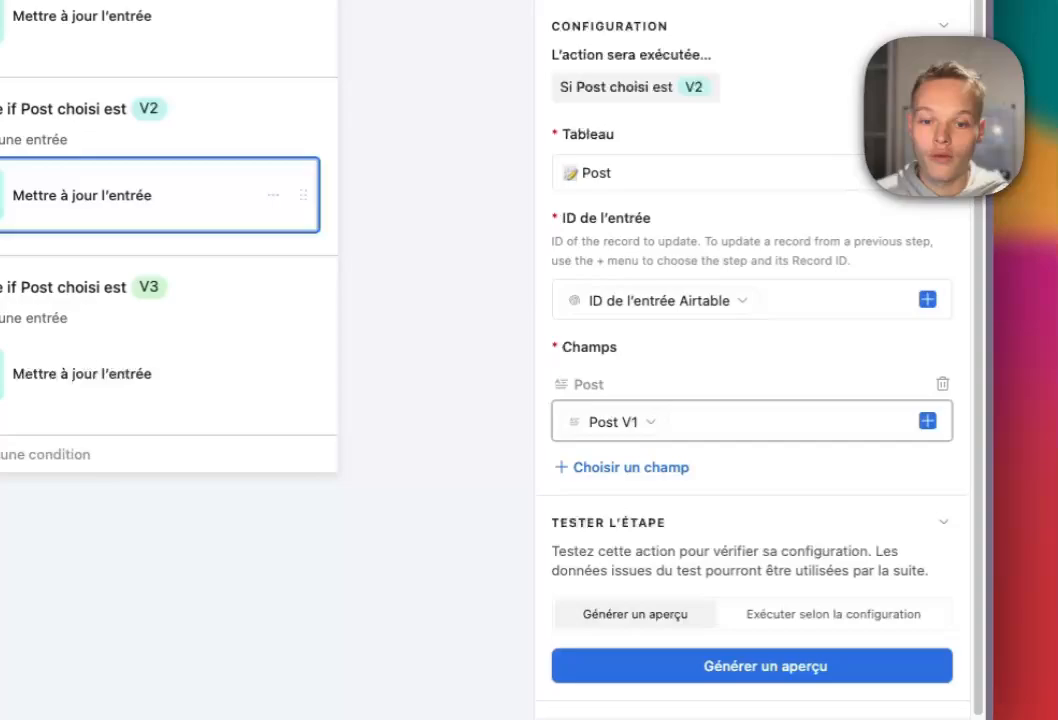
Set the copied actions' Post values to Post V2 and Post V3 respectively.
click(835, 451)
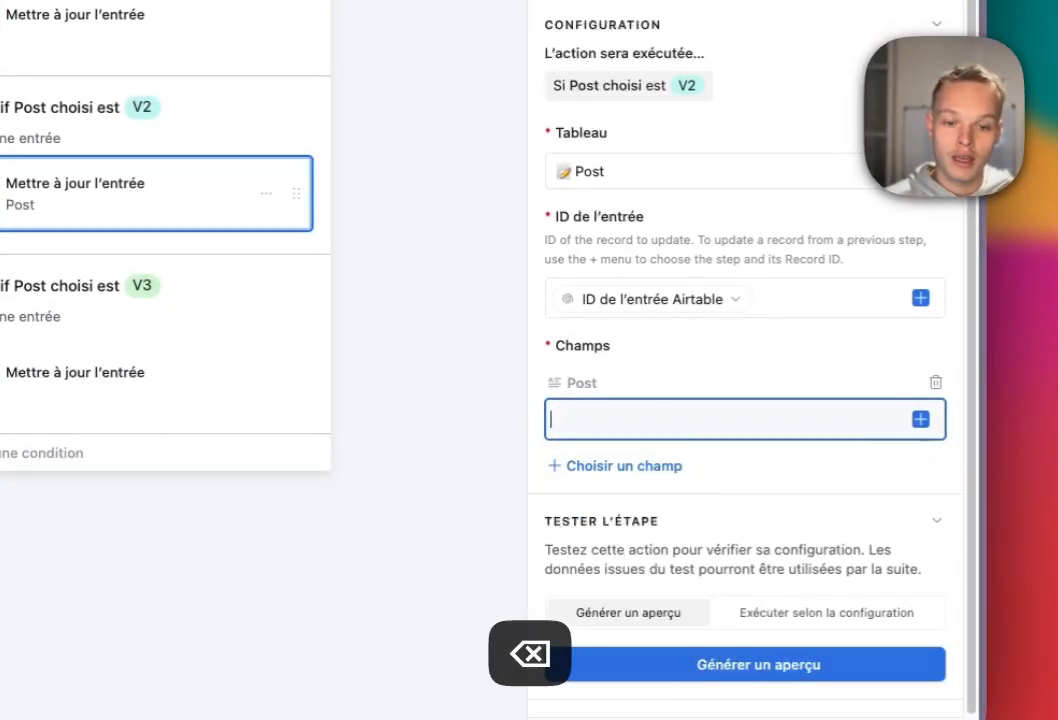
click(921, 419)
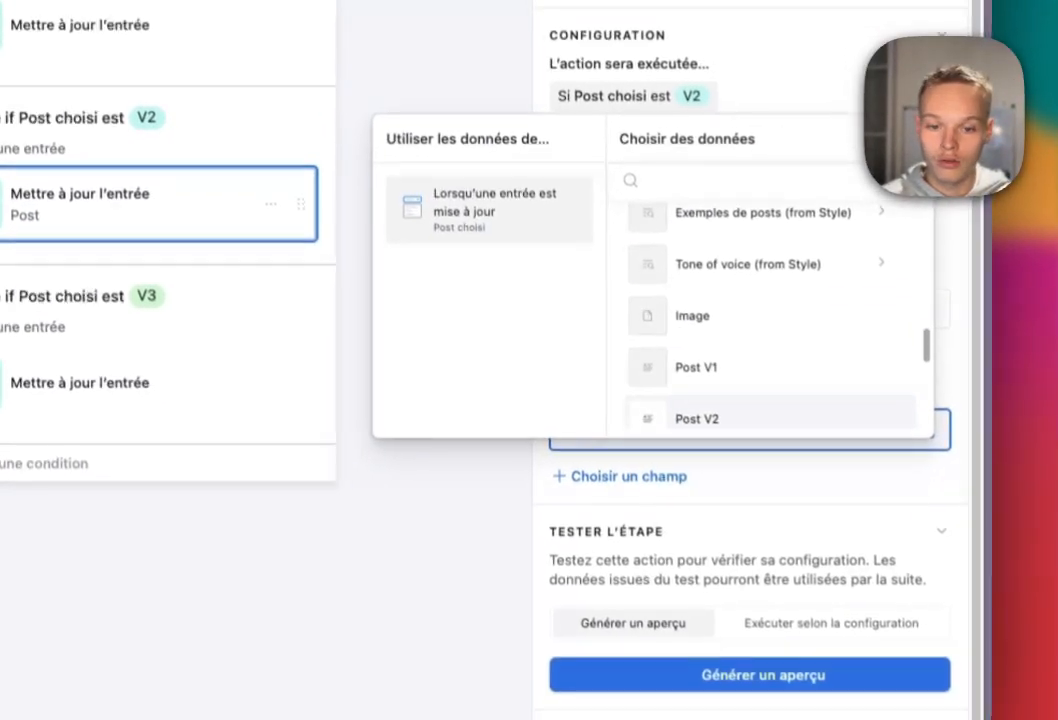
click(690, 410)
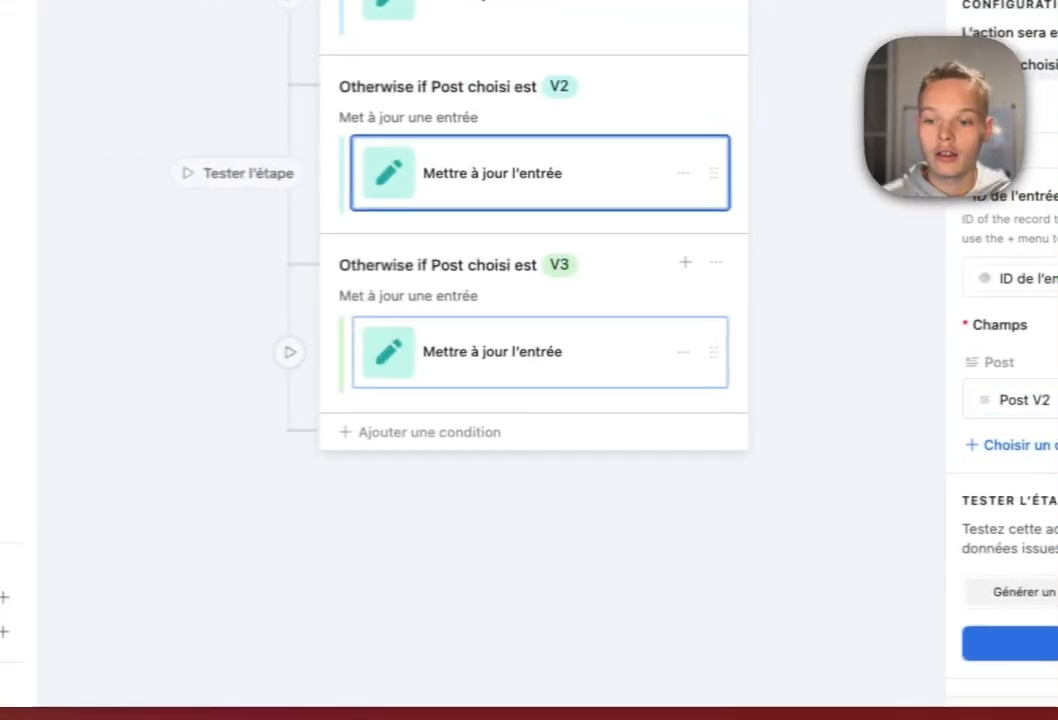
click(358, 354)
click(950, 402)
key(BackSpace)
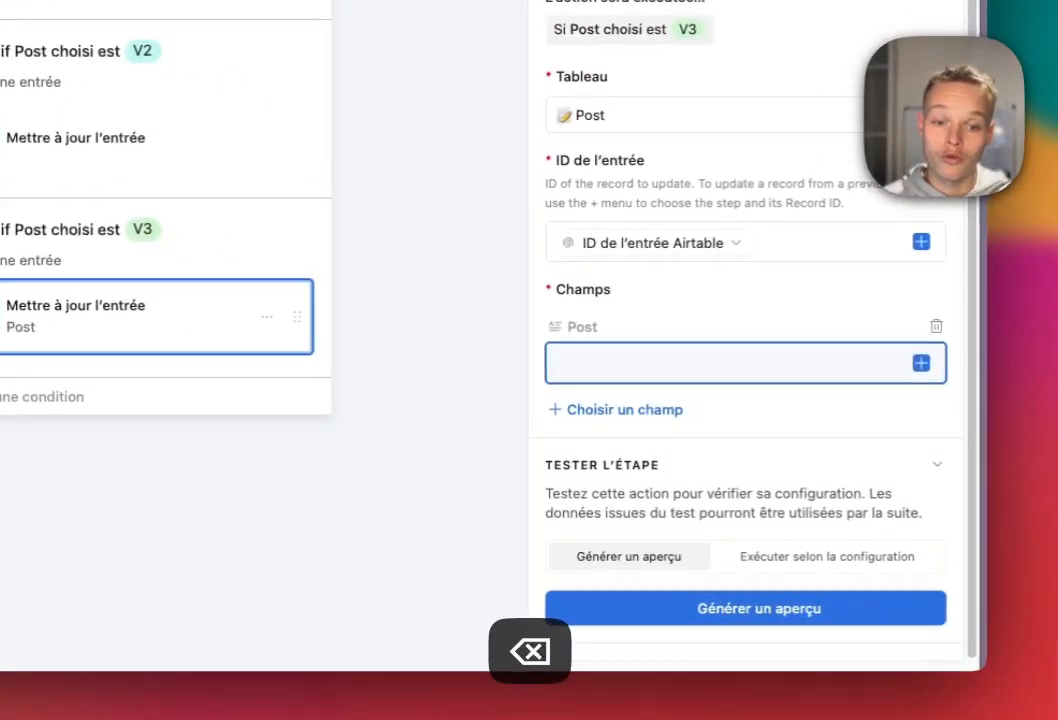
click(926, 365)
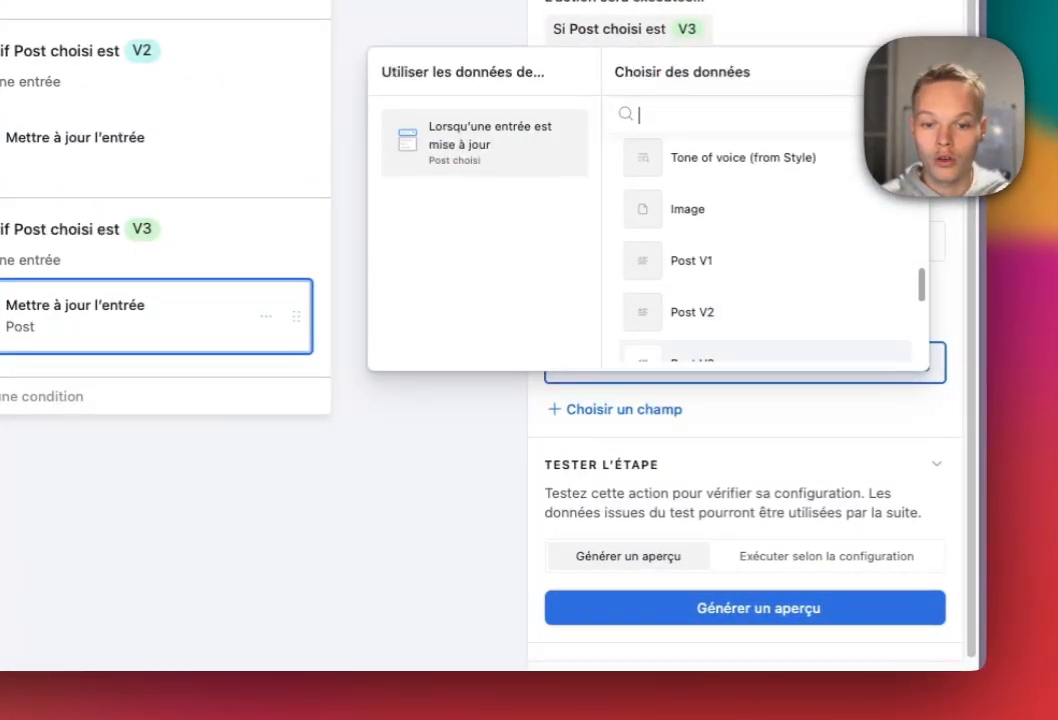
click(692, 355)
click(450, 420)
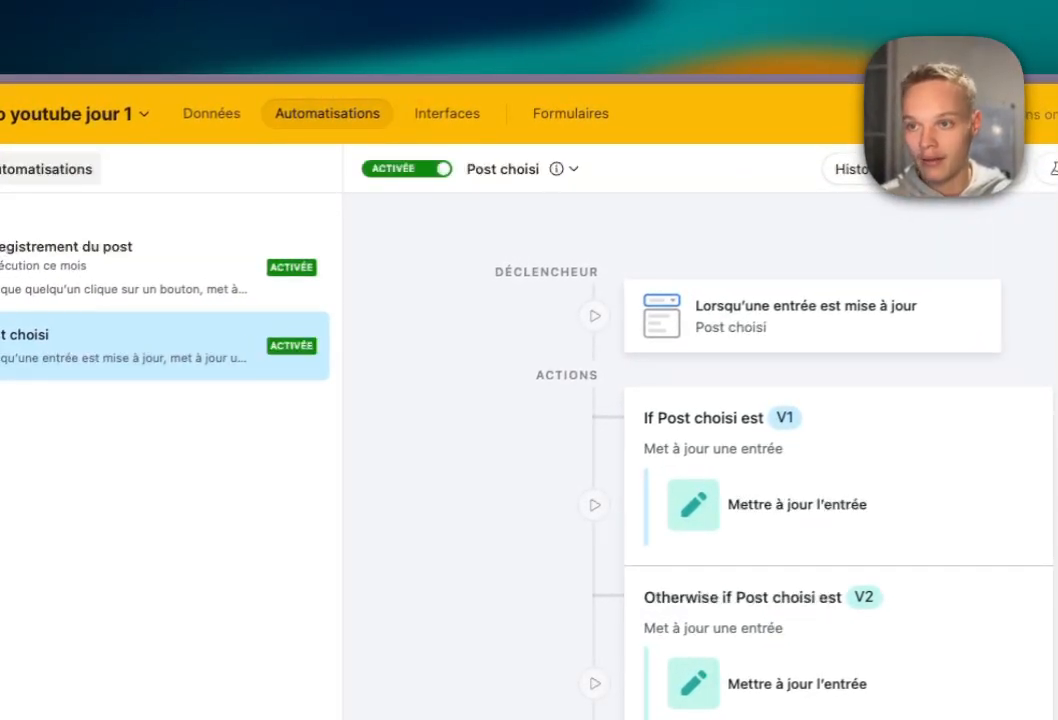
In the post-creator interface, load the Test record and widen the Demande field across the request section.
click(447, 114)
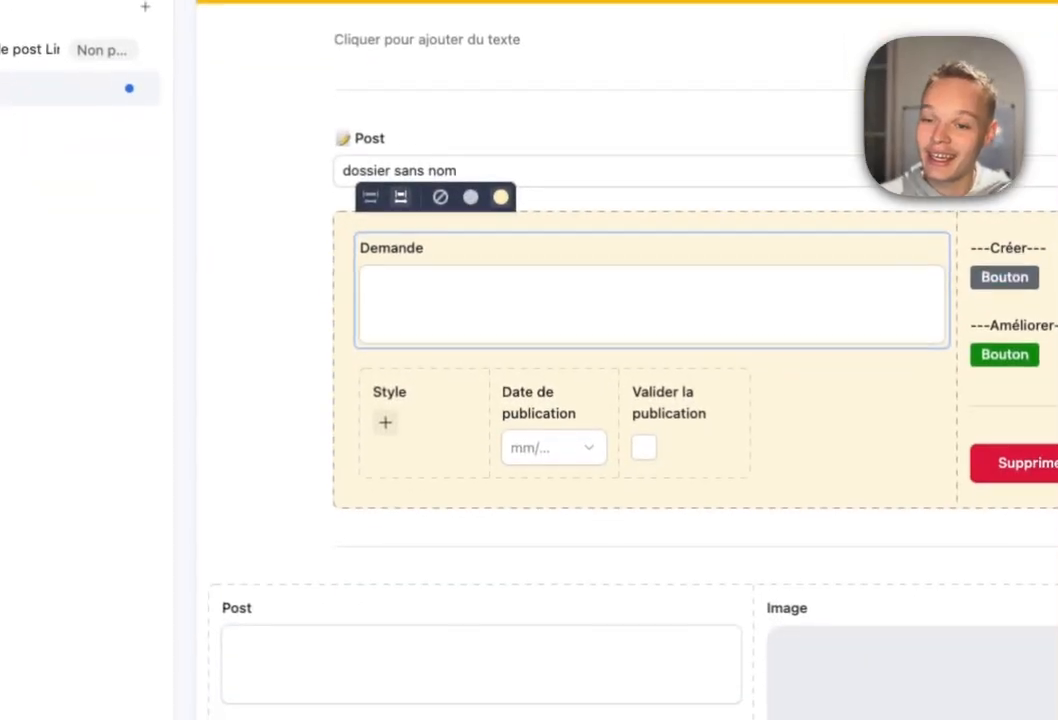
scroll(640, 400, down, 3)
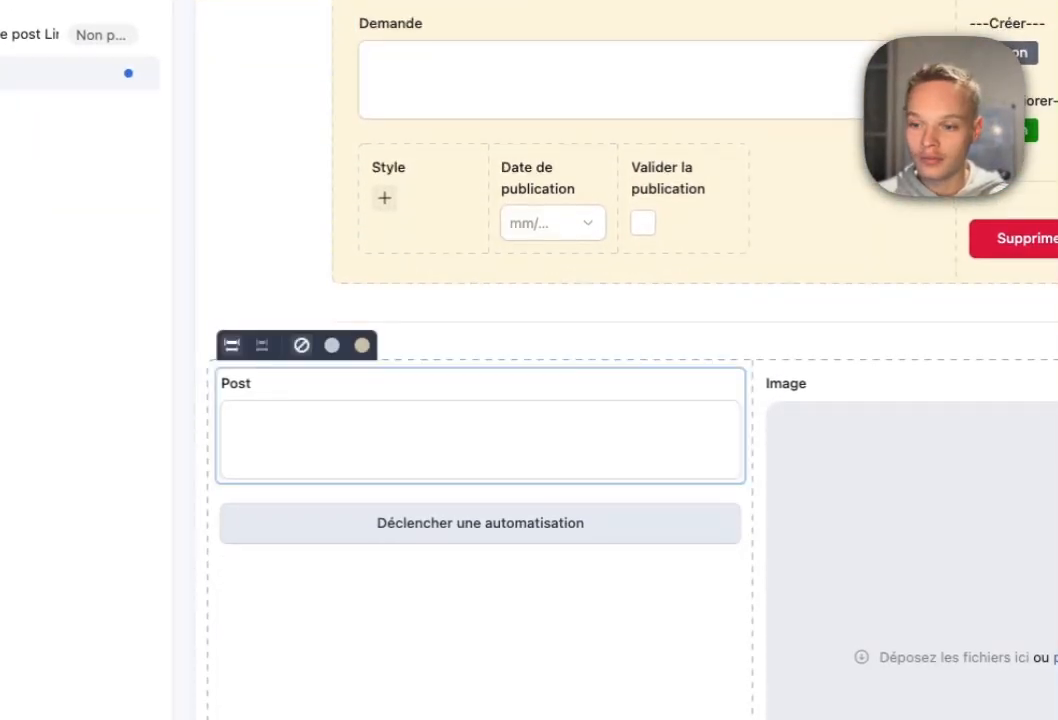
click(480, 430)
scroll(480, 430, up, 2)
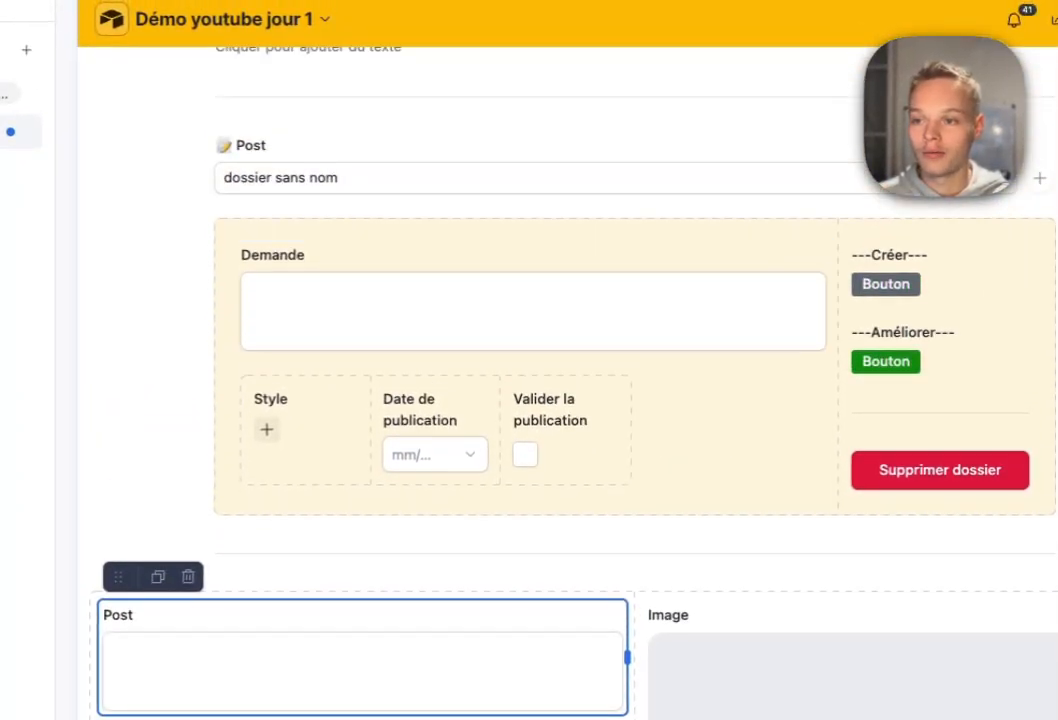
click(450, 178)
click(440, 336)
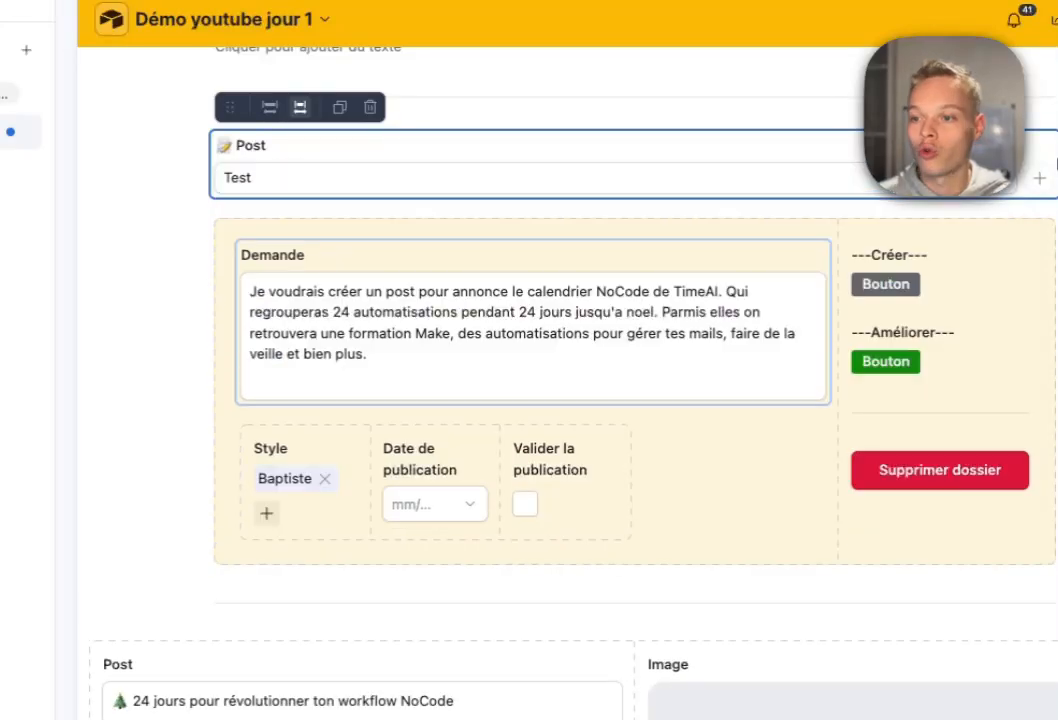
drag(600, 370, 723, 404)
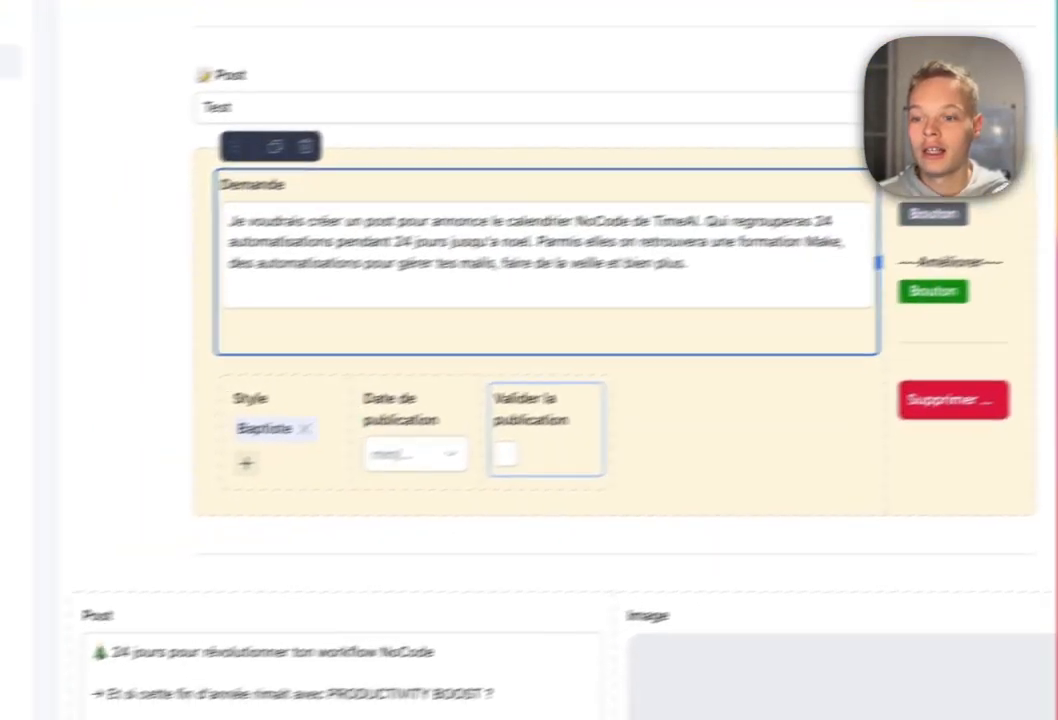
click(385, 475)
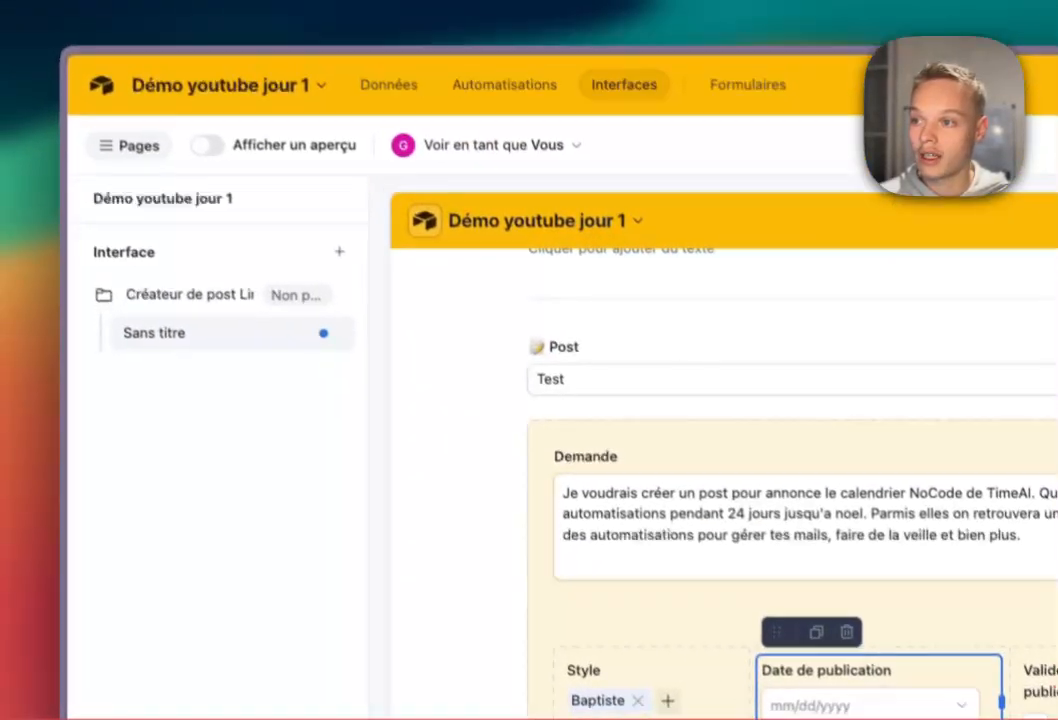
Preview the interface as an end user and look over the generated post text.
click(208, 145)
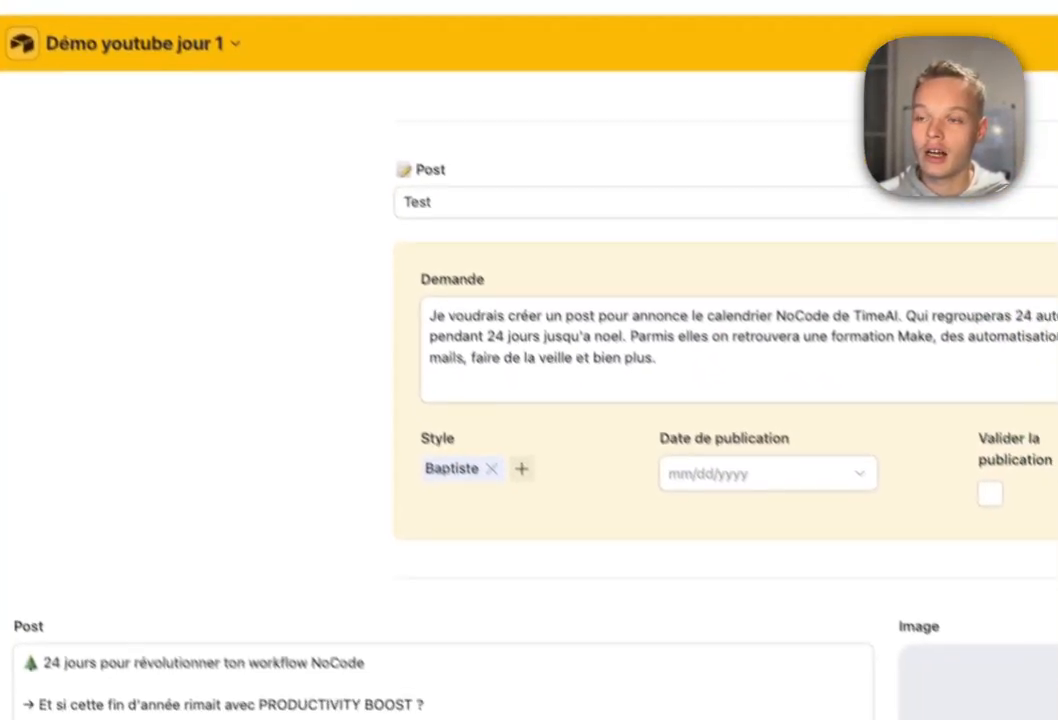
scroll(528, 400, down, 12)
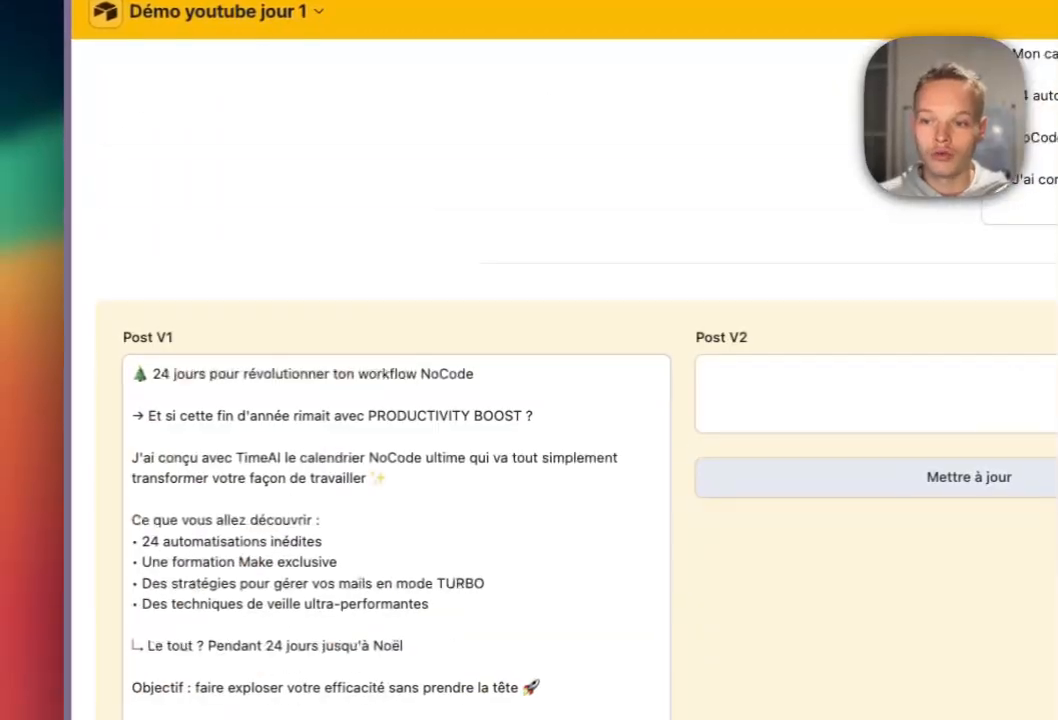
scroll(528, 400, up, 7)
scroll(528, 400, up, 6)
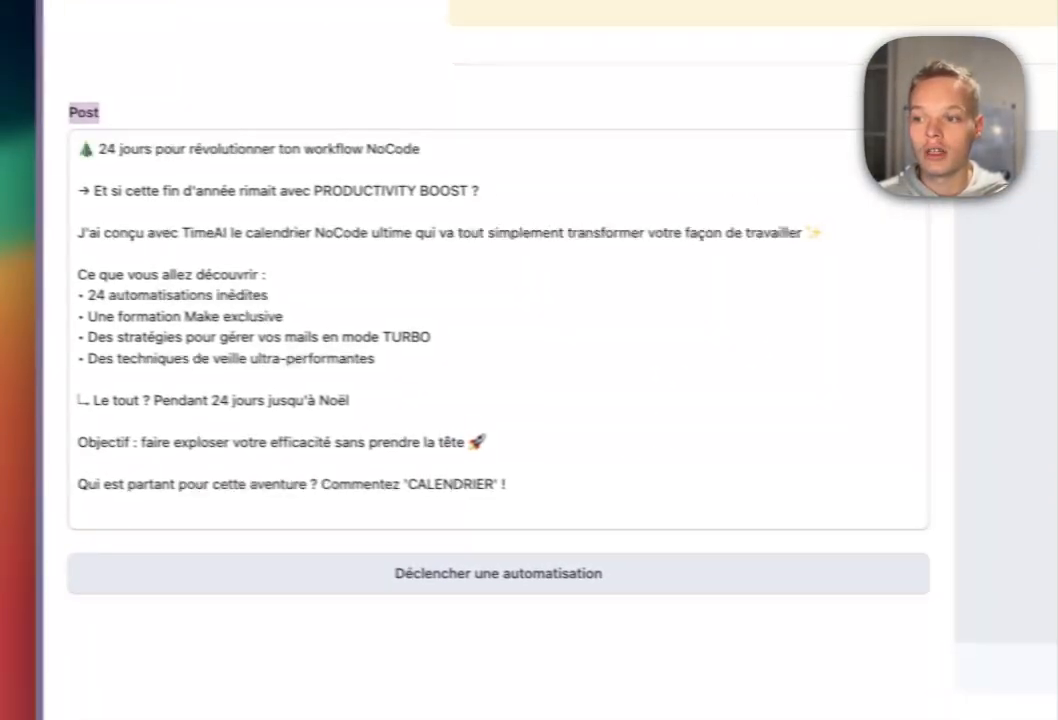
drag(508, 485, 190, 170)
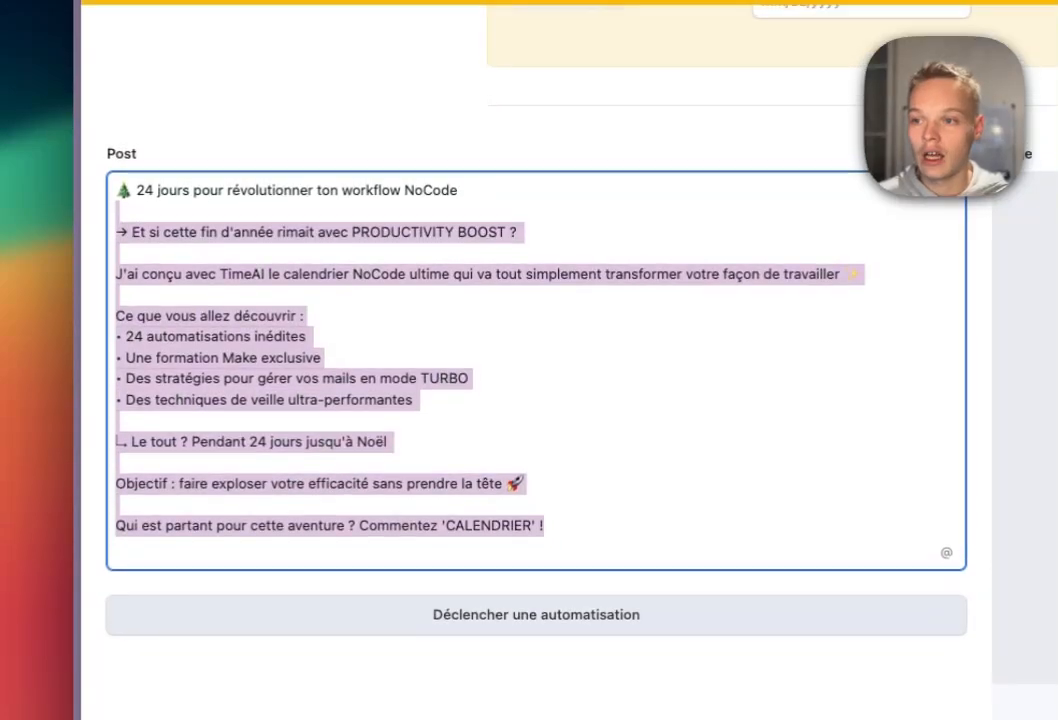
scroll(190, 170, up, 2)
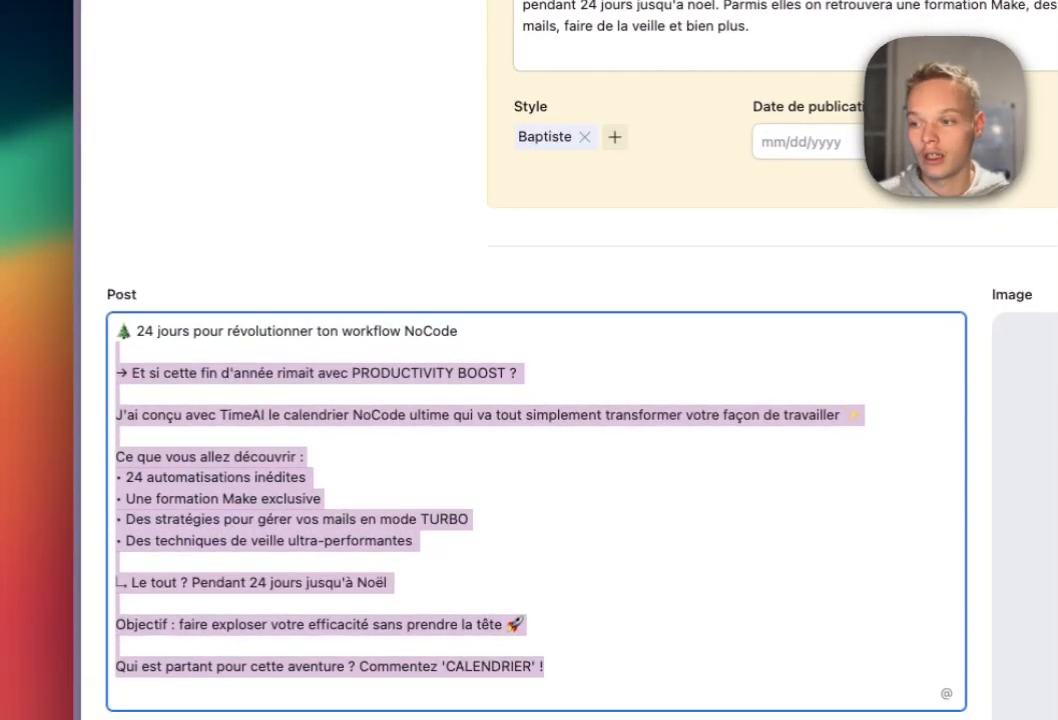
scroll(291, 381, down, 1)
click(291, 381)
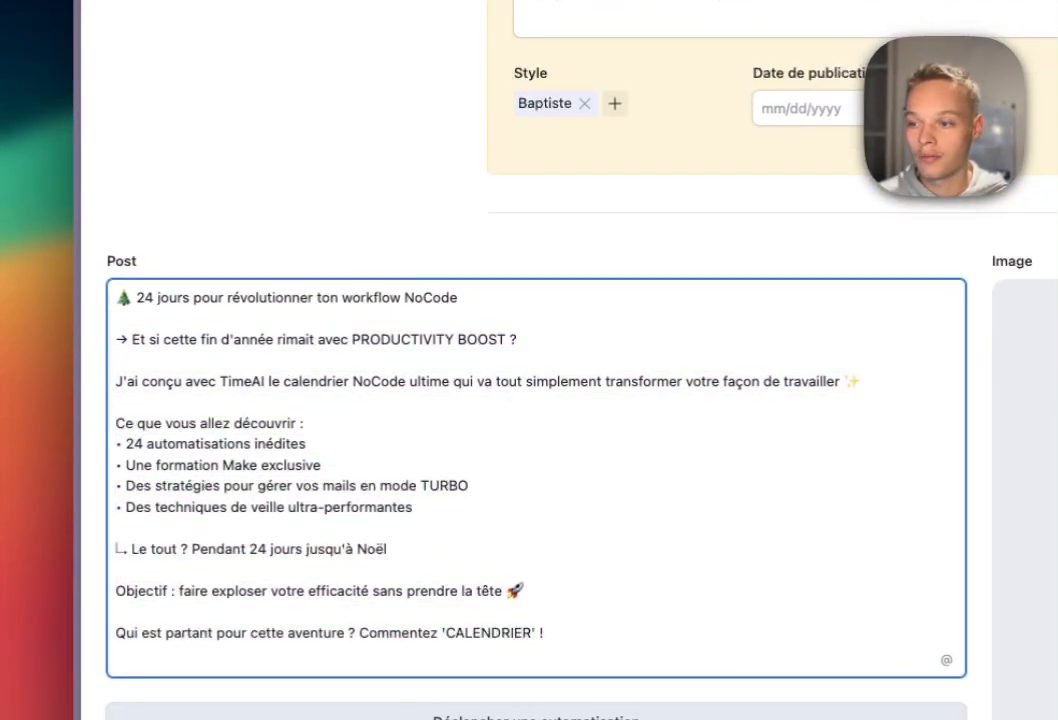
scroll(536, 400, down, 5)
drag(117, 162, 117, 306)
scroll(117, 306, up, 1)
scroll(536, 450, down, 13)
scroll(536, 450, up, 8)
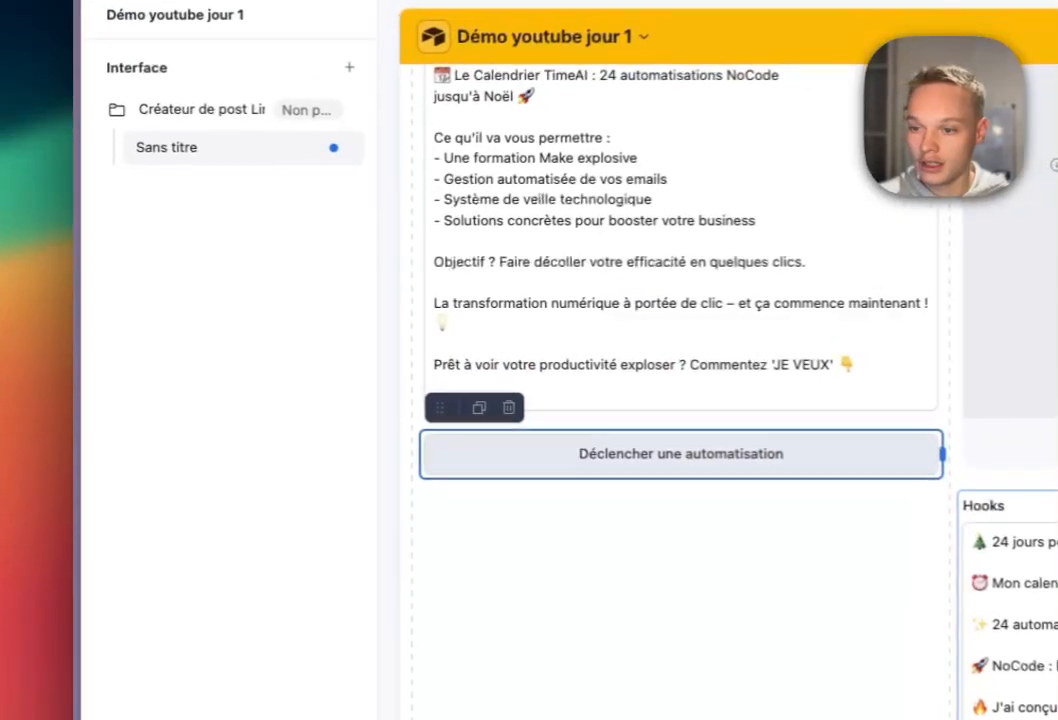
scroll(730, 400, down, 8)
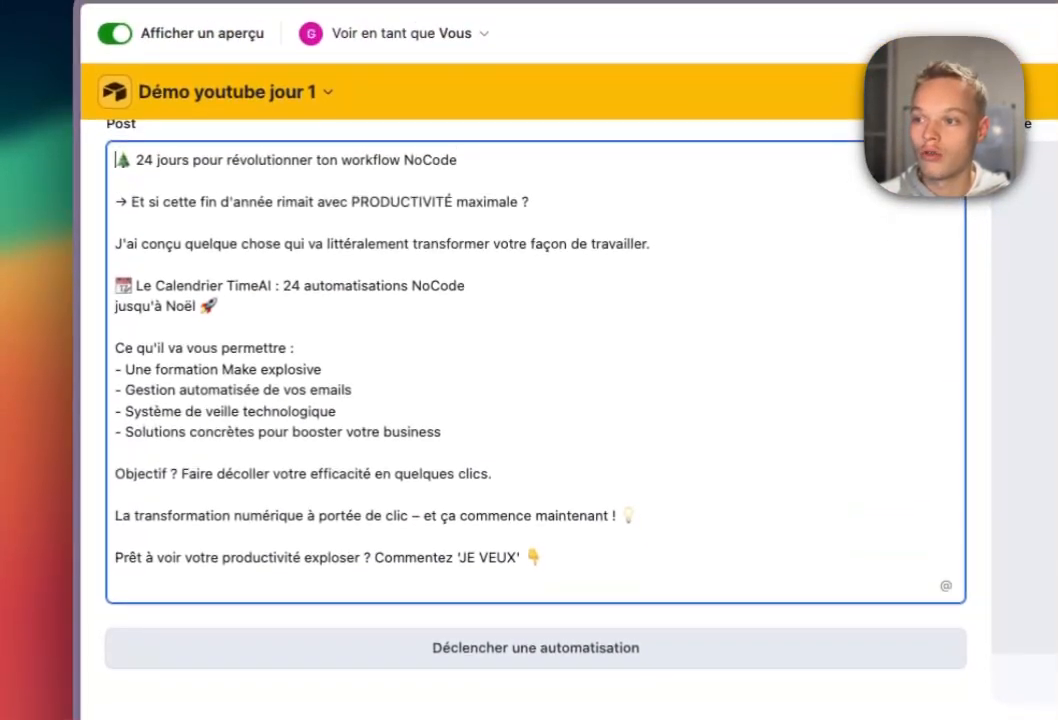
drag(118, 49, 140, 363)
drag(495, 484, 449, 526)
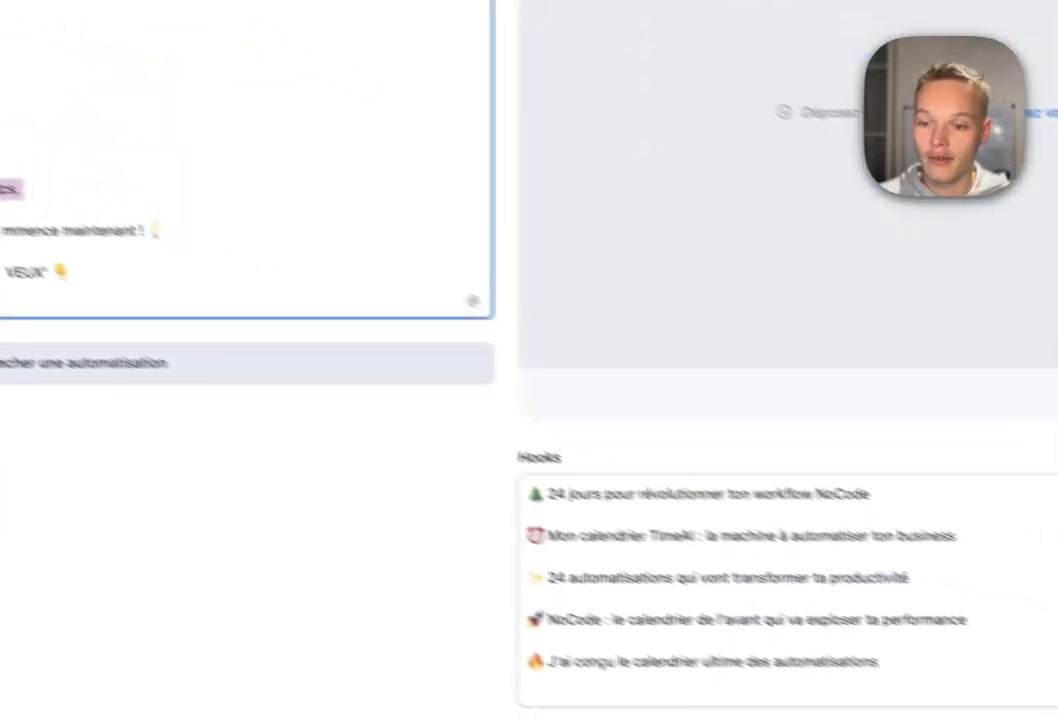
click(462, 466)
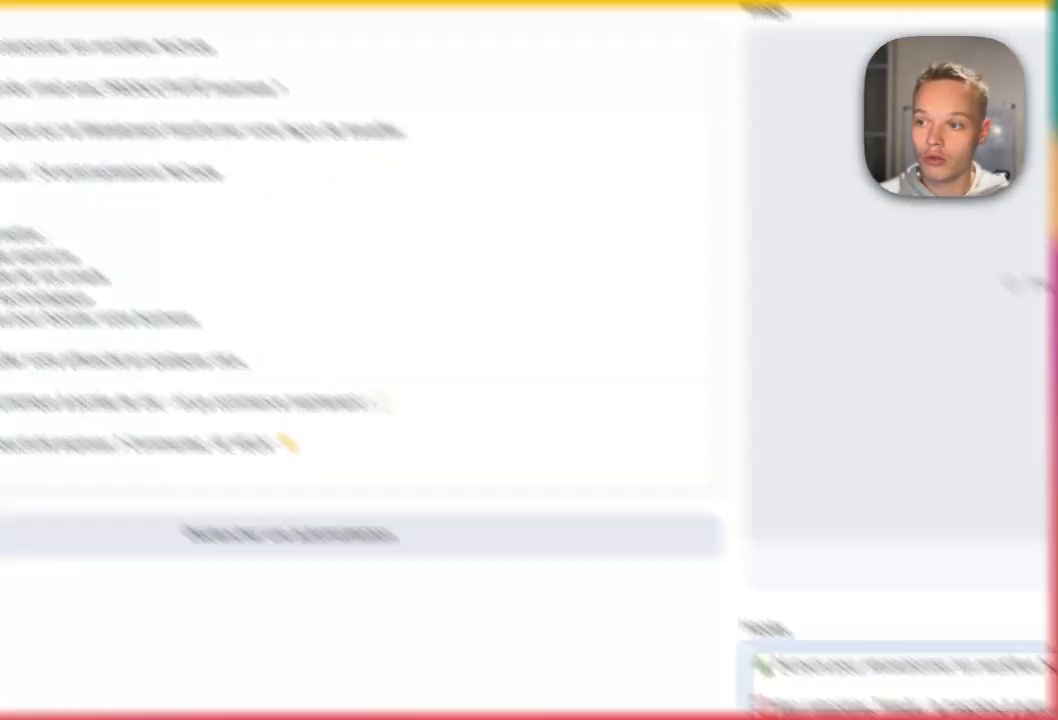
drag(433, 220, 215, 220)
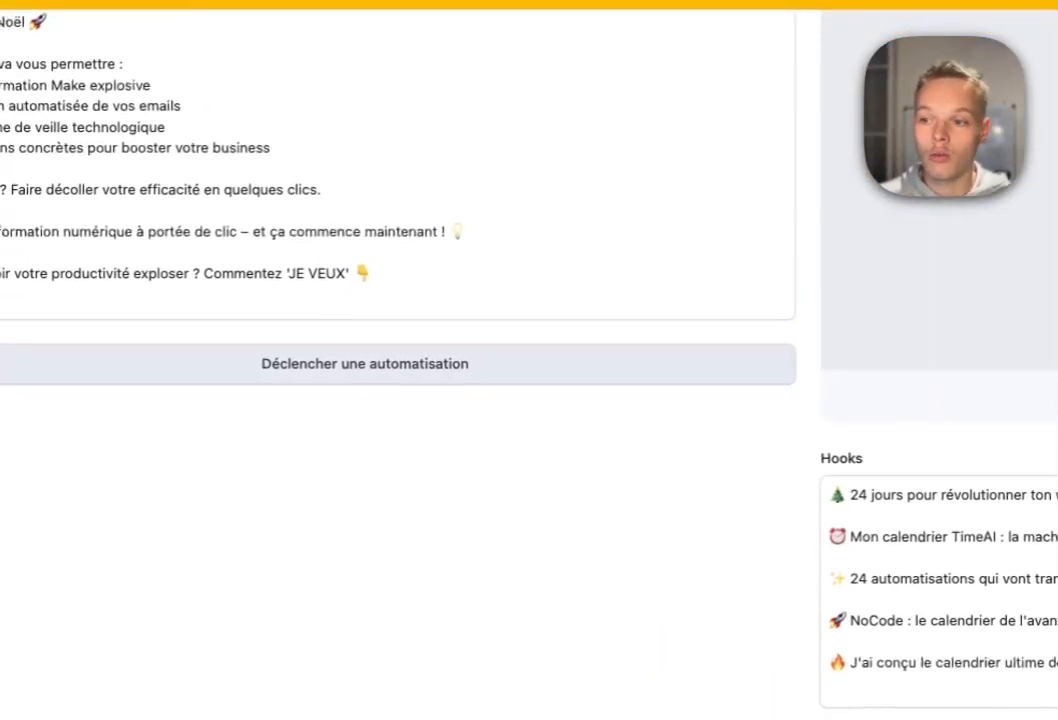
Run the automation to save a new version, compare Post V1 with Post V2, and add a writing style.
click(368, 363)
scroll(368, 363, down, 3)
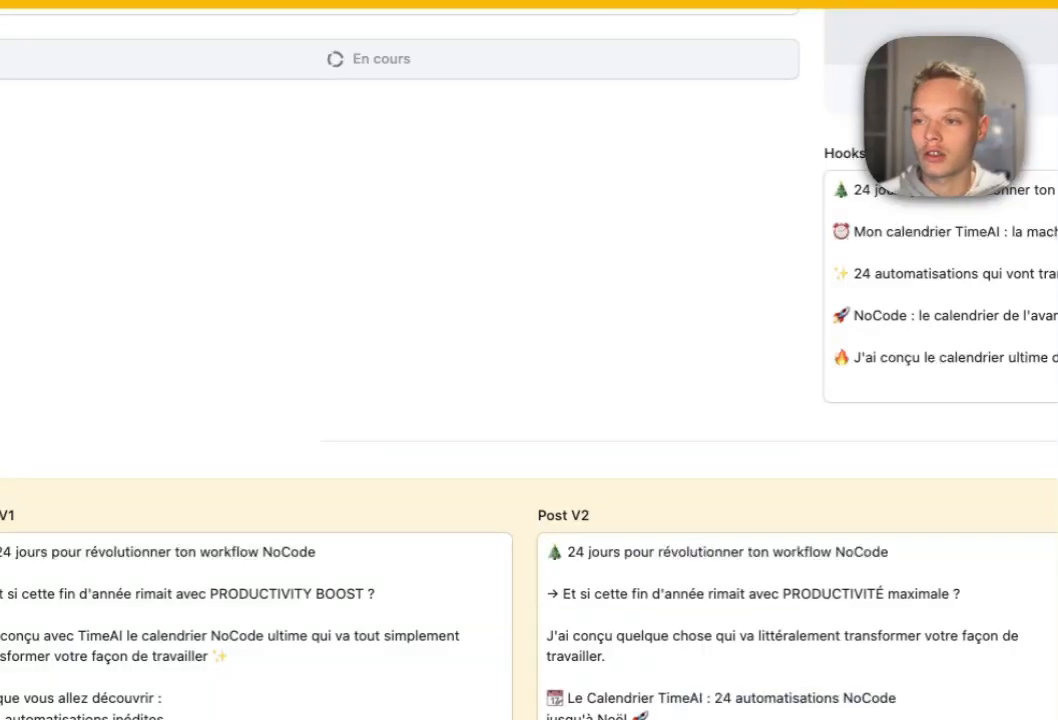
scroll(368, 363, up, 1)
scroll(603, 435, down, 2)
drag(603, 435, 770, 644)
click(250, 455)
click(584, 494)
click(172, 432)
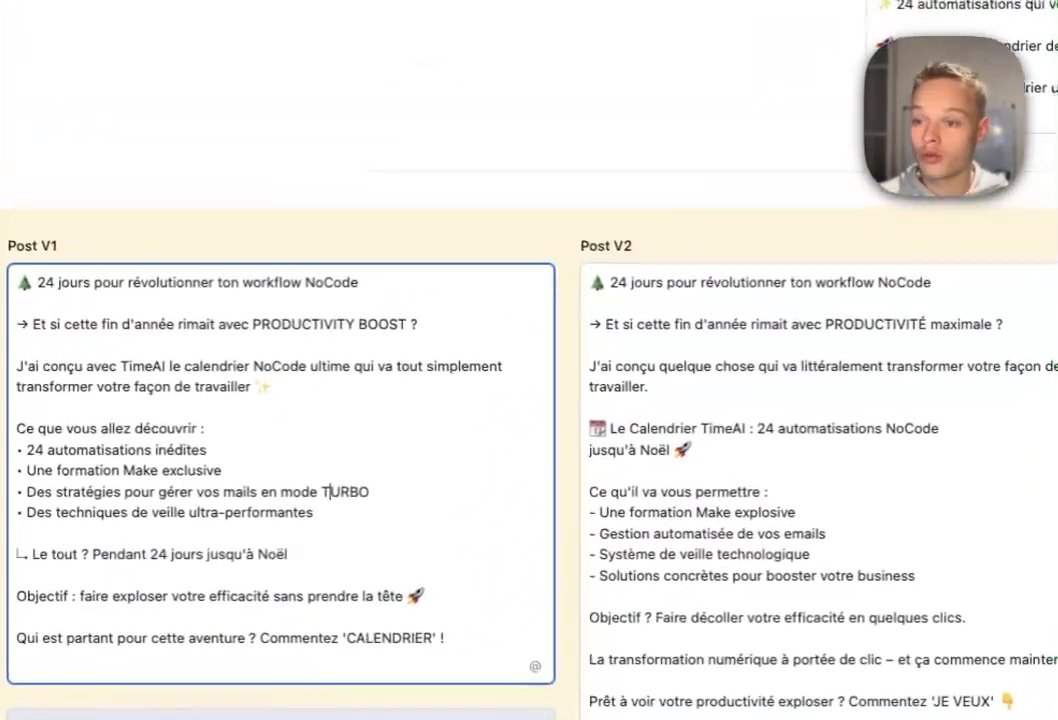
scroll(172, 432, up, 6)
scroll(420, 360, up, 5)
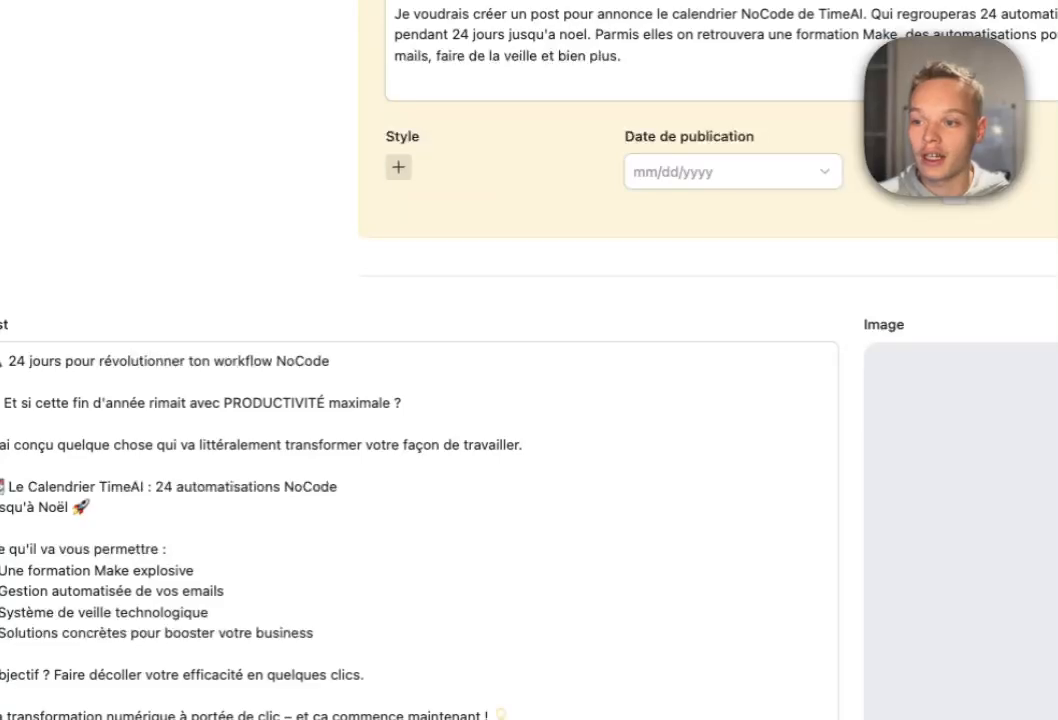
click(398, 167)
click(430, 253)
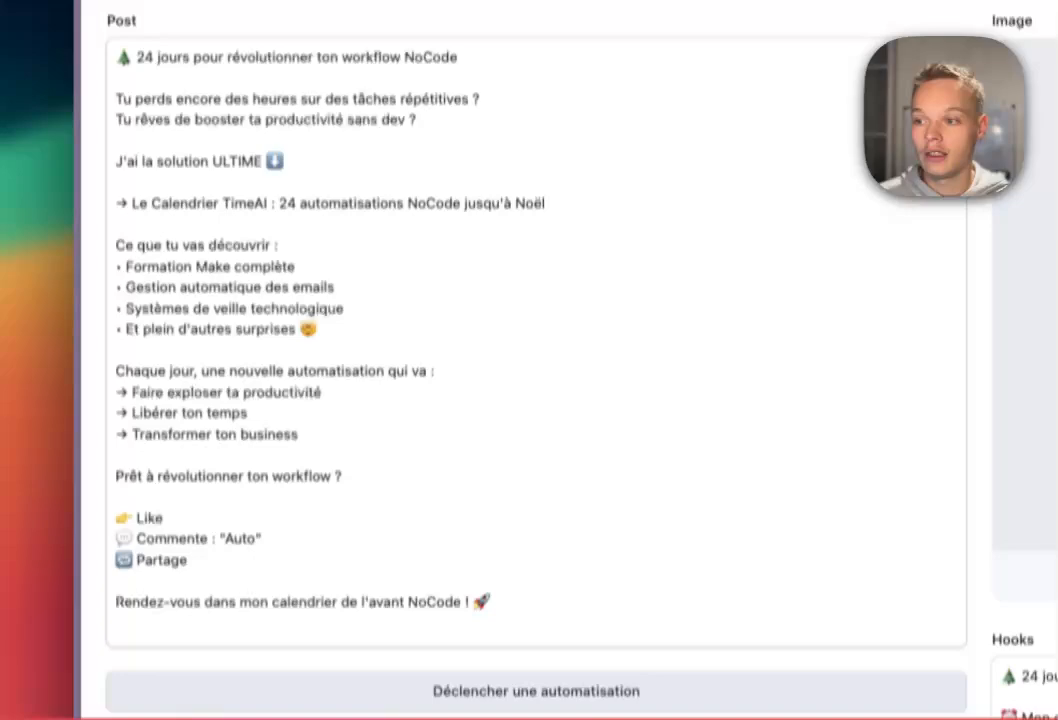
Review the Post V2 text, selecting its opening lines, daily benefits list and call-to-action.
scroll(536, 400, up, 1)
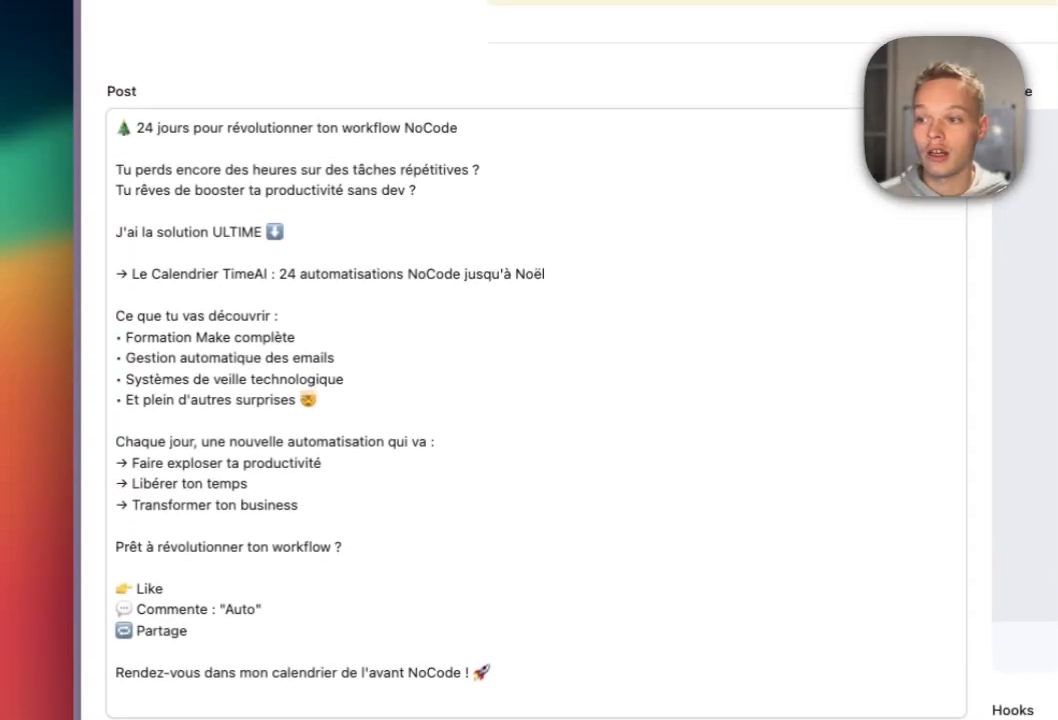
click(343, 555)
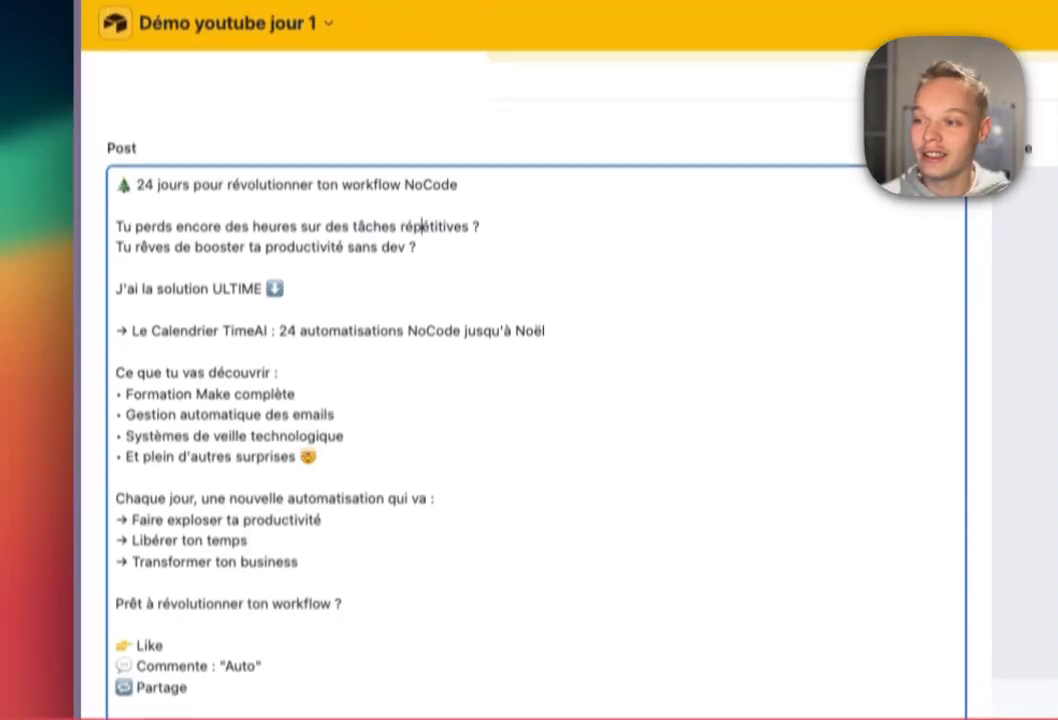
drag(145, 137, 276, 137)
drag(166, 179, 268, 179)
scroll(536, 400, down, 3)
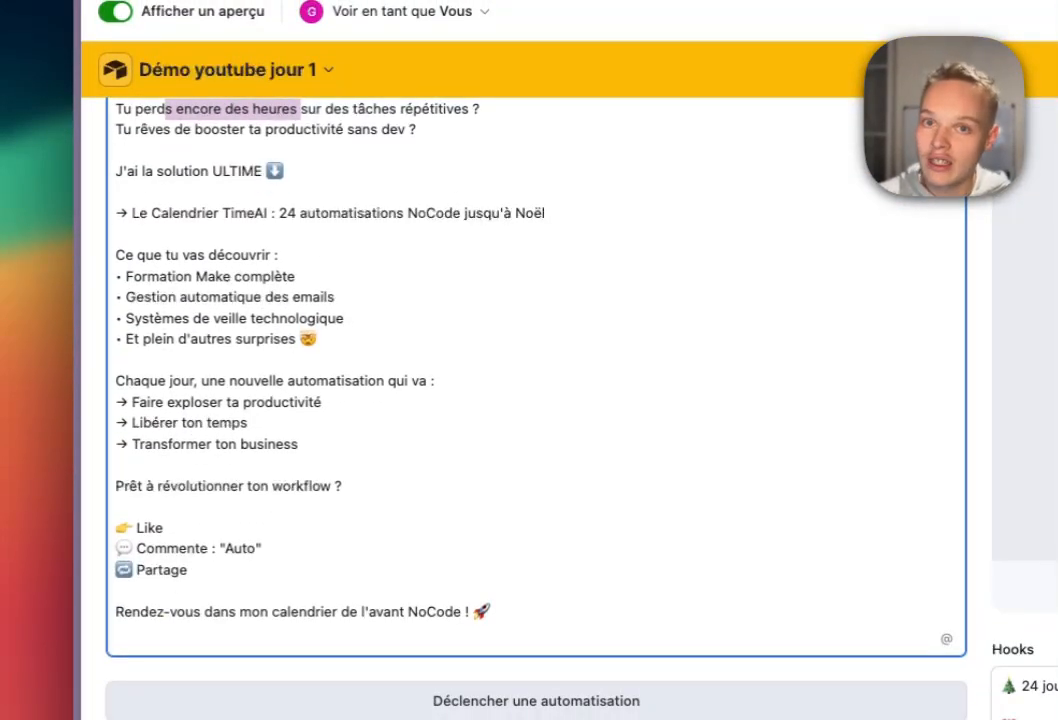
scroll(536, 400, up, 2)
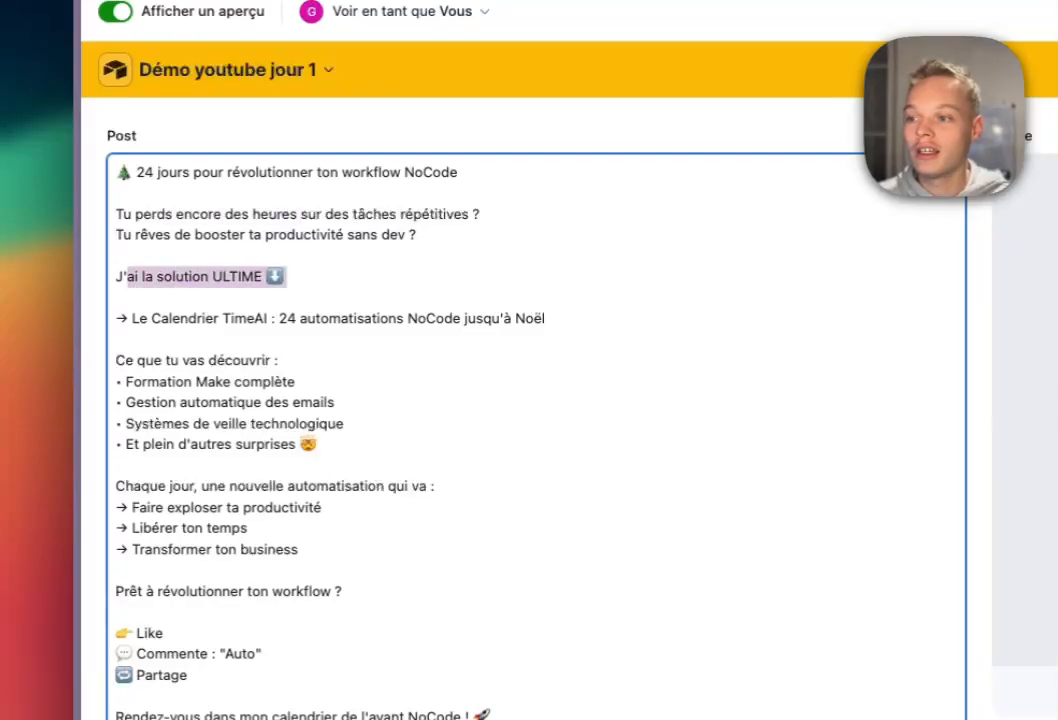
drag(287, 277, 300, 550)
drag(134, 633, 154, 654)
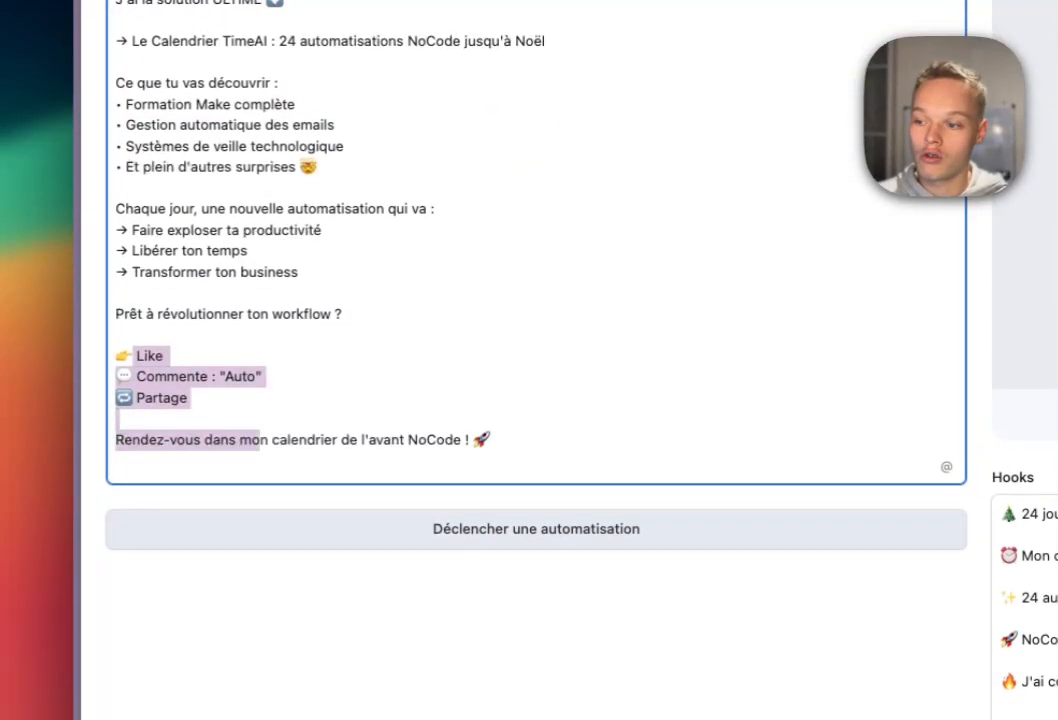
scroll(536, 400, down, 5)
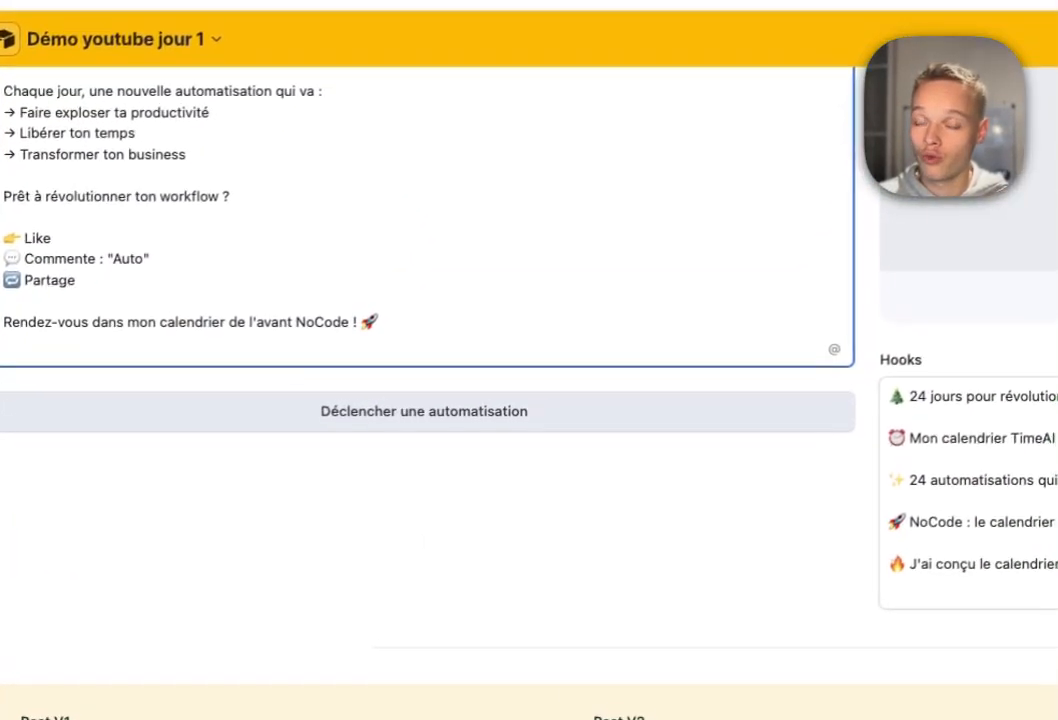
scroll(536, 400, up, 1)
scroll(536, 400, up, 3)
scroll(536, 400, down, 7)
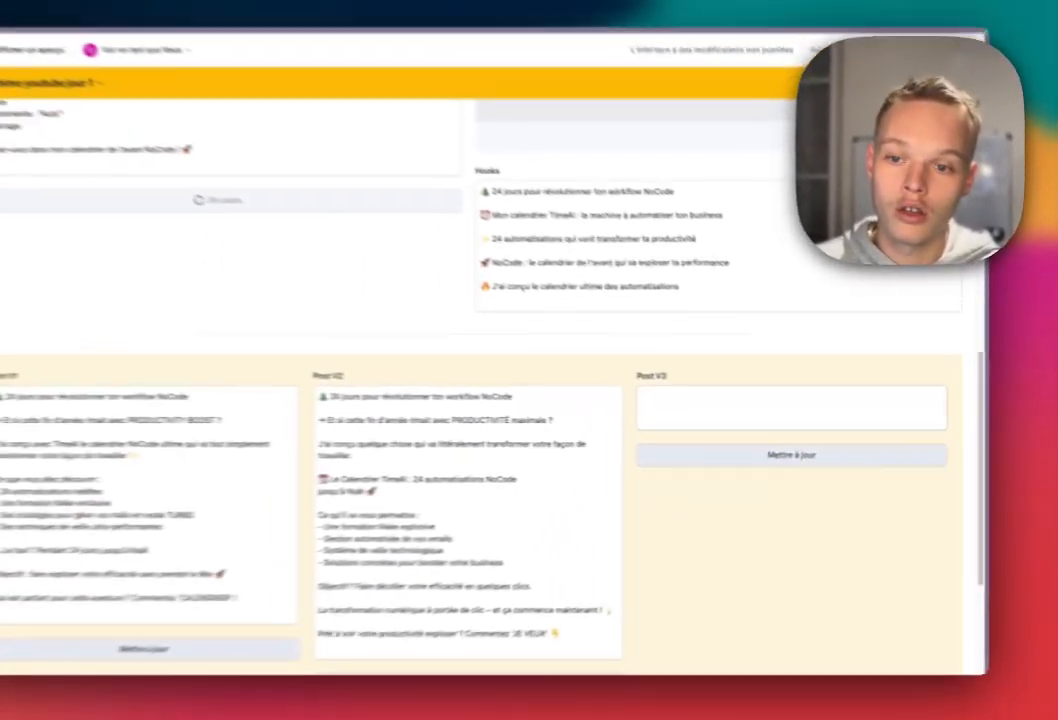
scroll(530, 400, down, 4)
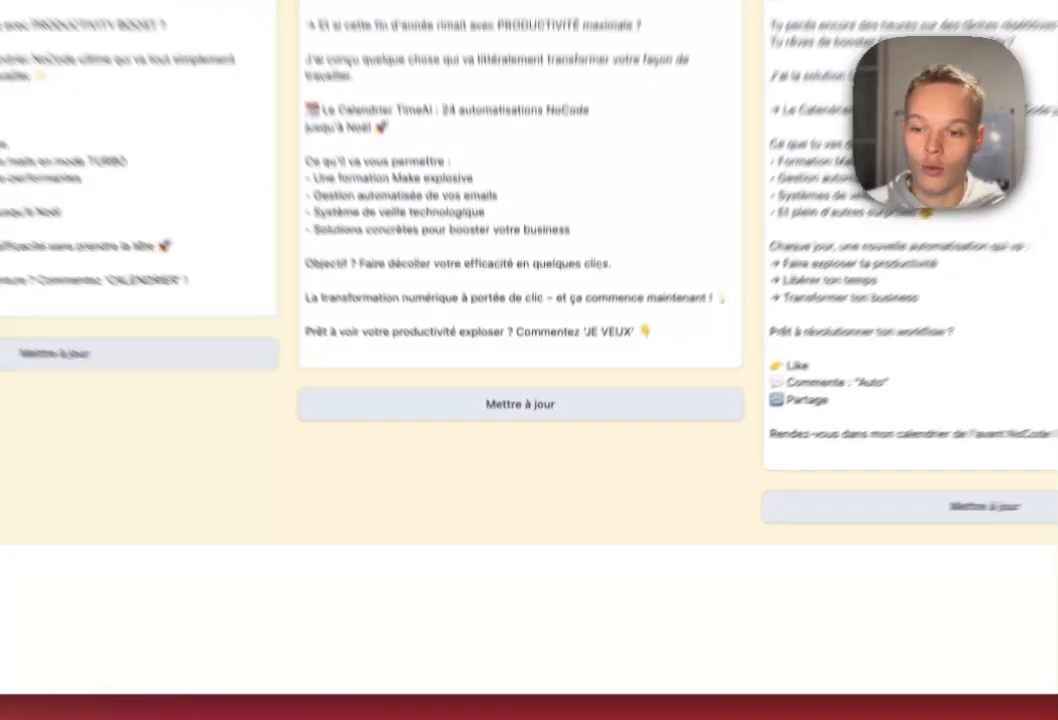
Copy Post V2 into the Post field with Mettre à jour and check the result.
click(525, 467)
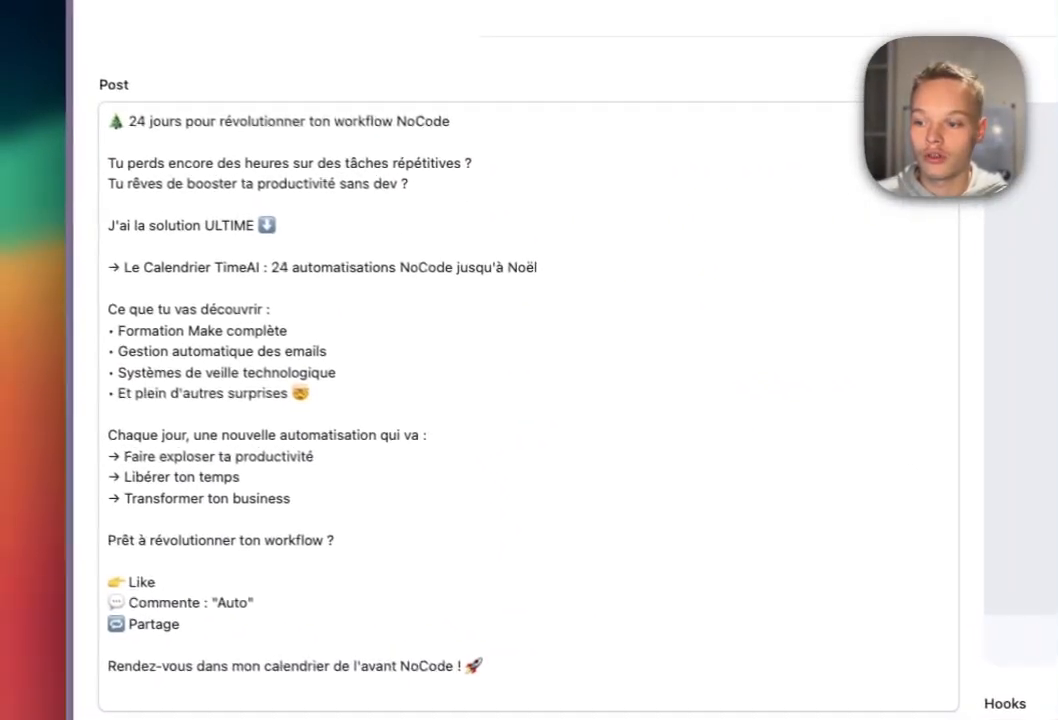
scroll(530, 400, down, 2)
drag(112, 247, 190, 624)
scroll(536, 380, down, 1)
scroll(536, 380, up, 4)
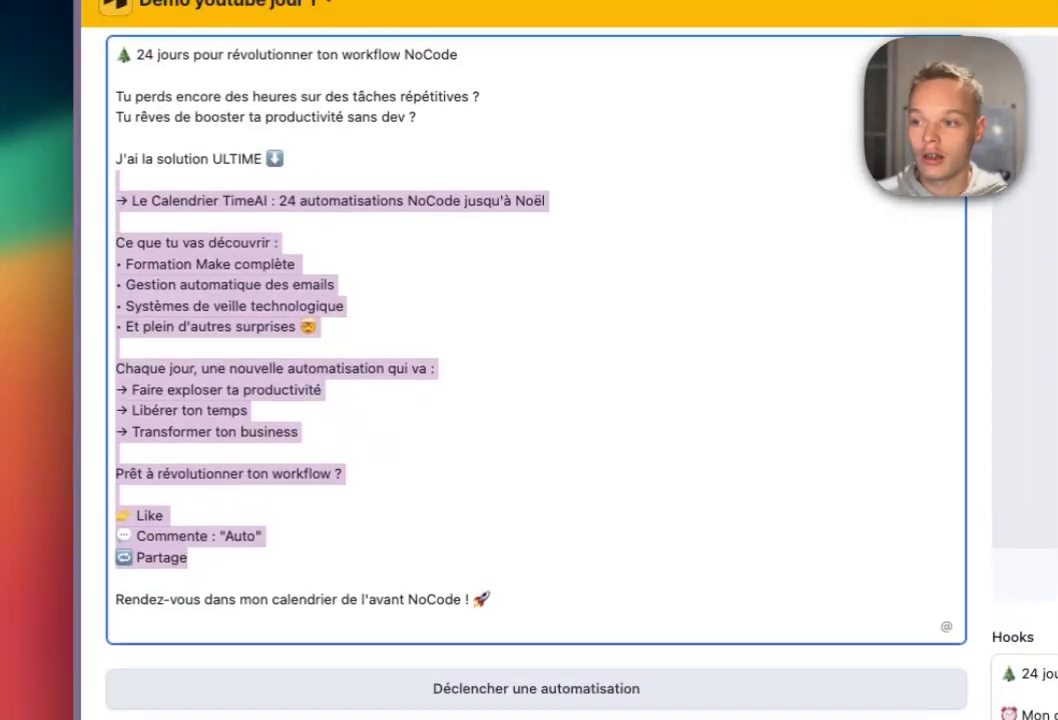
scroll(530, 400, down, 4)
scroll(530, 400, up, 4)
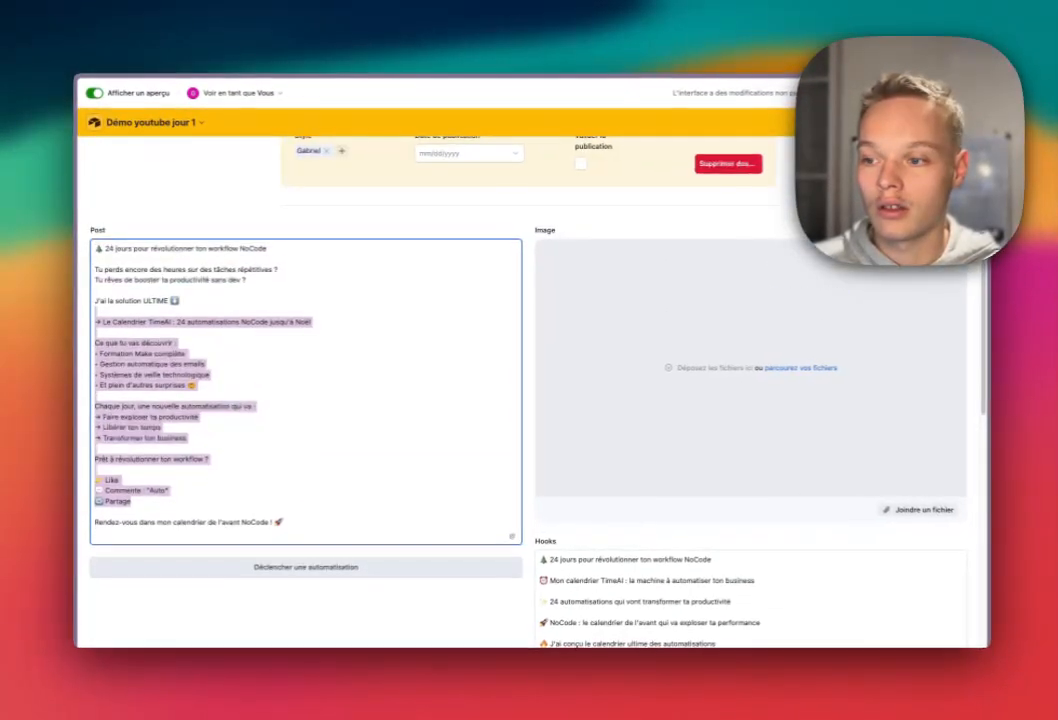
scroll(530, 400, down, 4)
scroll(530, 400, up, 4)
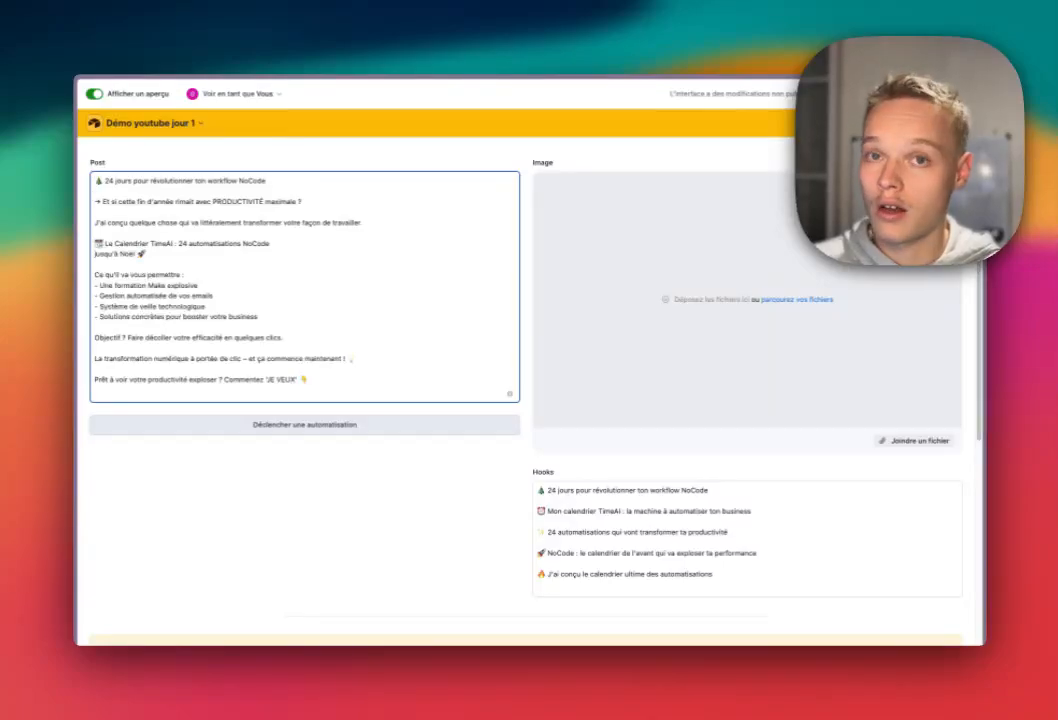
scroll(530, 400, down, 5)
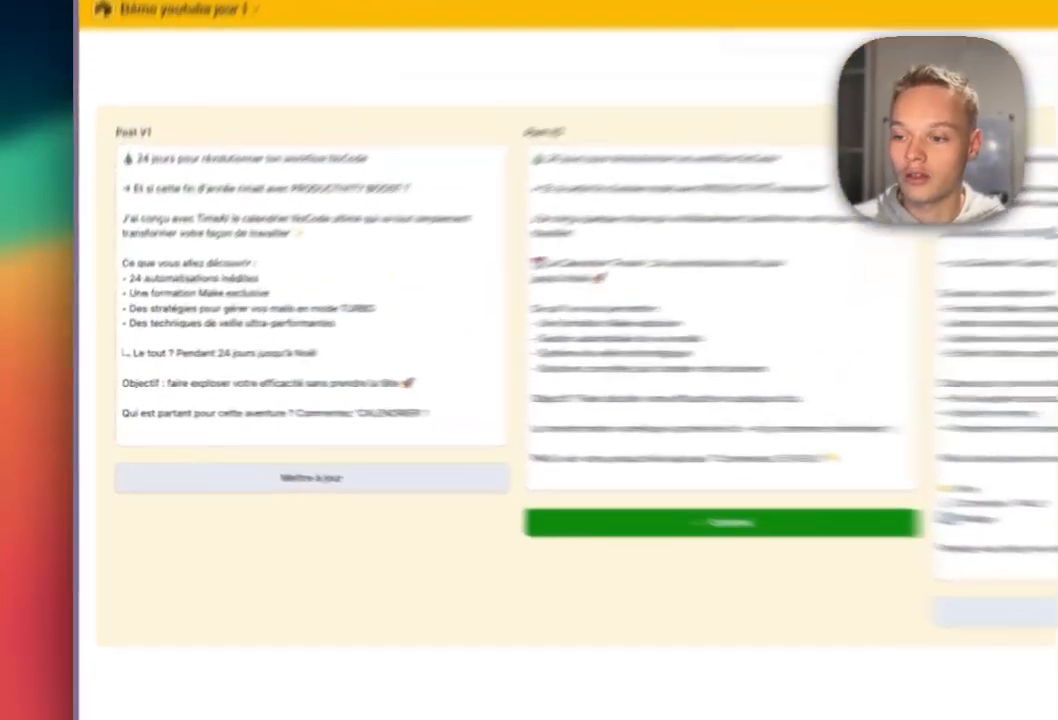
scroll(530, 400, up, 10)
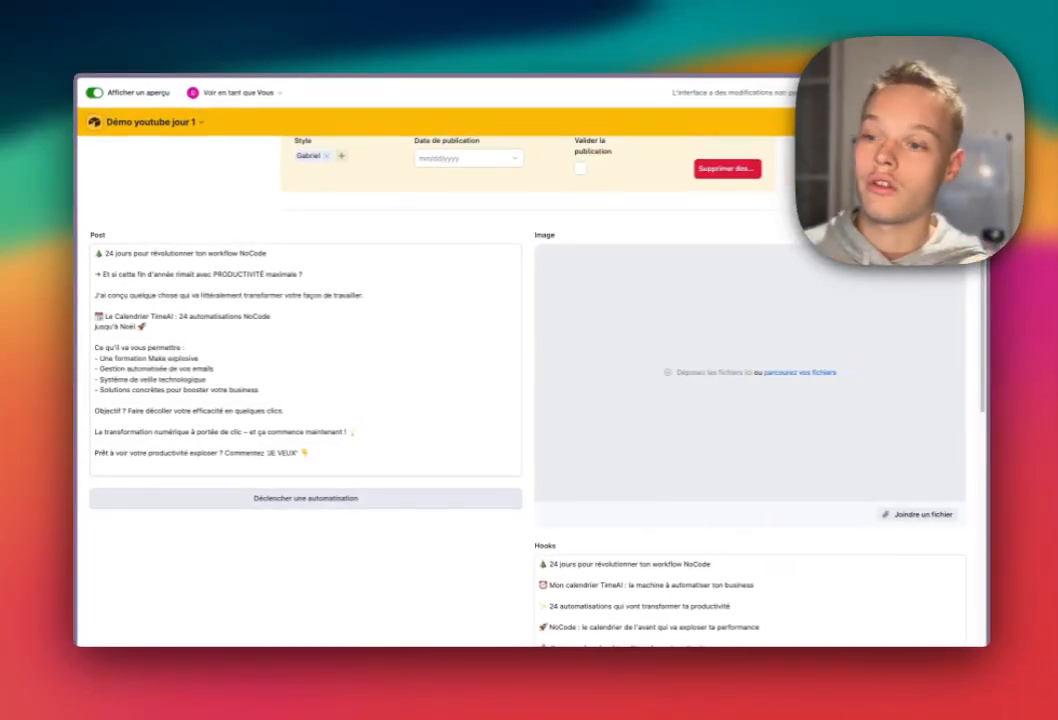
scroll(530, 400, down, 5)
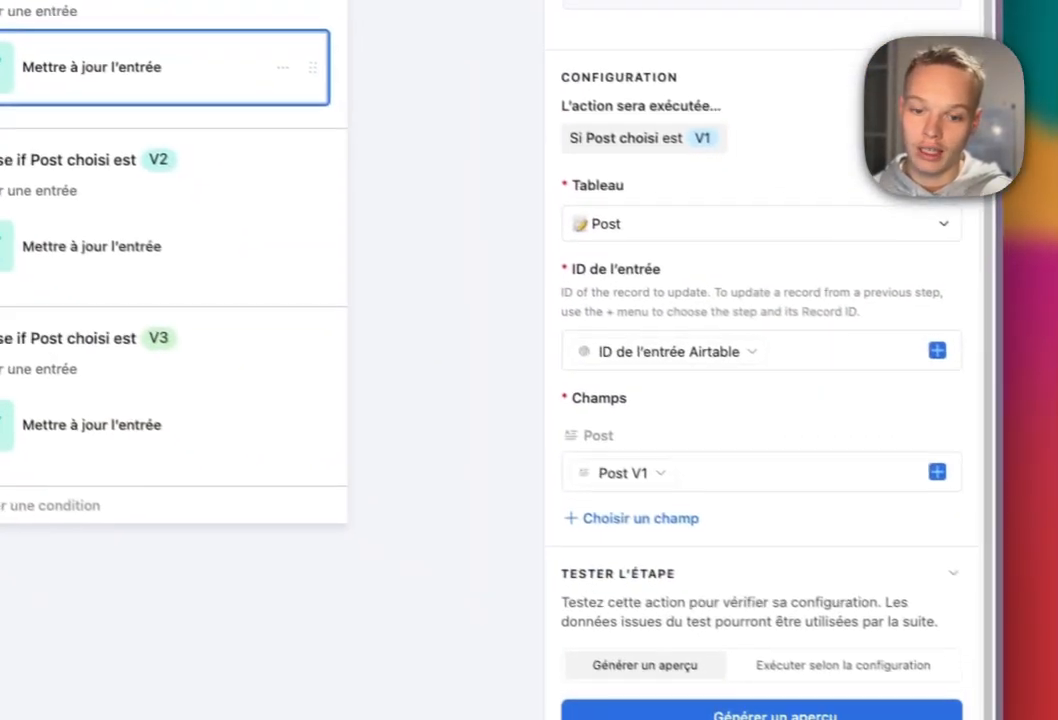
Add the Post choisi field to the V1 record-update action.
click(630, 511)
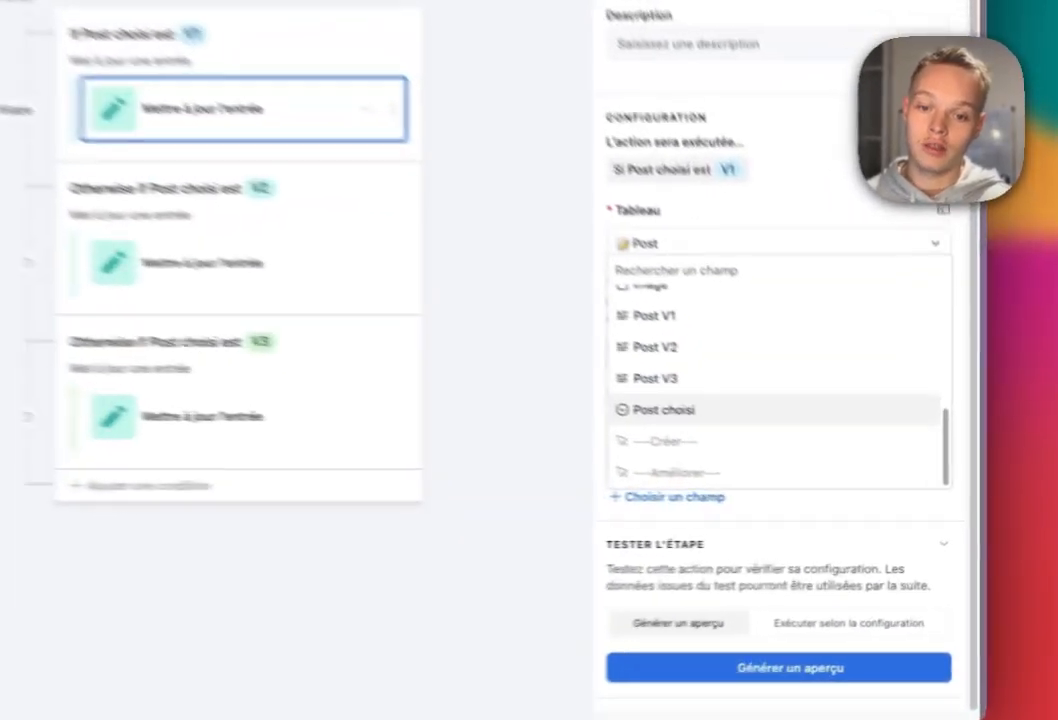
click(798, 464)
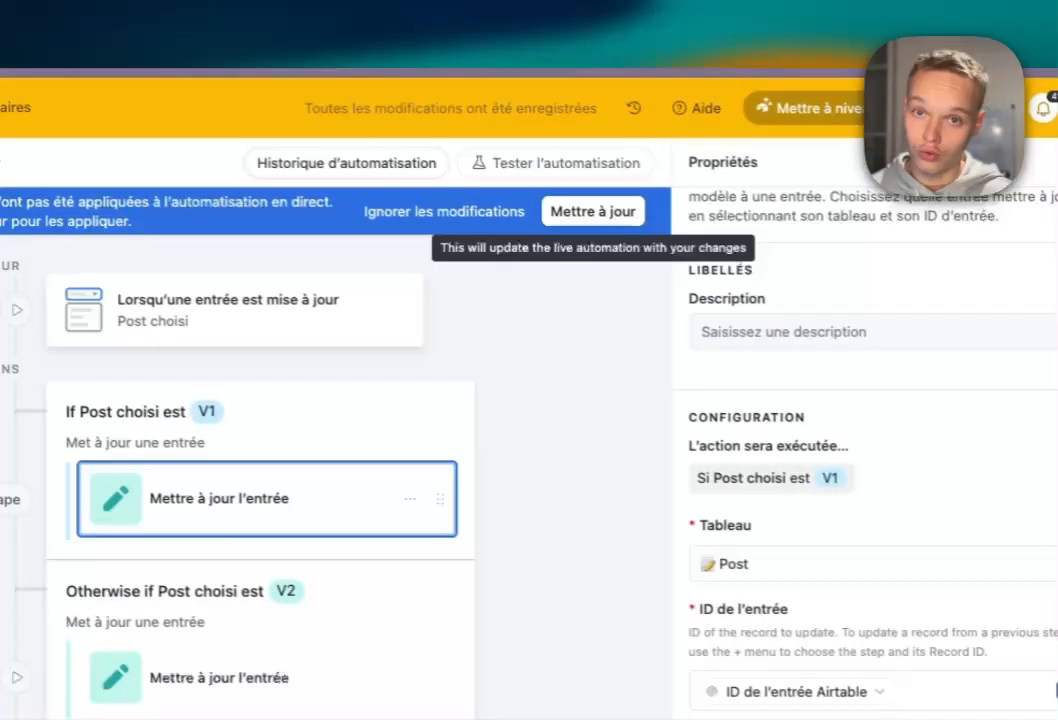
click(593, 211)
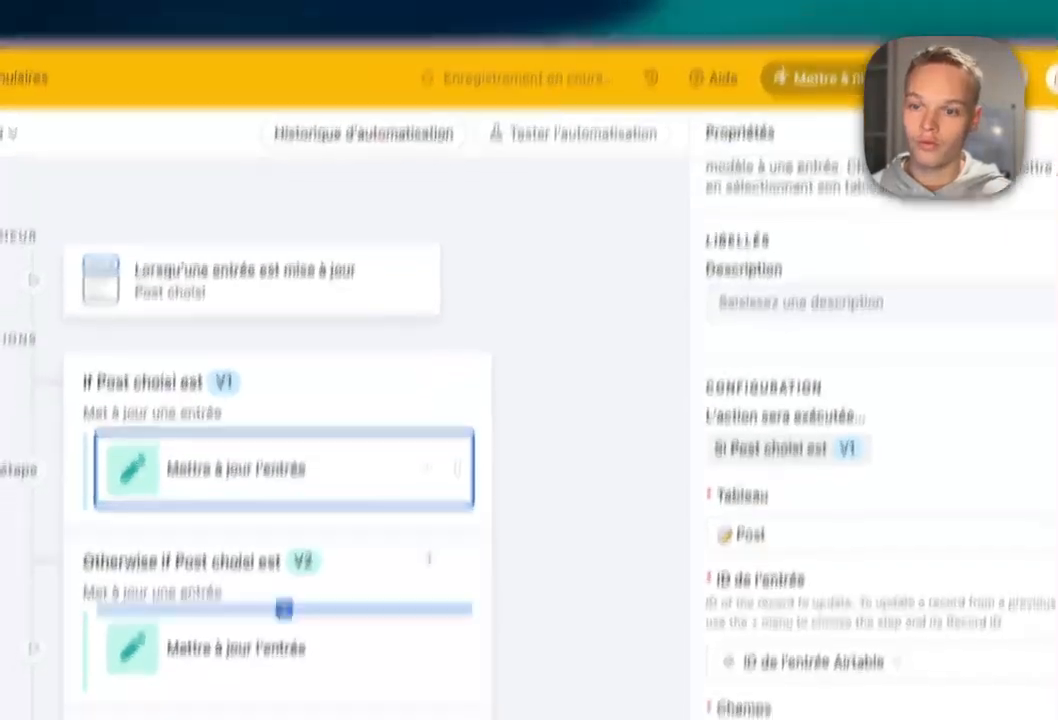
In the V2 update action, add Post choisi and set its value to Post.
click(284, 648)
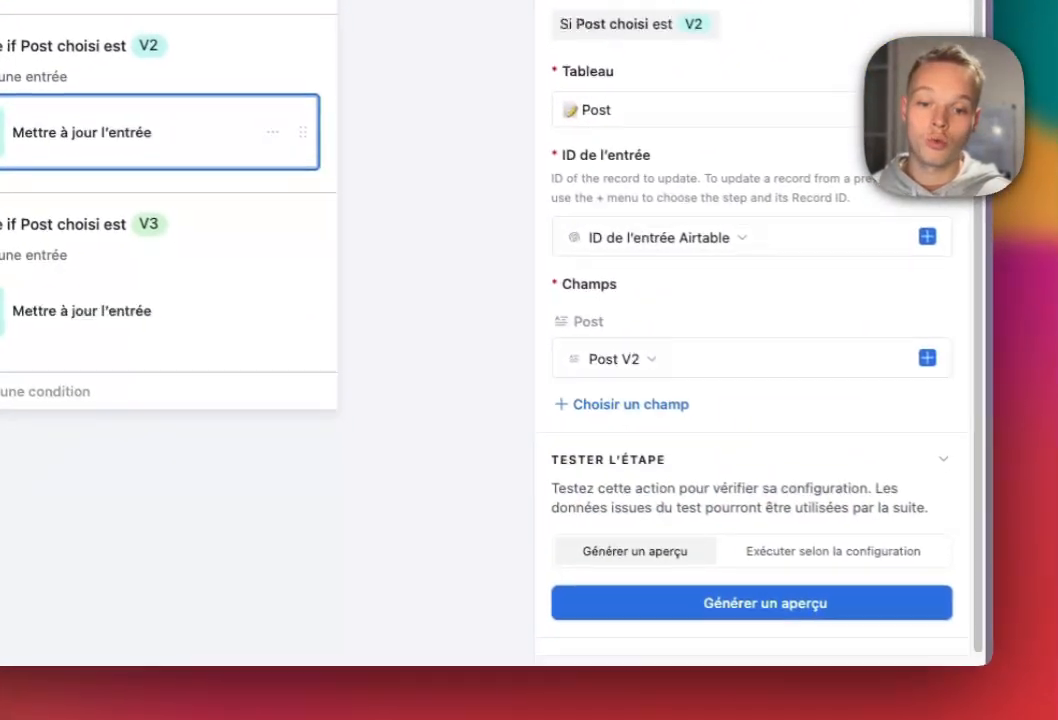
click(625, 398)
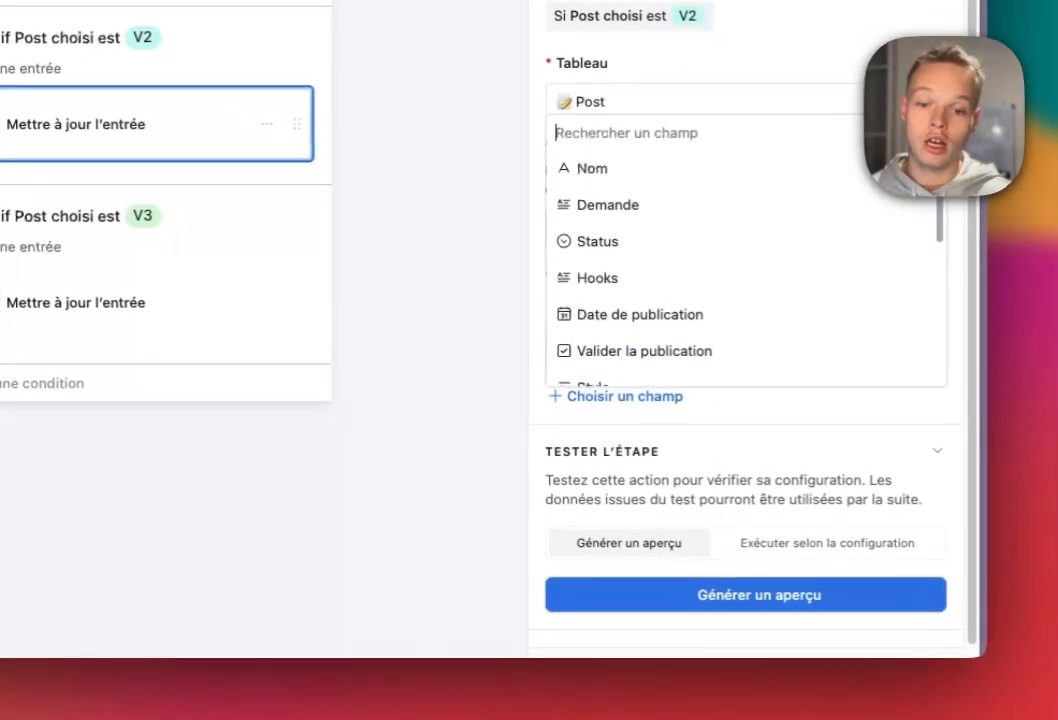
click(611, 294)
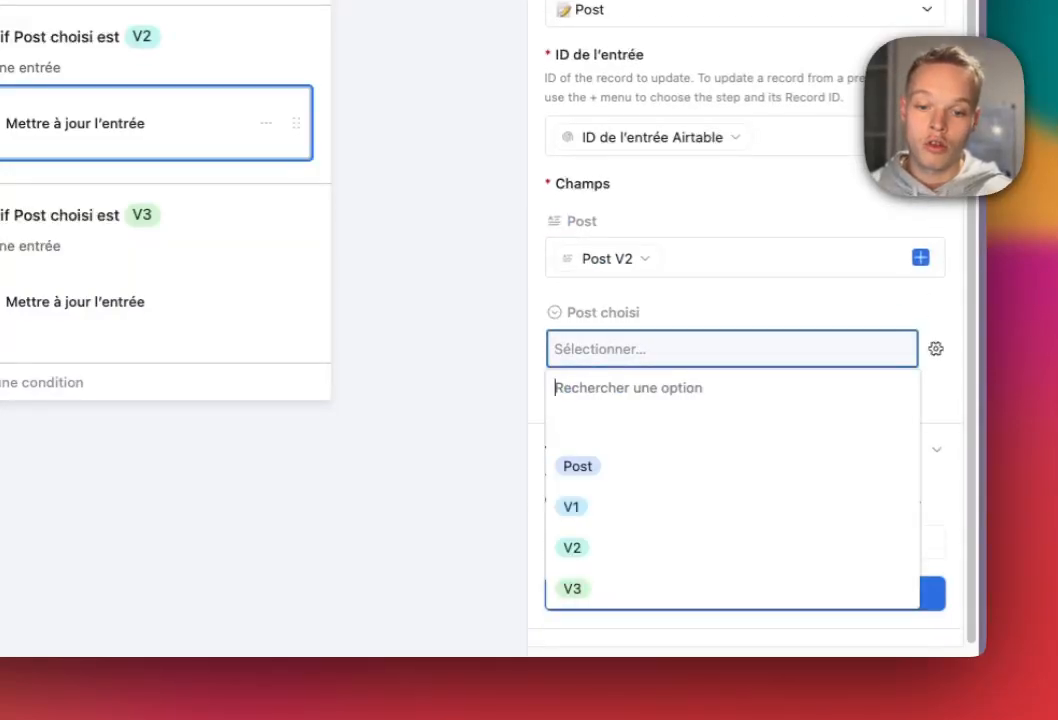
click(660, 425)
click(660, 349)
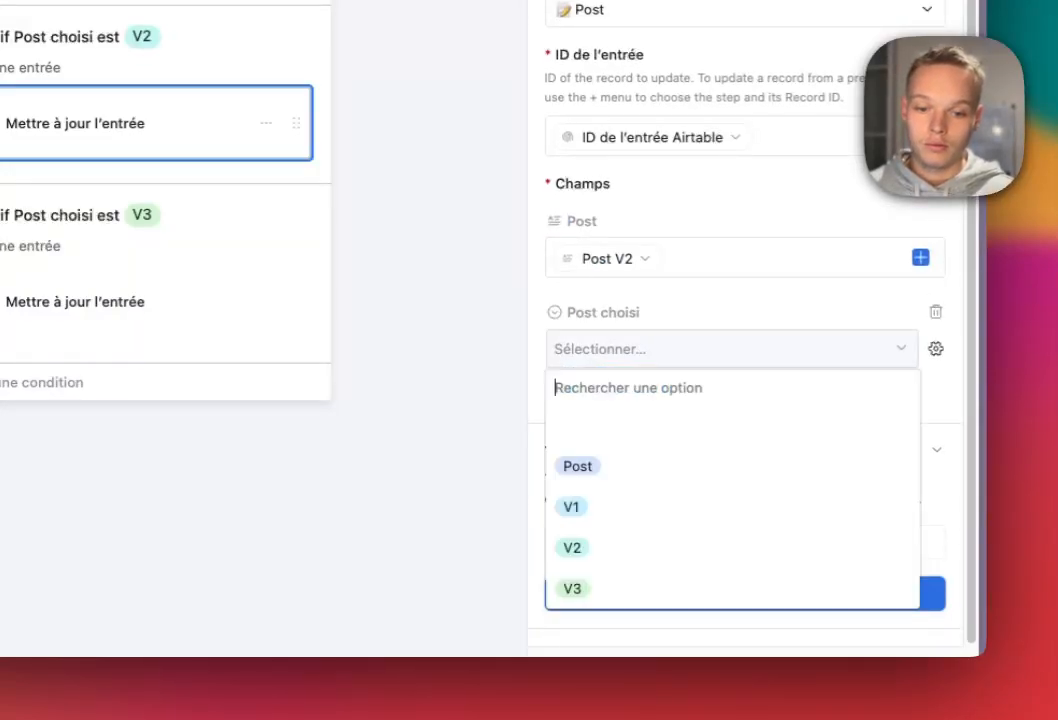
click(640, 466)
In the V3 update action, add Post choisi and set its value to Post.
click(90, 301)
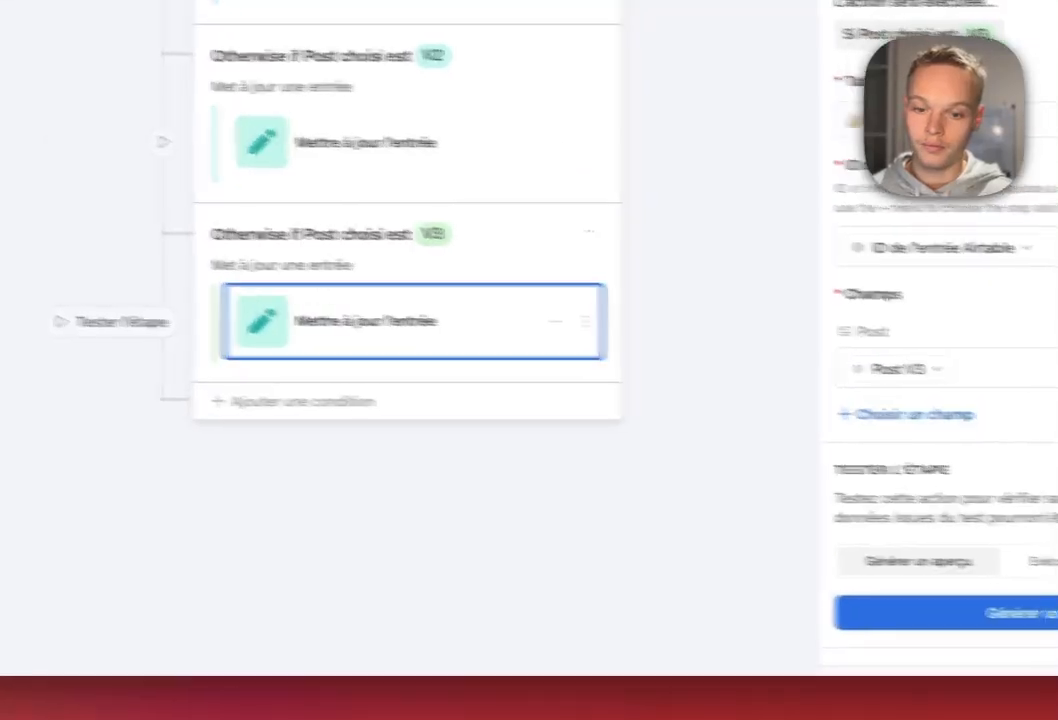
click(661, 388)
scroll(670, 300, down, 5)
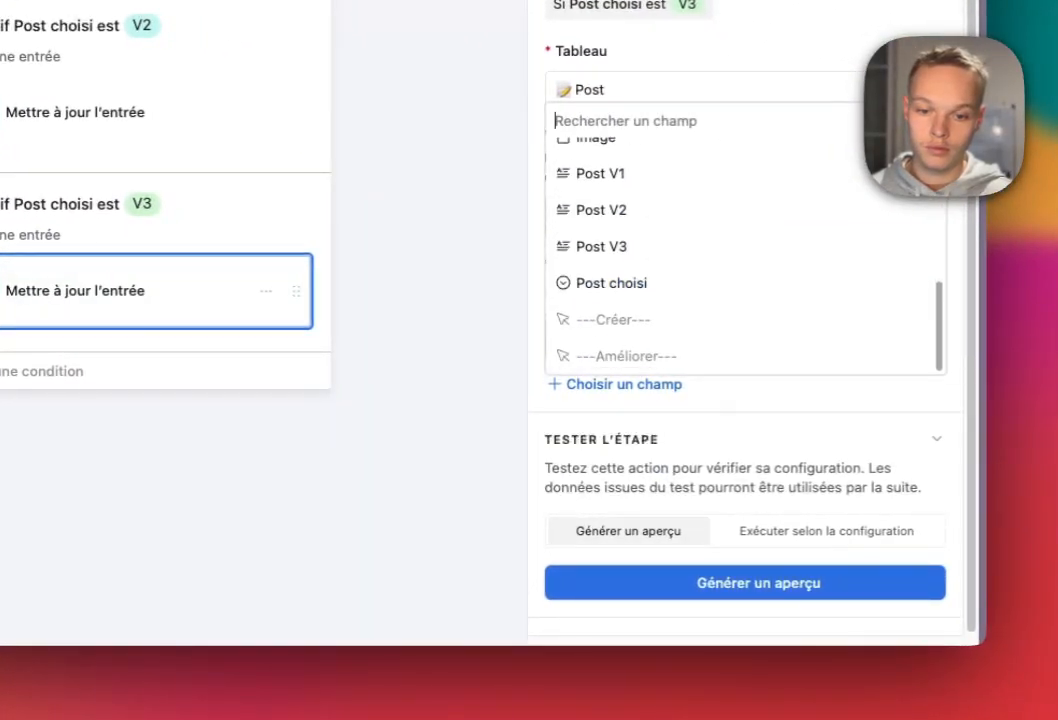
click(611, 283)
click(732, 427)
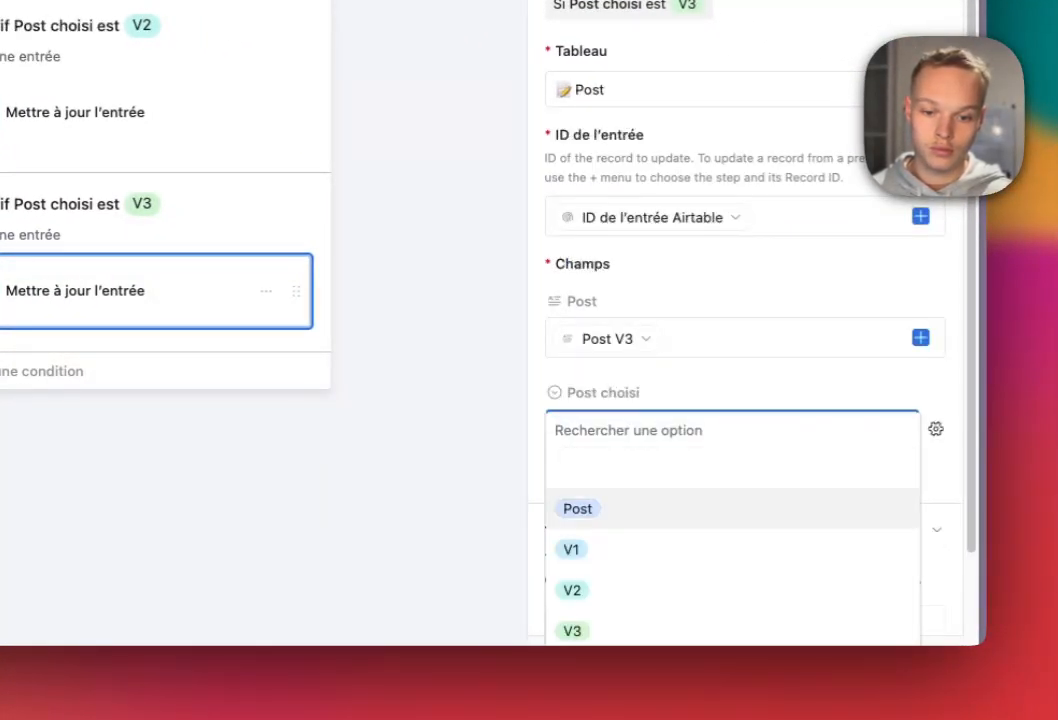
click(578, 508)
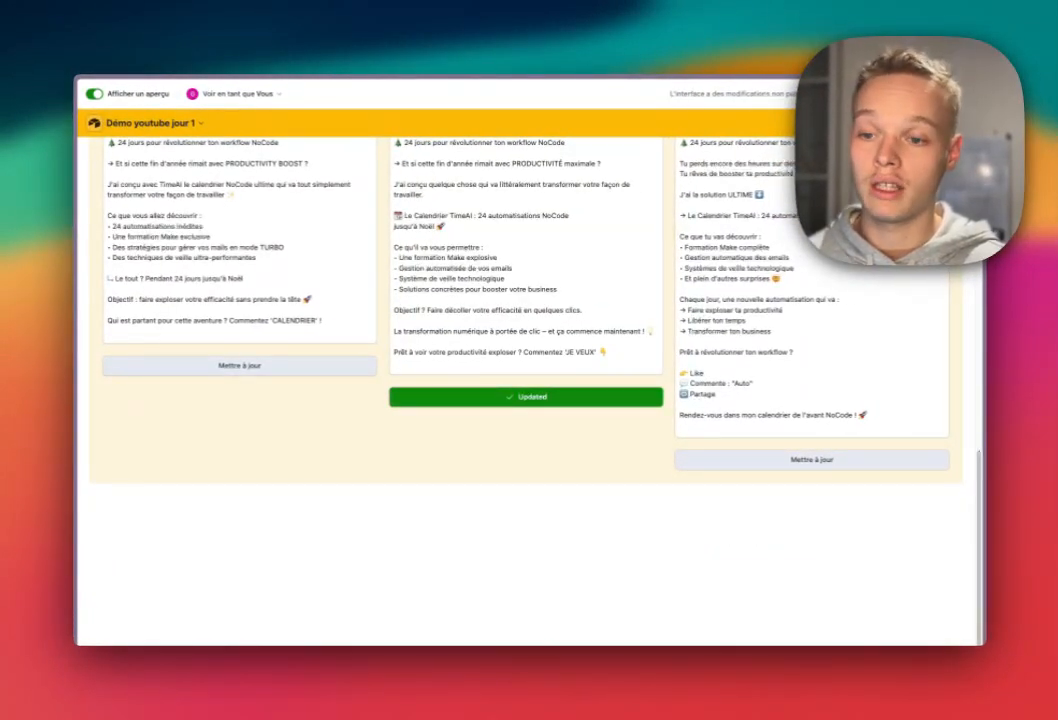
scroll(526, 390, up, 10)
scroll(526, 390, down, 8)
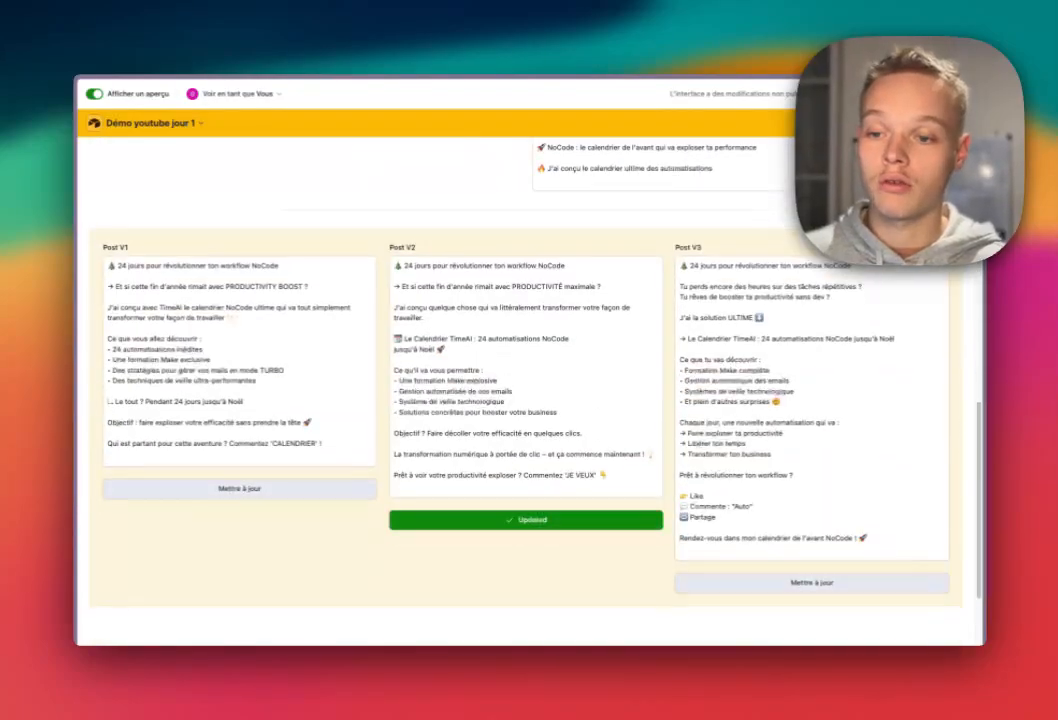
scroll(526, 390, down, 2)
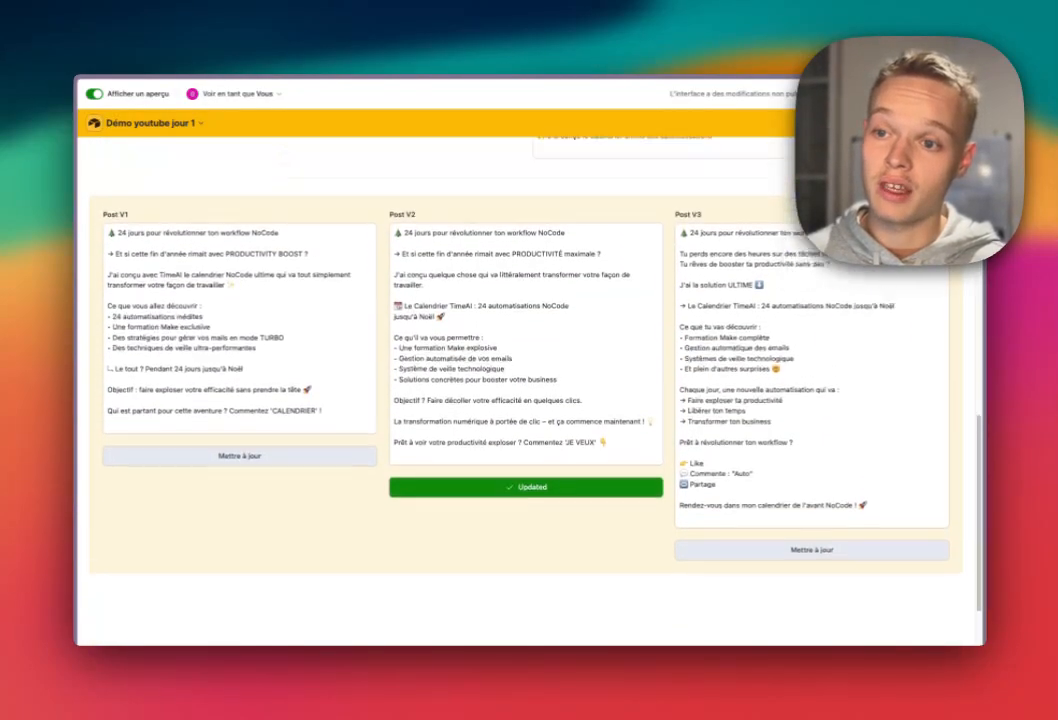
scroll(526, 390, up, 8)
scroll(526, 390, down, 6)
scroll(526, 390, up, 7)
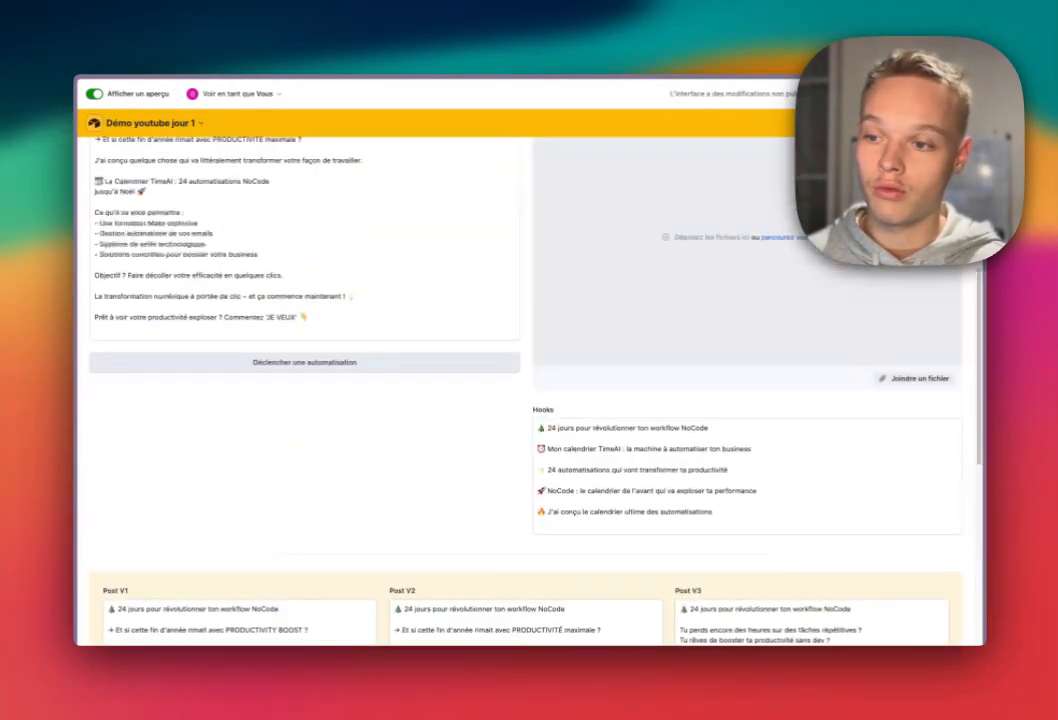
scroll(526, 390, down, 5)
scroll(526, 390, up, 7)
drag(110, 311, 257, 416)
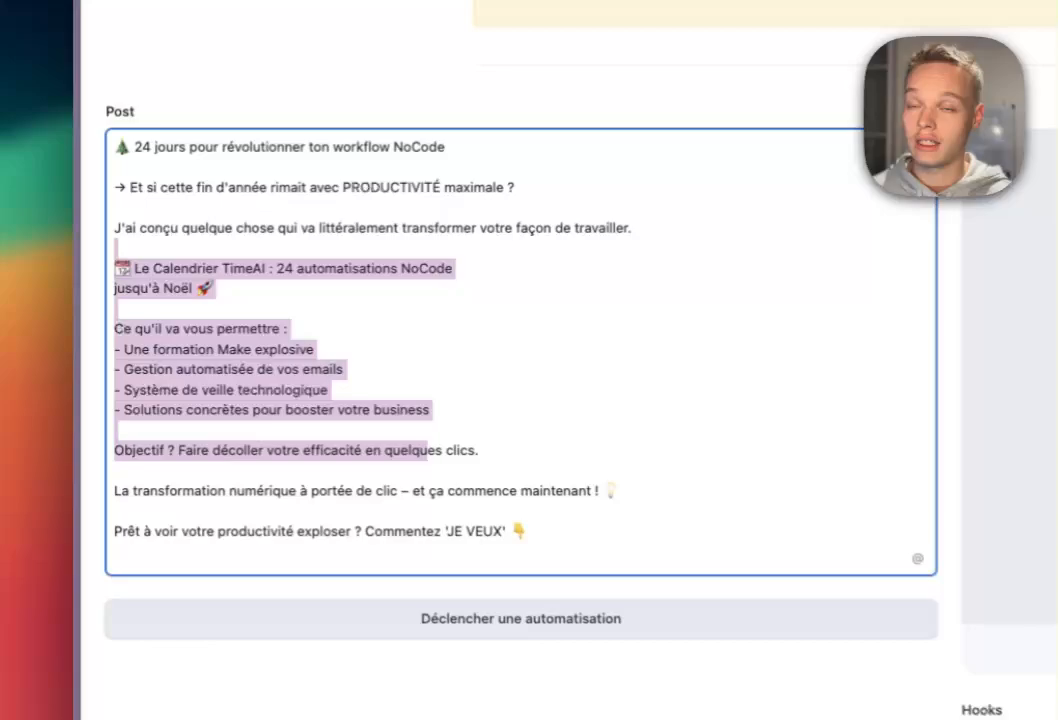
scroll(428, 450, down, 6)
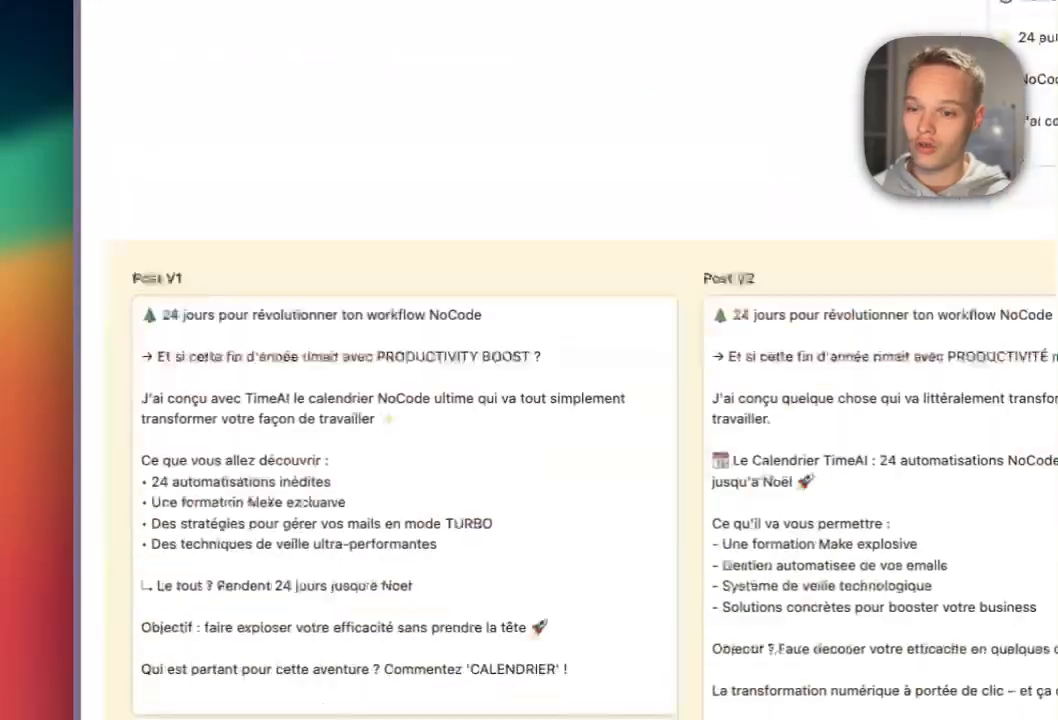
drag(493, 226, 741, 517)
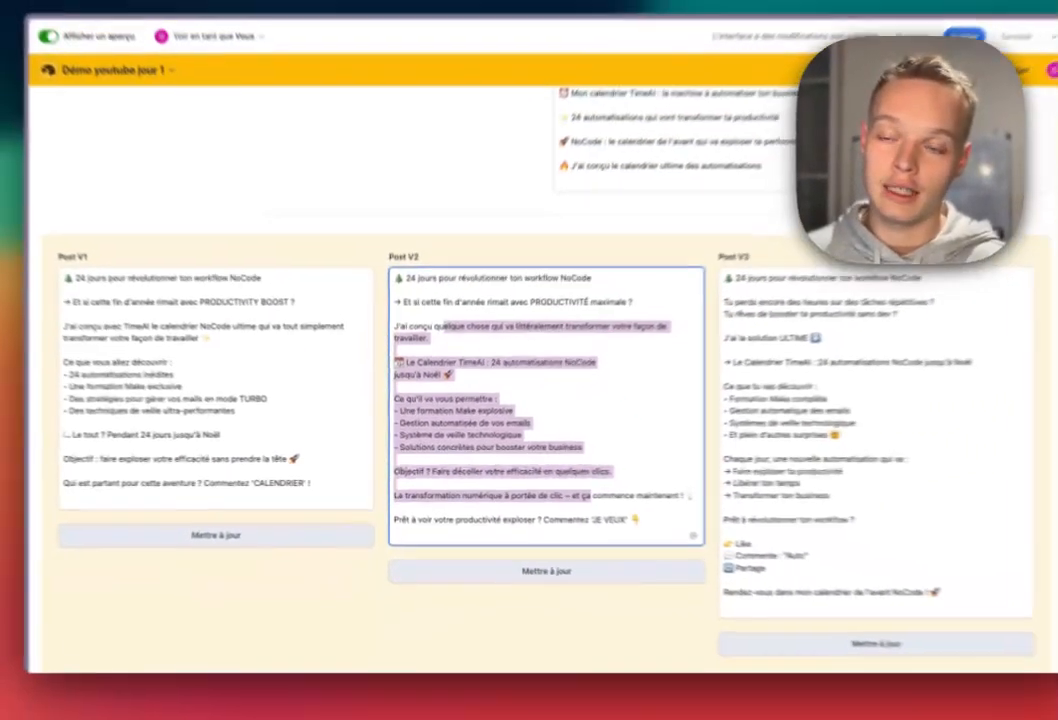
scroll(529, 400, up, 8)
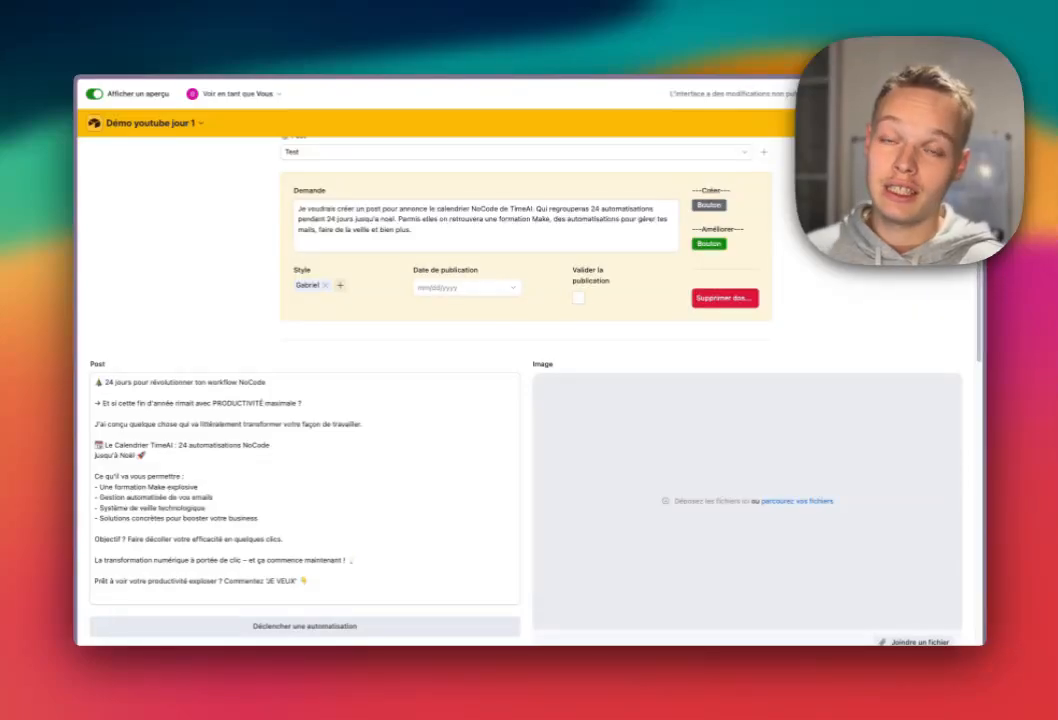
scroll(525, 330, up, 2)
drag(416, 297, 325, 297)
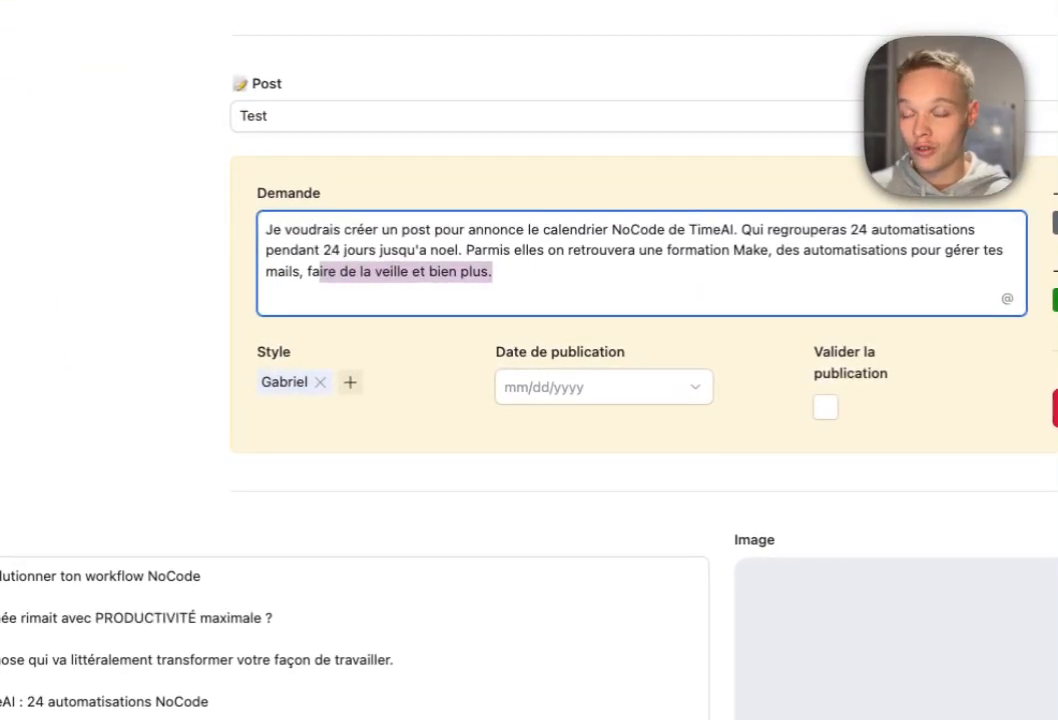